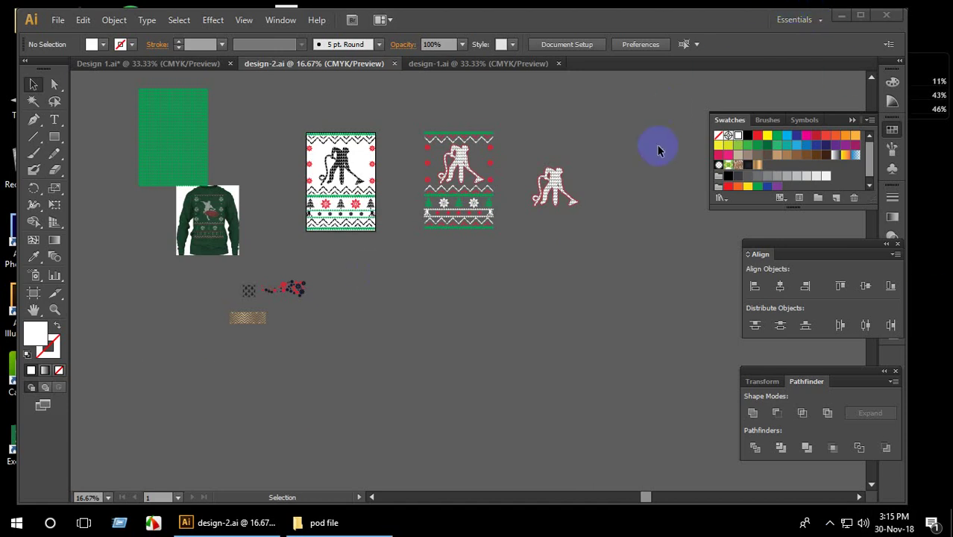
# Marquee-select the sweater pattern artwork group, minimise Illustrator and open a new Chrome window.
pyautogui.scroll(6, 657, 152)
pyautogui.scroll(-10, 657, 151)
pyautogui.scroll(6, 658, 153)
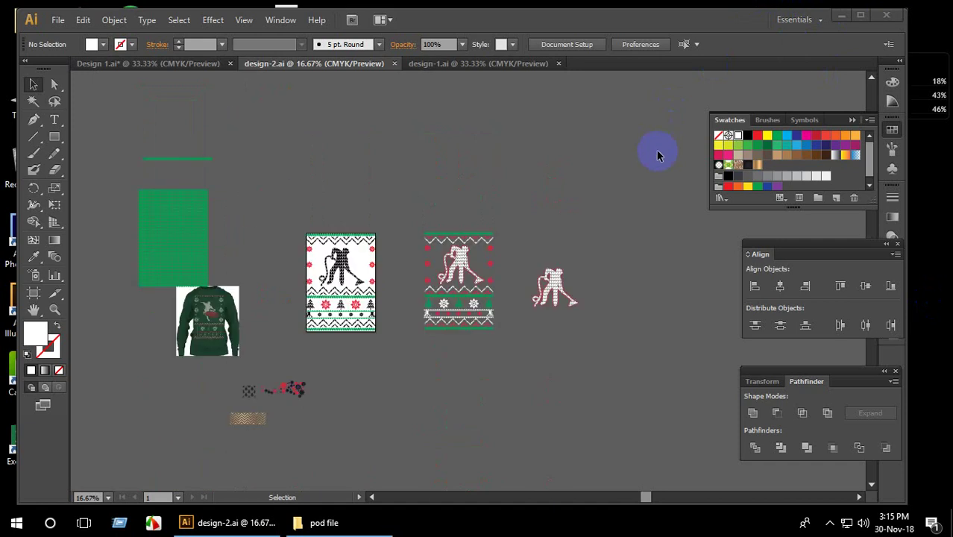
pyautogui.click(635, 179)
pyautogui.moveTo(405, 202); pyautogui.dragTo(480, 338)
pyautogui.click(439, 198)
pyautogui.moveTo(403, 208); pyautogui.dragTo(477, 336)
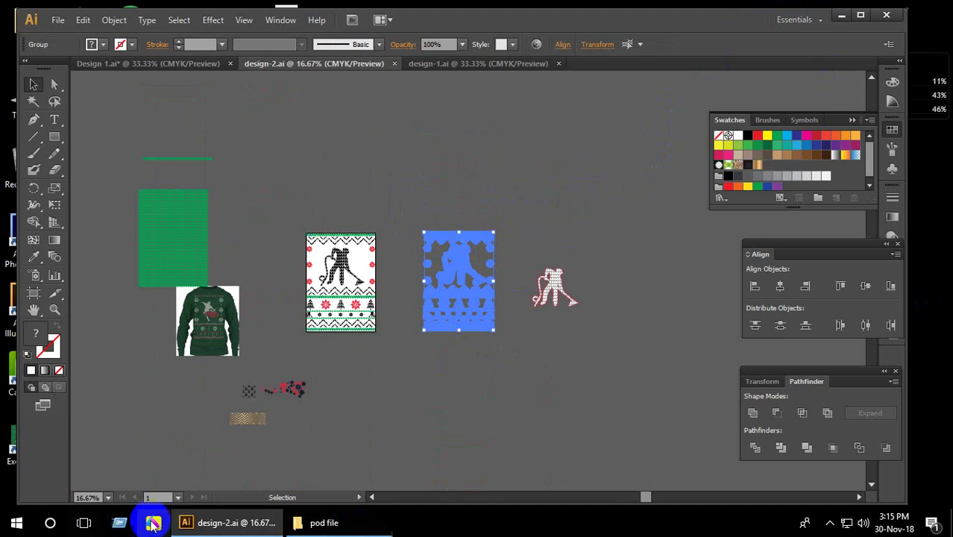
pyautogui.click(841, 16)
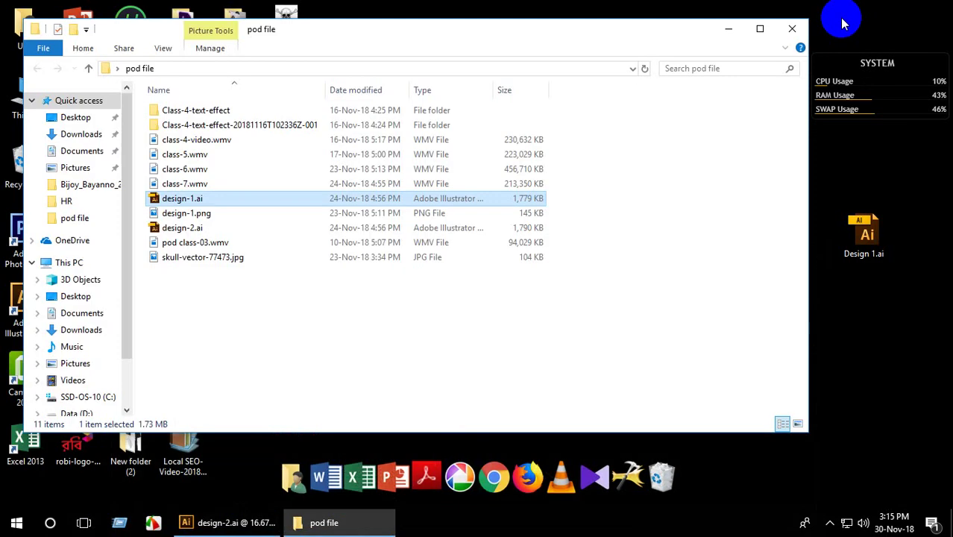
pyautogui.click(491, 472)
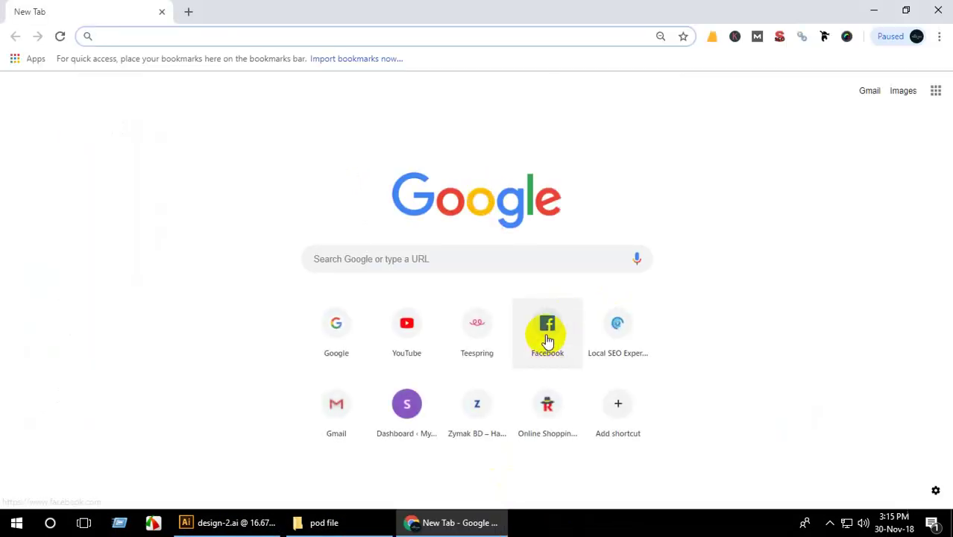
# Open a new incognito window and go to facebook.com.
pyautogui.click(547, 340)
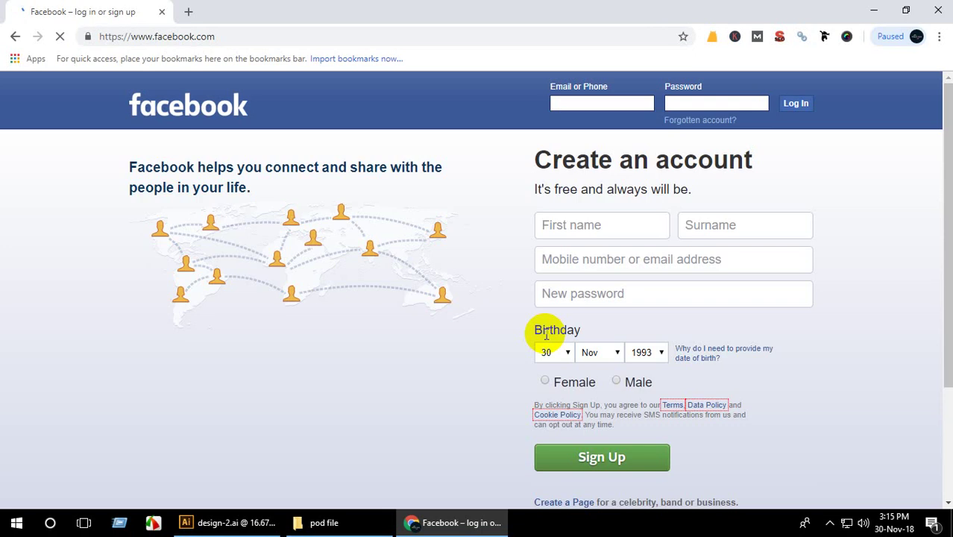
pyautogui.click(601, 101)
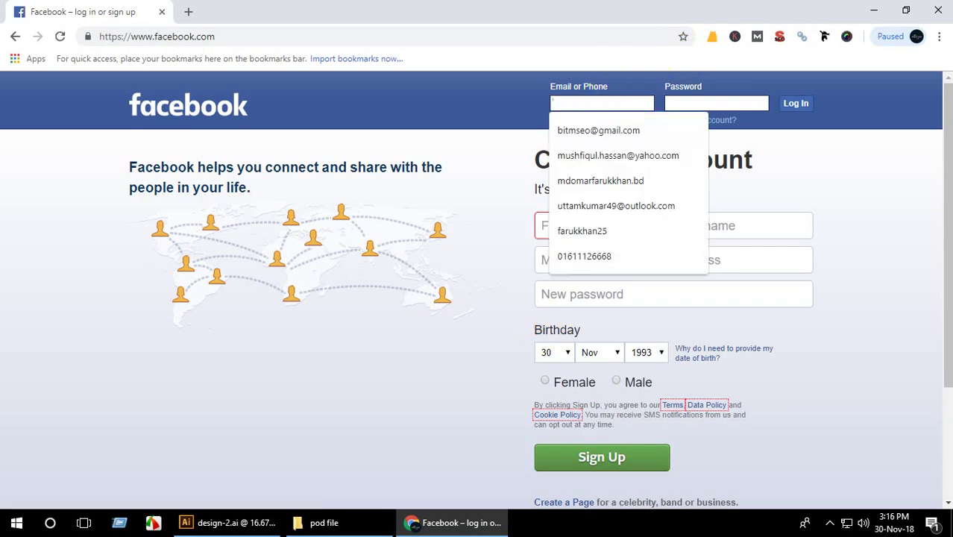
pyautogui.click(939, 37)
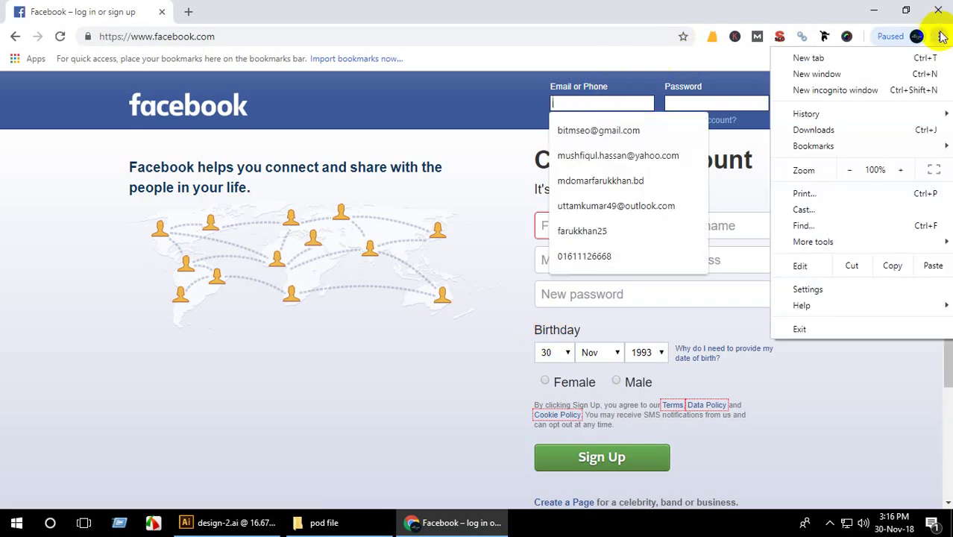
pyautogui.click(916, 91)
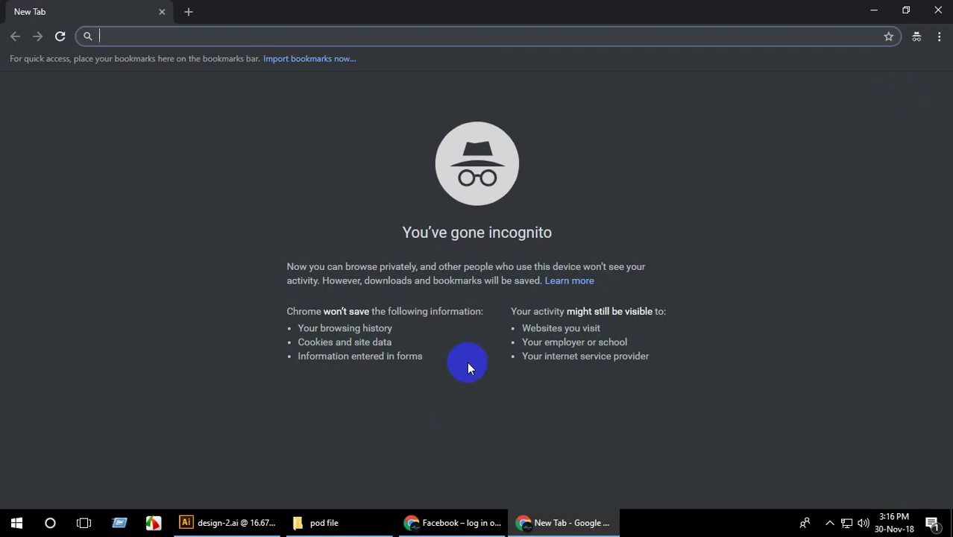
pyautogui.write('facebook.com')
pyautogui.press('Return')
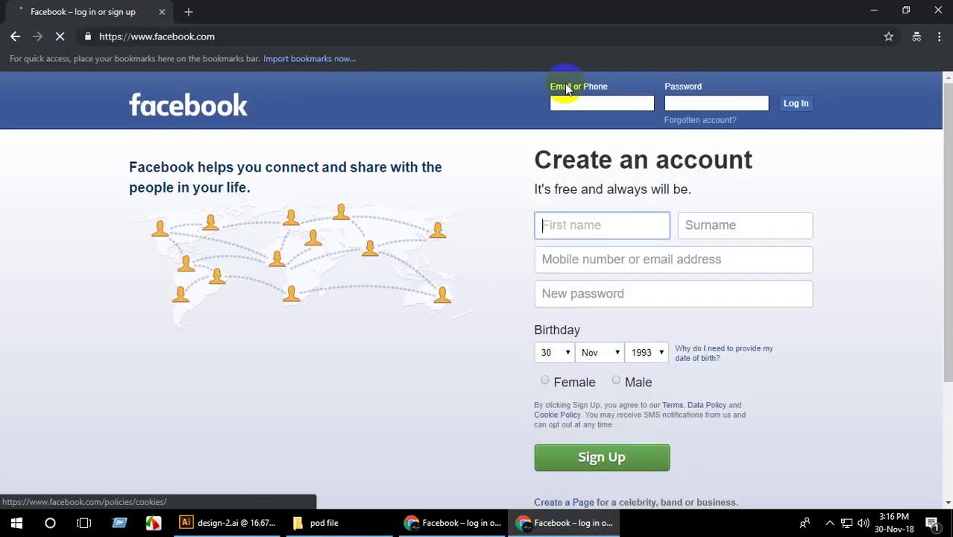
# Log in with the account e-mail and password, correcting a mistyped password.
pyautogui.click(585, 102)
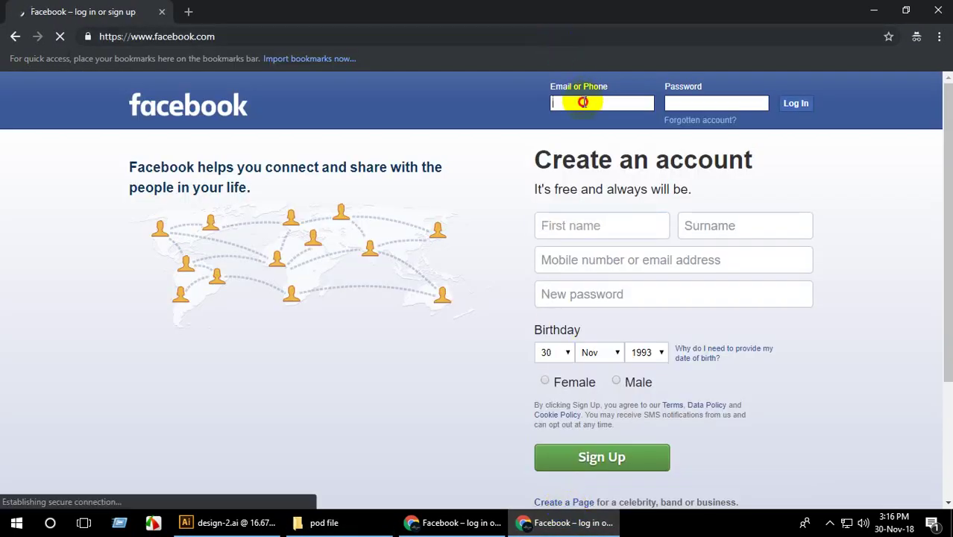
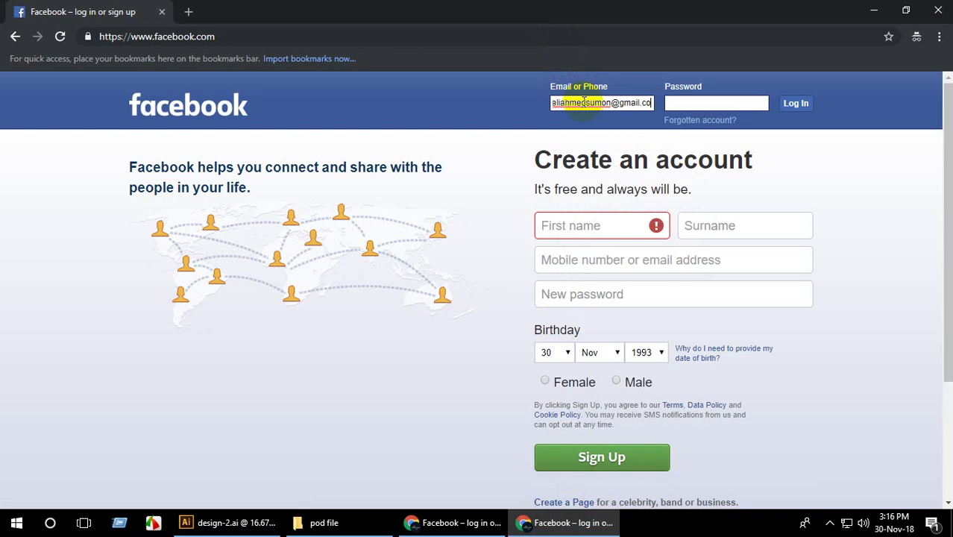
pyautogui.press('Tab')
pyautogui.write('••••••••')
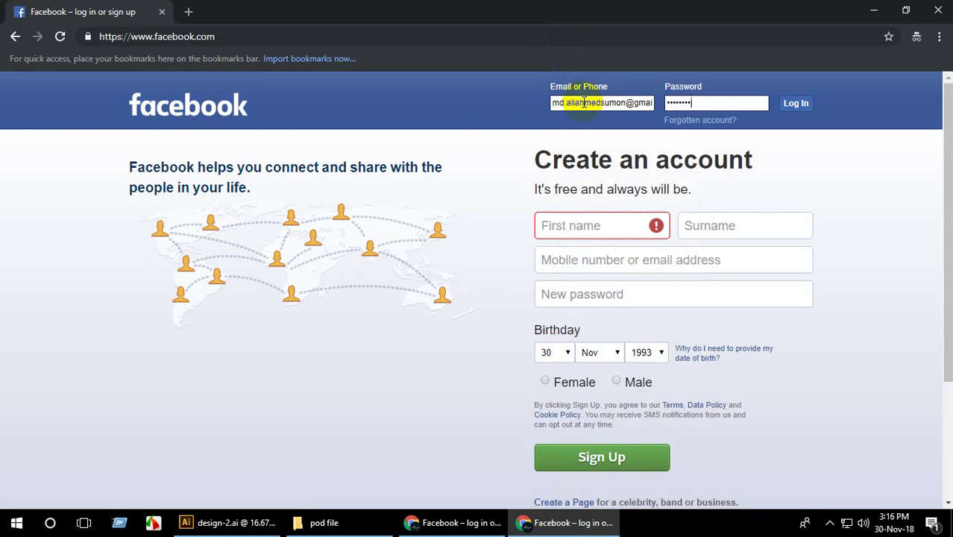
pyautogui.write('••••••')
pyautogui.press('BackSpace')
pyautogui.press('BackSpace')
pyautogui.press('BackSpace')
pyautogui.press('BackSpace')
pyautogui.press('BackSpace')
pyautogui.press('BackSpace')
pyautogui.press('BackSpace')
pyautogui.press('BackSpace')
pyautogui.press('BackSpace')
pyautogui.press('BackSpace')
pyautogui.press('BackSpace')
pyautogui.press('BackSpace')
pyautogui.press('BackSpace')
pyautogui.press('BackSpace')
pyautogui.press('BackSpace')
pyautogui.press('BackSpace')
pyautogui.write('••••••••••••')
pyautogui.press('Return')
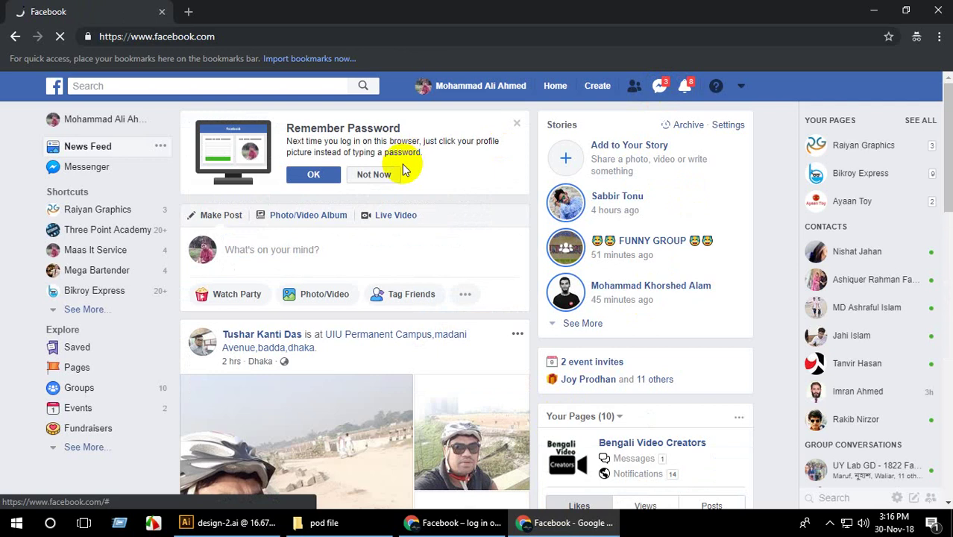
# Dismiss Remember Password and open the top thread under Messenger's Message Requests.
pyautogui.click(375, 175)
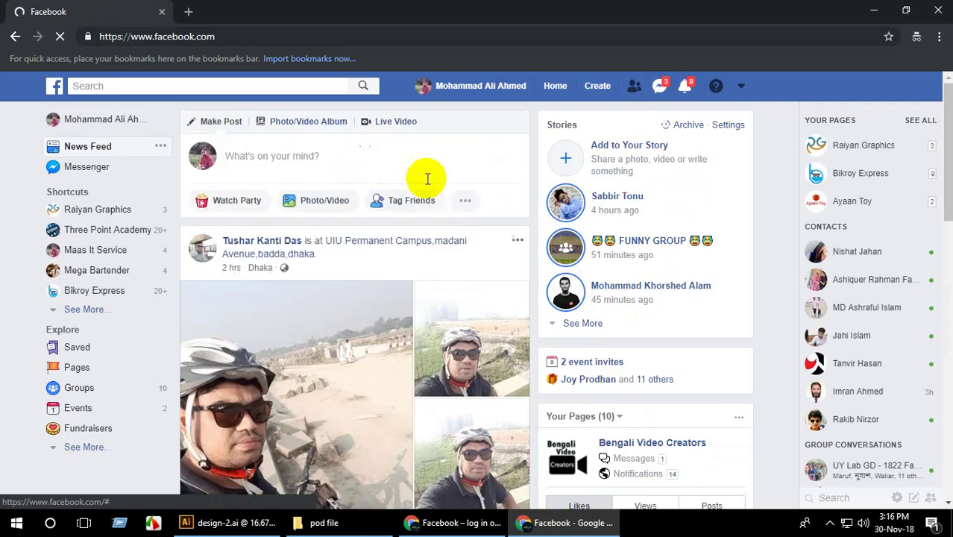
pyautogui.click(659, 88)
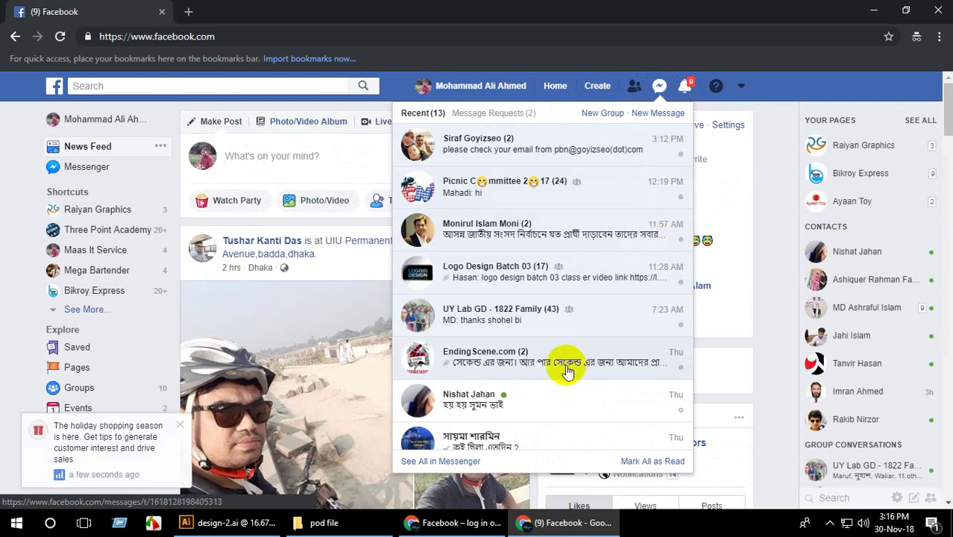
pyautogui.scroll(-2, 542, 340)
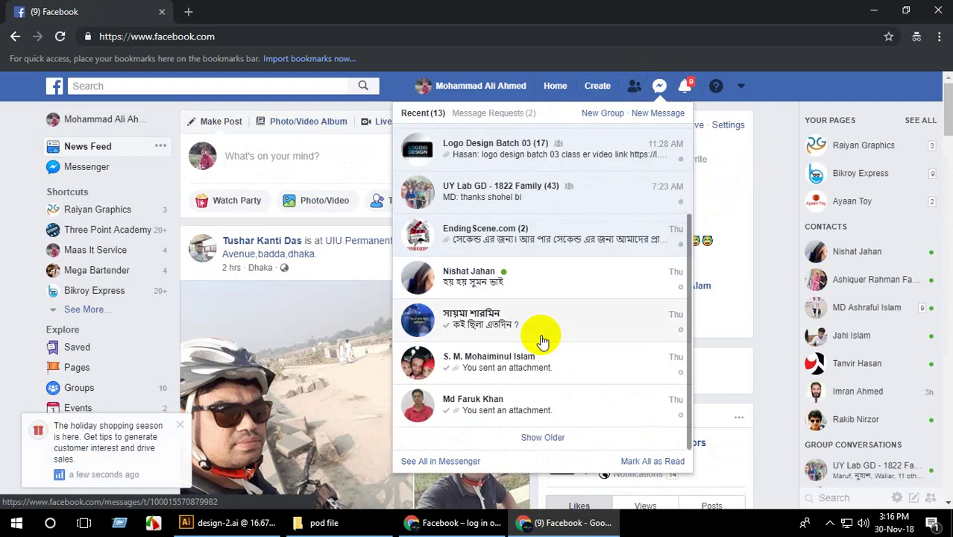
pyautogui.scroll(2, 542, 341)
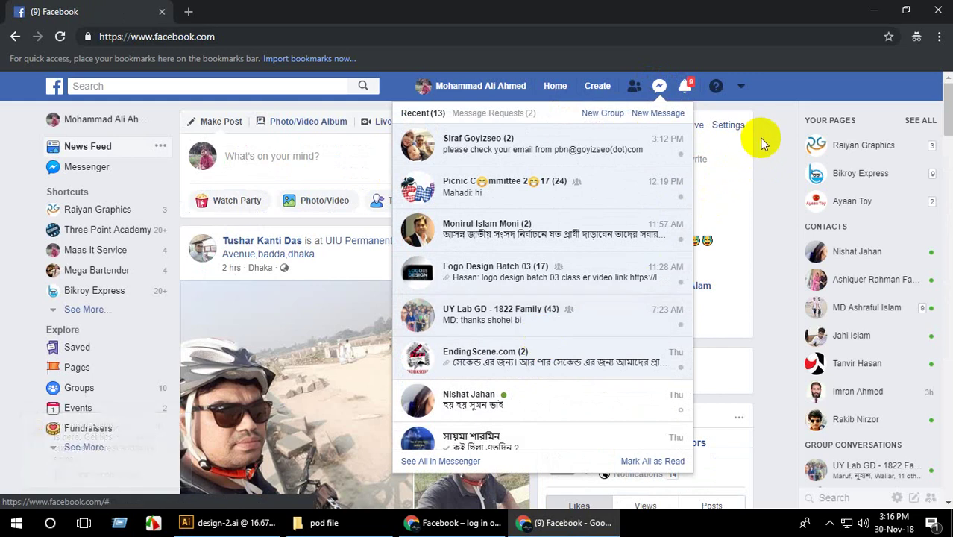
pyautogui.click(684, 86)
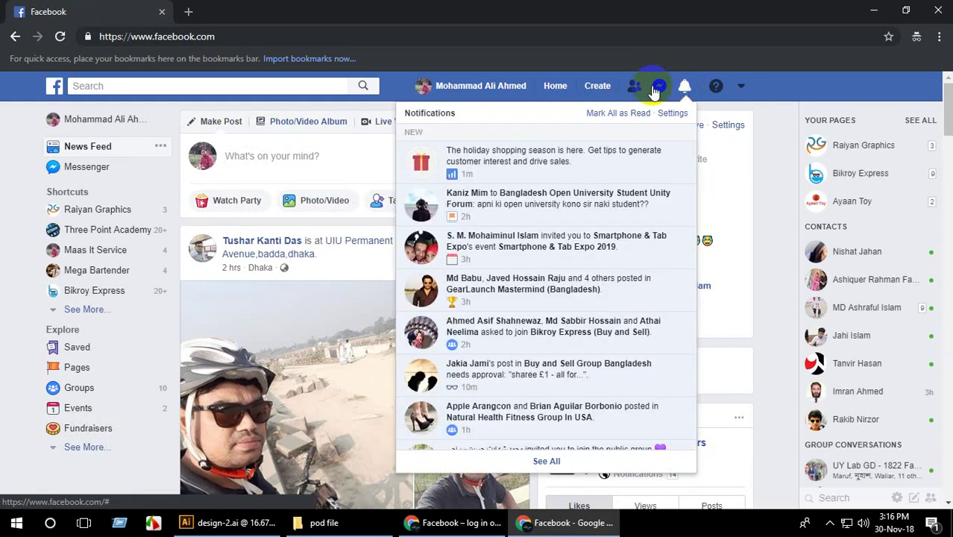
pyautogui.click(658, 87)
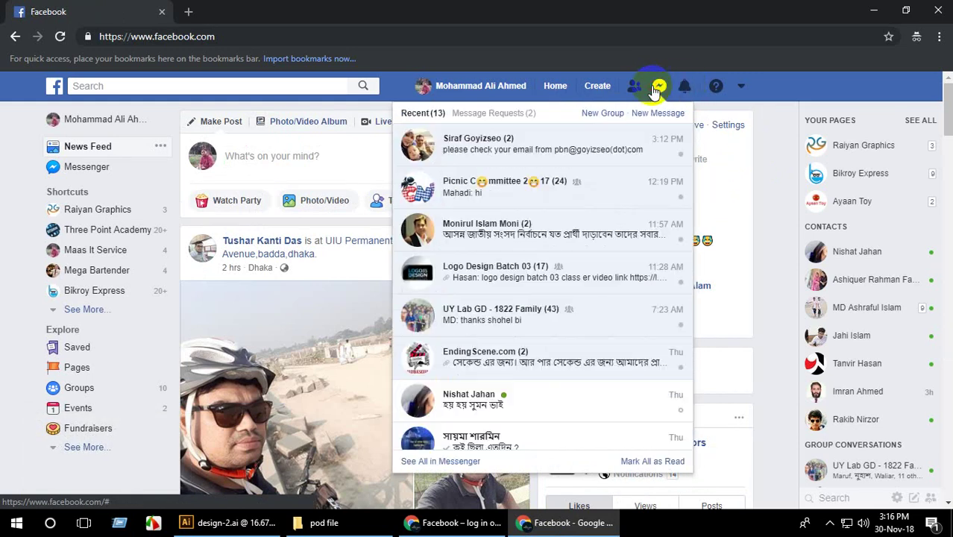
pyautogui.click(488, 113)
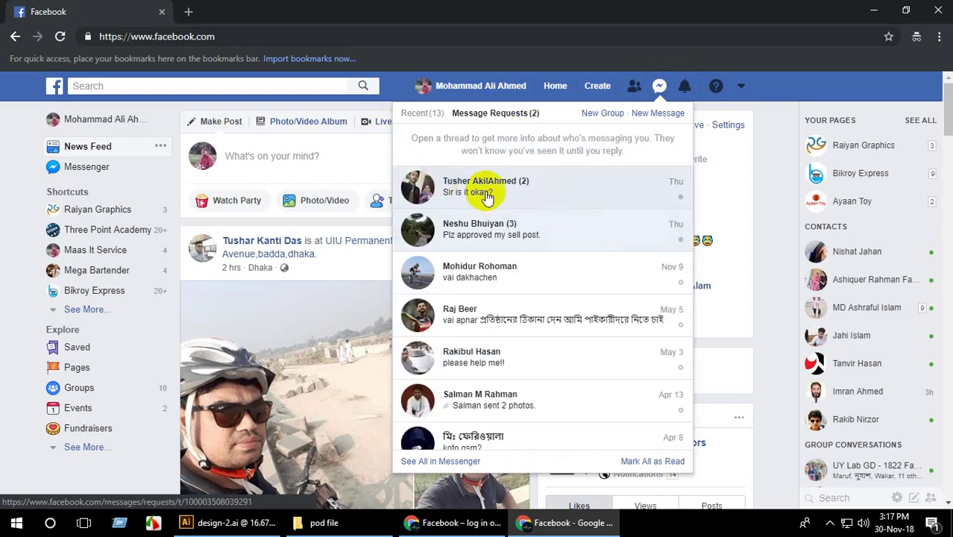
pyautogui.click(485, 188)
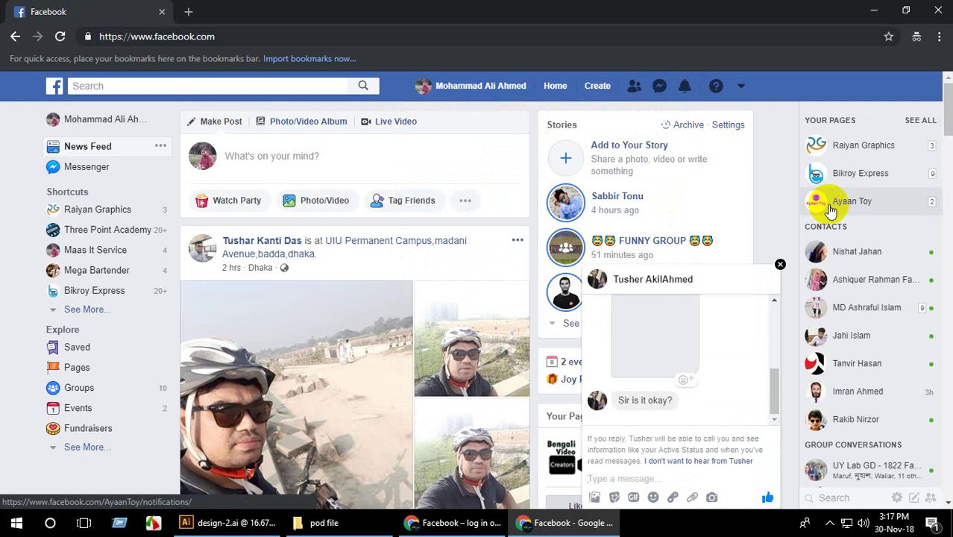
# Open the shared 'Warning I Belong to My Husband' design image in the photo viewer.
pyautogui.click(729, 267)
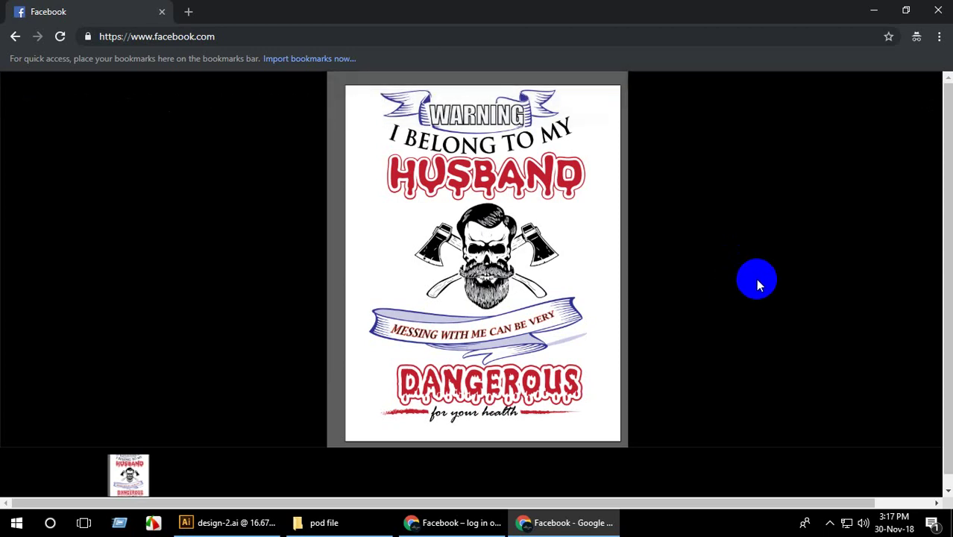
# Close the full-screen photo viewer to return to the News Feed and chat.
pyautogui.click(552, 384)
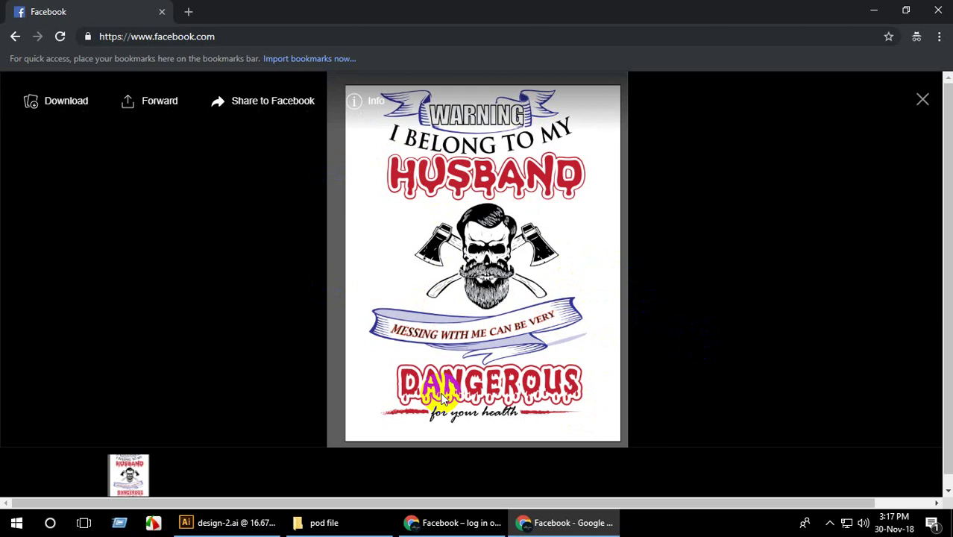
pyautogui.click(922, 103)
pyautogui.scroll(3, 682, 395)
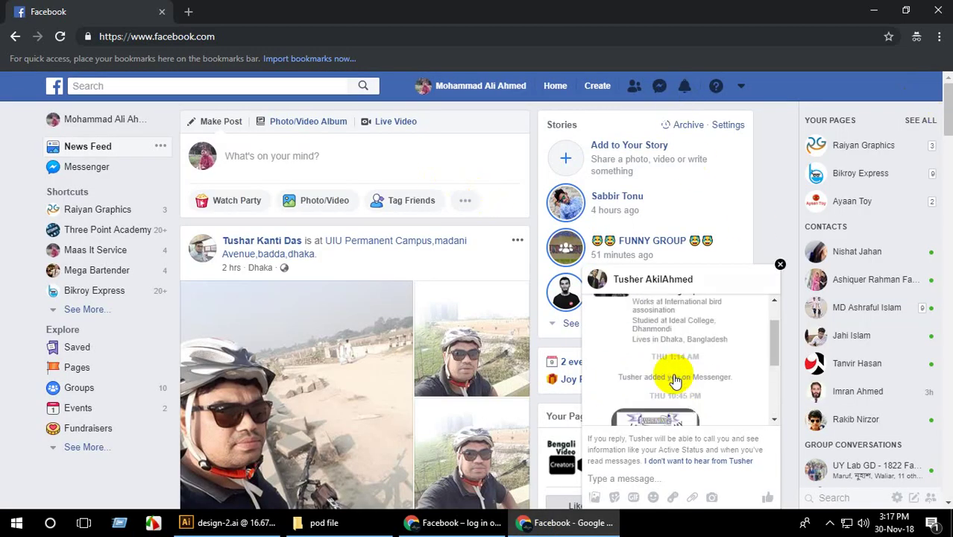
# Close the message-request chat window on the News Feed.
pyautogui.scroll(-3, 675, 381)
pyautogui.scroll(4, 674, 378)
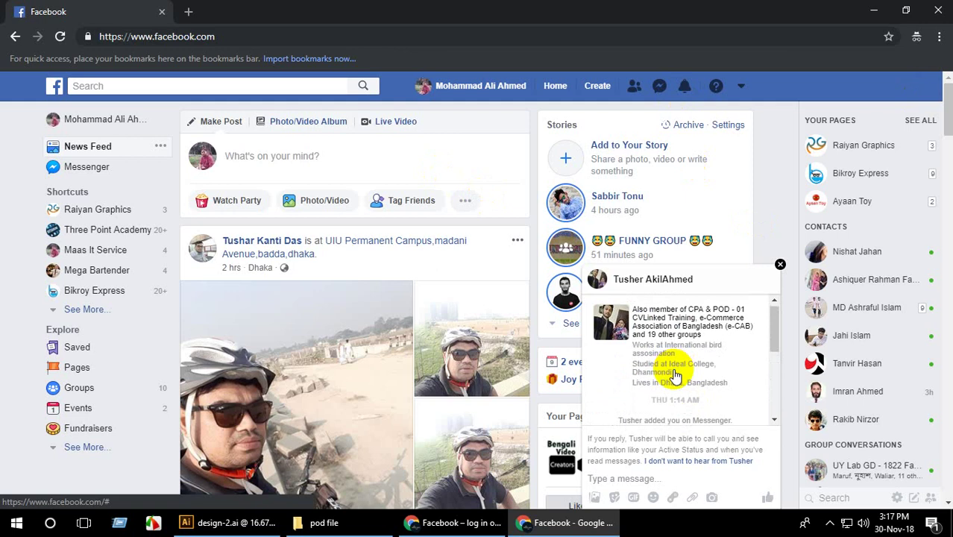
pyautogui.scroll(-3, 675, 377)
pyautogui.scroll(3, 672, 370)
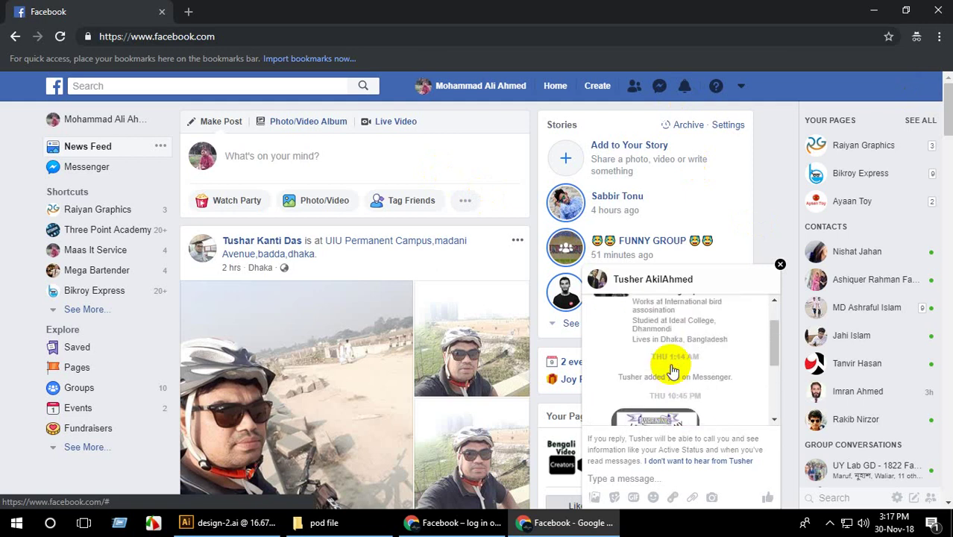
pyautogui.click(779, 265)
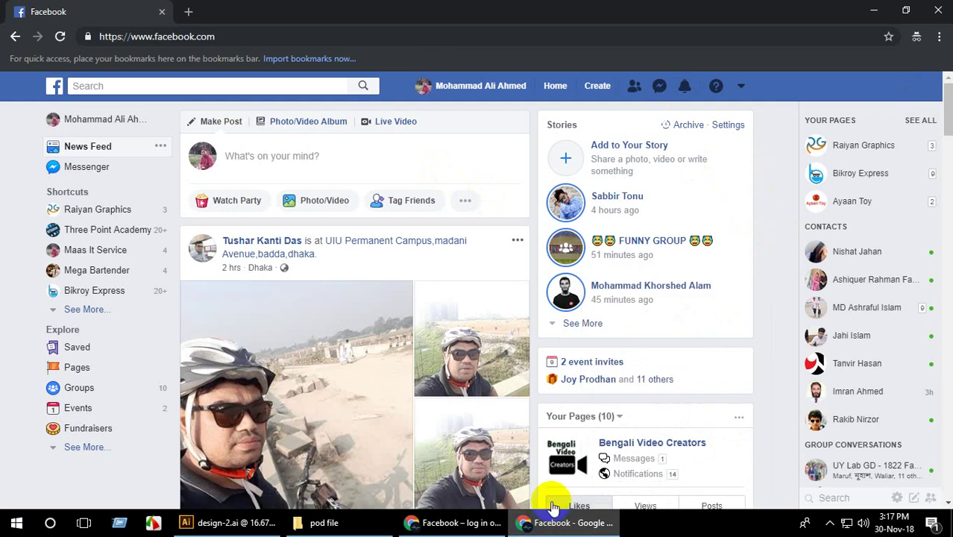
# Bring the Facebook log-in/sign-up Chrome window to the front and open the Start menu.
pyautogui.click(462, 523)
pyautogui.click(566, 522)
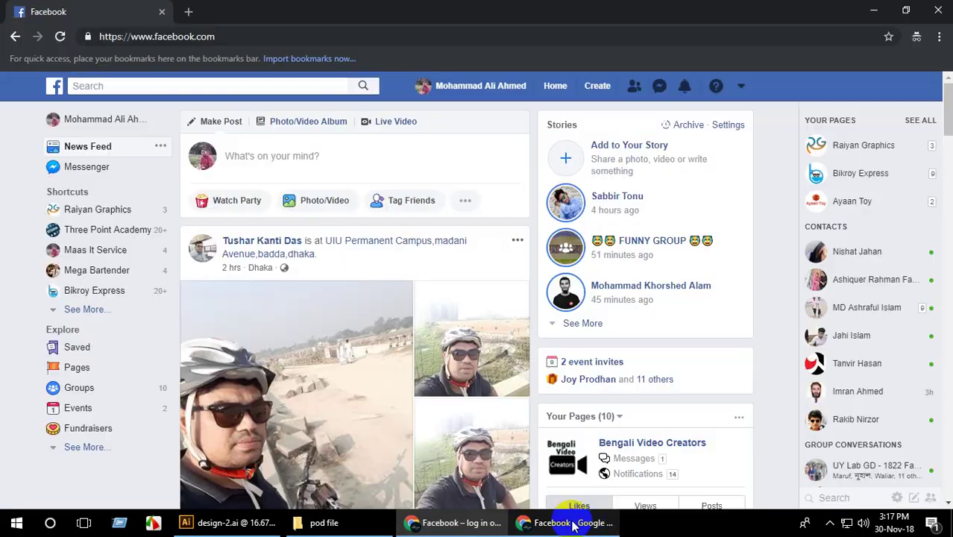
pyautogui.click(451, 523)
pyautogui.click(15, 522)
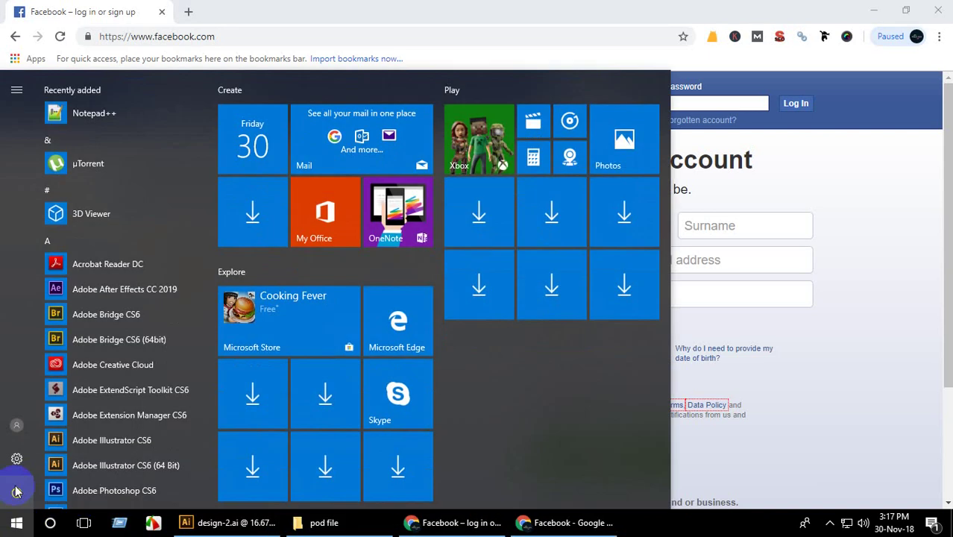
# Search for Notepad, pin it to the taskbar and launch a blank Notepad document.
pyautogui.click(49, 522)
pyautogui.write('no')
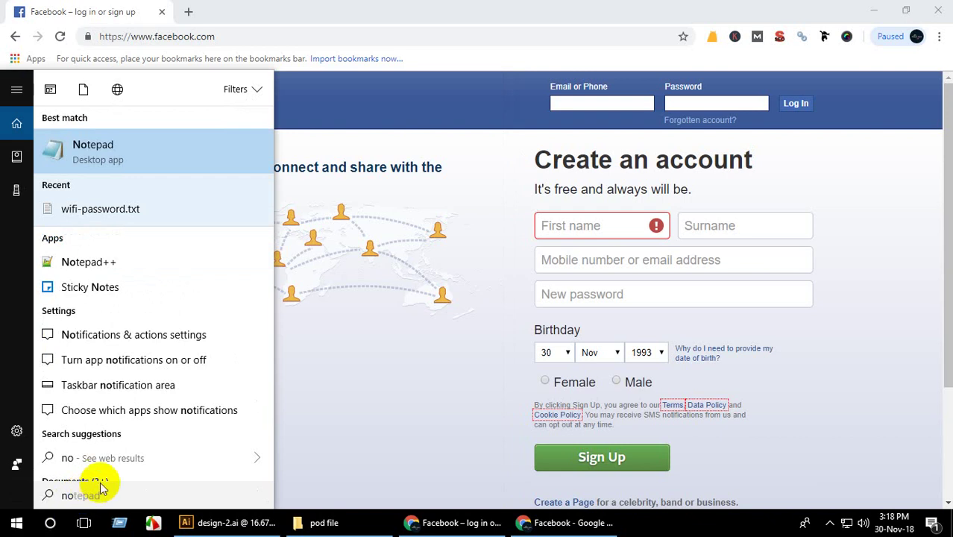
pyautogui.rightClick(82, 146)
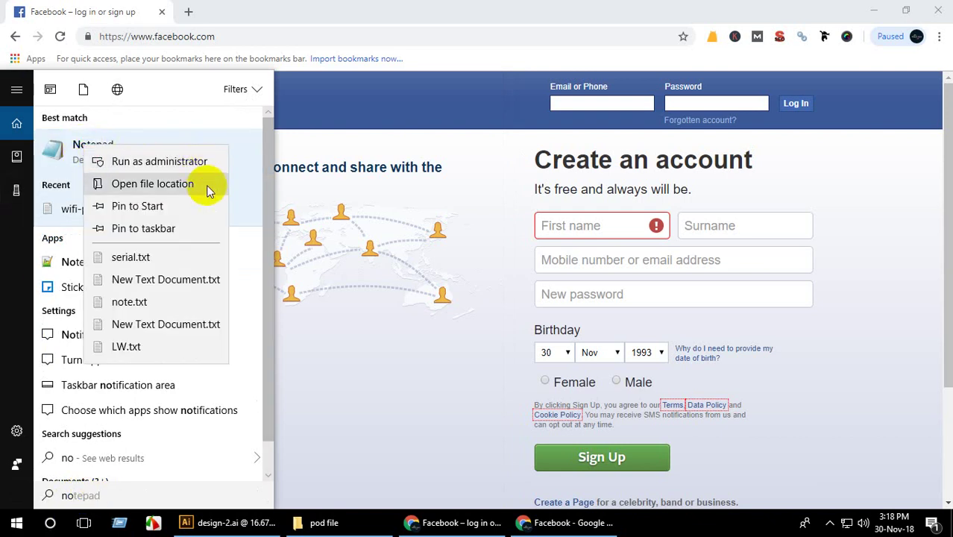
pyautogui.click(169, 231)
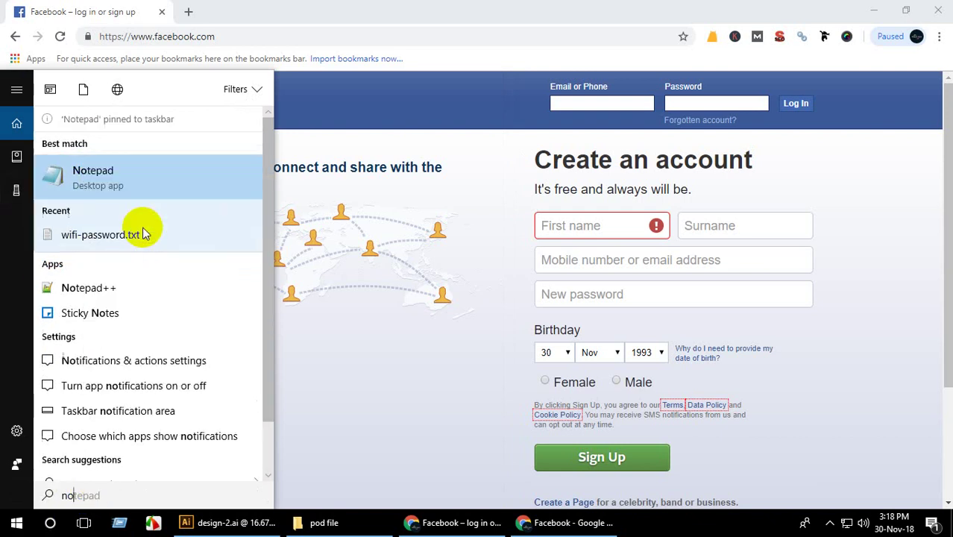
pyautogui.click(679, 522)
pyautogui.click(637, 524)
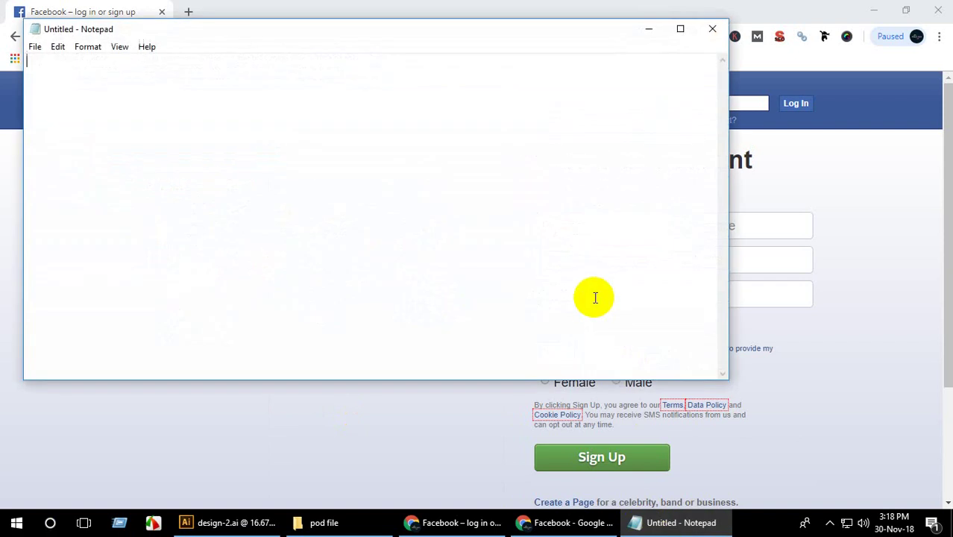
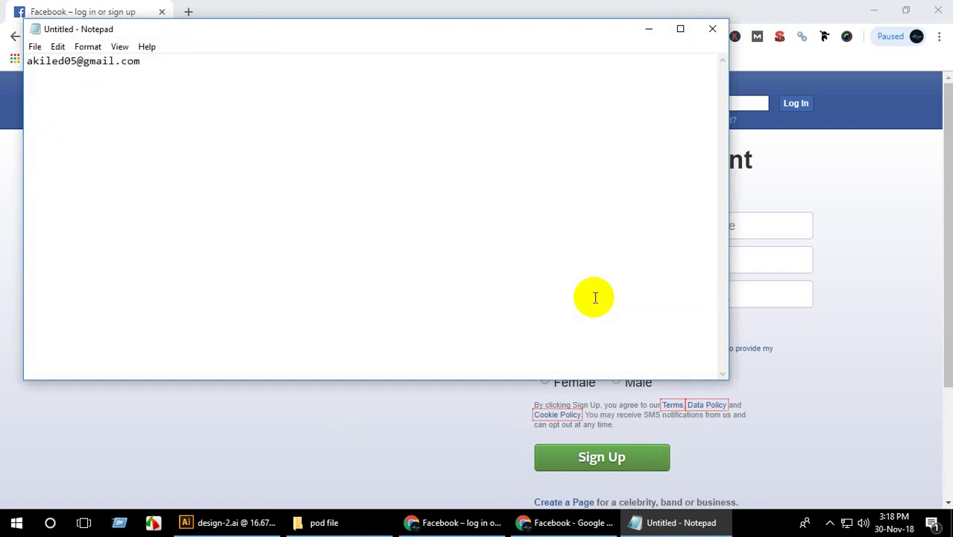
# Note an e-mail address with a 'pass :' line below it, then minimise Notepad.
pyautogui.press('Return')
pyautogui.write('pass :')
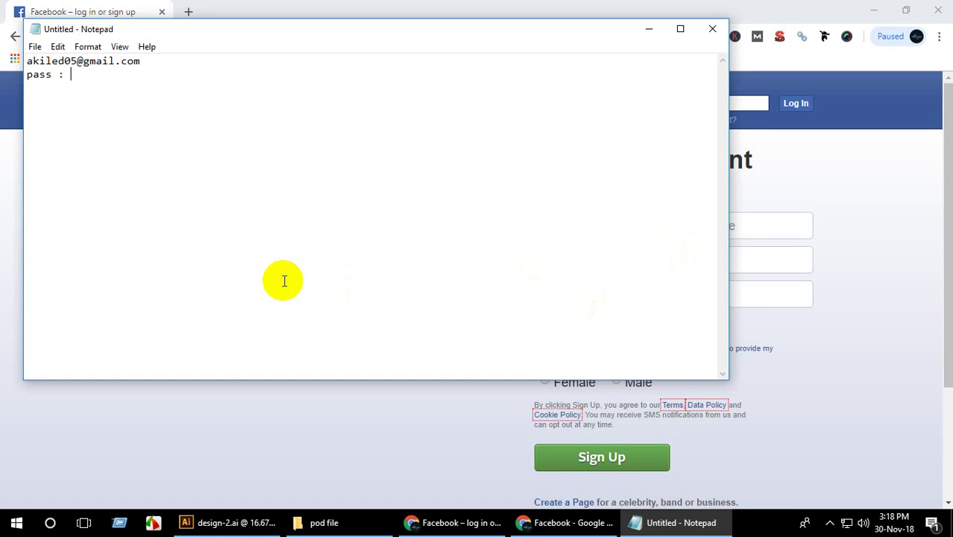
pyautogui.click(648, 32)
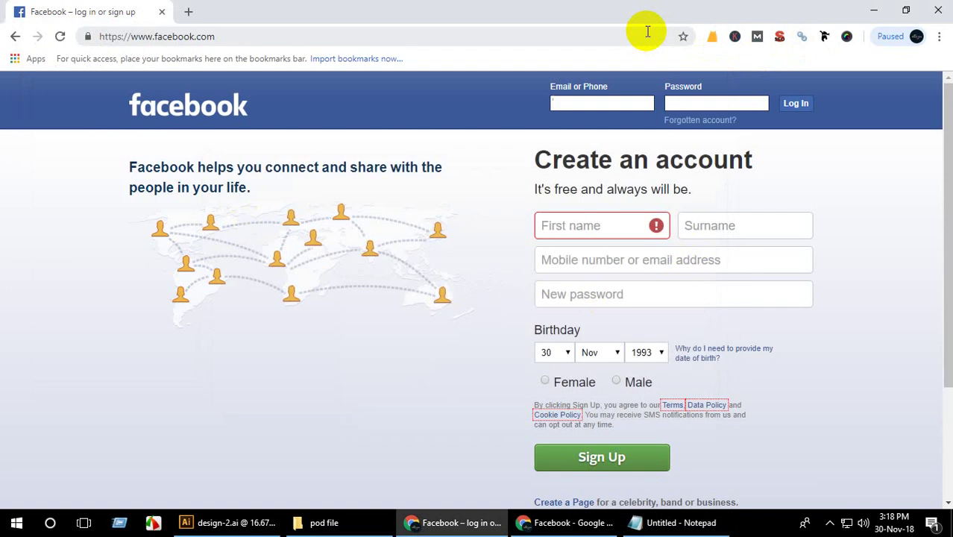
# Restore the Untitled Notepad note from the taskbar.
pyautogui.click(679, 522)
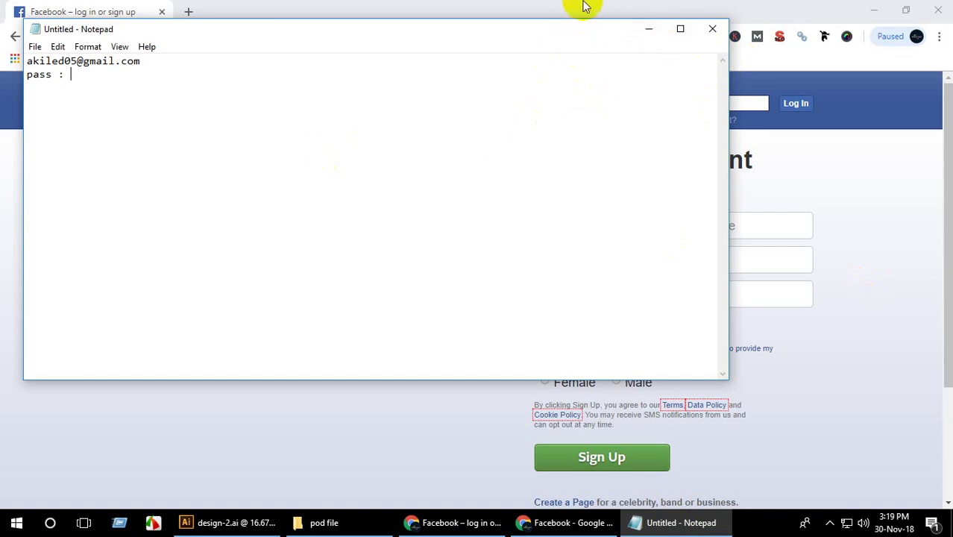
# Replace the name part of the noted e-mail and type the password after 'pass :'.
pyautogui.moveTo(576, 32); pyautogui.dragTo(595, 87)
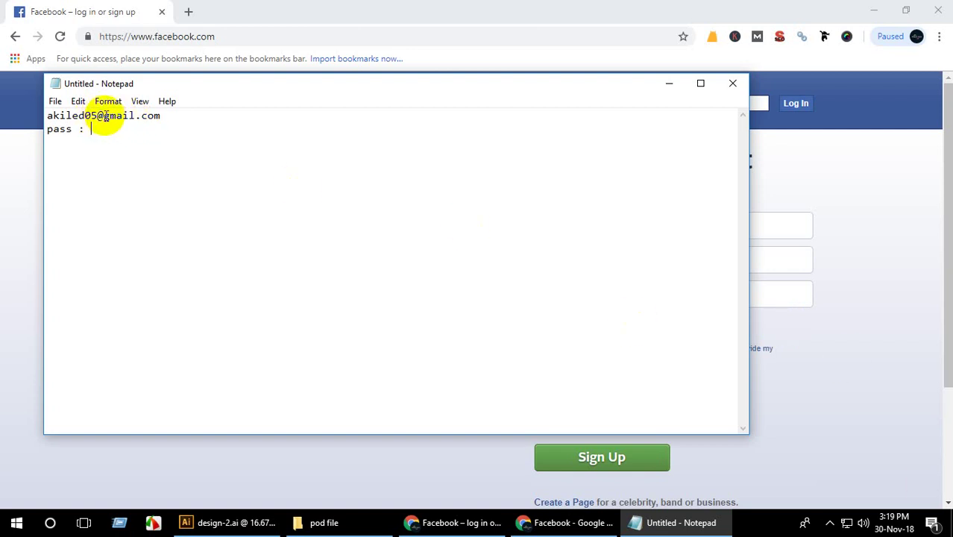
pyautogui.moveTo(97, 117); pyautogui.dragTo(57, 101)
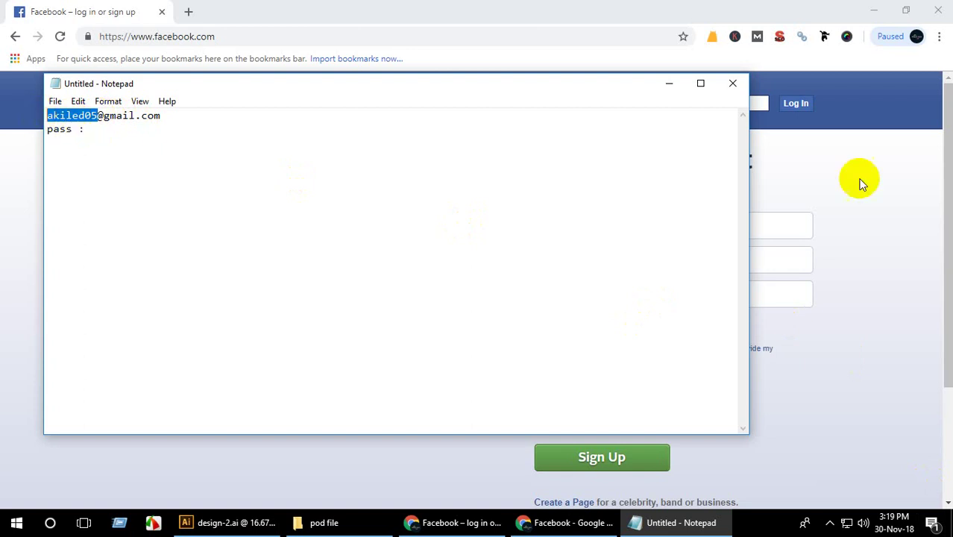
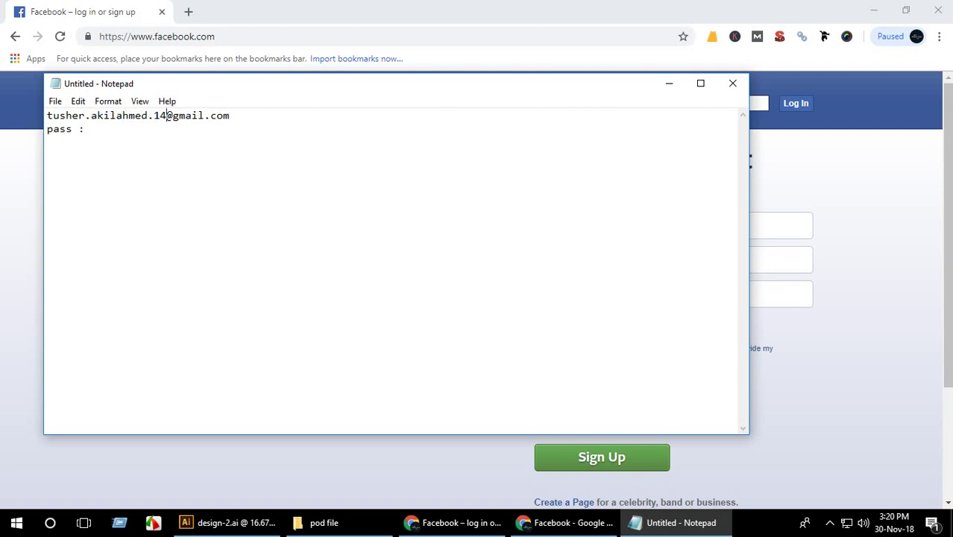
pyautogui.press('BackSpace')
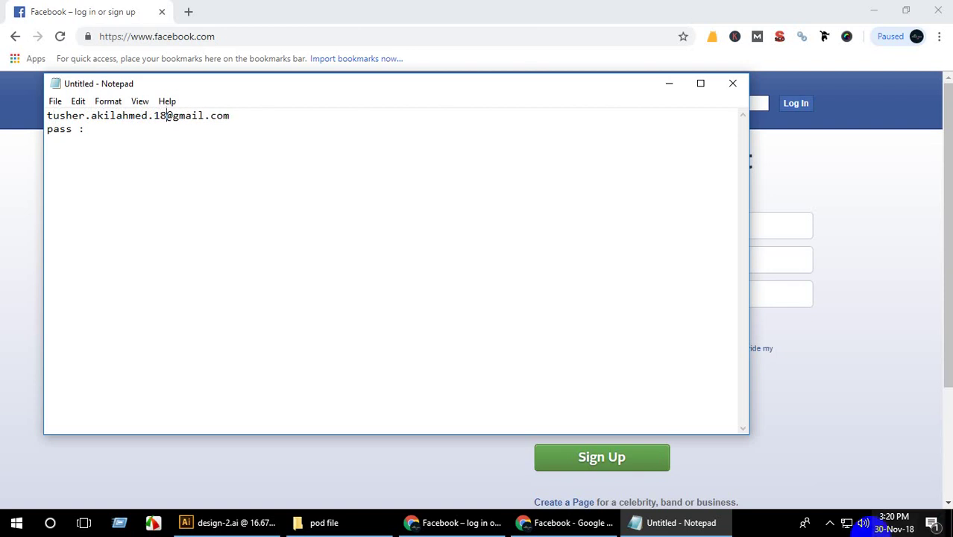
pyautogui.click(116, 132)
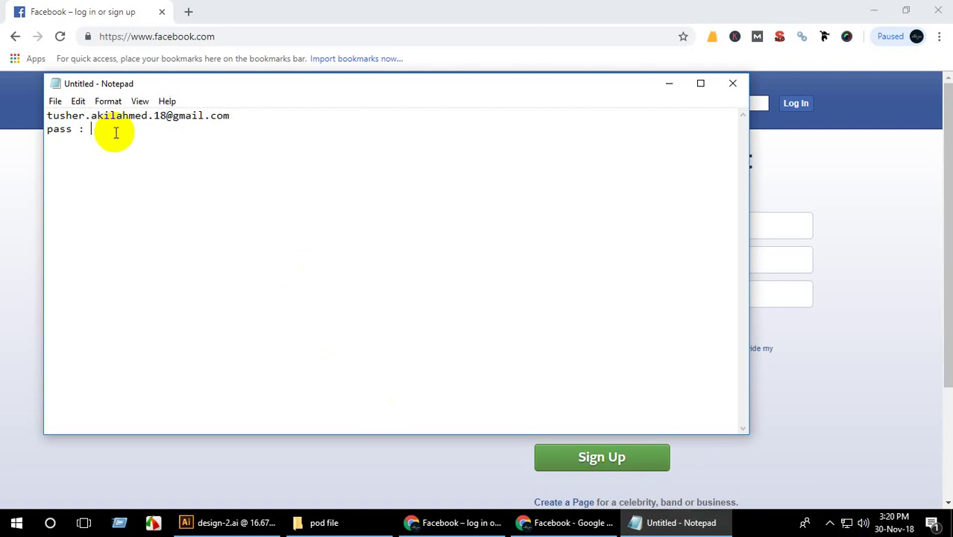
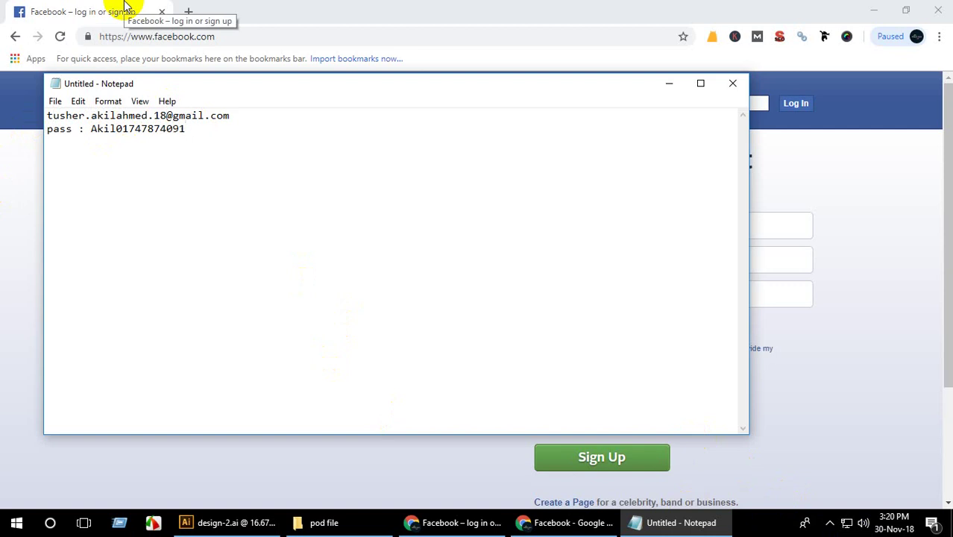
# Minimise Notepad and the Facebook windows, then close the Facebook sign-up browser window.
pyautogui.click(669, 83)
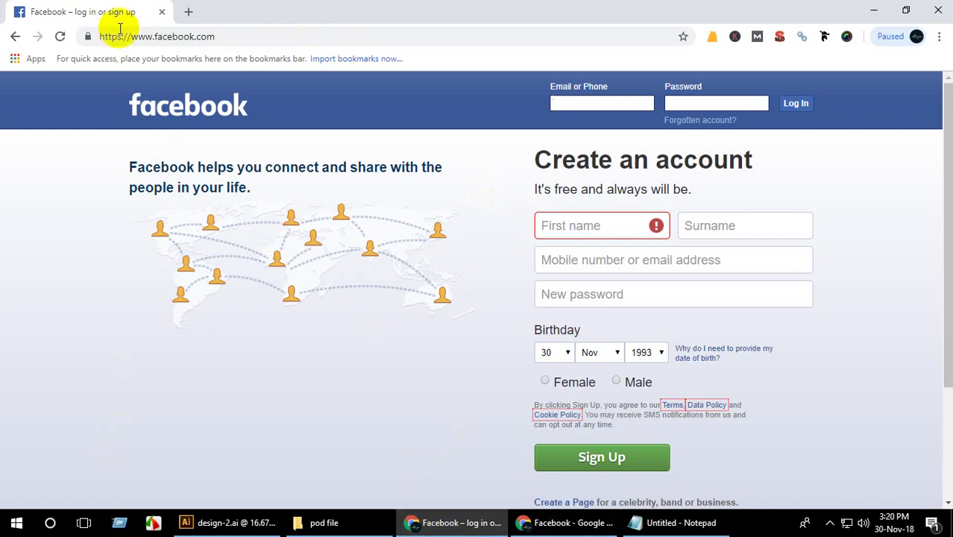
pyautogui.click(427, 522)
pyautogui.click(567, 522)
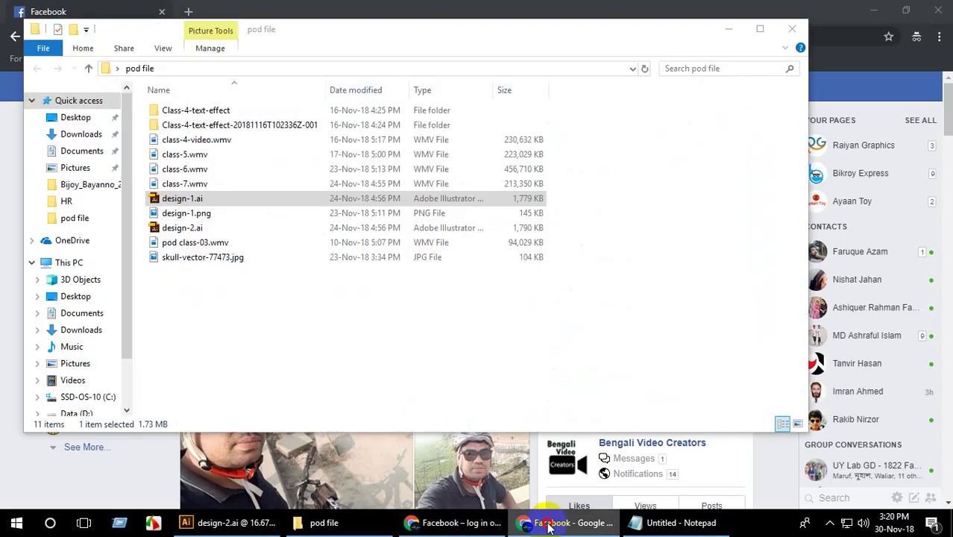
pyautogui.click(225, 522)
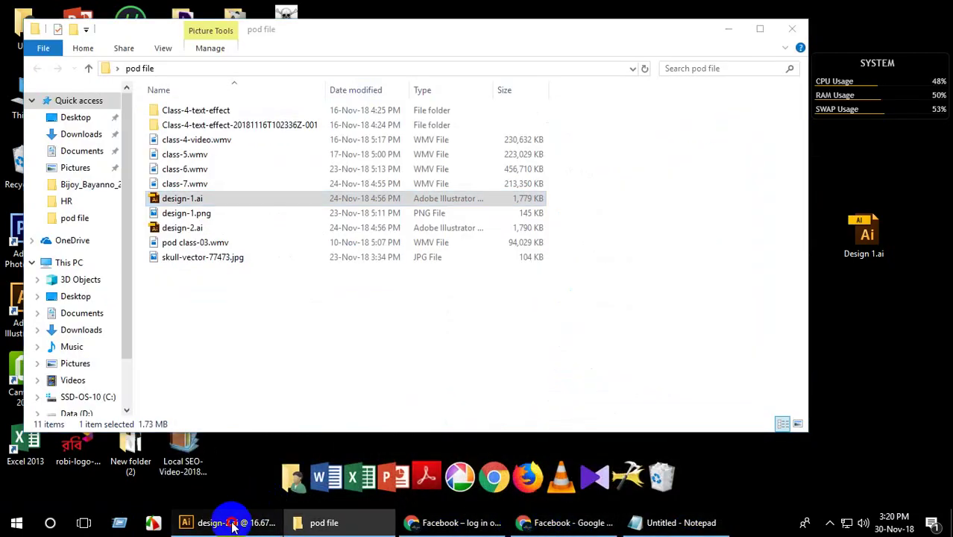
pyautogui.click(422, 519)
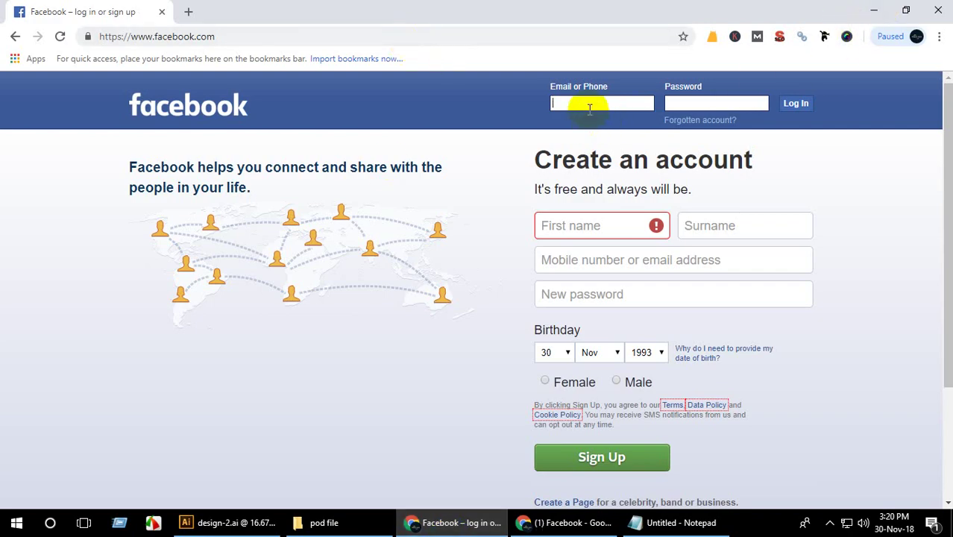
pyautogui.click(935, 9)
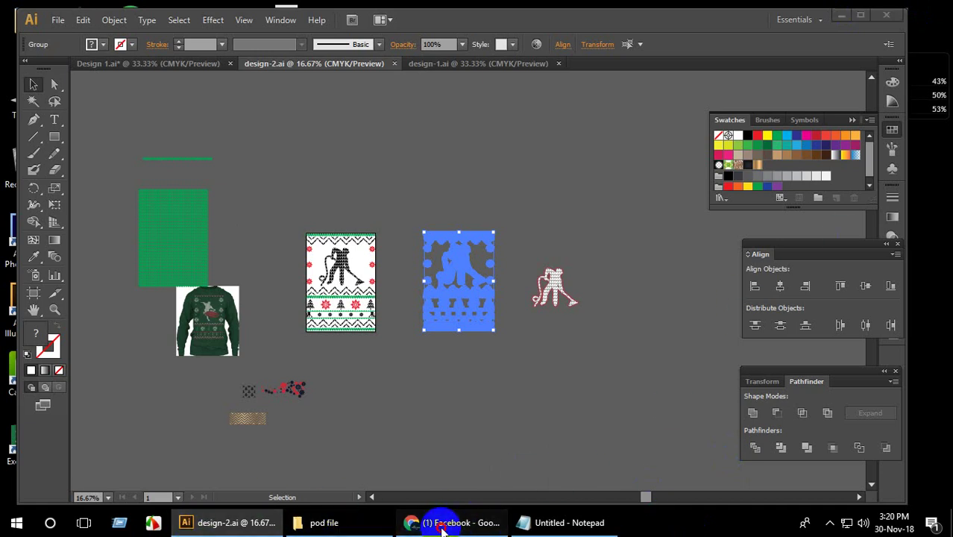
# Find and open the CPA & POD - 01 CVLinked Training group from Facebook search.
pyautogui.click(436, 522)
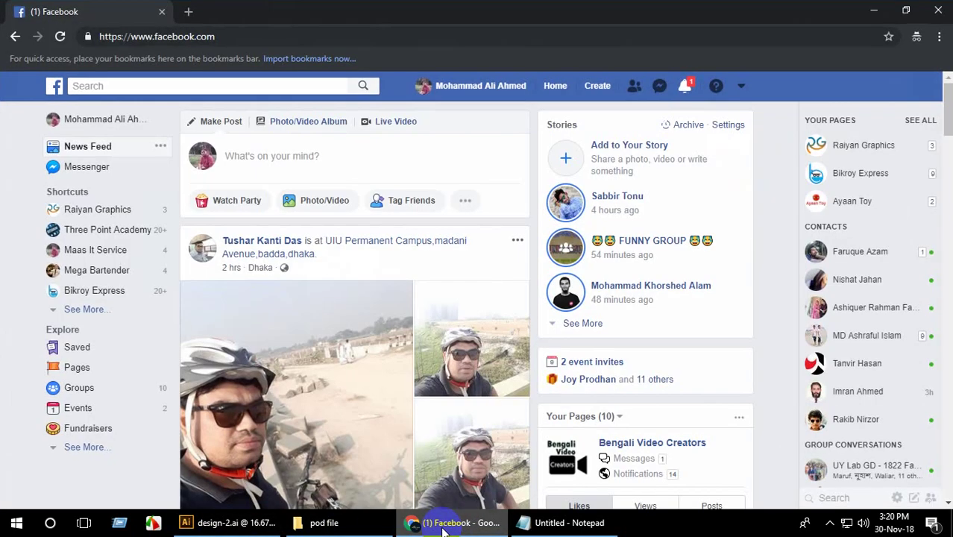
pyautogui.click(158, 87)
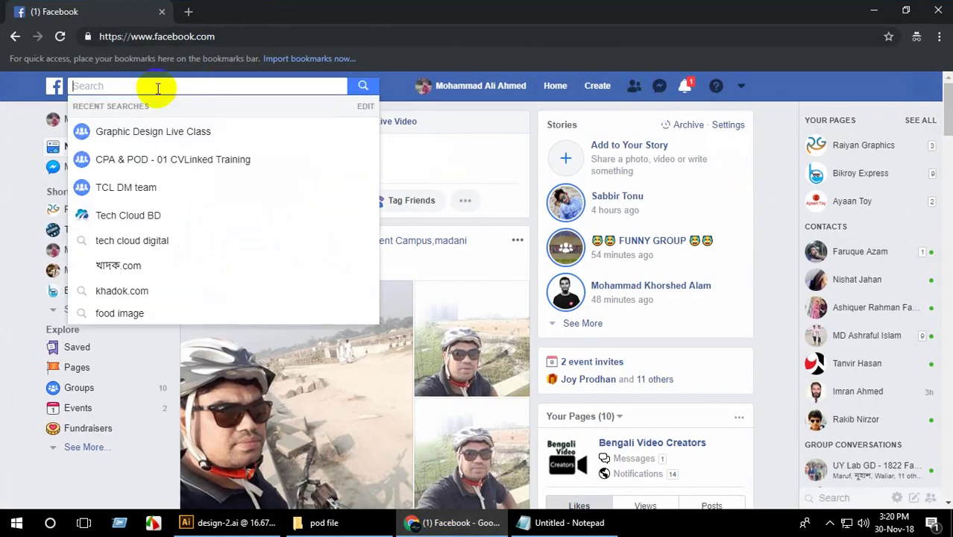
pyautogui.click(203, 163)
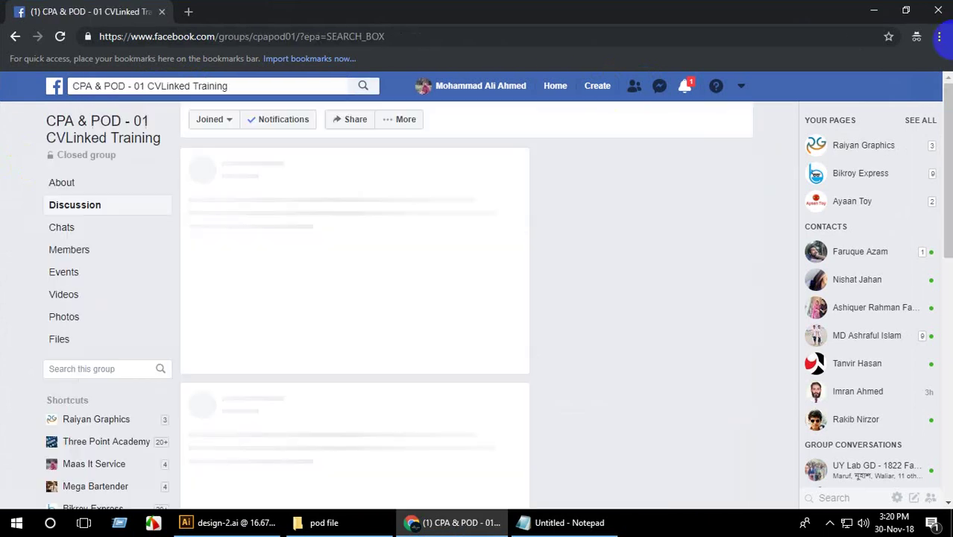
# Scroll the group feed past the 'Little Hands' and 'FISH' posts to the niche infographic.
pyautogui.scroll(-5, 381, 278)
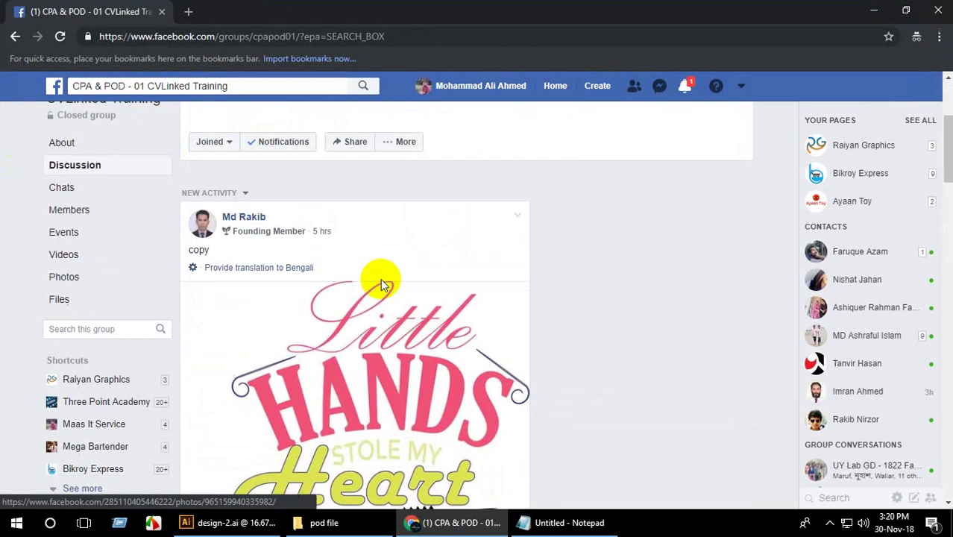
pyautogui.scroll(-4, 380, 286)
pyautogui.scroll(4, 379, 283)
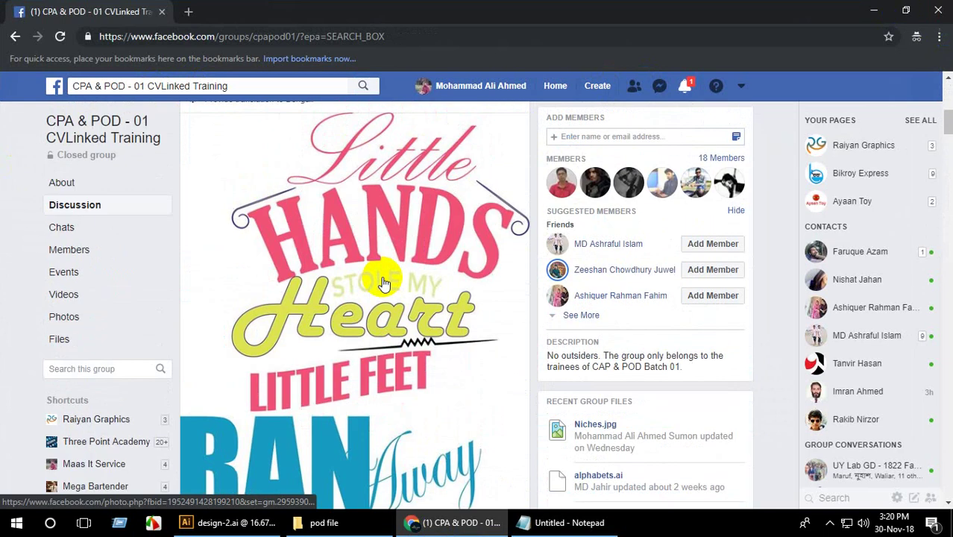
pyautogui.scroll(-2, 451, 287)
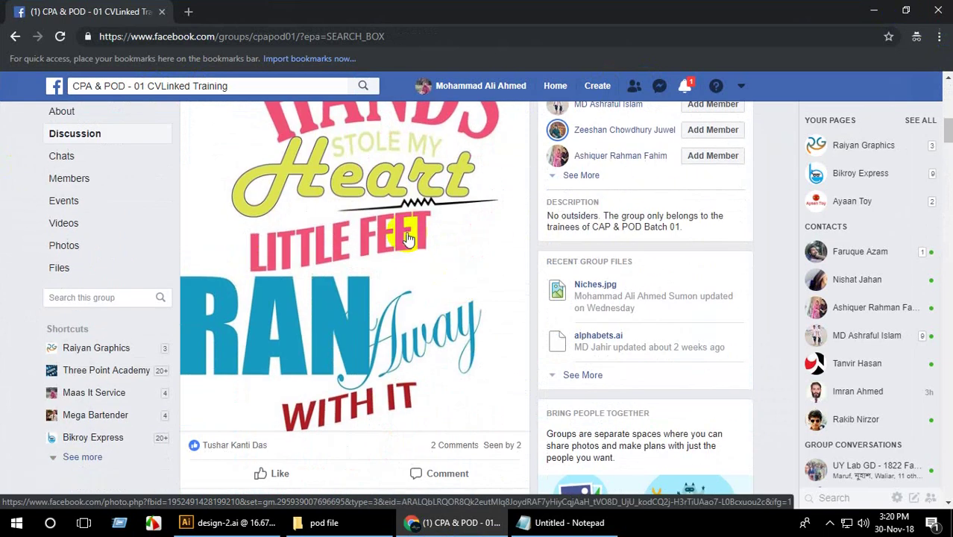
pyautogui.scroll(1, 409, 253)
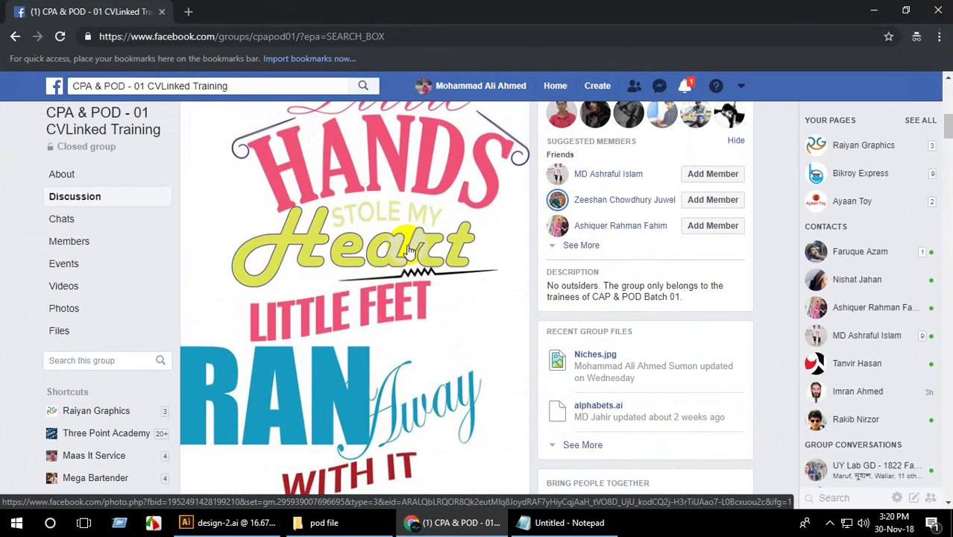
pyautogui.scroll(2, 406, 246)
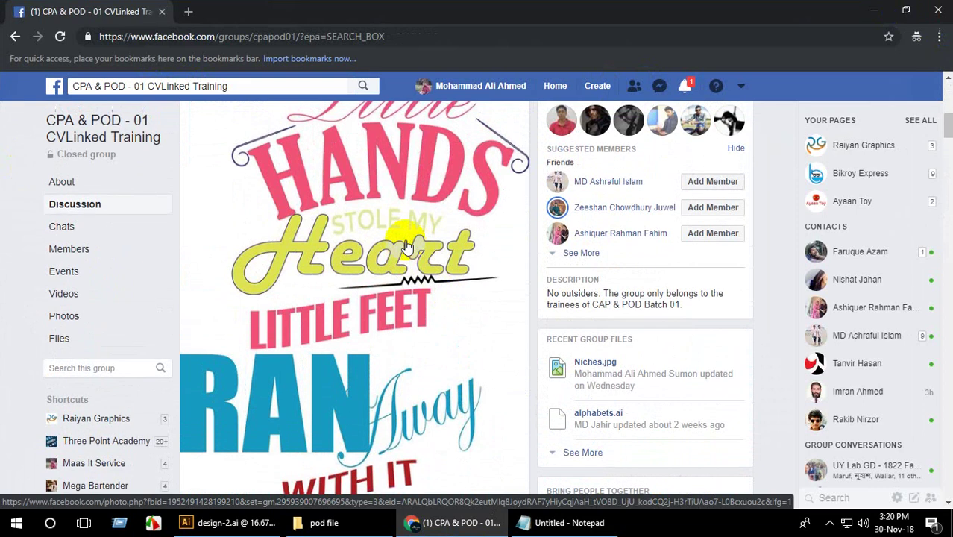
pyautogui.scroll(-1, 406, 247)
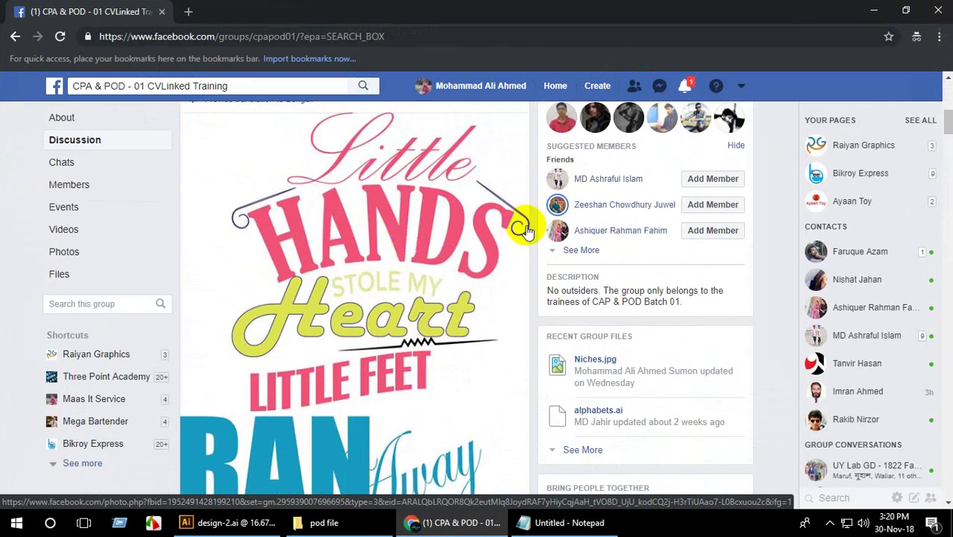
pyautogui.scroll(-2, 525, 231)
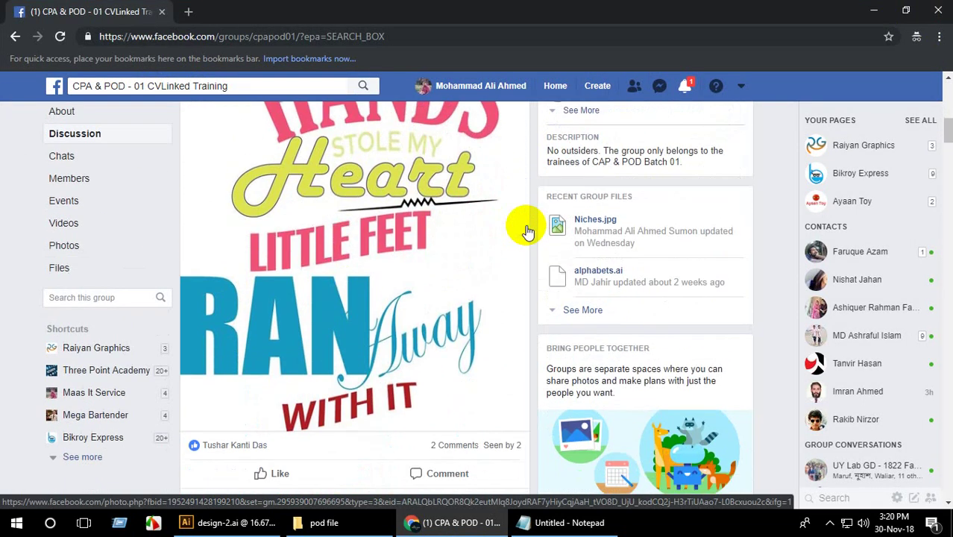
pyautogui.scroll(2, 526, 231)
pyautogui.scroll(-1, 470, 261)
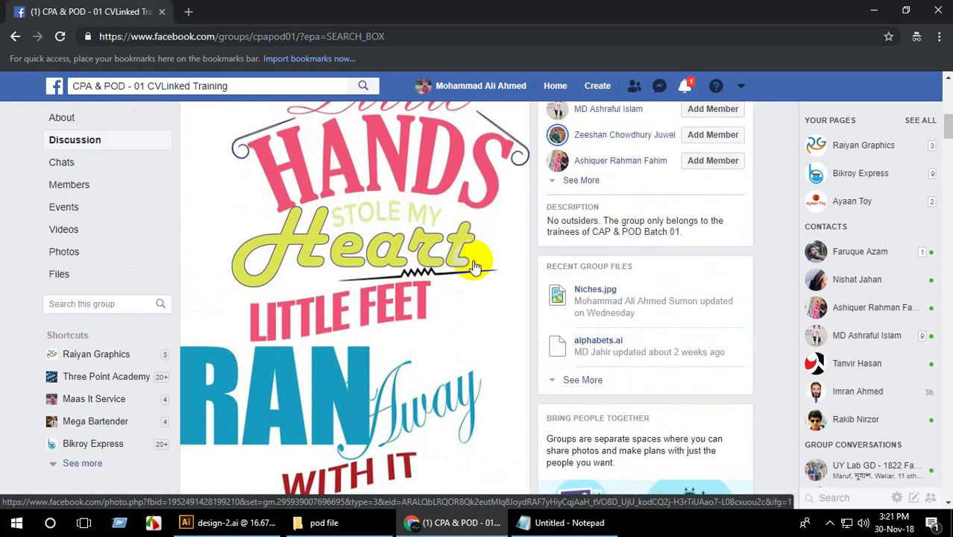
pyautogui.scroll(1, 474, 266)
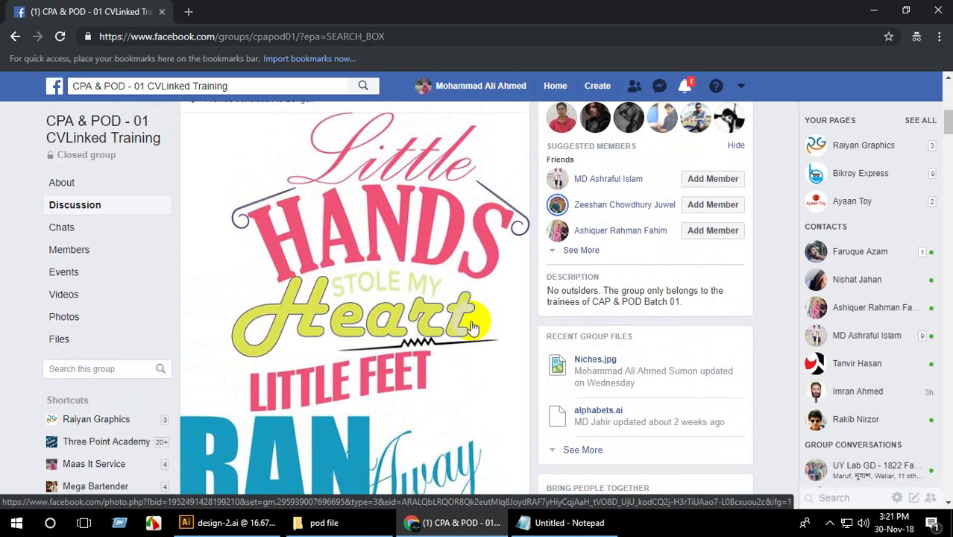
pyautogui.scroll(-10, 470, 325)
pyautogui.scroll(-12, 472, 326)
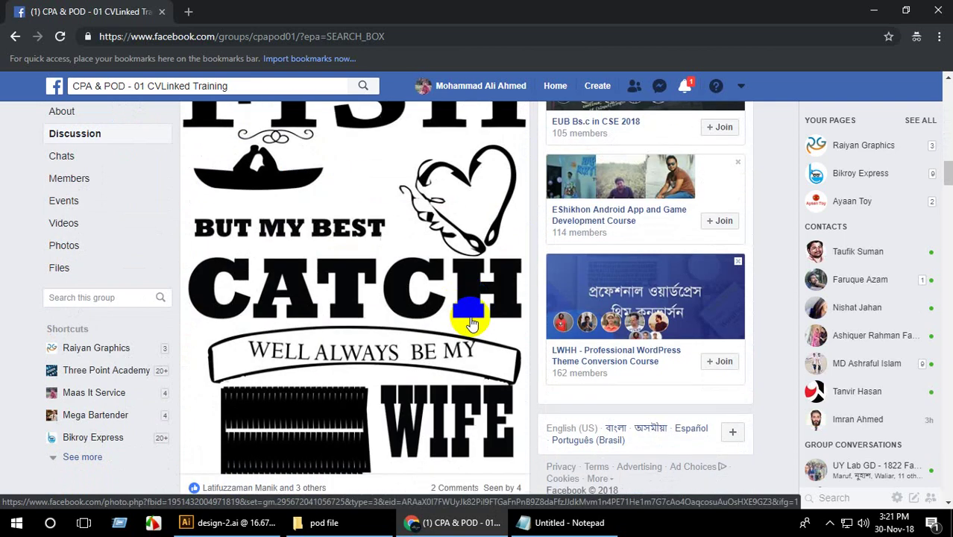
pyautogui.scroll(1, 476, 317)
pyautogui.scroll(1, 476, 317)
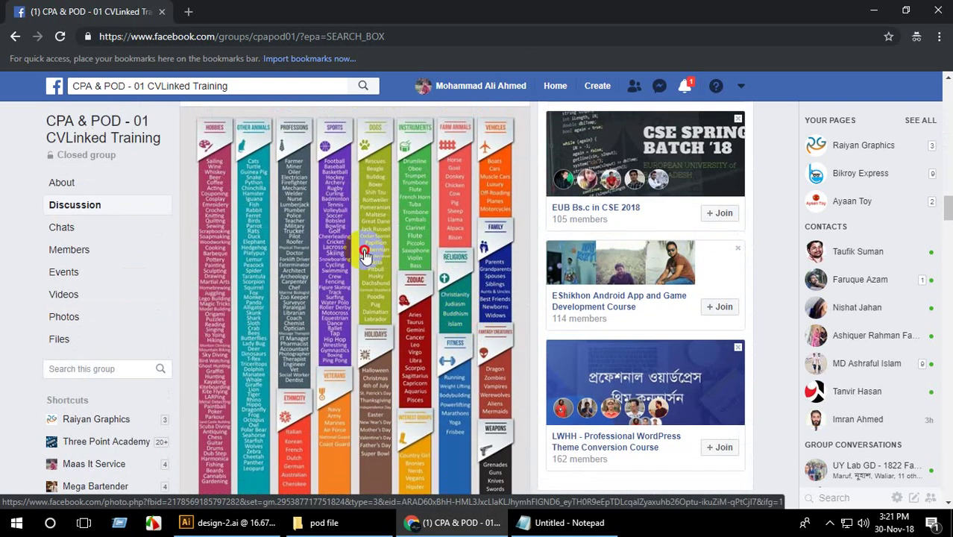
# Save the enlarged infographic image as a jpg on the Desktop and open the downloaded file.
pyautogui.click(361, 249)
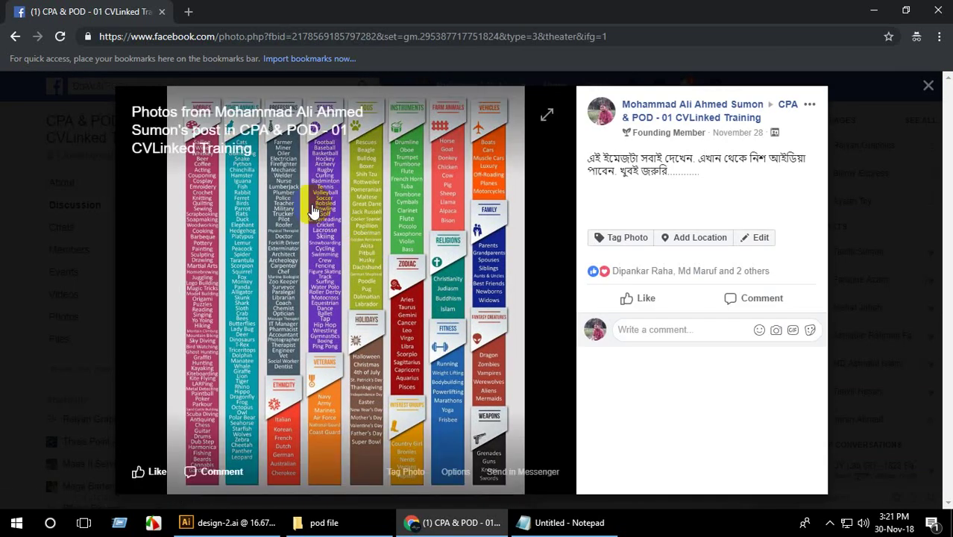
pyautogui.rightClick(313, 203)
pyautogui.click(358, 229)
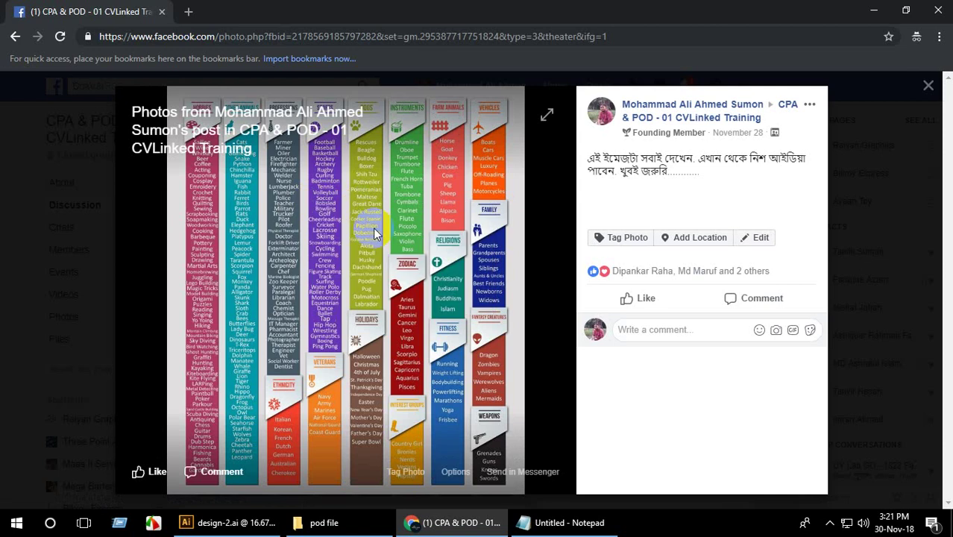
pyautogui.click(66, 116)
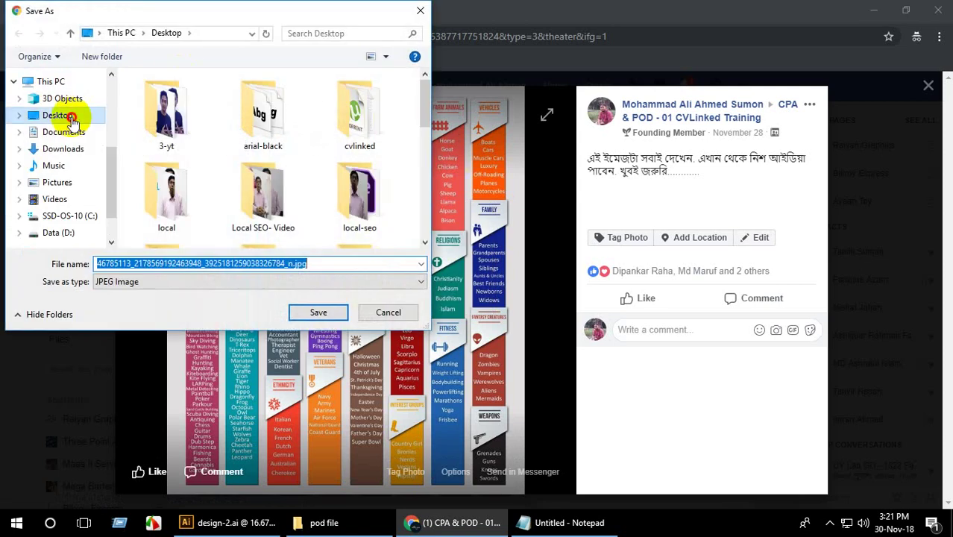
pyautogui.click(316, 310)
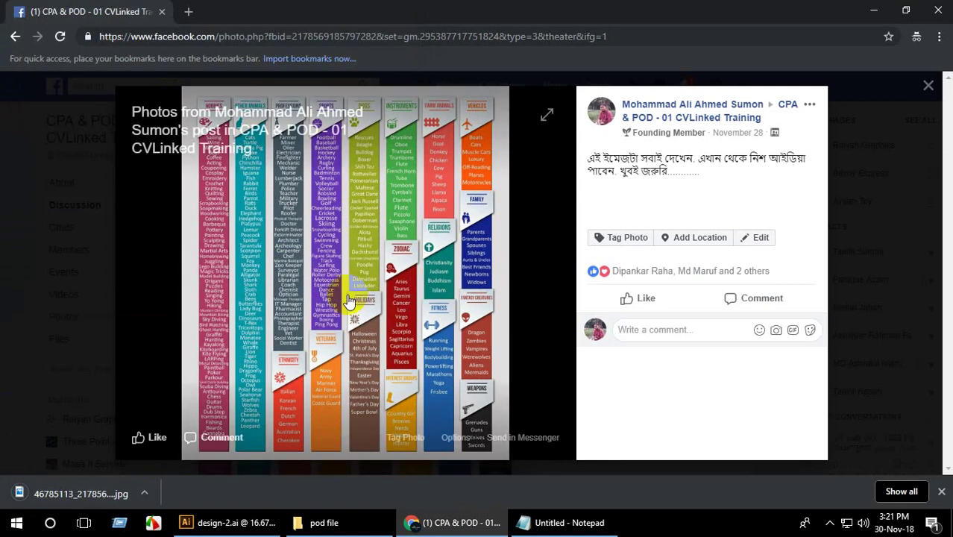
pyautogui.click(112, 494)
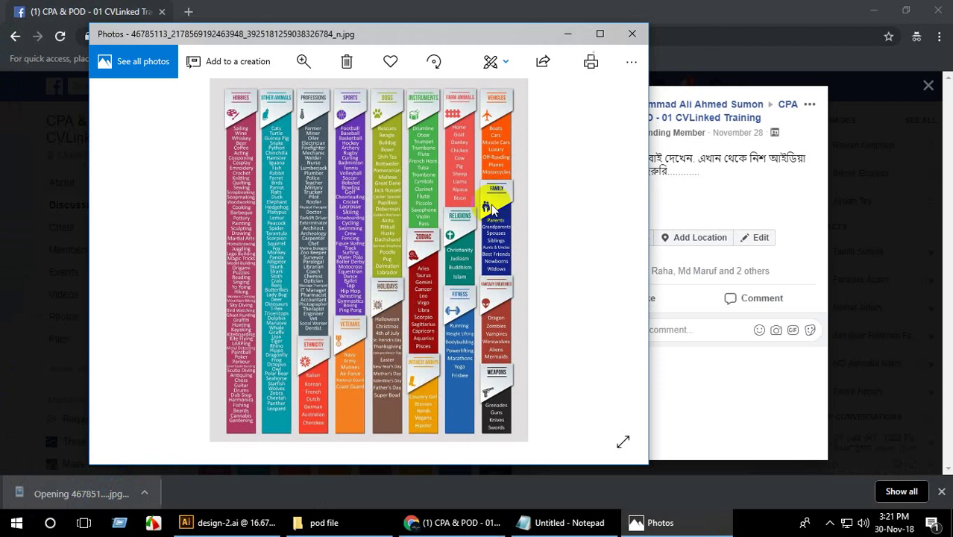
# Zoom in on the infographic and maximize the Photos window.
pyautogui.click(303, 61)
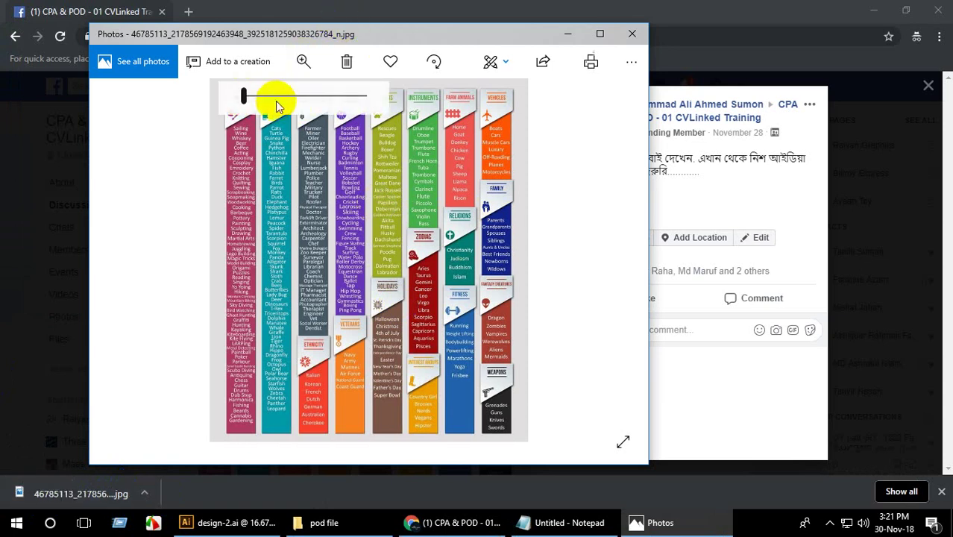
pyautogui.moveTo(244, 95); pyautogui.dragTo(289, 94)
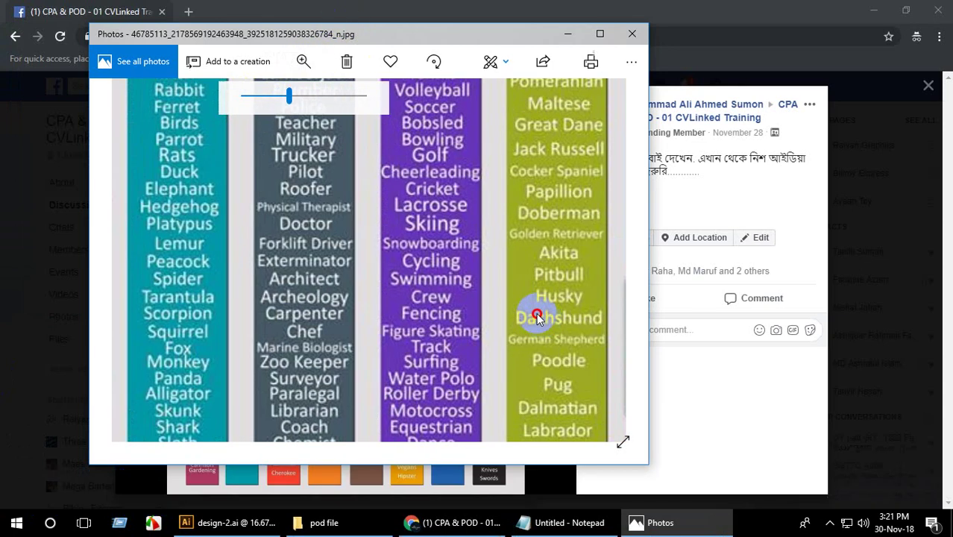
pyautogui.click(600, 34)
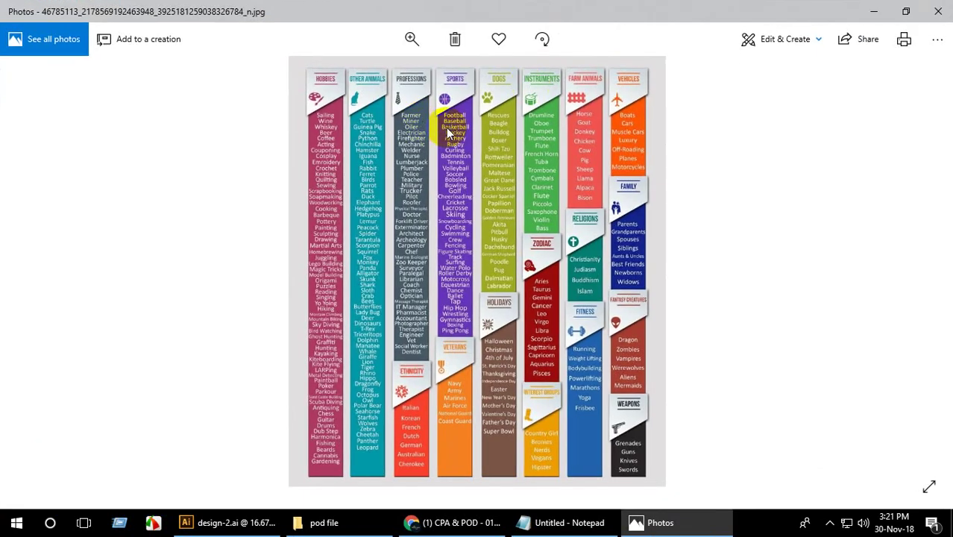
pyautogui.rightClick(446, 127)
pyautogui.click(420, 43)
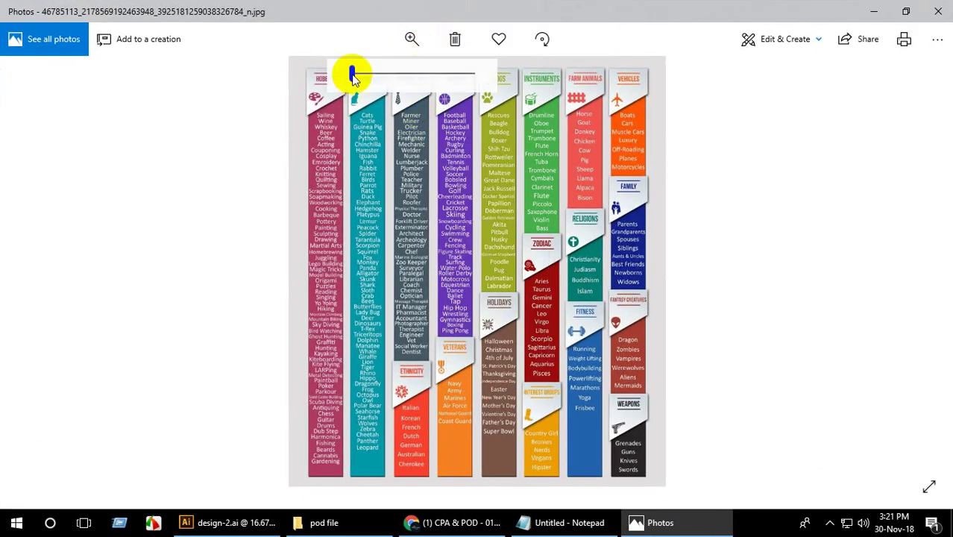
pyautogui.moveTo(351, 73); pyautogui.dragTo(382, 72)
# Pan the zoomed image to the Hobbies and neighbouring category headers.
pyautogui.scroll(-2, 459, 246)
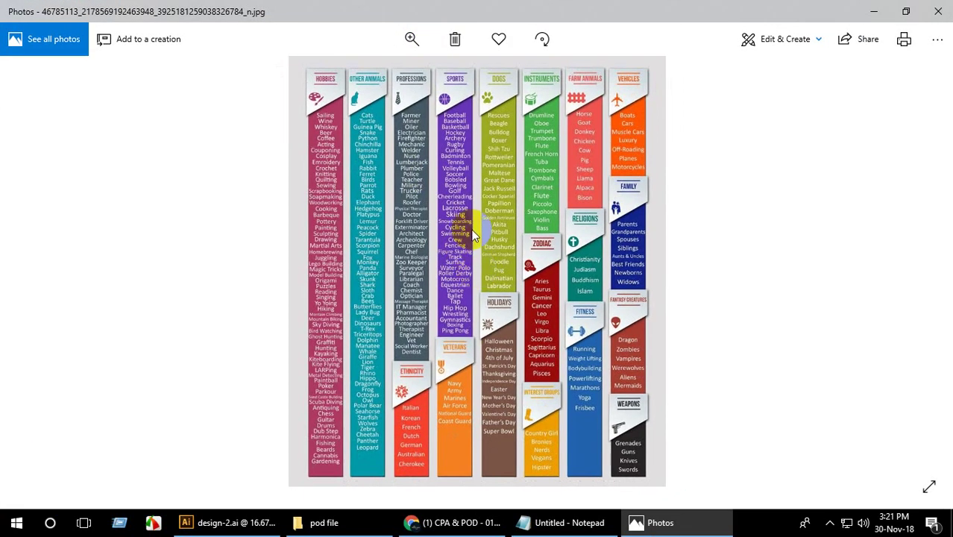
pyautogui.scroll(1, 467, 229)
pyautogui.scroll(2, 466, 229)
pyautogui.moveTo(467, 229); pyautogui.dragTo(508, 284)
pyautogui.scroll(-1, 456, 282)
pyautogui.scroll(3, 473, 231)
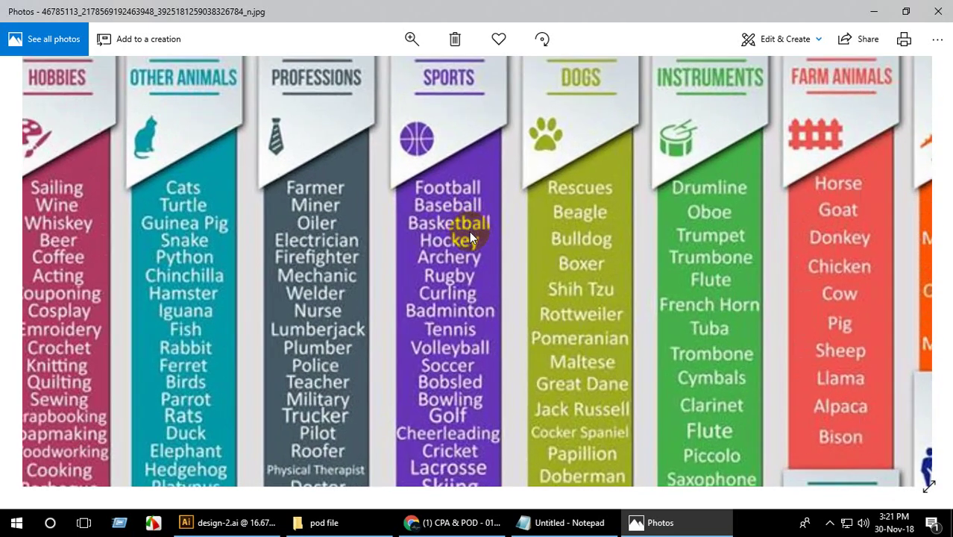
pyautogui.scroll(-1, 469, 232)
pyautogui.moveTo(387, 213); pyautogui.dragTo(457, 263)
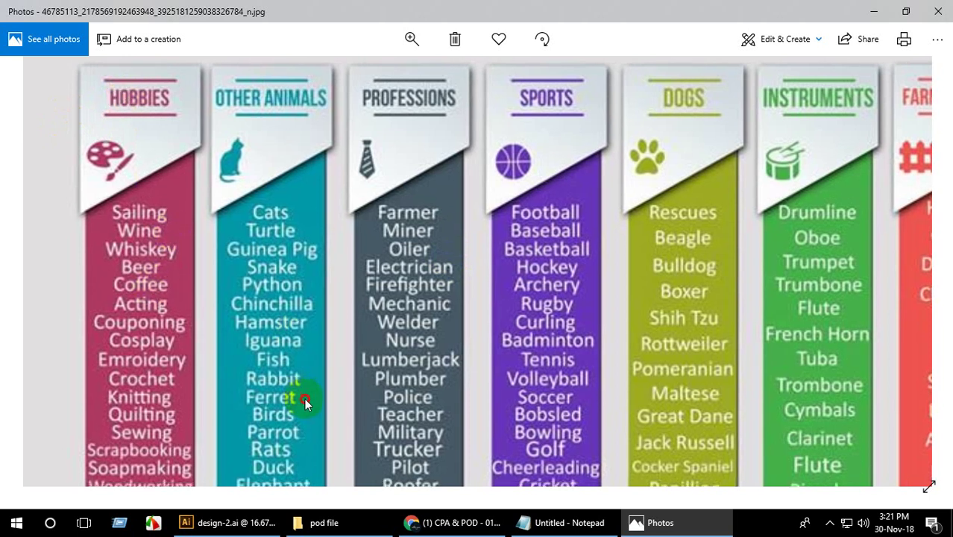
pyautogui.scroll(-4, 319, 395)
pyautogui.scroll(-6, 339, 287)
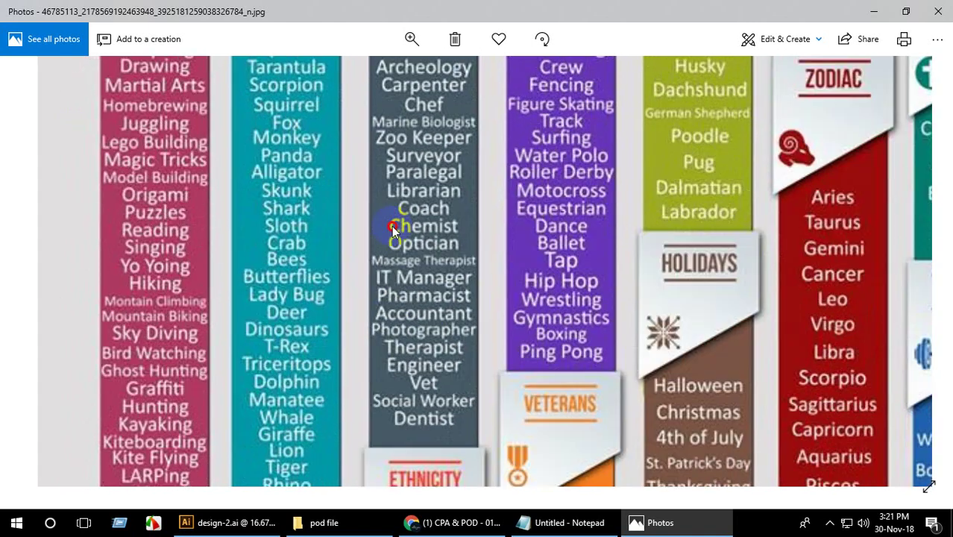
pyautogui.scroll(-3, 344, 356)
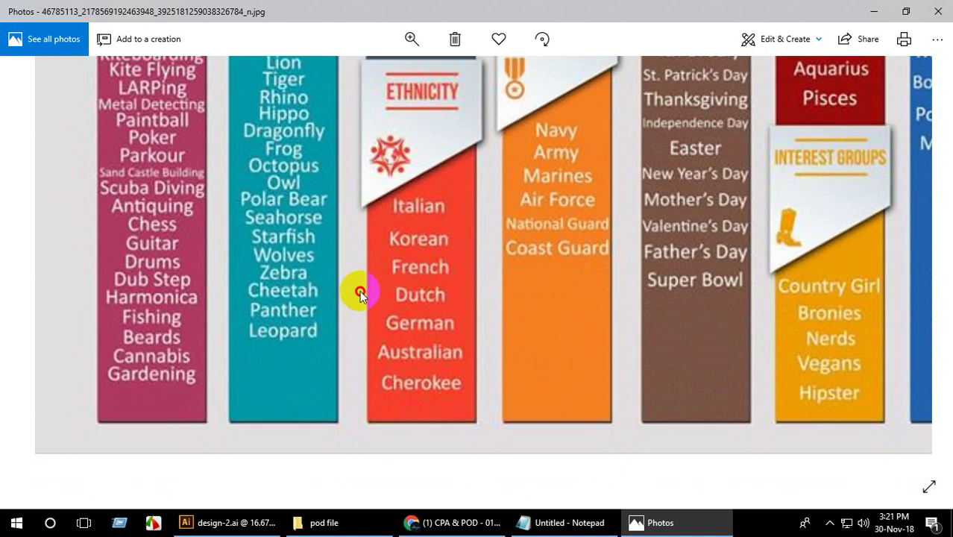
pyautogui.scroll(4, 359, 290)
pyautogui.scroll(8, 455, 261)
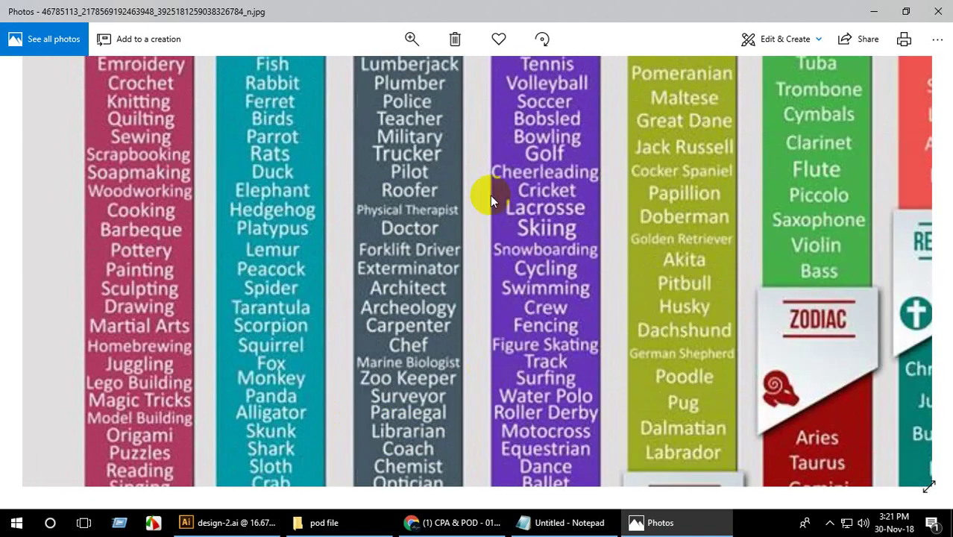
pyautogui.scroll(1, 468, 298)
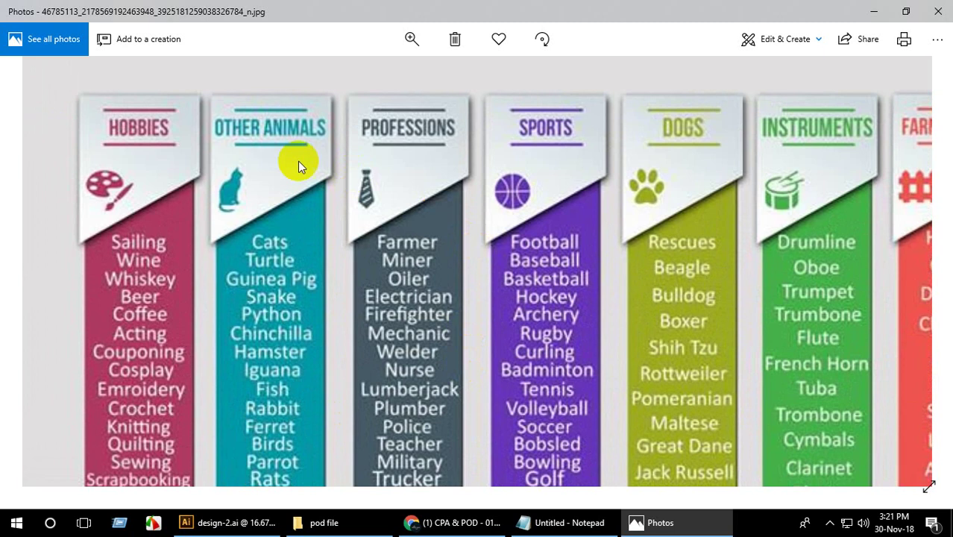
pyautogui.scroll(-3, 339, 319)
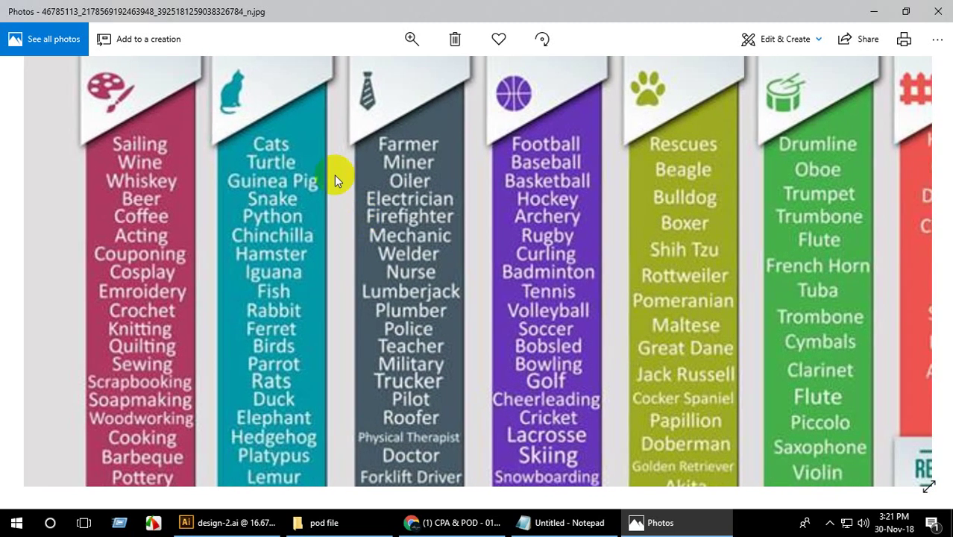
# Scroll down through the animal, profession and dog category lists.
pyautogui.click(240, 155)
pyautogui.scroll(-5, 313, 400)
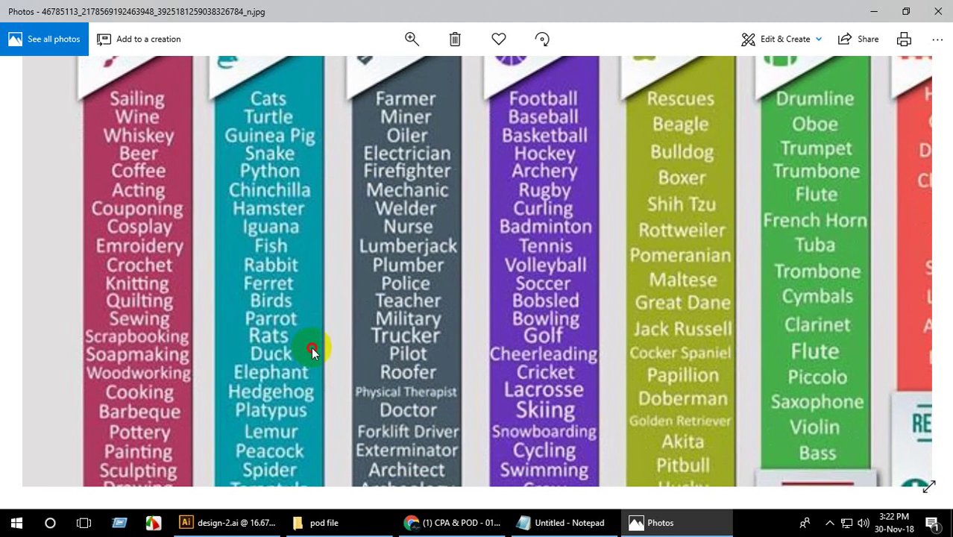
pyautogui.scroll(-5, 298, 309)
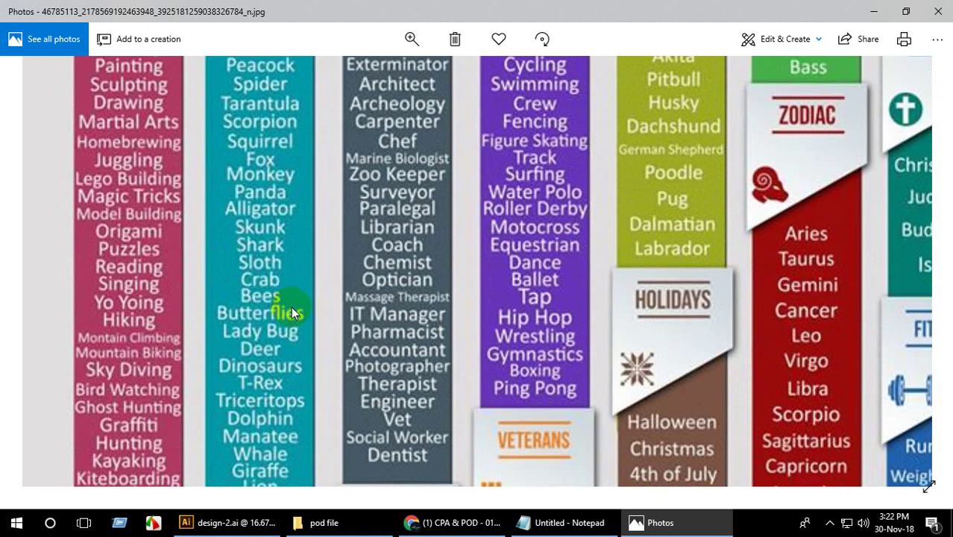
pyautogui.scroll(8, 427, 250)
pyautogui.scroll(4, 437, 260)
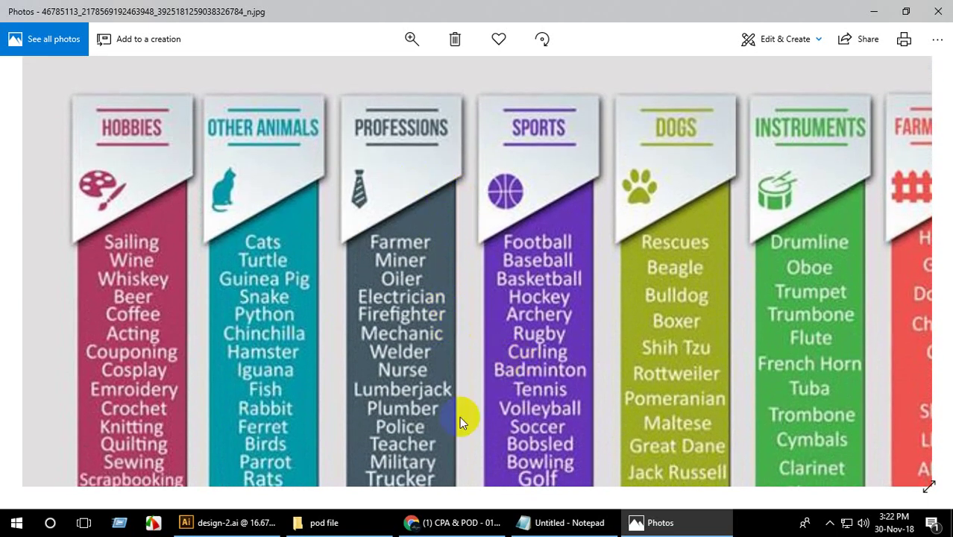
pyautogui.moveTo(442, 368); pyautogui.dragTo(442, 314)
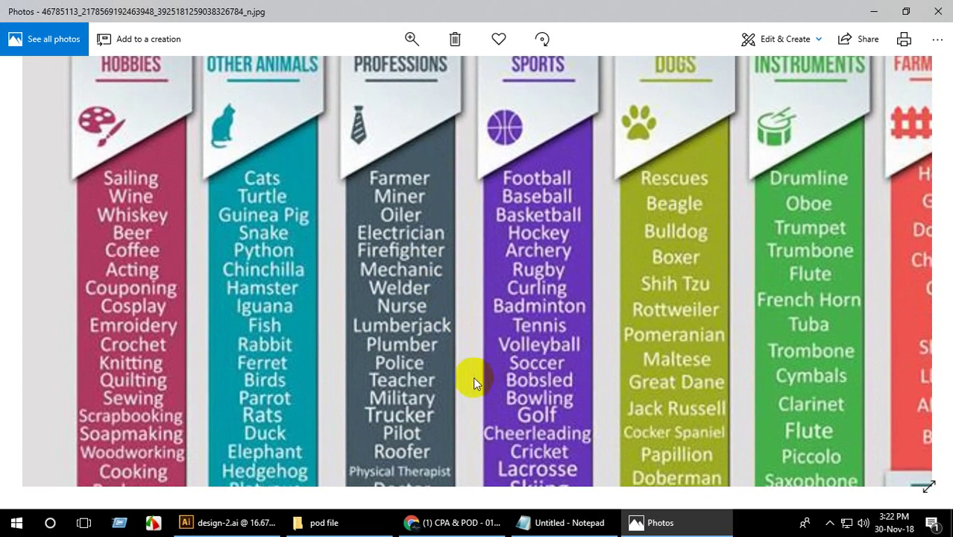
pyautogui.scroll(-5, 457, 374)
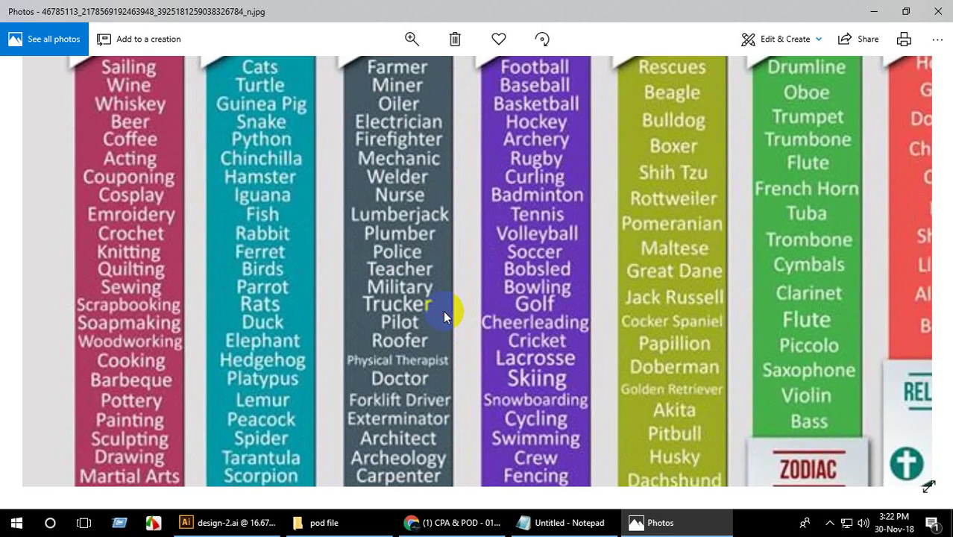
pyautogui.scroll(-2, 436, 347)
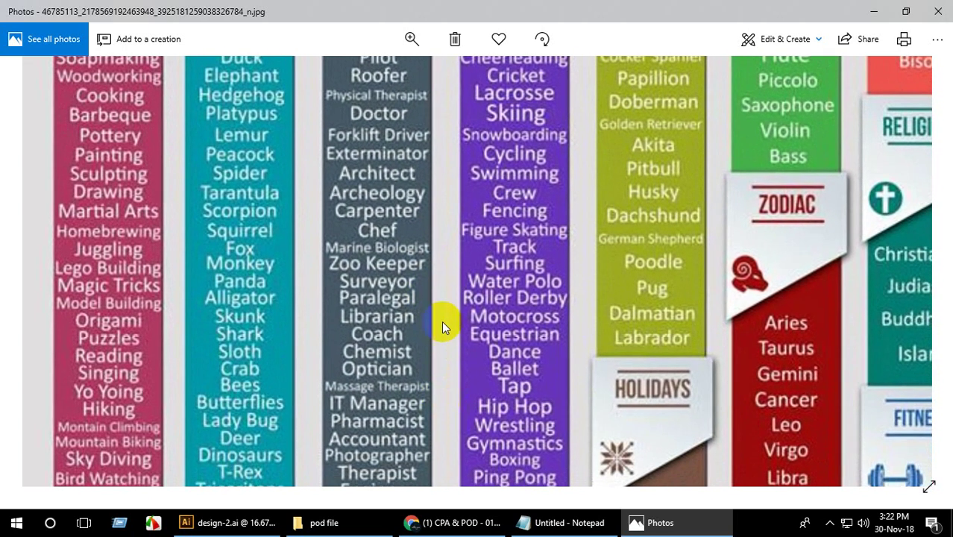
pyautogui.moveTo(442, 397); pyautogui.dragTo(449, 393)
pyautogui.doubleClick(449, 393)
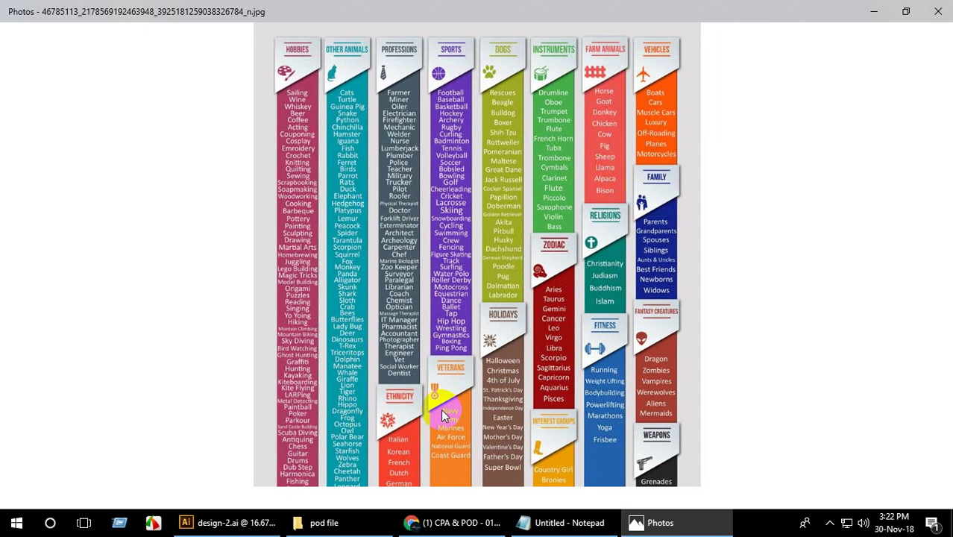
pyautogui.doubleClick(438, 266)
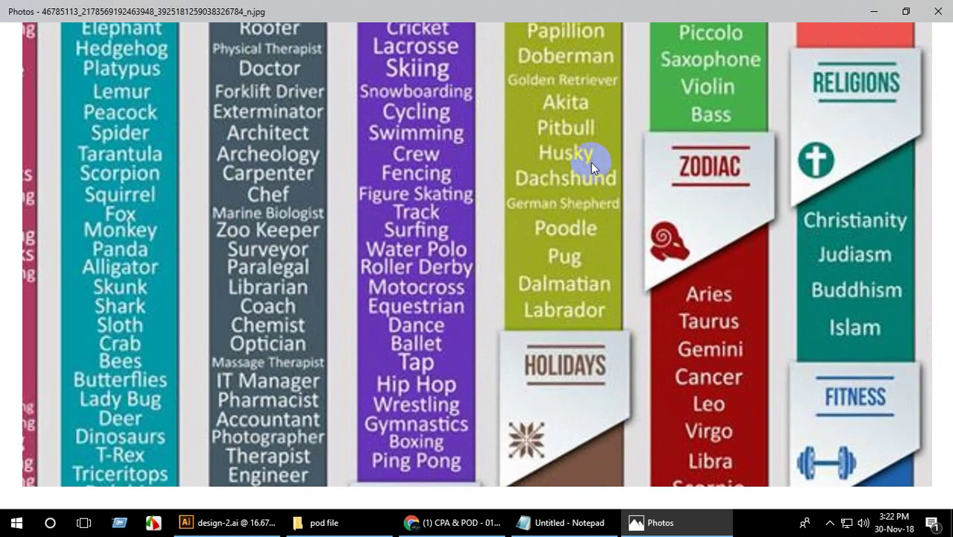
pyautogui.moveTo(590, 163); pyautogui.dragTo(590, 313)
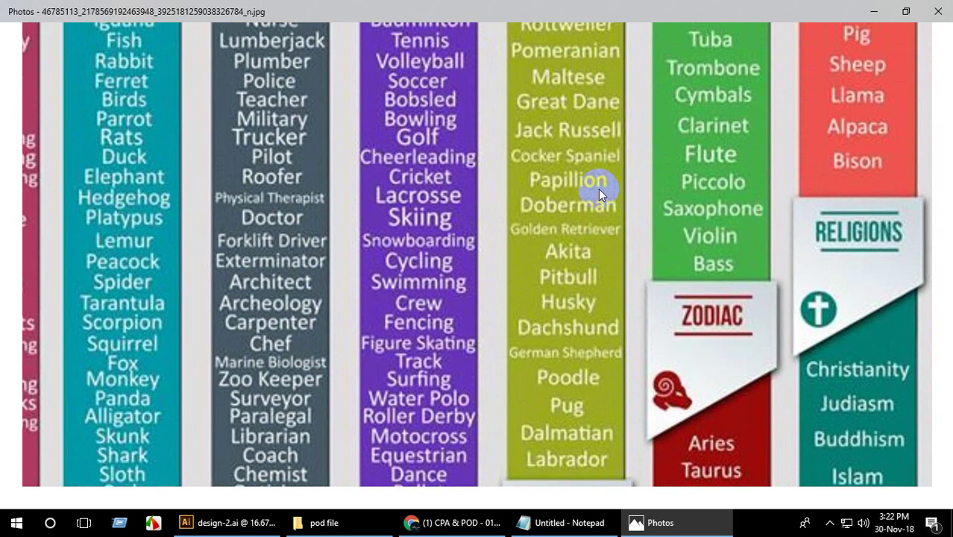
pyautogui.moveTo(692, 103); pyautogui.dragTo(719, 281)
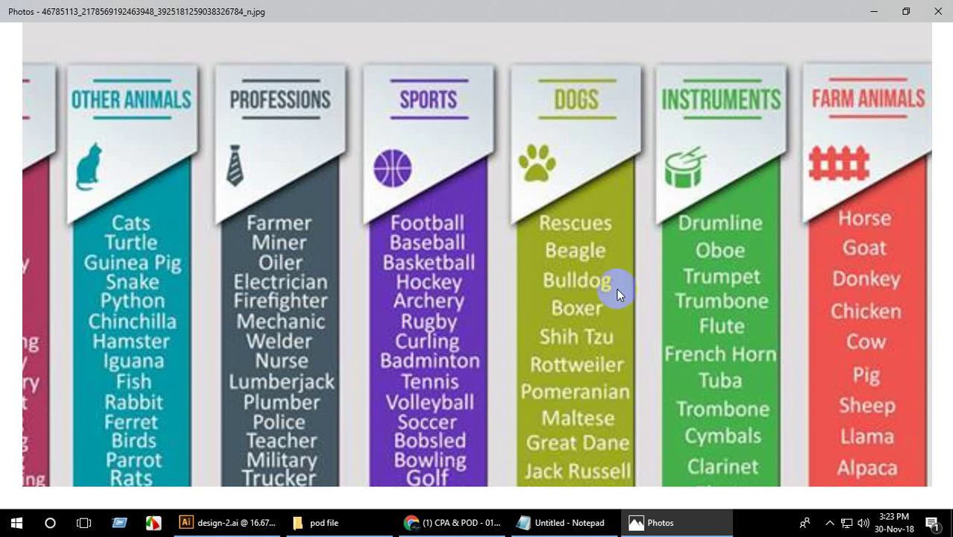
pyautogui.scroll(-2, 615, 287)
pyautogui.scroll(2, 611, 282)
pyautogui.scroll(-2, 615, 297)
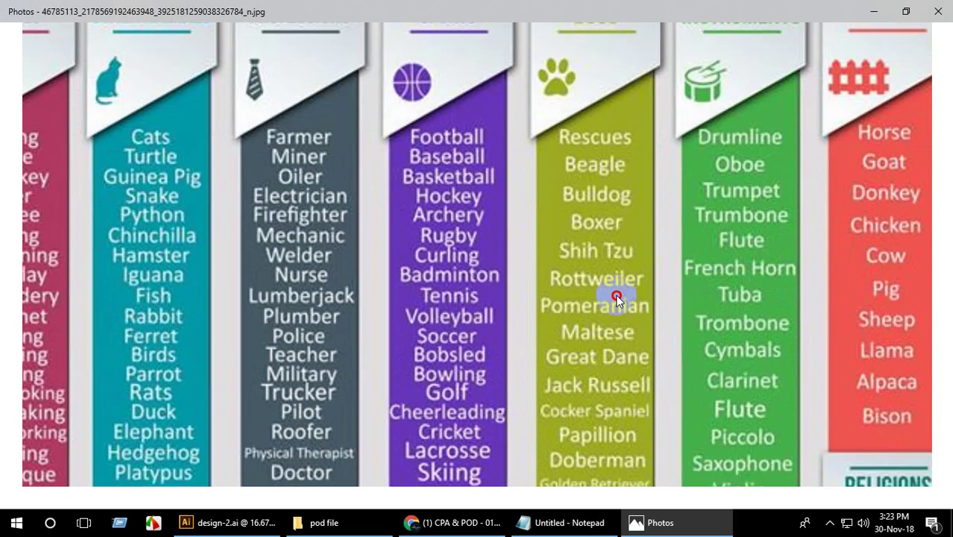
pyautogui.scroll(-8, 615, 299)
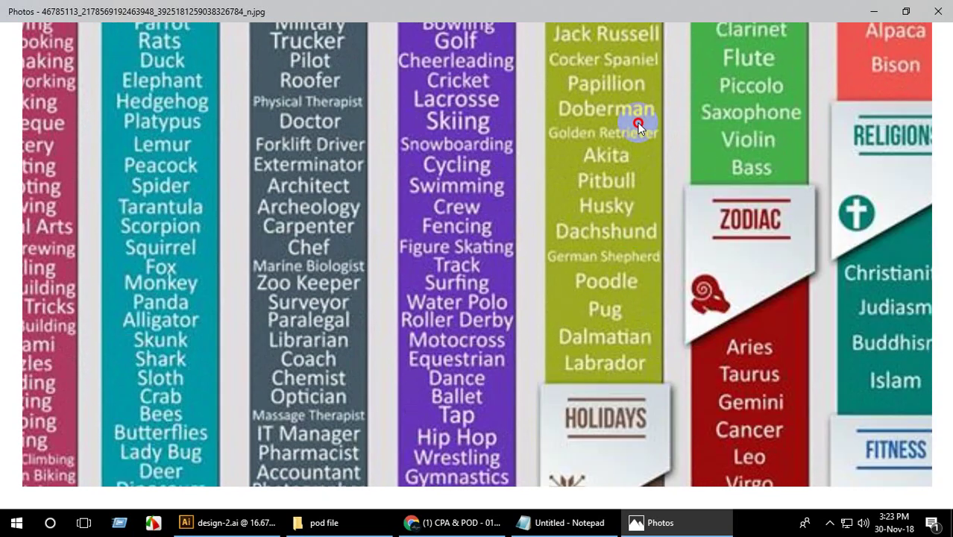
pyautogui.scroll(-3, 616, 226)
pyautogui.scroll(-4, 607, 406)
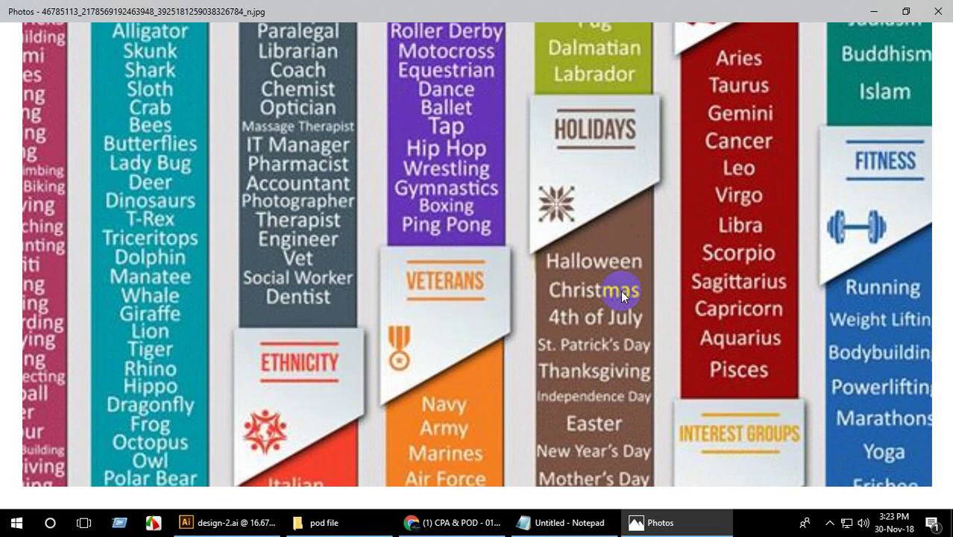
pyautogui.scroll(-3, 623, 296)
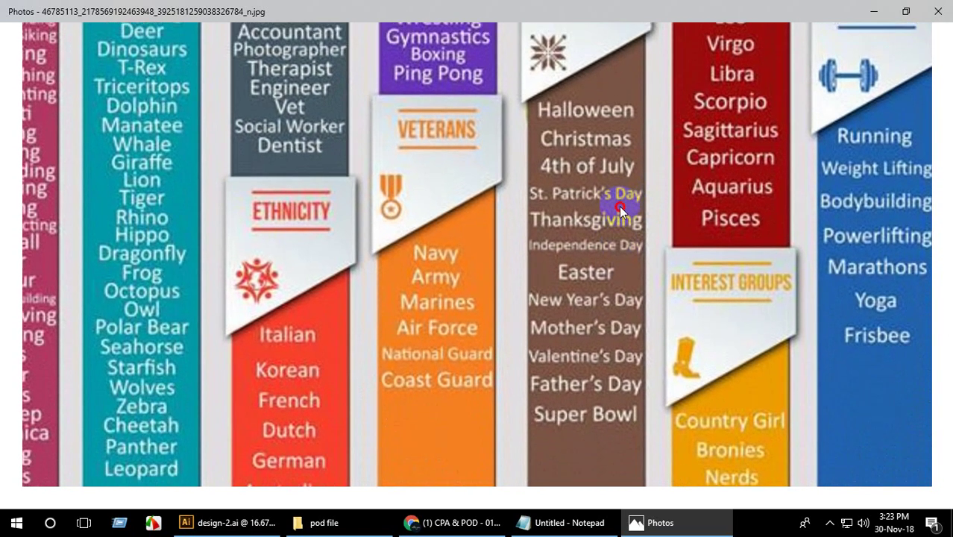
pyautogui.scroll(1, 619, 206)
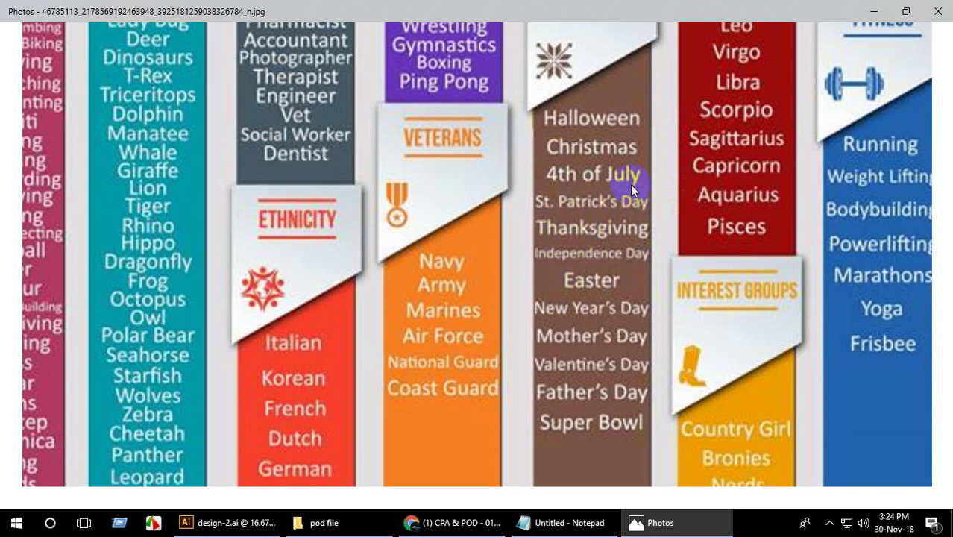
pyautogui.scroll(10, 630, 184)
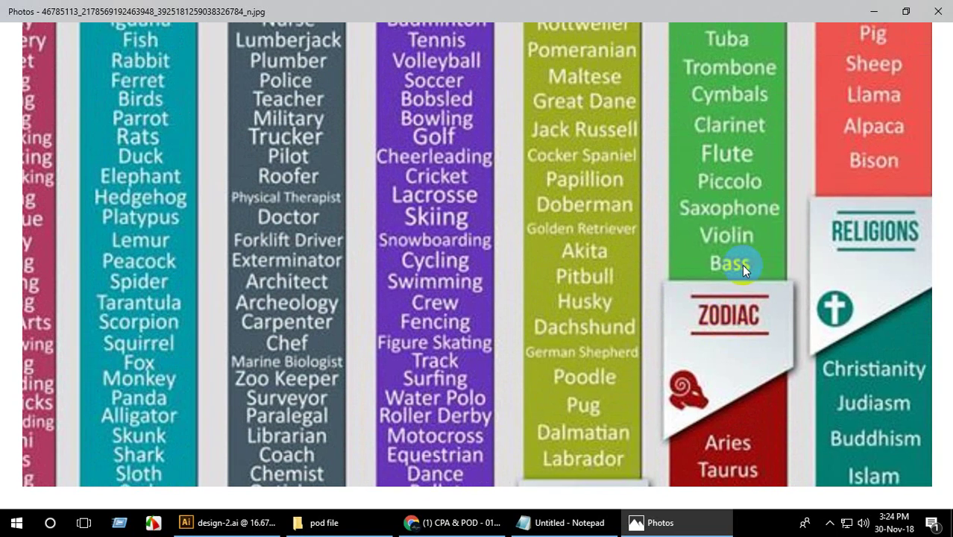
pyautogui.scroll(6, 741, 264)
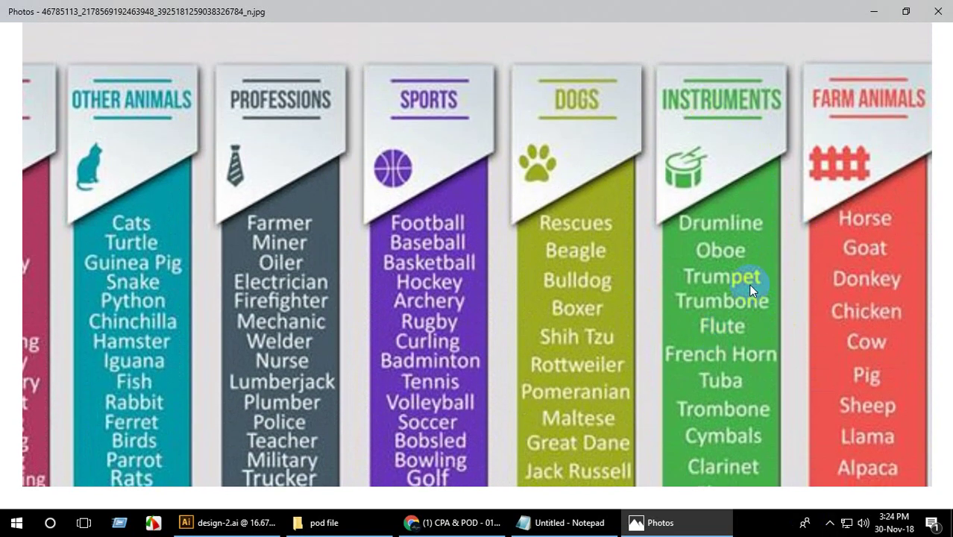
pyautogui.scroll(-4, 748, 283)
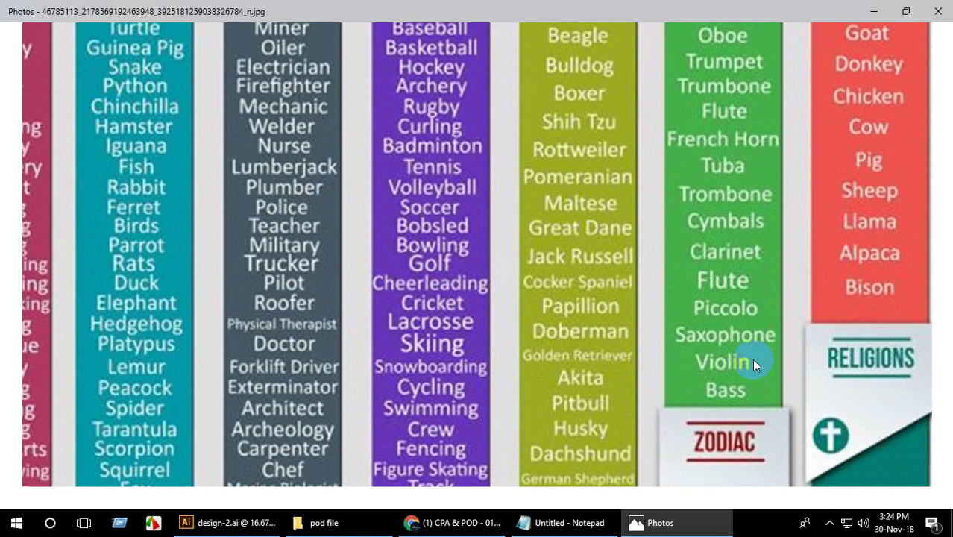
pyautogui.scroll(-5, 742, 362)
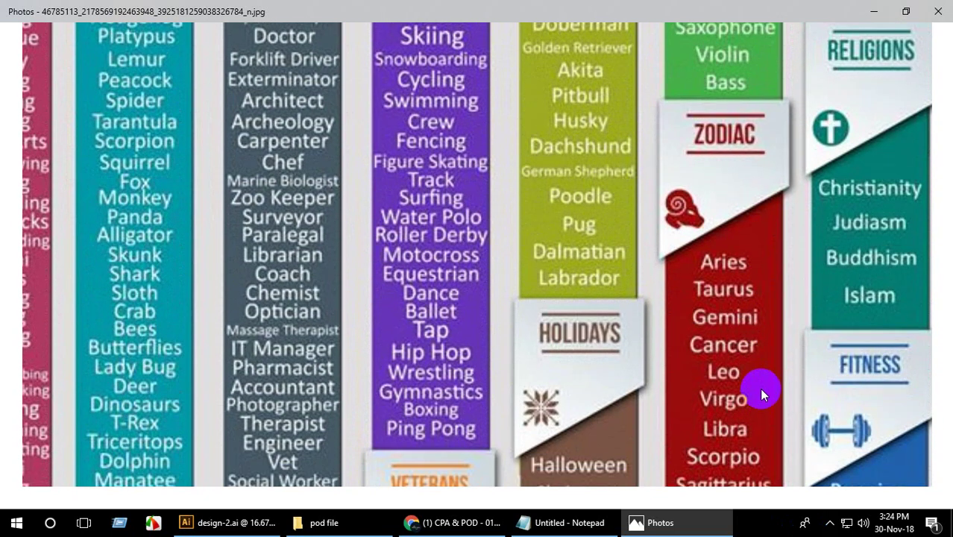
pyautogui.scroll(9, 762, 395)
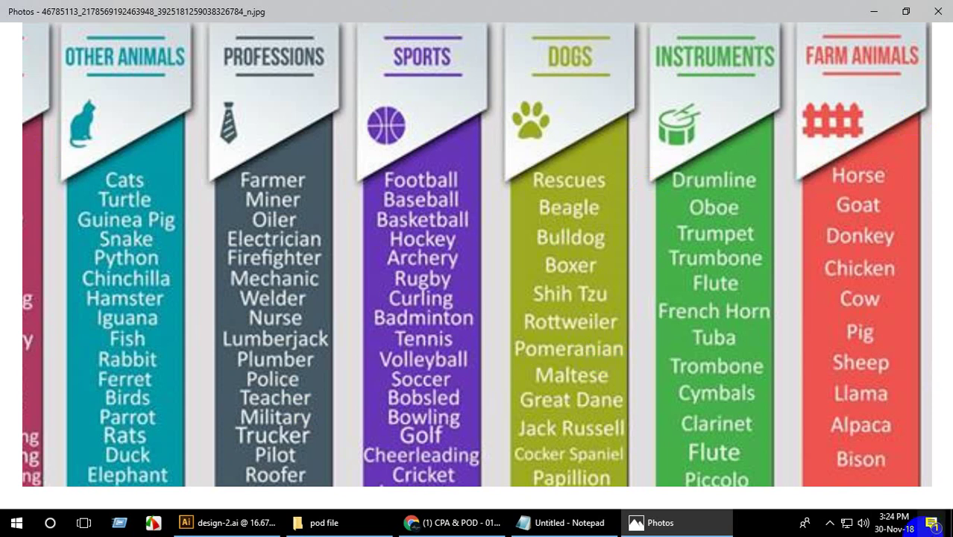
pyautogui.moveTo(742, 322)
pyautogui.mouseDown()
pyautogui.moveTo(742, 254)
pyautogui.moveTo(740, 305)
pyautogui.mouseUp()
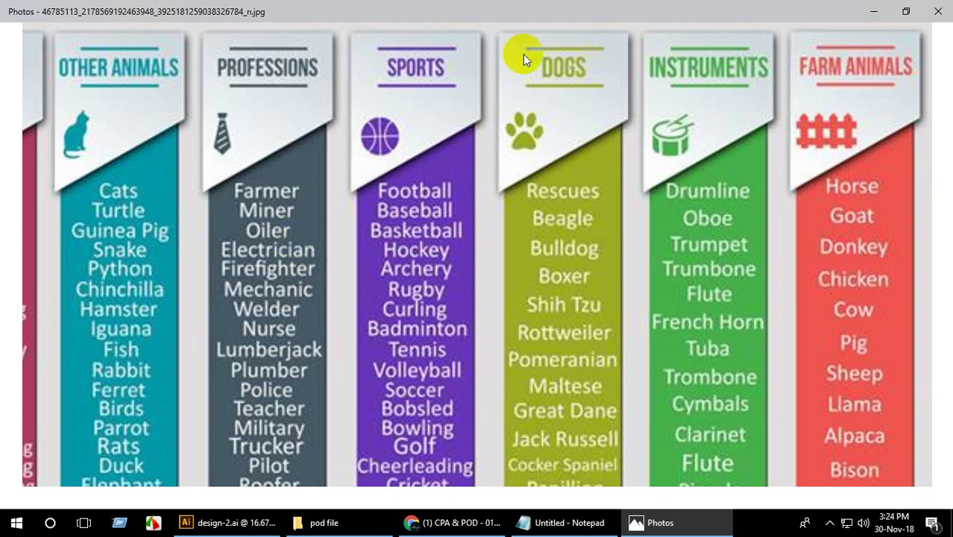
# Type 'cat' on a new line below the login details in Notepad, then minimize it.
pyautogui.click(570, 522)
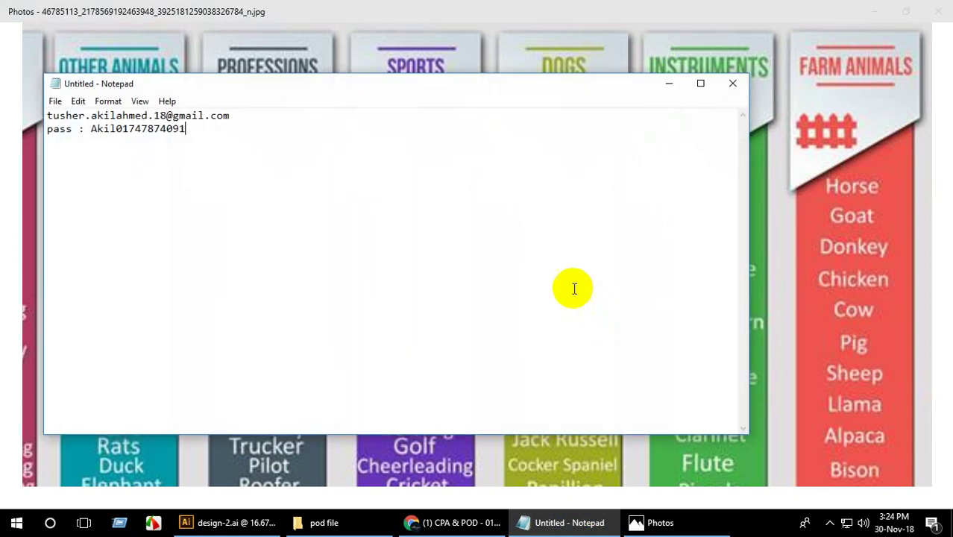
pyautogui.press('Return')
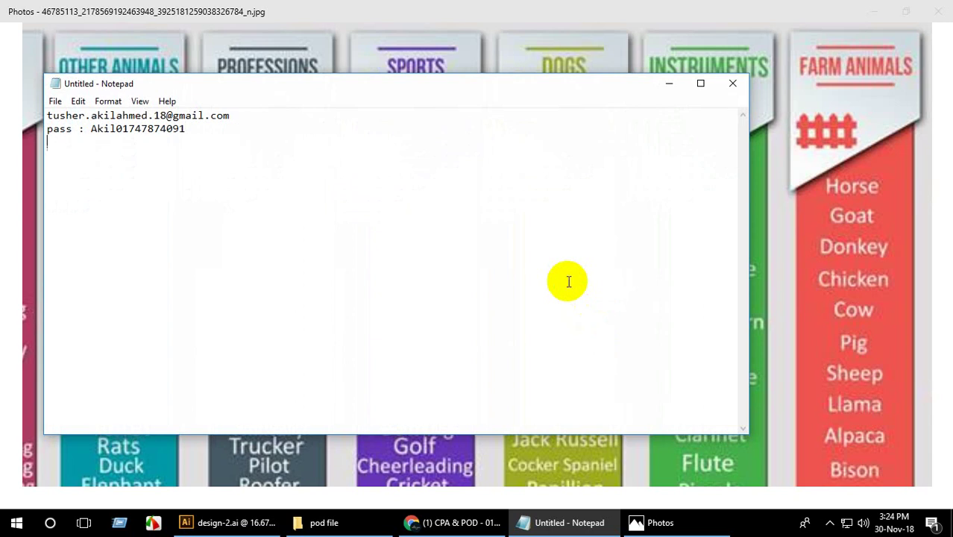
pyautogui.press('Return')
pyautogui.write('cat')
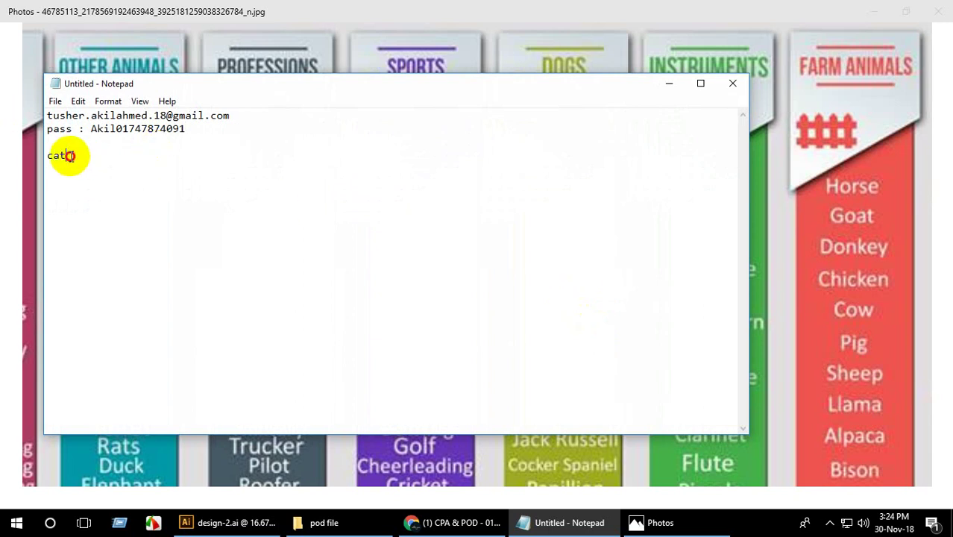
pyautogui.moveTo(69, 156); pyautogui.dragTo(47, 155)
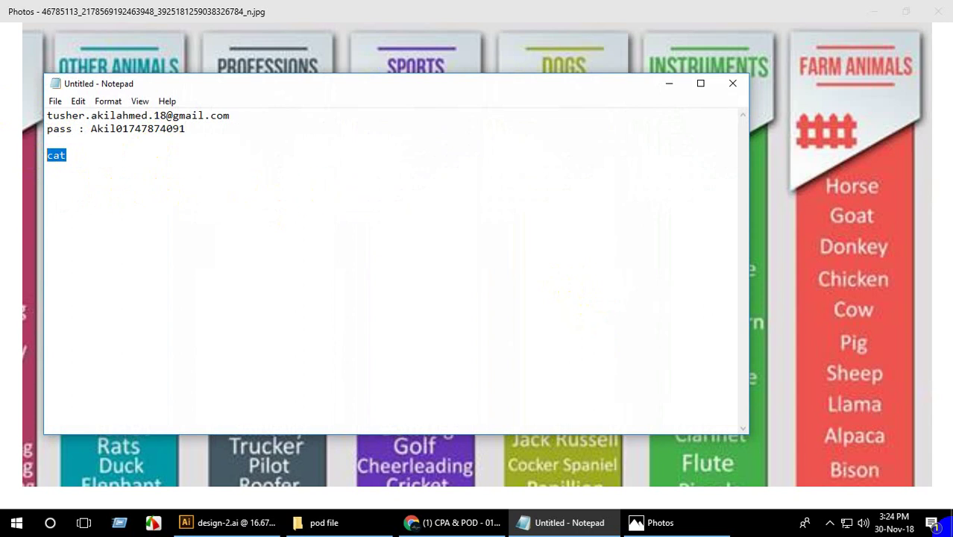
pyautogui.click(669, 85)
pyautogui.click(458, 526)
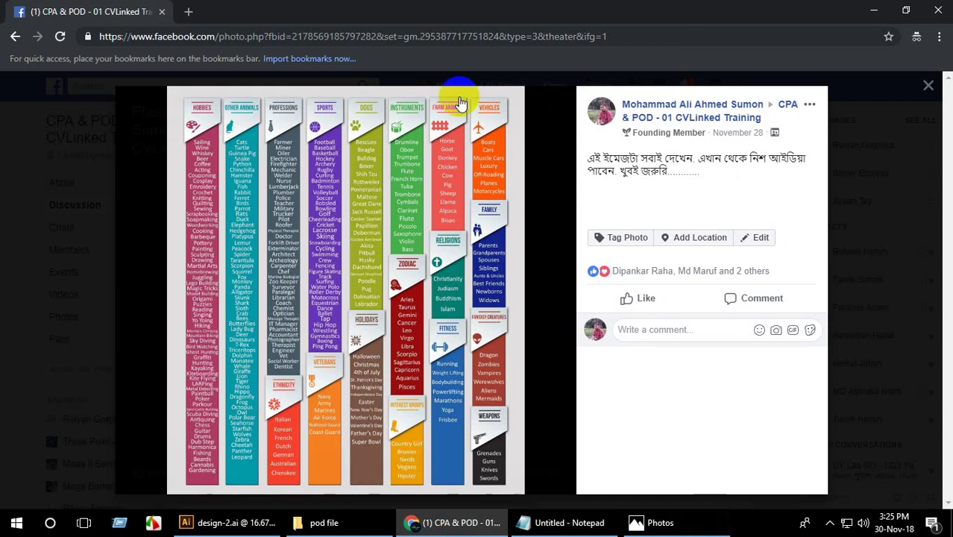
# Minimize the Photos, Illustrator and pod folder windows and return to Chrome.
pyautogui.click(485, 521)
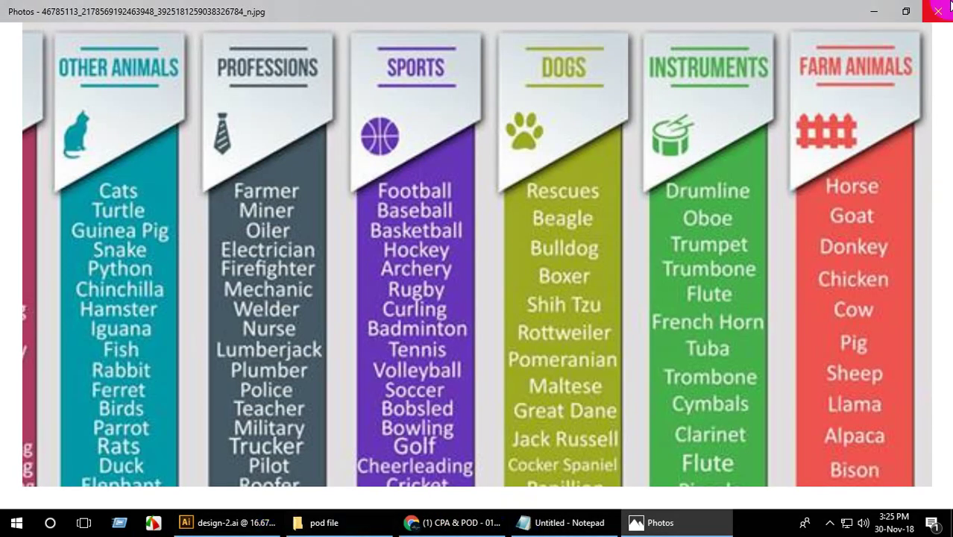
pyautogui.click(872, 11)
pyautogui.click(844, 15)
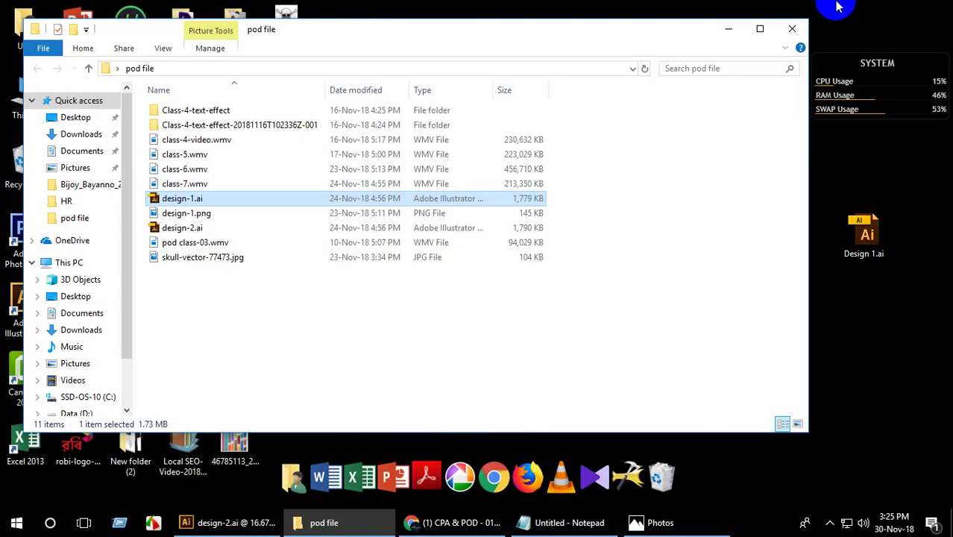
pyautogui.click(725, 28)
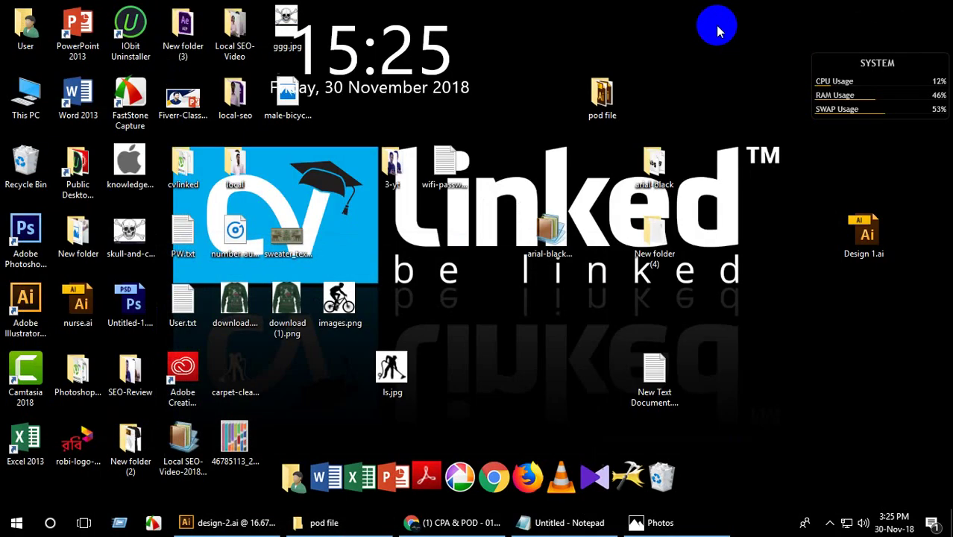
pyautogui.click(432, 521)
# In a new incognito tab, open Google and search for 'cat tshirt'.
pyautogui.click(191, 12)
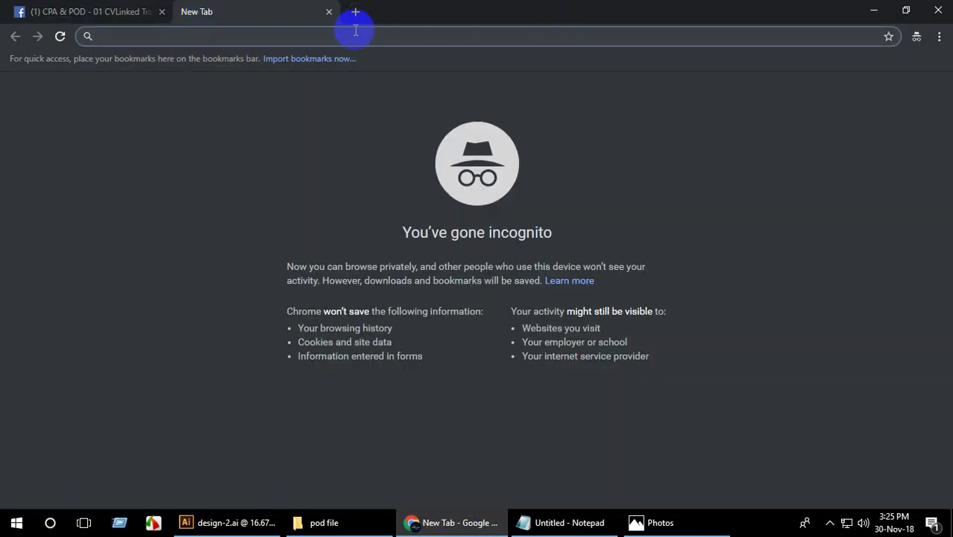
pyautogui.write('goo')
pyautogui.press('Return')
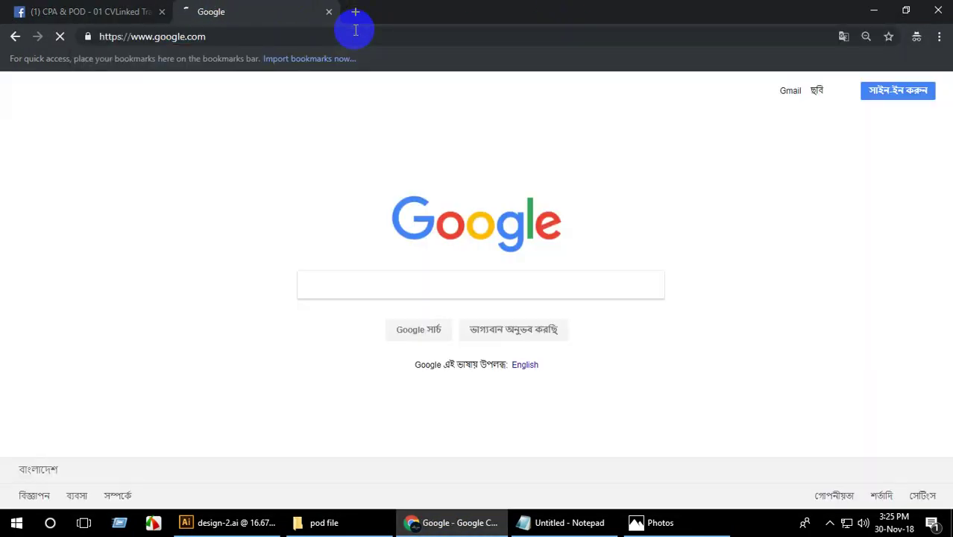
pyautogui.click(890, 59)
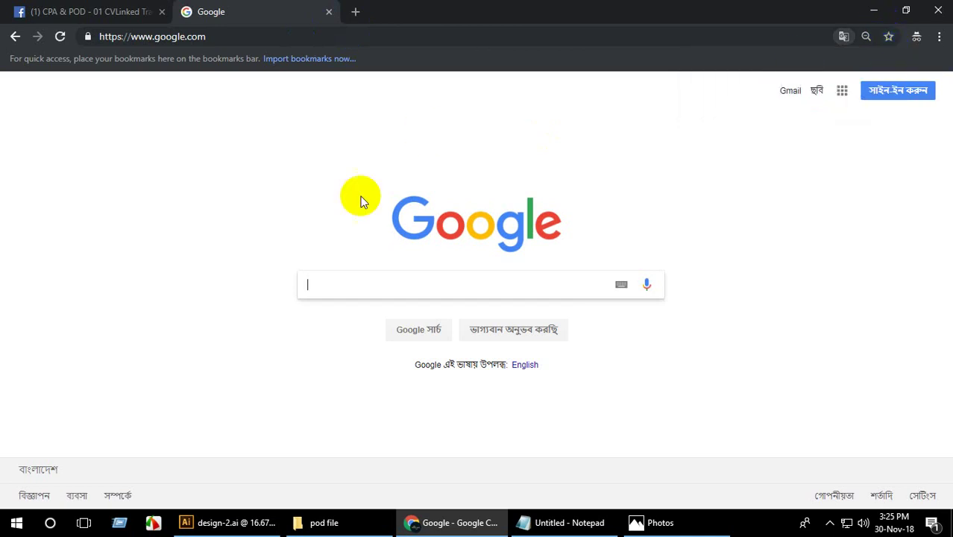
pyautogui.click(351, 280)
pyautogui.write('cat')
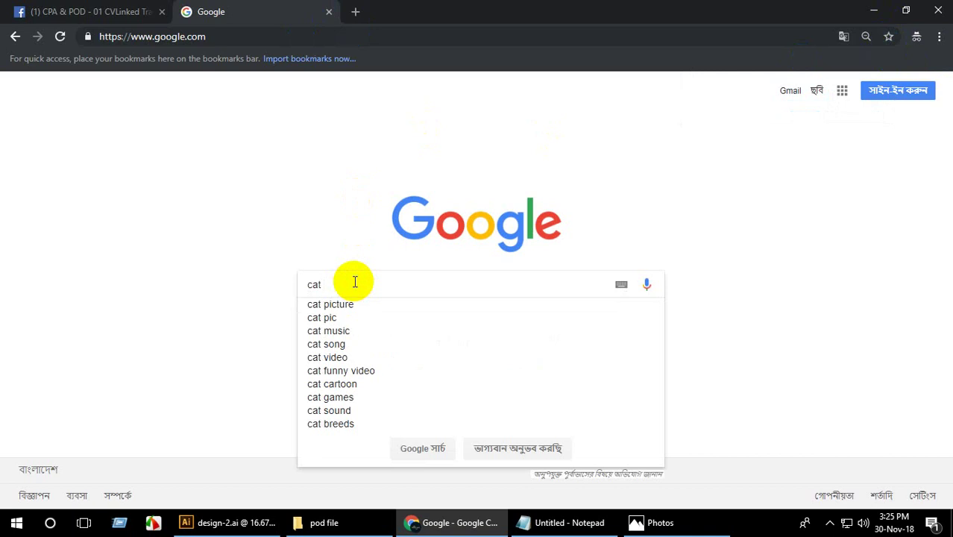
pyautogui.write('tshirt')
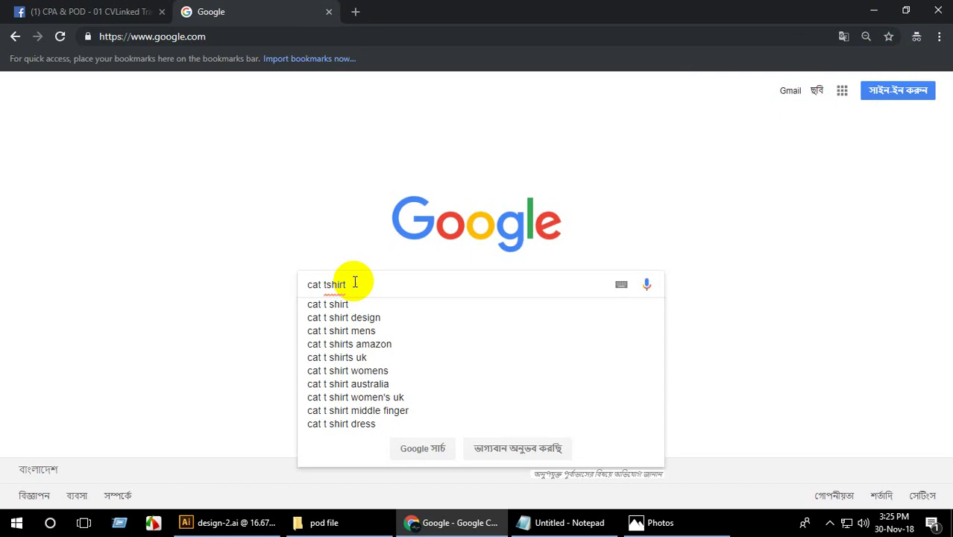
pyautogui.press('Return')
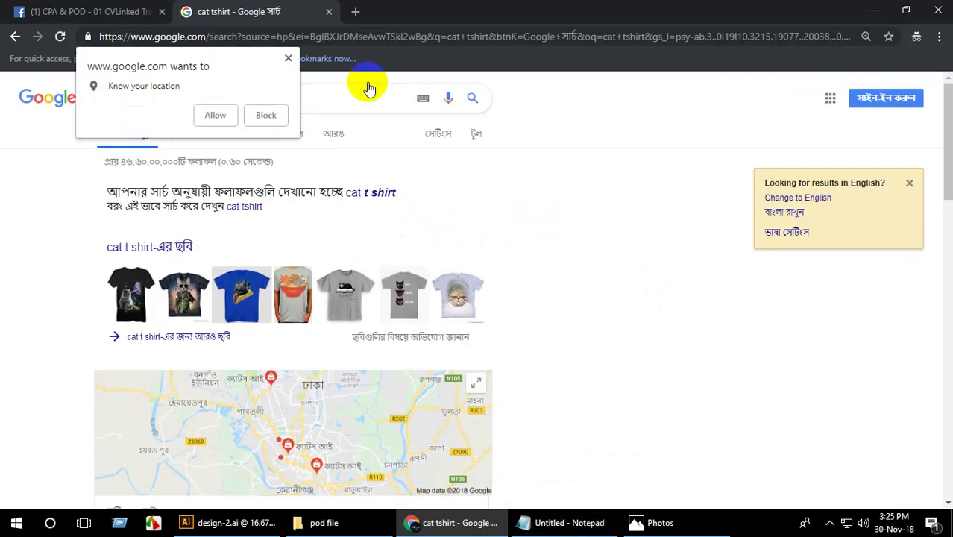
# Show Google Images results for cat t shirt and scroll through the designs.
pyautogui.click(288, 58)
pyautogui.click(177, 141)
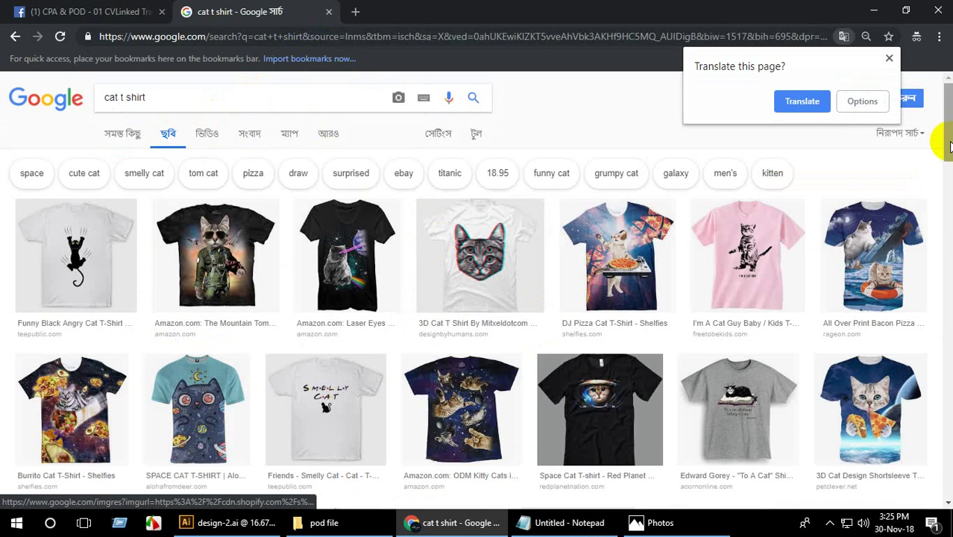
pyautogui.scroll(-1, 702, 264)
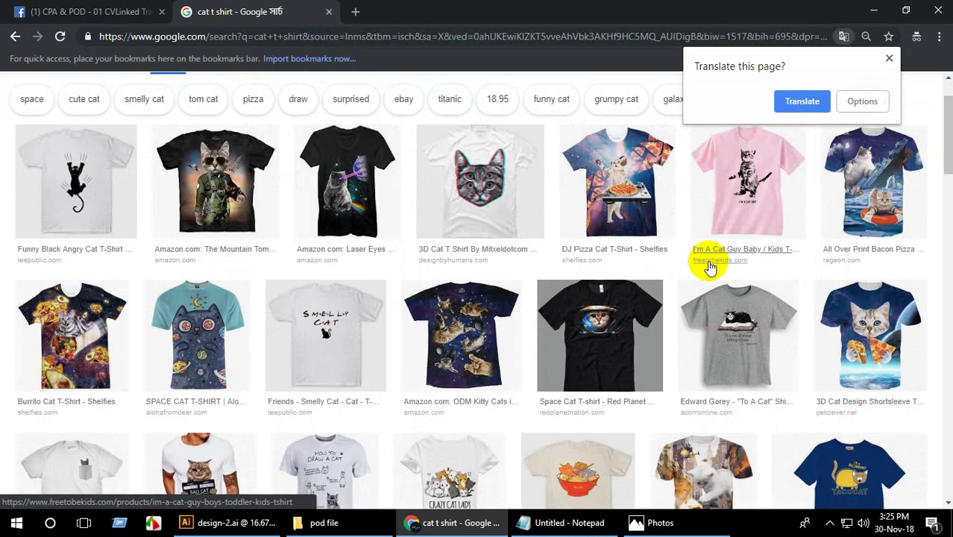
pyautogui.scroll(-15, 708, 267)
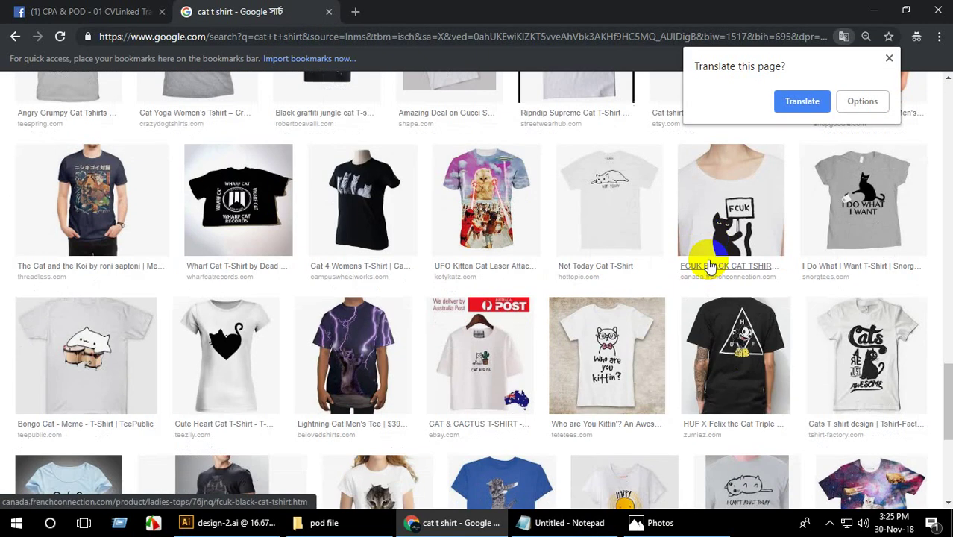
pyautogui.click(888, 57)
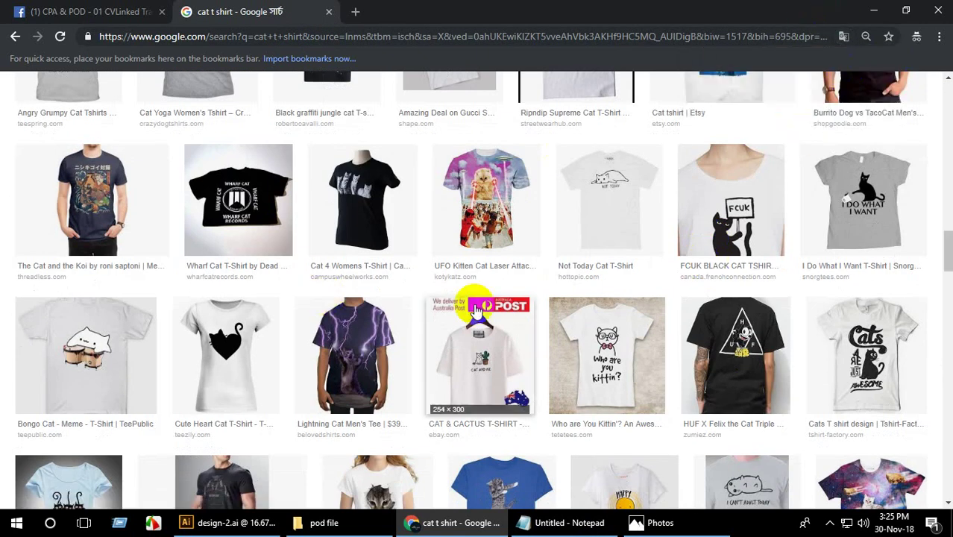
pyautogui.scroll(15, 474, 309)
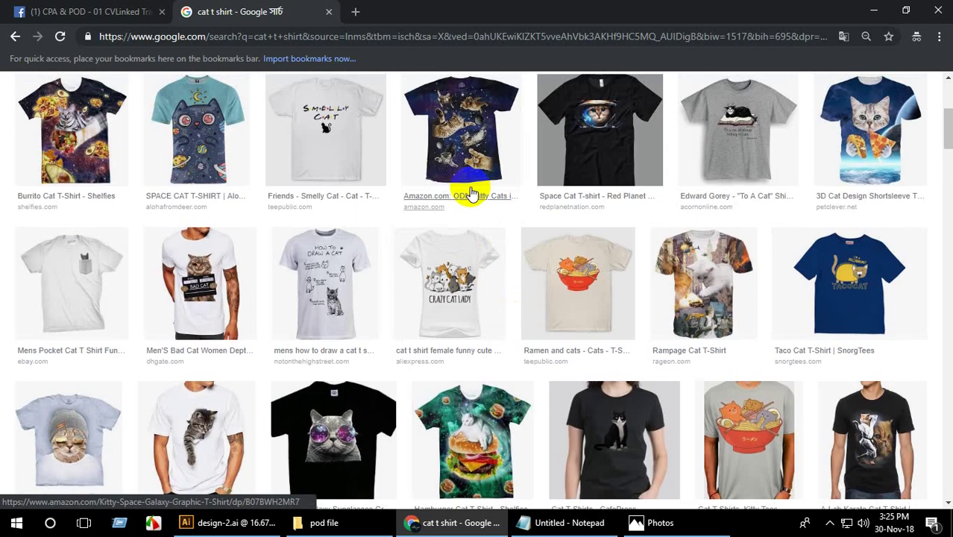
# Go to teespring.com in a new incognito tab and search for 'cat'.
pyautogui.click(356, 12)
pyautogui.write('teespring.com')
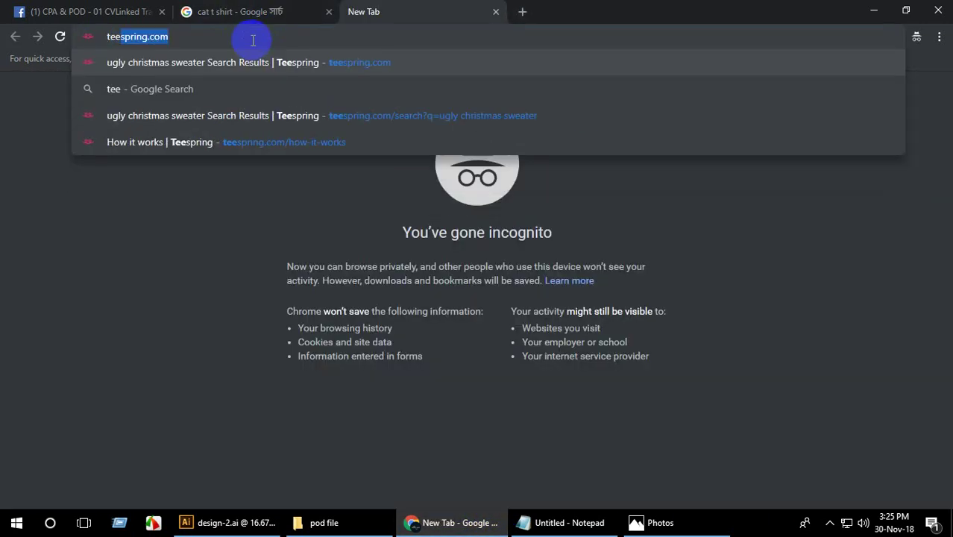
pyautogui.press('Return')
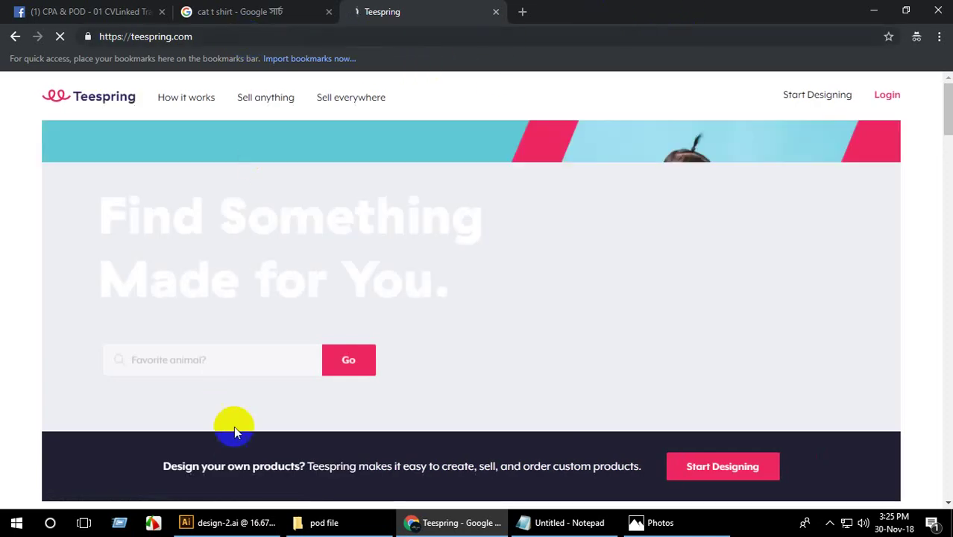
pyautogui.click(239, 356)
pyautogui.write('cat')
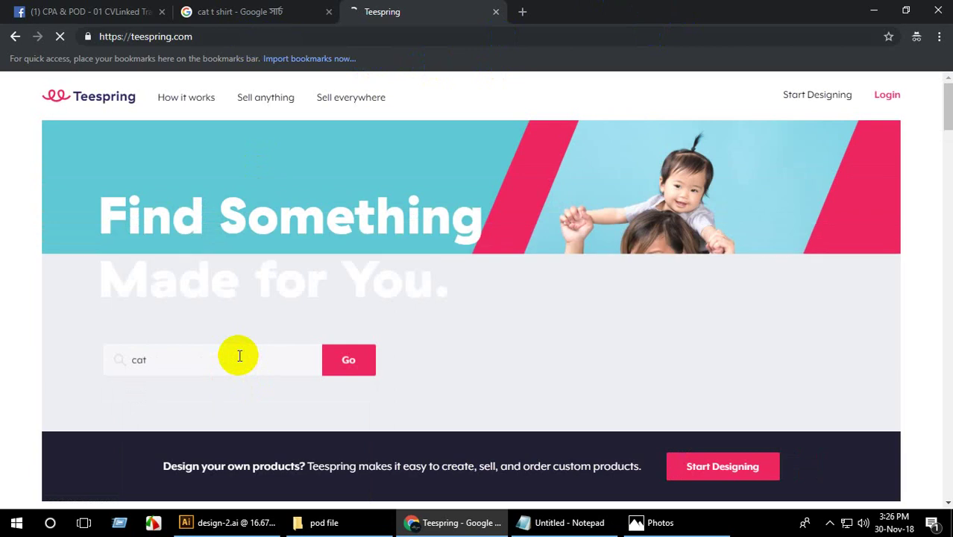
pyautogui.press('Return')
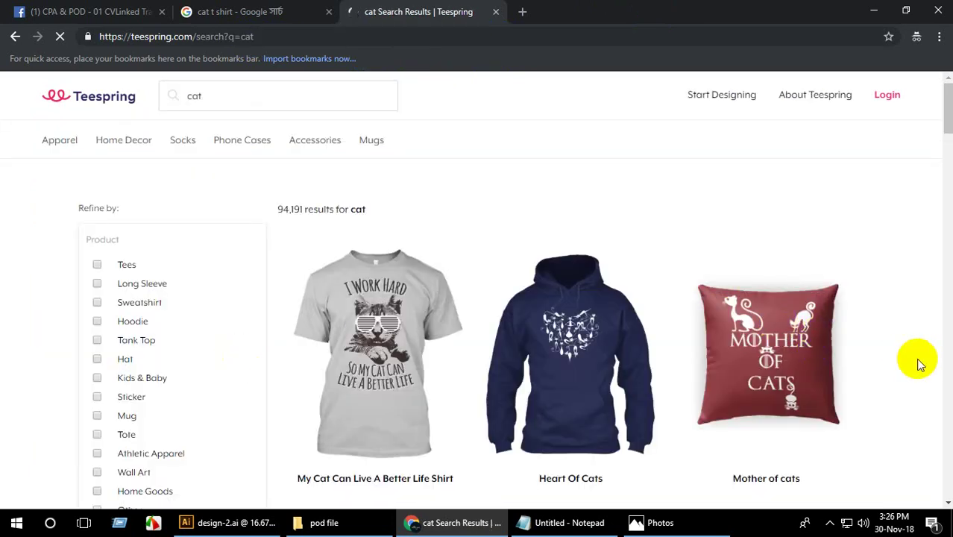
pyautogui.scroll(-7, 919, 362)
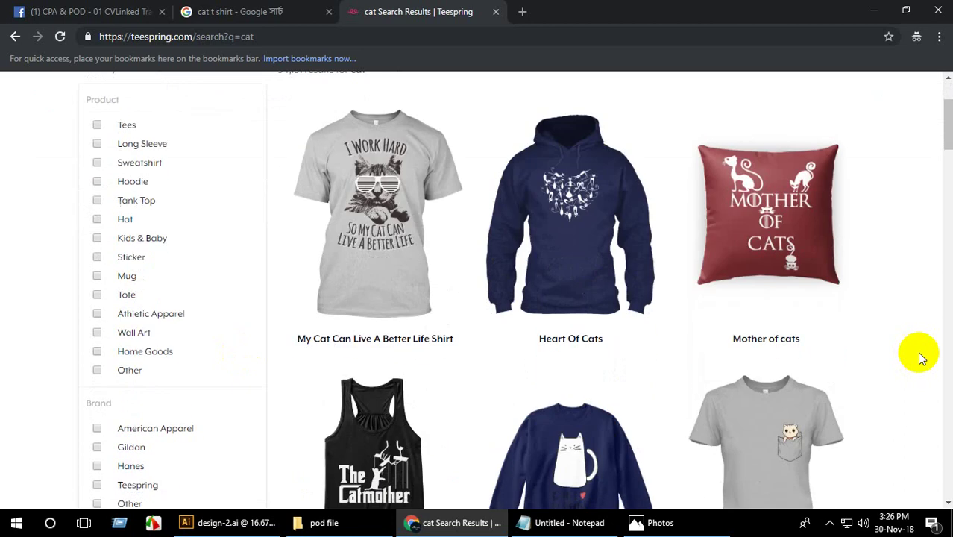
pyautogui.scroll(7, 917, 355)
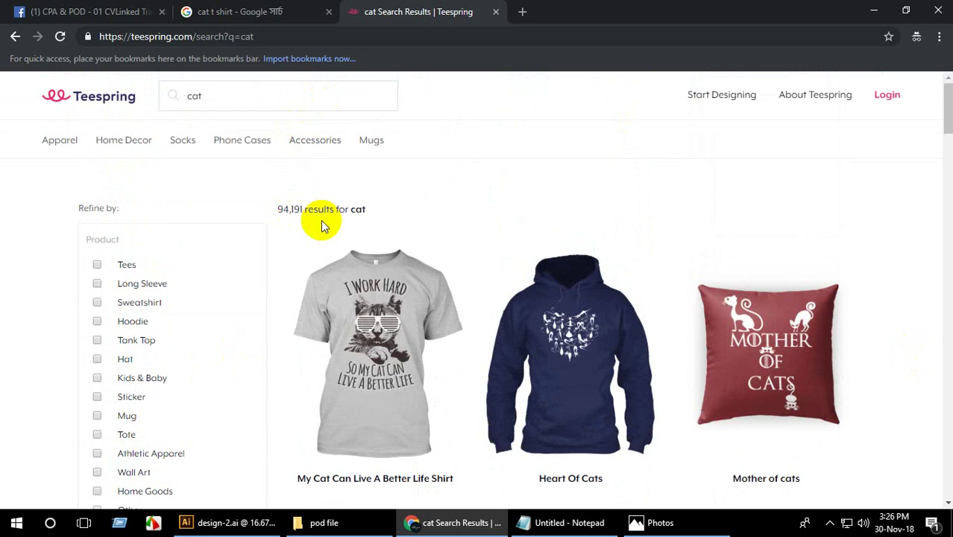
# Refine the Teespring search to 'cat tshirt', listing 7,599 results.
pyautogui.click(225, 99)
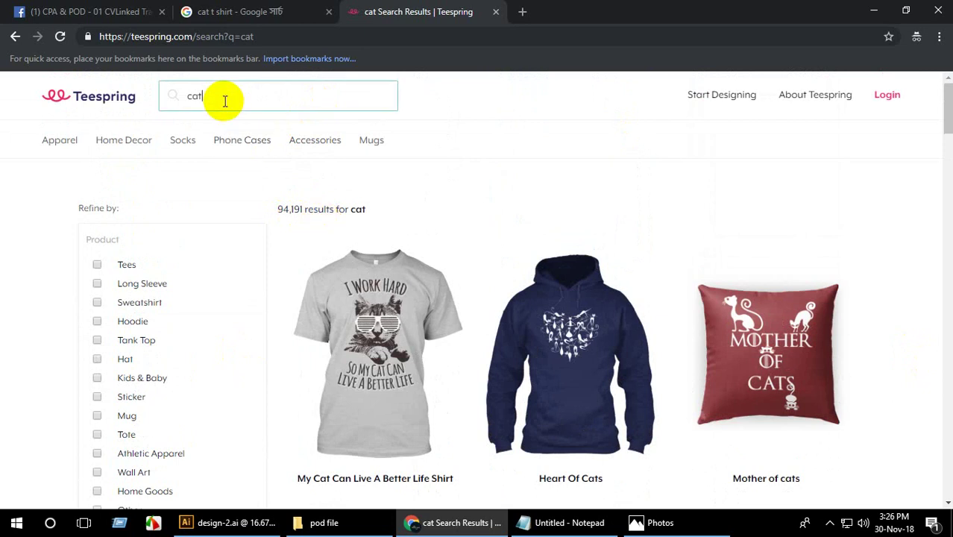
pyautogui.write('ts')
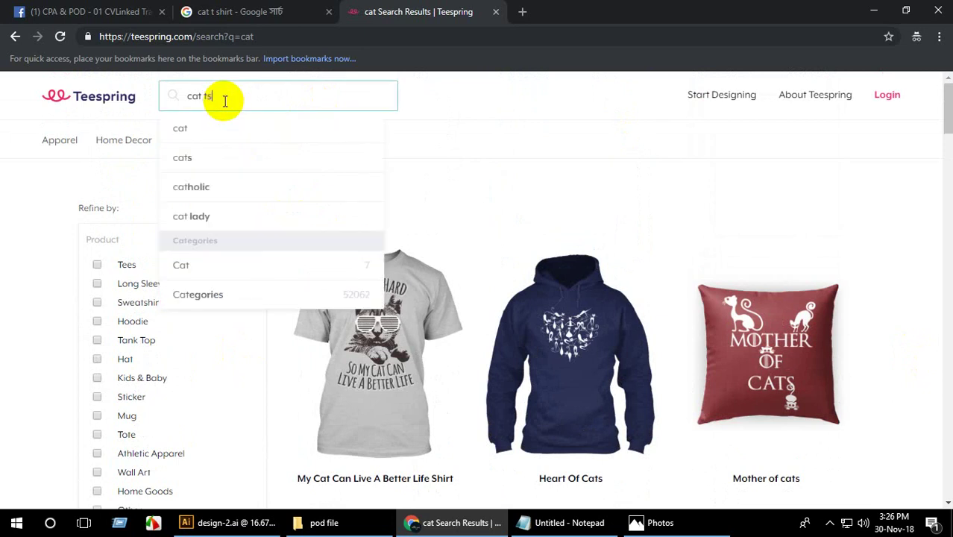
pyautogui.write('hirt')
pyautogui.press('Return')
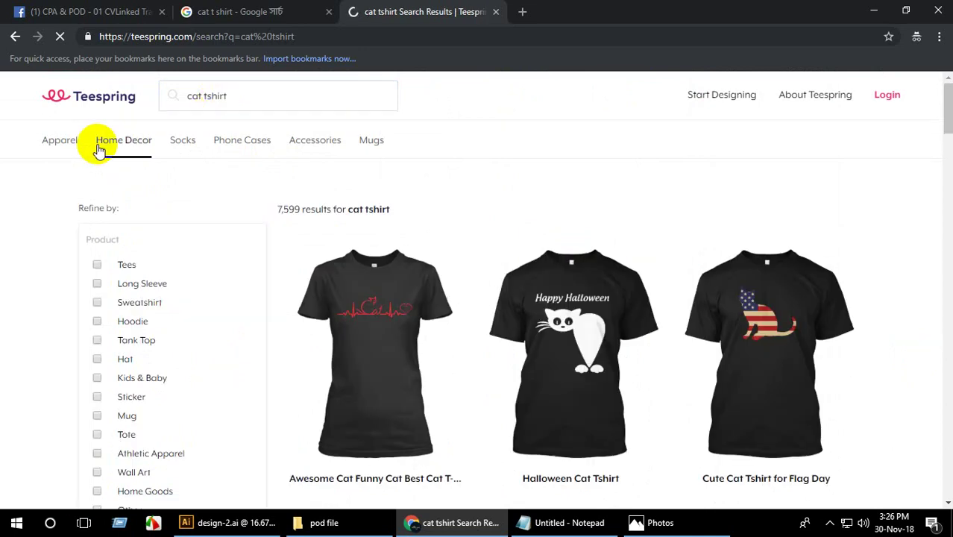
pyautogui.moveTo(229, 91); pyautogui.dragTo(189, 97)
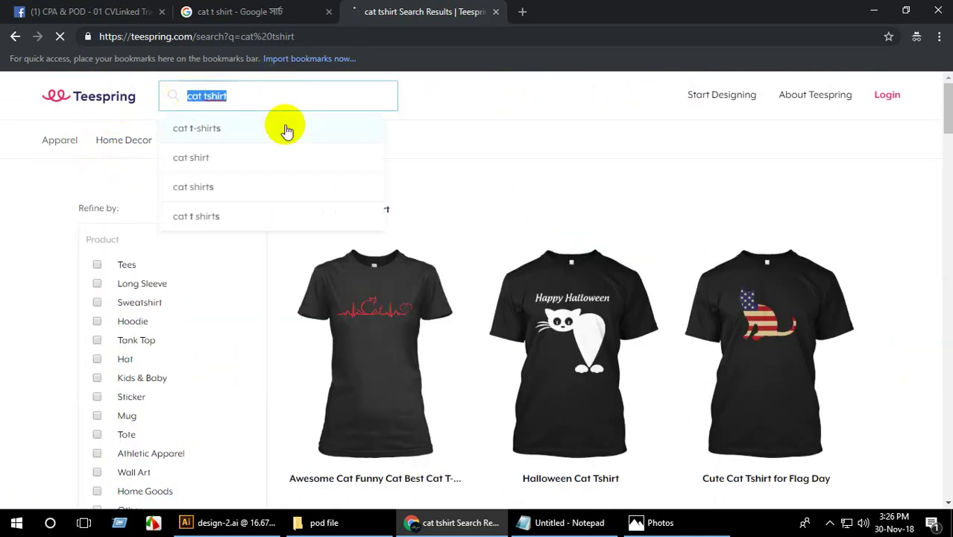
pyautogui.click(464, 101)
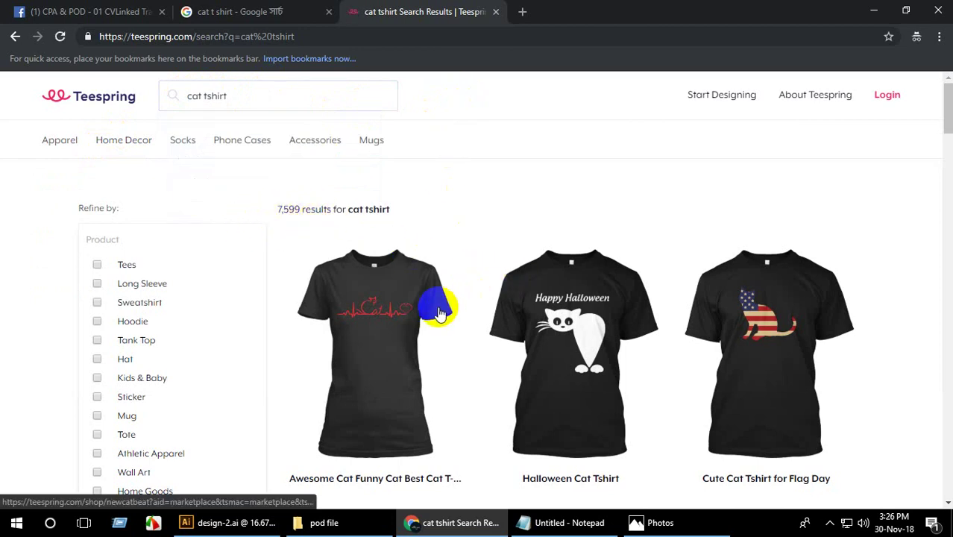
pyautogui.scroll(-4, 506, 381)
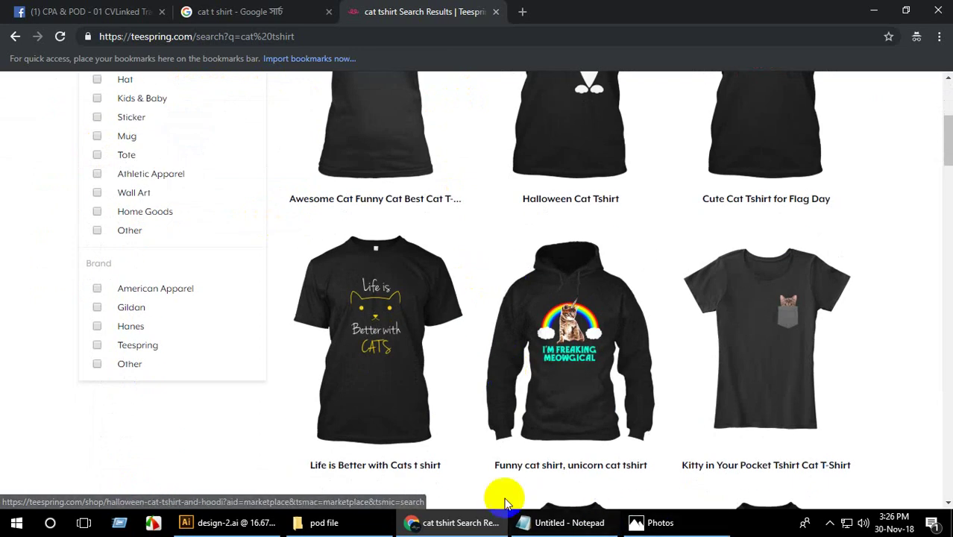
pyautogui.moveTo(459, 528)
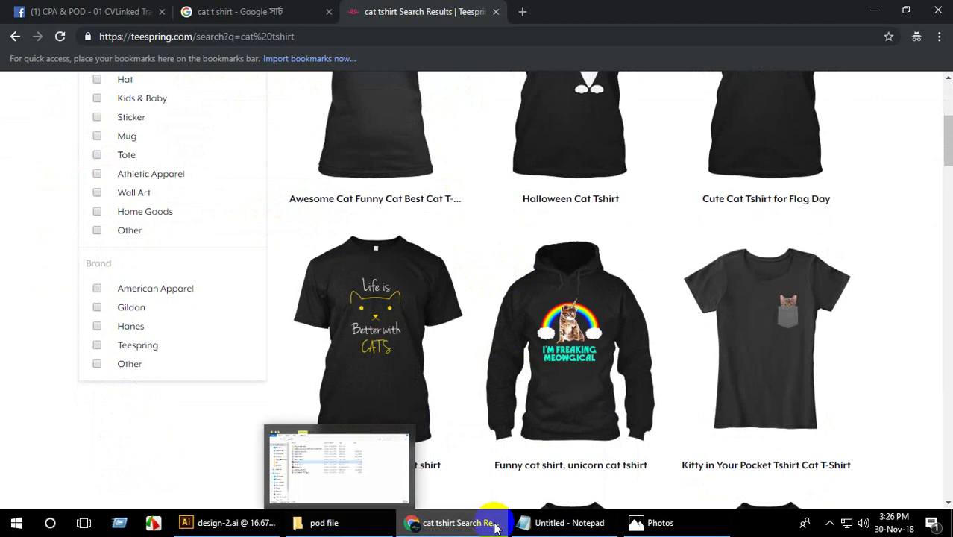
pyautogui.click(442, 526)
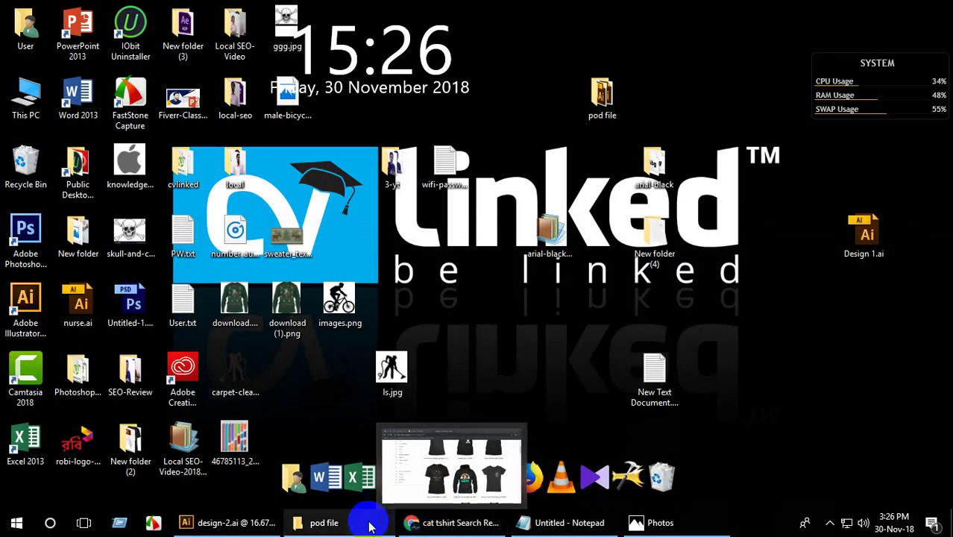
pyautogui.moveTo(331, 526)
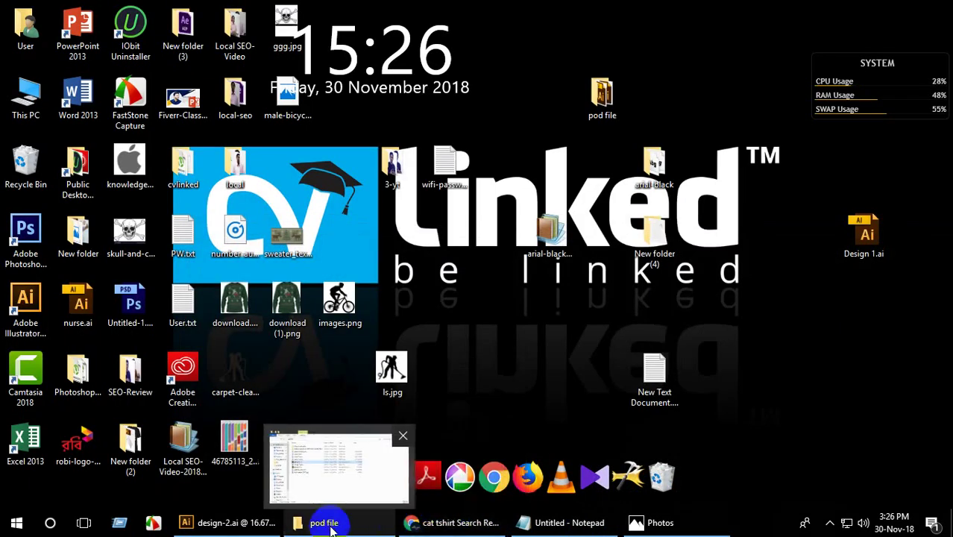
pyautogui.click(448, 526)
# Return to the Facebook infographic tab, enlarge the page, and view the infographic in Photos.
pyautogui.click(250, 12)
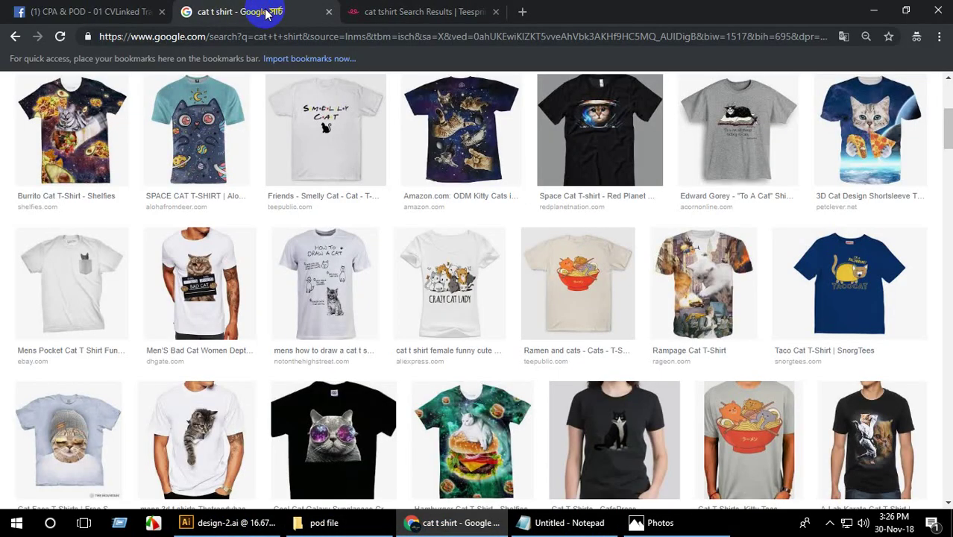
pyautogui.click(71, 11)
pyautogui.moveTo(378, 237)
pyautogui.hotkey('ctrl', '+')
pyautogui.hotkey('ctrl', '+')
pyautogui.hotkey('ctrl', '+')
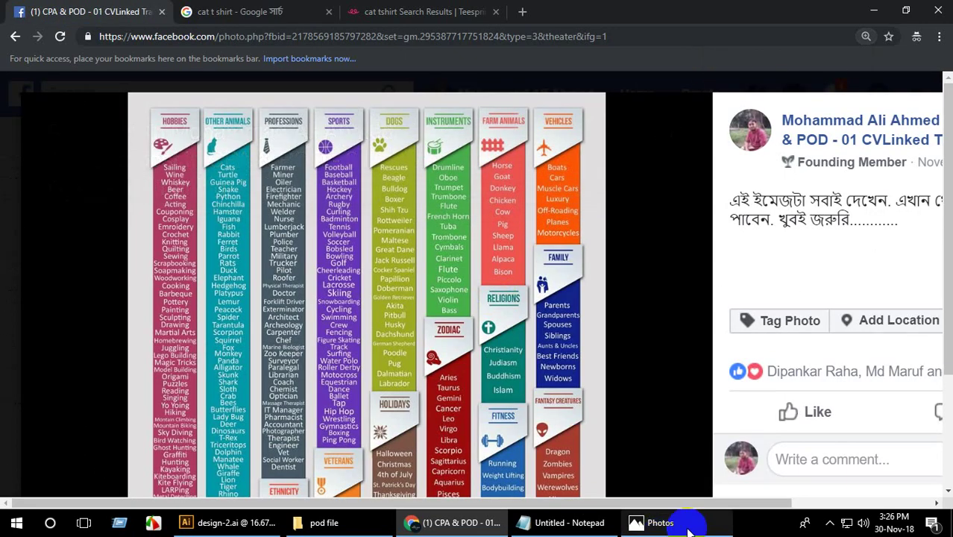
pyautogui.click(688, 531)
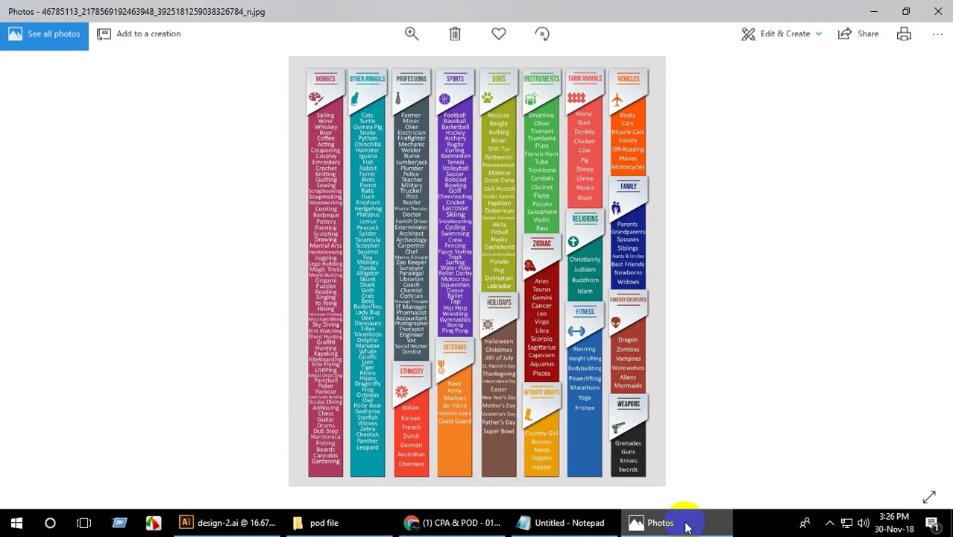
pyautogui.scroll(3, 570, 312)
pyautogui.scroll(5, 528, 190)
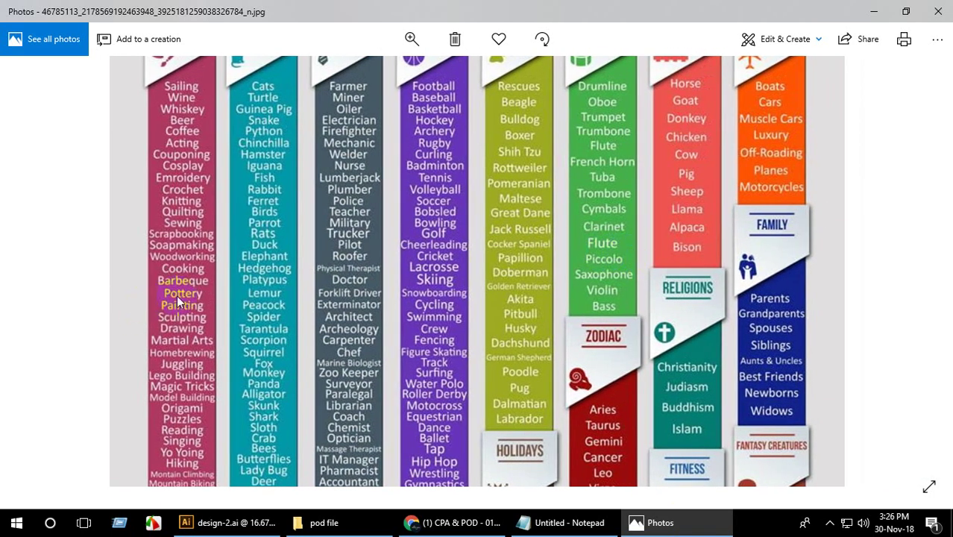
pyautogui.scroll(-4, 363, 339)
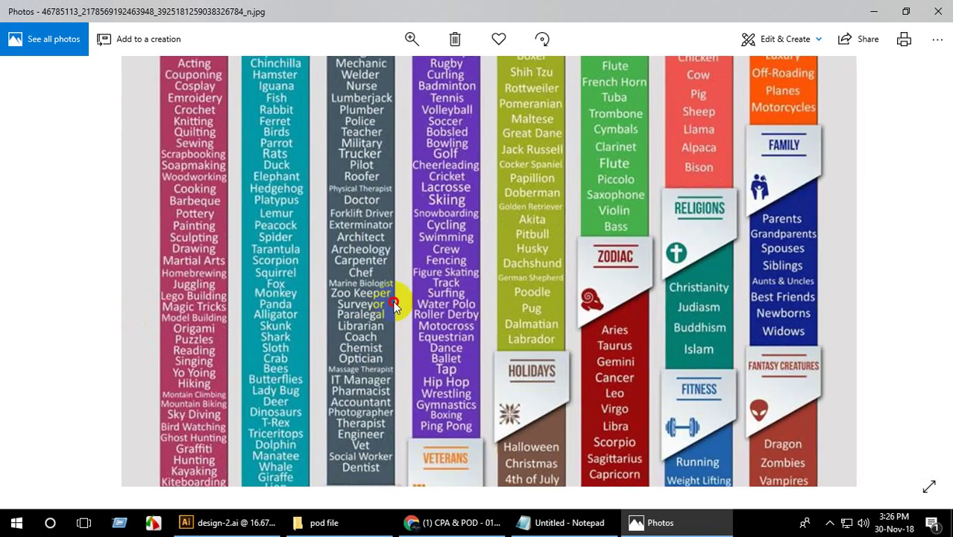
pyautogui.scroll(-3, 403, 333)
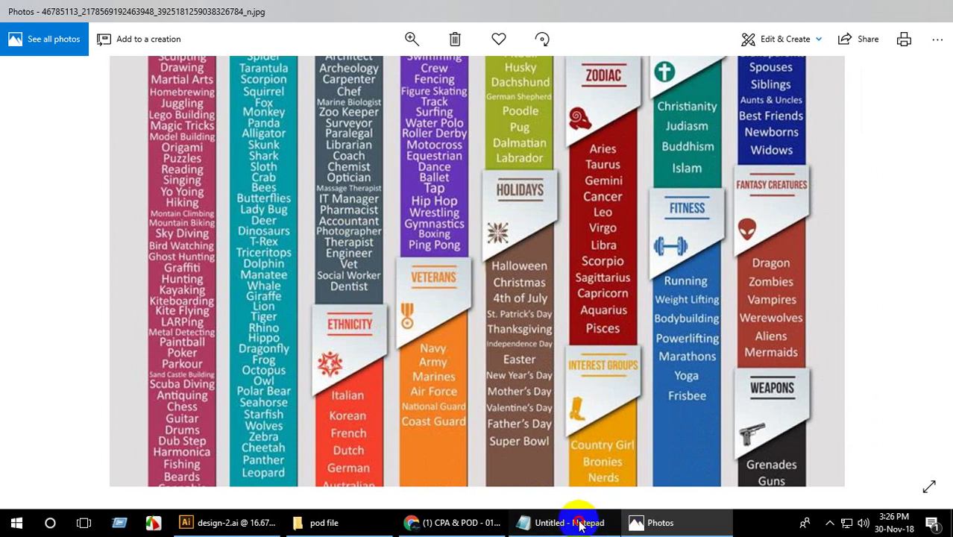
pyautogui.click(574, 522)
# Shift Notepad aside, select 'kayaking' in the notes, and return to Chrome.
pyautogui.moveTo(362, 99); pyautogui.dragTo(580, 90)
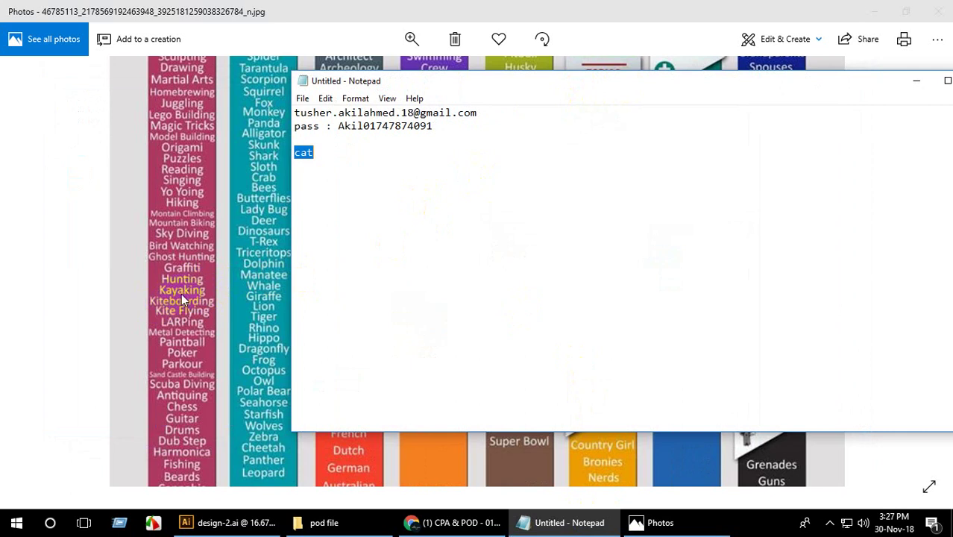
pyautogui.click(353, 159)
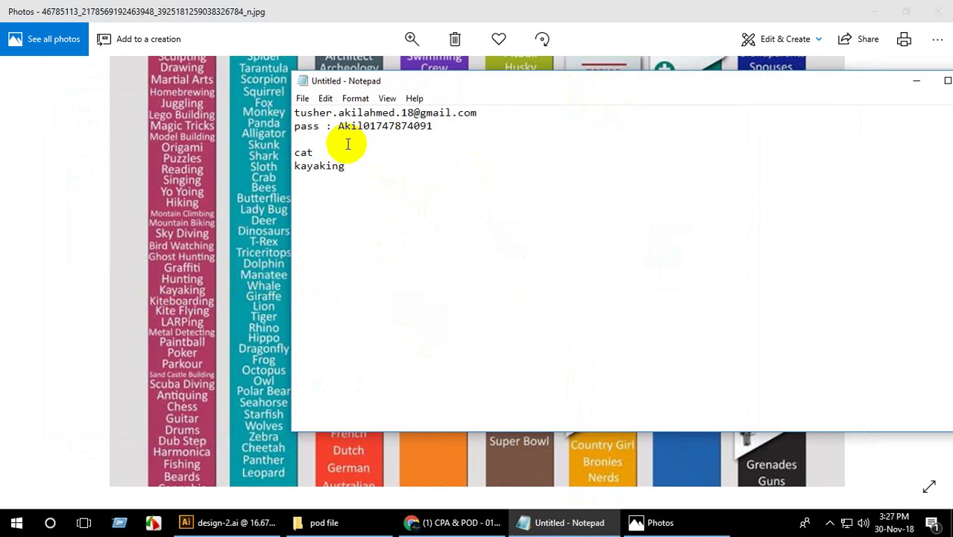
pyautogui.moveTo(345, 166); pyautogui.dragTo(295, 168)
pyautogui.hotkey('ctrl', 'c')
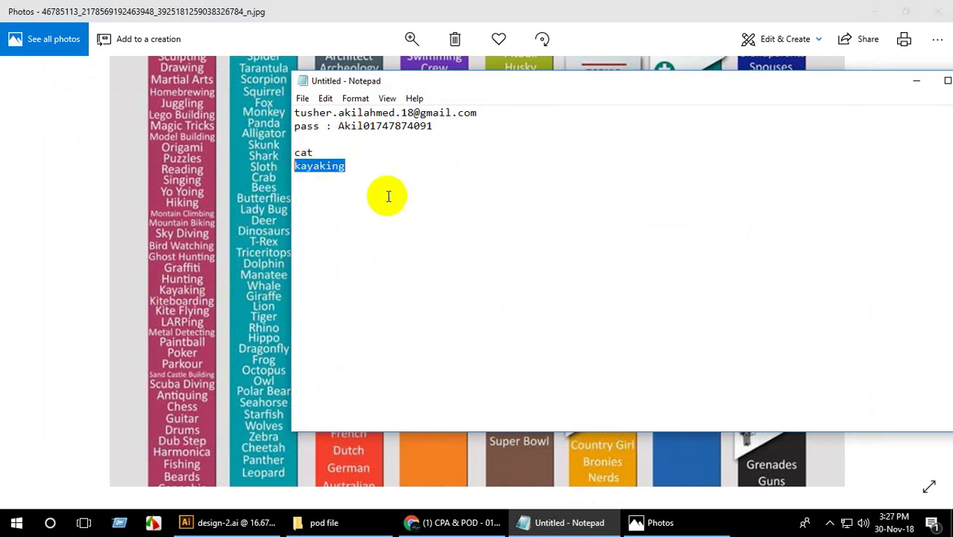
pyautogui.click(457, 527)
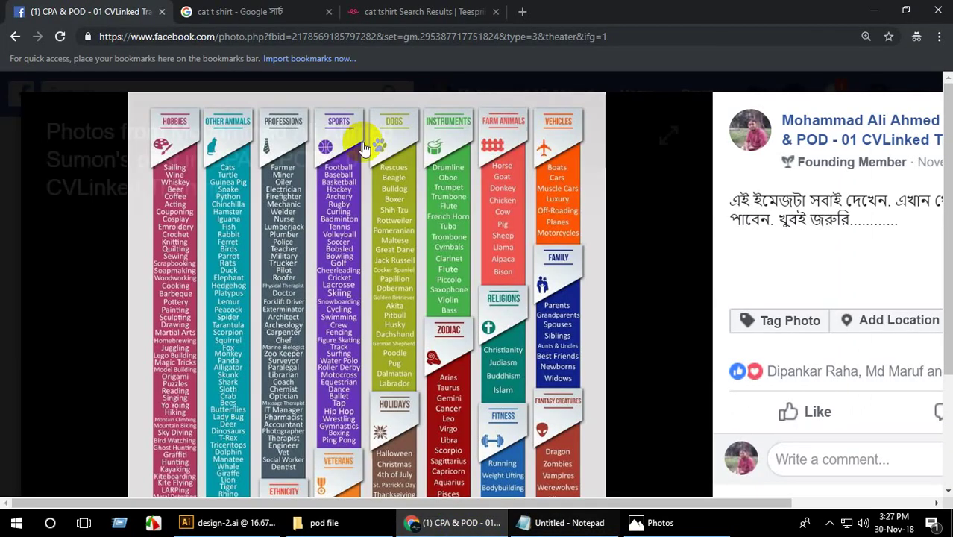
# Replace the Teespring search text with 'kayaking' and rerun the search.
pyautogui.click(378, 12)
pyautogui.scroll(4, 339, 223)
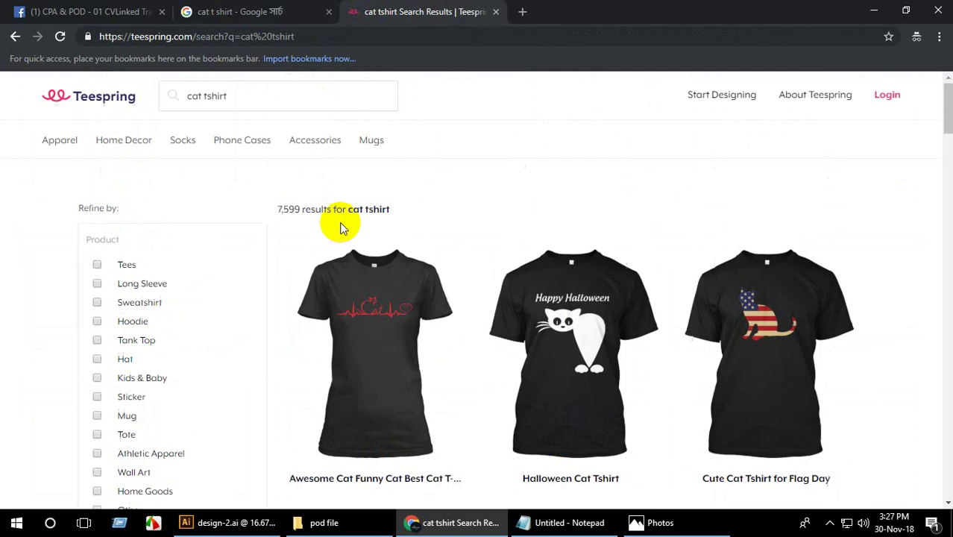
pyautogui.click(225, 94)
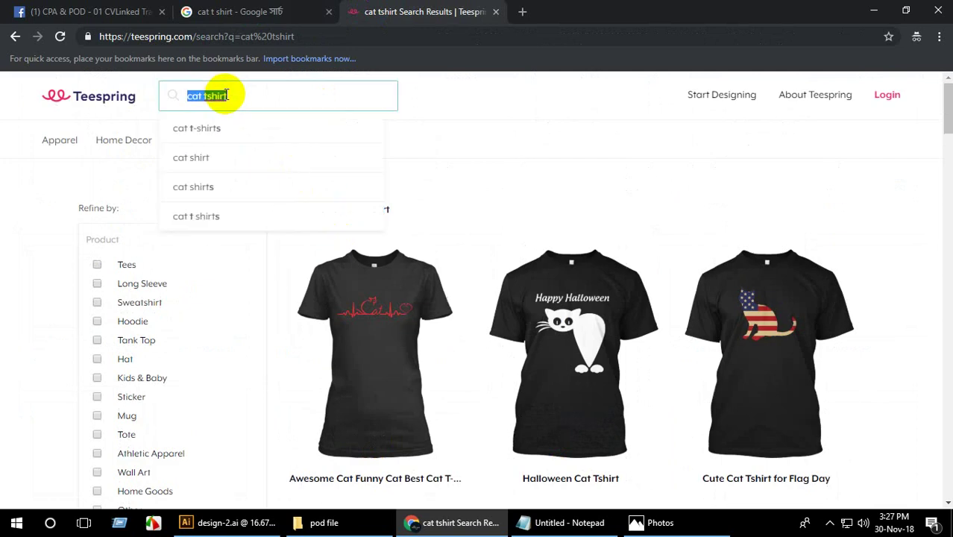
pyautogui.hotkey('ctrl', 'v')
pyautogui.press('Return')
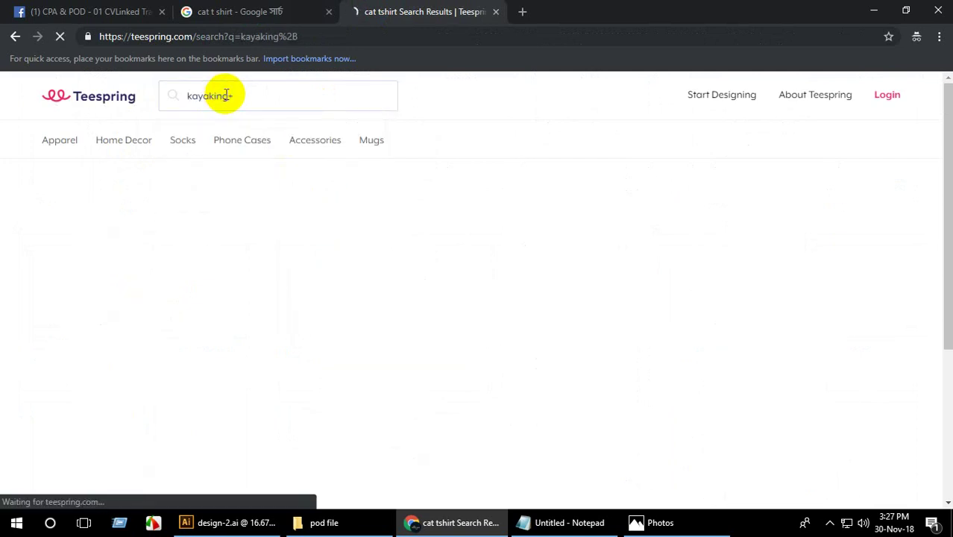
pyautogui.click(256, 96)
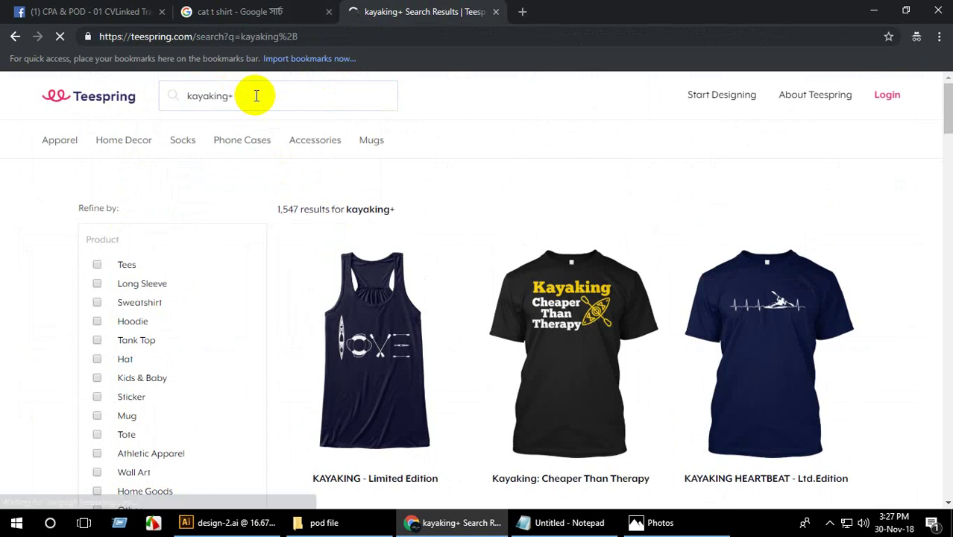
pyautogui.click(256, 96)
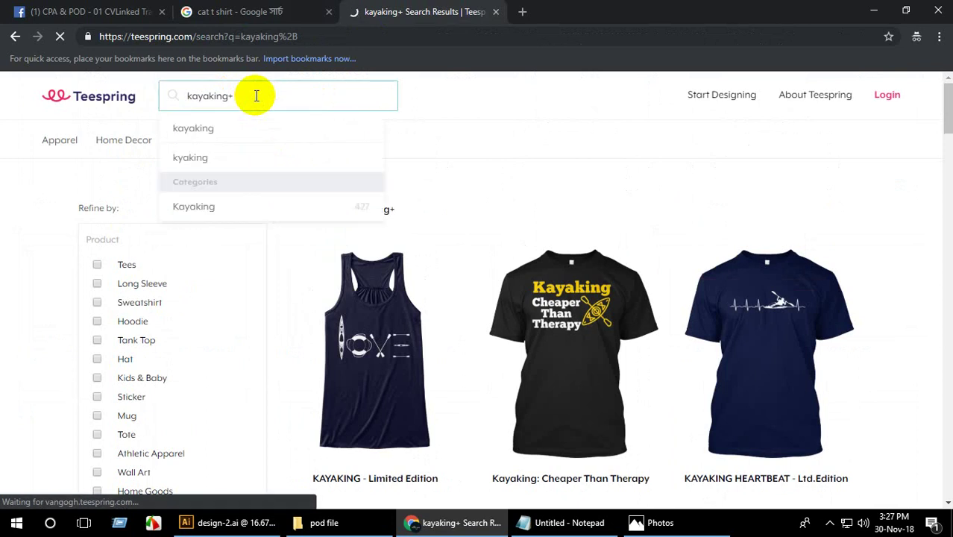
pyautogui.press('Return')
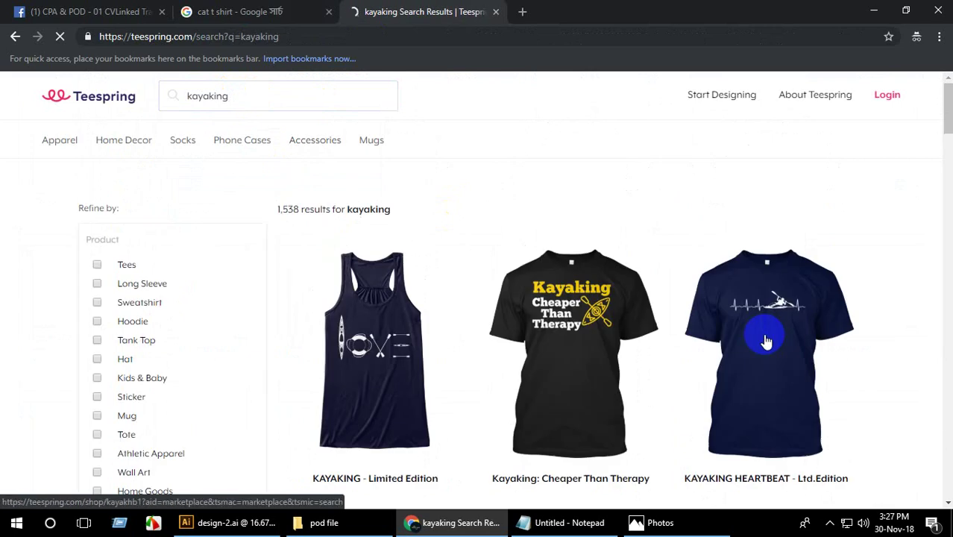
# Scroll through the 1,538 kayaking results of tees and hoodies.
pyautogui.scroll(-1, 768, 337)
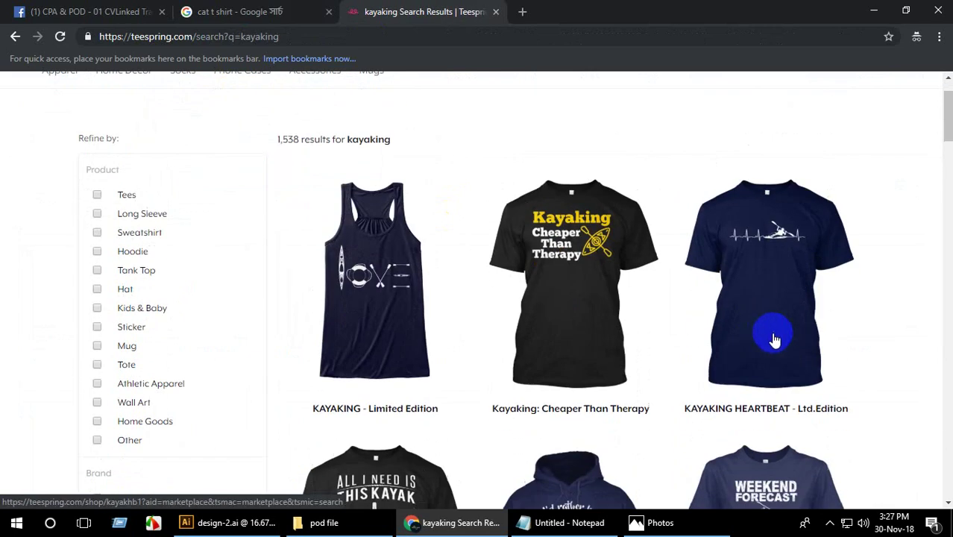
pyautogui.scroll(-3, 774, 339)
pyautogui.scroll(3, 688, 266)
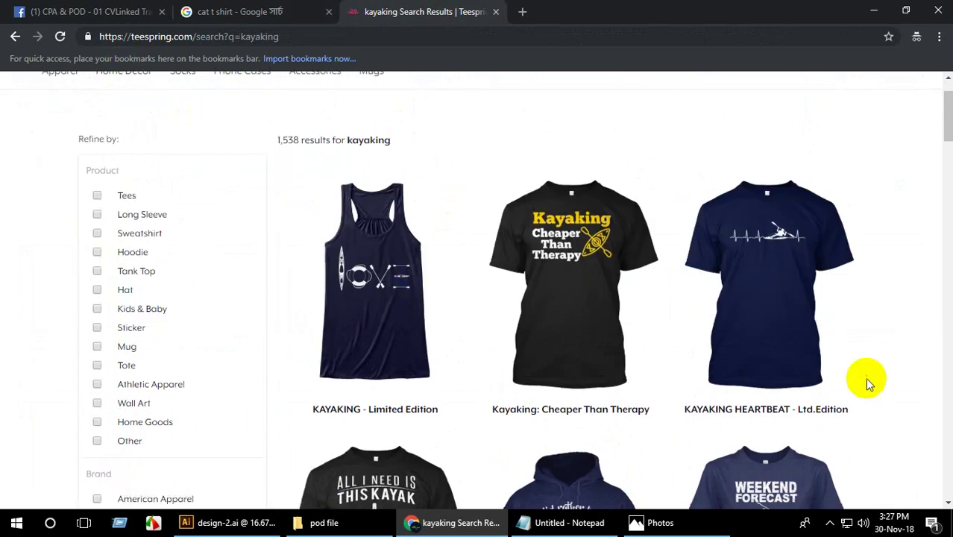
pyautogui.scroll(1, 864, 377)
pyautogui.scroll(-7, 865, 377)
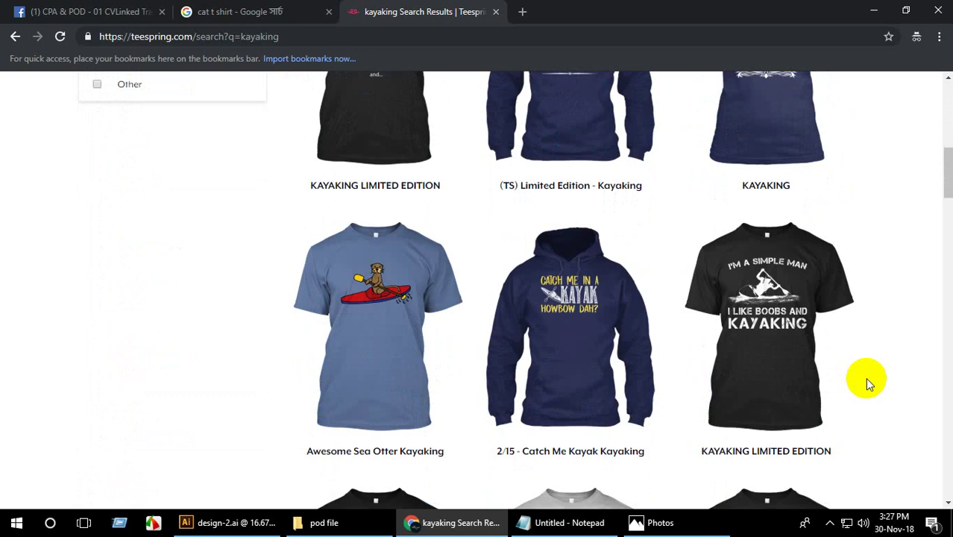
pyautogui.scroll(-6, 865, 377)
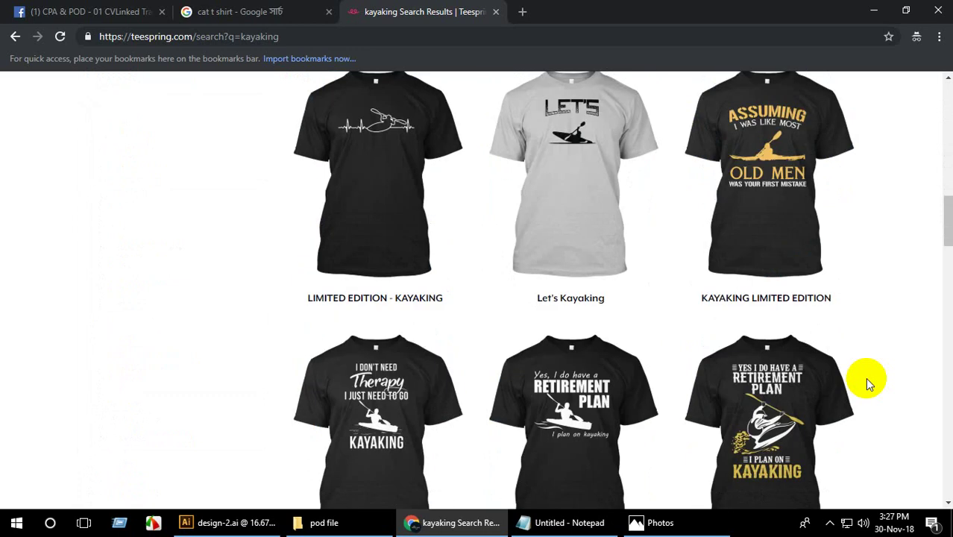
pyautogui.scroll(-5, 864, 377)
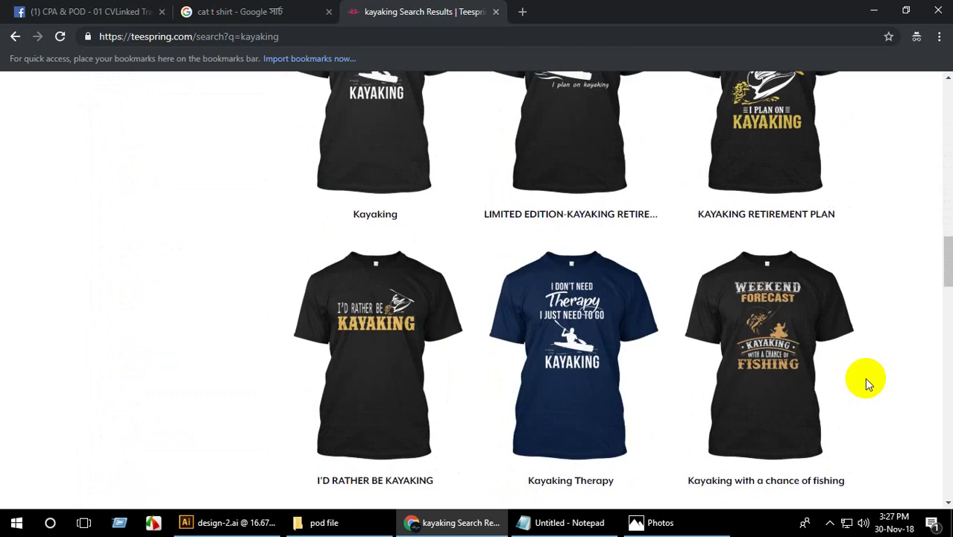
pyautogui.scroll(-4, 864, 377)
pyautogui.scroll(2, 869, 378)
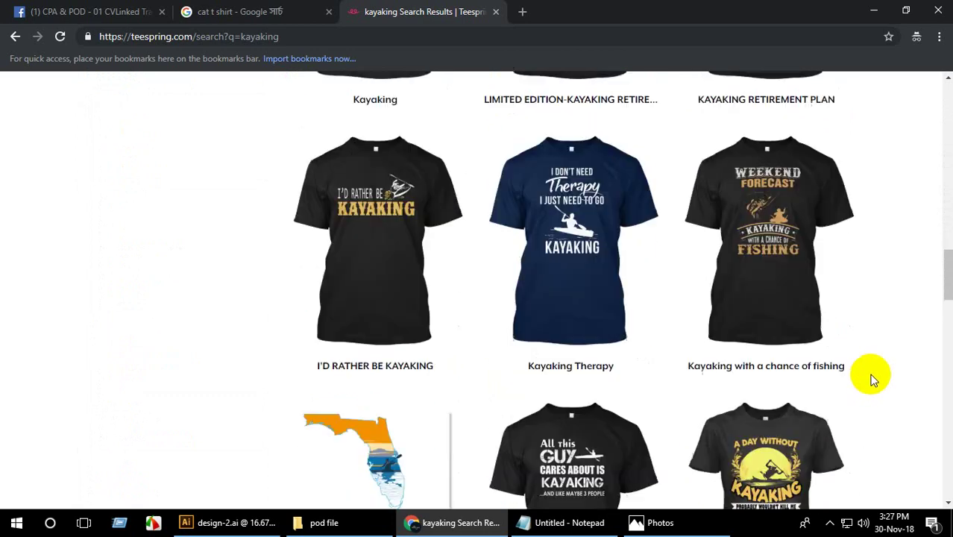
pyautogui.scroll(12, 869, 378)
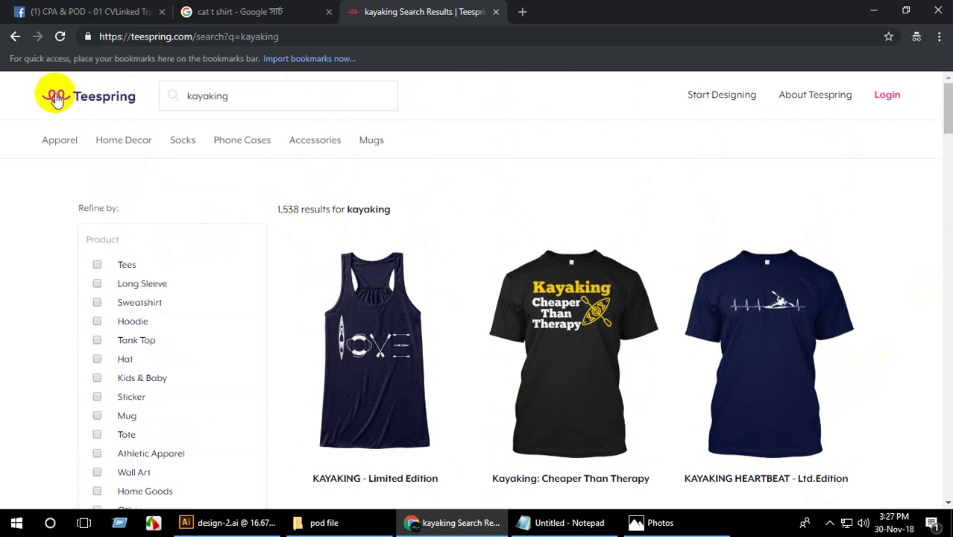
# On the kayaking search page, select the 'kayaking' query and highlight the results count.
pyautogui.click(248, 97)
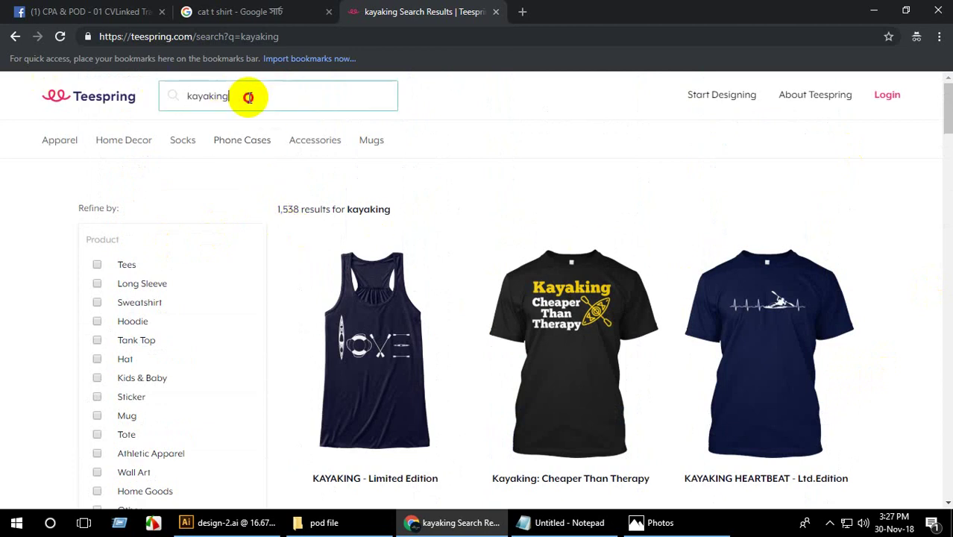
pyautogui.doubleClick(192, 95)
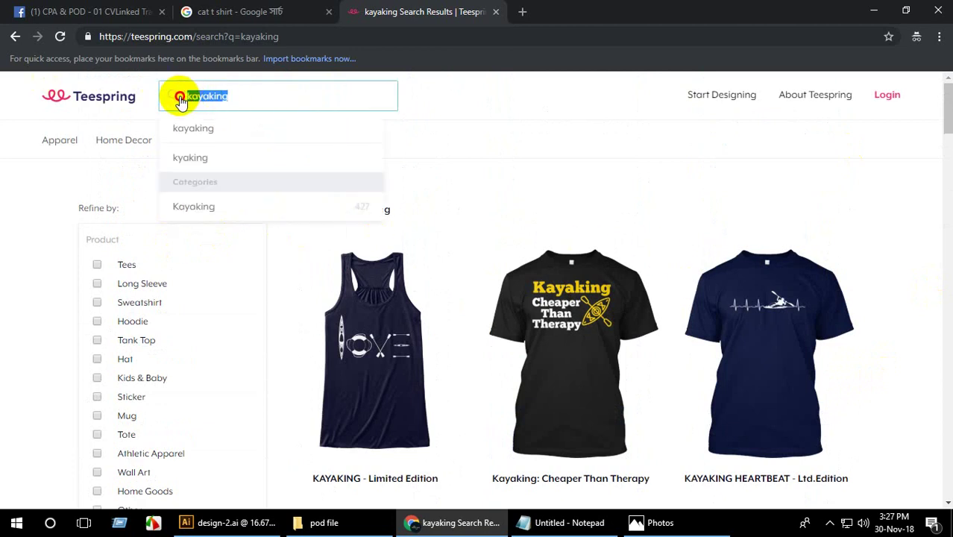
pyautogui.click(451, 168)
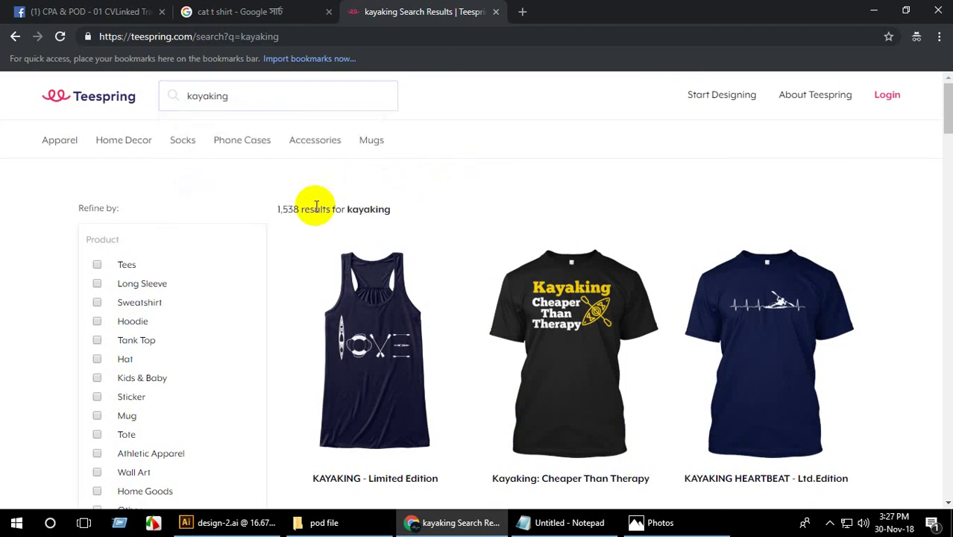
pyautogui.moveTo(298, 209); pyautogui.dragTo(275, 209)
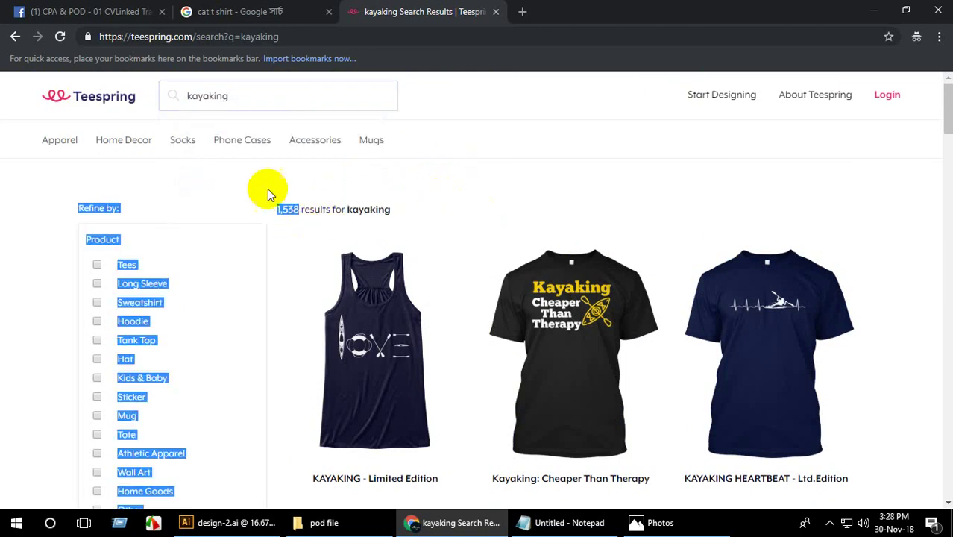
pyautogui.moveTo(182, 142)
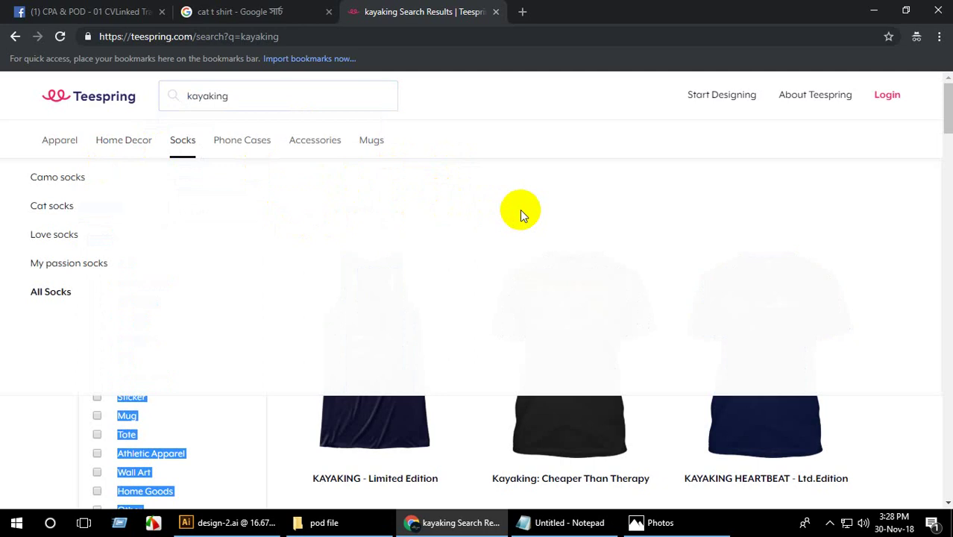
pyautogui.click(514, 211)
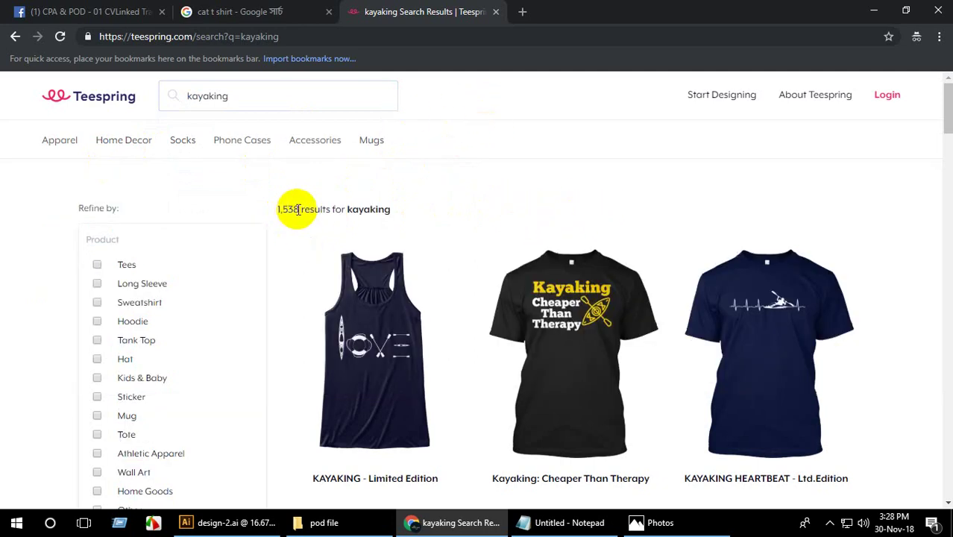
pyautogui.moveTo(298, 208); pyautogui.dragTo(273, 206)
pyautogui.click(283, 207)
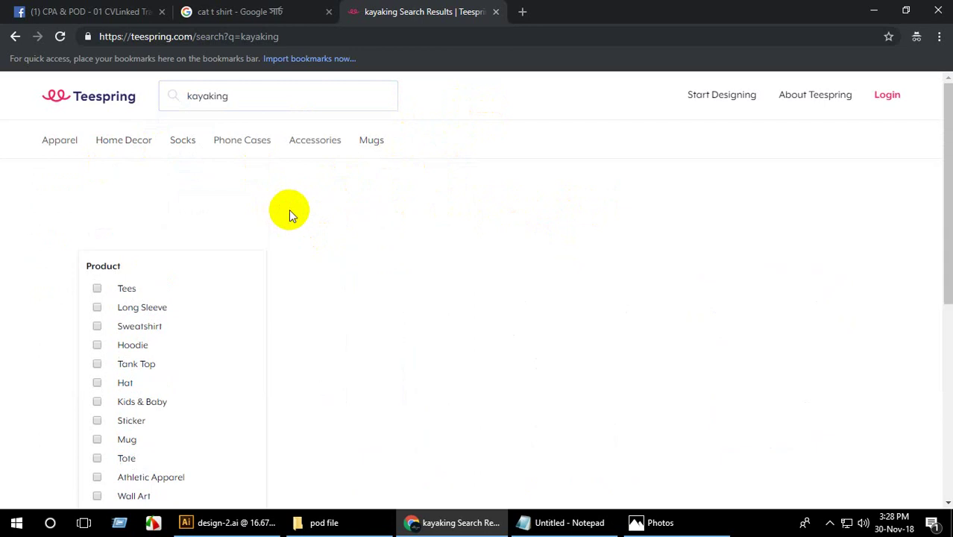
pyautogui.moveTo(451, 164)
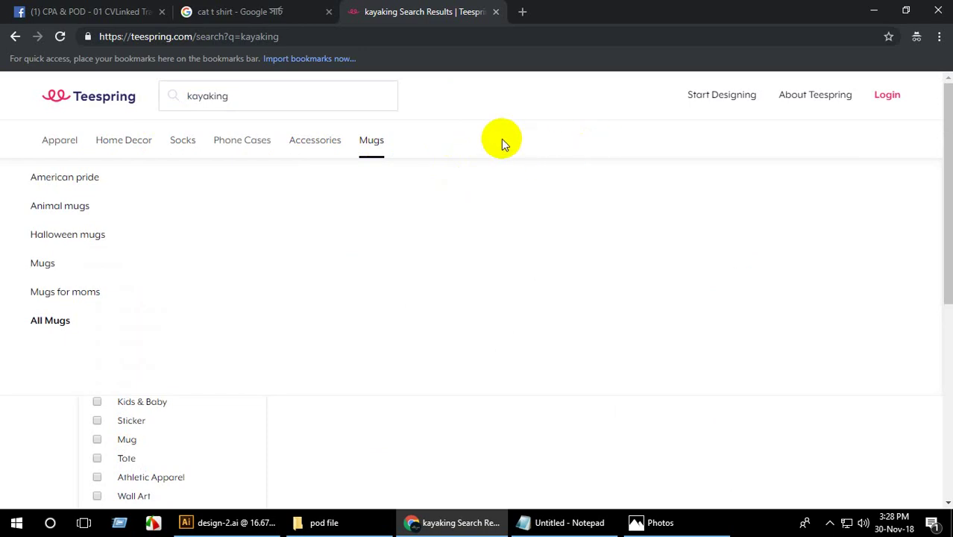
# Go back through the kayaking+ results to the cat tshirt search results.
pyautogui.click(16, 37)
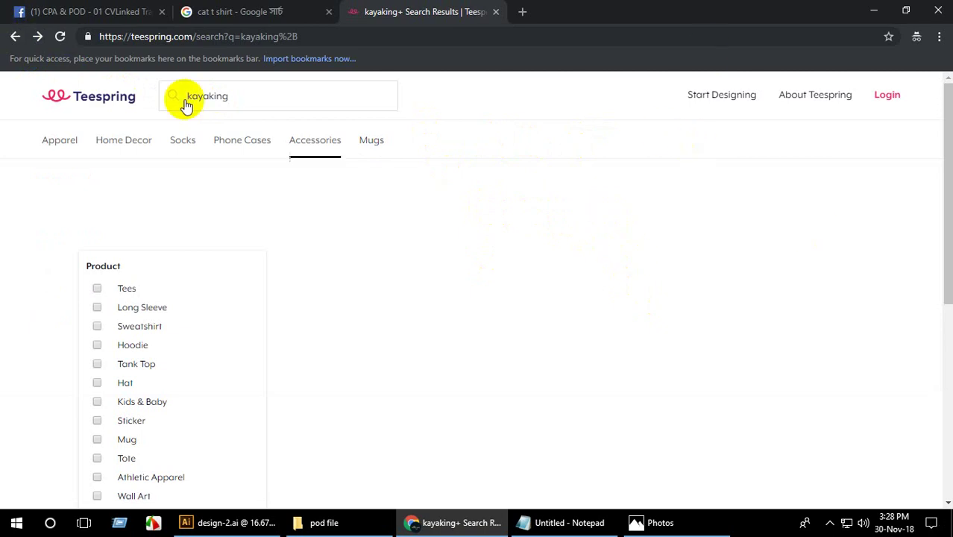
pyautogui.click(15, 36)
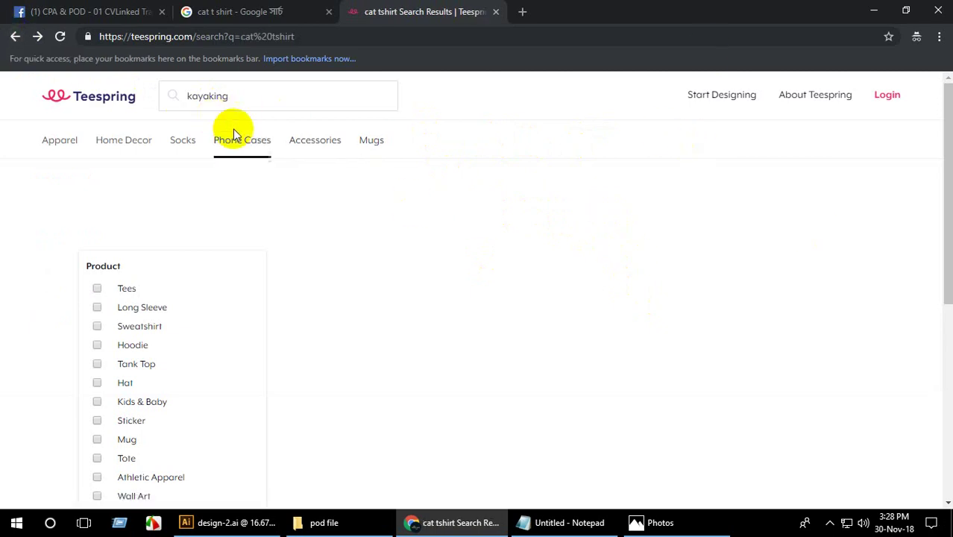
pyautogui.moveTo(45, 150)
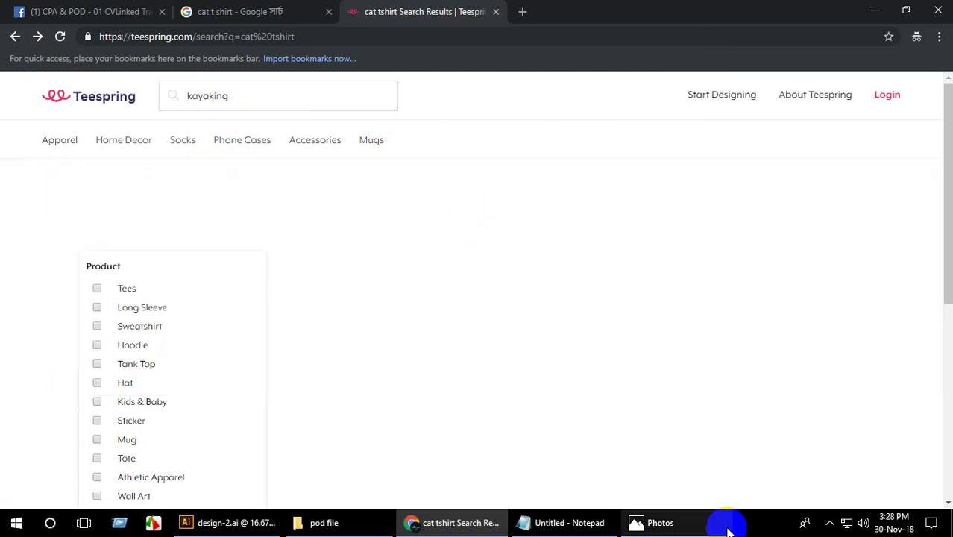
pyautogui.moveTo(726, 529)
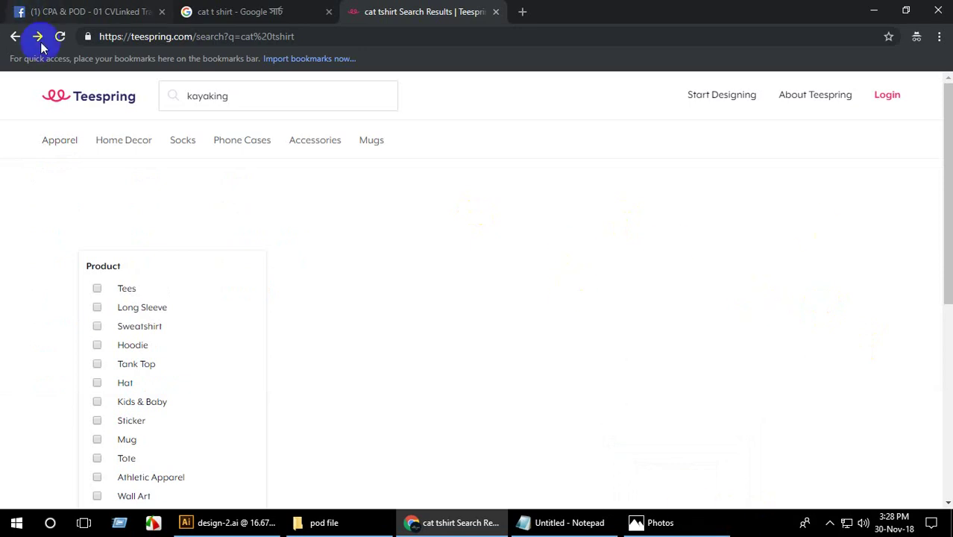
# Check the Google search, Facebook and Teespring tabs, ending on the Teespring search results tab.
pyautogui.click(250, 12)
pyautogui.click(15, 36)
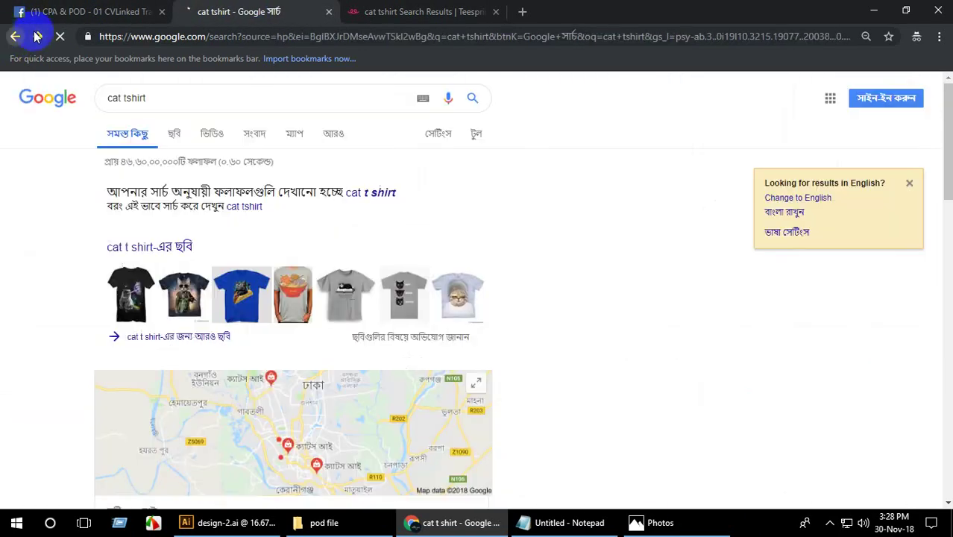
pyautogui.click(425, 12)
pyautogui.click(290, 12)
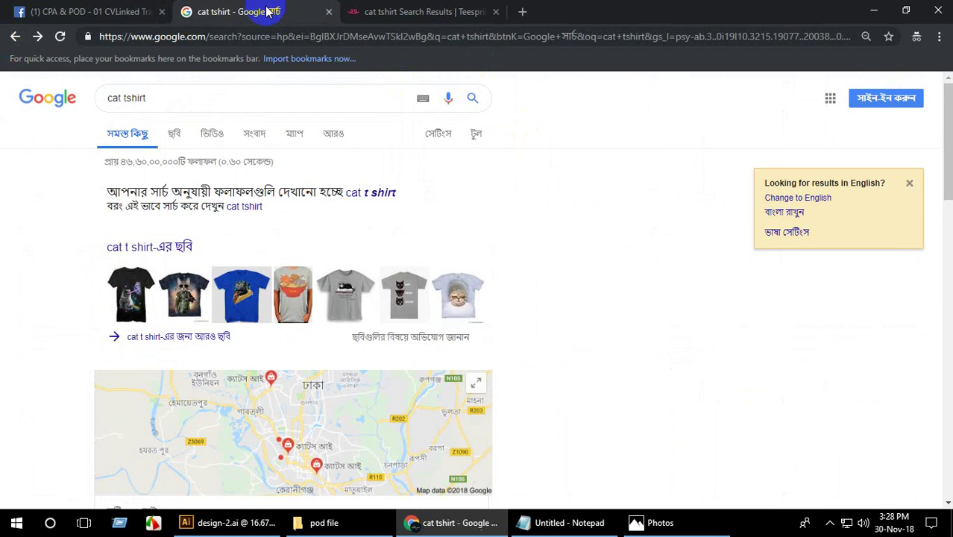
pyautogui.click(104, 12)
pyautogui.click(298, 12)
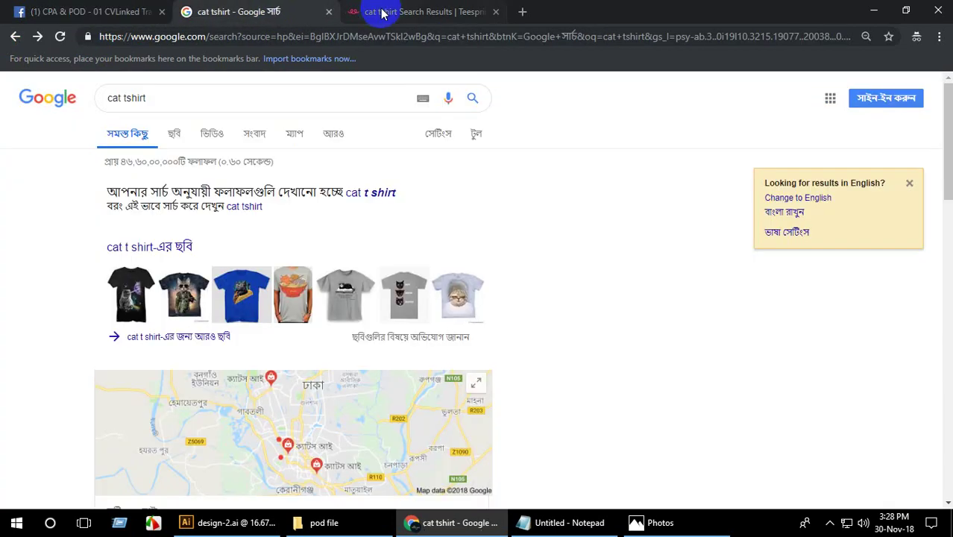
pyautogui.click(423, 12)
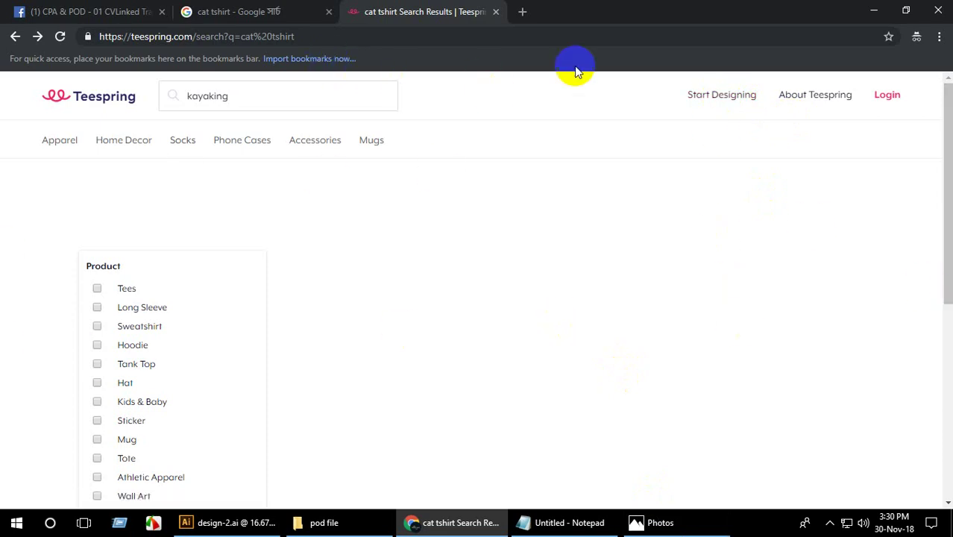
pyautogui.click(608, 521)
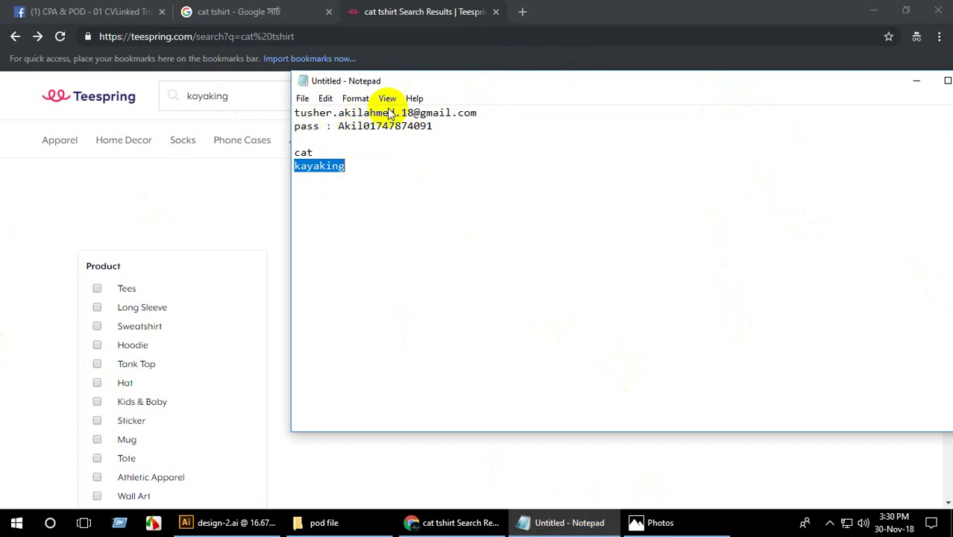
pyautogui.moveTo(489, 110); pyautogui.dragTo(298, 112)
pyautogui.click(531, 110)
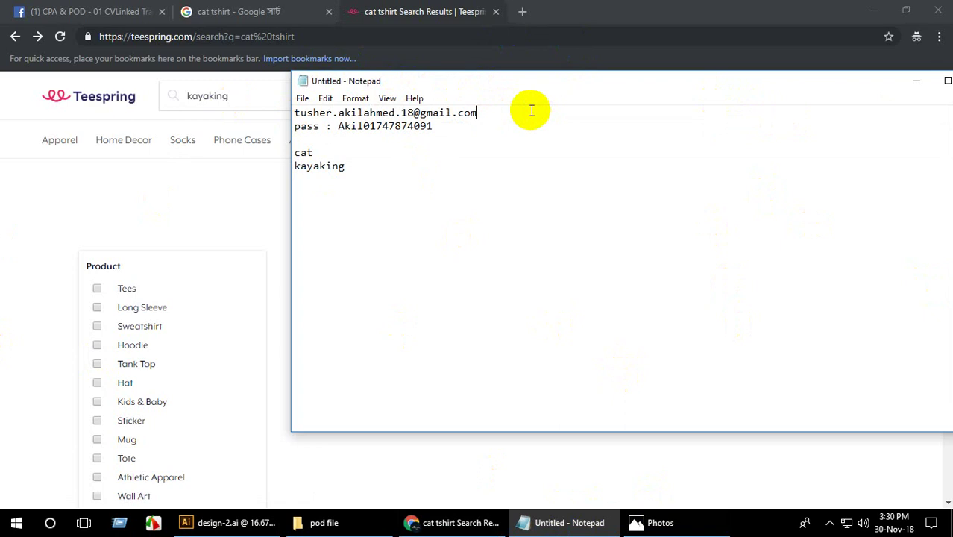
pyautogui.moveTo(484, 110); pyautogui.dragTo(297, 112)
pyautogui.hotkey('ctrl', 'c')
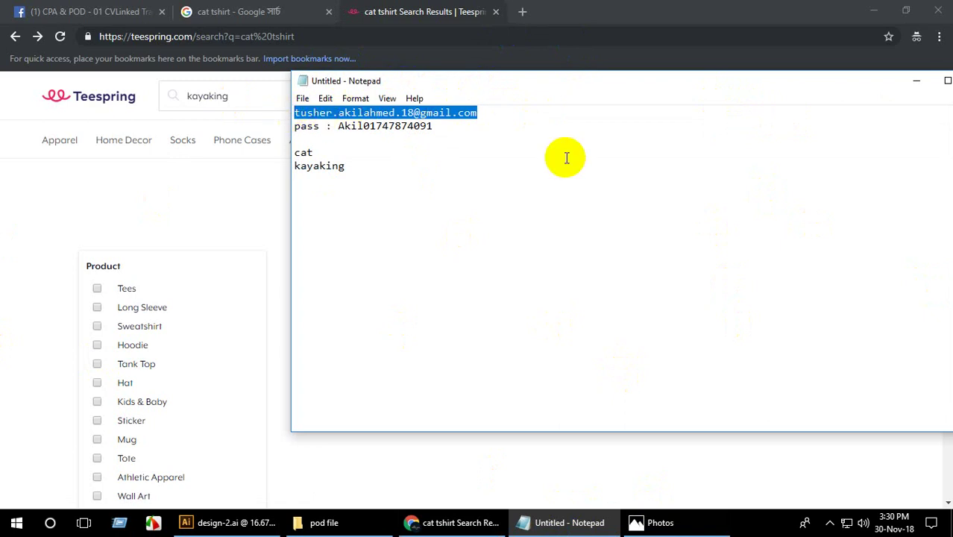
pyautogui.click(916, 81)
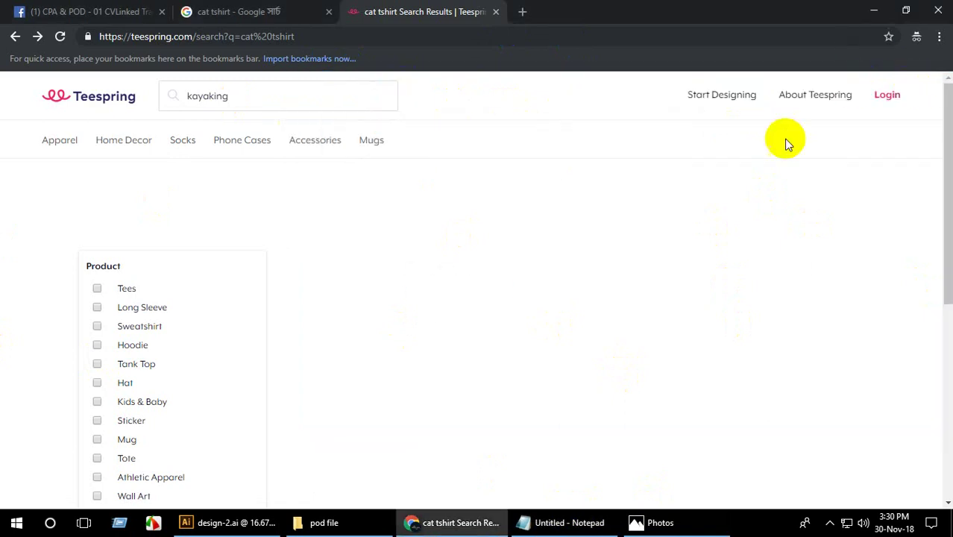
pyautogui.scroll(-5, 840, 172)
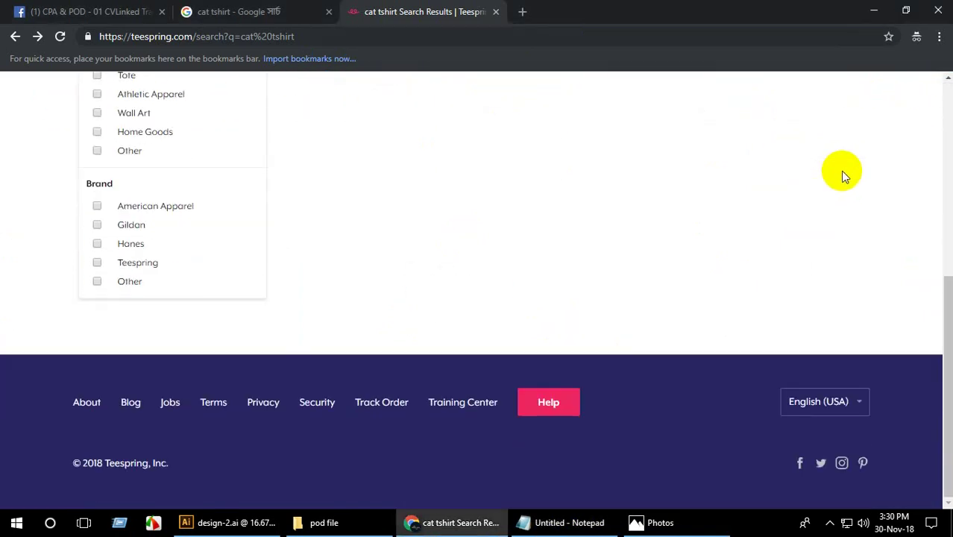
pyautogui.scroll(5, 843, 176)
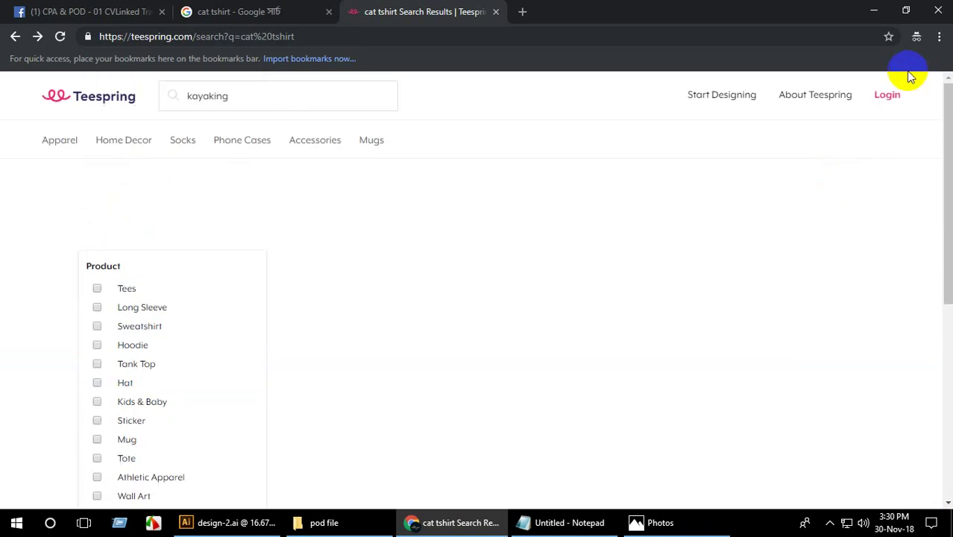
# Go from Login to the Teespring Sign Up form and paste the account e-mail.
pyautogui.click(886, 97)
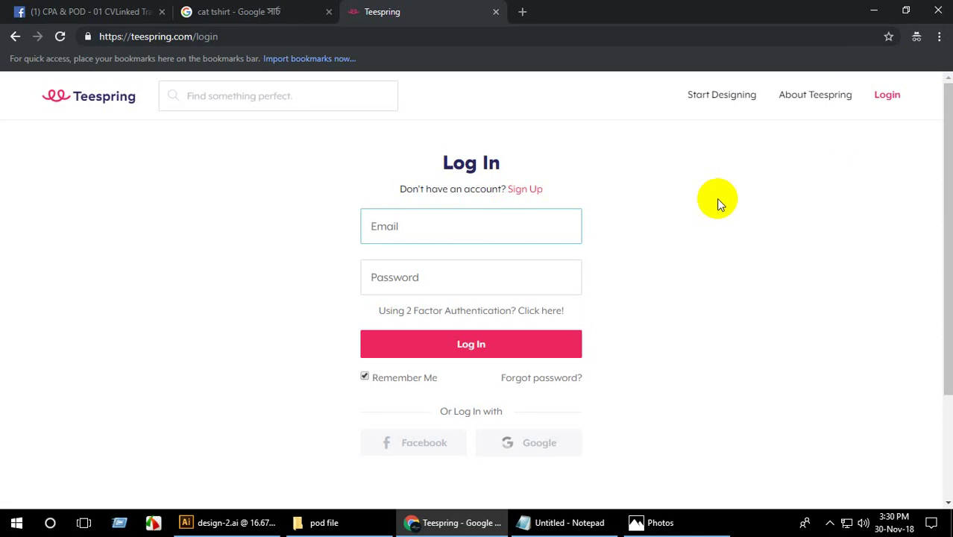
pyautogui.click(527, 191)
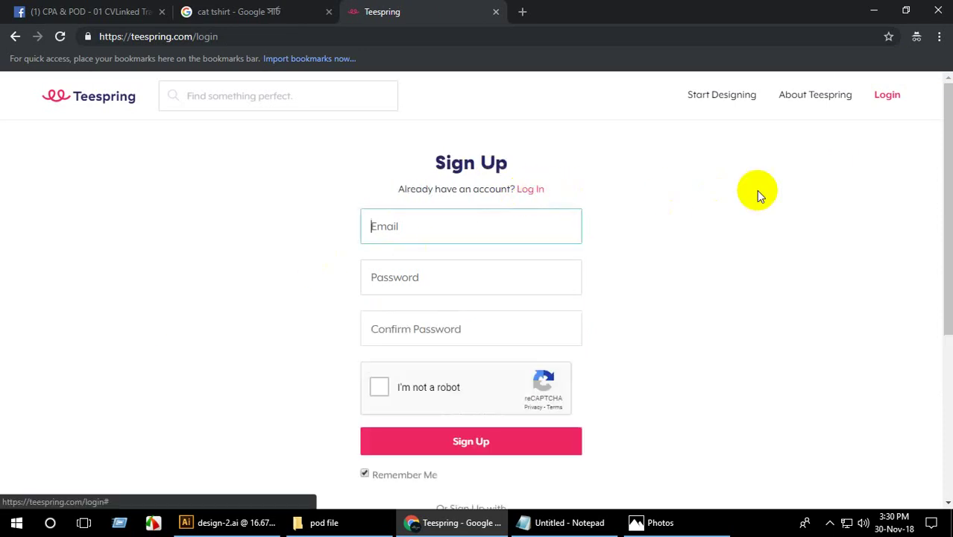
pyautogui.click(464, 228)
pyautogui.hotkey('ctrl', 'v')
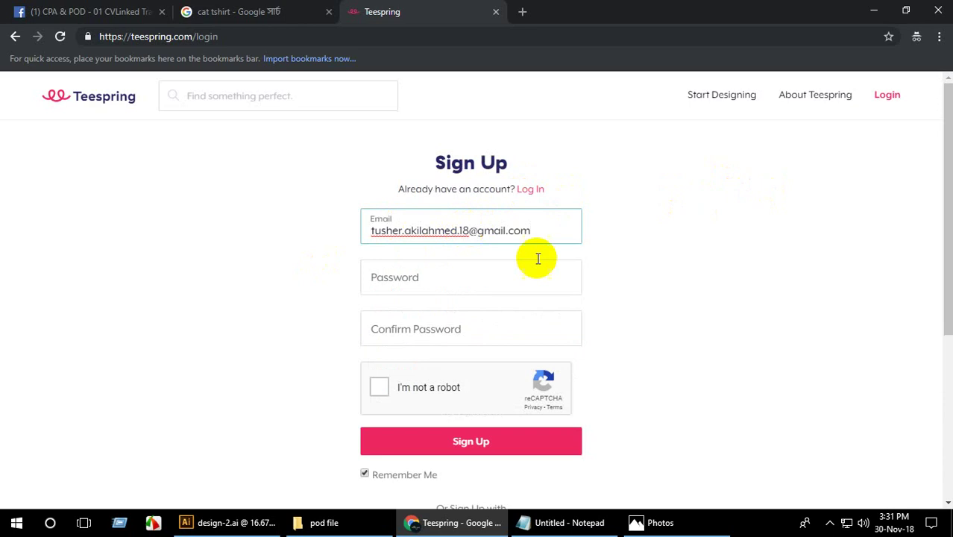
# Copy the saved password from Notepad into Password and Confirm Password, then tick I'm not a robot.
pyautogui.click(478, 274)
pyautogui.click(555, 533)
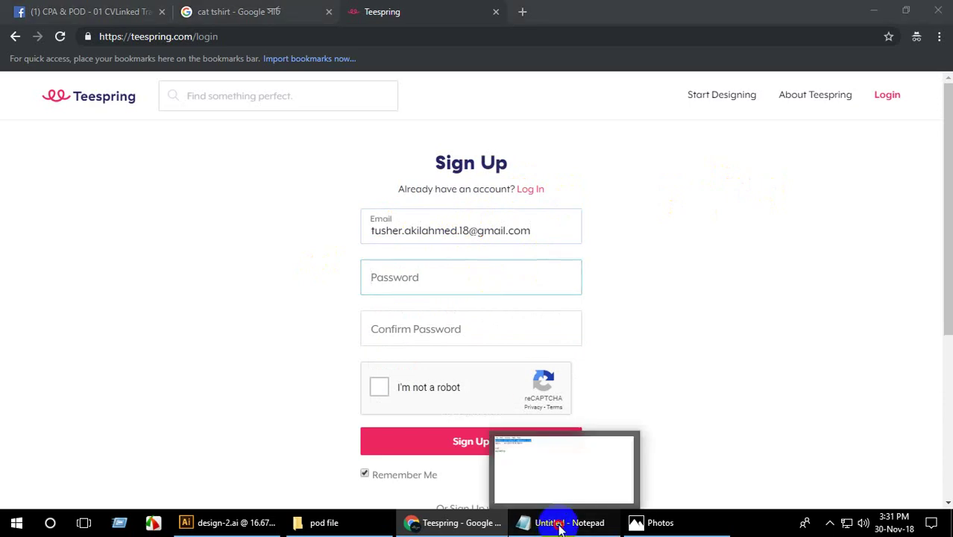
pyautogui.click(556, 529)
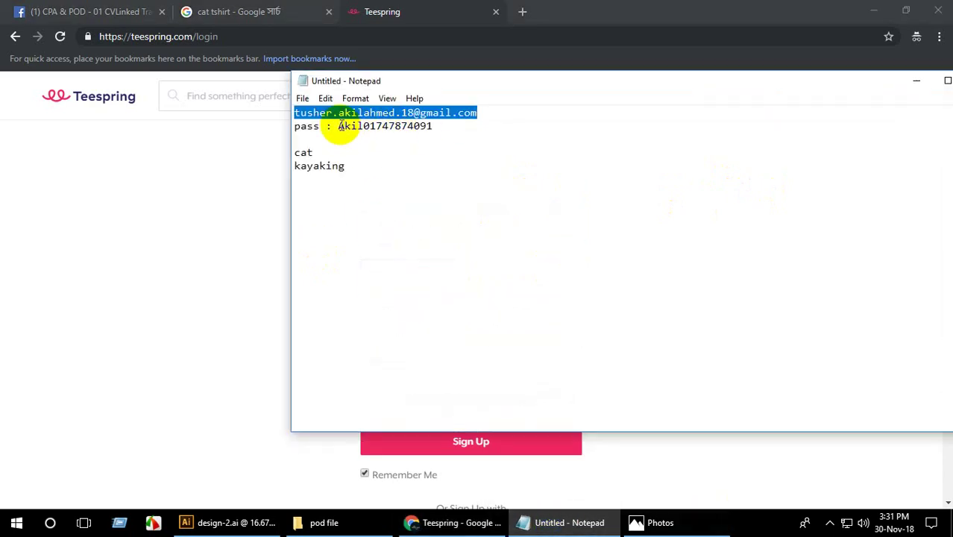
pyautogui.moveTo(340, 127); pyautogui.dragTo(452, 125)
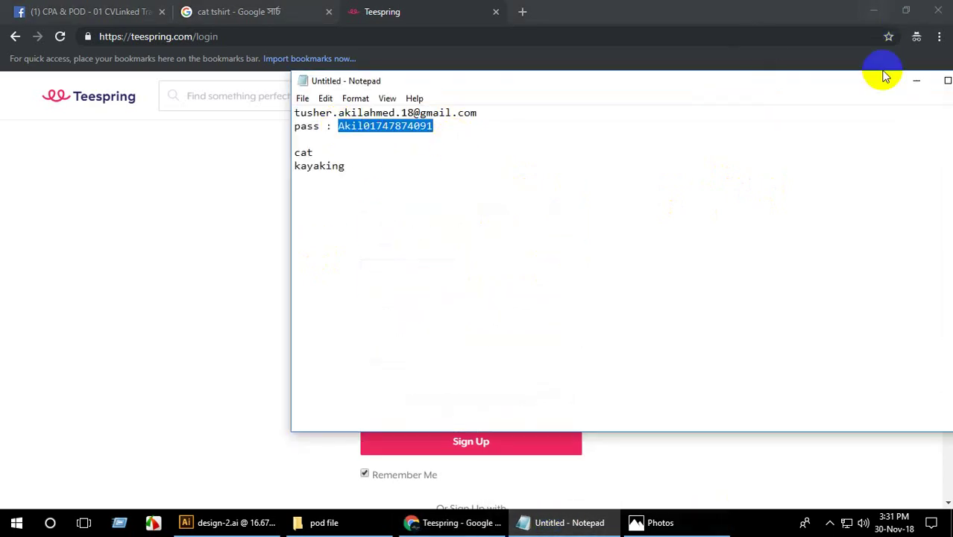
pyautogui.click(912, 80)
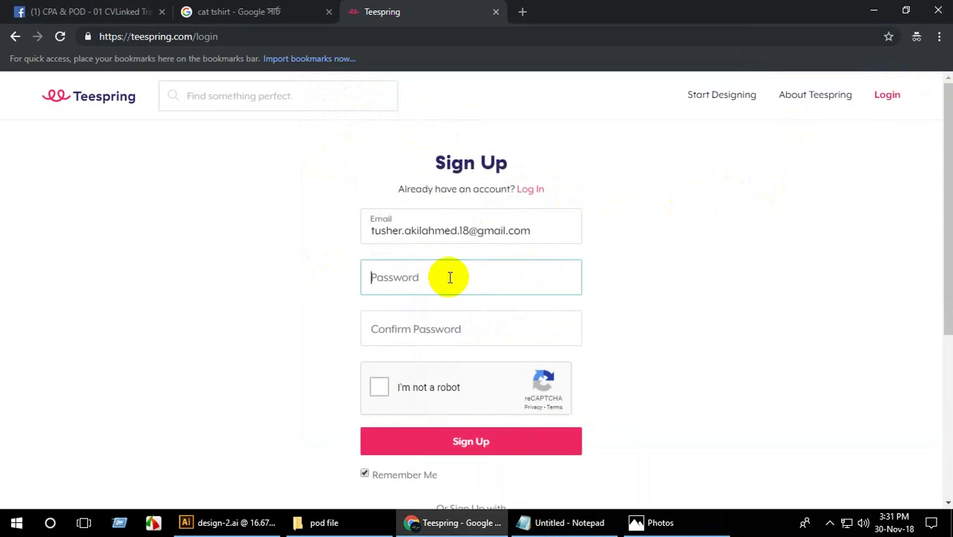
pyautogui.hotkey('ctrl', 'v')
pyautogui.click(443, 325)
pyautogui.hotkey('ctrl', 'v')
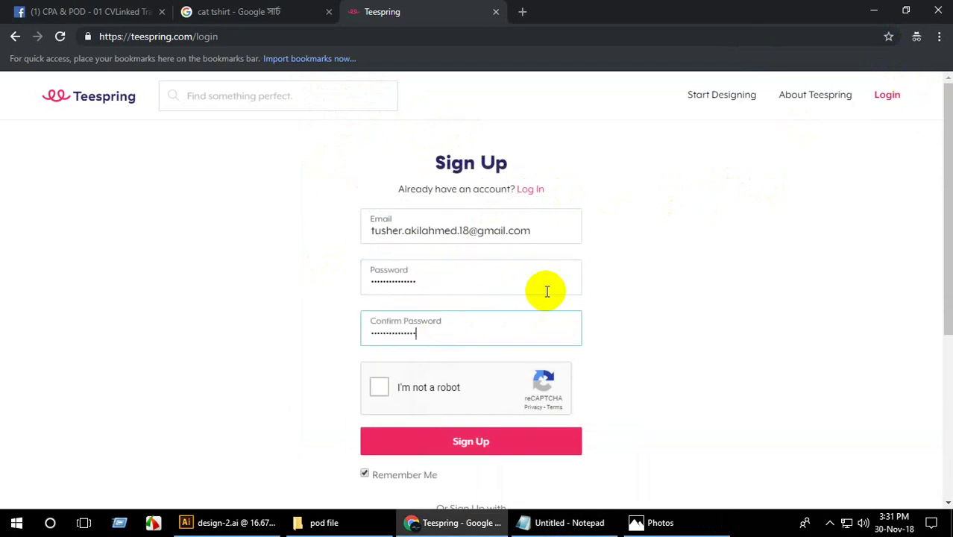
pyautogui.click(382, 389)
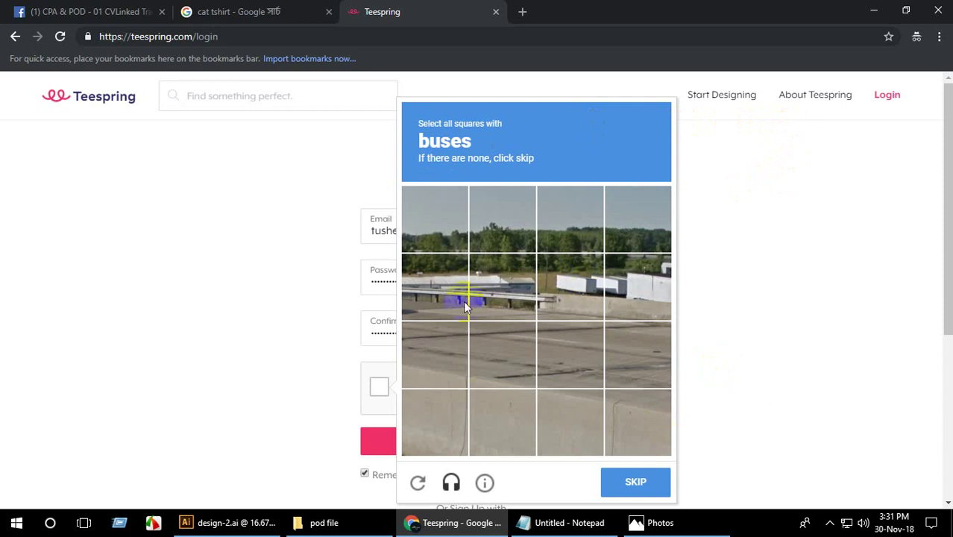
# Mark the two bus squares in the reCAPTCHA and move to the next challenge.
pyautogui.scroll(-2, 678, 295)
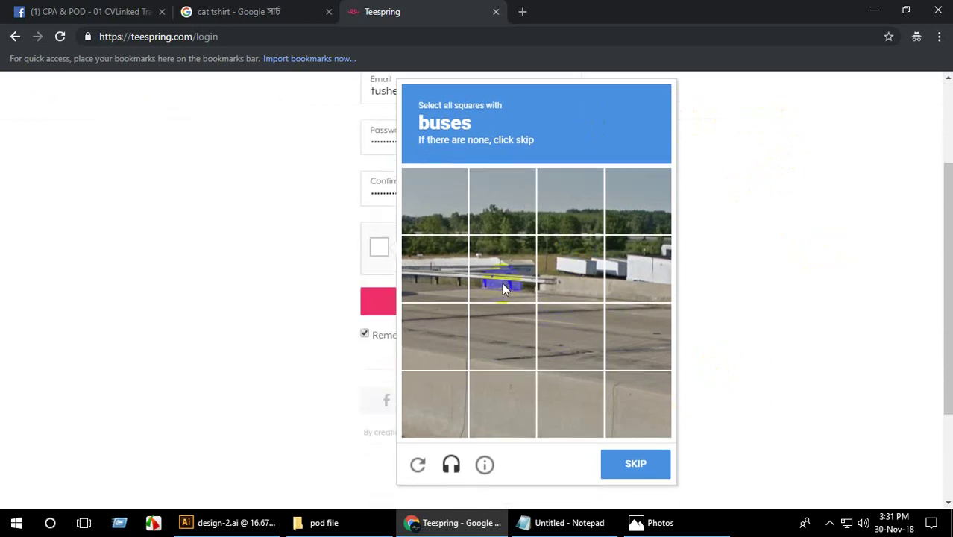
pyautogui.click(573, 259)
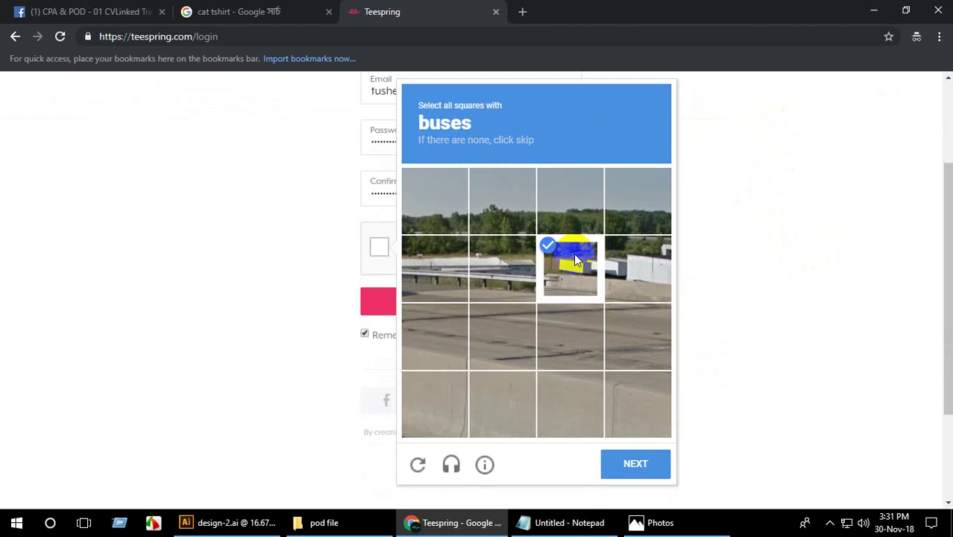
pyautogui.click(635, 258)
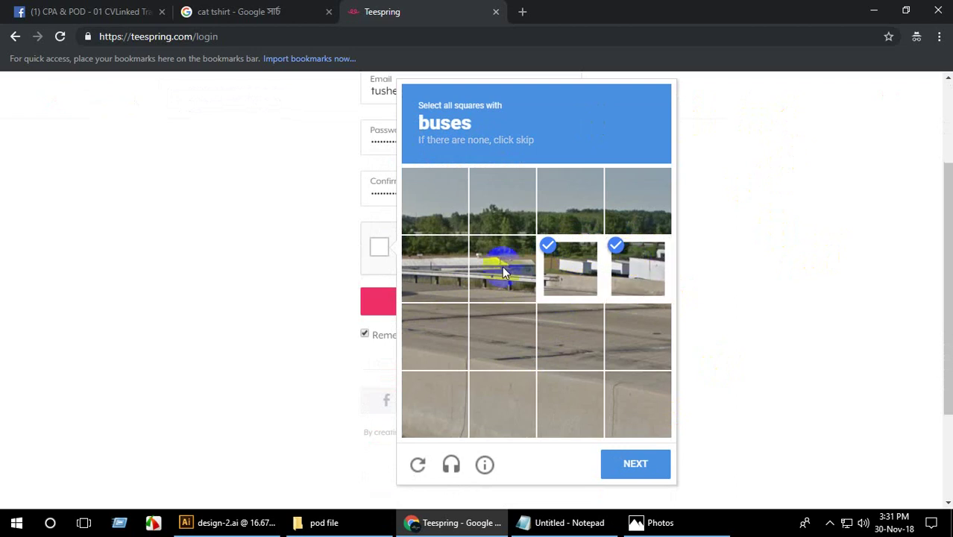
pyautogui.click(659, 471)
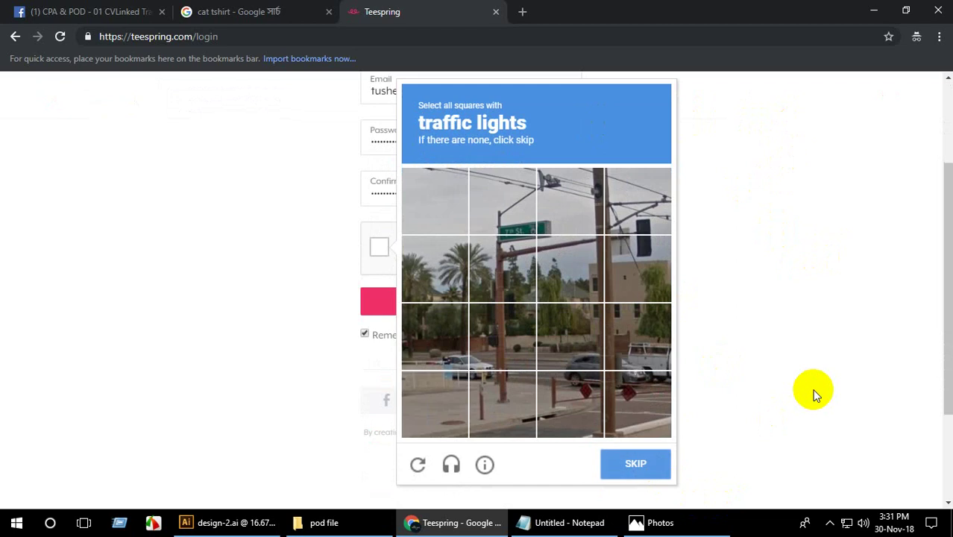
# Select all the traffic light squares and submit that reCAPTCHA challenge.
pyautogui.click(513, 287)
pyautogui.click(463, 342)
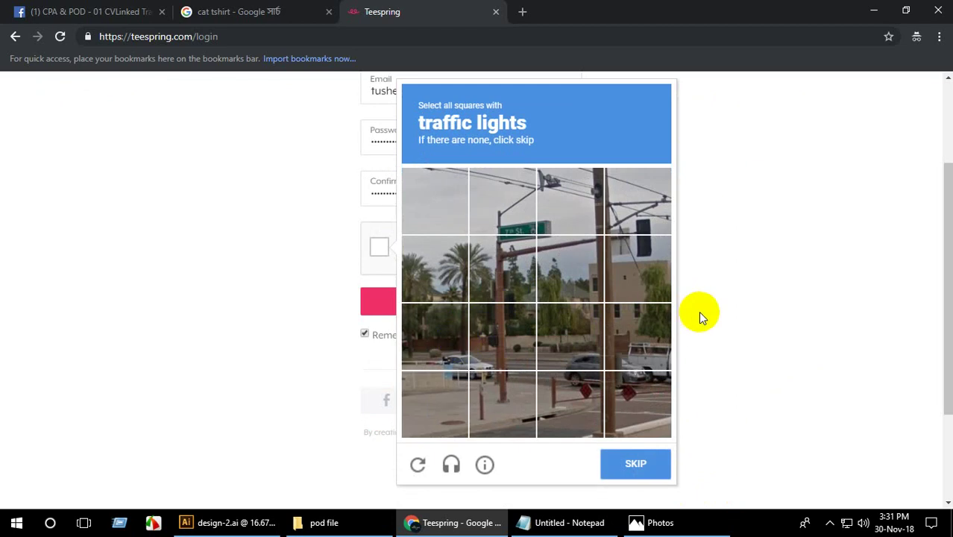
pyautogui.click(646, 262)
pyautogui.click(507, 215)
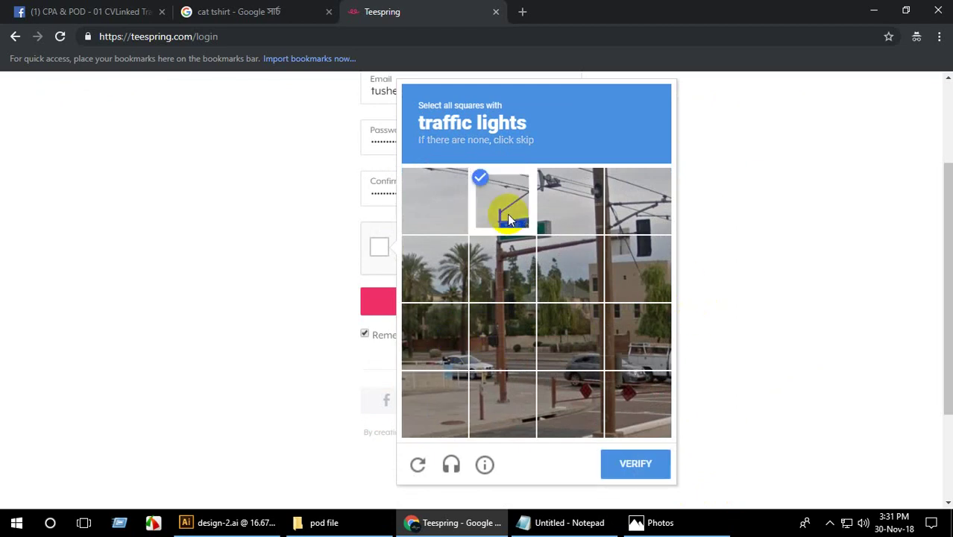
pyautogui.click(577, 219)
pyautogui.click(495, 262)
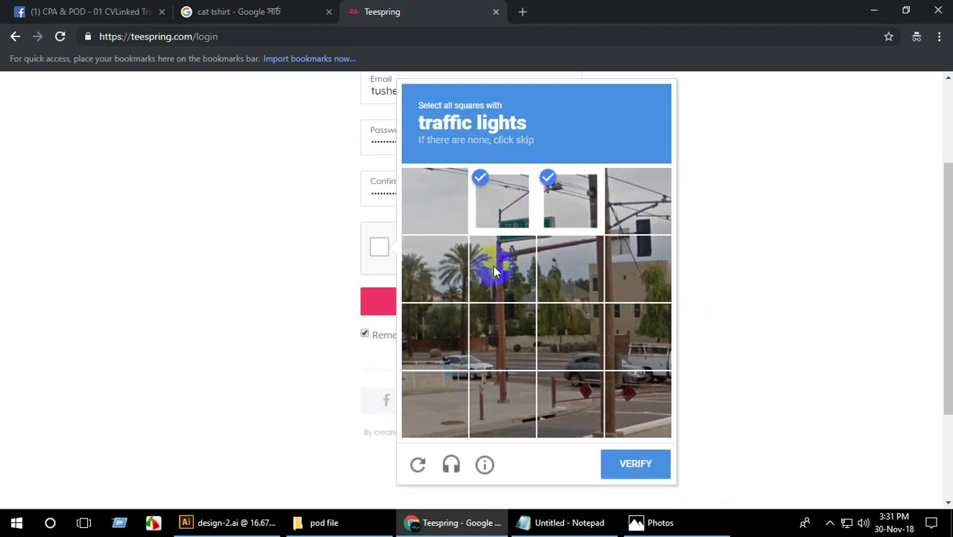
pyautogui.click(638, 221)
pyautogui.click(659, 269)
pyautogui.click(555, 269)
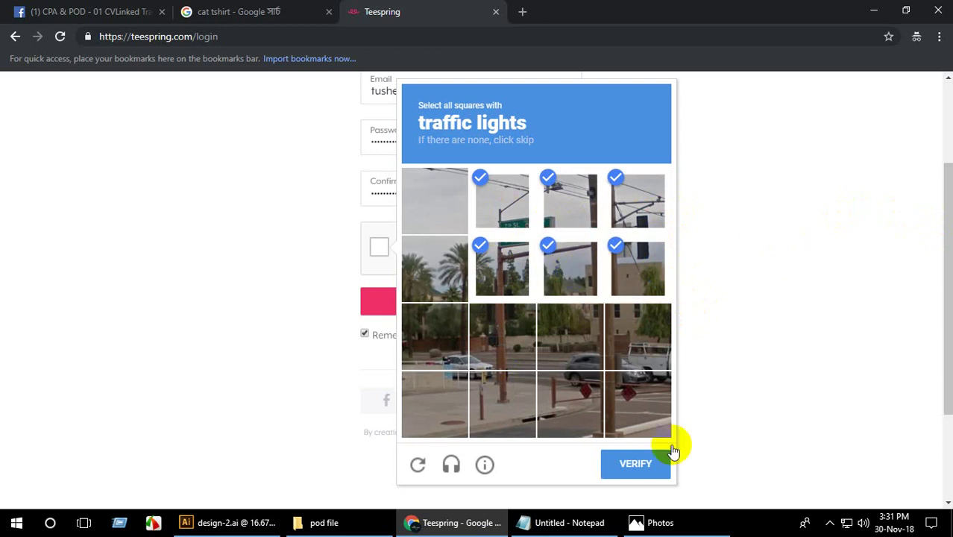
pyautogui.click(645, 463)
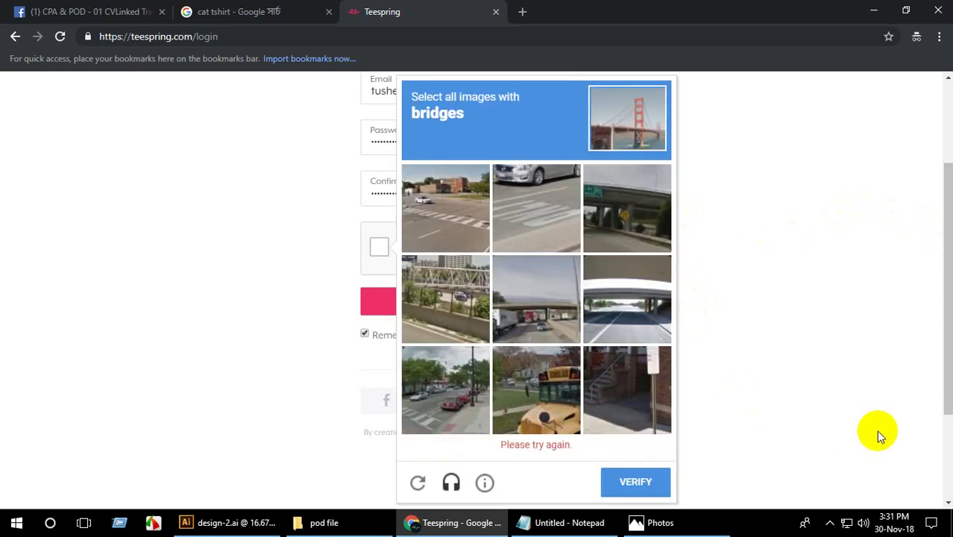
# Mark the four bridge images, verify the check, and submit the Sign Up form.
pyautogui.click(651, 312)
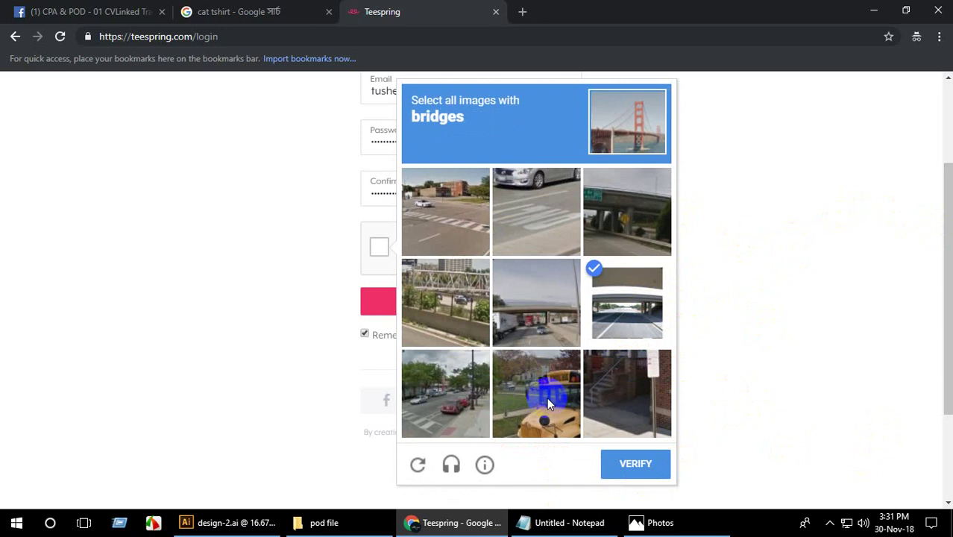
pyautogui.click(638, 218)
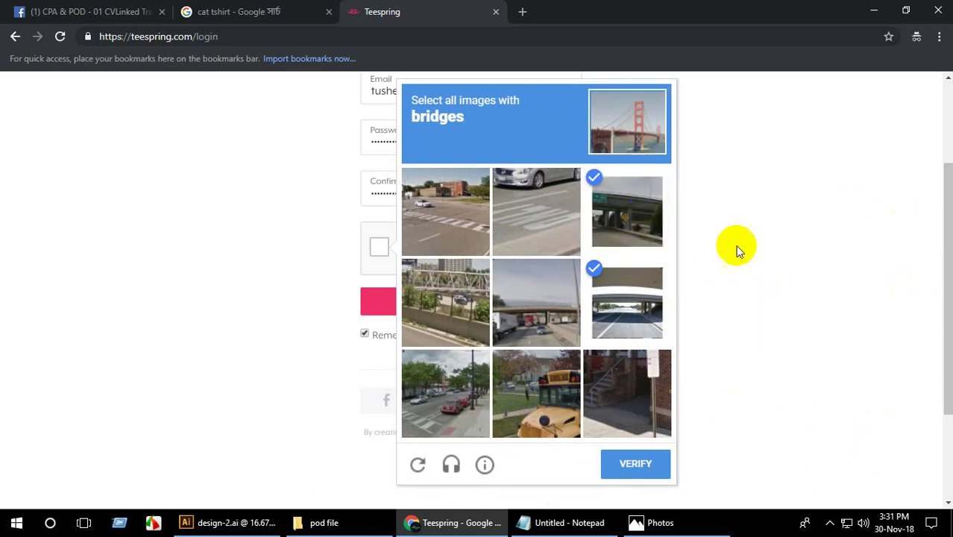
pyautogui.click(534, 310)
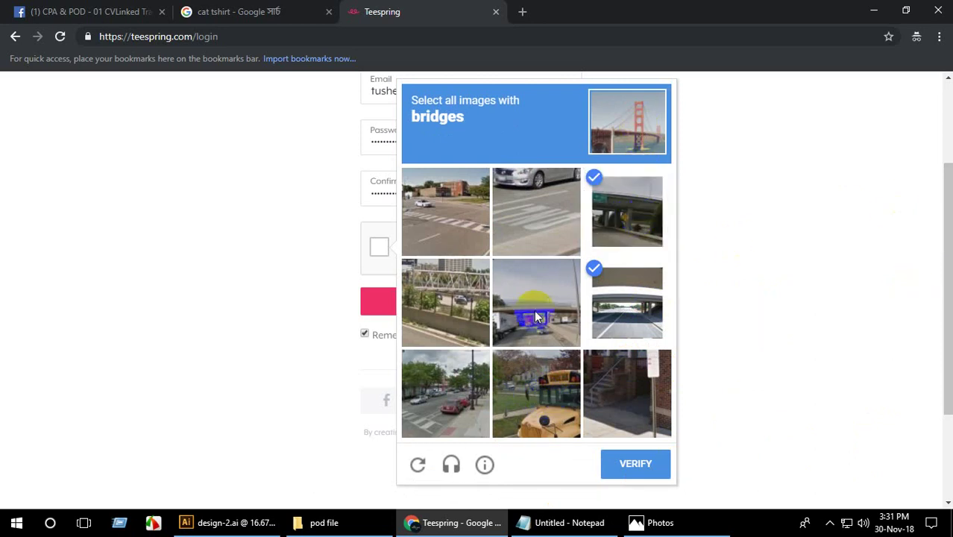
pyautogui.click(451, 298)
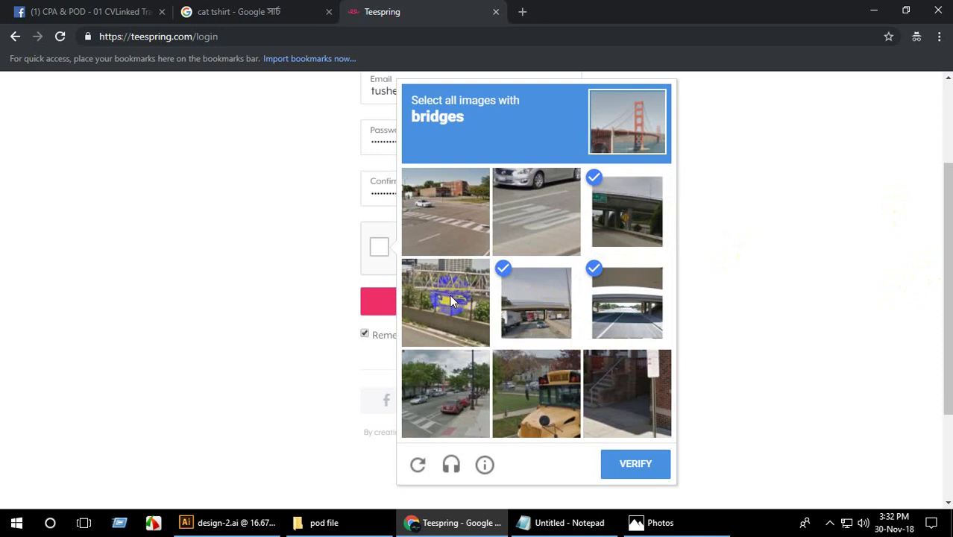
pyautogui.click(630, 460)
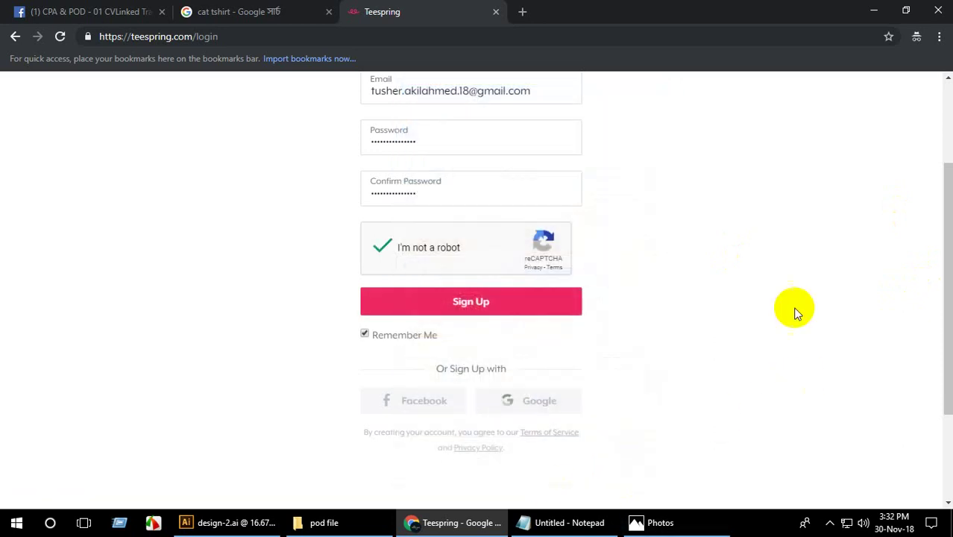
pyautogui.click(470, 302)
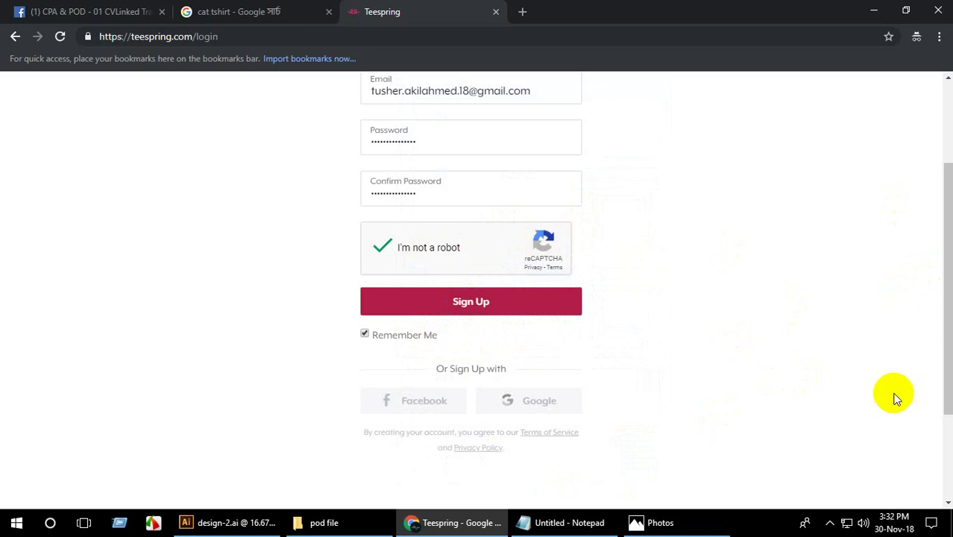
# Wait for the signed-in cat tshirt results (10,351 tees) to load, then open the account dropdown.
pyautogui.click(829, 522)
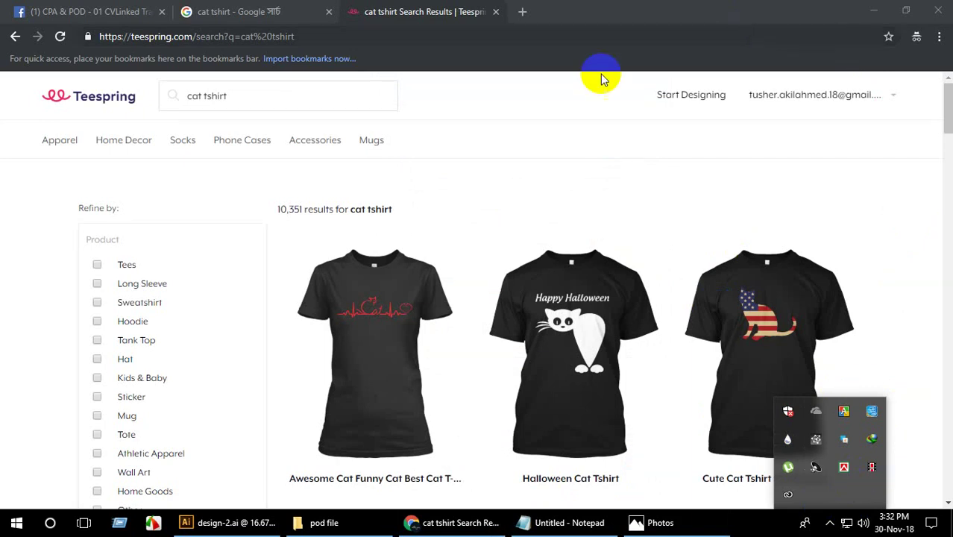
pyautogui.scroll(-10, 566, 299)
pyautogui.scroll(10, 568, 290)
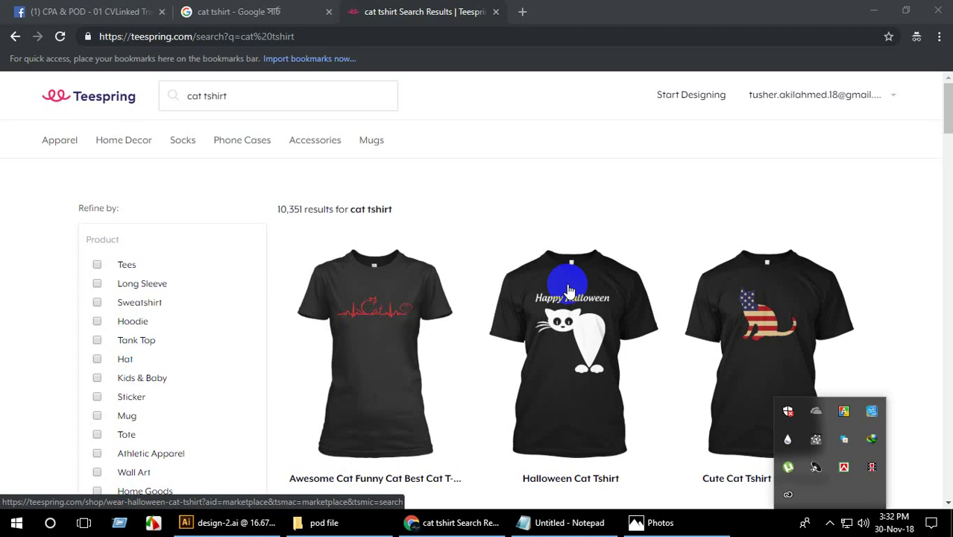
pyautogui.click(601, 279)
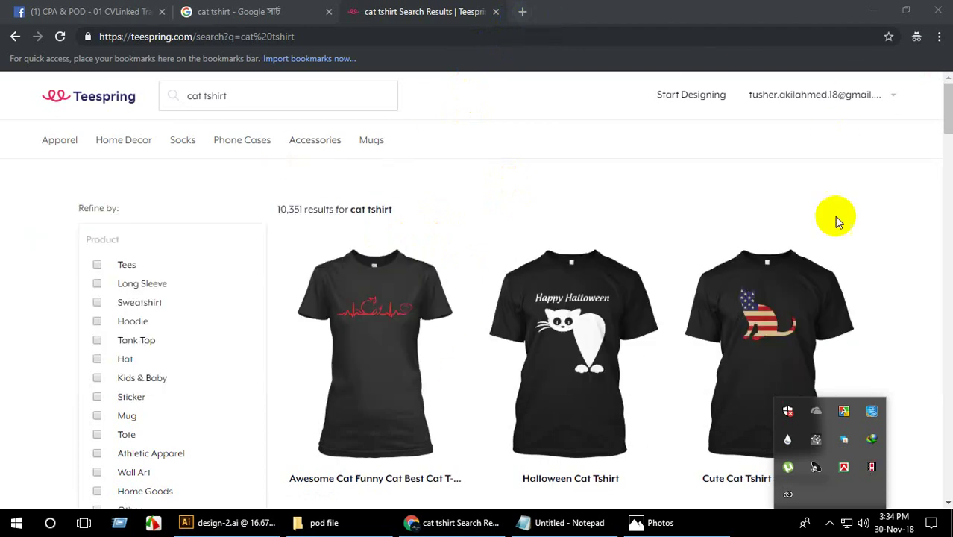
pyautogui.scroll(-3, 854, 217)
pyautogui.scroll(3, 854, 217)
pyautogui.click(833, 91)
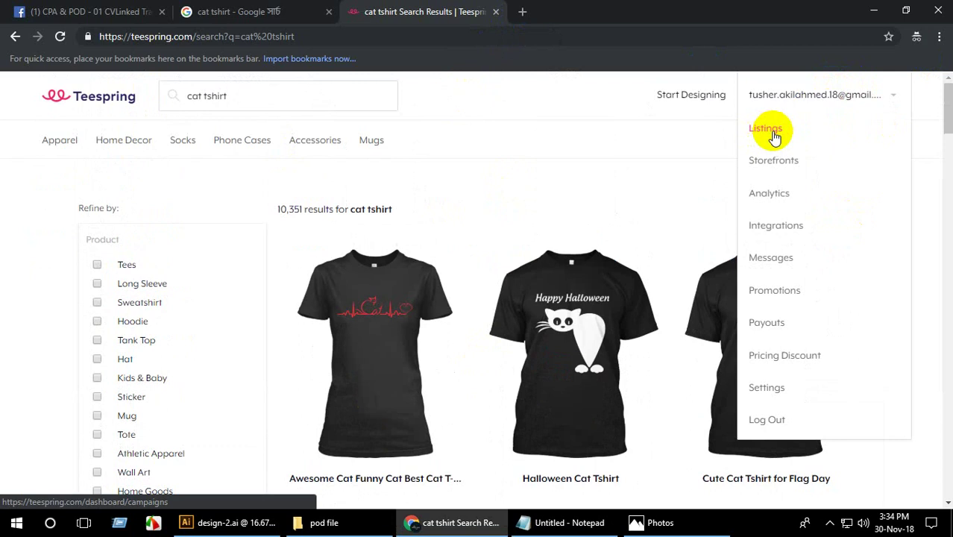
# Open the Listings dashboard showing 'Account created!', then reopen the account dropdown.
pyautogui.click(772, 133)
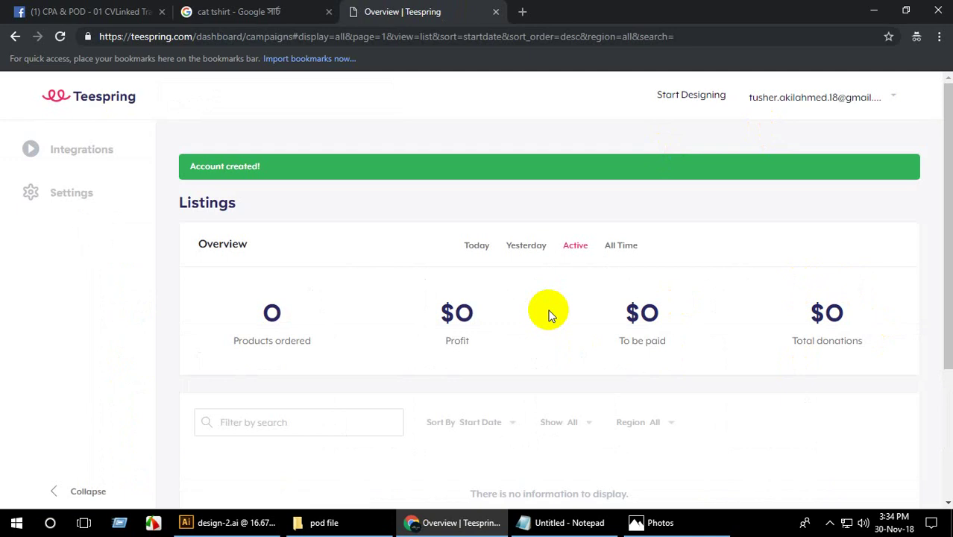
pyautogui.click(874, 98)
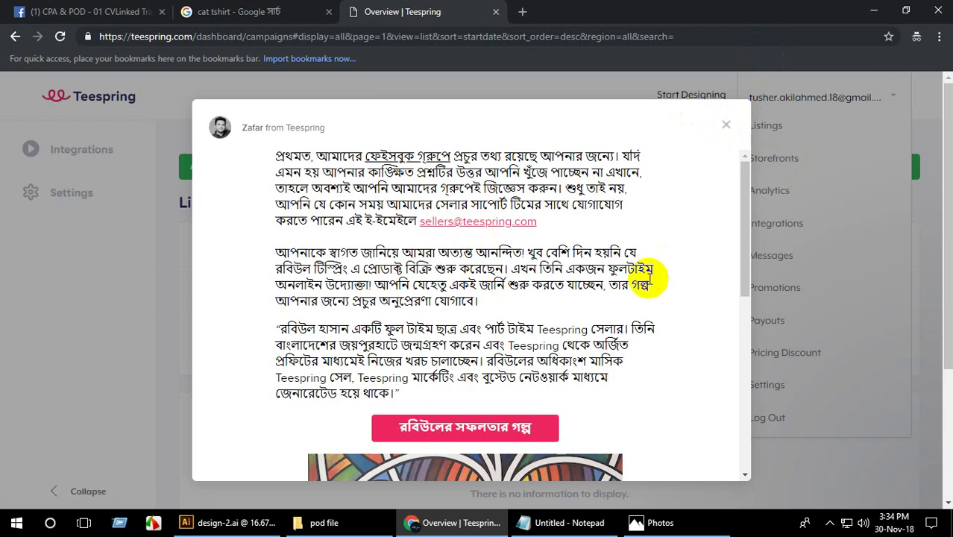
# Scroll through the Bengali Intercom message and close it, revealing 0 products and $0 profit.
pyautogui.scroll(-4, 649, 275)
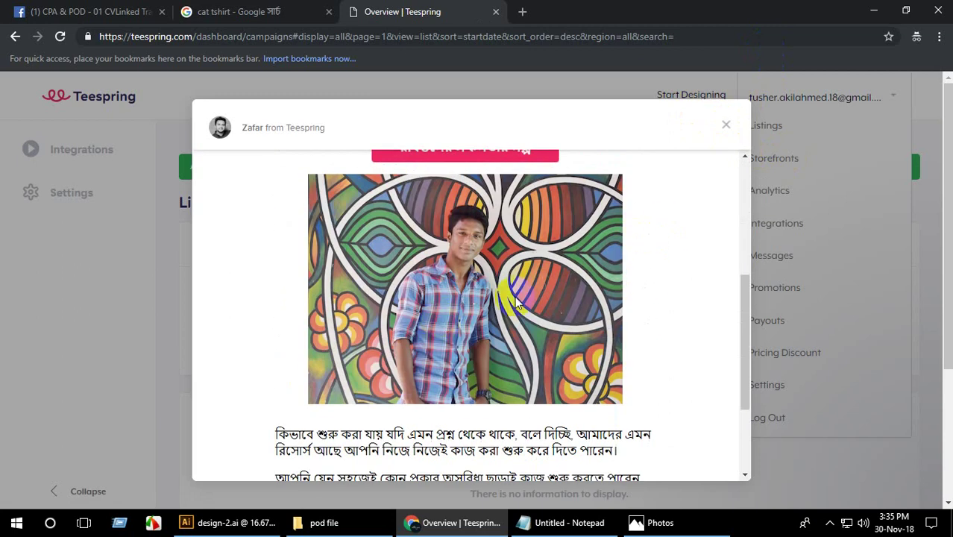
pyautogui.scroll(-2, 540, 305)
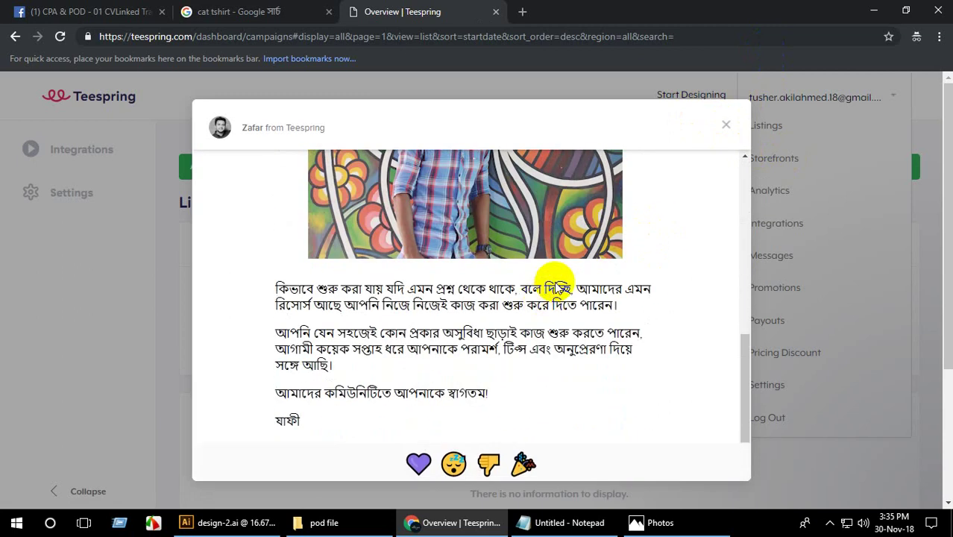
pyautogui.scroll(5, 556, 285)
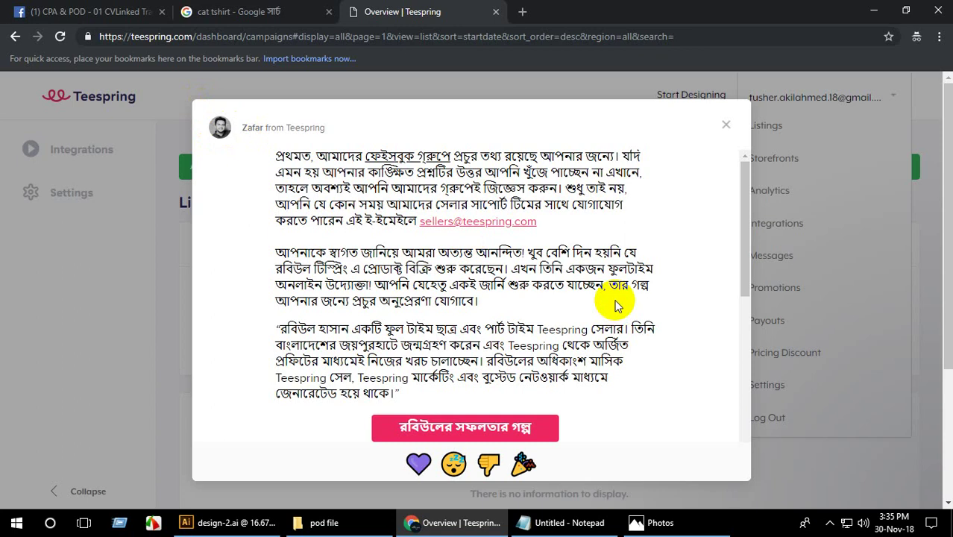
pyautogui.scroll(-5, 616, 302)
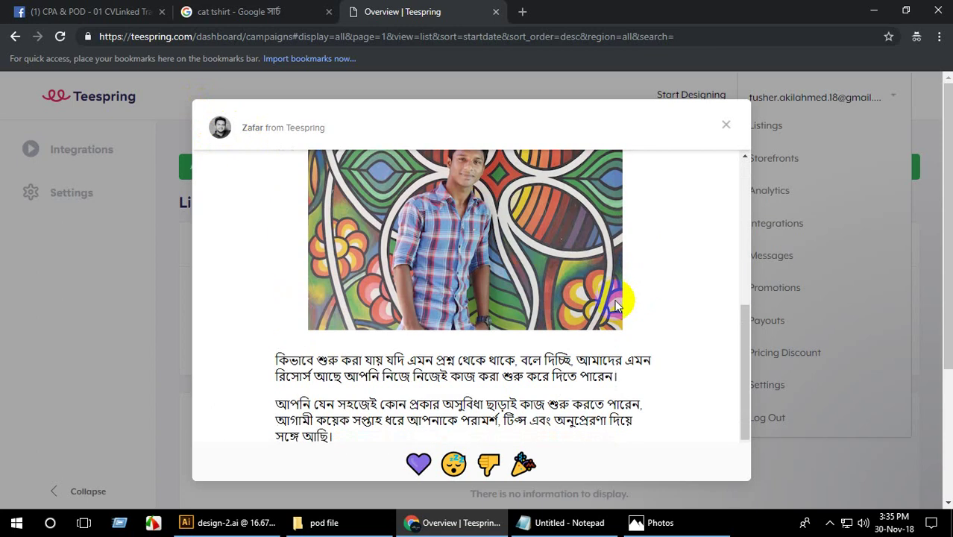
pyautogui.scroll(1, 611, 289)
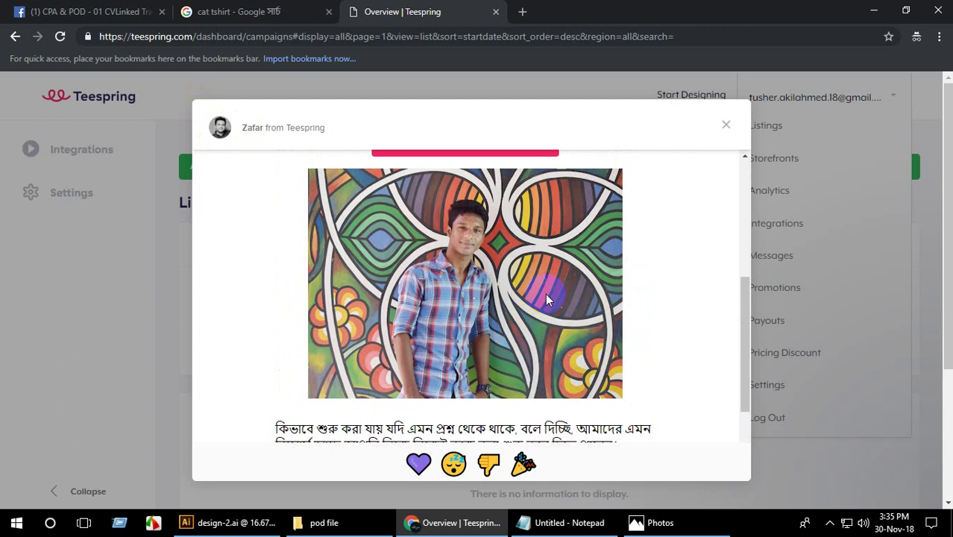
pyautogui.scroll(-2, 545, 295)
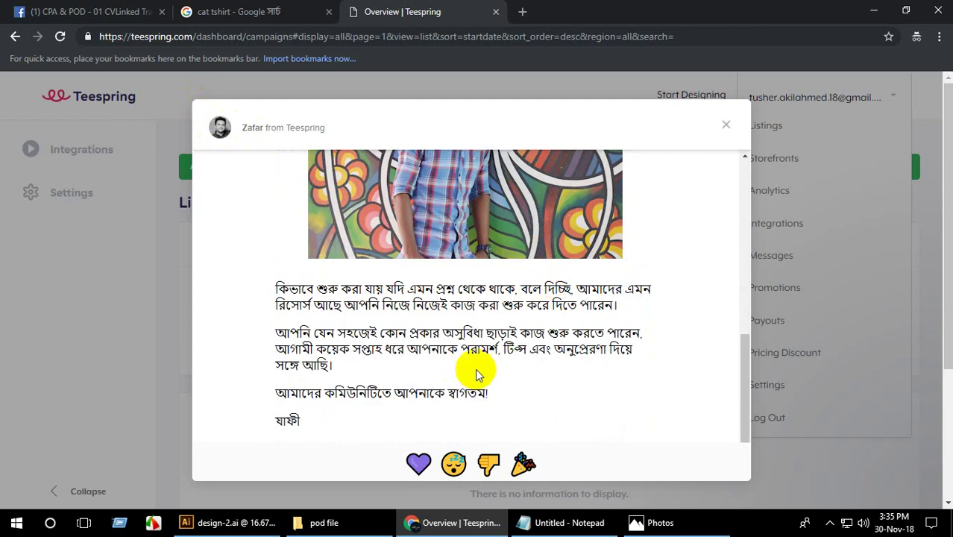
pyautogui.scroll(5, 586, 333)
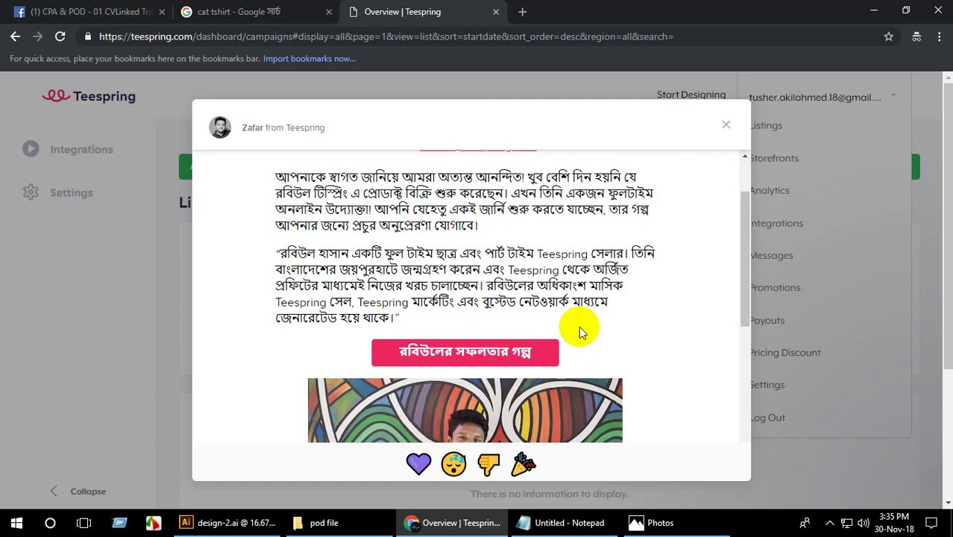
pyautogui.scroll(-2, 580, 333)
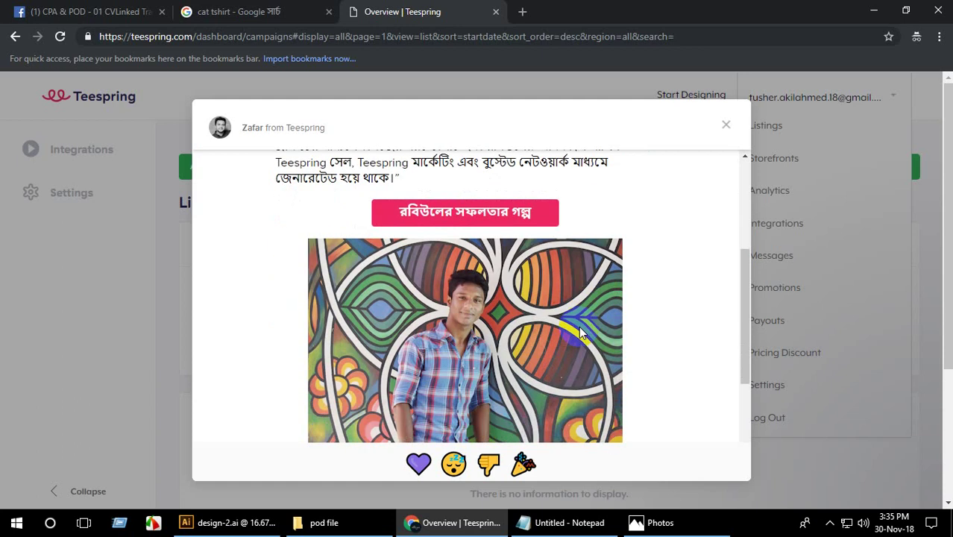
pyautogui.scroll(-1, 581, 332)
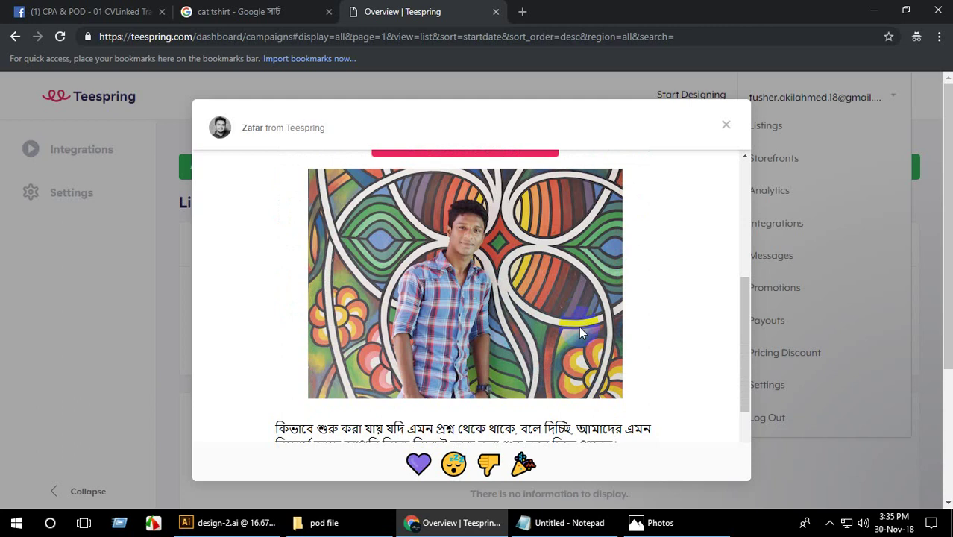
pyautogui.scroll(1, 582, 326)
pyautogui.scroll(-1, 590, 320)
pyautogui.scroll(3, 590, 320)
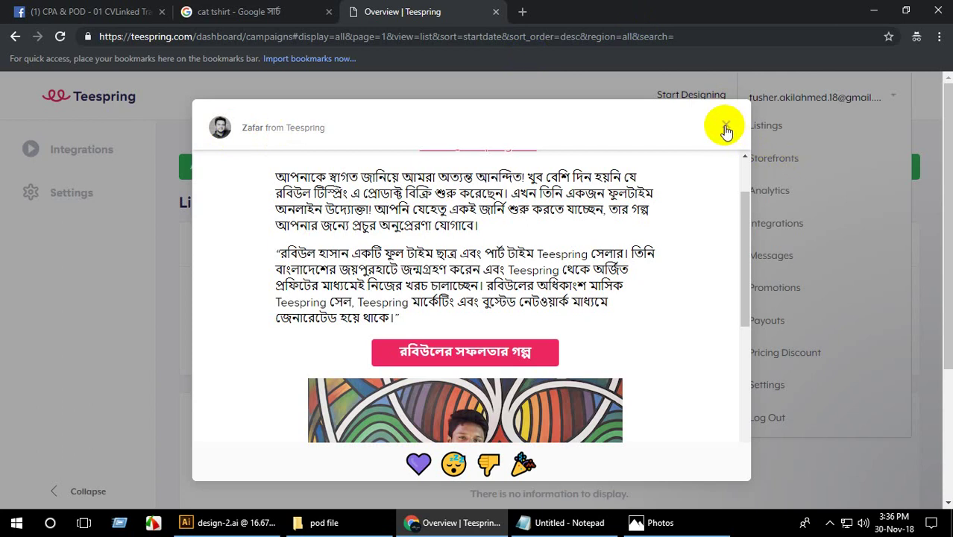
pyautogui.scroll(-5, 617, 270)
pyautogui.scroll(4, 612, 261)
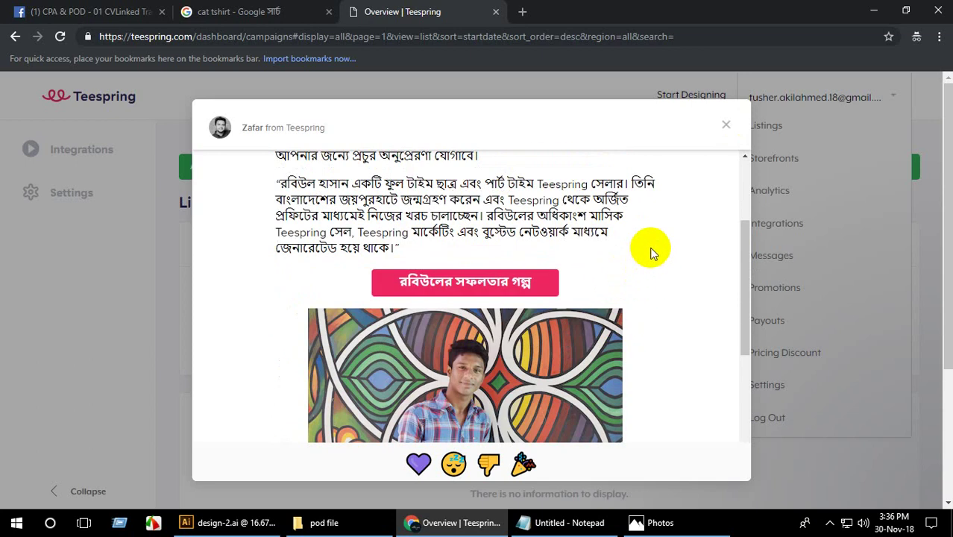
pyautogui.scroll(-4, 650, 254)
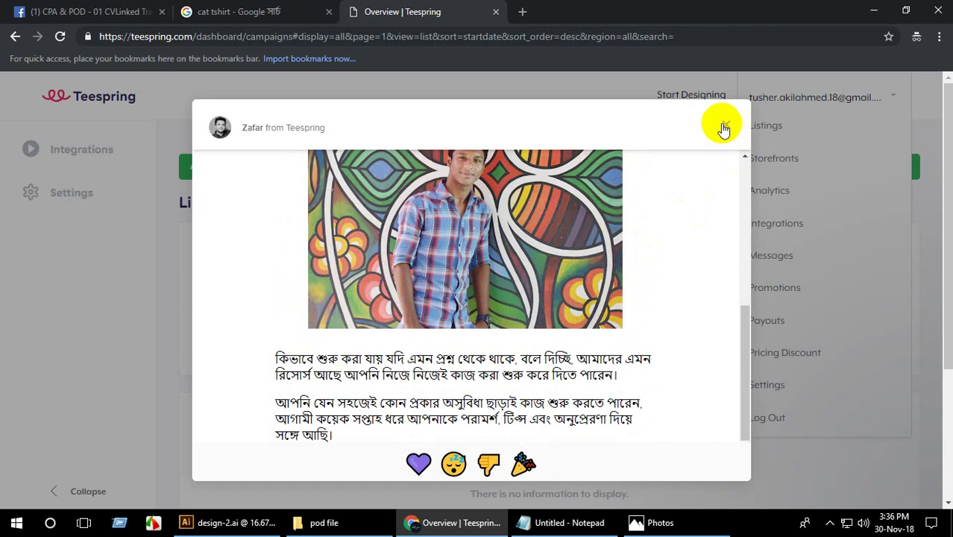
pyautogui.click(723, 126)
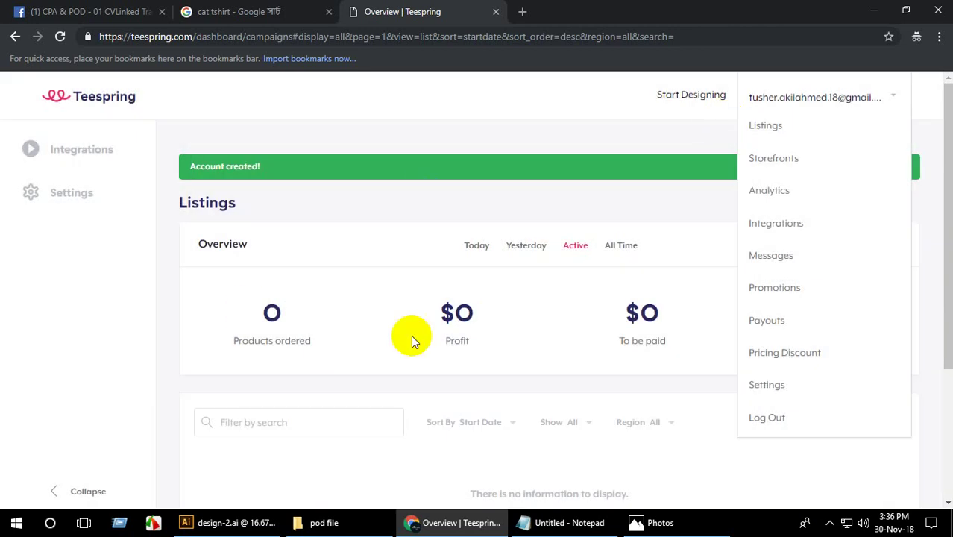
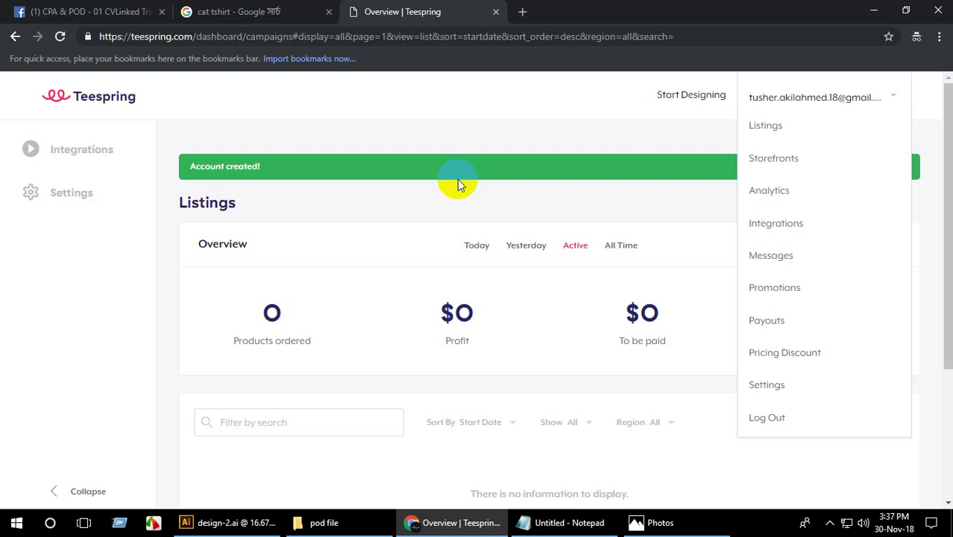
# Go to the Storefronts page from the account menu and scroll through its contents.
pyautogui.click(311, 126)
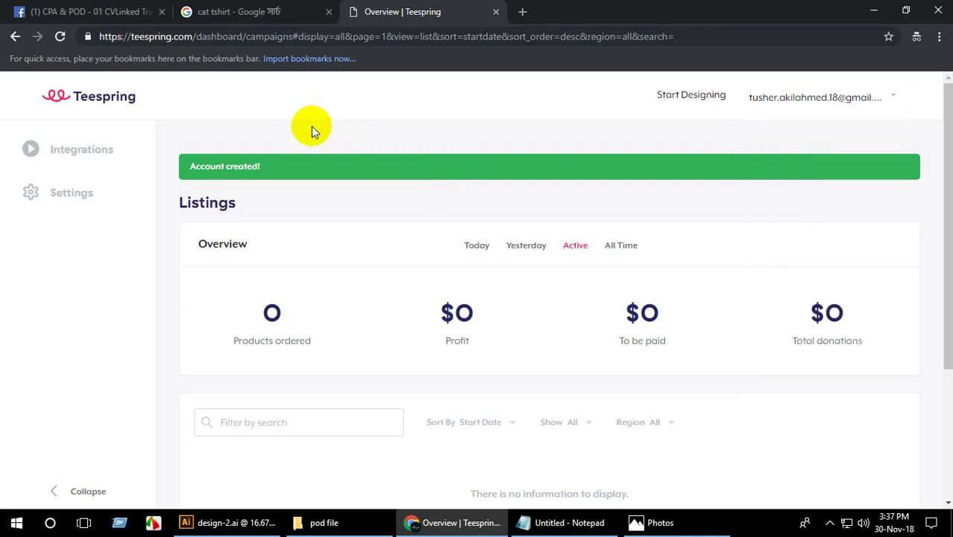
pyautogui.click(827, 101)
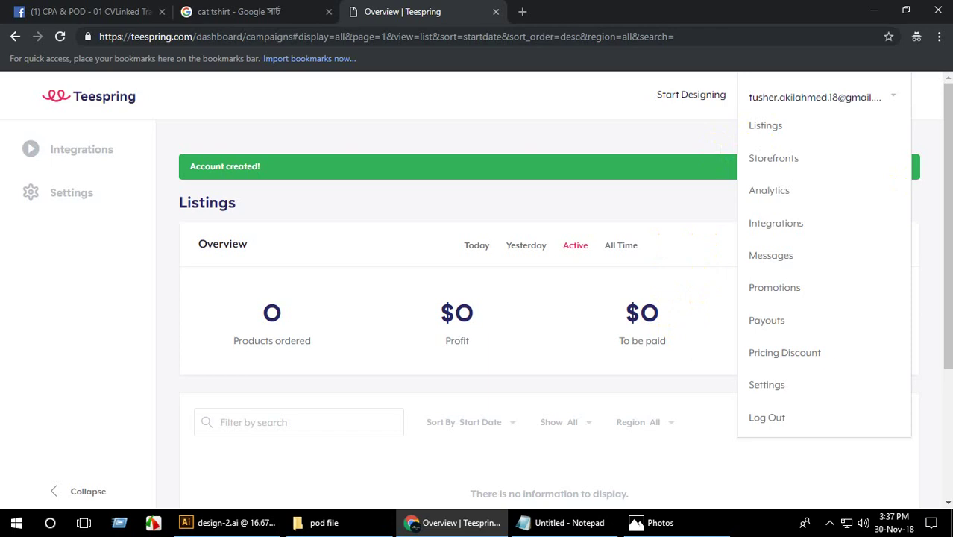
pyautogui.click(776, 161)
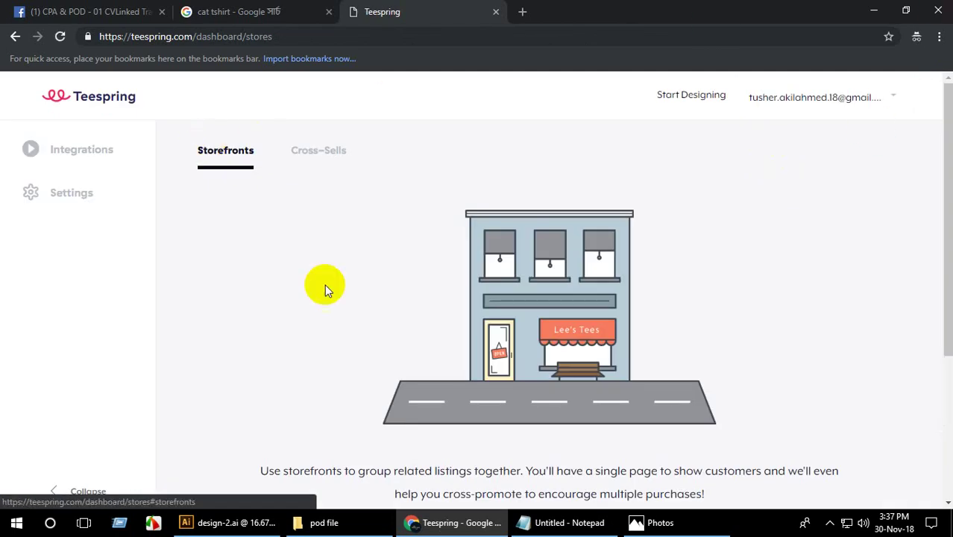
pyautogui.scroll(-1, 415, 308)
pyautogui.scroll(1, 415, 307)
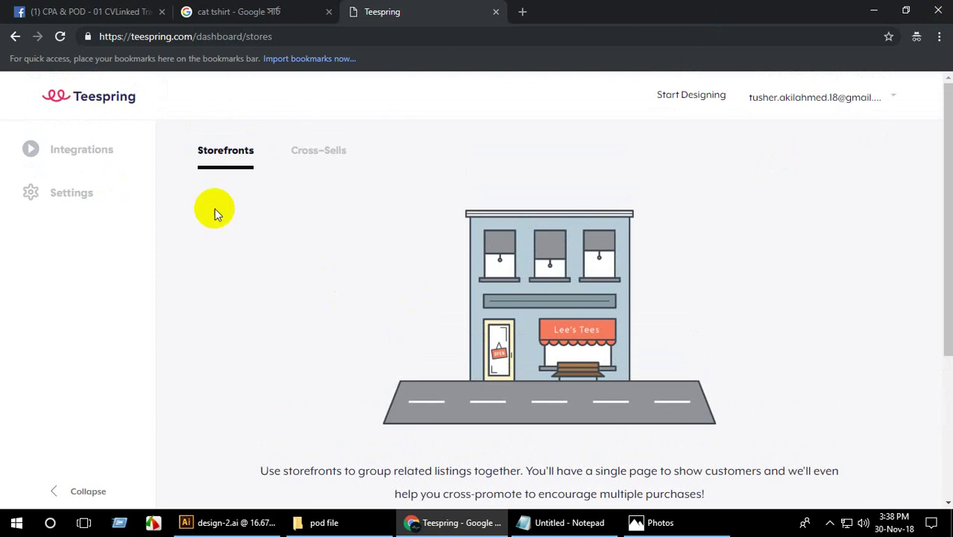
pyautogui.scroll(-1, 343, 166)
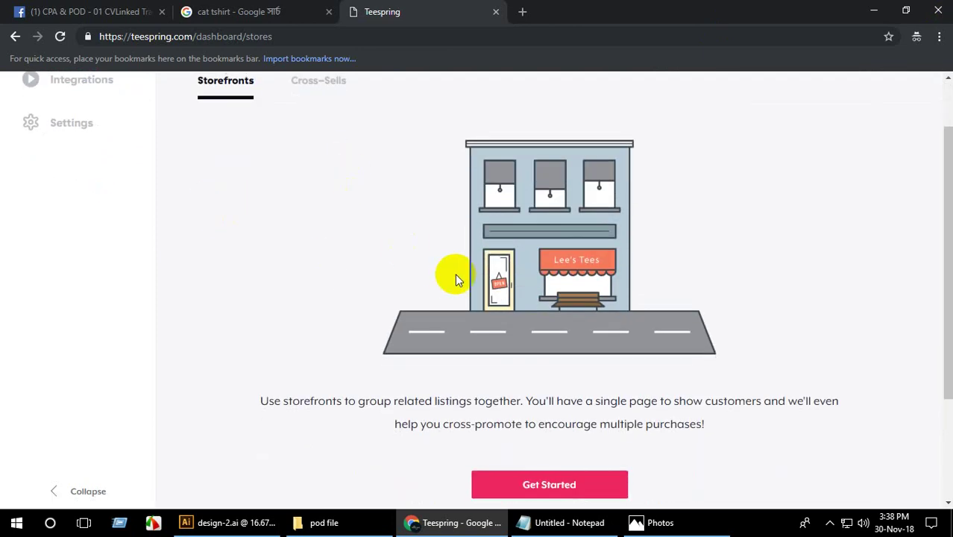
pyautogui.scroll(1, 457, 280)
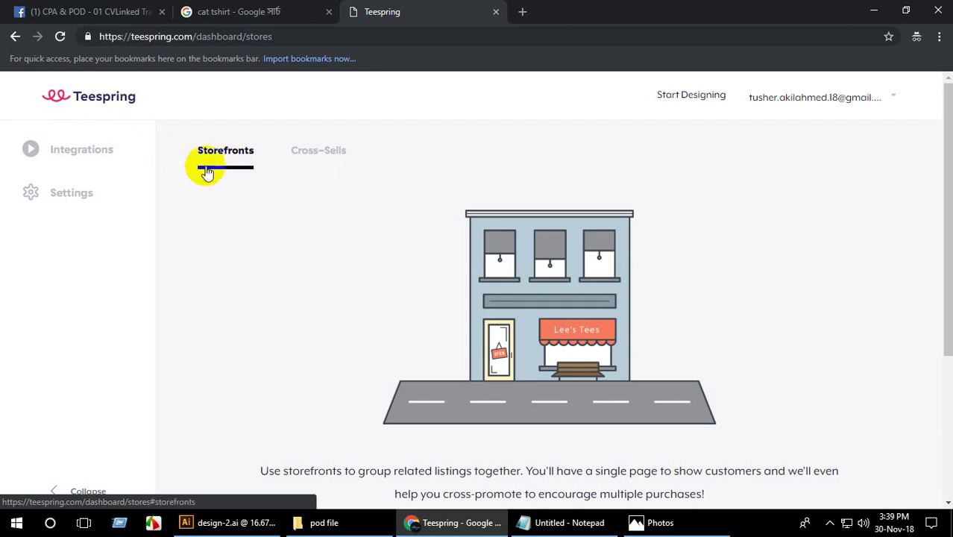
pyautogui.scroll(-3, 294, 231)
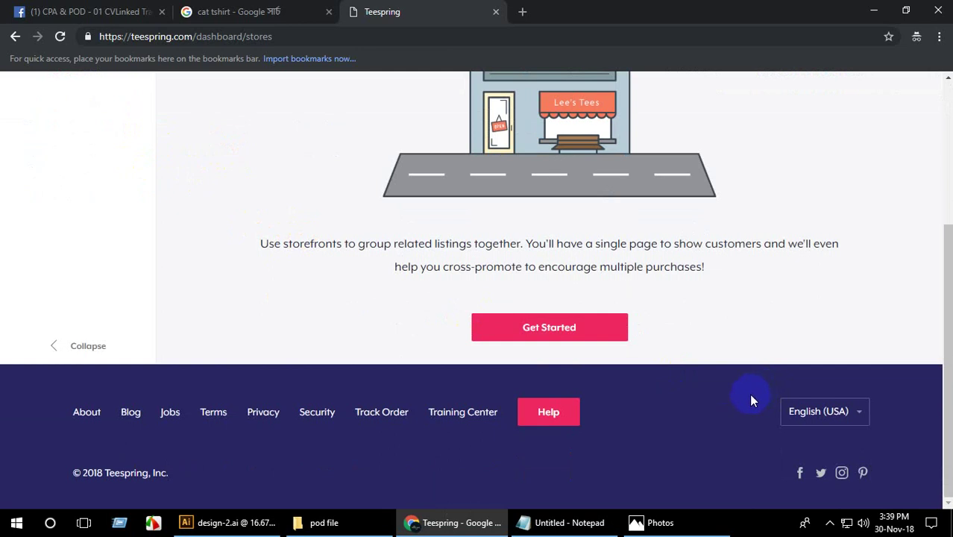
pyautogui.scroll(3, 749, 394)
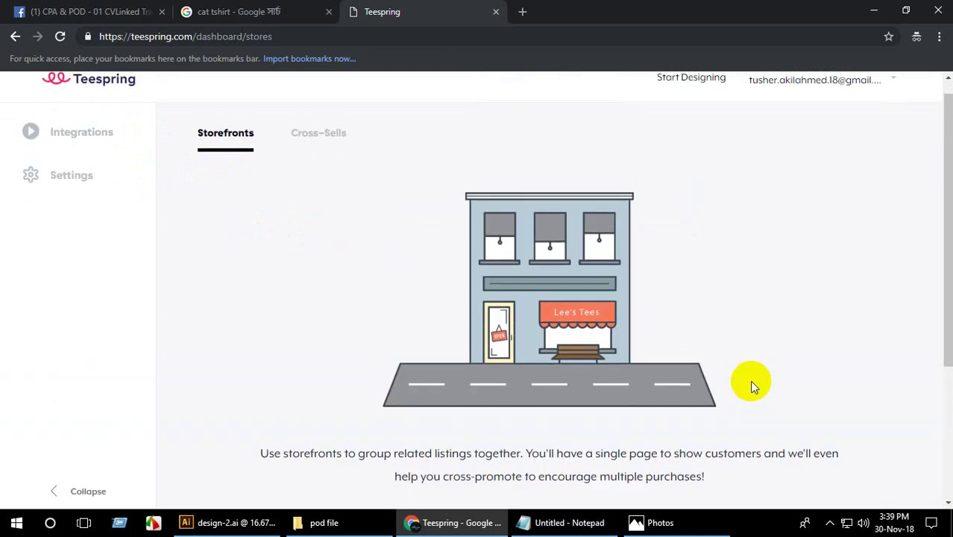
pyautogui.scroll(1, 750, 384)
# Load the teespring.com home page in a new tab.
pyautogui.click(222, 12)
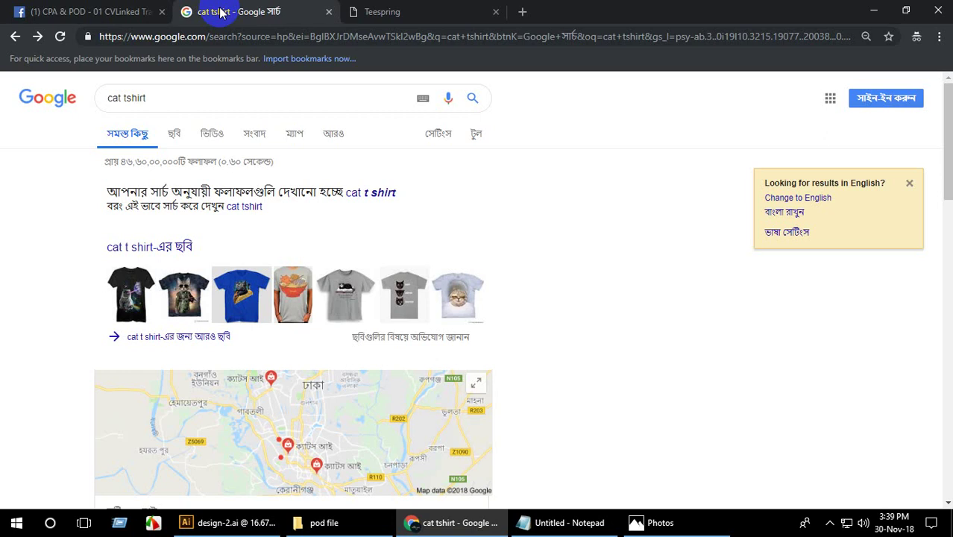
pyautogui.click(523, 11)
pyautogui.write('teespring.com')
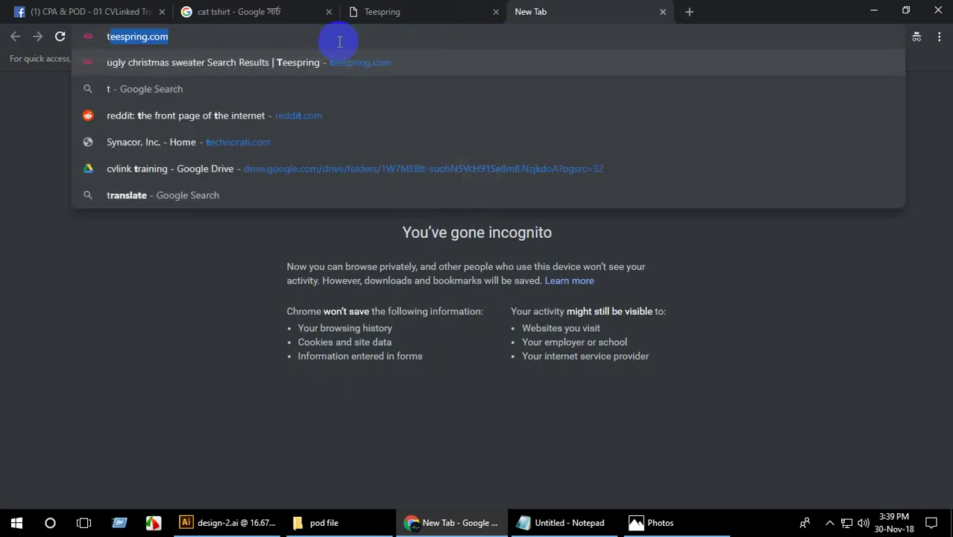
pyautogui.press('Return')
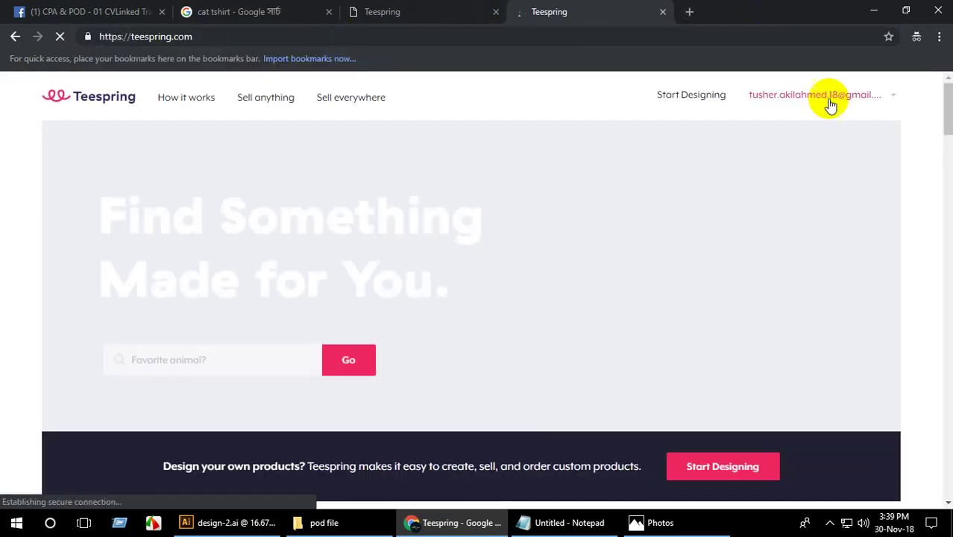
# Scroll down to Staff Picks and open the MEOW cat tank top.
pyautogui.scroll(-5, 618, 237)
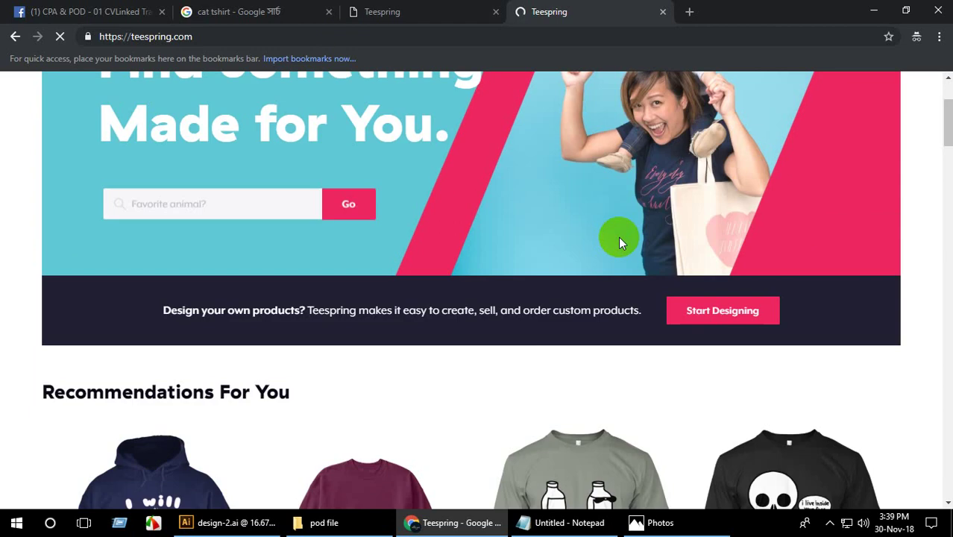
pyautogui.scroll(-3, 618, 237)
pyautogui.scroll(-4, 621, 234)
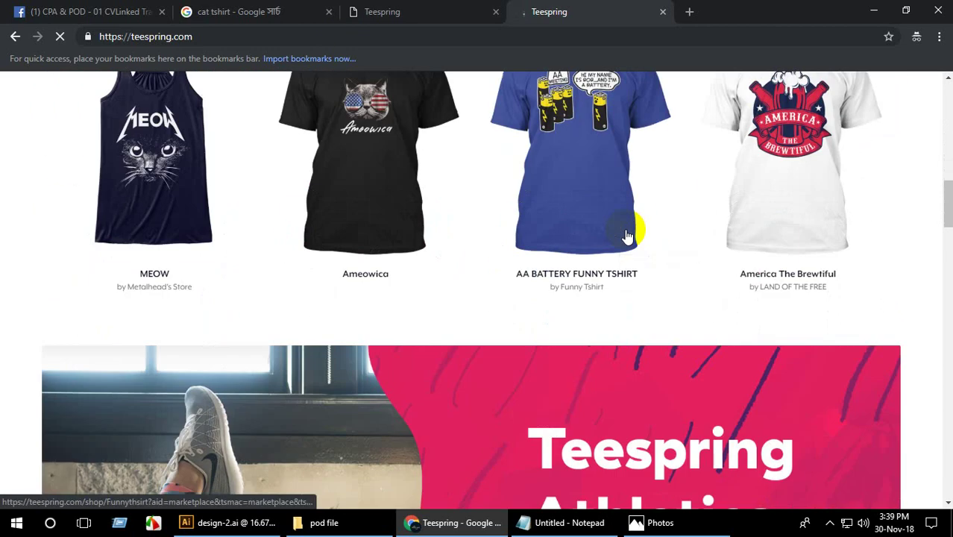
pyautogui.scroll(3, 624, 233)
pyautogui.scroll(-4, 625, 234)
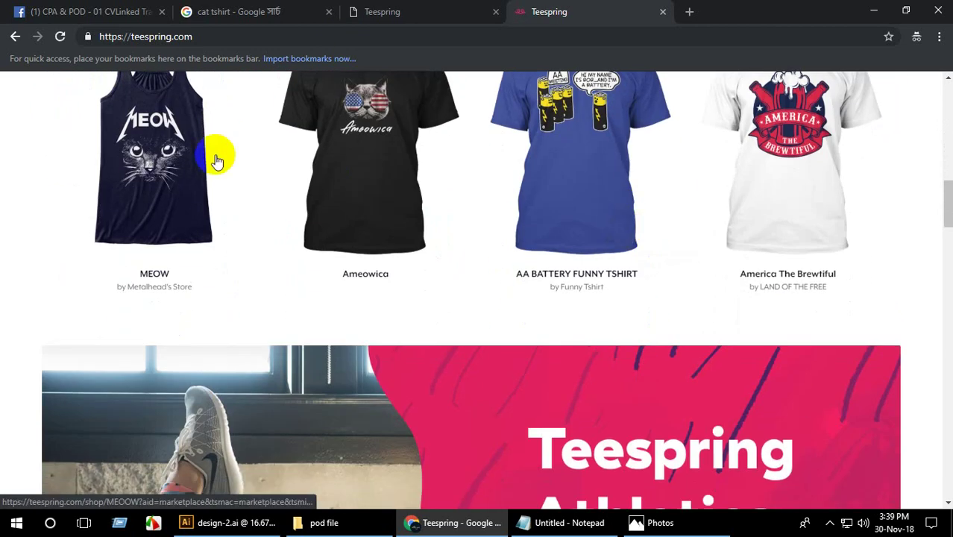
pyautogui.click(179, 156)
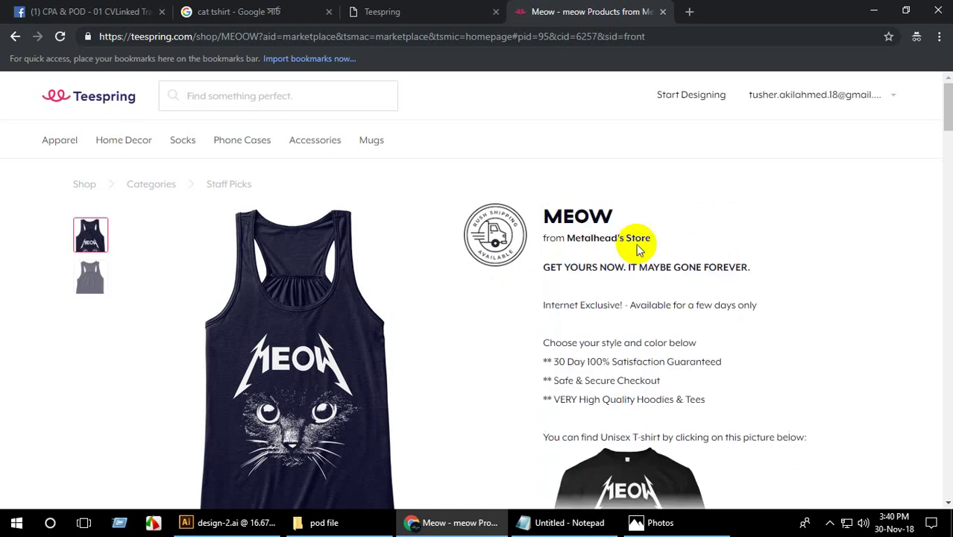
# Browse the MEOW tank top page and open Metalhead's Store in a new tab.
pyautogui.moveTo(319, 203)
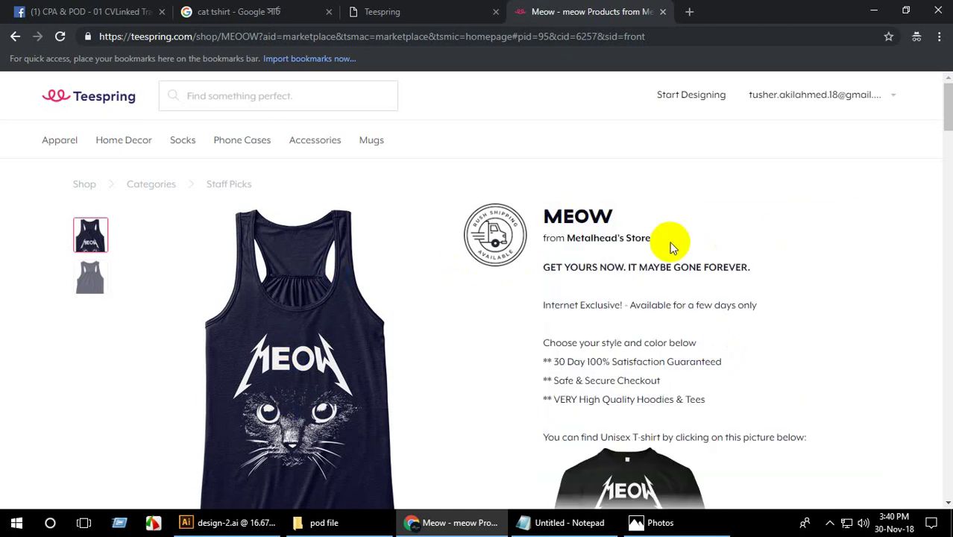
pyautogui.scroll(-2, 457, 320)
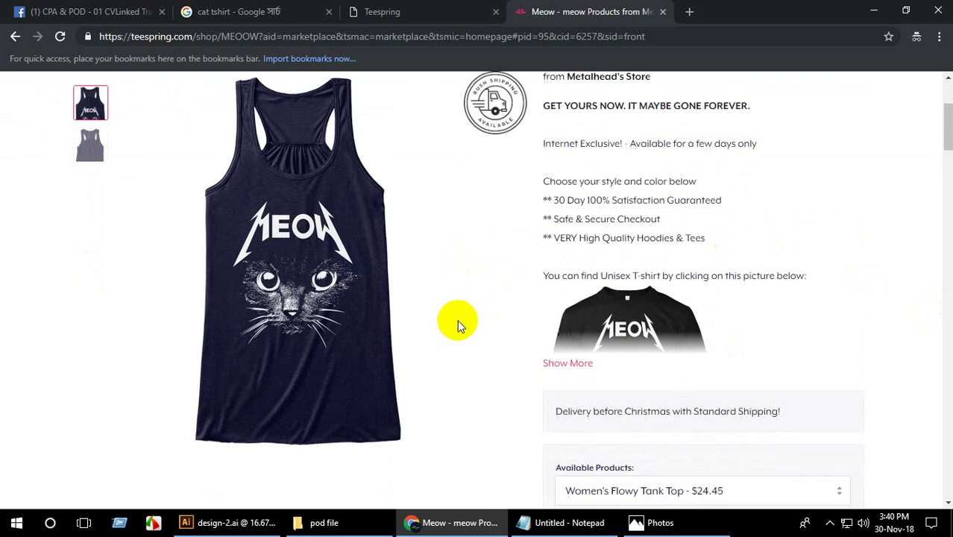
pyautogui.moveTo(319, 160)
pyautogui.scroll(-15, 335, 263)
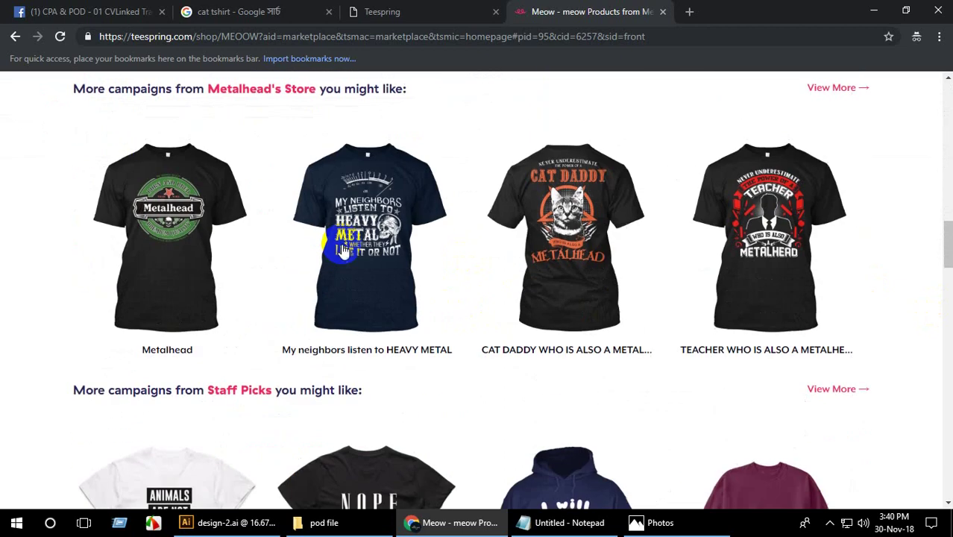
pyautogui.scroll(4, 341, 249)
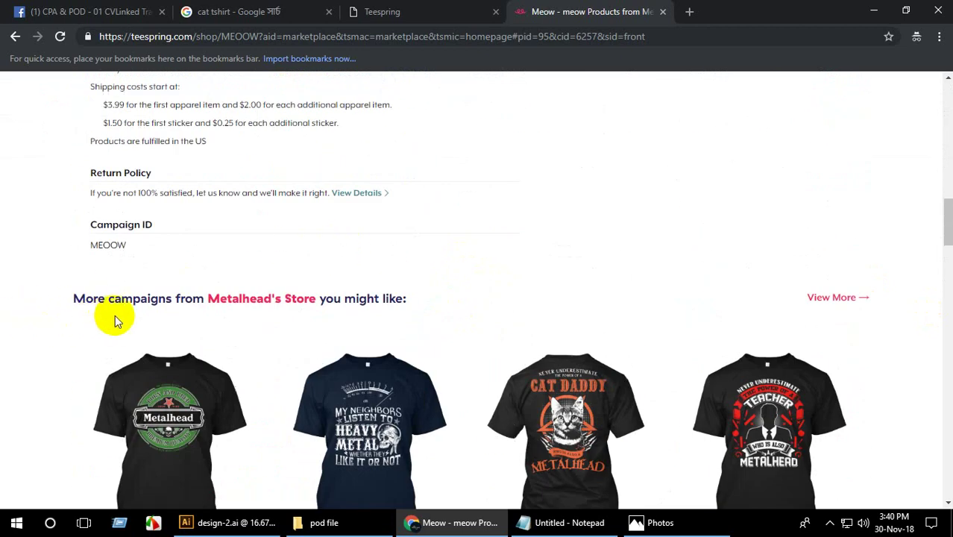
pyautogui.scroll(10, 451, 311)
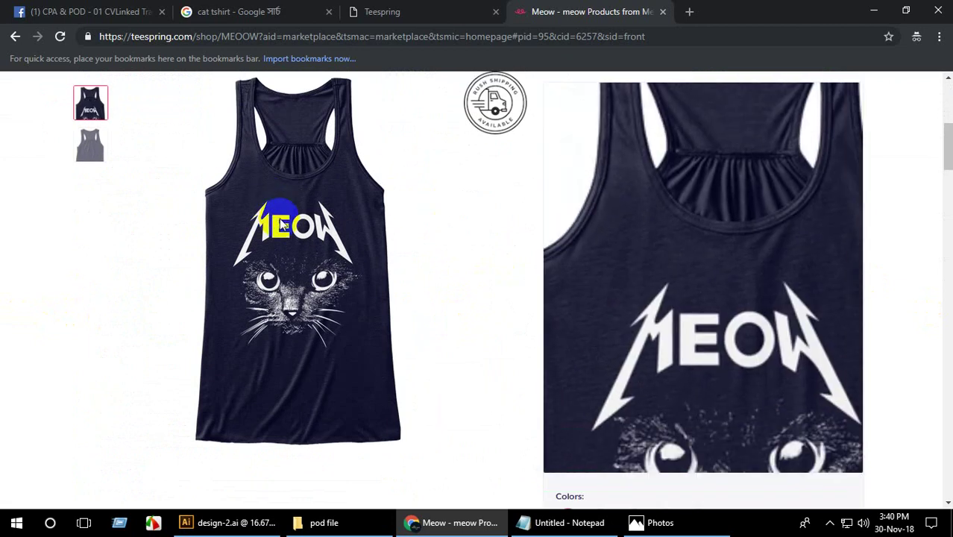
pyautogui.scroll(-3, 375, 302)
pyautogui.scroll(-4, 376, 294)
pyautogui.scroll(6, 433, 316)
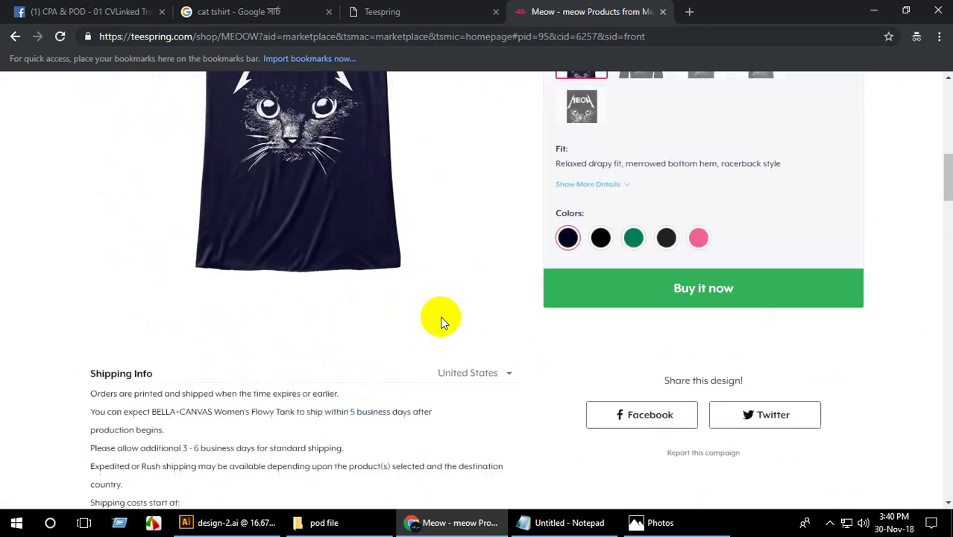
pyautogui.scroll(-6, 322, 221)
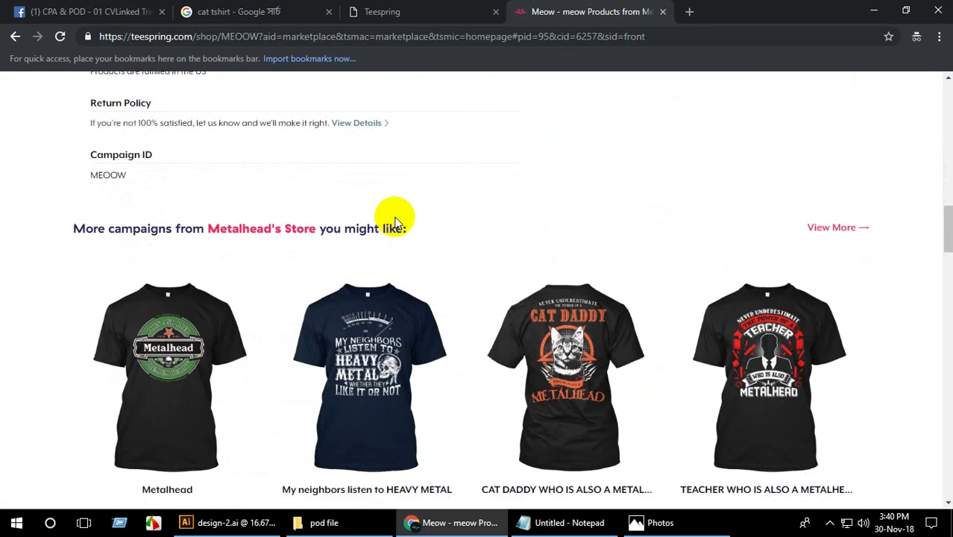
pyautogui.rightClick(256, 232)
pyautogui.click(335, 239)
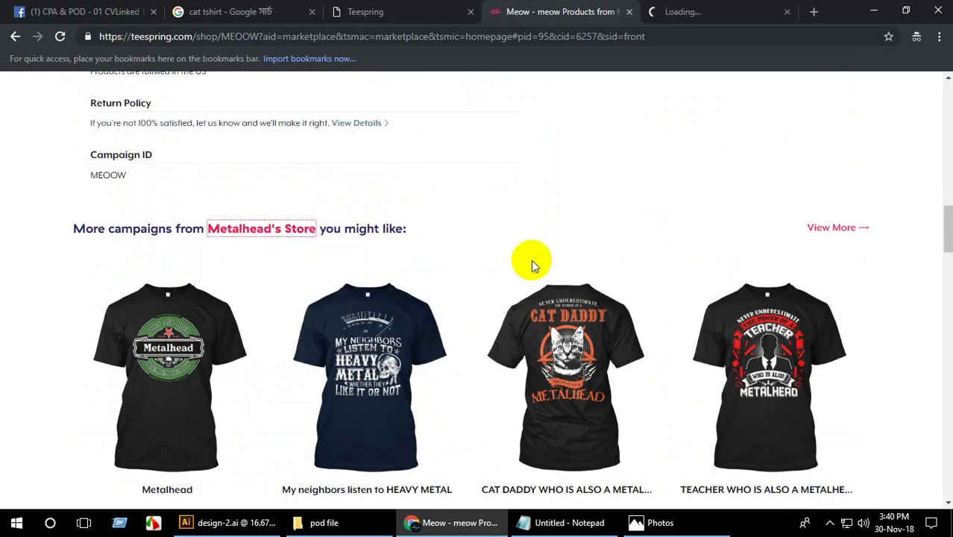
# Open Metalhead's Store in another new tab from the link near the top.
pyautogui.scroll(8, 532, 264)
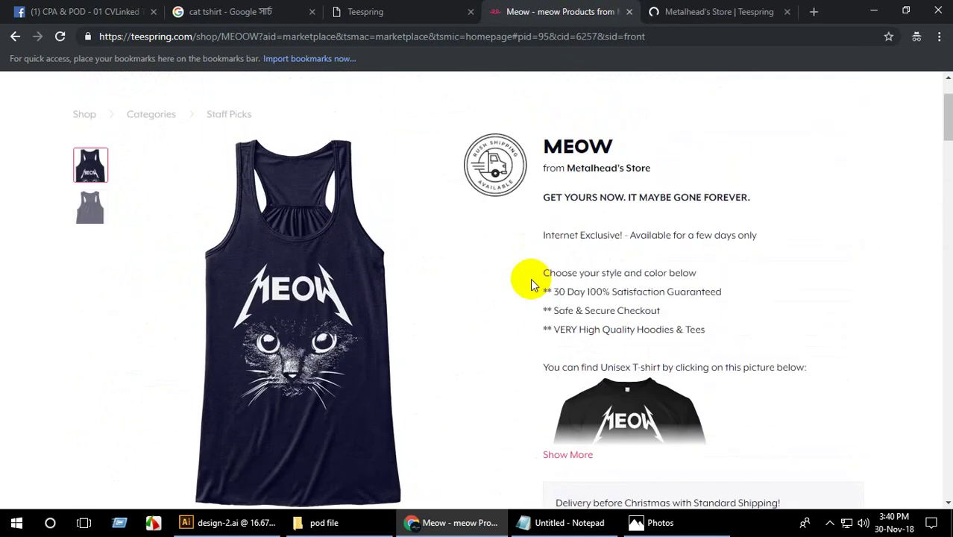
pyautogui.rightClick(616, 172)
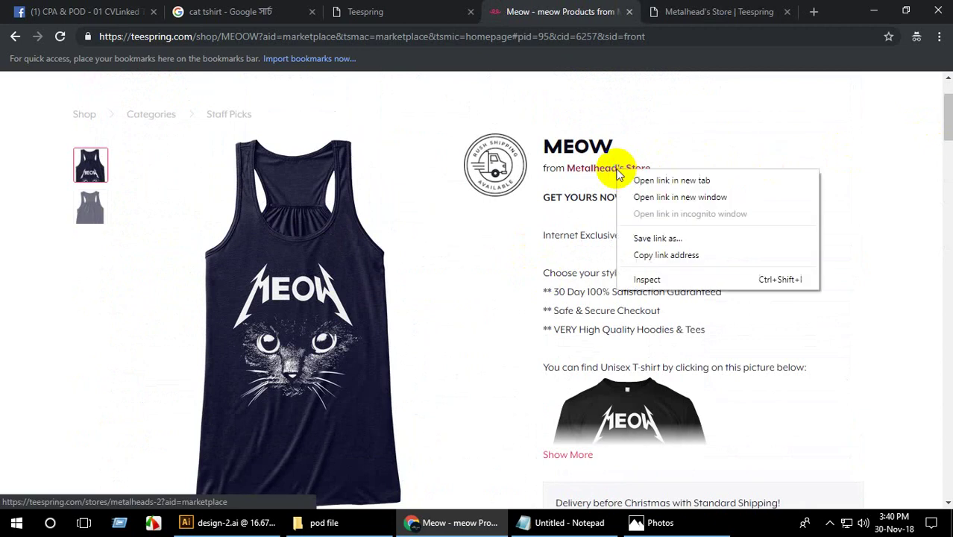
pyautogui.click(667, 180)
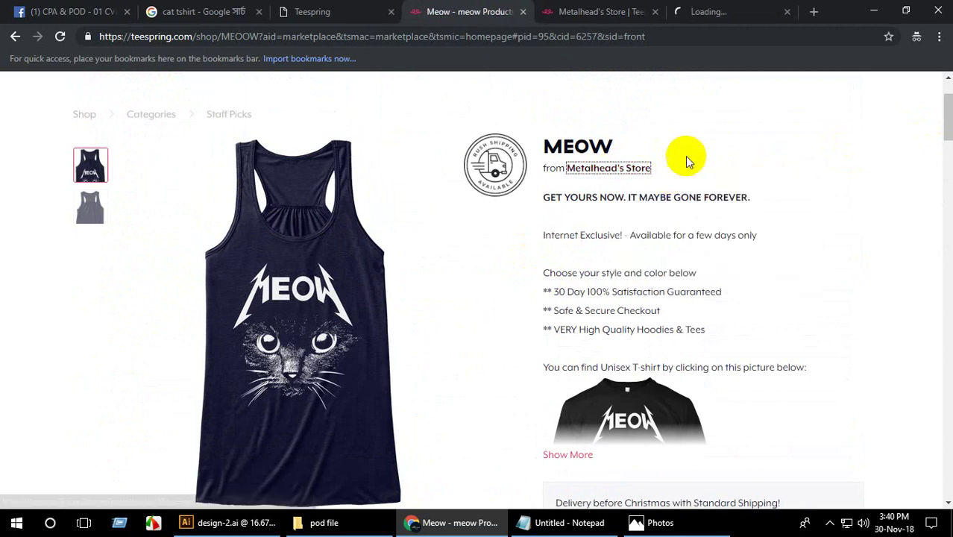
# Switch to Metalhead's Store and go to page 2 of its products.
pyautogui.click(583, 13)
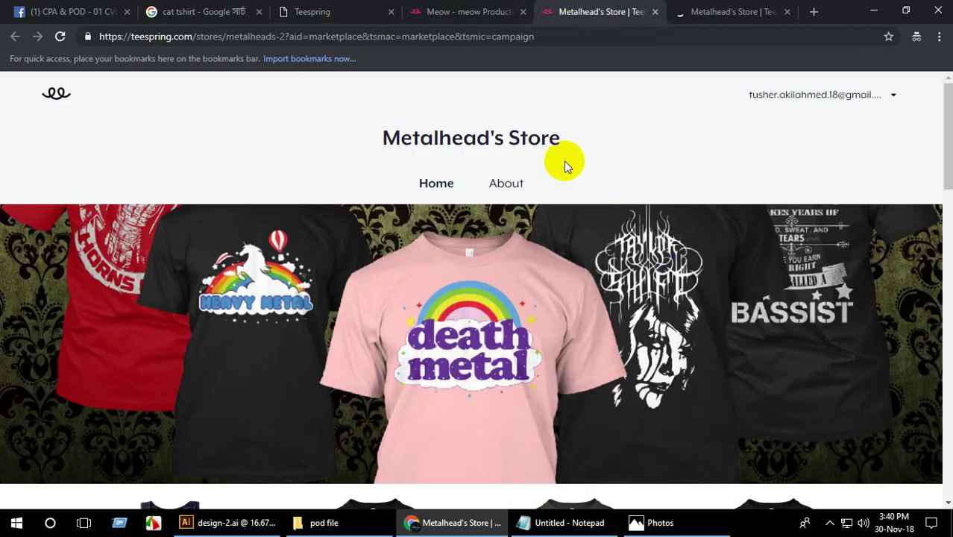
pyautogui.scroll(-2, 548, 223)
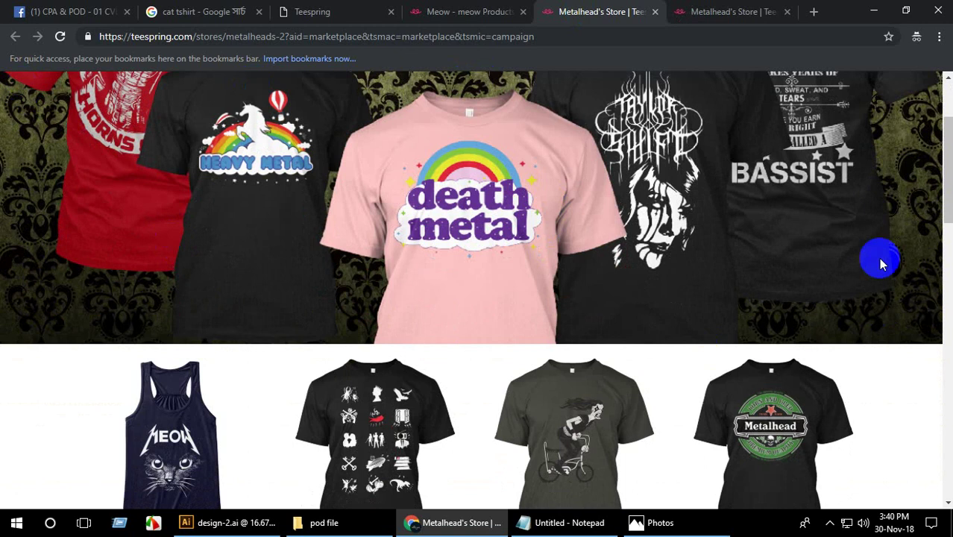
pyautogui.scroll(1, 899, 242)
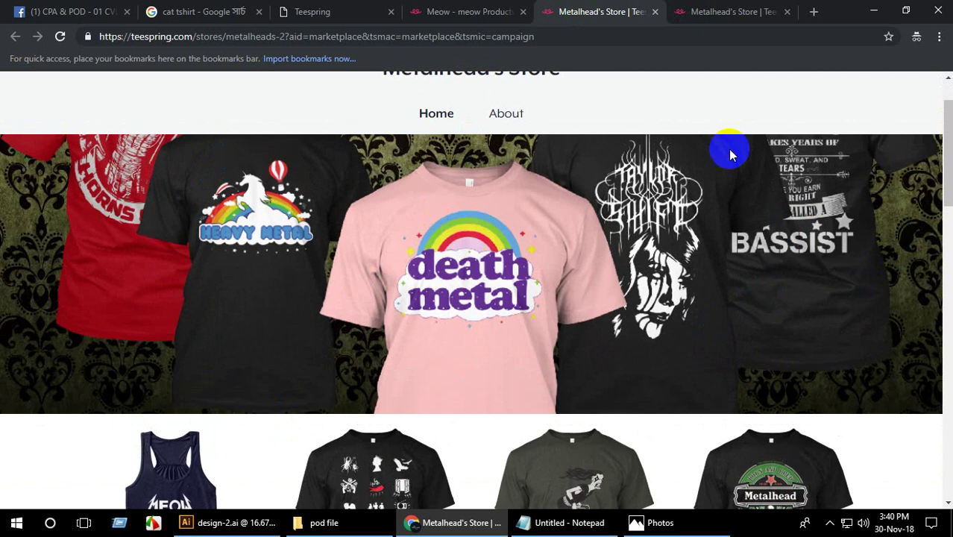
pyautogui.scroll(1, 576, 274)
pyautogui.scroll(-10, 576, 276)
pyautogui.scroll(-7, 579, 281)
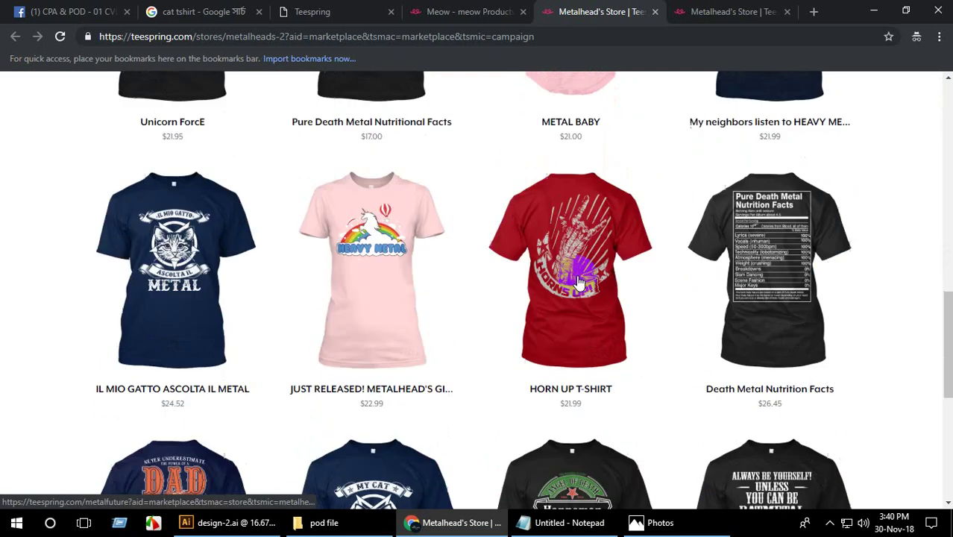
pyautogui.scroll(2, 436, 304)
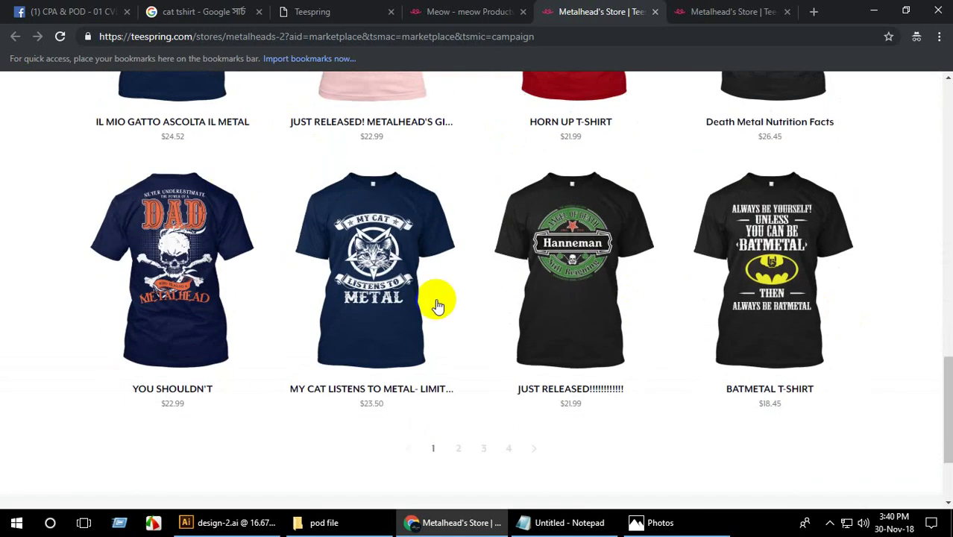
pyautogui.scroll(-2, 666, 287)
pyautogui.click(457, 326)
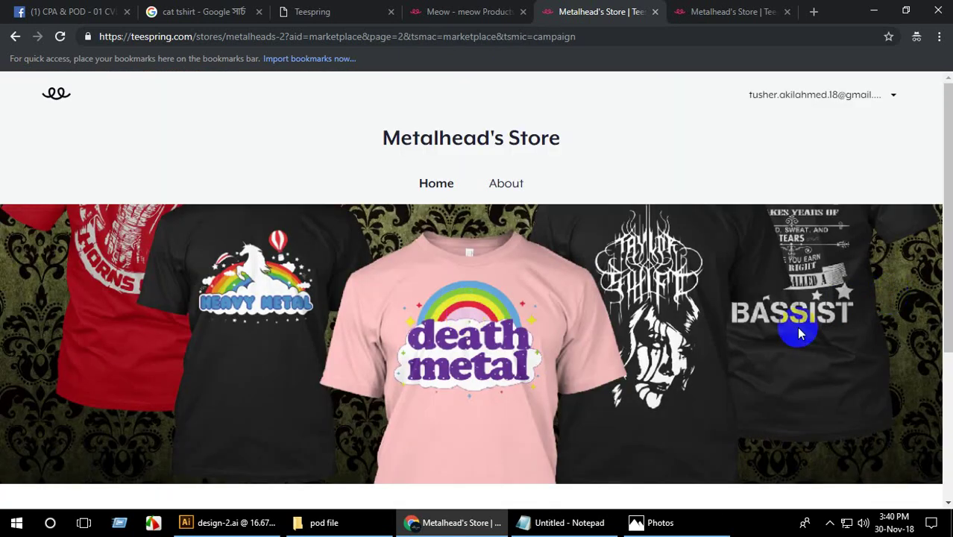
# Browse the second product page and open the account dropdown of dashboard sections.
pyautogui.scroll(-3, 799, 328)
pyautogui.scroll(3, 800, 329)
pyautogui.scroll(1, 801, 329)
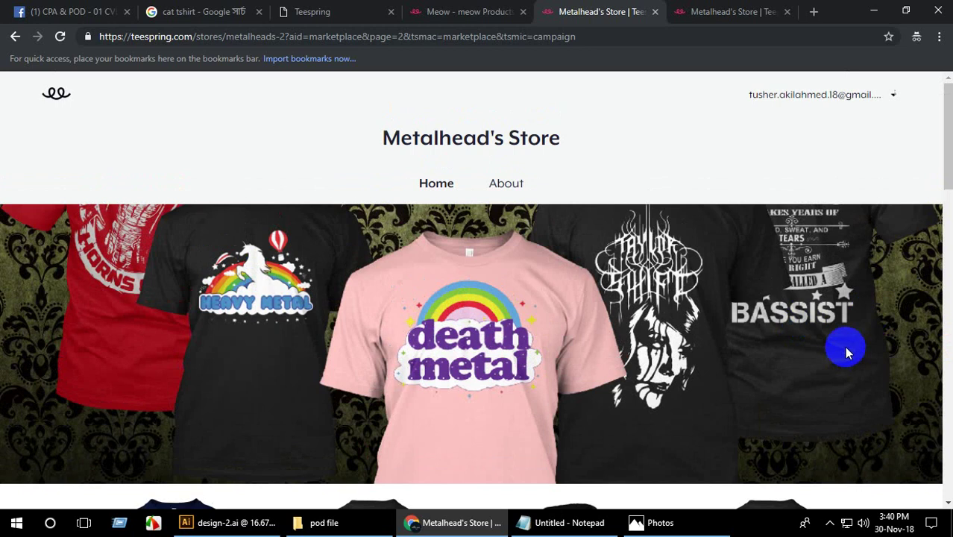
pyautogui.scroll(-3, 846, 351)
pyautogui.scroll(3, 846, 351)
pyautogui.click(861, 96)
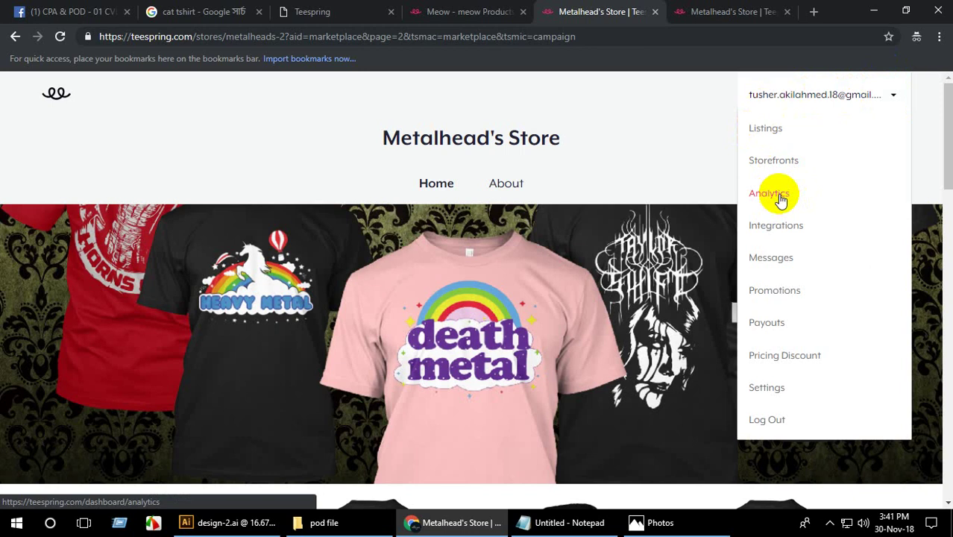
# Open the Analytics overview and switch the chart to Views.
pyautogui.click(777, 197)
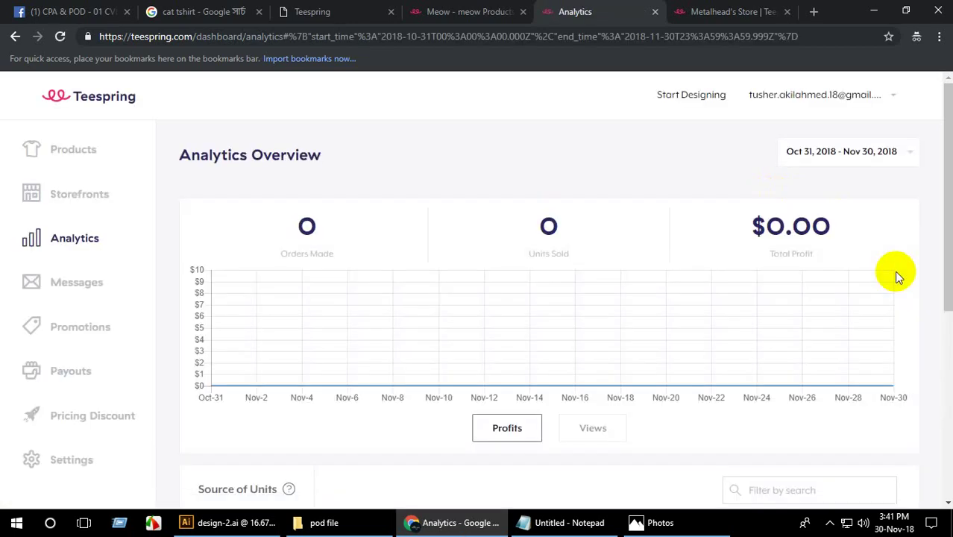
pyautogui.scroll(-5, 897, 276)
pyautogui.scroll(5, 895, 274)
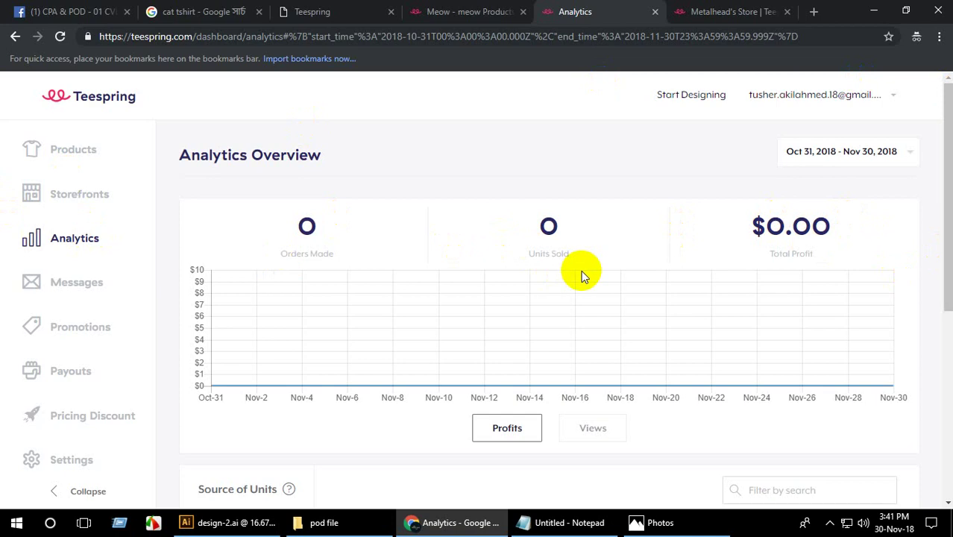
pyautogui.scroll(-3, 580, 270)
pyautogui.click(594, 220)
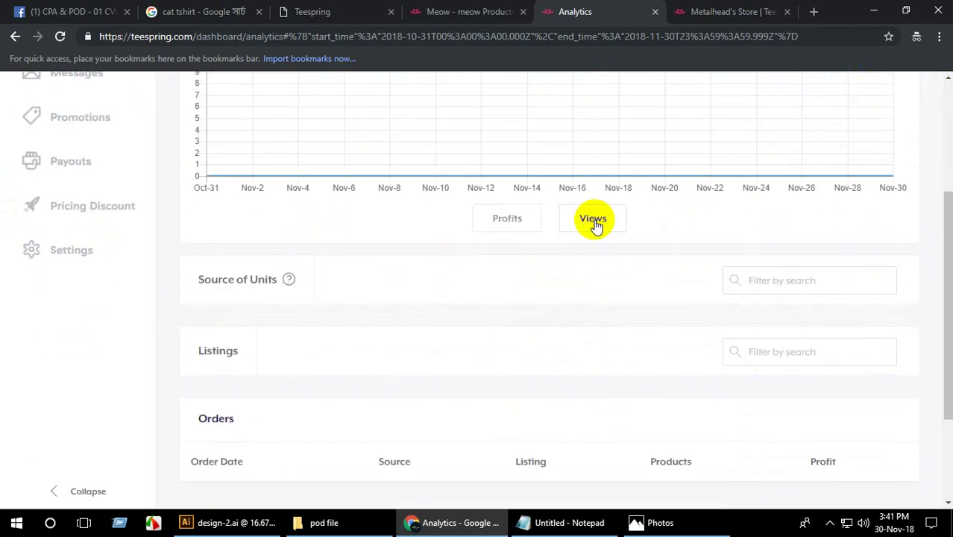
# Expand the Source of Units breakdown, review it, and reopen the account dropdown.
pyautogui.scroll(-1, 339, 356)
pyautogui.scroll(-1, 340, 356)
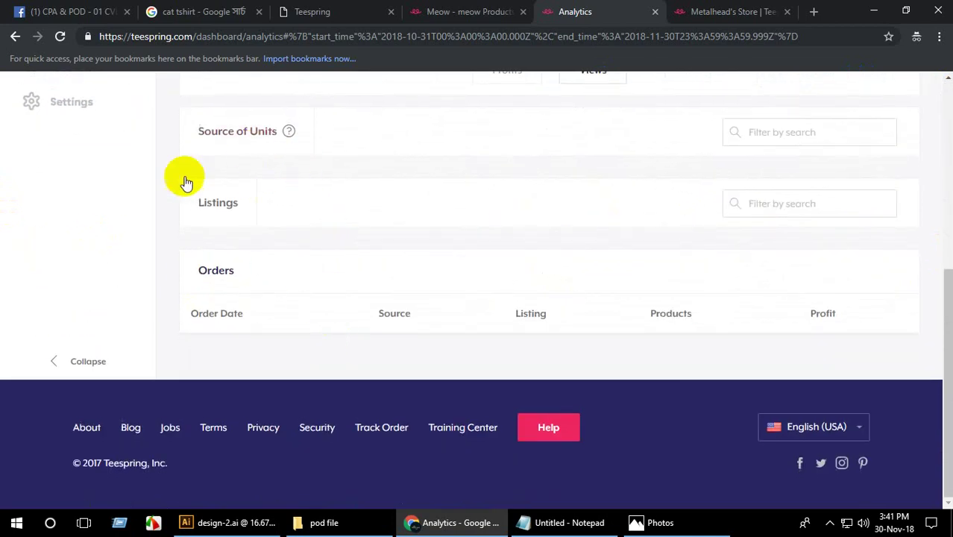
pyautogui.click(236, 138)
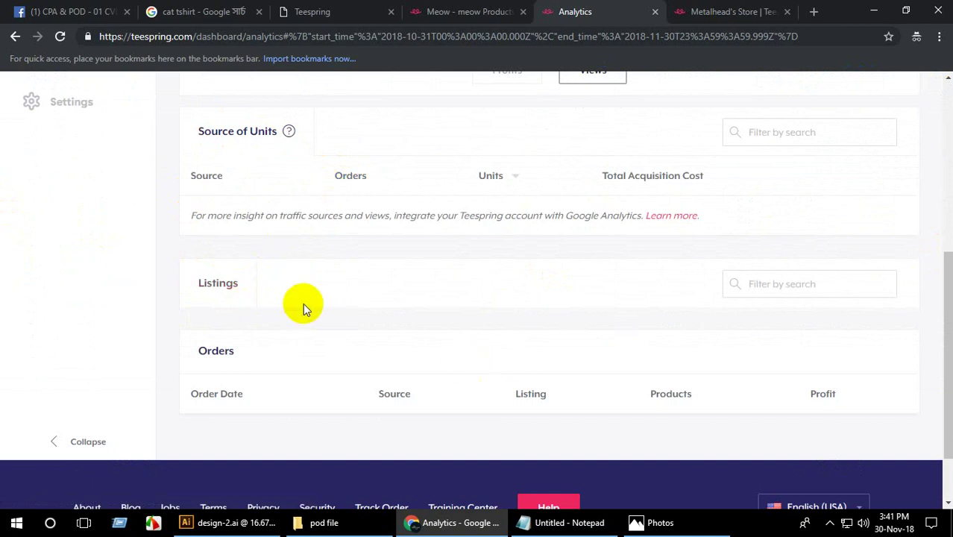
pyautogui.scroll(3, 599, 305)
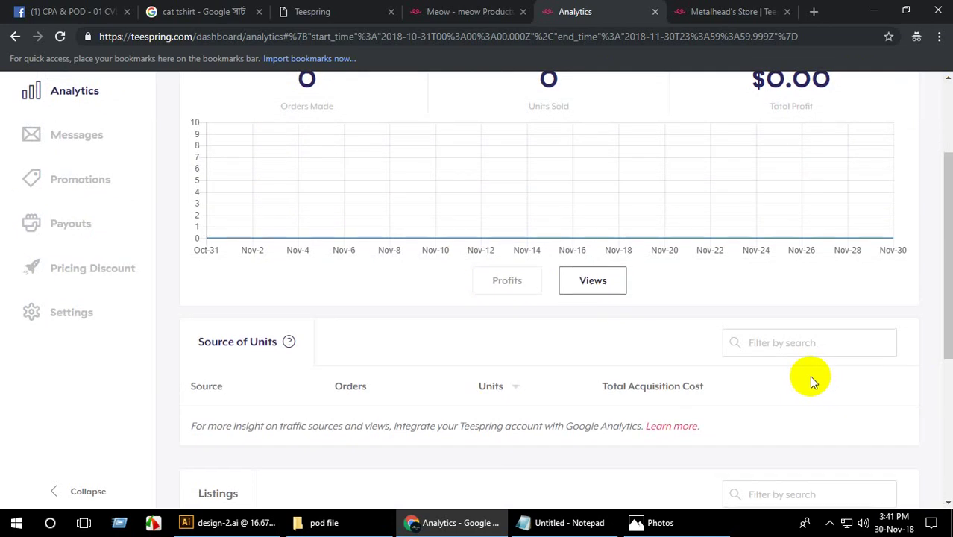
pyautogui.scroll(2, 811, 381)
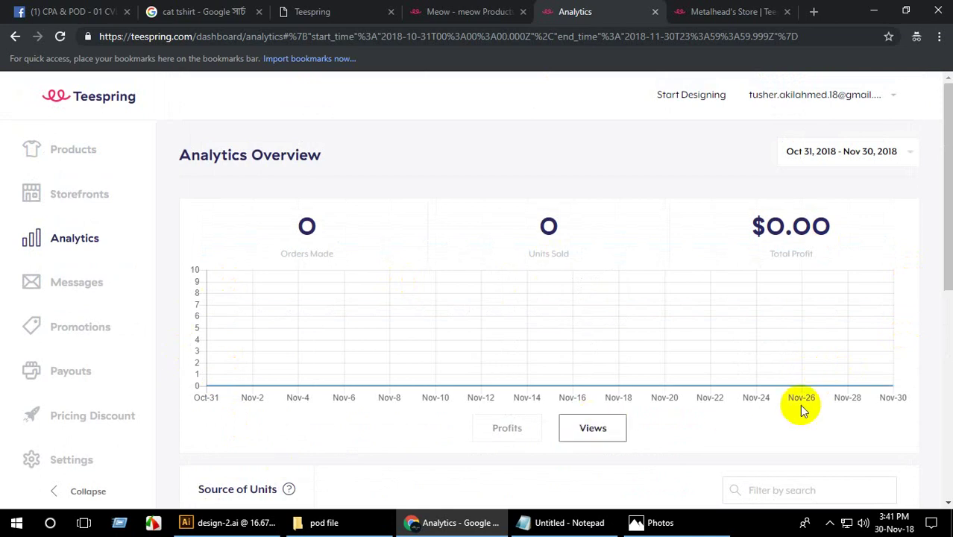
pyautogui.scroll(-2, 801, 407)
pyautogui.scroll(2, 801, 406)
pyautogui.scroll(-3, 799, 404)
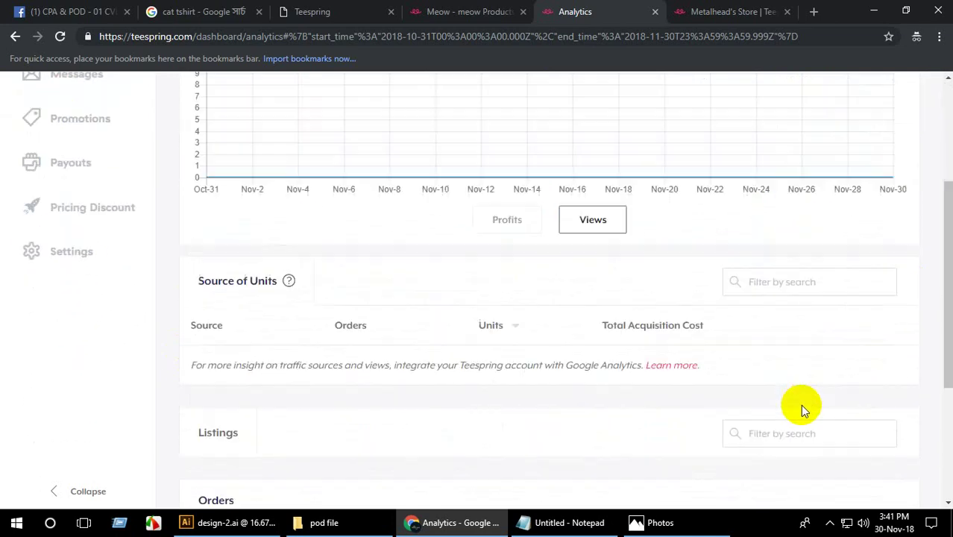
pyautogui.scroll(3, 857, 368)
pyautogui.click(854, 95)
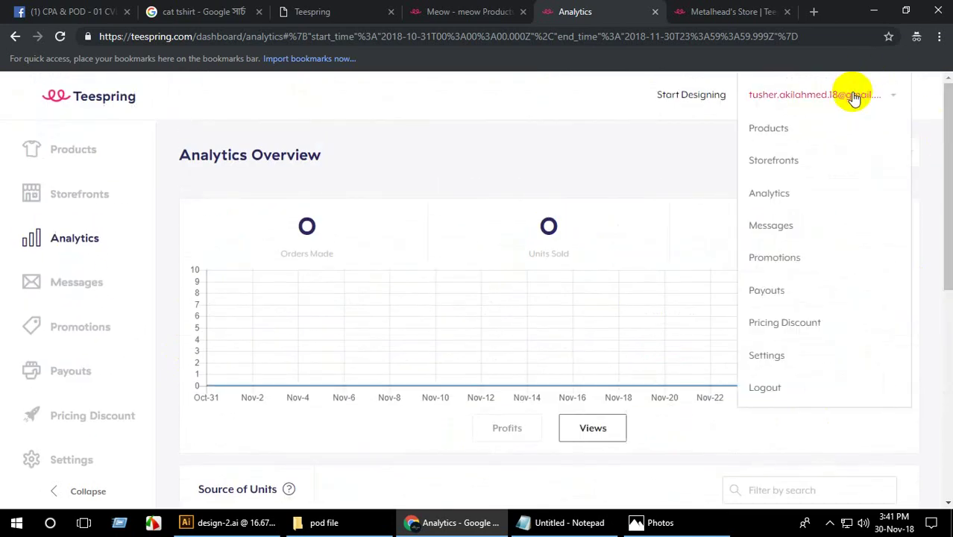
# Open Promotions in a new tab and inspect the promo form, keeping Discount as type.
pyautogui.rightClick(776, 259)
pyautogui.click(805, 273)
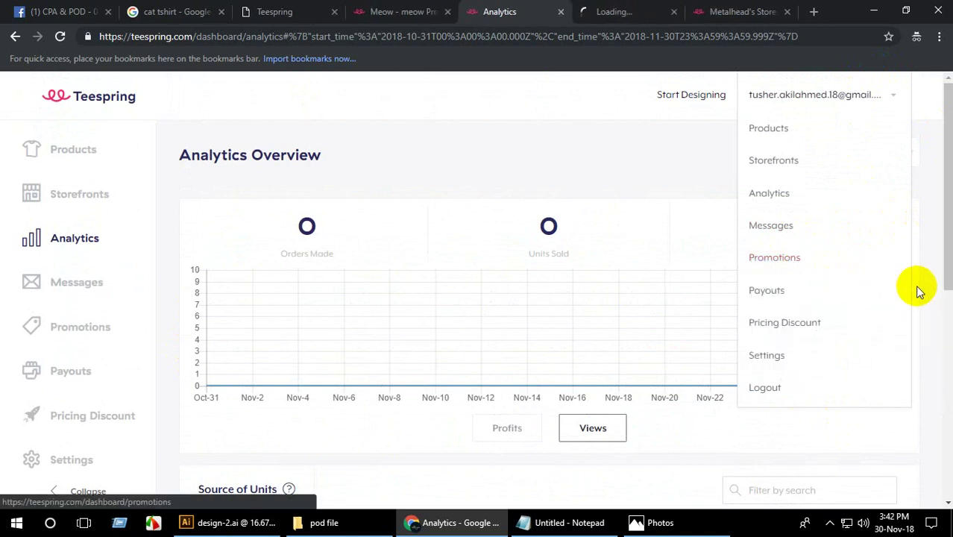
pyautogui.click(606, 12)
pyautogui.scroll(-2, 536, 292)
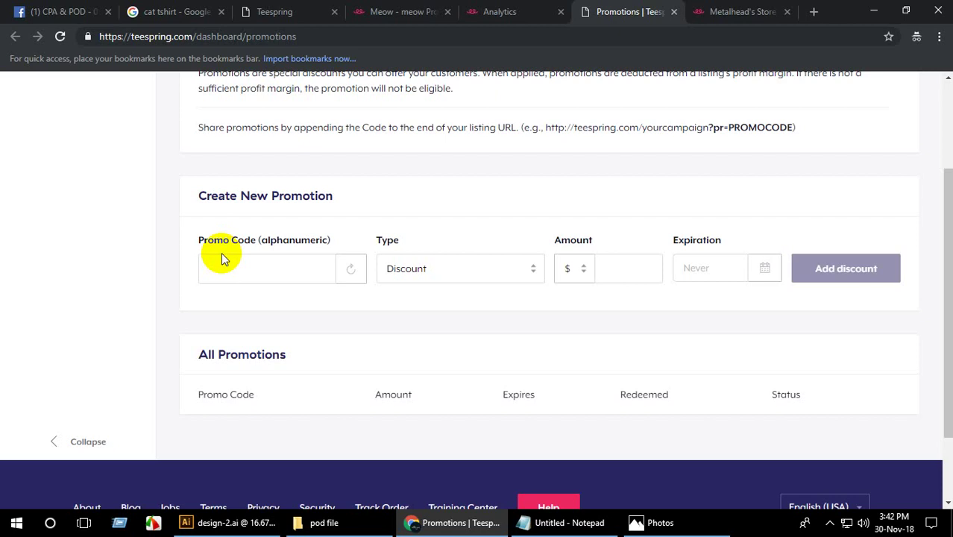
pyautogui.click(289, 266)
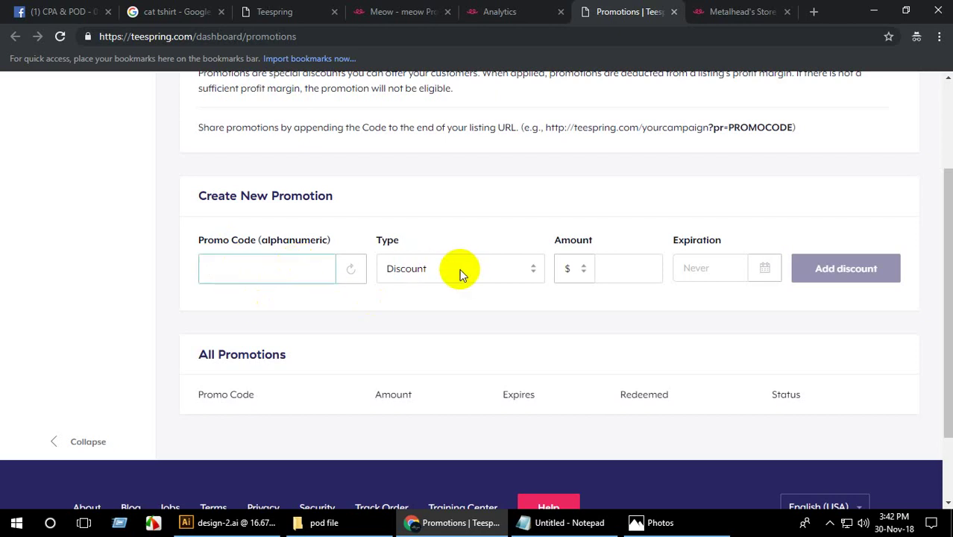
pyautogui.click(459, 272)
pyautogui.click(272, 269)
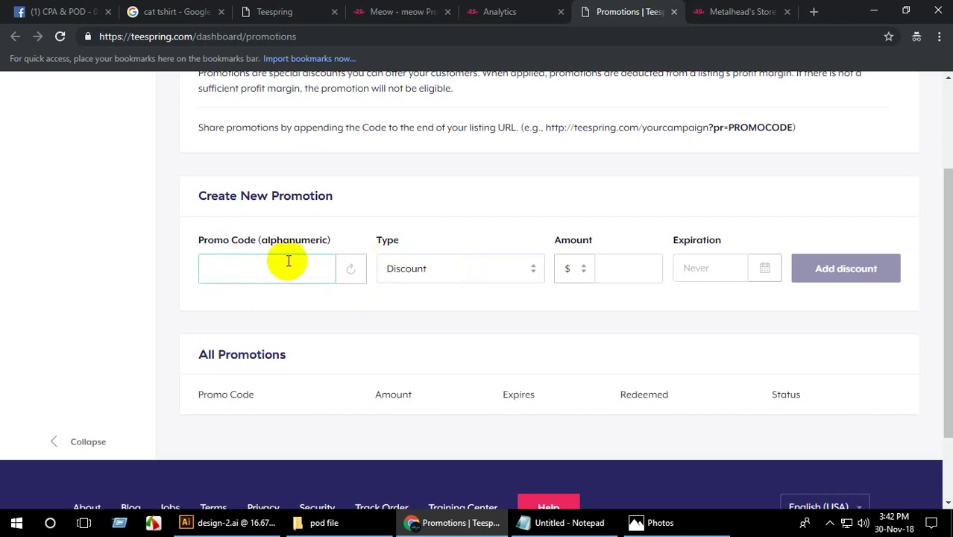
pyautogui.click(481, 270)
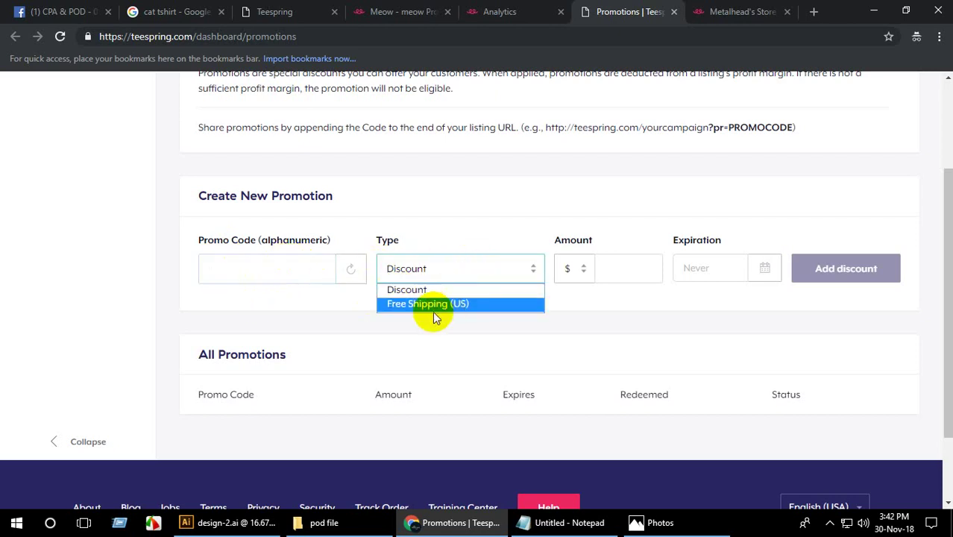
pyautogui.click(453, 267)
pyautogui.click(622, 268)
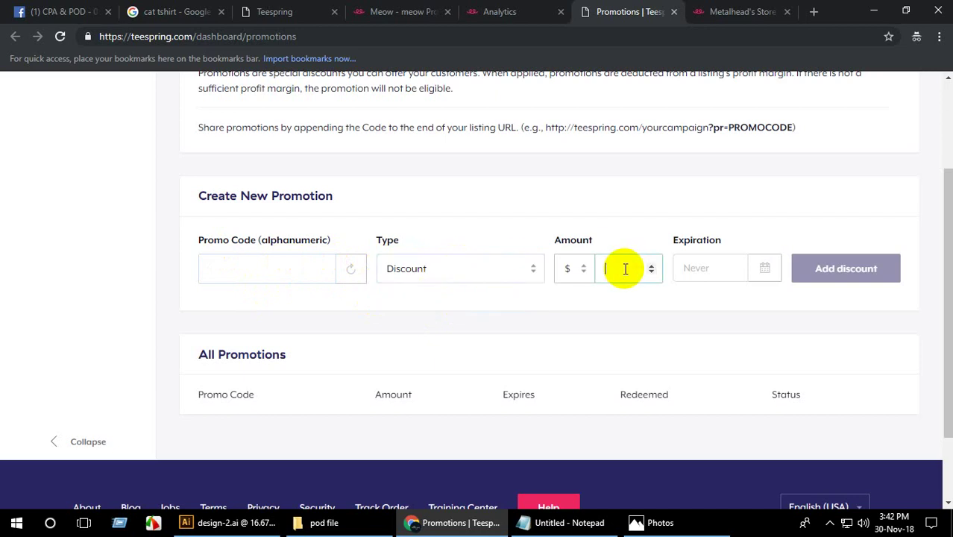
pyautogui.scroll(2, 638, 366)
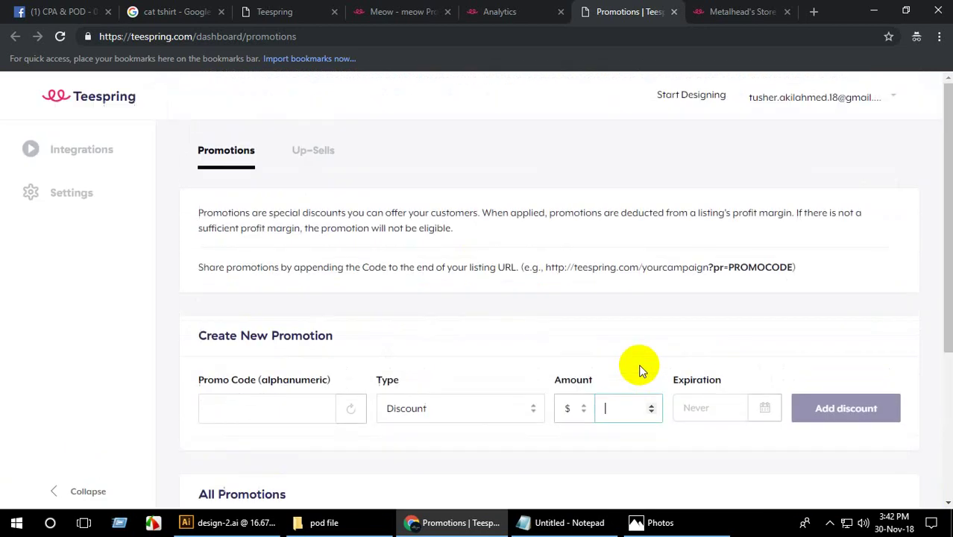
# Open the Payouts page in a new tab and view it, then reopen the account menu.
pyautogui.click(841, 99)
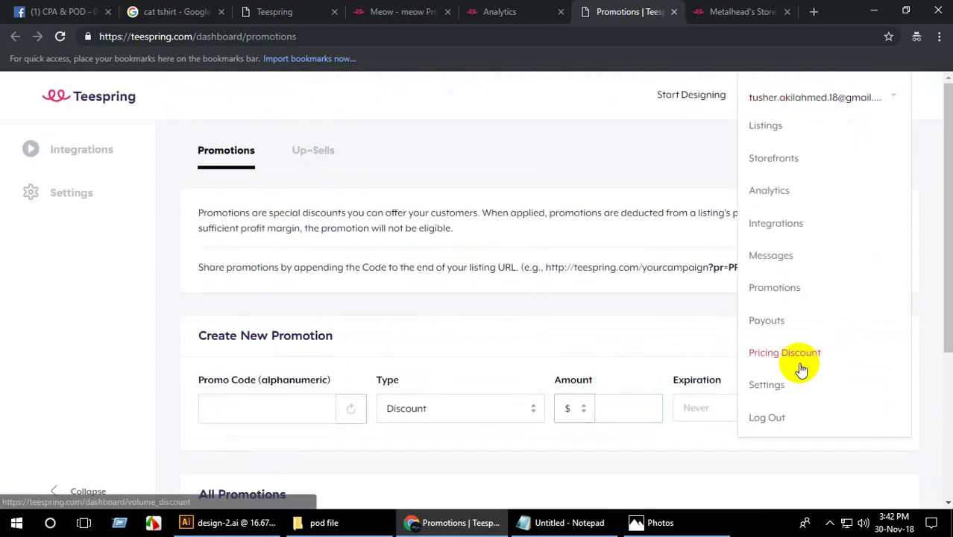
pyautogui.rightClick(772, 326)
pyautogui.click(812, 328)
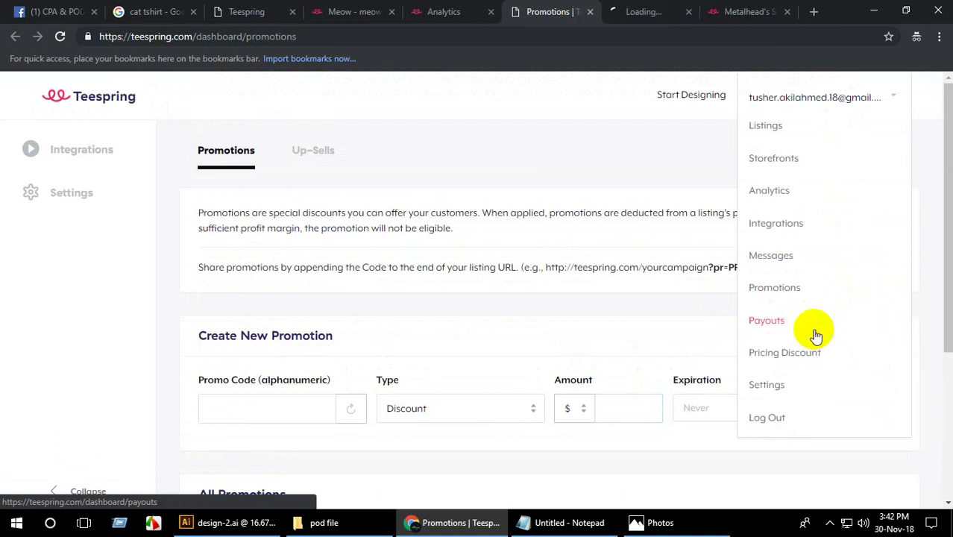
pyautogui.click(639, 11)
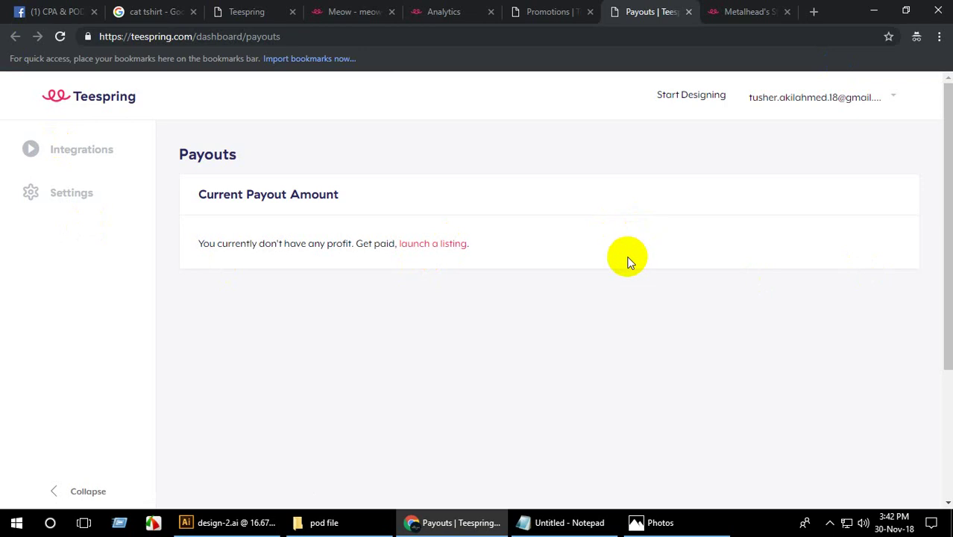
pyautogui.click(826, 98)
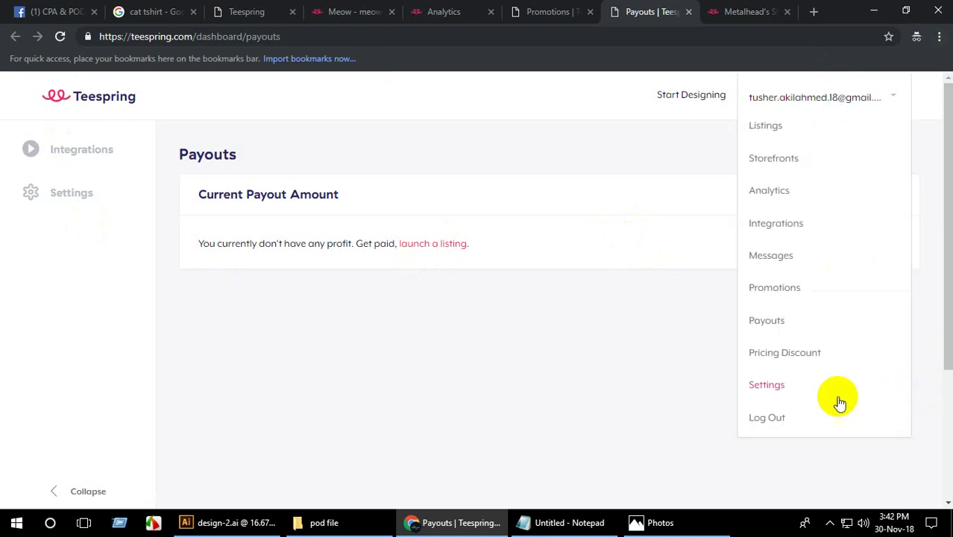
# Open account Settings and enter the seller's full name as the Public name.
pyautogui.click(768, 384)
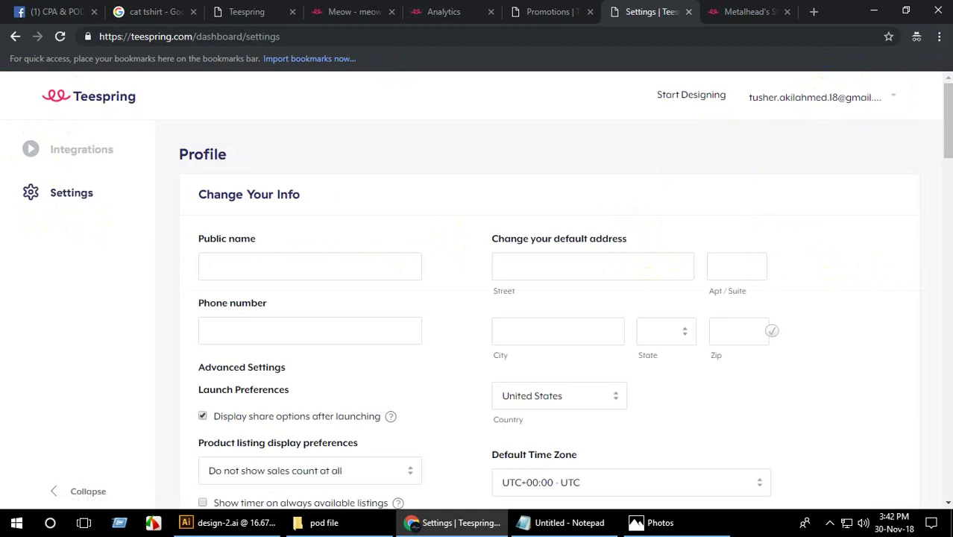
pyautogui.scroll(-3, 511, 271)
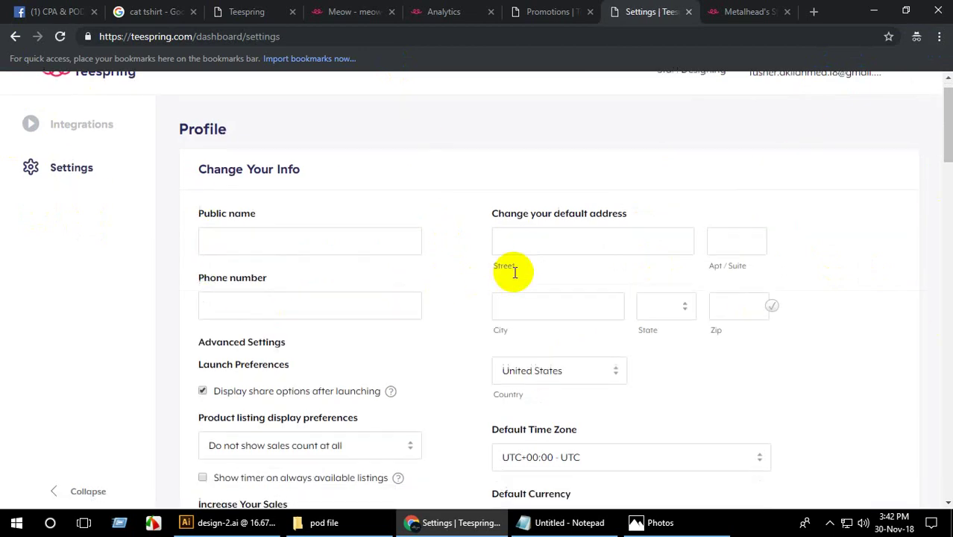
pyautogui.scroll(3, 536, 309)
pyautogui.click(334, 262)
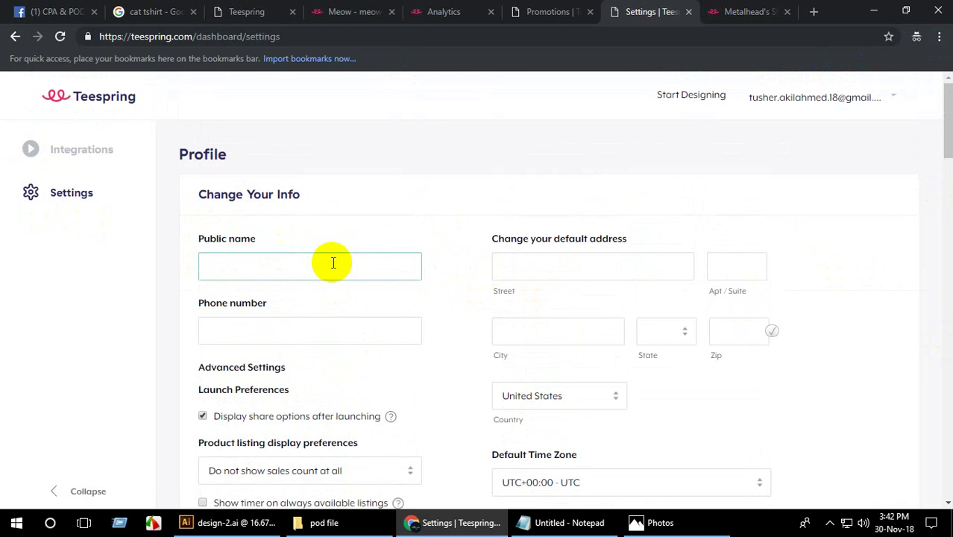
# Visit the street address and phone number fields, then open the Default Time Zone list.
pyautogui.click(568, 260)
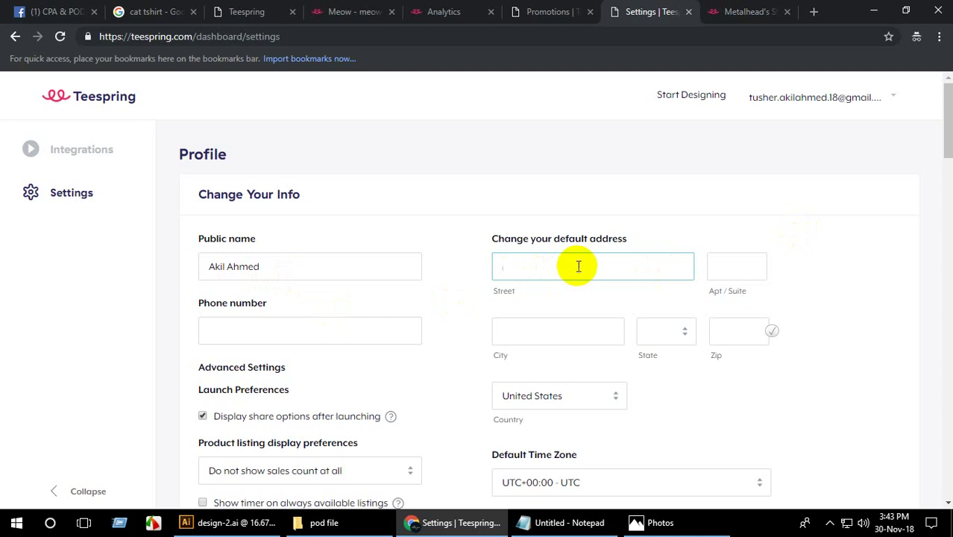
pyautogui.click(281, 319)
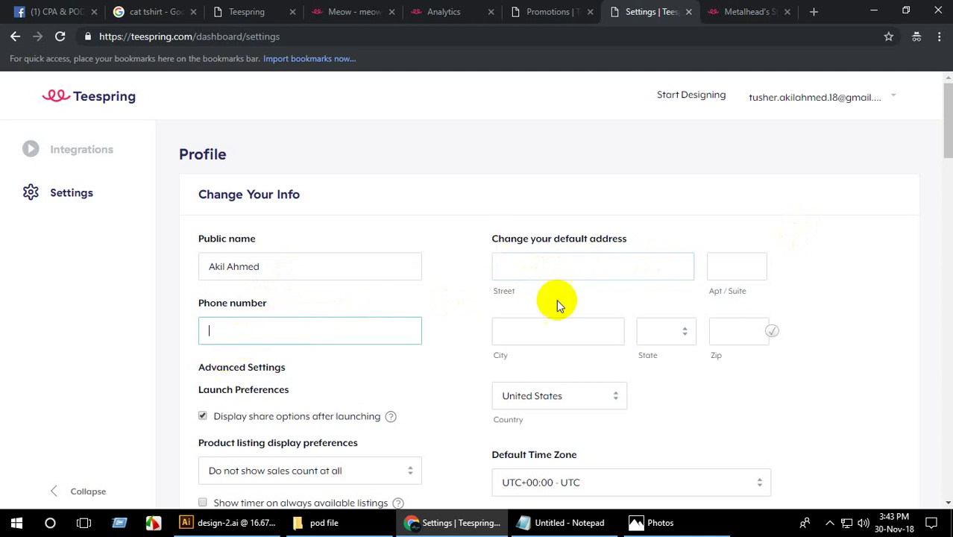
pyautogui.scroll(-1, 364, 387)
pyautogui.scroll(-3, 363, 387)
pyautogui.click(679, 207)
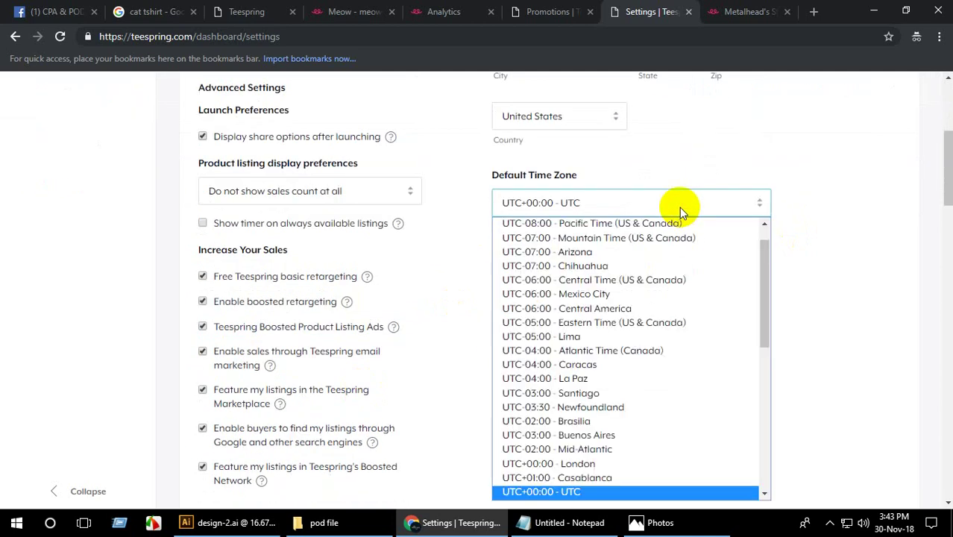
# Leave the time zone at UTC+00:00, review the Settings page, and open the account menu.
pyautogui.click(667, 203)
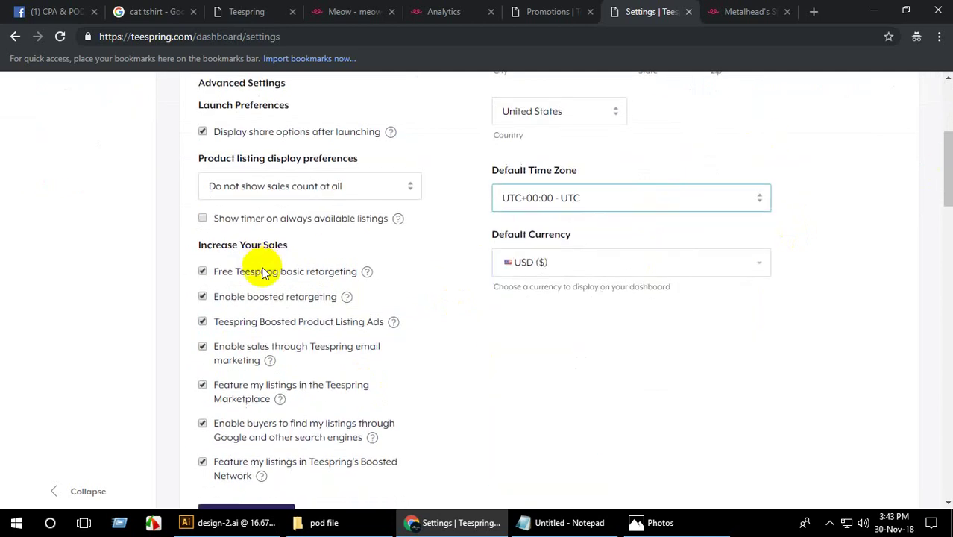
pyautogui.scroll(-5, 255, 265)
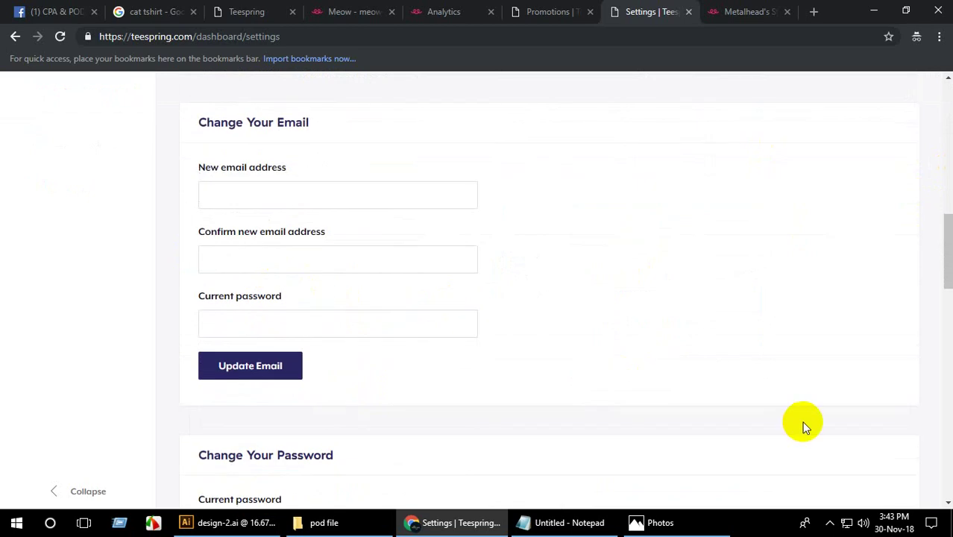
pyautogui.scroll(6, 641, 403)
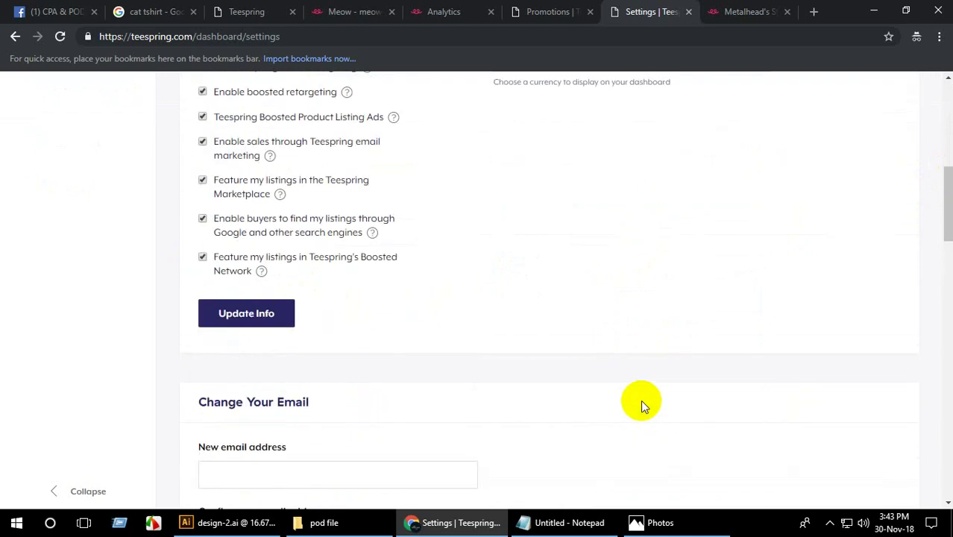
pyautogui.scroll(3, 640, 402)
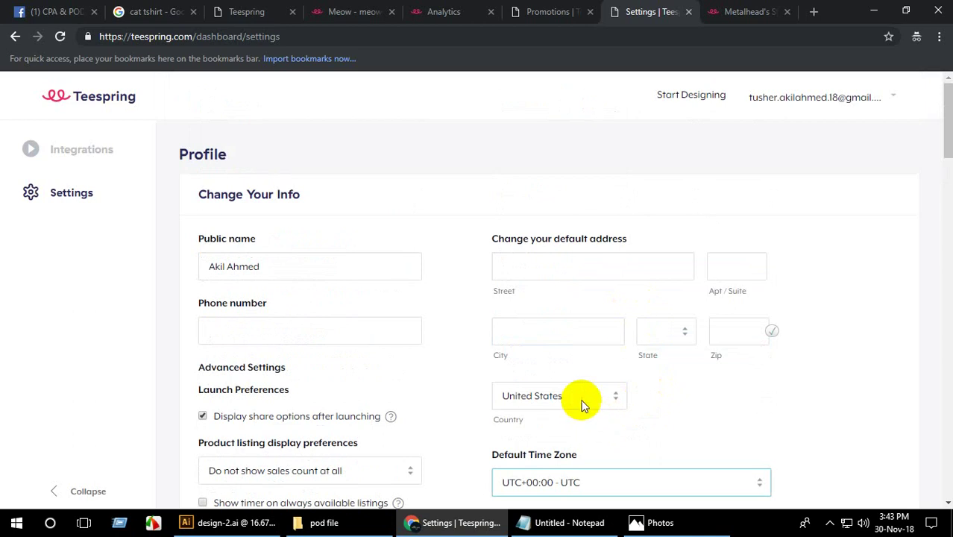
pyautogui.scroll(-15, 818, 373)
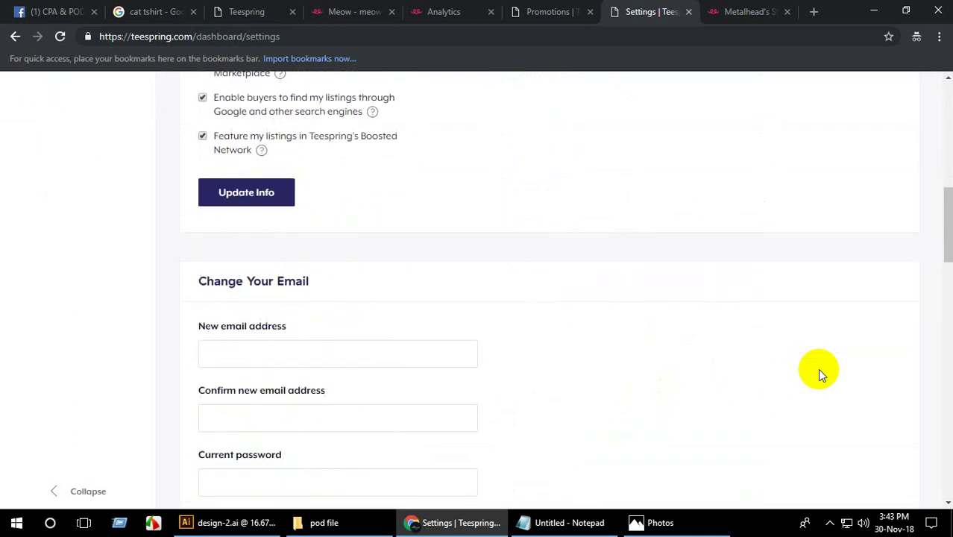
pyautogui.scroll(-8, 819, 372)
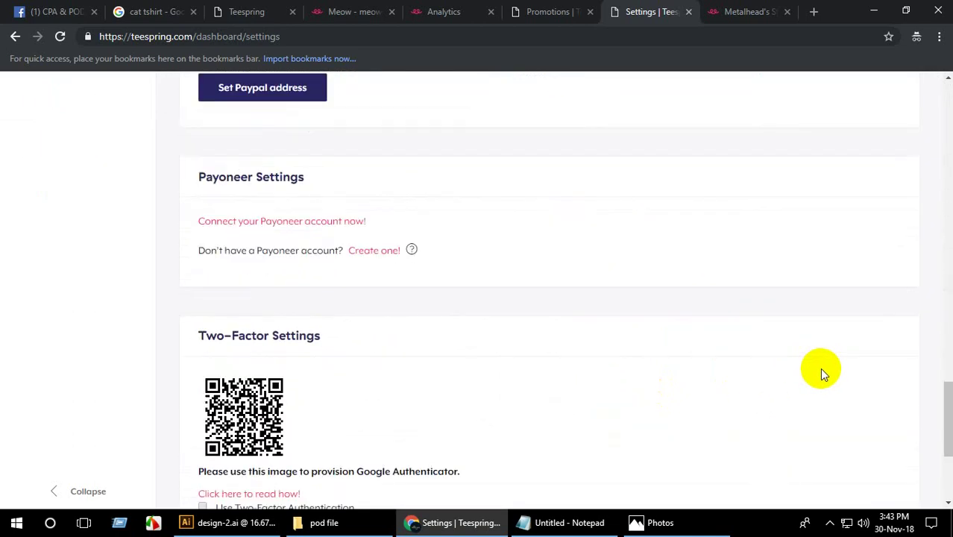
pyautogui.scroll(1, 819, 367)
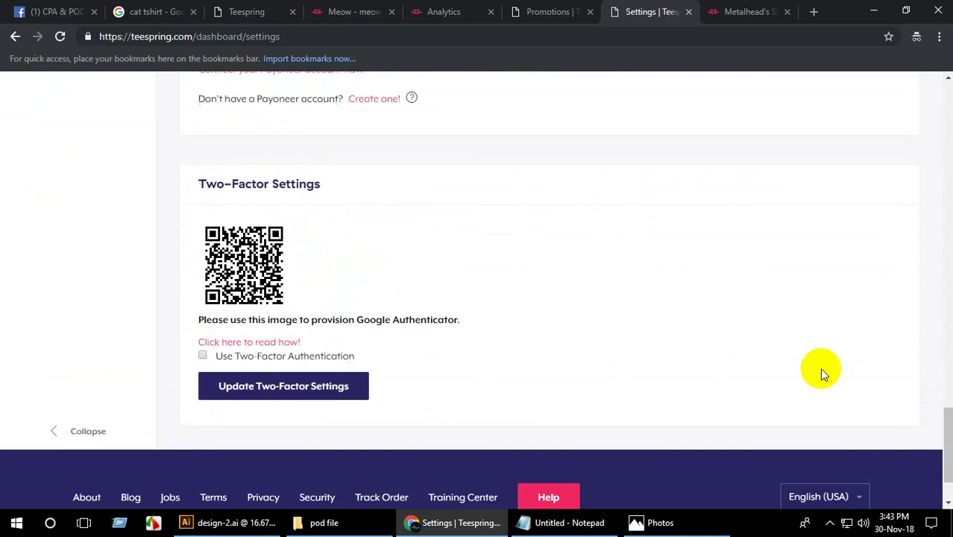
pyautogui.scroll(-2, 671, 346)
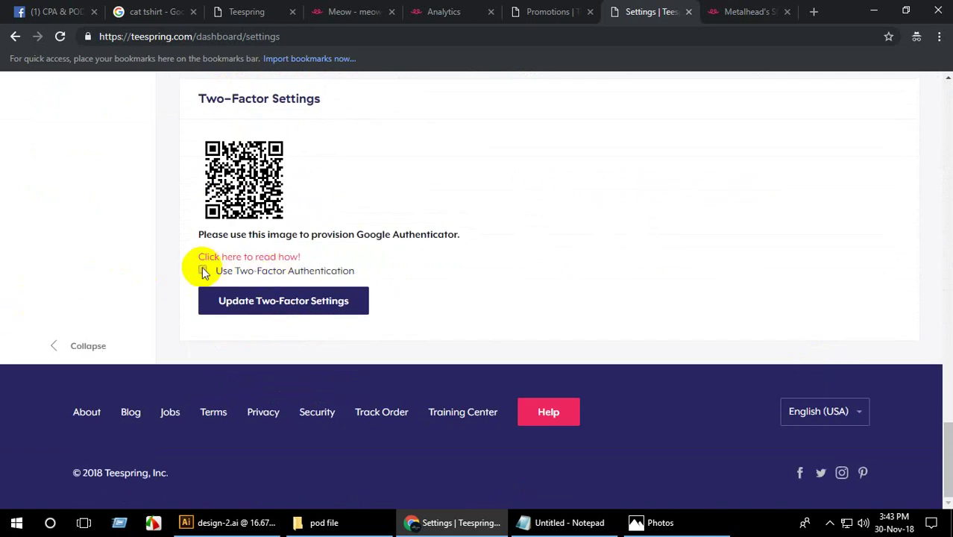
pyautogui.scroll(10, 685, 333)
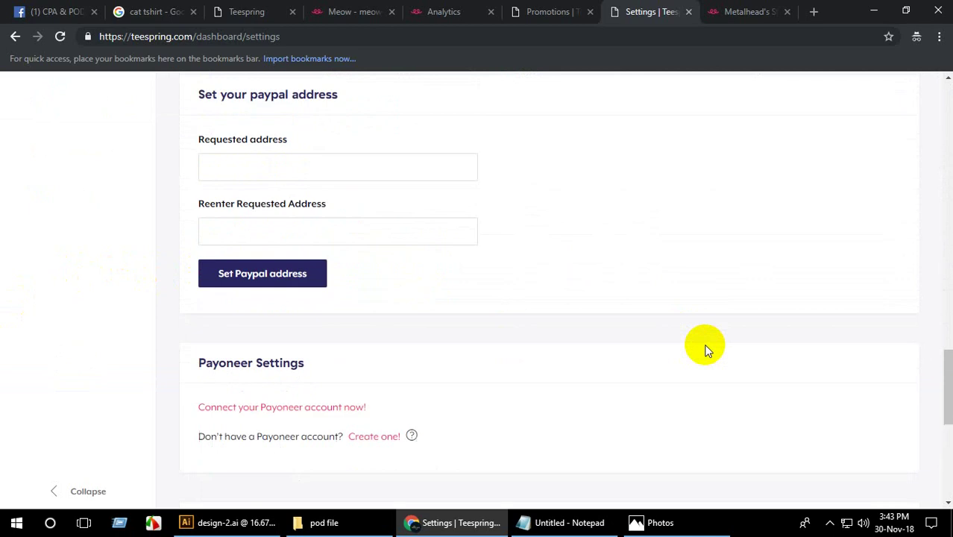
pyautogui.scroll(2, 707, 351)
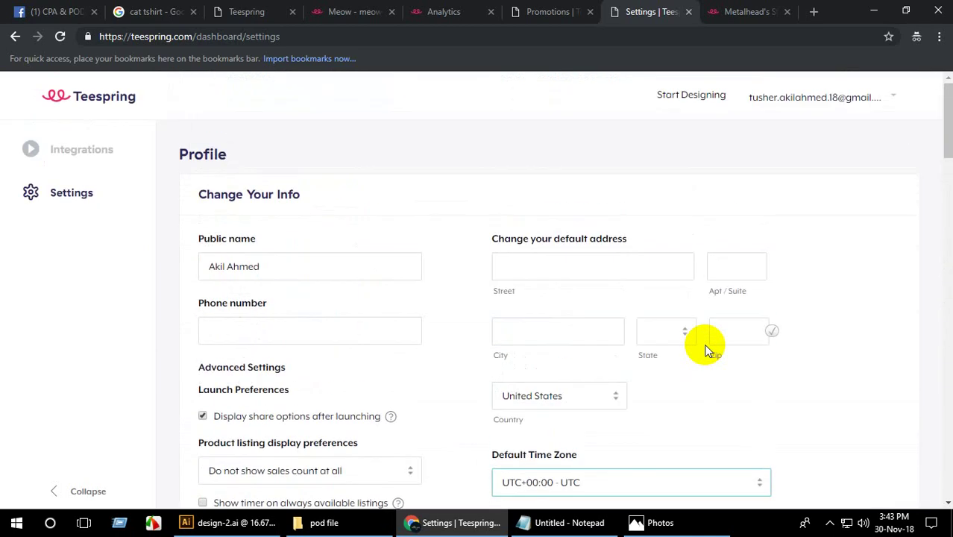
pyautogui.click(839, 103)
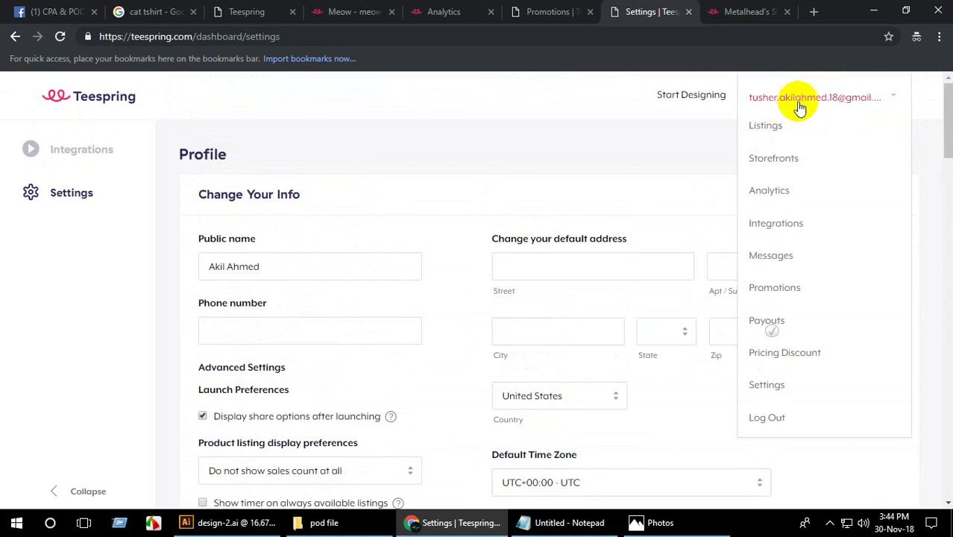
pyautogui.click(436, 142)
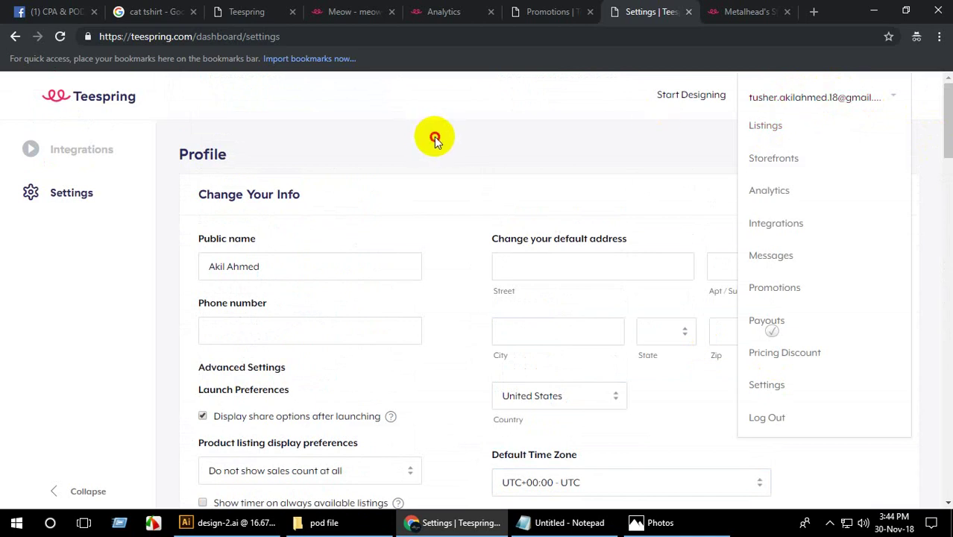
# Return to Illustrator and select the finished blue sweater pattern artwork.
pyautogui.click(228, 522)
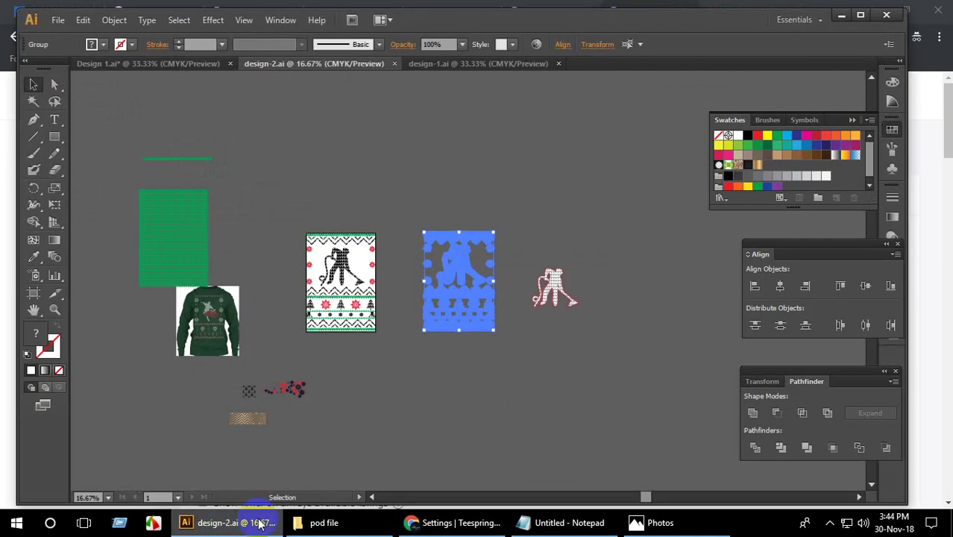
pyautogui.click(557, 365)
pyautogui.hotkey('ctrl', 'z')
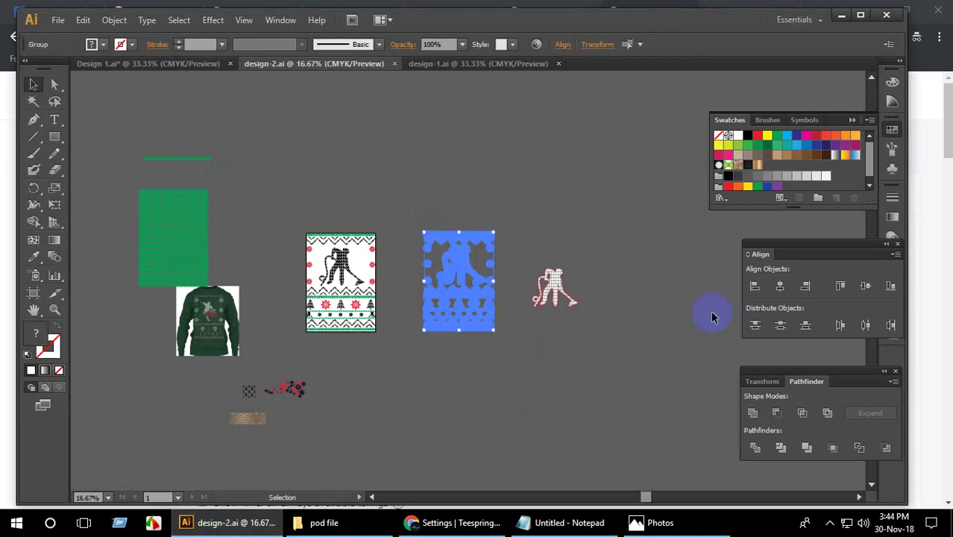
pyautogui.click(631, 423)
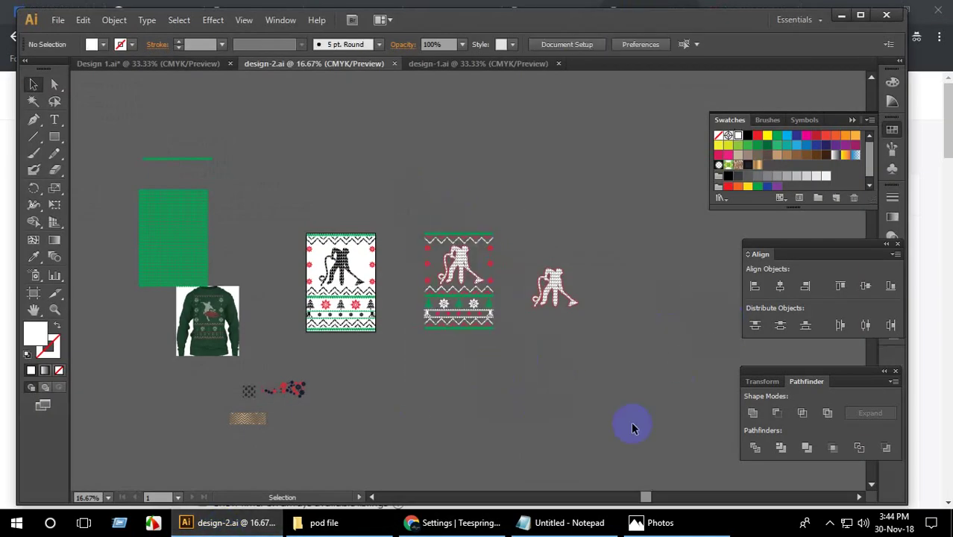
pyautogui.click(237, 525)
pyautogui.click(219, 522)
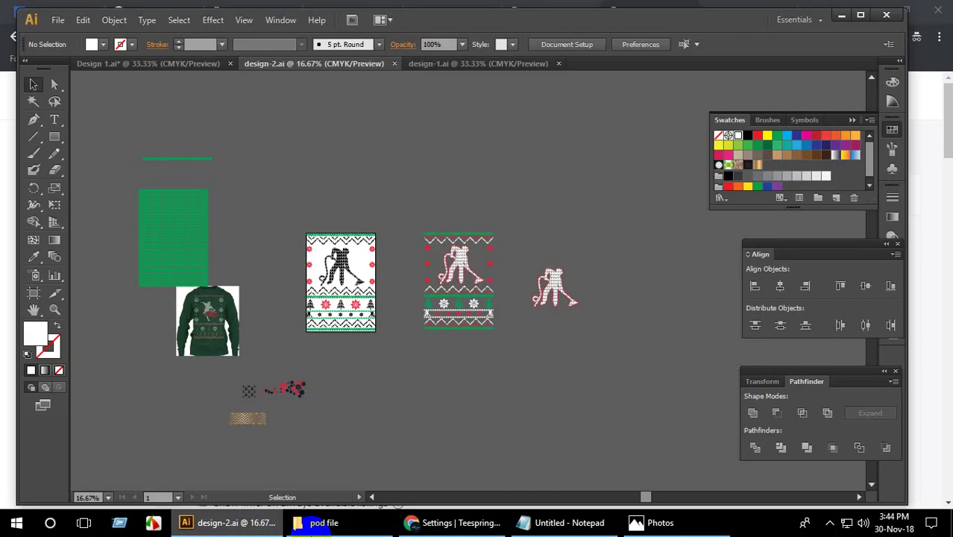
pyautogui.moveTo(408, 210); pyautogui.dragTo(514, 353)
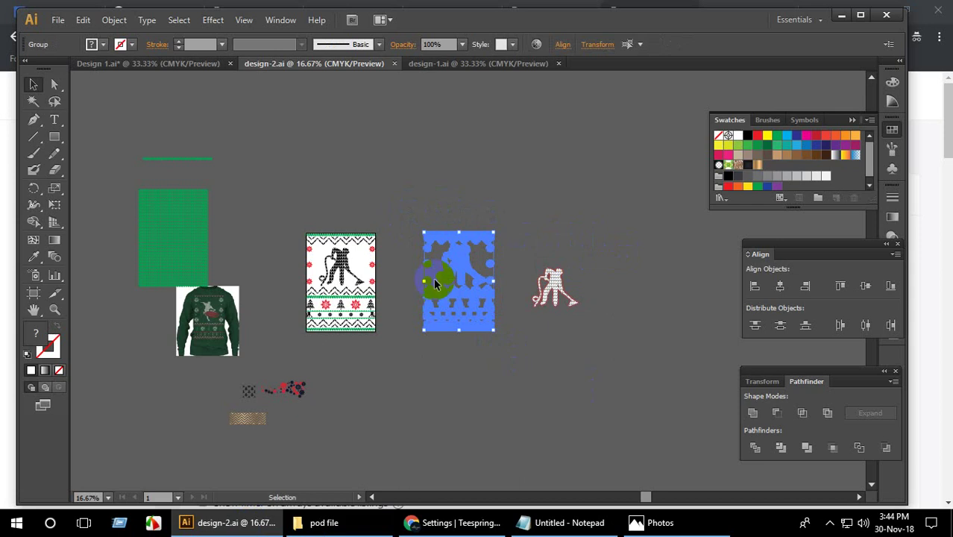
# Create a new A4 document and paste the sweater artwork into it.
pyautogui.click(55, 19)
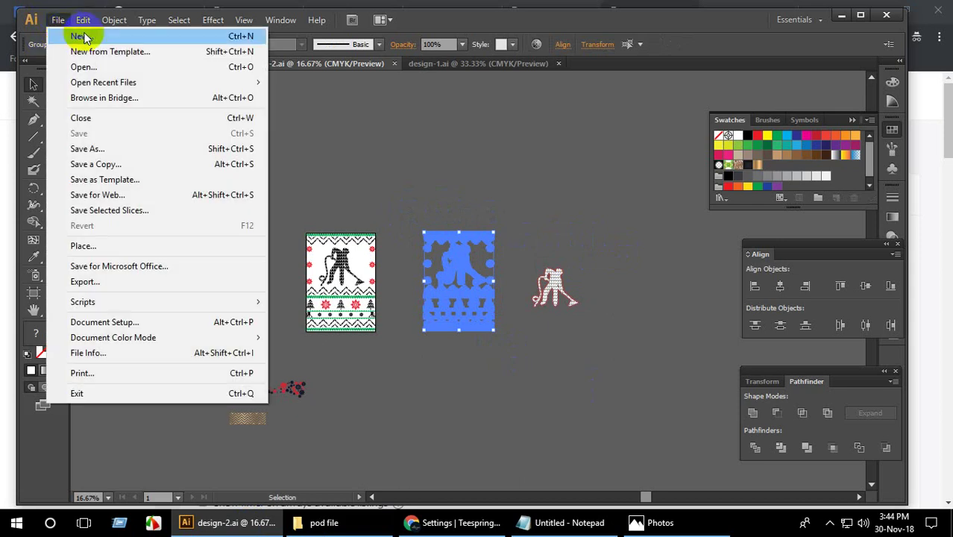
pyautogui.click(80, 36)
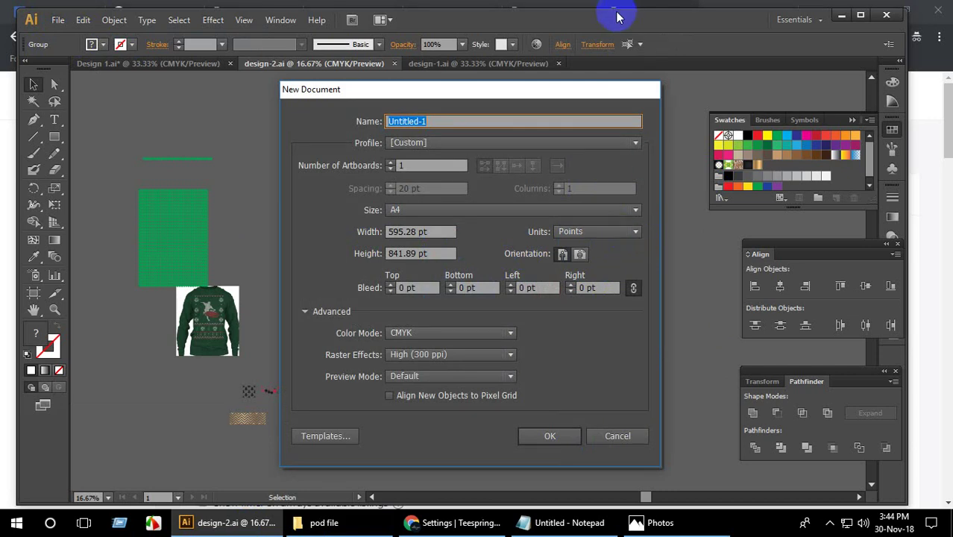
pyautogui.moveTo(600, 90); pyautogui.dragTo(590, 85)
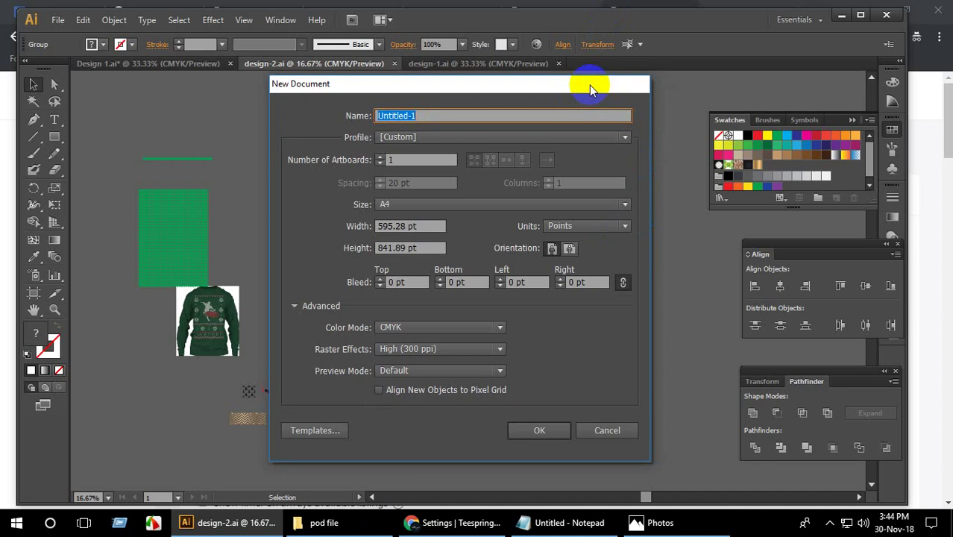
pyautogui.moveTo(574, 84); pyautogui.dragTo(607, 87)
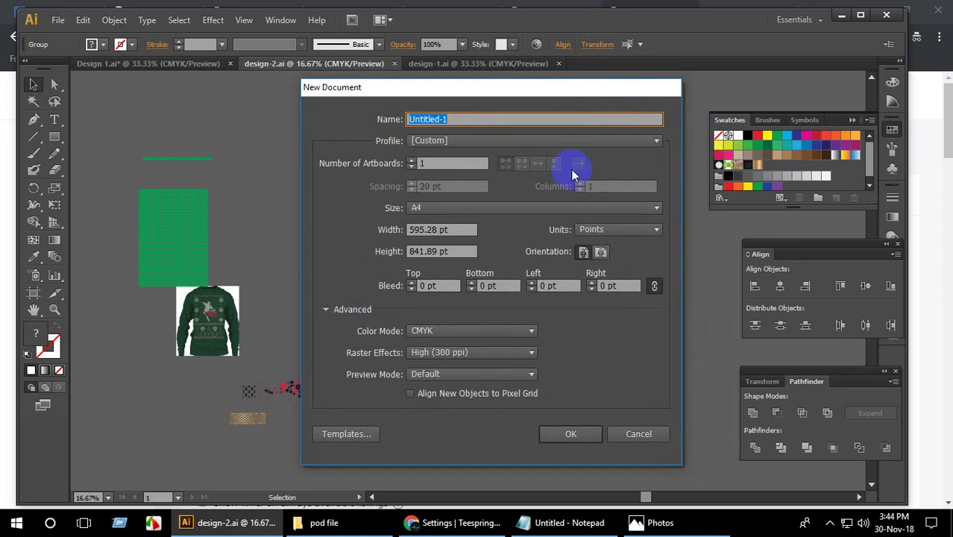
pyautogui.click(503, 214)
pyautogui.click(501, 207)
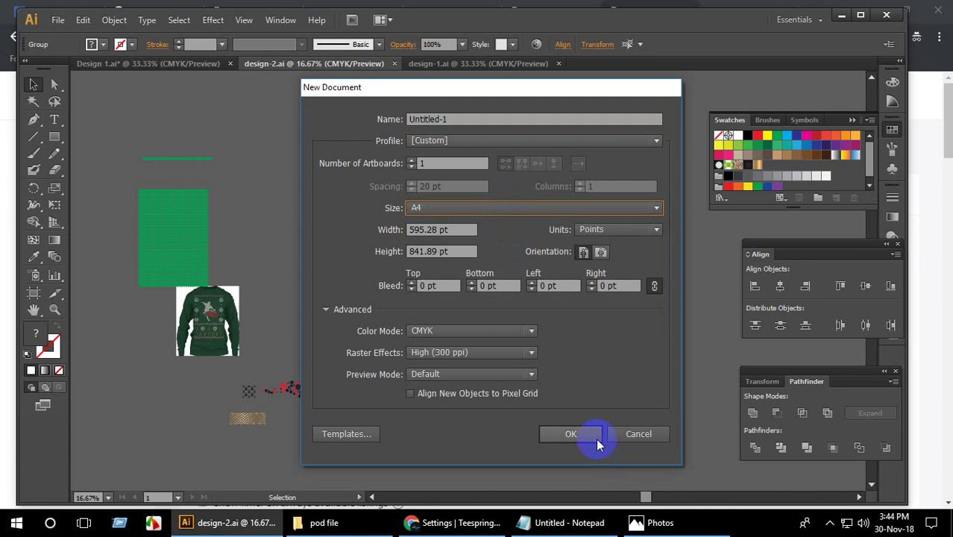
pyautogui.click(572, 436)
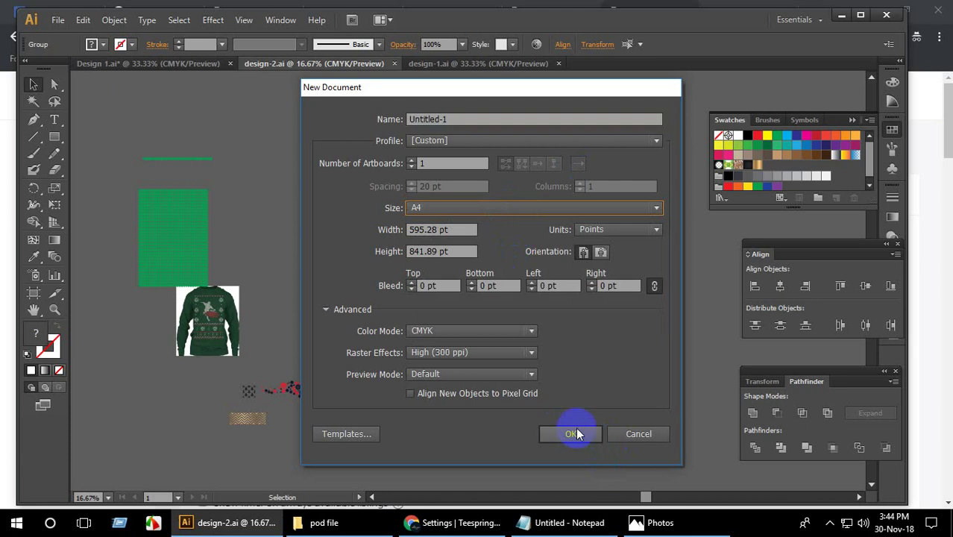
pyautogui.hotkey('ctrl', 'v')
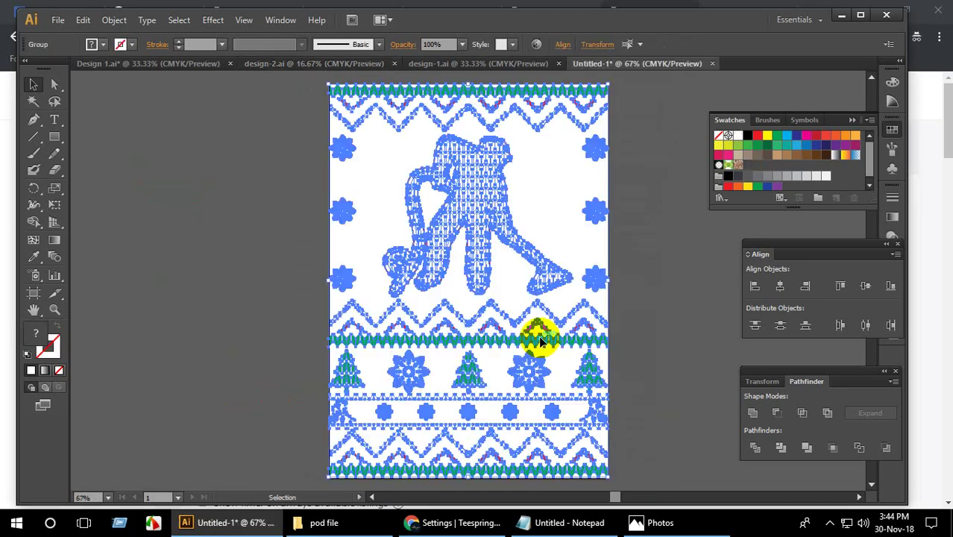
pyautogui.click(57, 19)
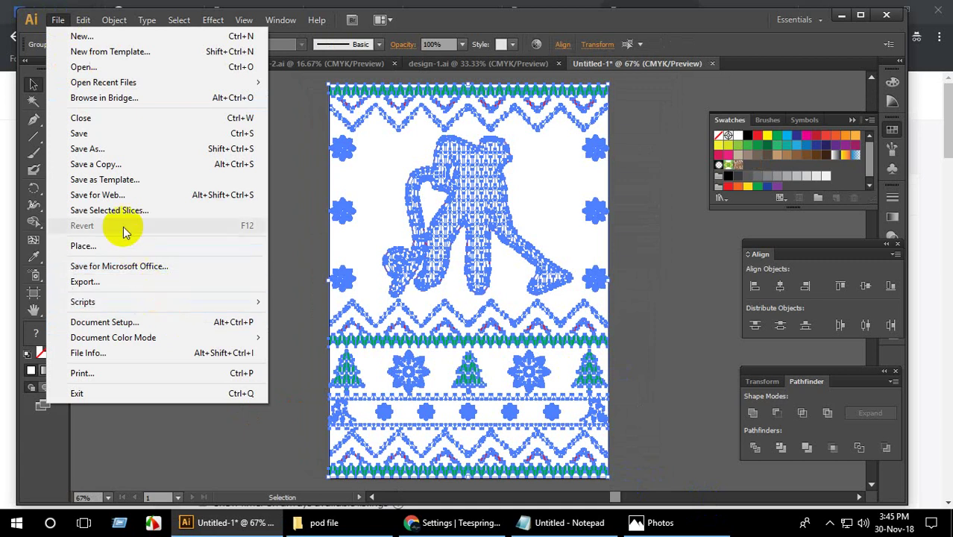
# Start an export of the design with PNG as the file type.
pyautogui.click(114, 282)
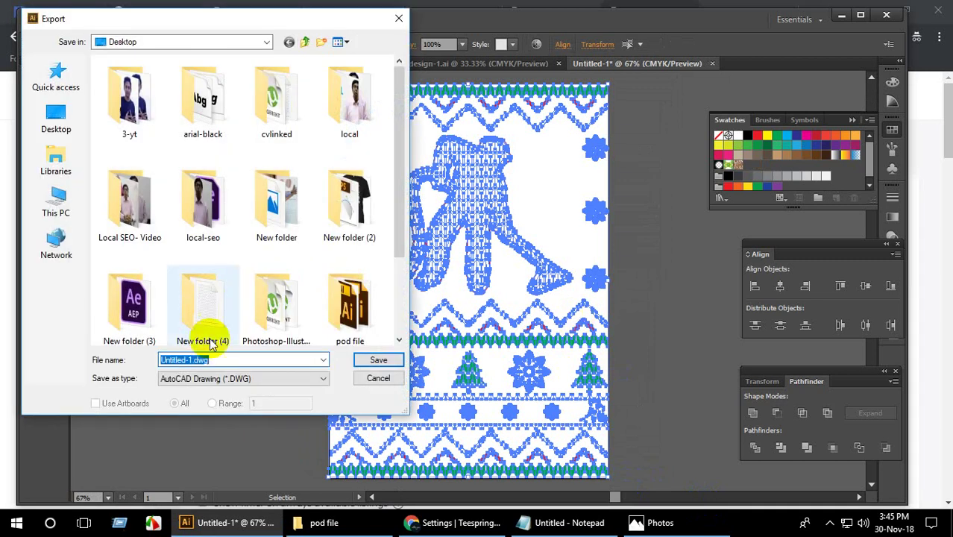
pyautogui.click(257, 380)
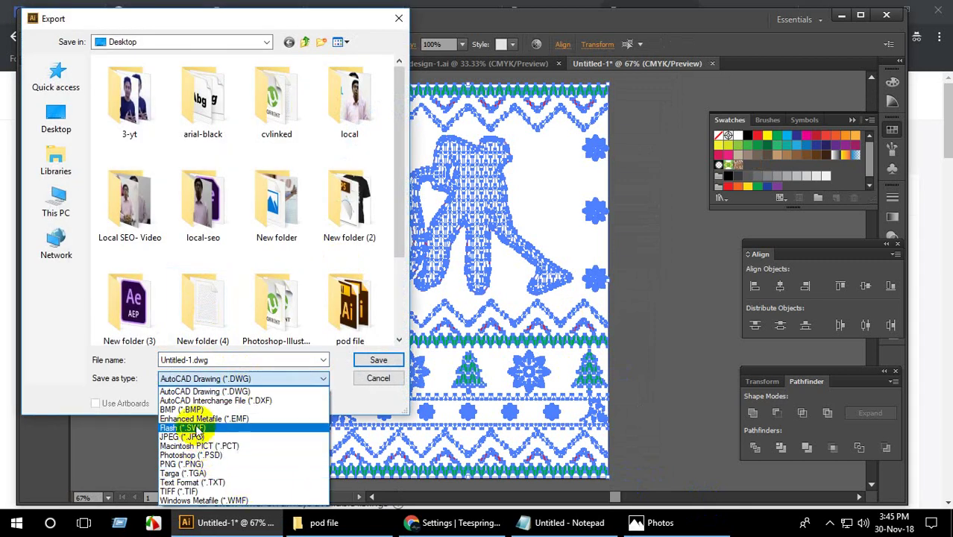
pyautogui.click(207, 464)
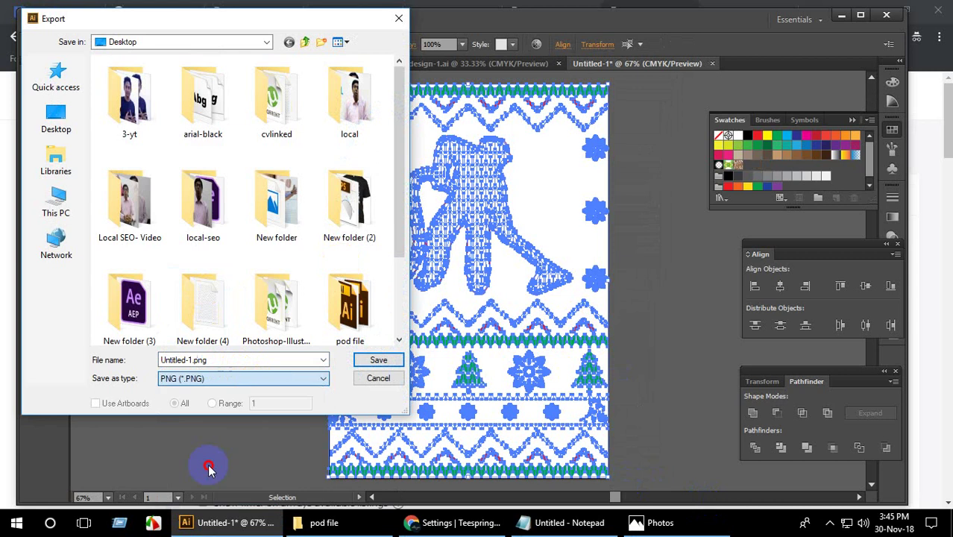
# Name the export file carpet-cleaner-christmas-tshirt.
pyautogui.click(243, 359)
pyautogui.write('carpet')
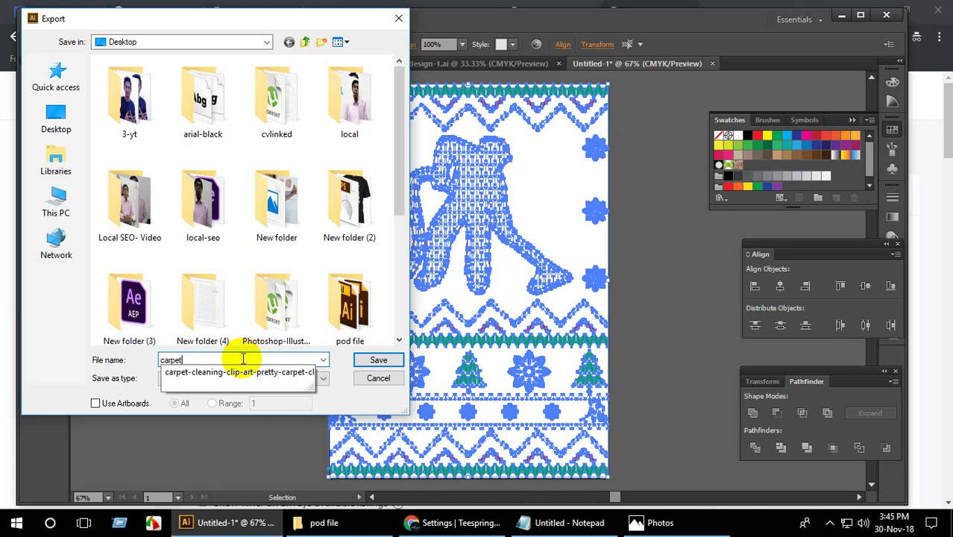
pyautogui.write('-')
pyautogui.write('carpet')
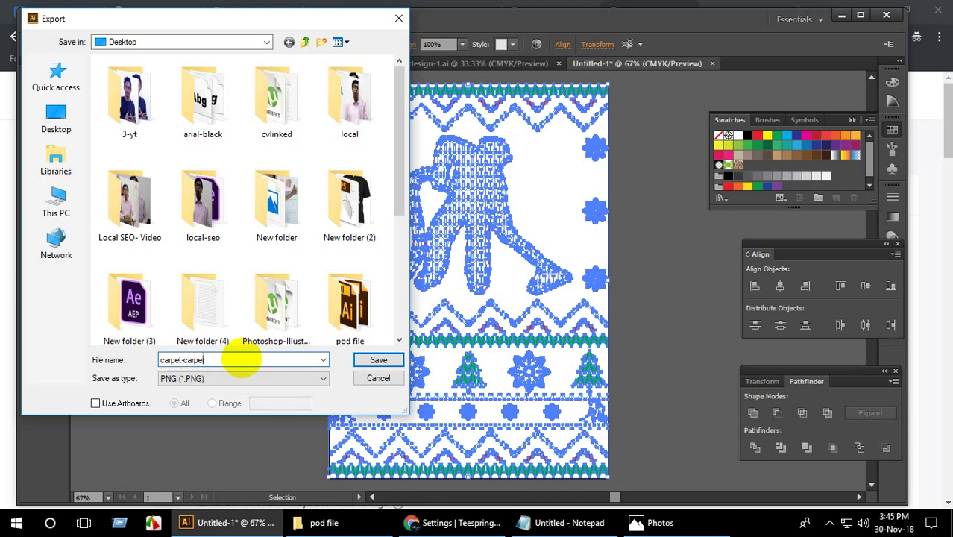
pyautogui.press('BackSpace')
pyautogui.press('BackSpace')
pyautogui.press('BackSpace')
pyautogui.press('BackSpace')
pyautogui.press('BackSpace')
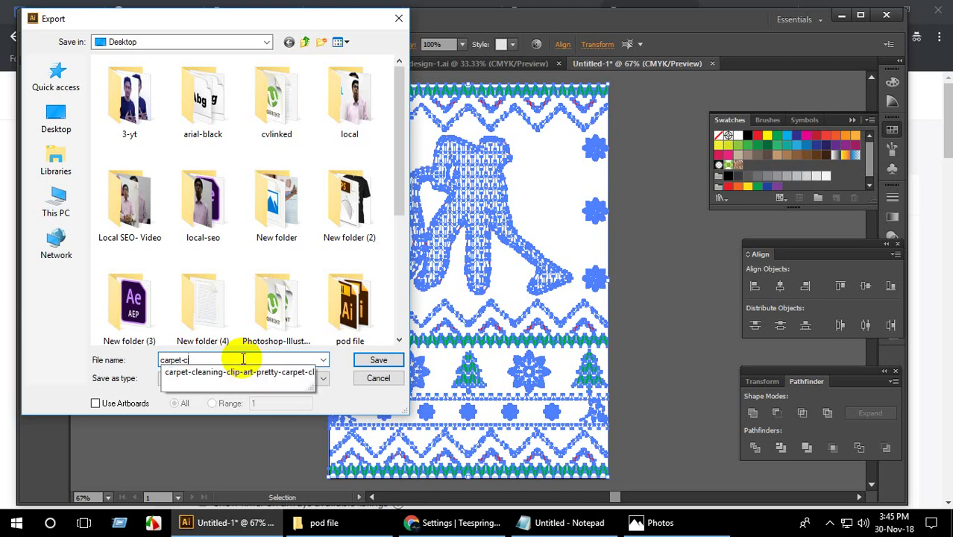
pyautogui.press('BackSpace')
pyautogui.write('cleaner-t')
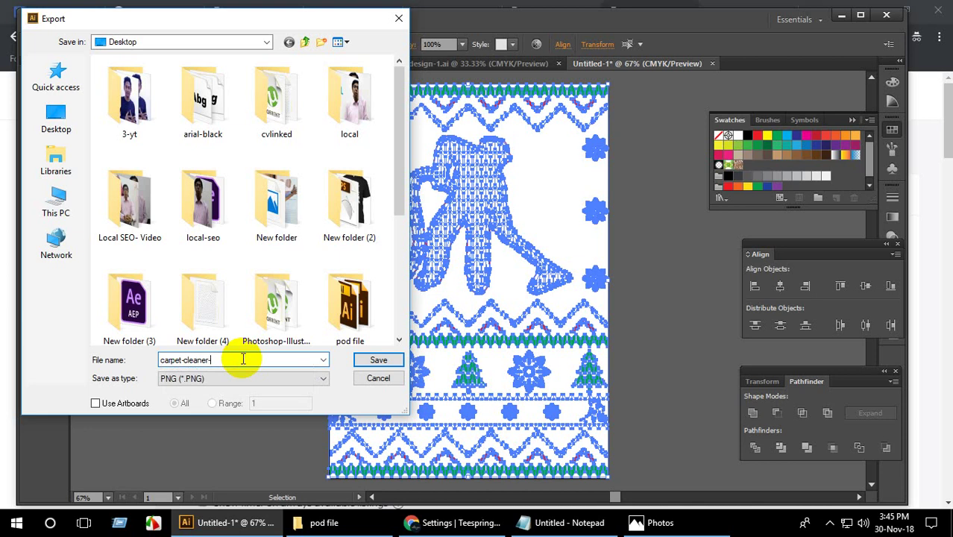
pyautogui.press('BackSpace')
pyautogui.write('chiirst')
pyautogui.press('BackSpace')
pyautogui.press('BackSpace')
pyautogui.press('BackSpace')
pyautogui.press('BackSpace')
pyautogui.write('ristmas-tshirt')
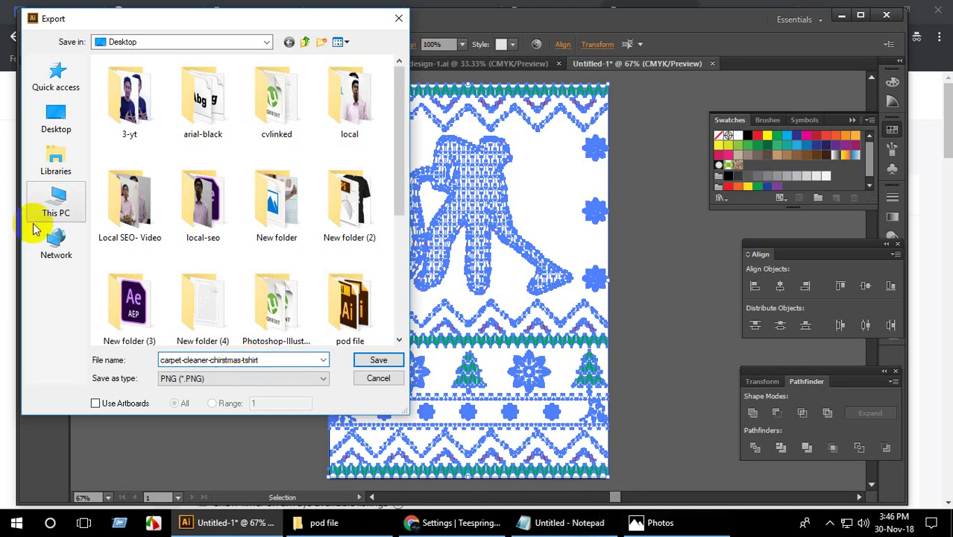
# Save the PNG to the Desktop and accept the default PNG options.
pyautogui.click(65, 130)
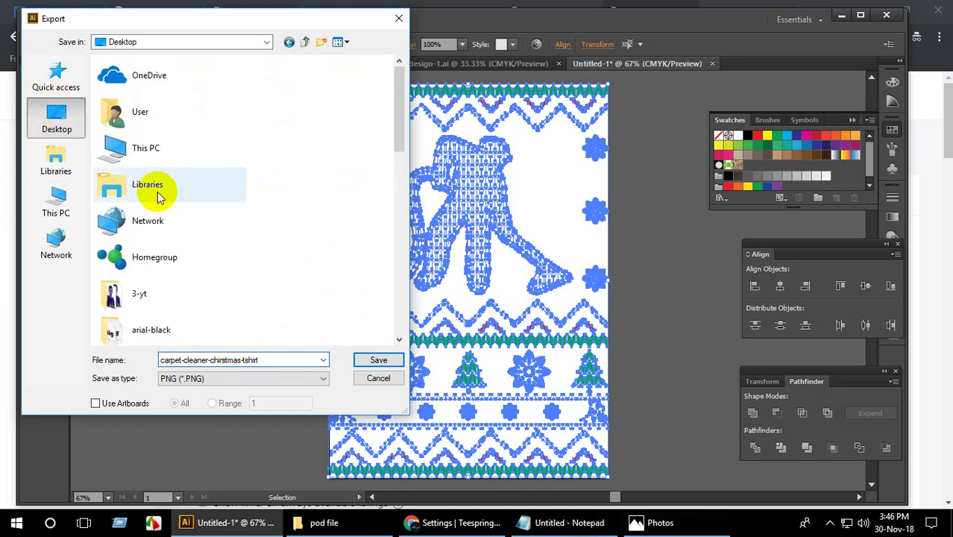
pyautogui.click(378, 361)
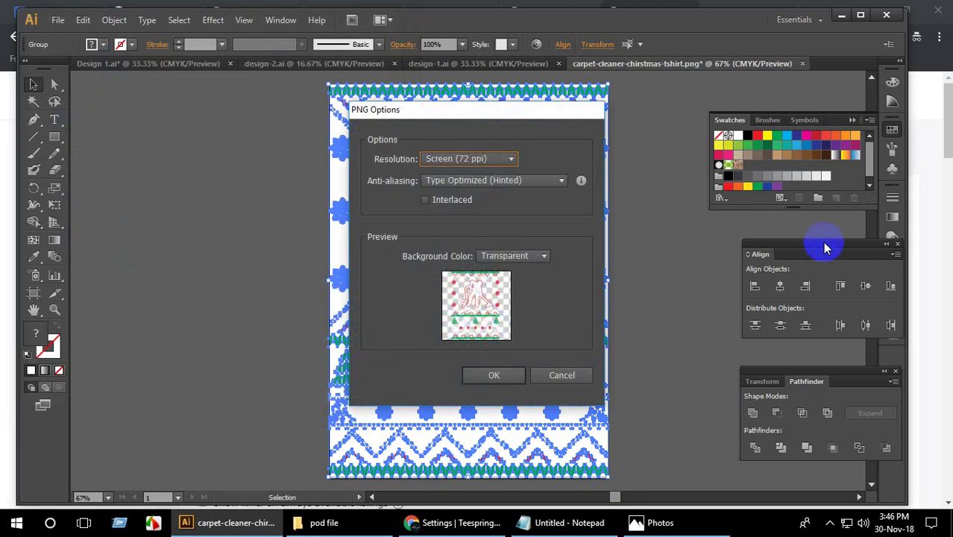
pyautogui.click(491, 378)
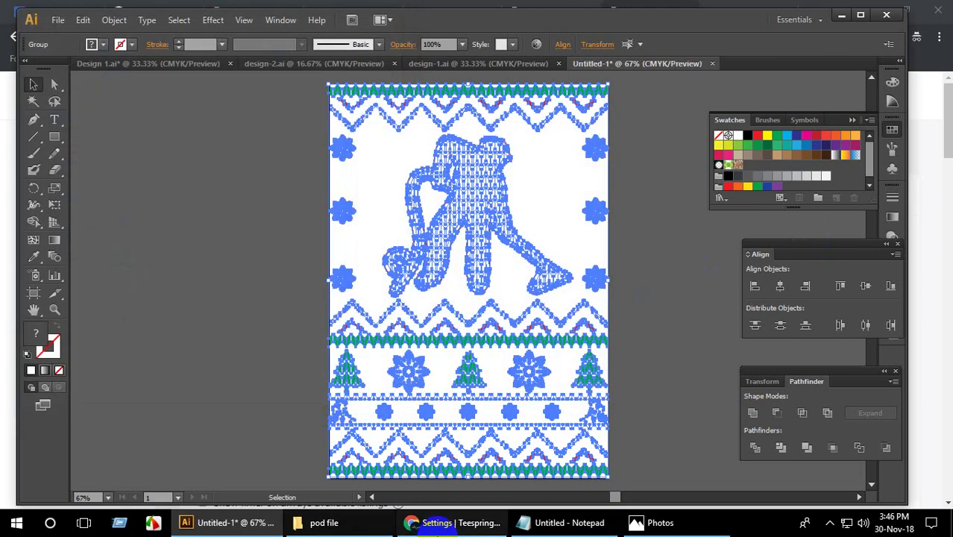
# Go to Listings from the Chrome account menu and start a new design in the launcher.
pyautogui.click(456, 525)
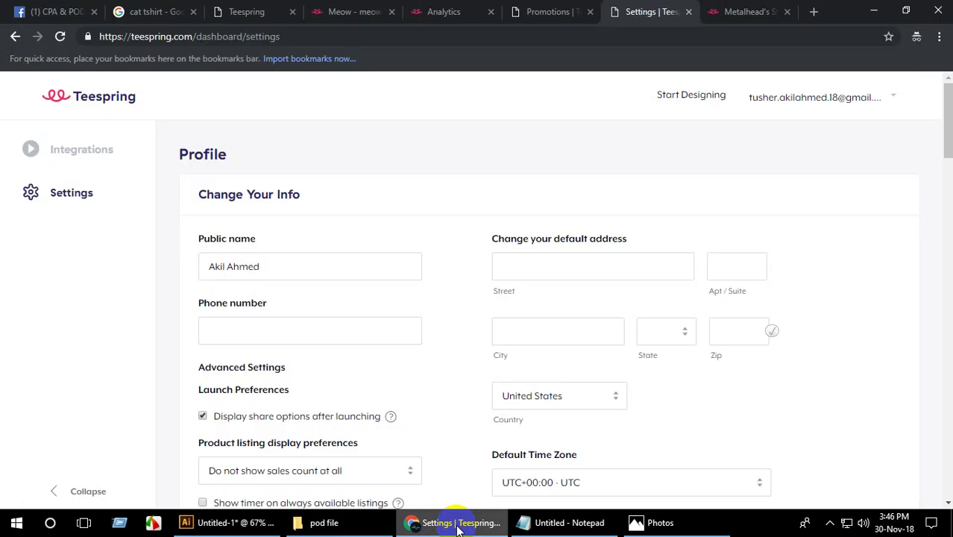
pyautogui.click(826, 104)
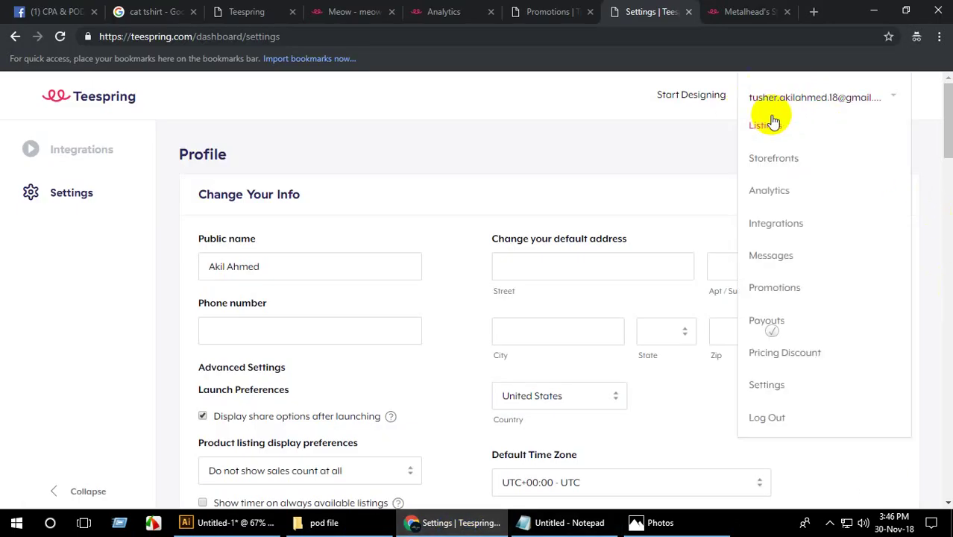
pyautogui.click(796, 121)
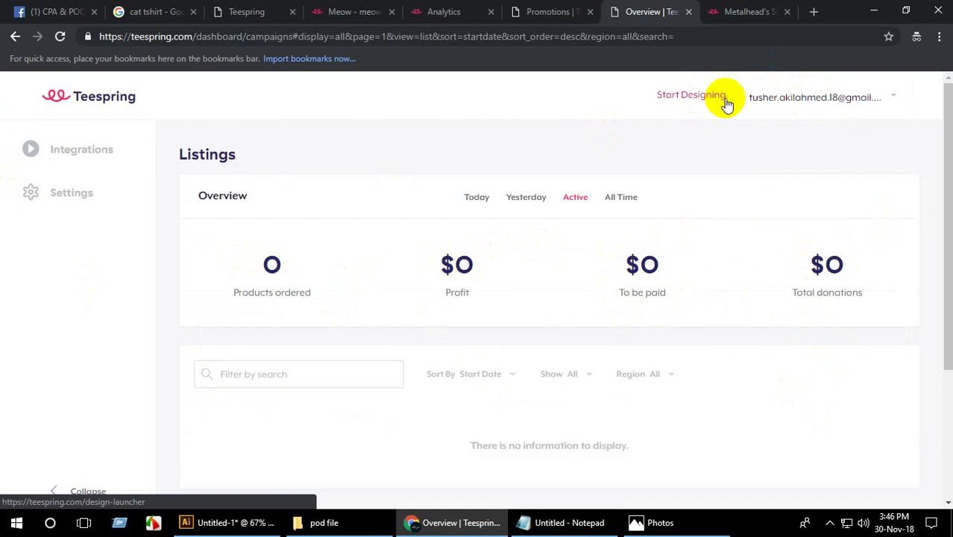
pyautogui.click(697, 103)
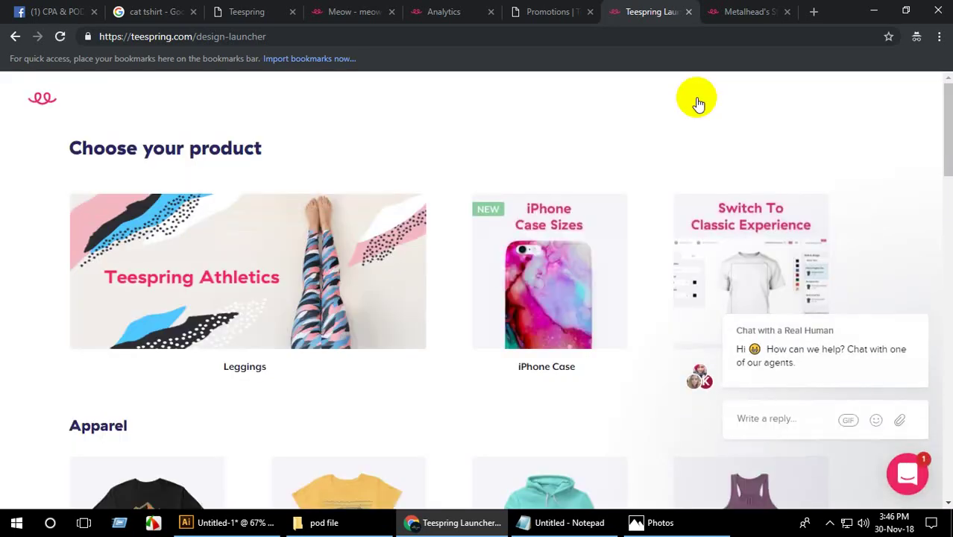
# Browse the launcher's product list of leggings, iPhone cases, apparel and home items.
pyautogui.scroll(-1, 876, 178)
pyautogui.scroll(-1, 876, 175)
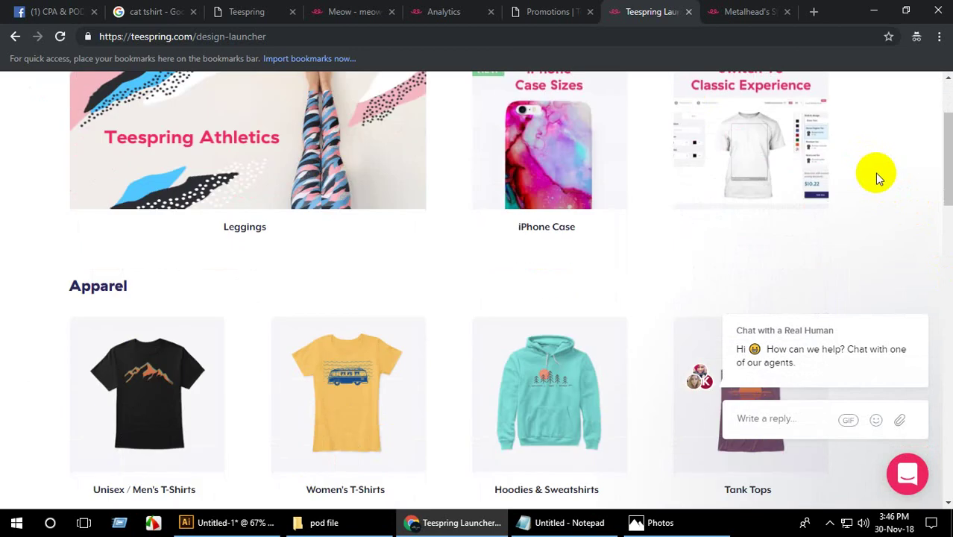
pyautogui.scroll(1, 876, 174)
pyautogui.scroll(1, 876, 188)
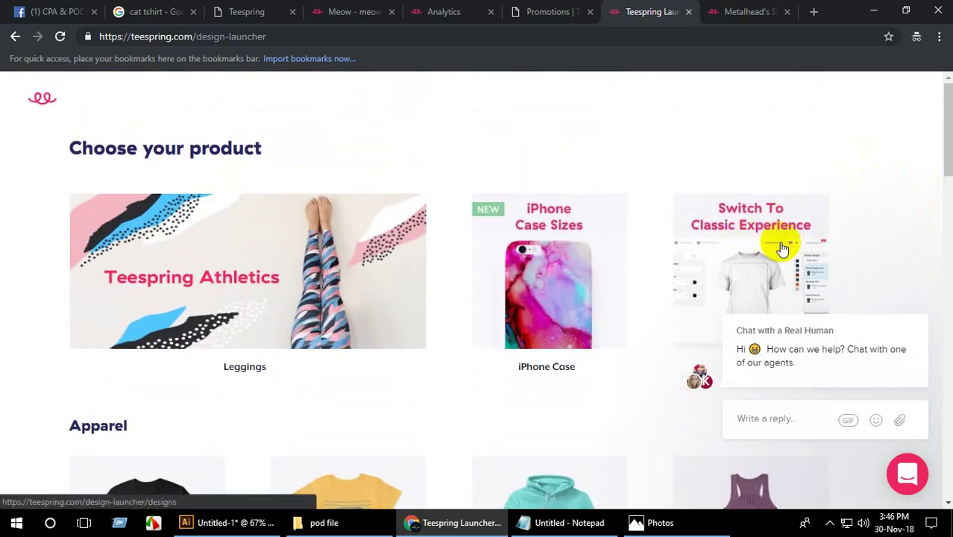
pyautogui.scroll(-2, 783, 246)
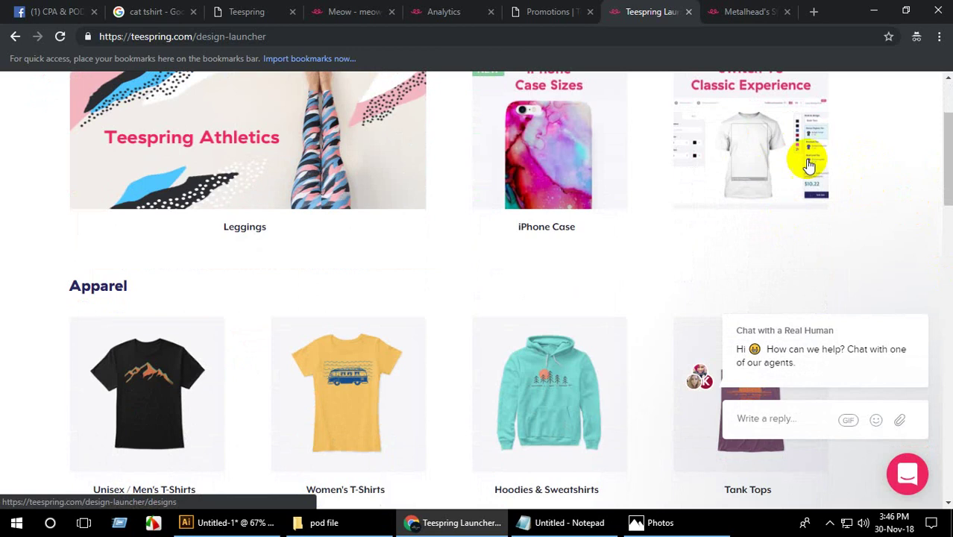
pyautogui.scroll(1, 798, 207)
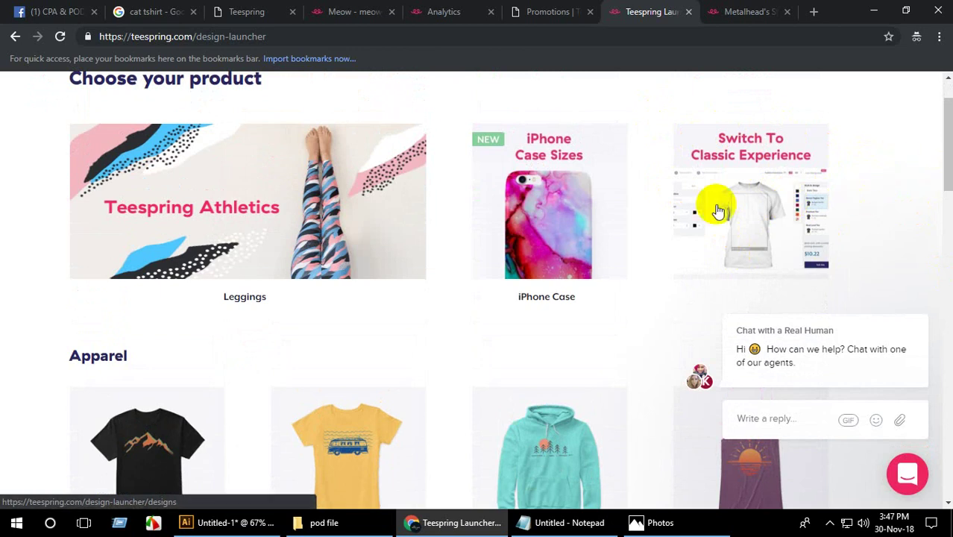
pyautogui.scroll(-1, 828, 209)
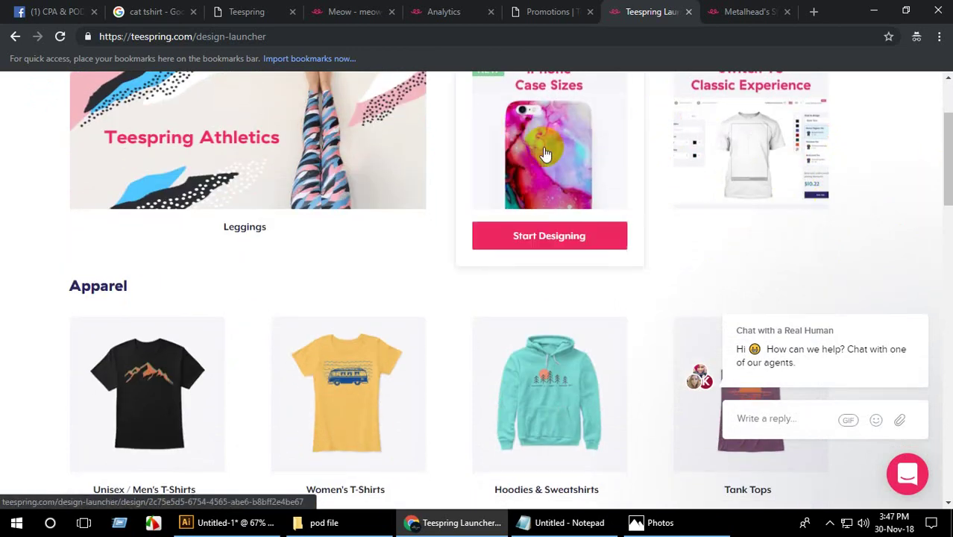
pyautogui.scroll(-4, 243, 284)
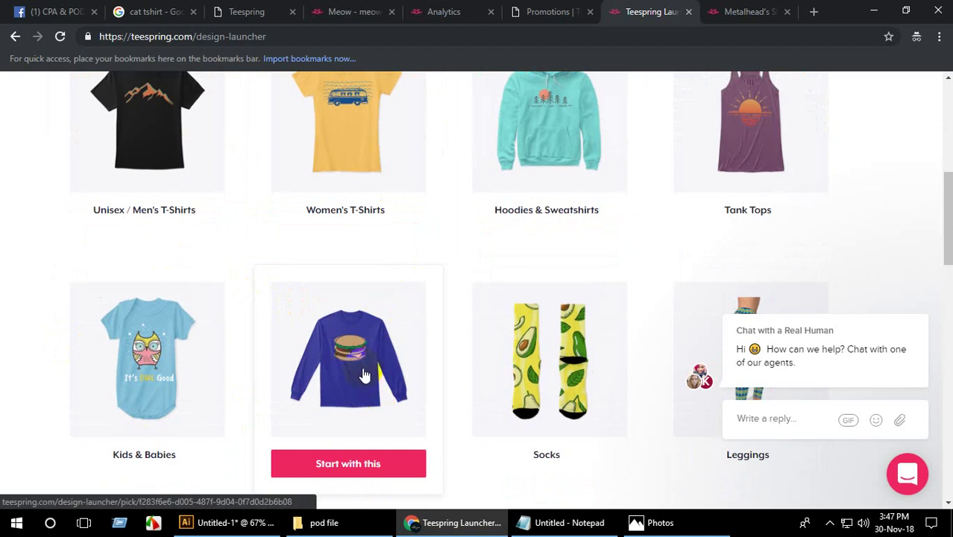
pyautogui.scroll(-4, 444, 318)
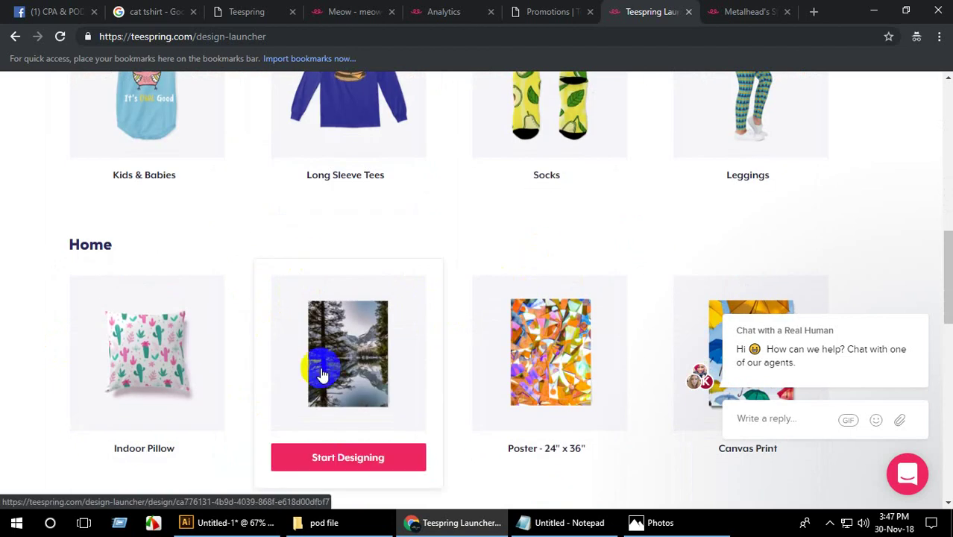
pyautogui.scroll(-10, 319, 377)
pyautogui.scroll(15, 504, 345)
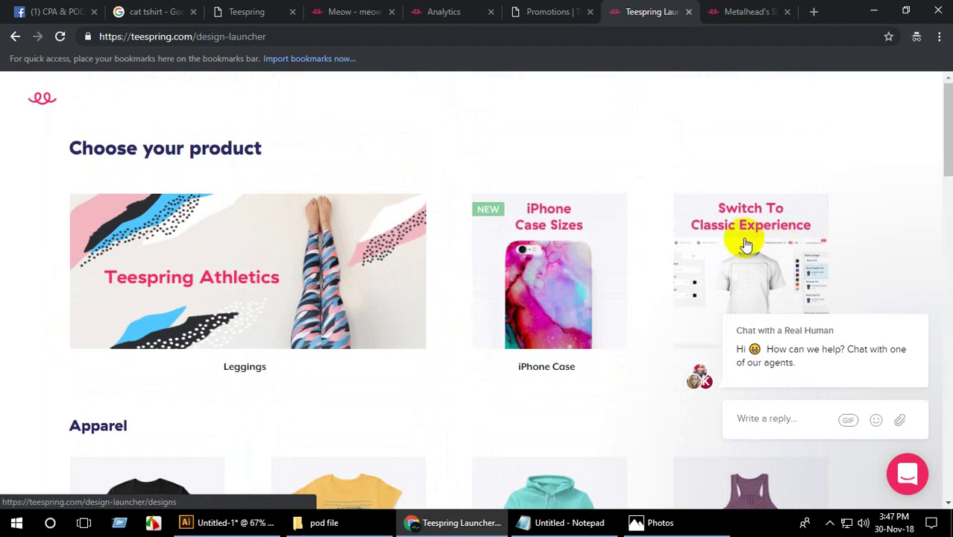
# Close the failed new tab and load the classic designer on a blank white Hanes Tagless Tee.
pyautogui.rightClick(742, 237)
pyautogui.click(799, 249)
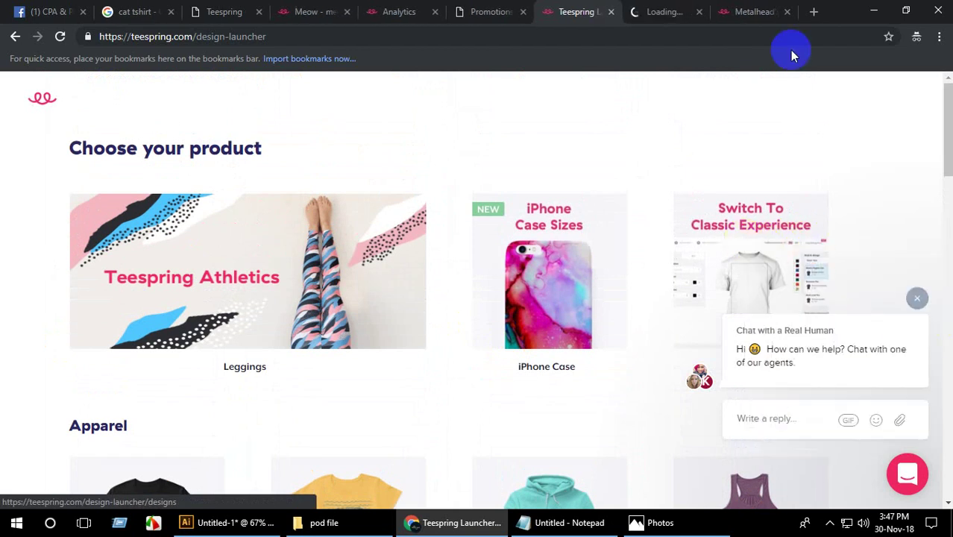
pyautogui.click(660, 13)
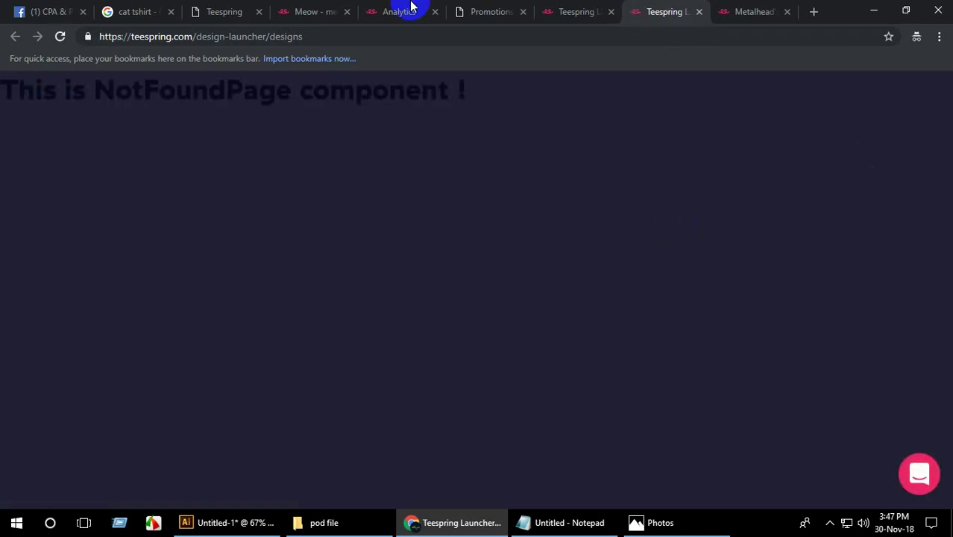
pyautogui.click(699, 12)
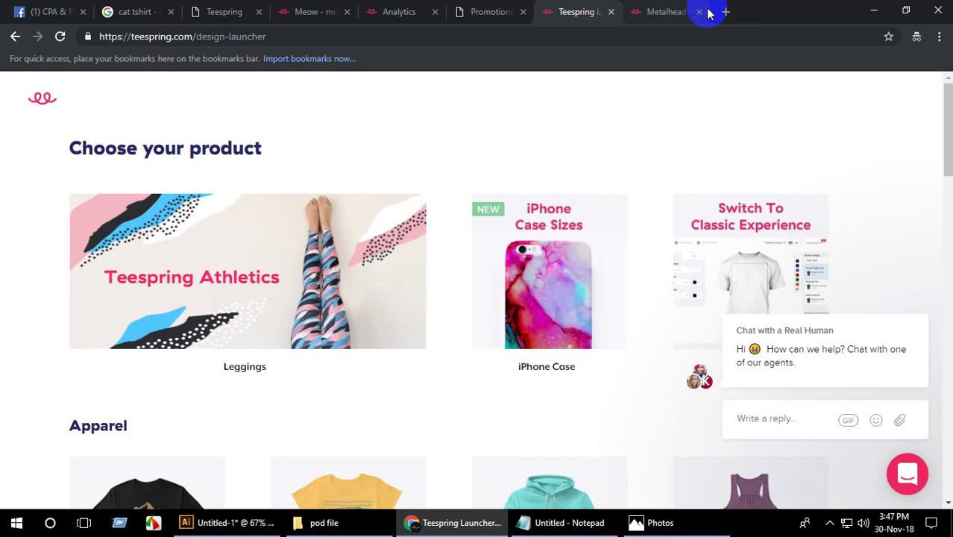
pyautogui.click(743, 240)
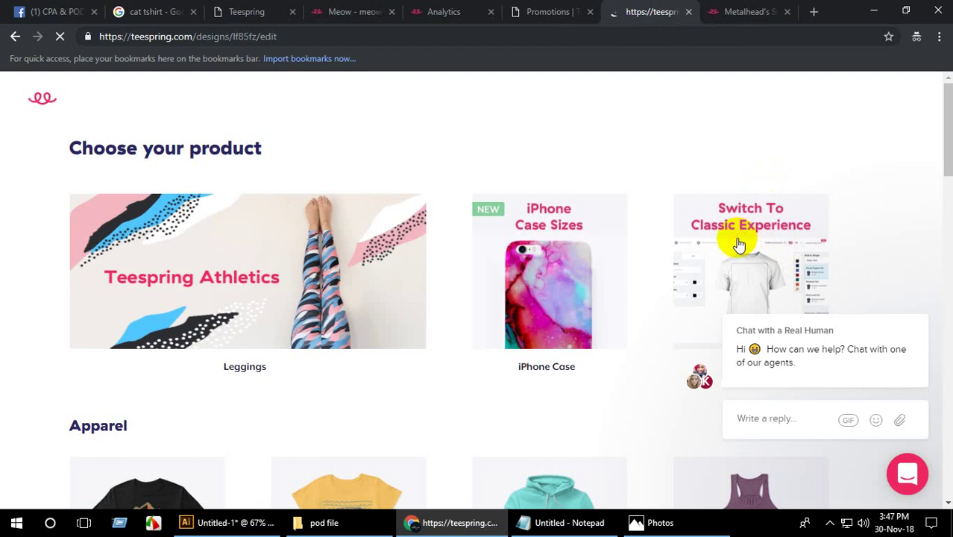
pyautogui.click(766, 246)
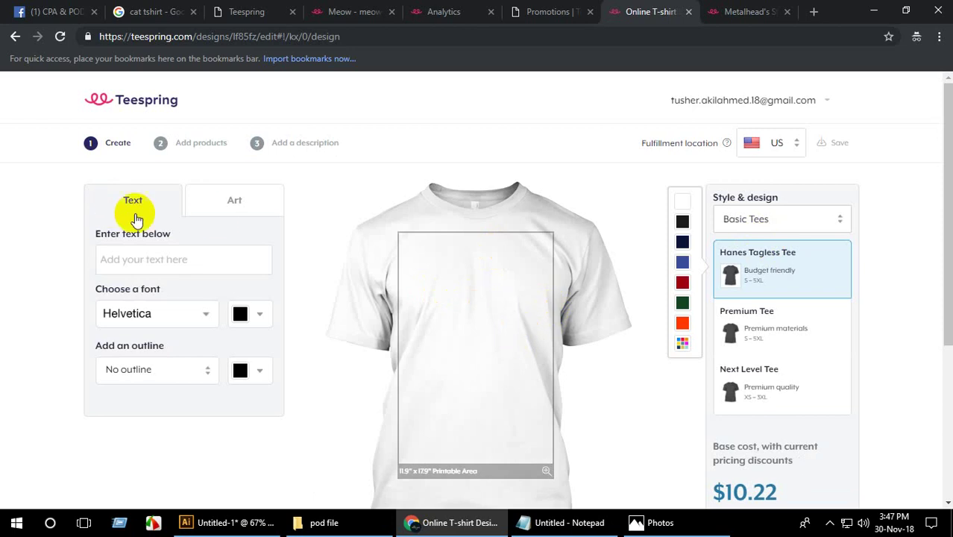
pyautogui.click(234, 200)
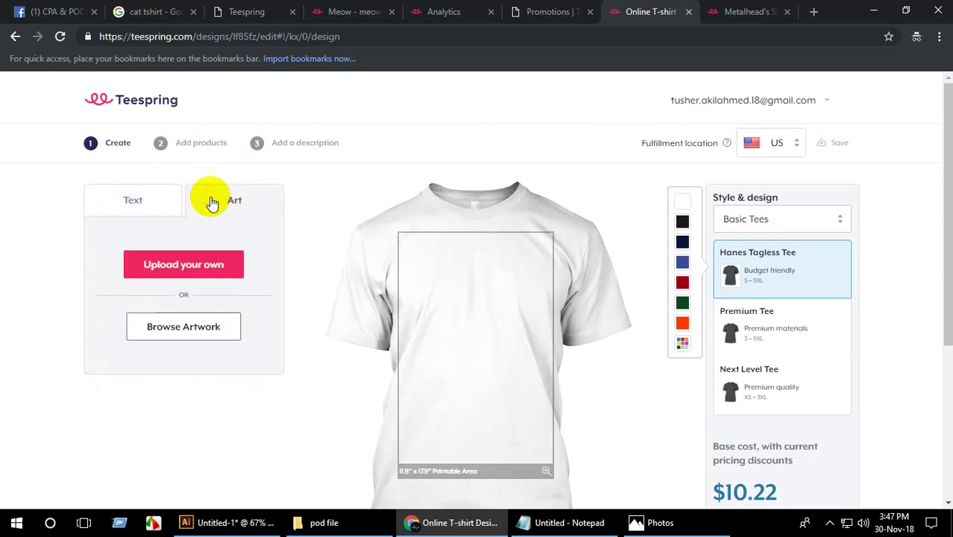
pyautogui.click(132, 201)
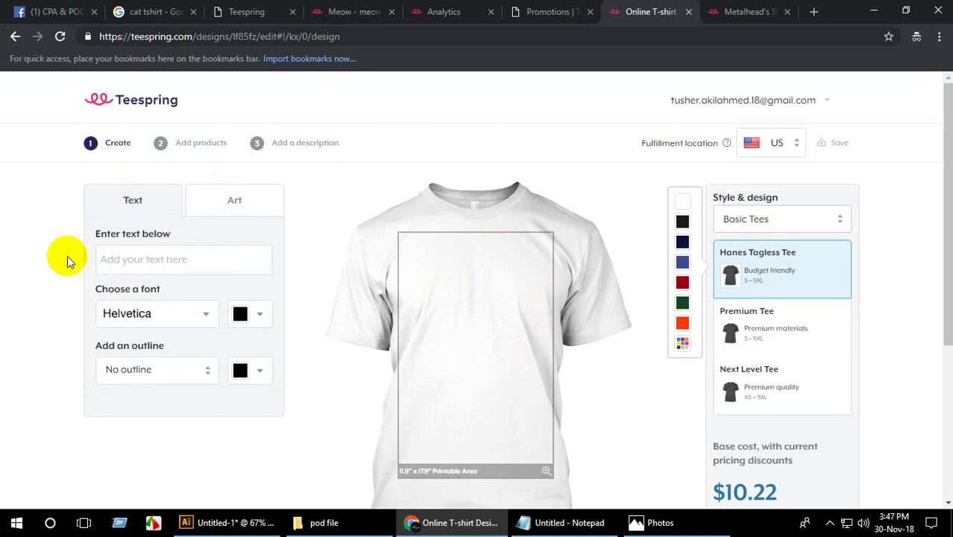
pyautogui.click(220, 200)
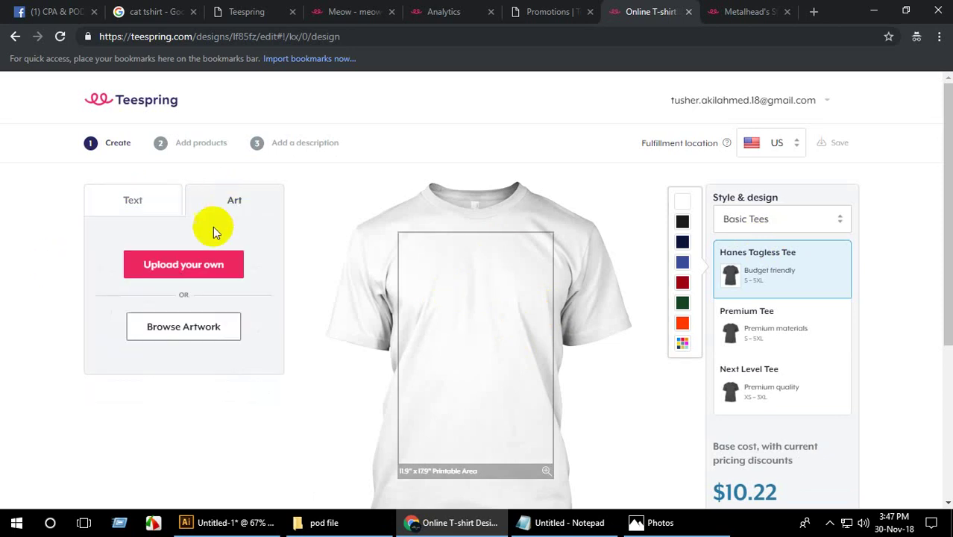
pyautogui.click(137, 203)
pyautogui.click(190, 257)
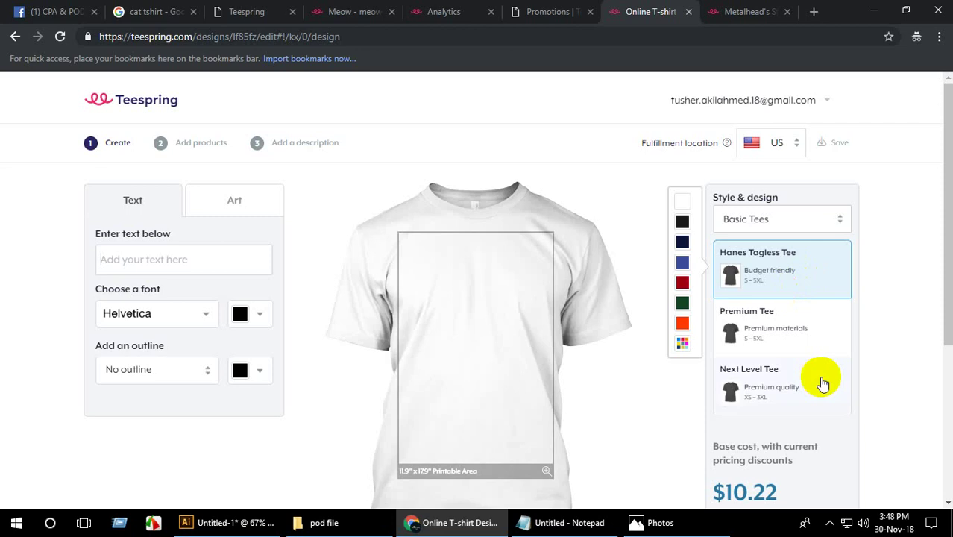
# Close the Promotions tab and return to the Analytics tab.
pyautogui.click(540, 14)
pyautogui.click(451, 16)
pyautogui.click(548, 12)
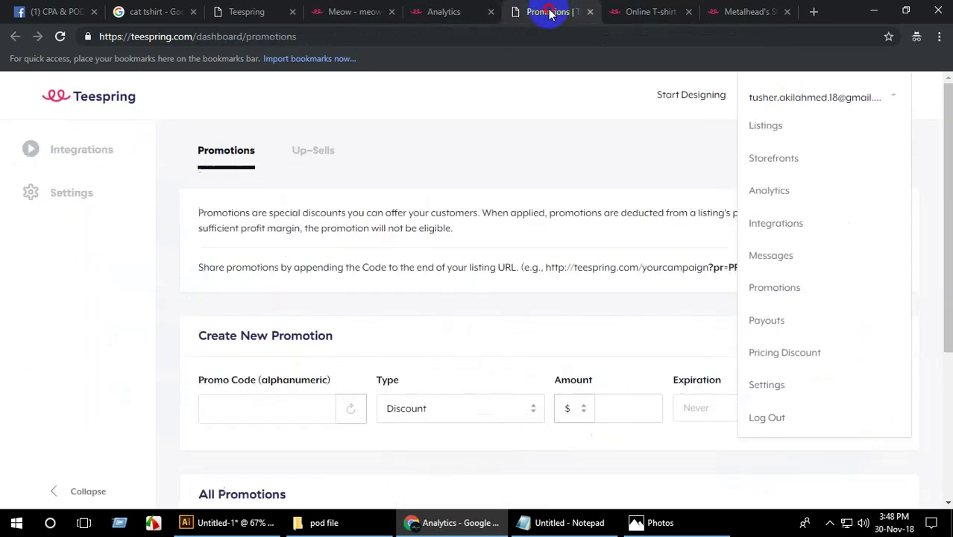
pyautogui.click(589, 12)
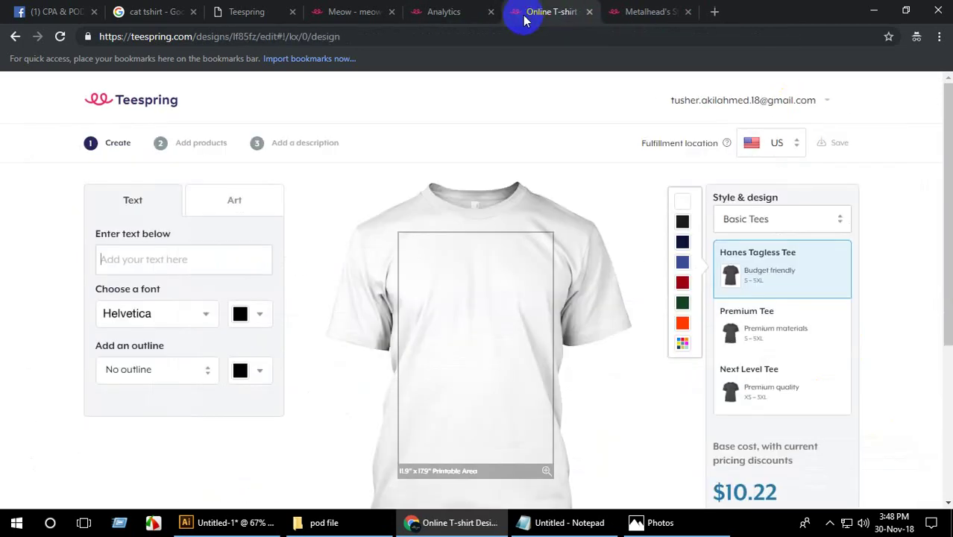
pyautogui.click(448, 14)
# Start a new design and pick the Long Sleeve category in the launcher.
pyautogui.click(691, 97)
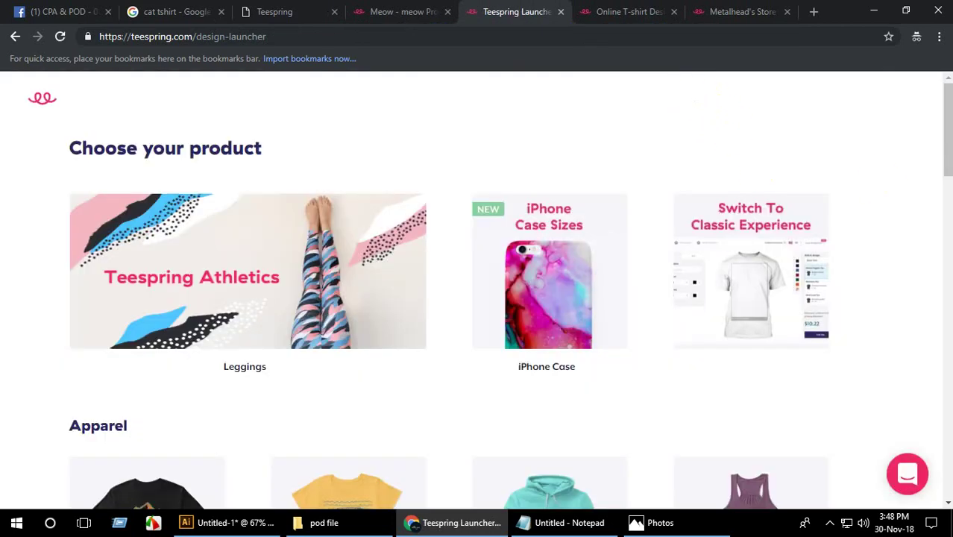
pyautogui.scroll(-5, 240, 223)
pyautogui.scroll(2, 369, 304)
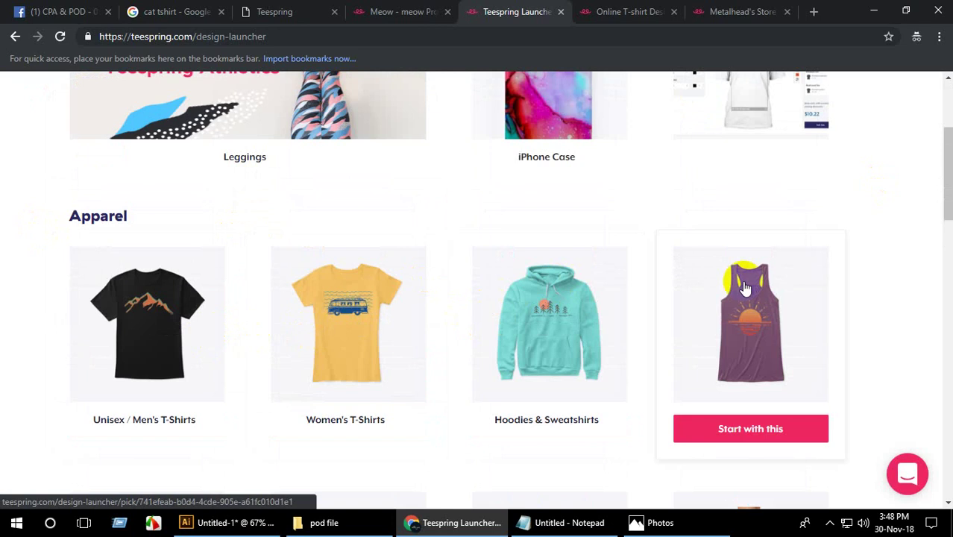
pyautogui.scroll(-2, 417, 304)
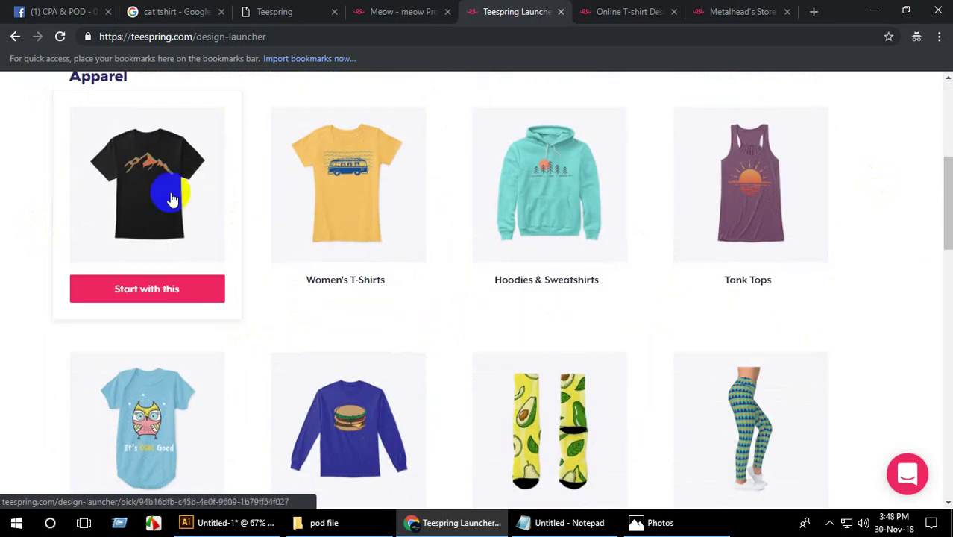
pyautogui.scroll(-4, 295, 321)
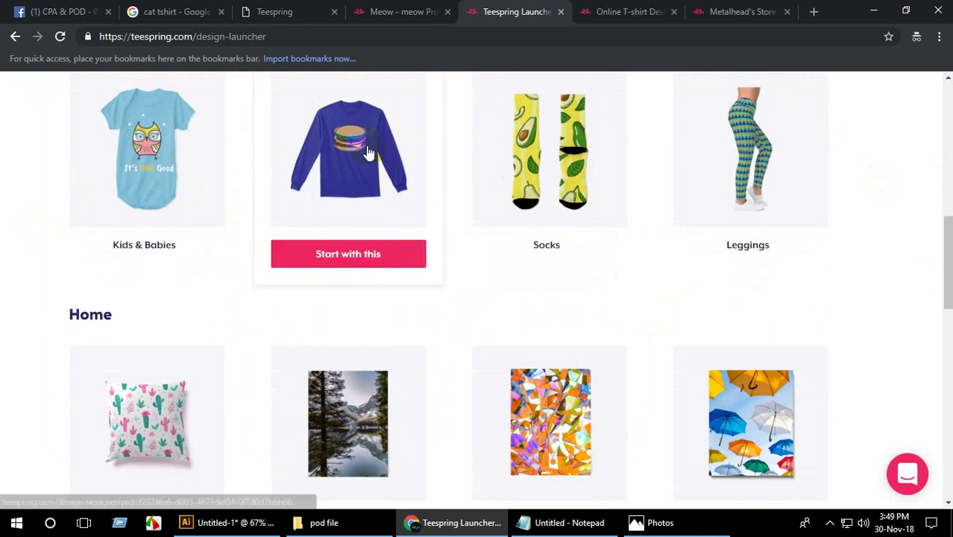
pyautogui.click(367, 152)
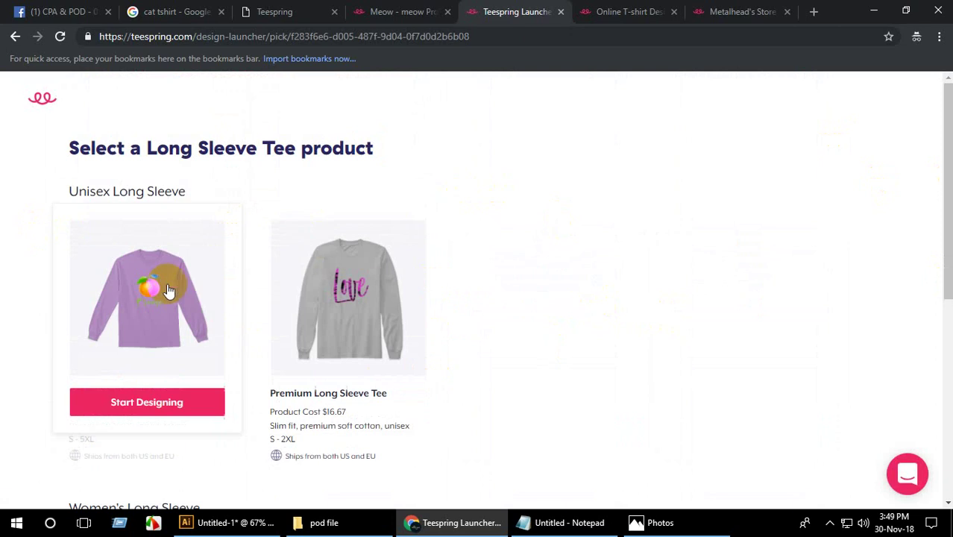
# Start a Unisex Long Sleeve tee design set up to sell.
pyautogui.click(145, 300)
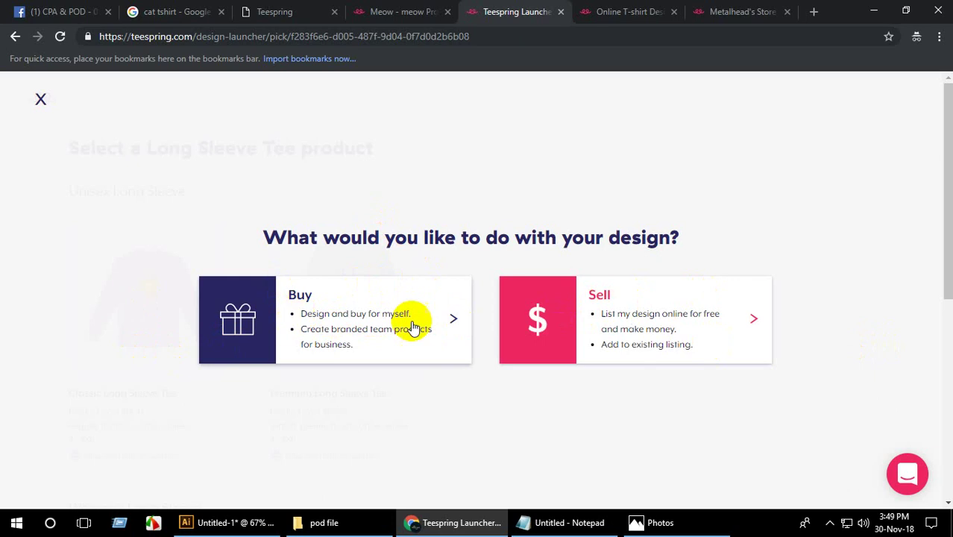
pyautogui.click(640, 306)
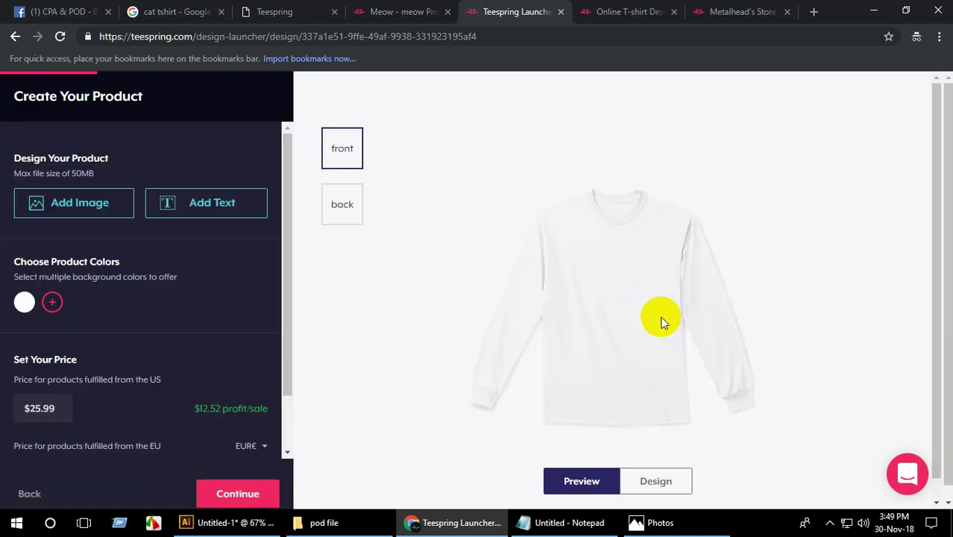
pyautogui.scroll(-2, 181, 279)
pyautogui.scroll(2, 190, 381)
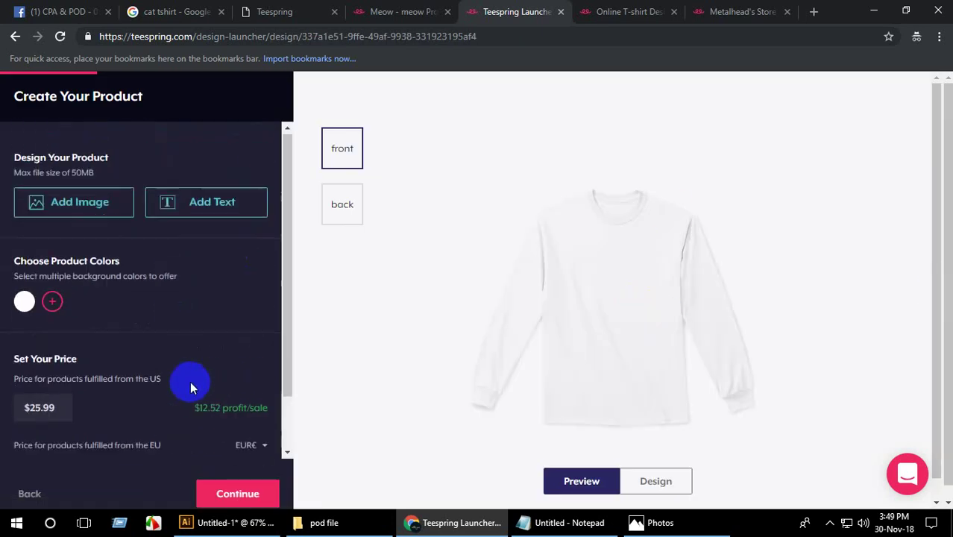
pyautogui.scroll(-2, 190, 382)
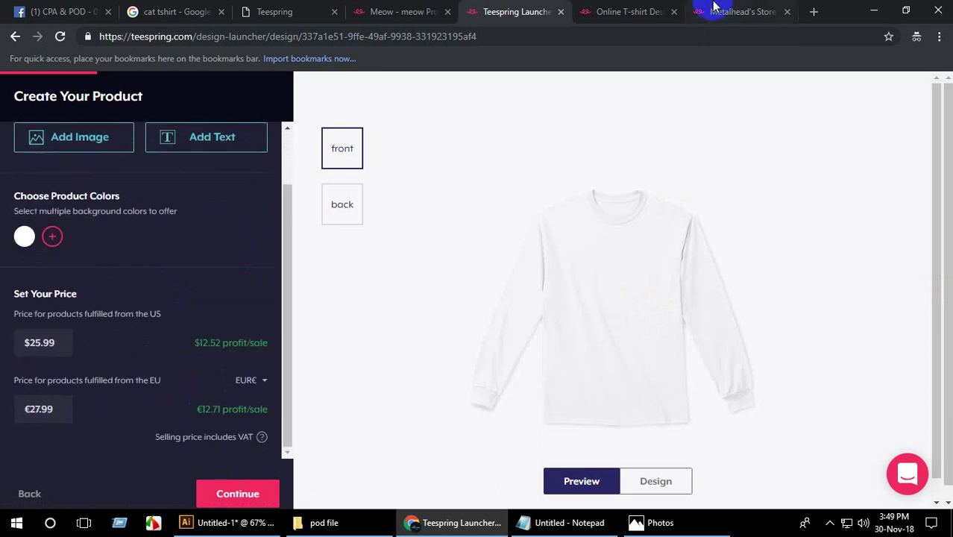
pyautogui.scroll(2, 195, 374)
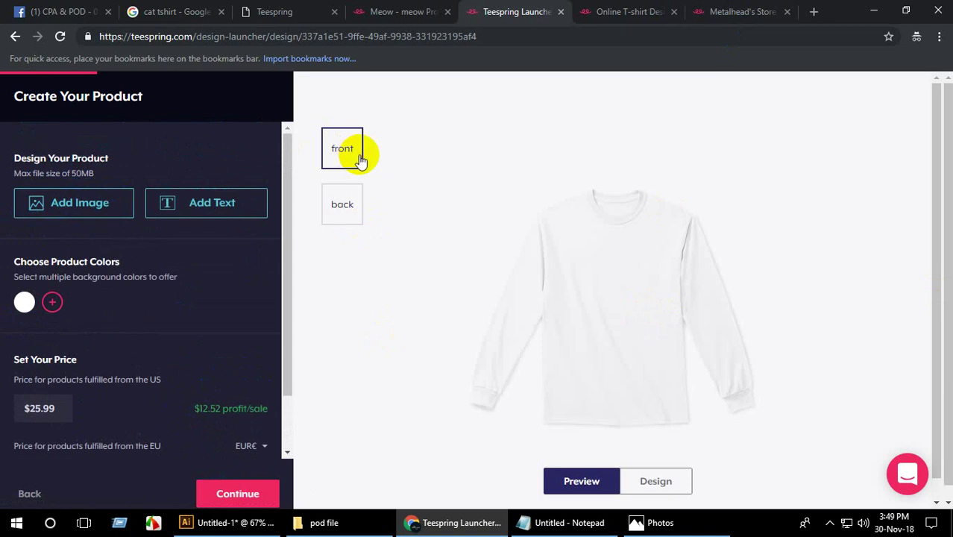
pyautogui.scroll(-2, 170, 303)
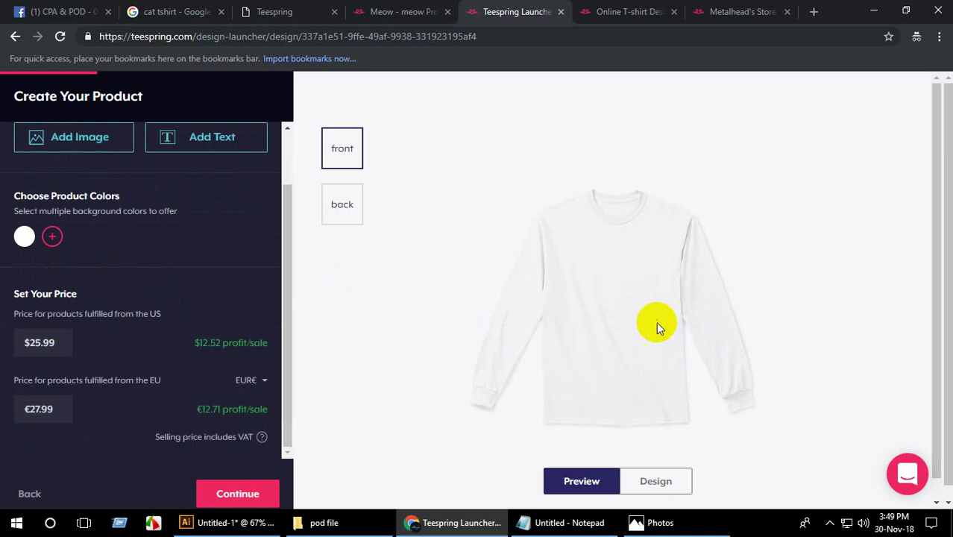
pyautogui.scroll(2, 141, 332)
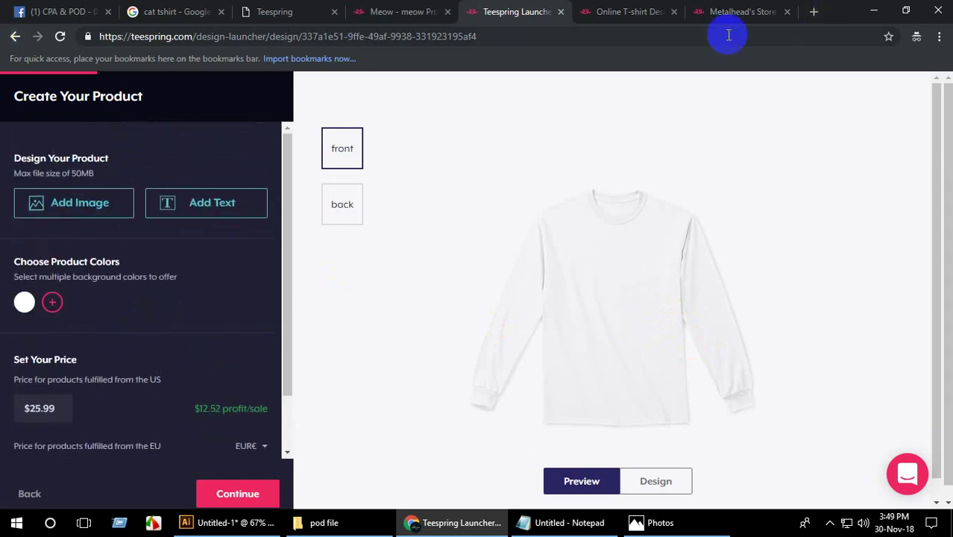
# Go back to the Online T-shirt Design tab with the blank white Hanes Tagless Tee.
pyautogui.click(630, 14)
pyautogui.click(749, 16)
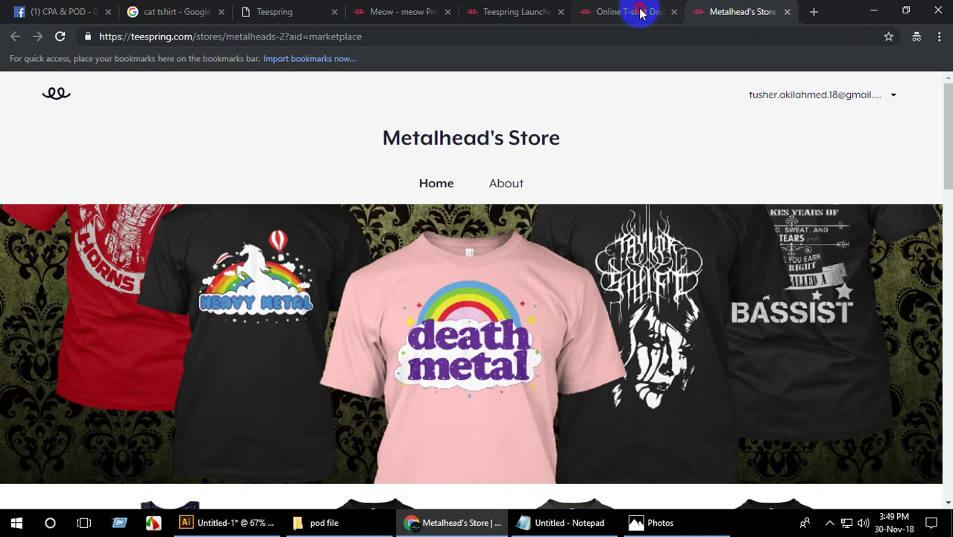
pyautogui.click(637, 13)
pyautogui.scroll(-2, 509, 285)
pyautogui.scroll(2, 512, 297)
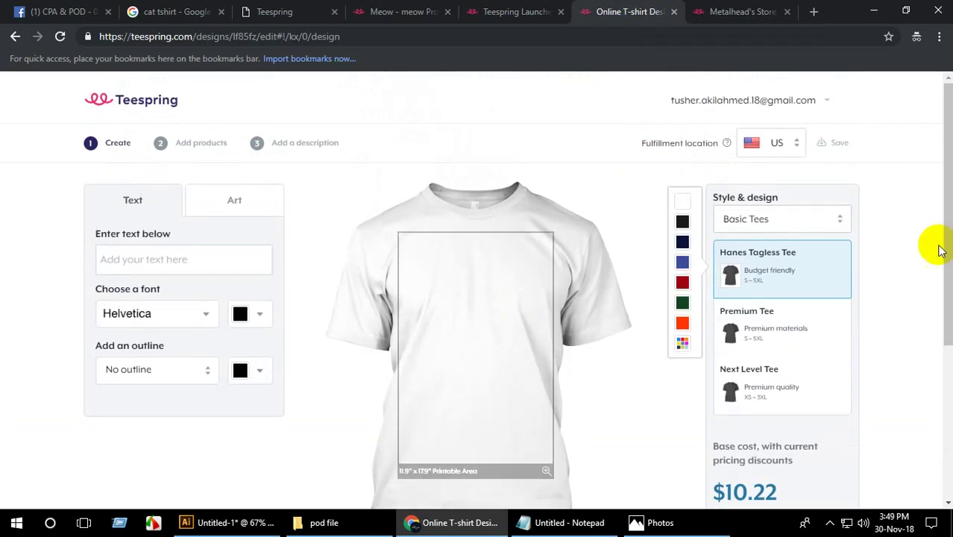
# Change the product to a dark green Gildan 6.1oz Long Sleeve Tee at $13.47 base cost.
pyautogui.click(796, 219)
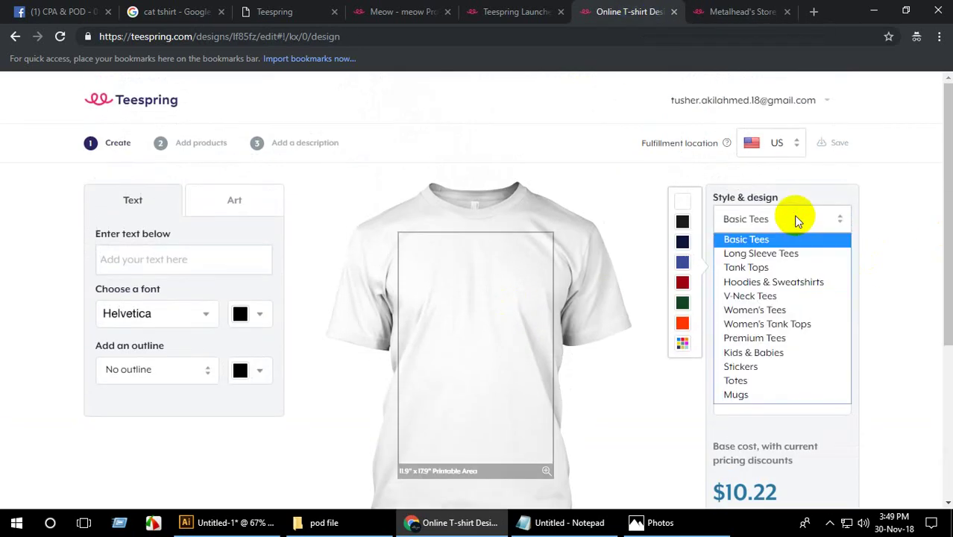
pyautogui.click(792, 254)
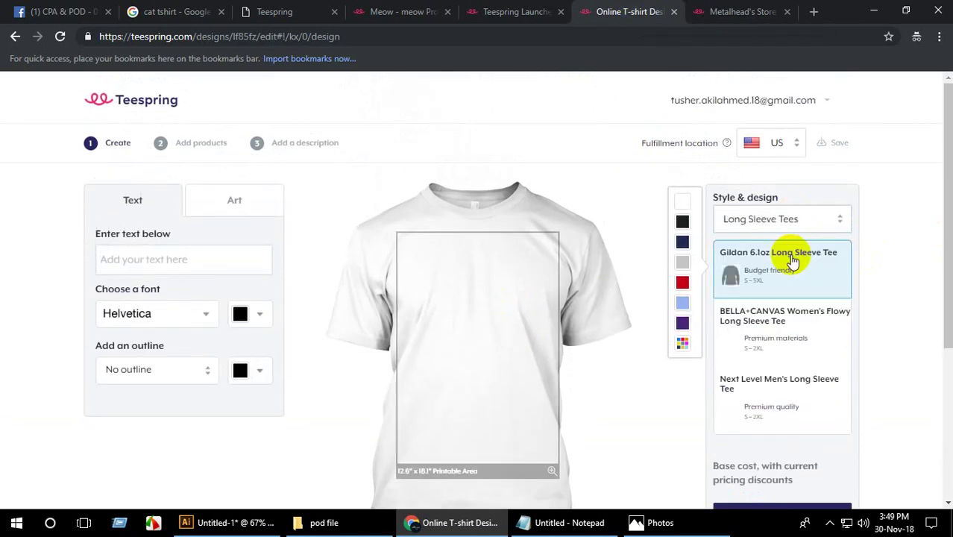
pyautogui.scroll(-1, 905, 270)
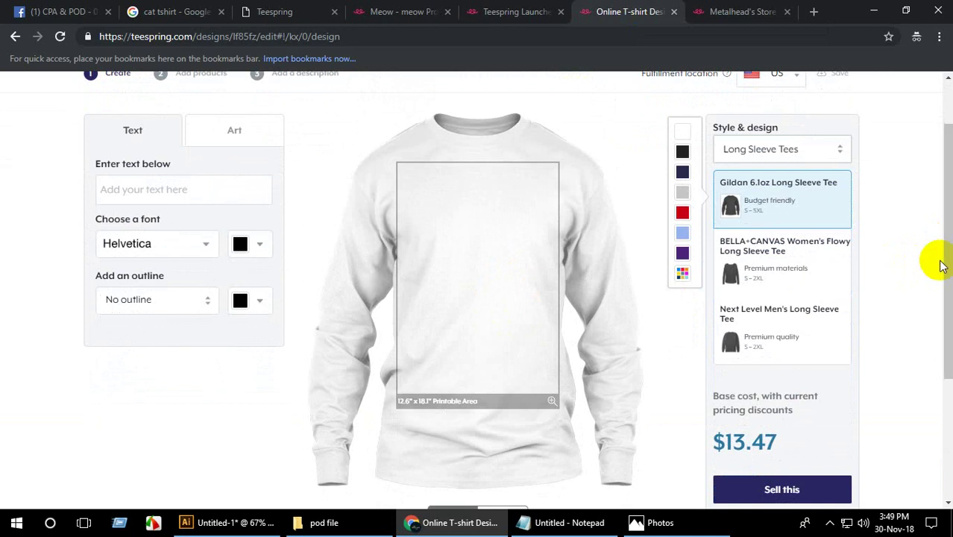
pyautogui.click(692, 270)
pyautogui.click(662, 155)
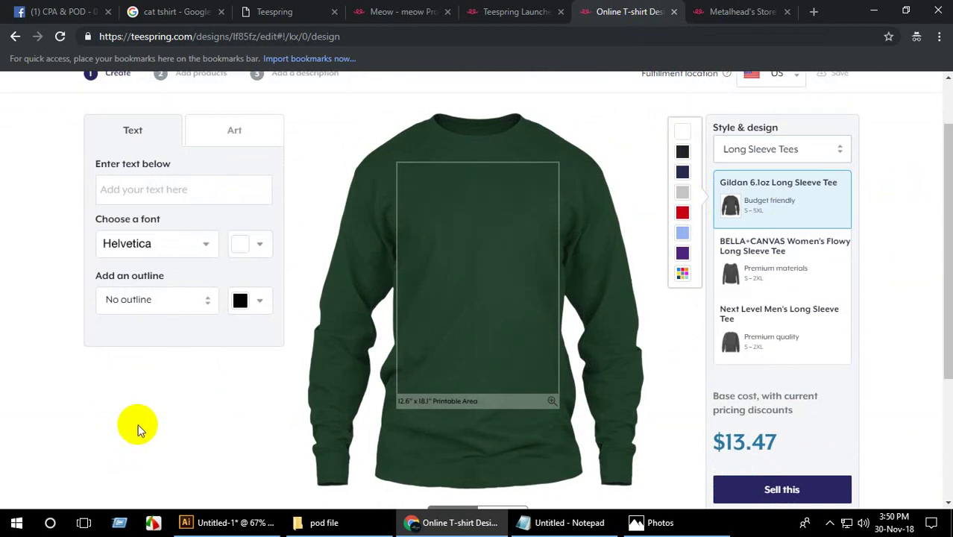
pyautogui.scroll(1, 138, 429)
pyautogui.scroll(1, 138, 429)
# Show the Art tab's artwork upload options.
pyautogui.click(471, 343)
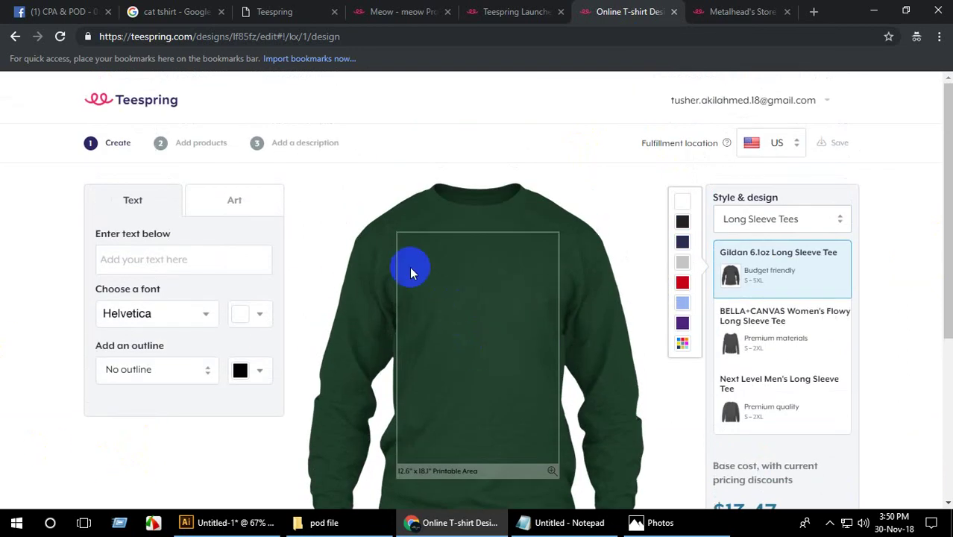
pyautogui.click(237, 204)
pyautogui.click(153, 202)
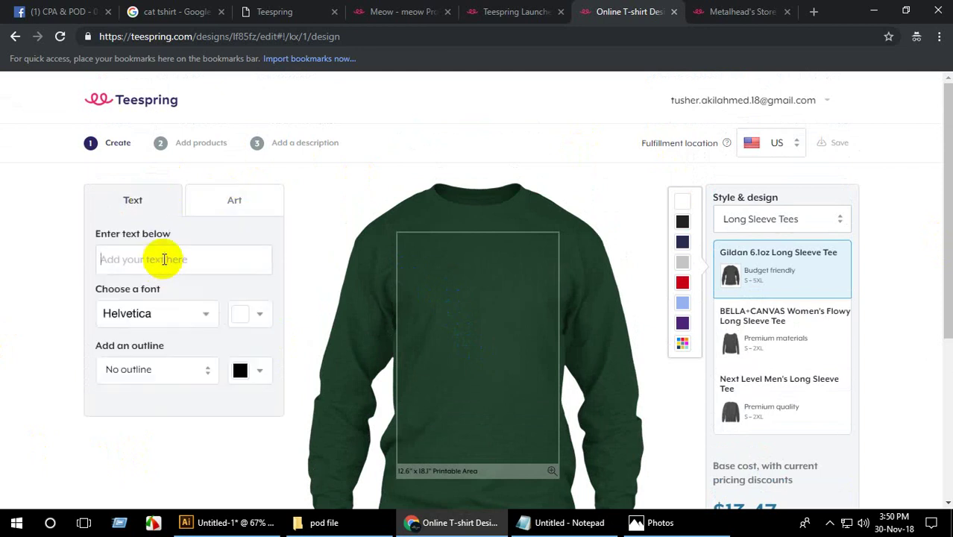
pyautogui.click(243, 199)
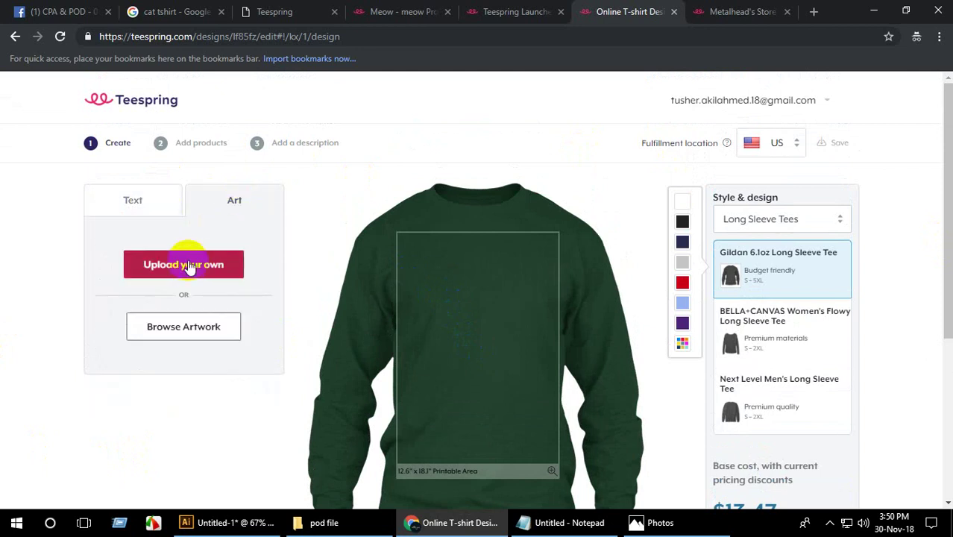
# Upload the carpet-cleaner-christmas-tshirt artwork file onto the dark green long-sleeve tee.
pyautogui.click(179, 269)
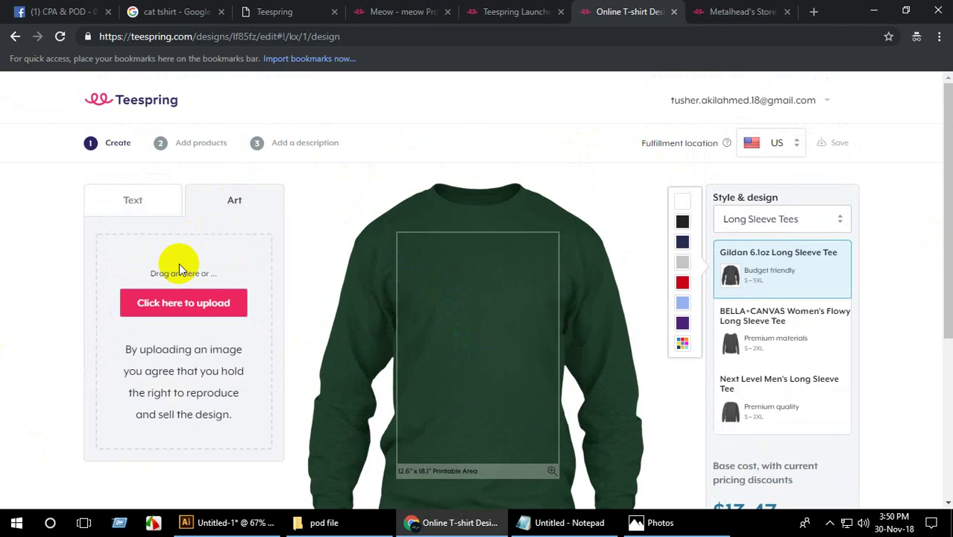
pyautogui.click(187, 303)
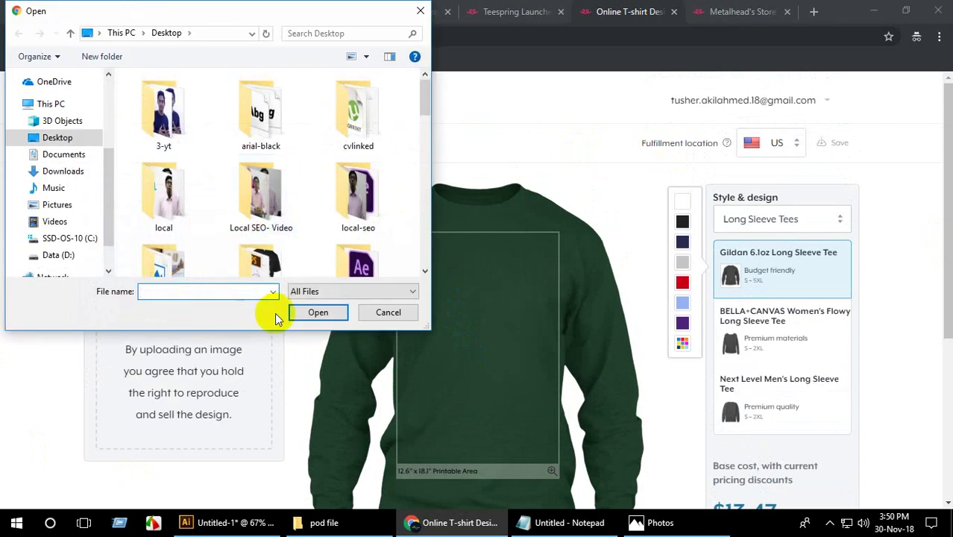
pyautogui.write('ca')
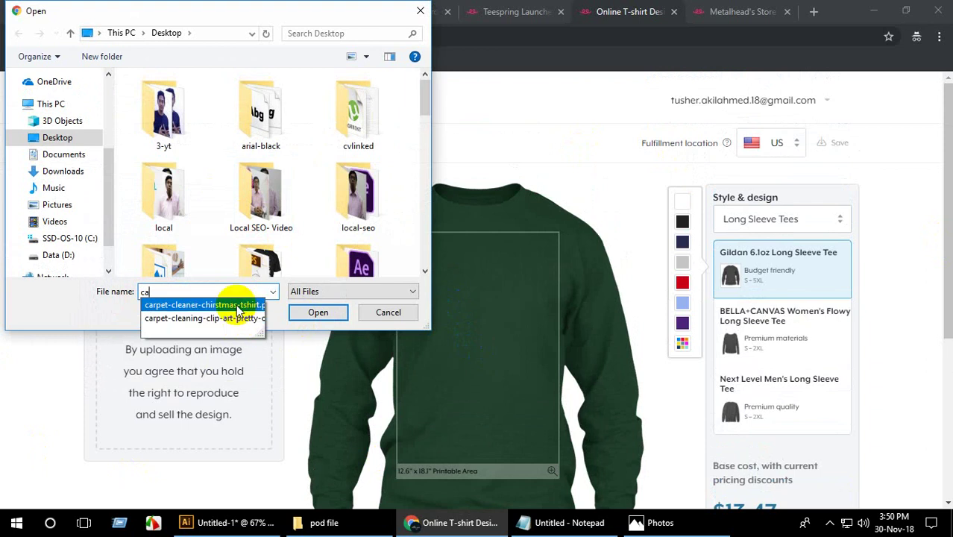
pyautogui.click(239, 304)
pyautogui.click(318, 312)
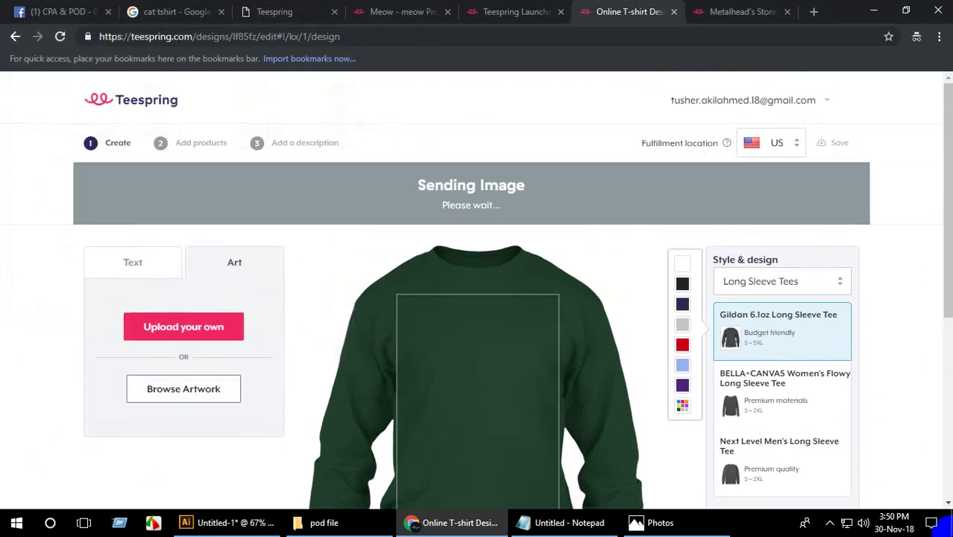
pyautogui.scroll(-1, 630, 243)
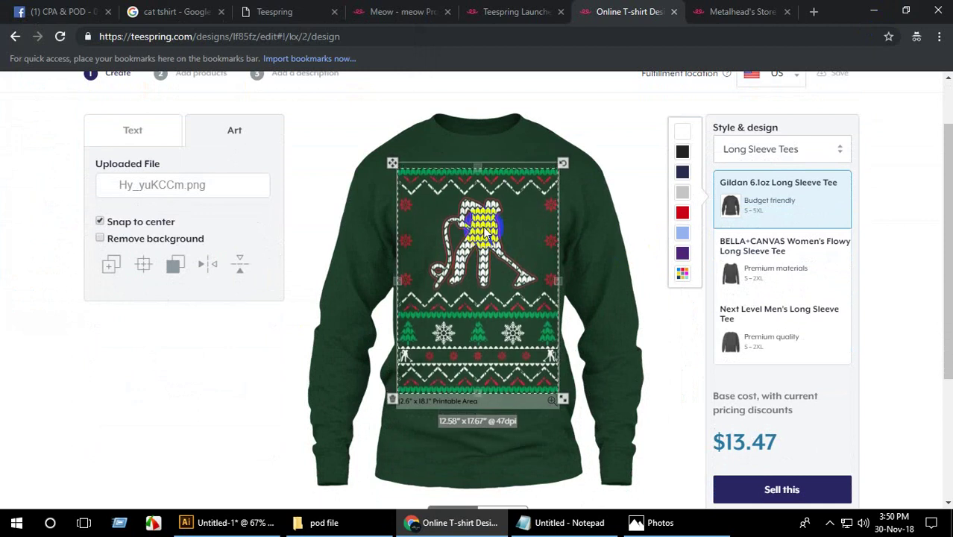
# Resize the sweater artwork to fill the printable area, then go to the Add products step.
pyautogui.moveTo(562, 396)
pyautogui.mouseDown()
pyautogui.moveTo(536, 366)
pyautogui.moveTo(562, 400)
pyautogui.mouseUp()
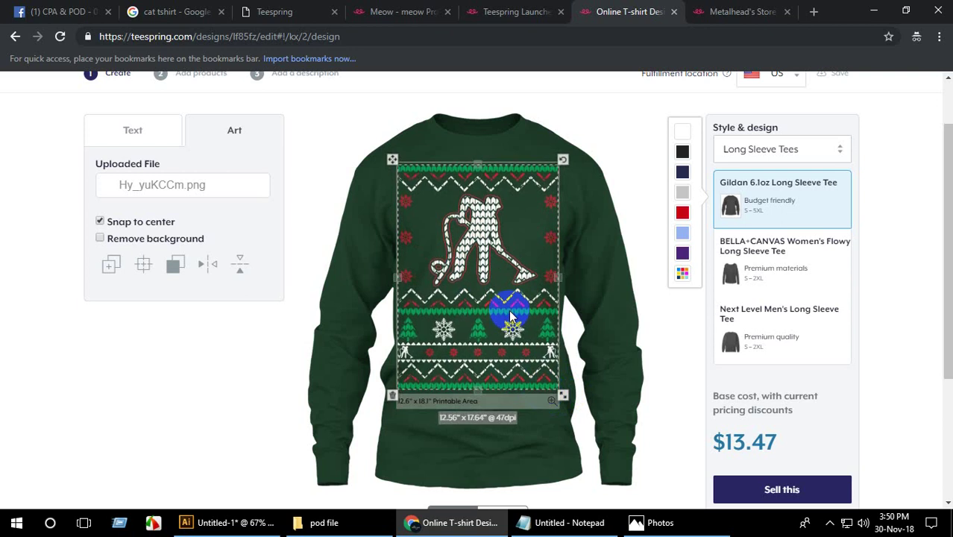
pyautogui.moveTo(554, 388); pyautogui.dragTo(553, 385)
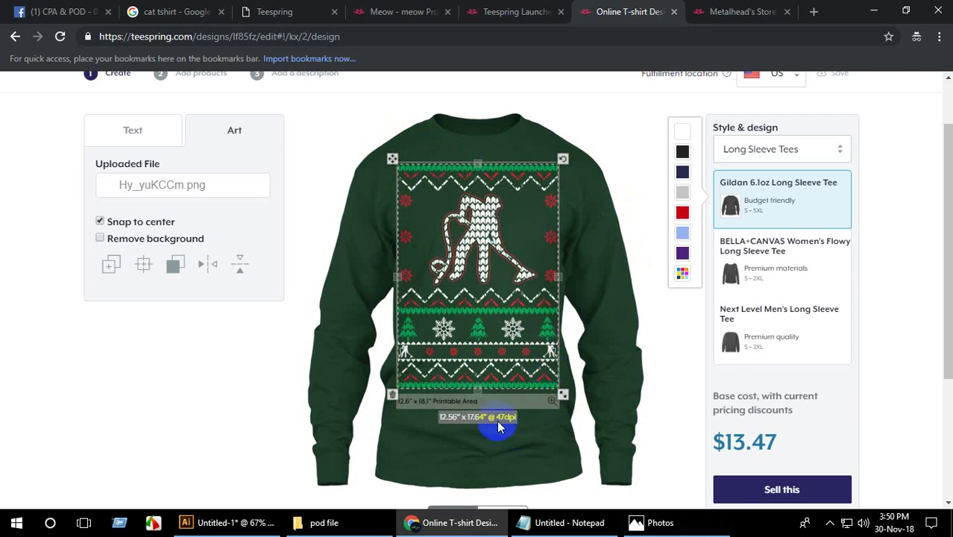
pyautogui.scroll(1, 548, 425)
pyautogui.scroll(-3, 566, 406)
pyautogui.scroll(3, 578, 404)
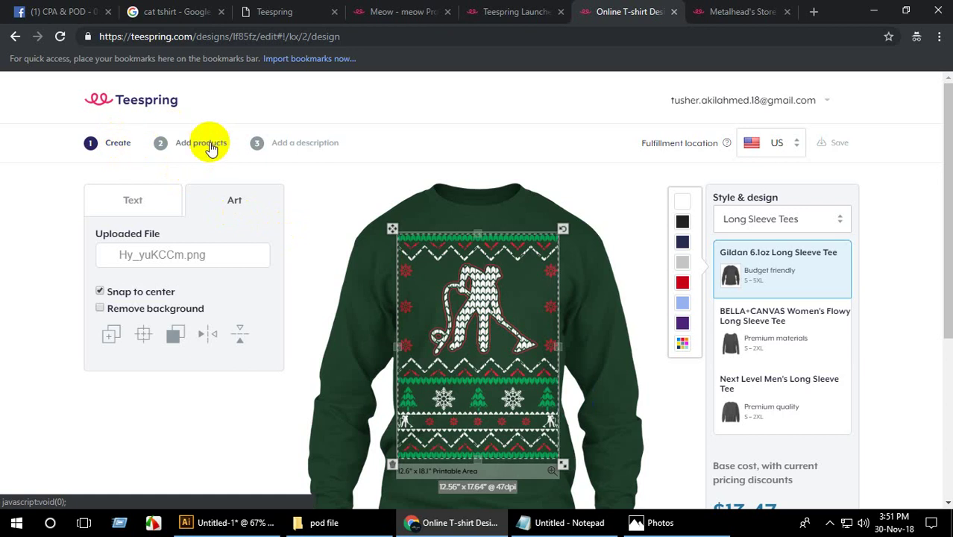
pyautogui.click(211, 148)
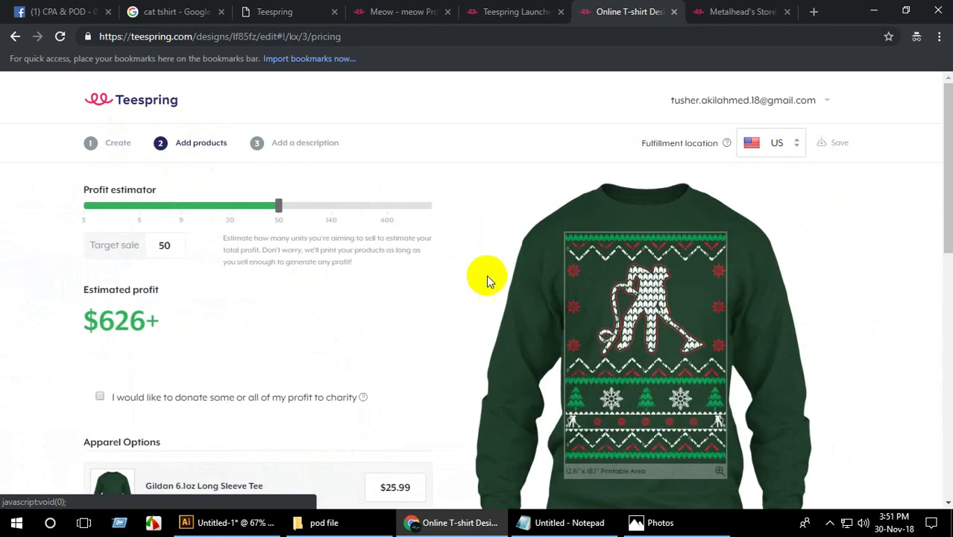
# Slide the profit estimator to the minimum and enter 3 as Target sale, giving $12.52 per tee.
pyautogui.scroll(-1, 840, 305)
pyautogui.scroll(1, 295, 270)
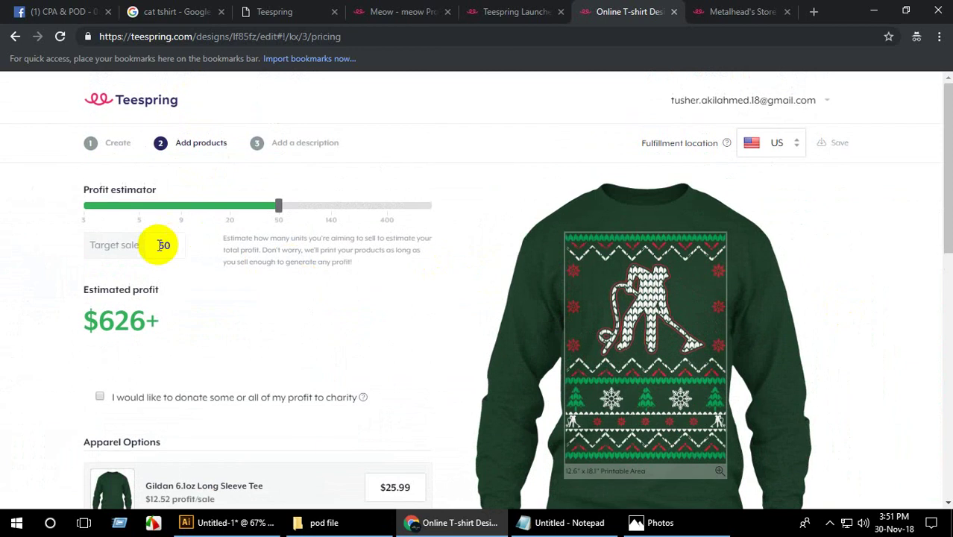
pyautogui.moveTo(180, 246); pyautogui.dragTo(152, 248)
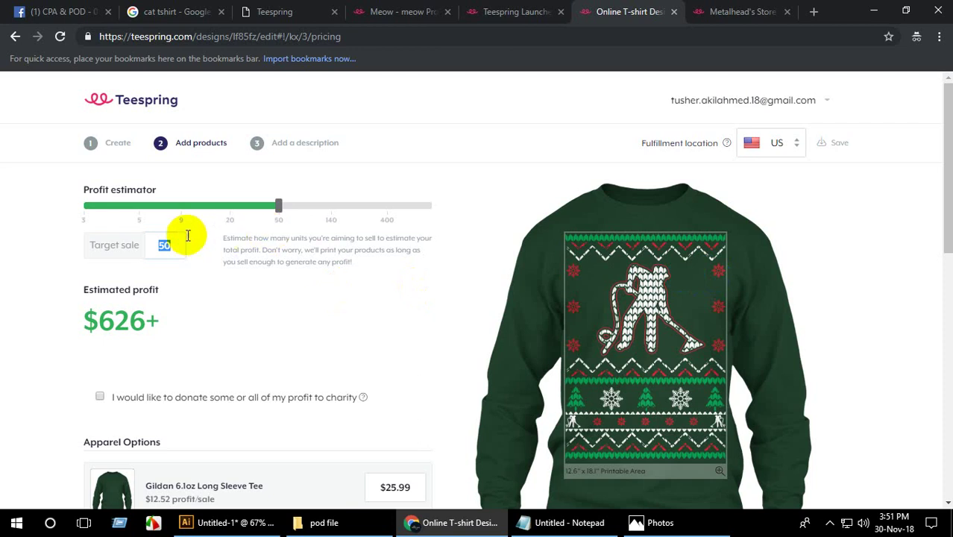
pyautogui.click(167, 245)
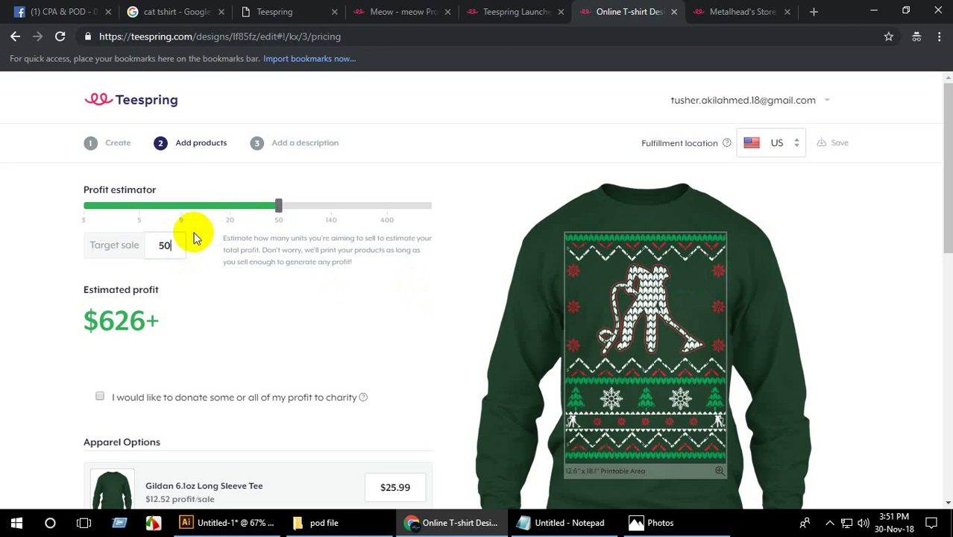
pyautogui.moveTo(278, 206); pyautogui.dragTo(82, 209)
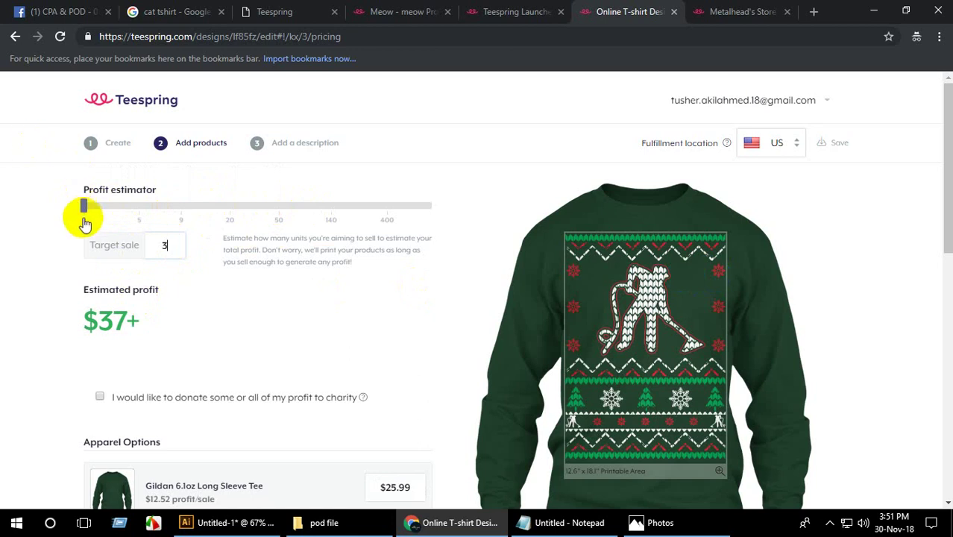
pyautogui.moveTo(83, 211)
pyautogui.moveTo(85, 206); pyautogui.dragTo(70, 202)
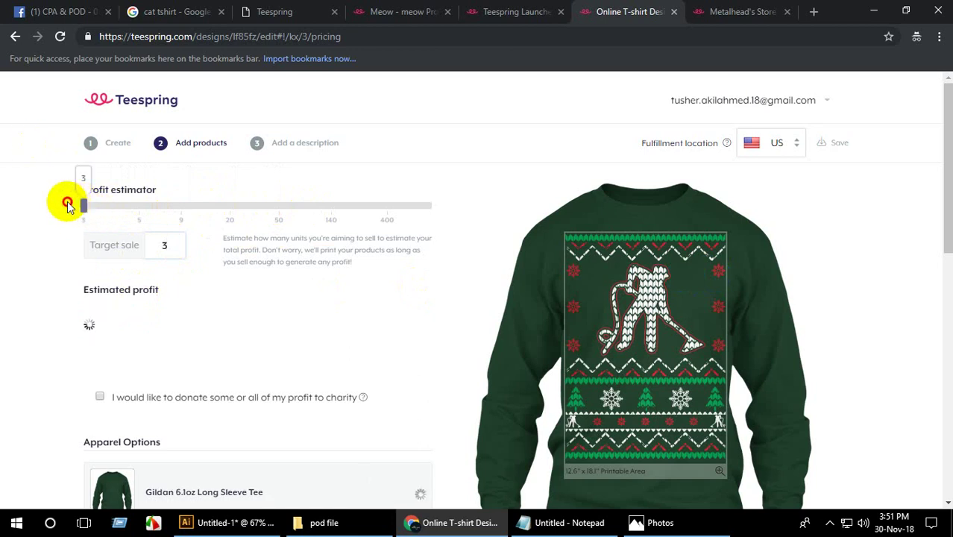
pyautogui.click(159, 246)
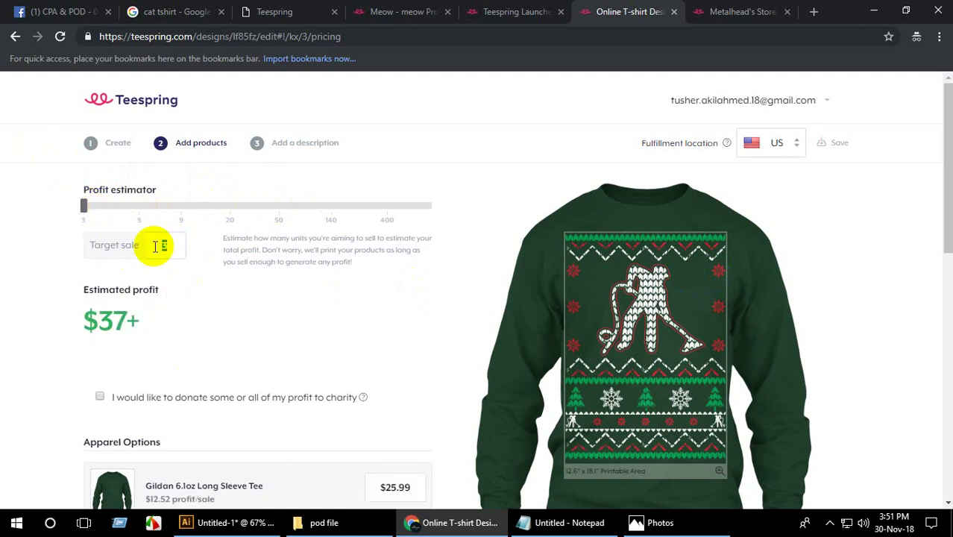
pyautogui.write('3')
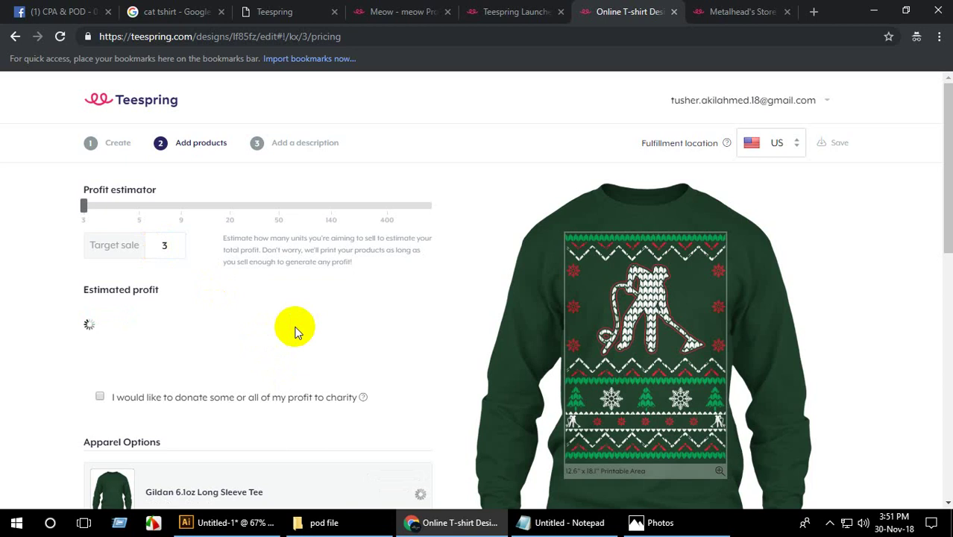
pyautogui.moveTo(85, 205); pyautogui.dragTo(56, 203)
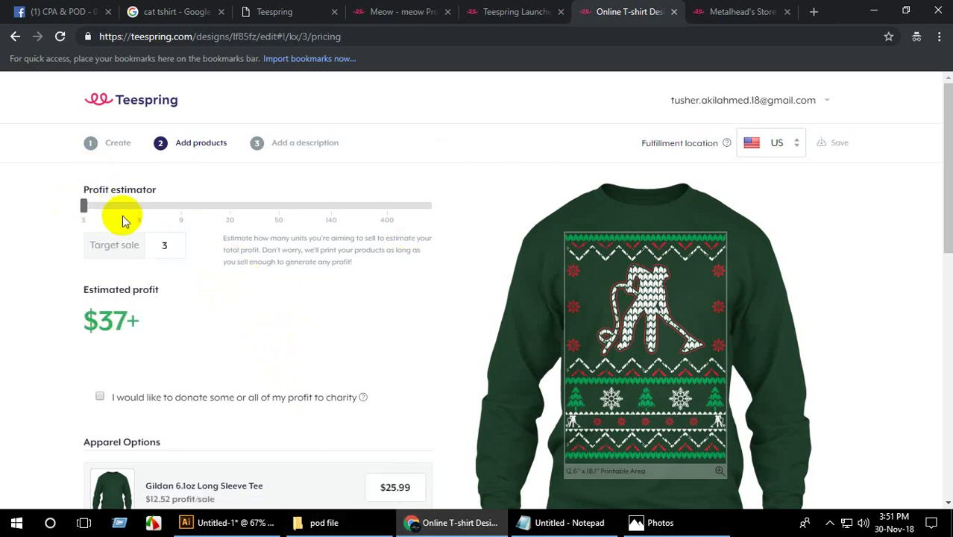
pyautogui.moveTo(89, 200); pyautogui.dragTo(2, 209)
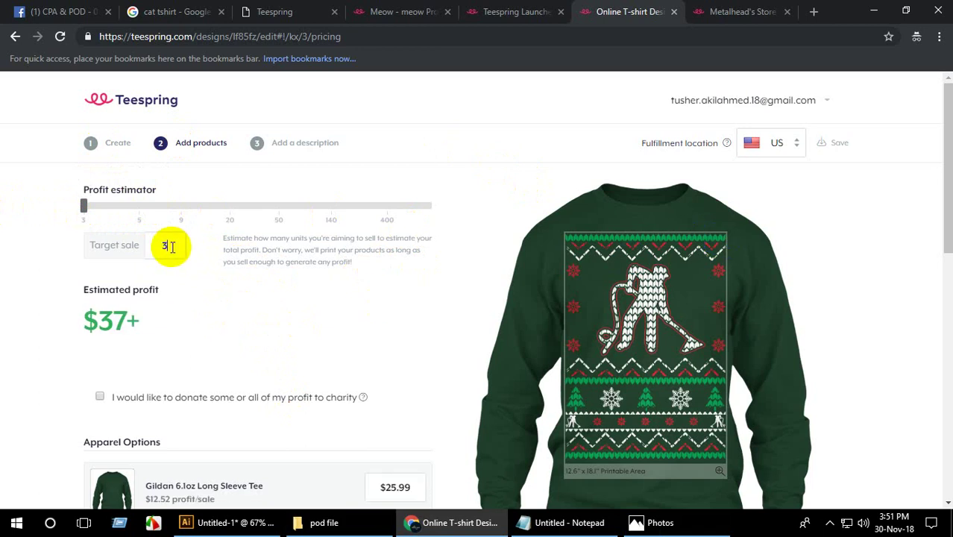
pyautogui.scroll(-2, 443, 339)
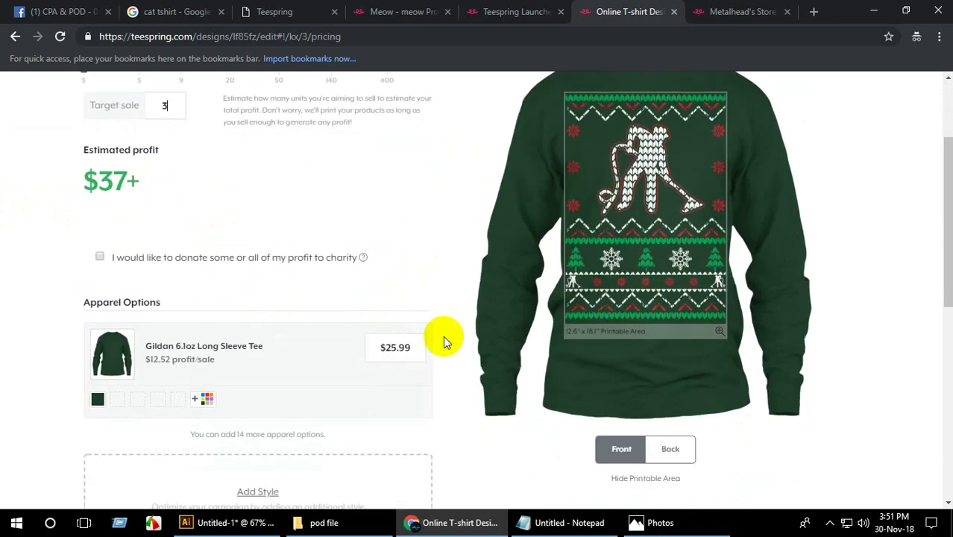
pyautogui.scroll(1, 443, 339)
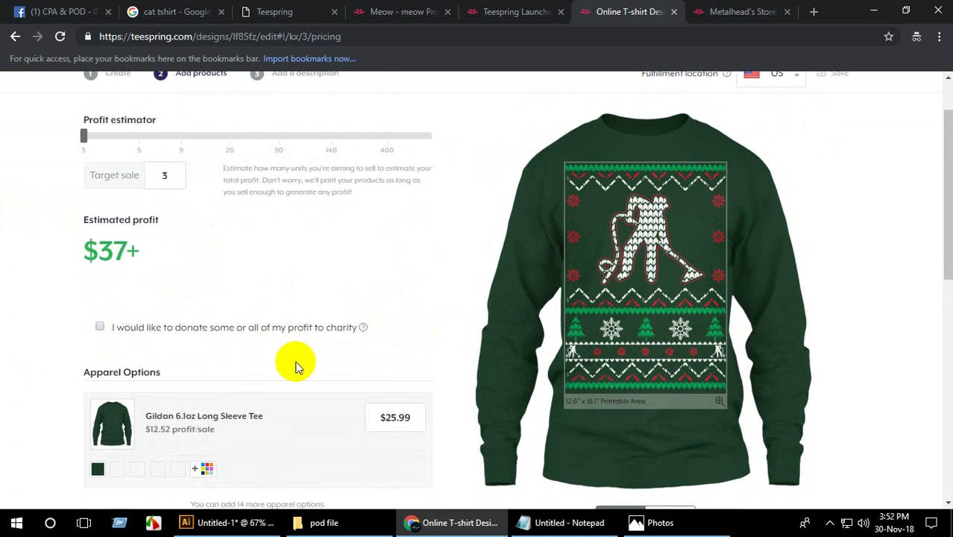
pyautogui.click(100, 328)
pyautogui.scroll(-1, 412, 260)
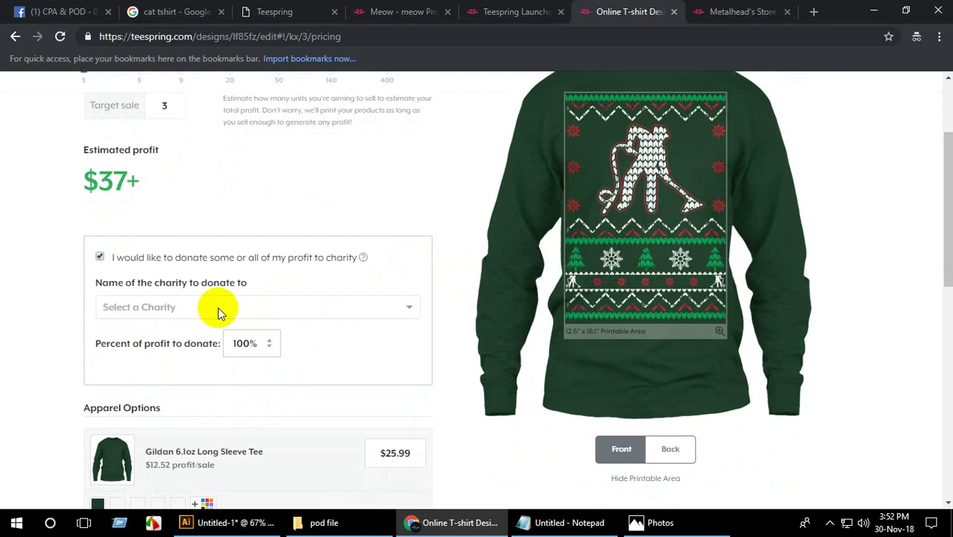
pyautogui.click(262, 346)
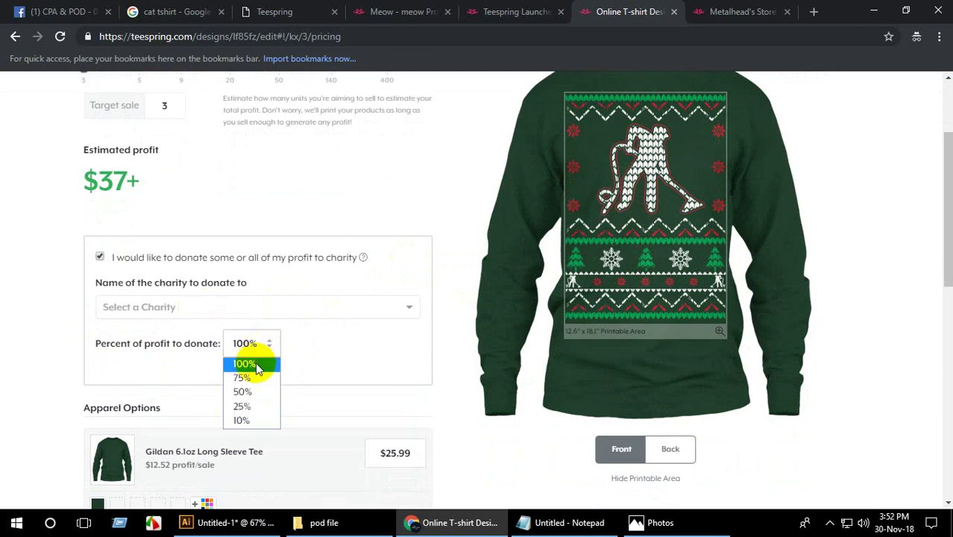
pyautogui.click(252, 419)
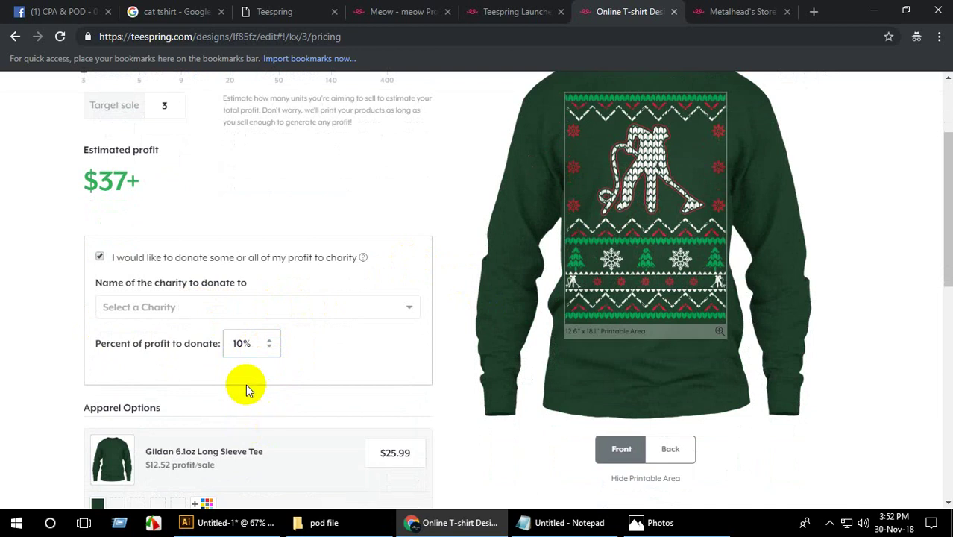
pyautogui.click(311, 312)
pyautogui.scroll(-2, 189, 340)
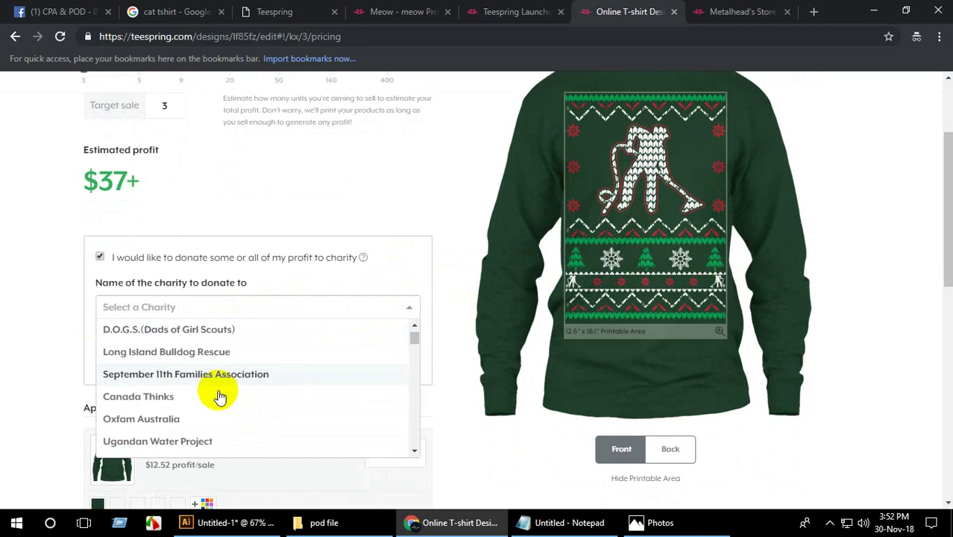
pyautogui.scroll(-10, 220, 397)
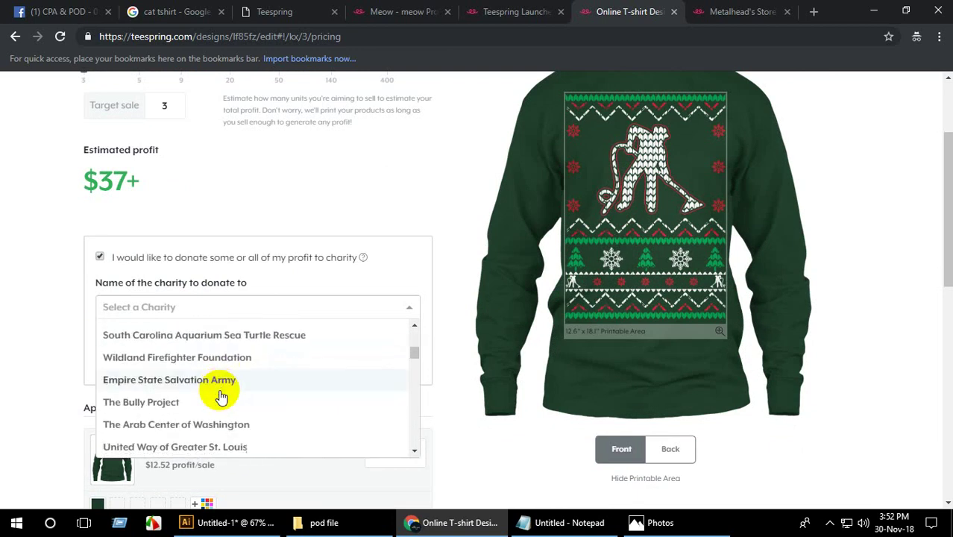
pyautogui.scroll(-10, 220, 397)
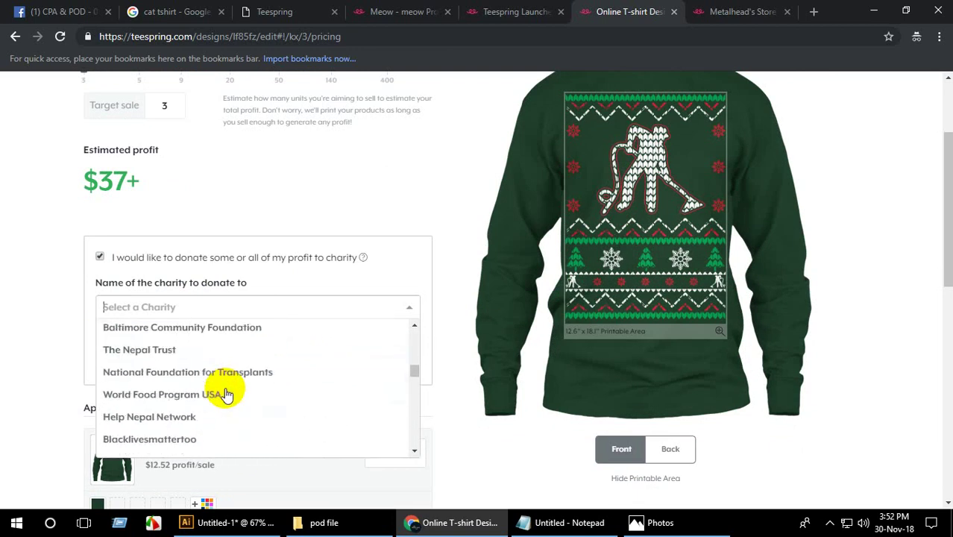
pyautogui.scroll(-10, 226, 395)
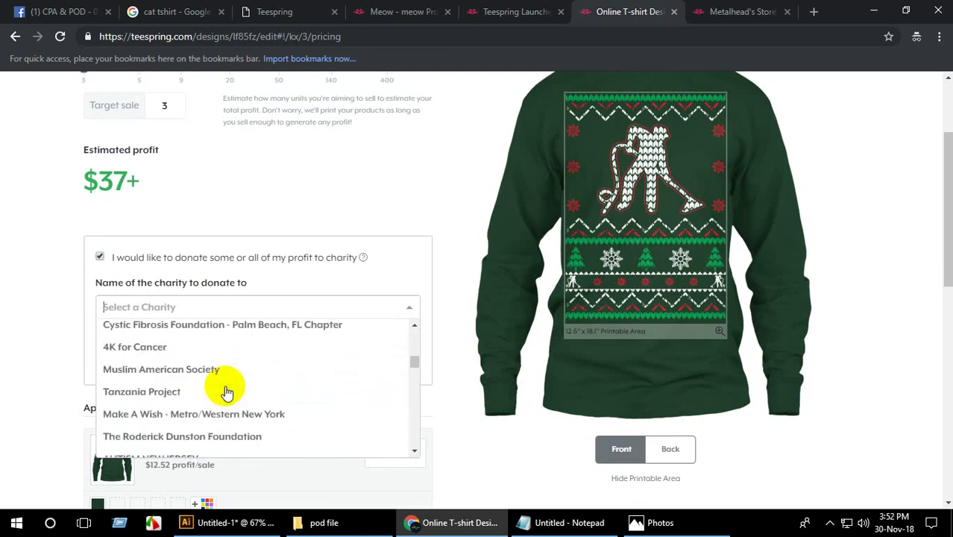
pyautogui.scroll(-8, 226, 393)
pyautogui.click(70, 247)
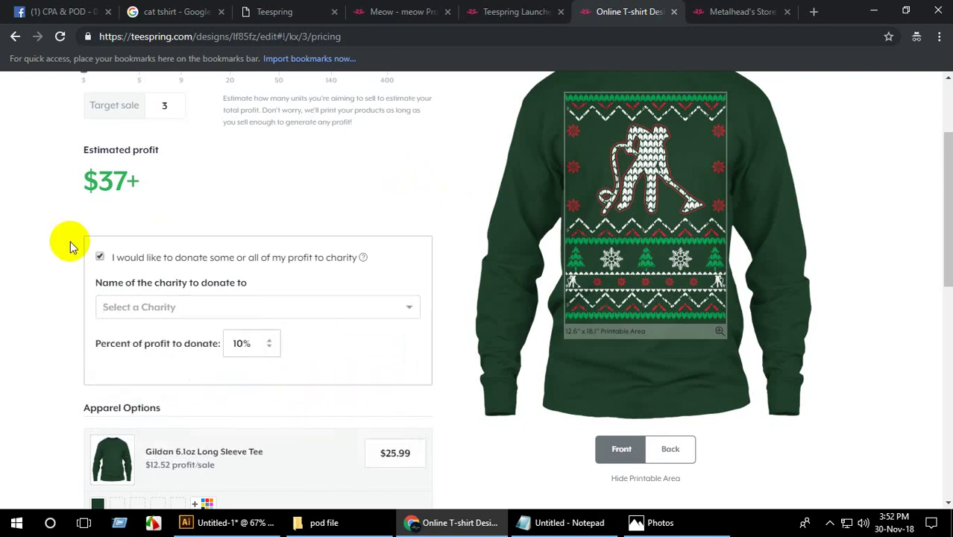
pyautogui.click(100, 256)
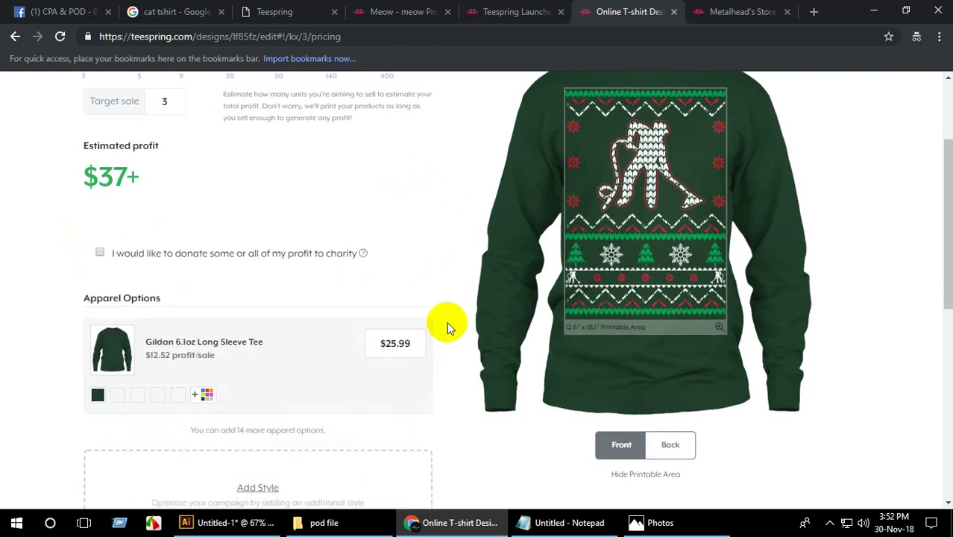
pyautogui.scroll(-3, 447, 321)
pyautogui.scroll(3, 453, 324)
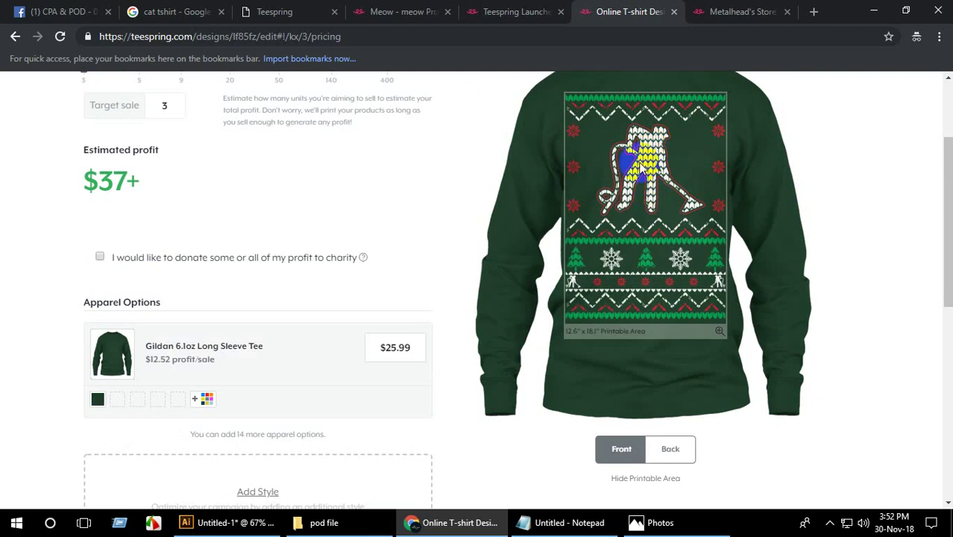
pyautogui.click(640, 170)
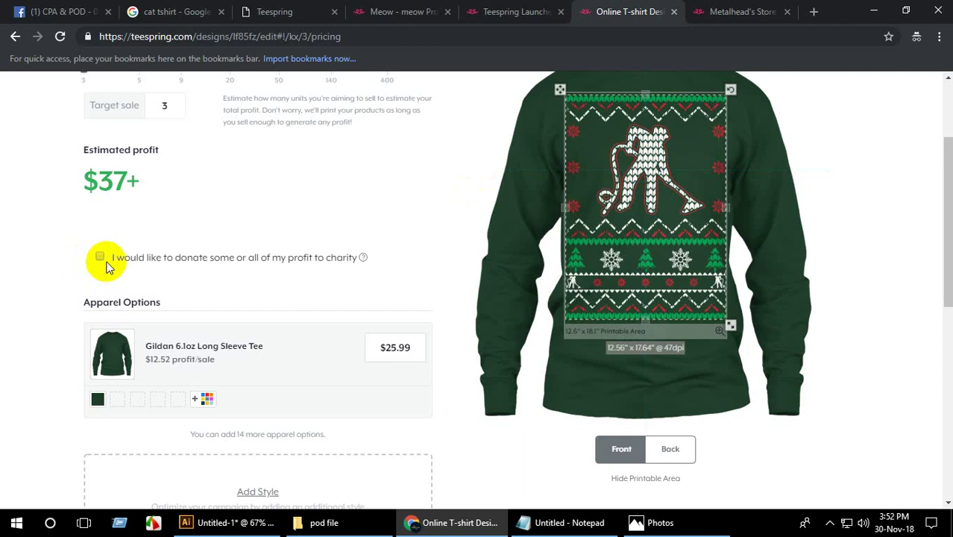
pyautogui.scroll(2, 338, 235)
pyautogui.scroll(-4, 347, 236)
pyautogui.scroll(3, 346, 237)
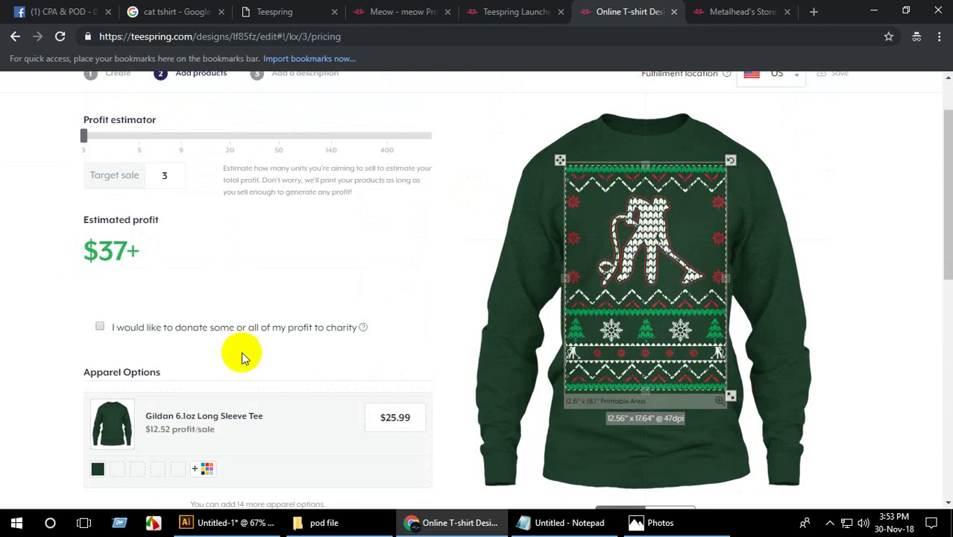
pyautogui.scroll(-1, 321, 416)
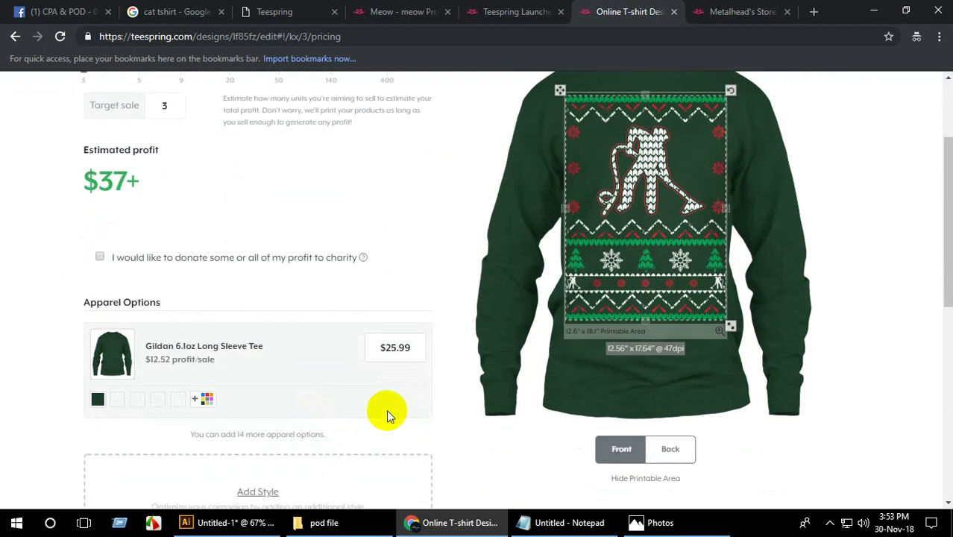
pyautogui.scroll(1, 386, 410)
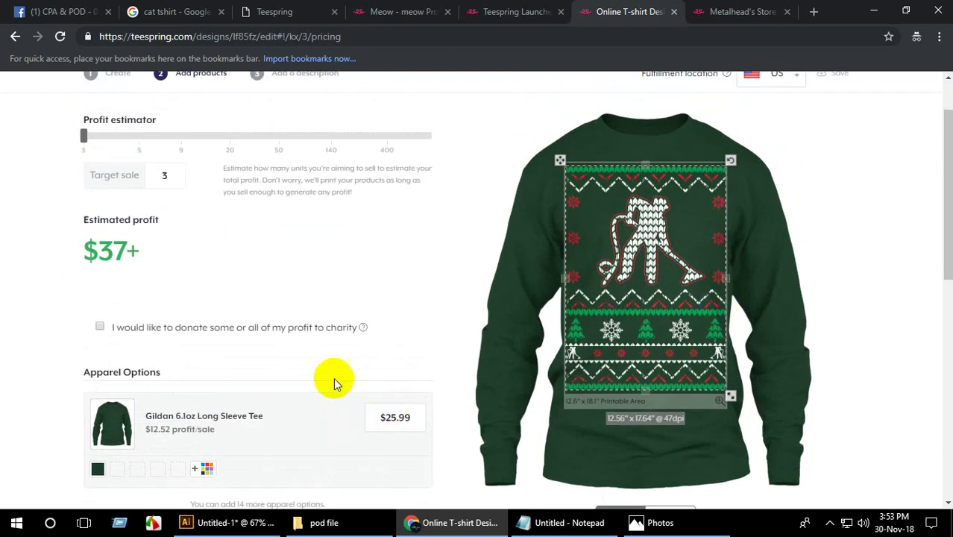
pyautogui.scroll(-2, 334, 382)
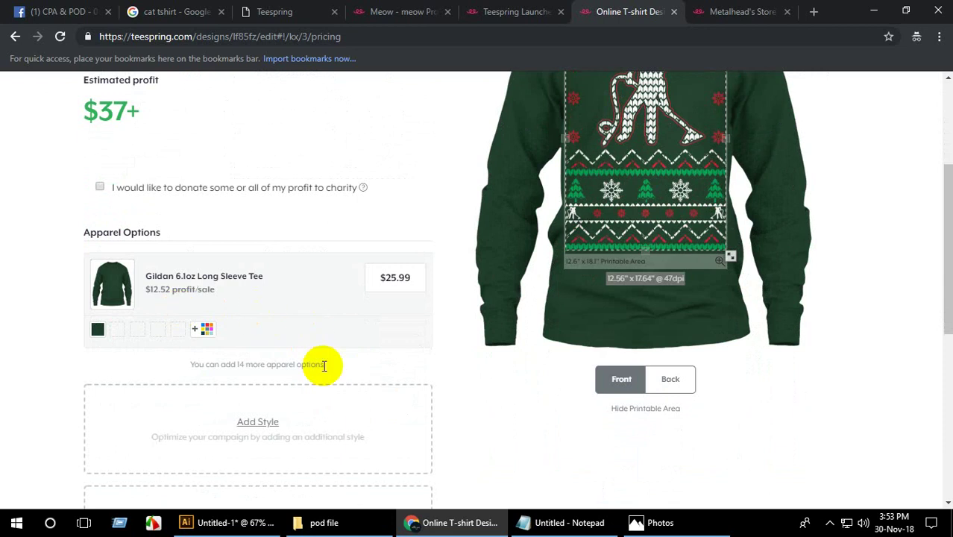
pyautogui.moveTo(403, 279)
pyautogui.mouseDown()
pyautogui.moveTo(375, 279)
pyautogui.moveTo(413, 279)
pyautogui.moveTo(404, 277)
pyautogui.mouseUp()
pyautogui.click(404, 277)
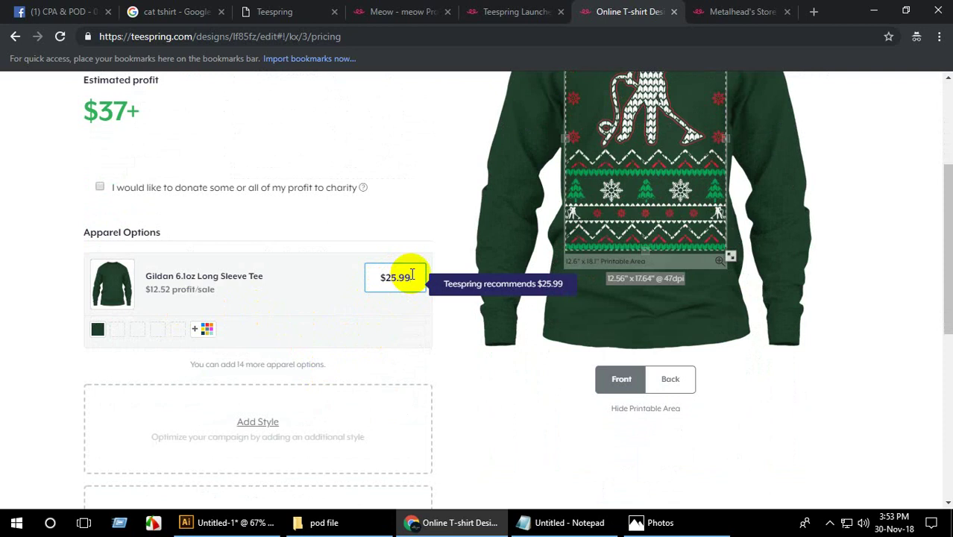
pyautogui.moveTo(412, 277); pyautogui.dragTo(369, 277)
pyautogui.write('3')
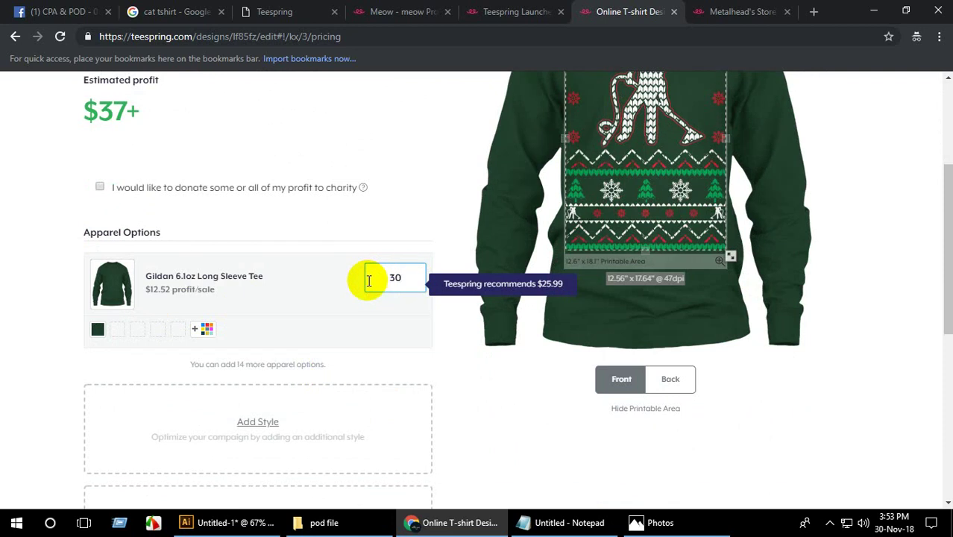
pyautogui.write('0')
pyautogui.hotkey('ctrl', 'z')
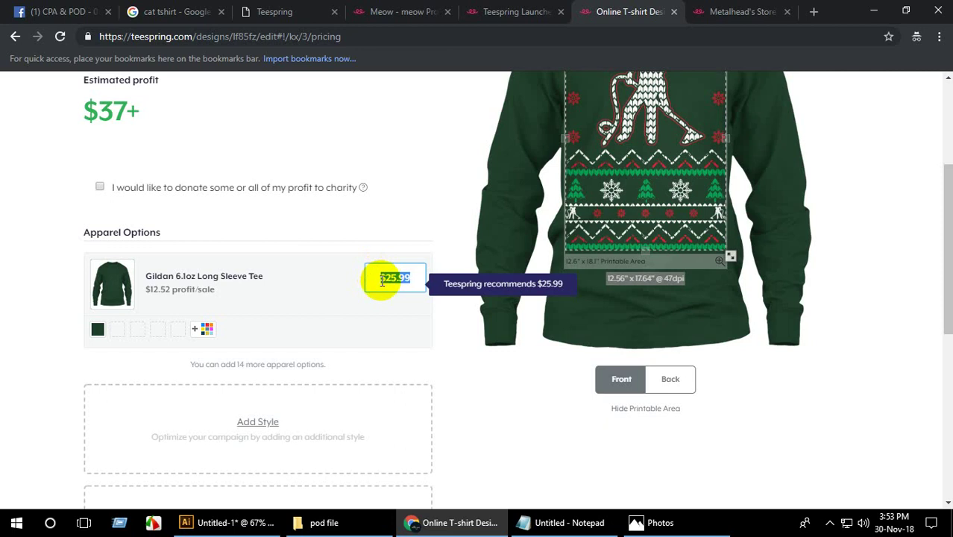
pyautogui.click(295, 293)
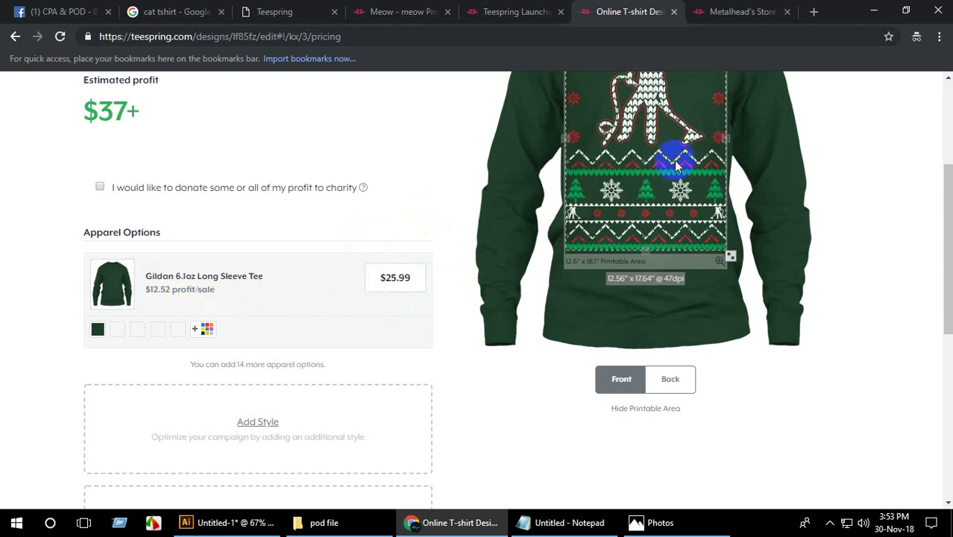
pyautogui.moveTo(146, 277); pyautogui.dragTo(265, 276)
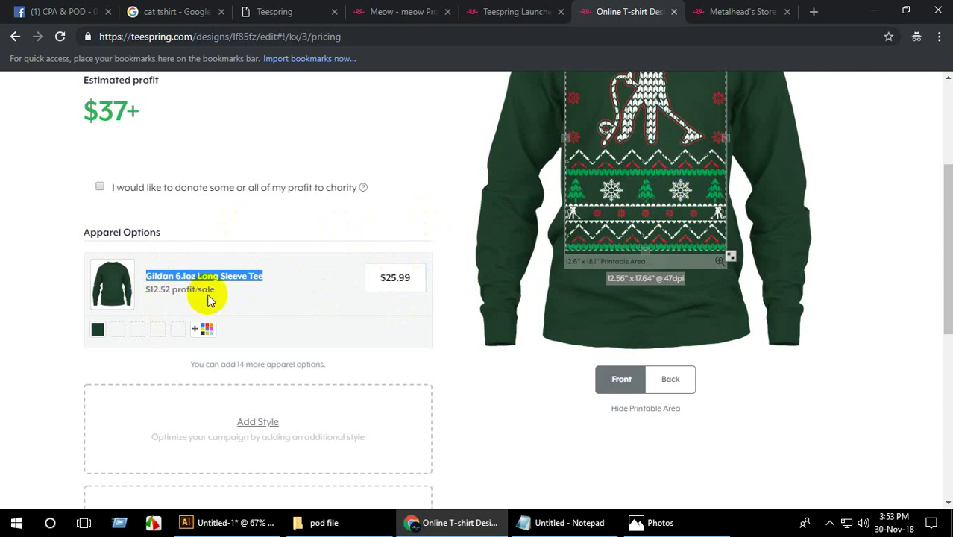
pyautogui.moveTo(209, 294); pyautogui.dragTo(145, 297)
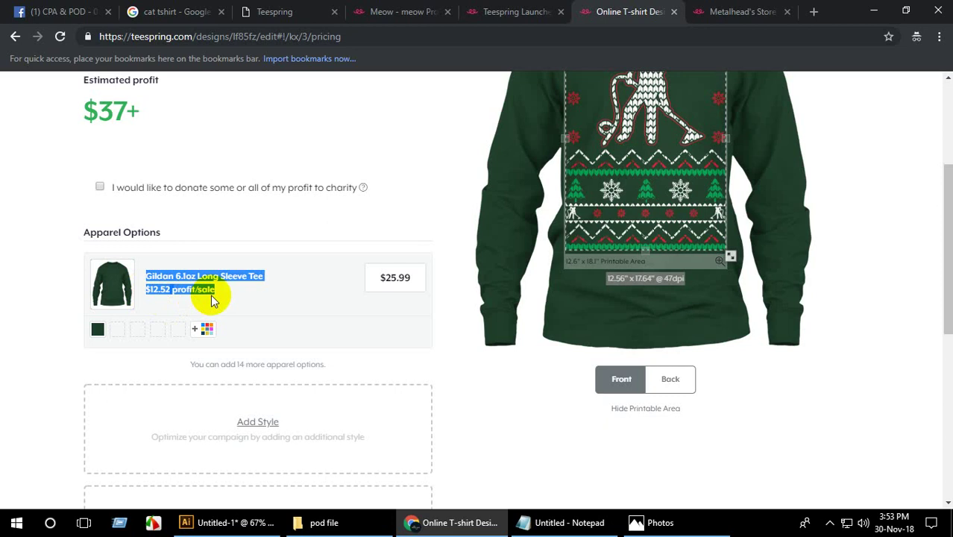
pyautogui.click(351, 274)
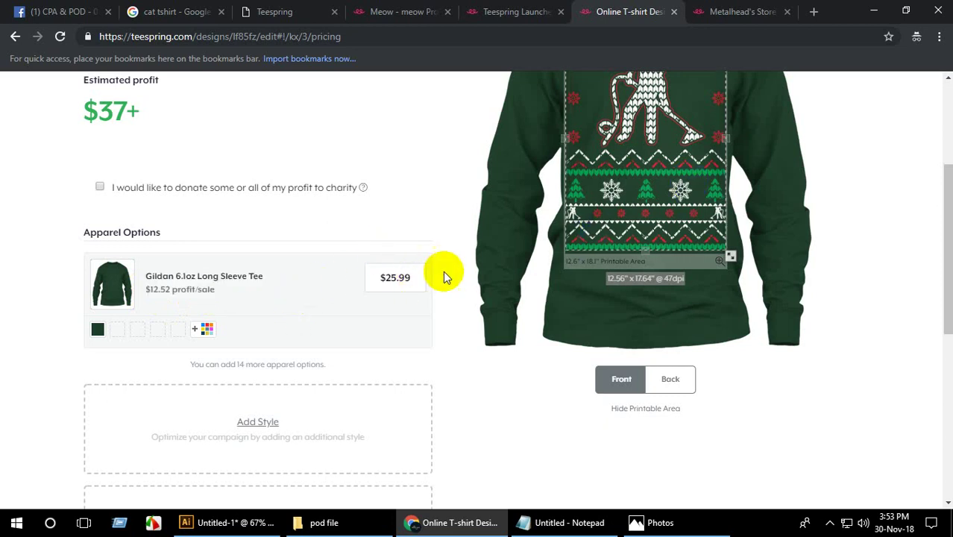
pyautogui.click(380, 276)
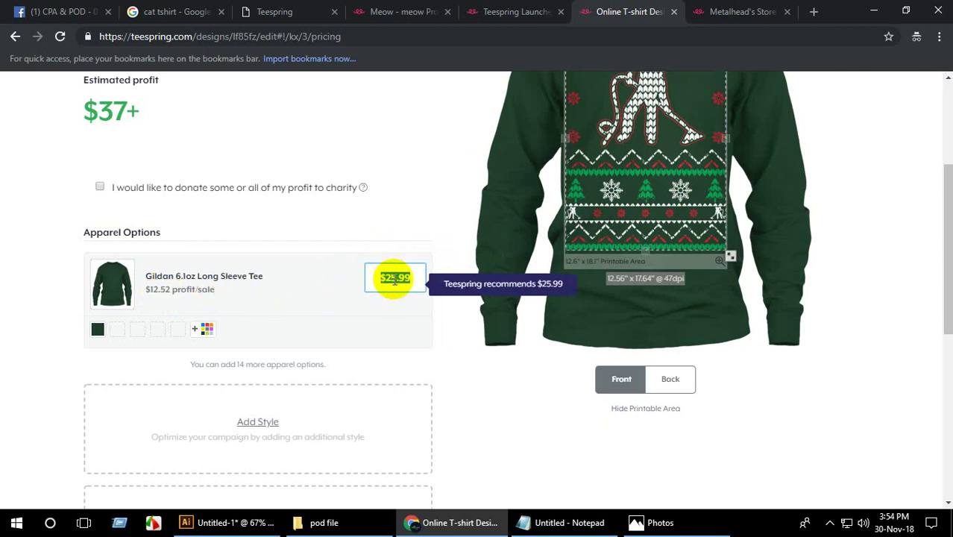
pyautogui.press('Left')
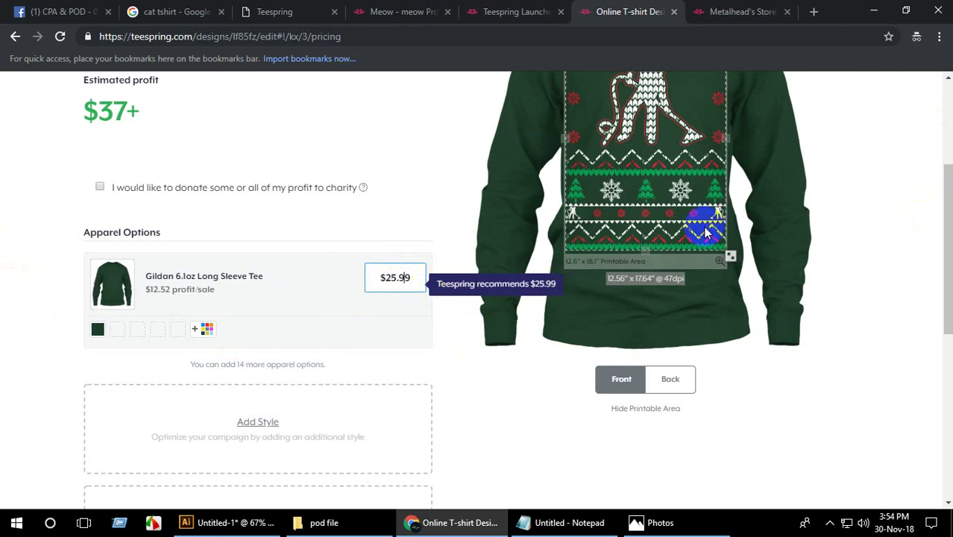
# Dismiss the price tip and show the colour palette for the Gildan long-sleeve tee.
pyautogui.scroll(-1, 304, 336)
pyautogui.scroll(2, 373, 313)
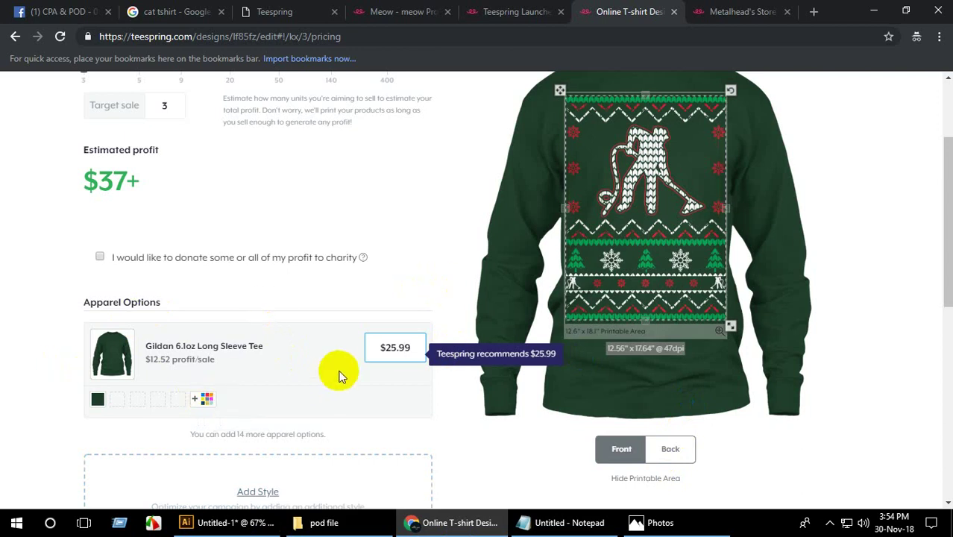
pyautogui.click(176, 435)
pyautogui.moveTo(176, 435); pyautogui.dragTo(398, 438)
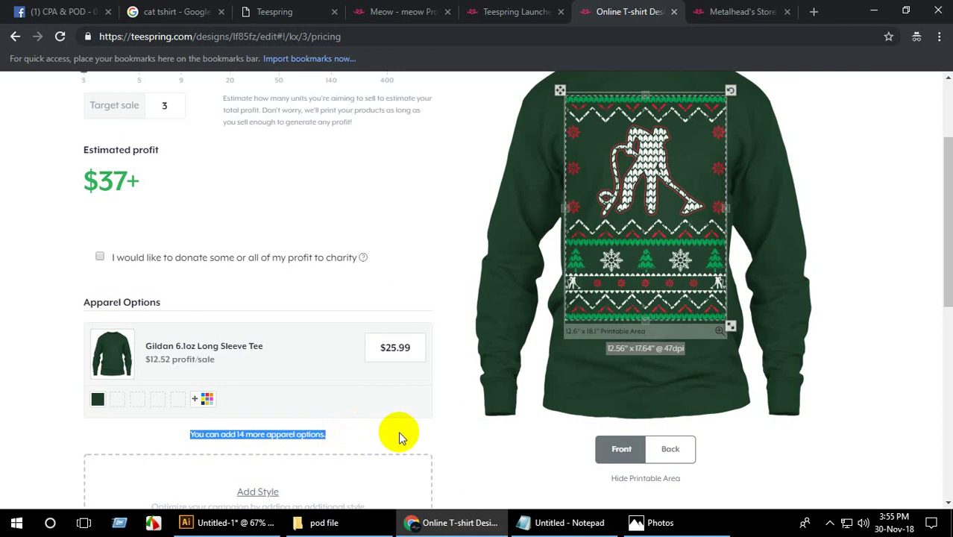
pyautogui.click(325, 437)
pyautogui.moveTo(192, 433); pyautogui.dragTo(355, 435)
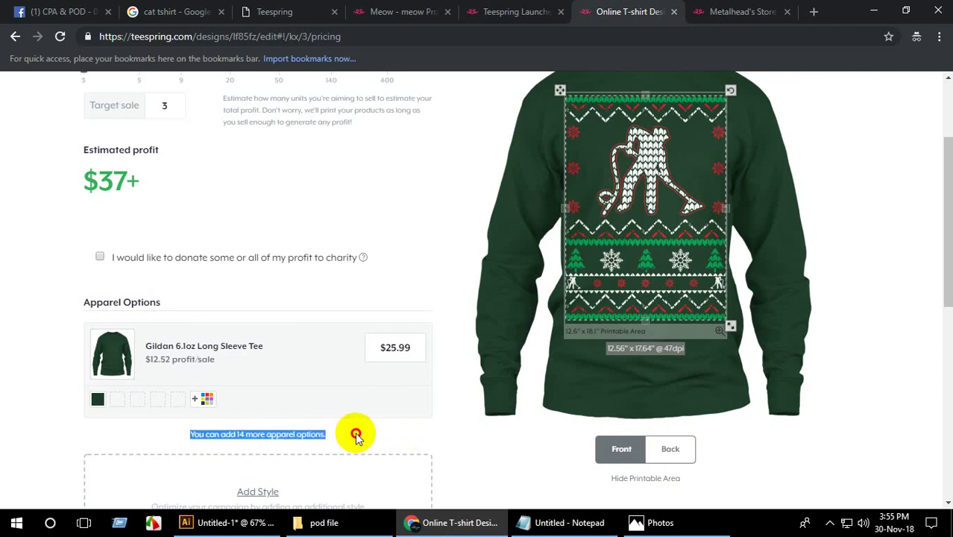
pyautogui.click(357, 436)
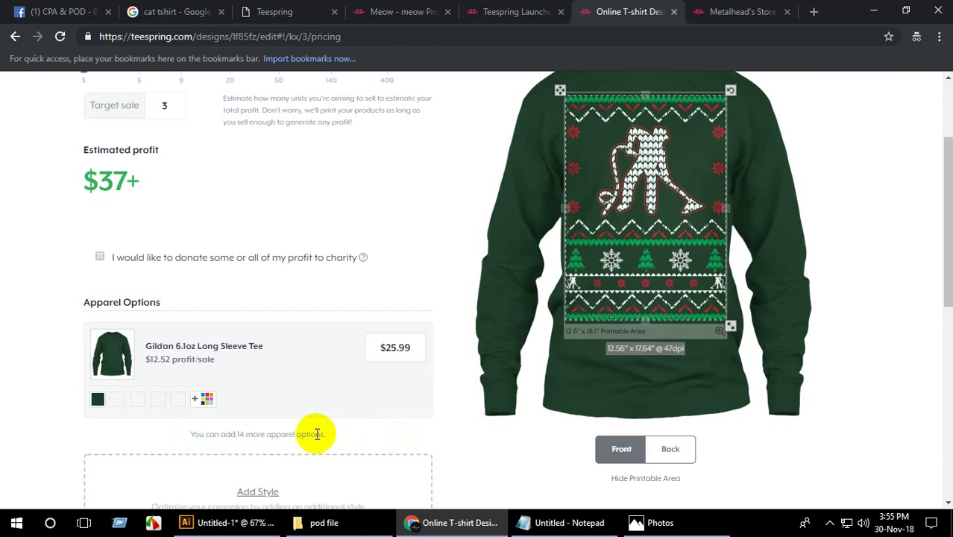
pyautogui.click(207, 399)
# Tick black, navy and dark grey swatches for the long-sleeve tee, leaving maroon unticked.
pyautogui.scroll(-1, 251, 377)
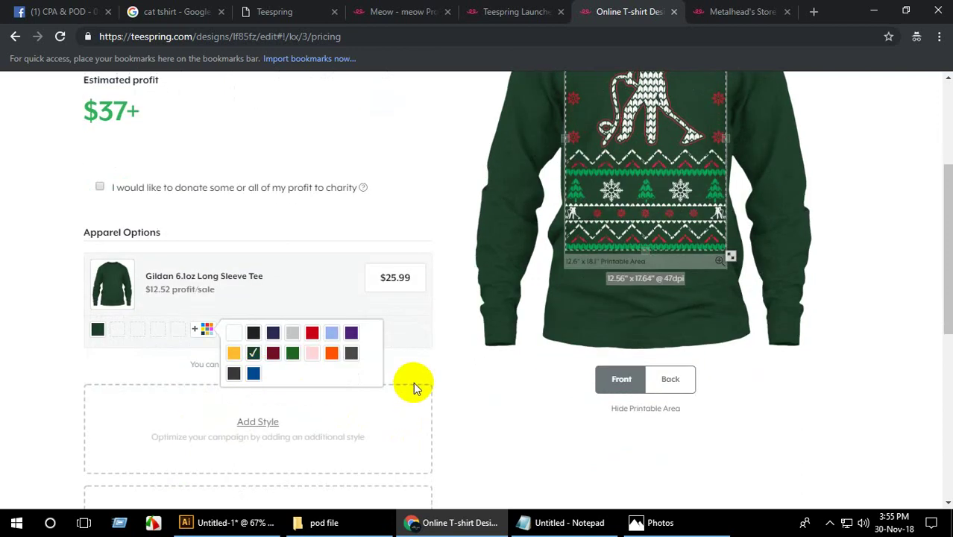
pyautogui.scroll(2, 347, 425)
pyautogui.click(253, 475)
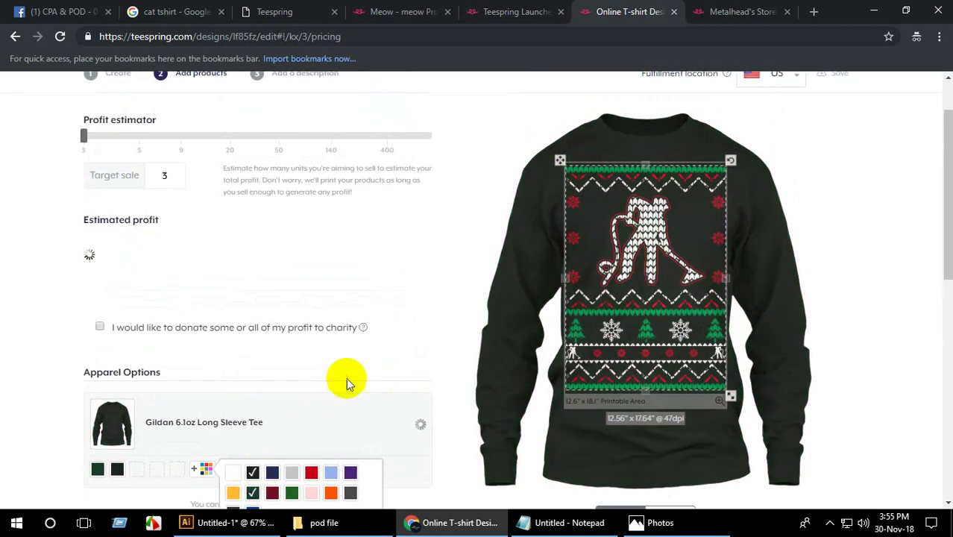
pyautogui.scroll(-1, 345, 377)
pyautogui.click(276, 409)
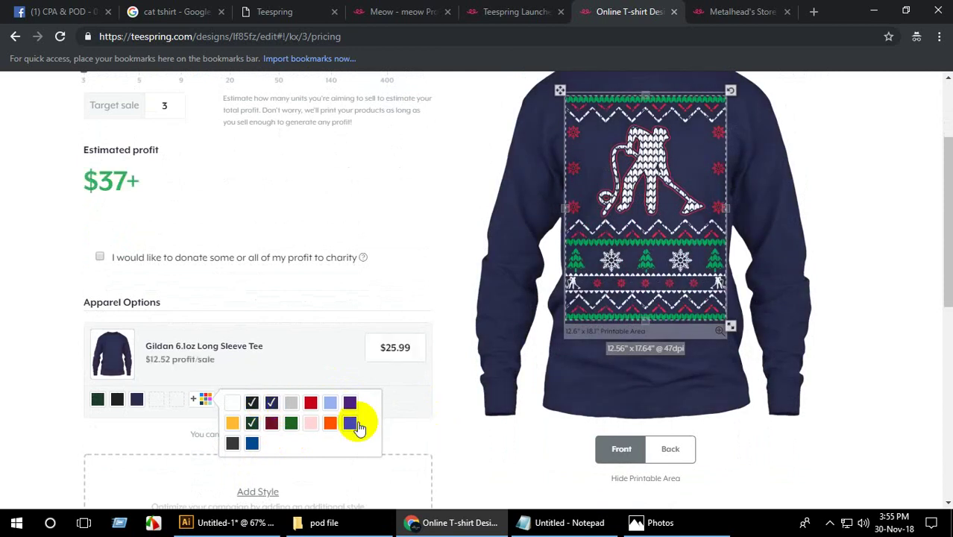
pyautogui.click(273, 425)
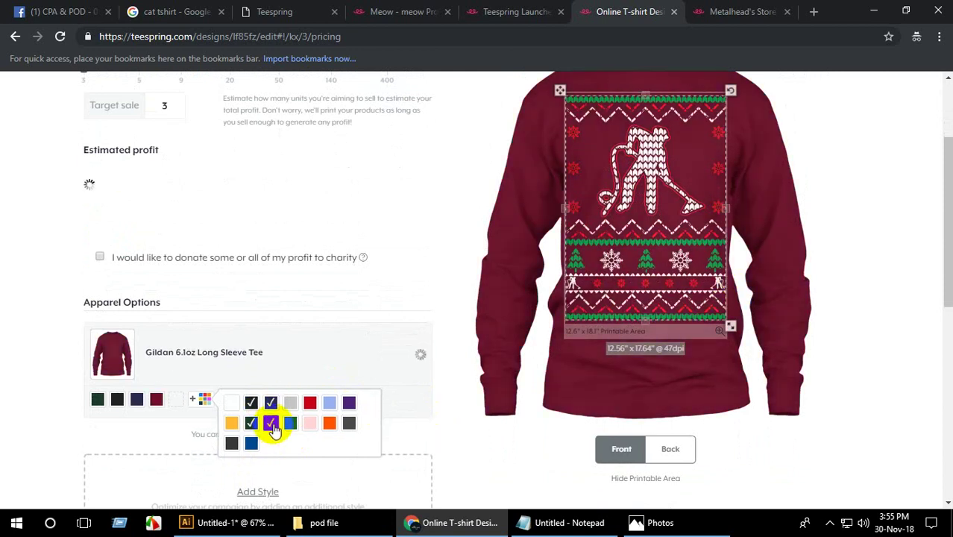
pyautogui.click(271, 424)
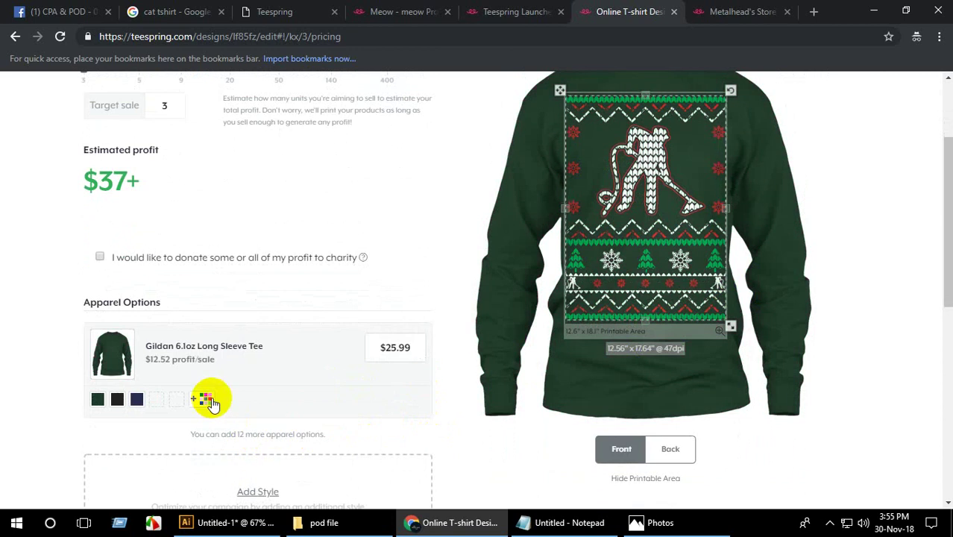
pyautogui.moveTo(205, 399)
pyautogui.click(232, 445)
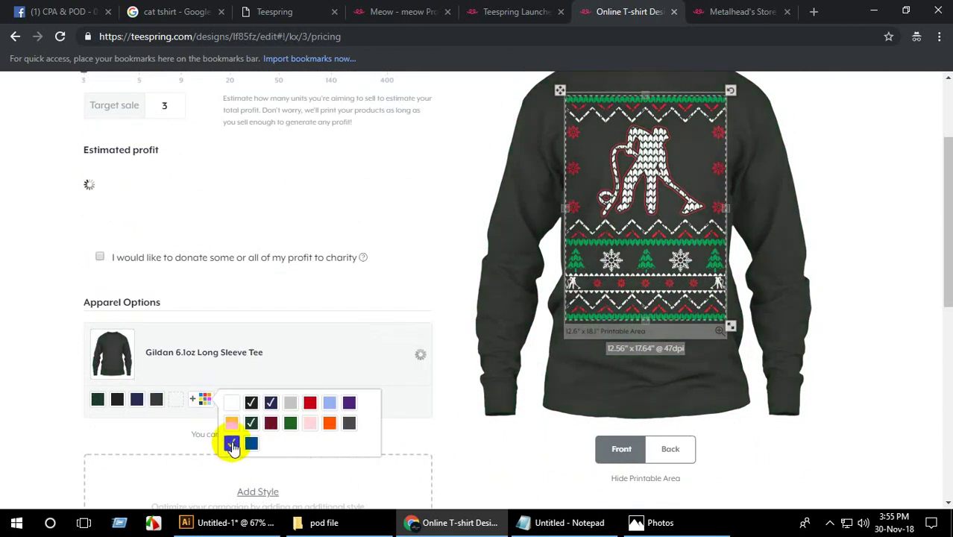
pyautogui.click(474, 441)
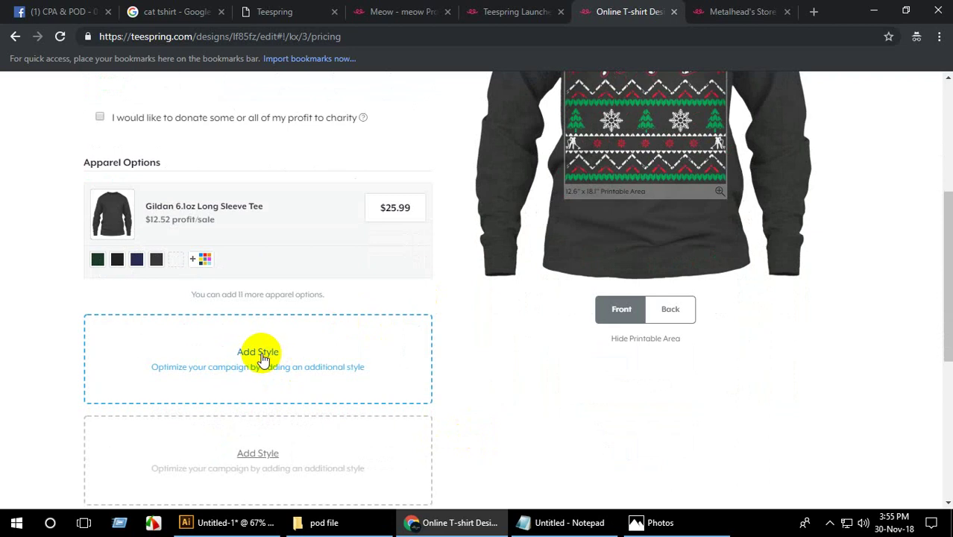
# Add the Kids Premium Tee from the Kids & Babies category to the campaign.
pyautogui.click(261, 355)
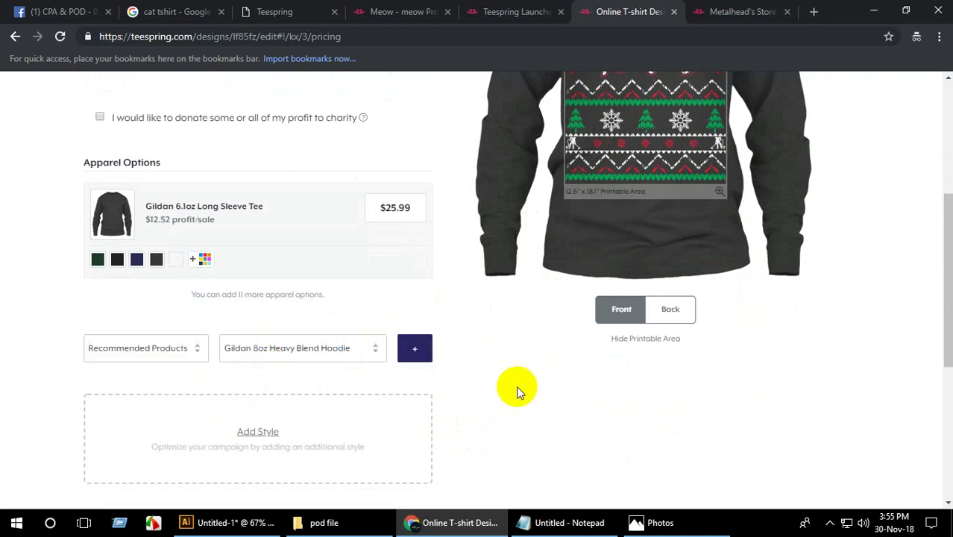
pyautogui.click(173, 349)
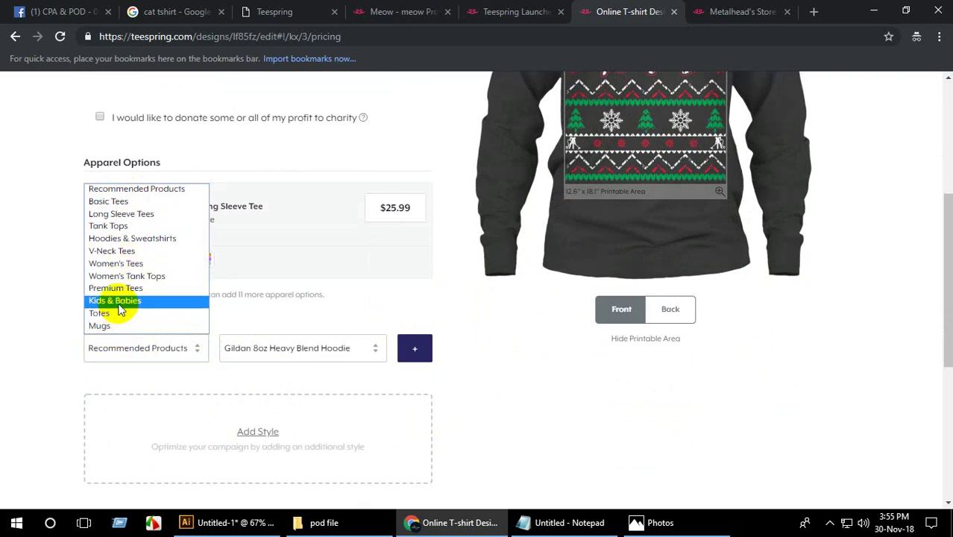
pyautogui.click(136, 306)
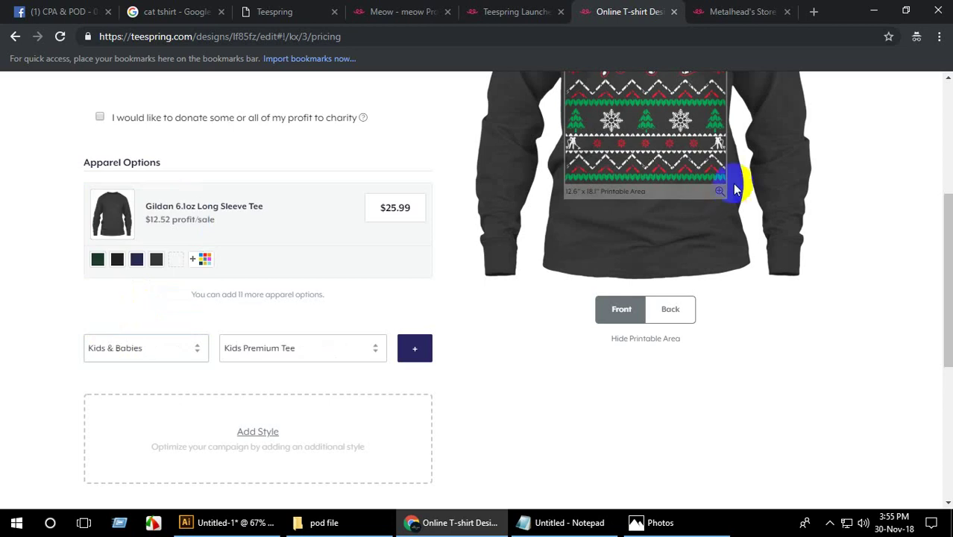
pyautogui.scroll(1, 819, 240)
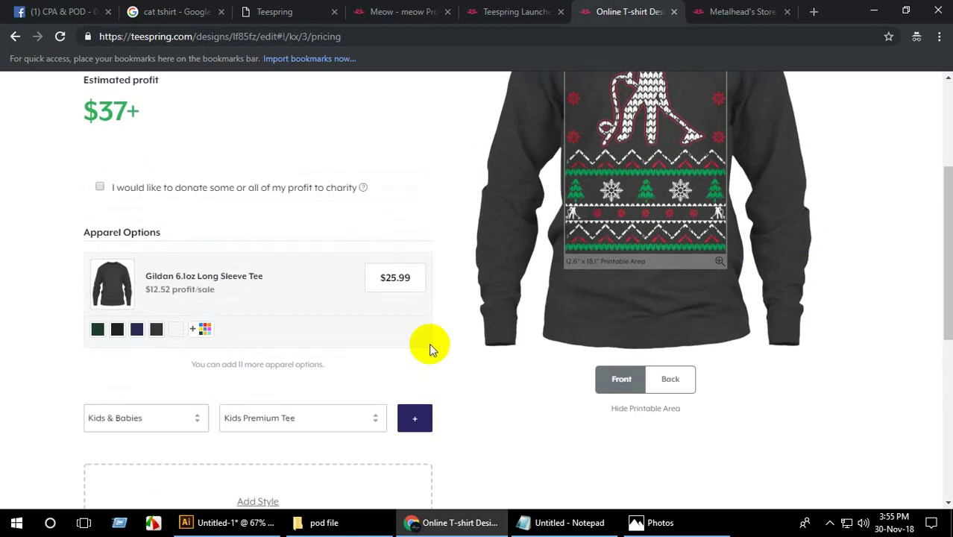
pyautogui.click(416, 420)
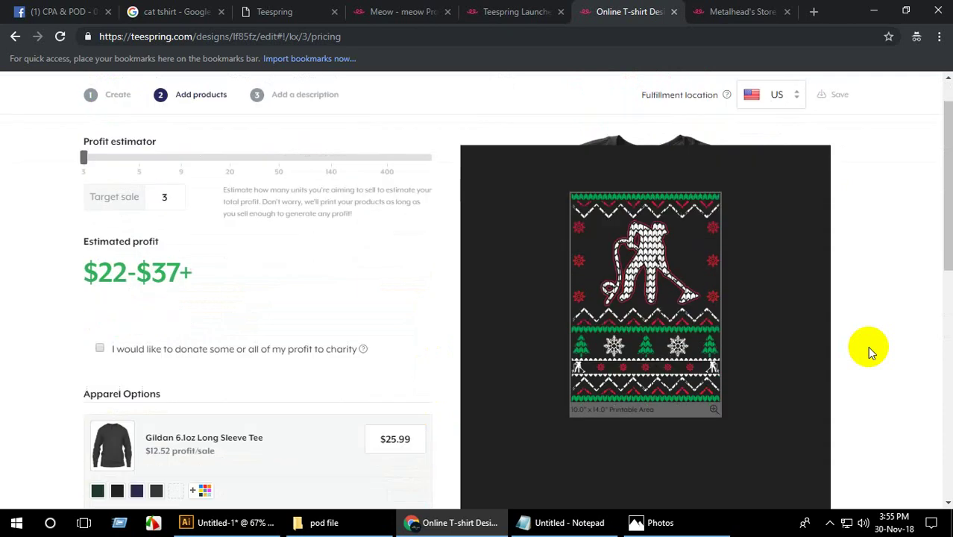
# Show the sweater design on the Gildan 6.1oz Long Sleeve Tee in the preview.
pyautogui.scroll(1, 868, 346)
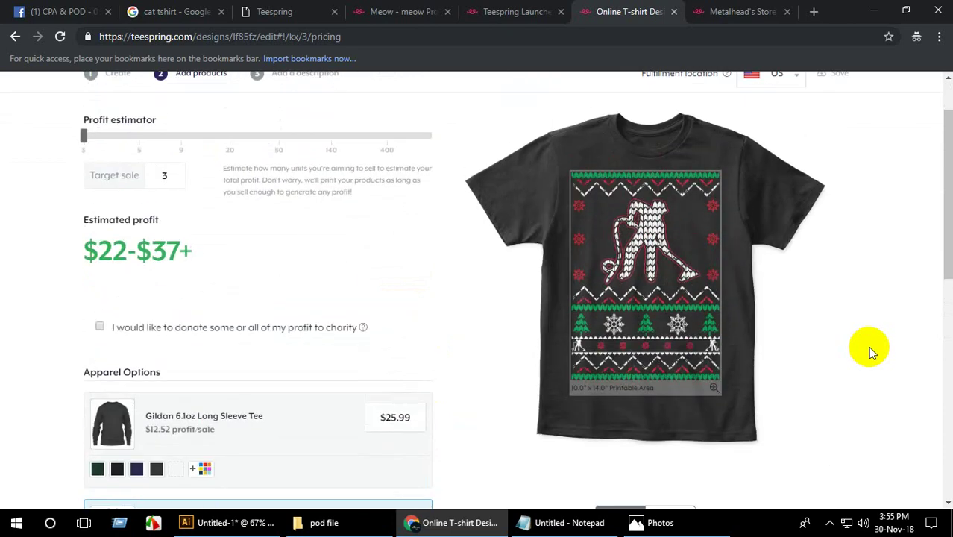
pyautogui.scroll(-2, 868, 346)
pyautogui.click(149, 290)
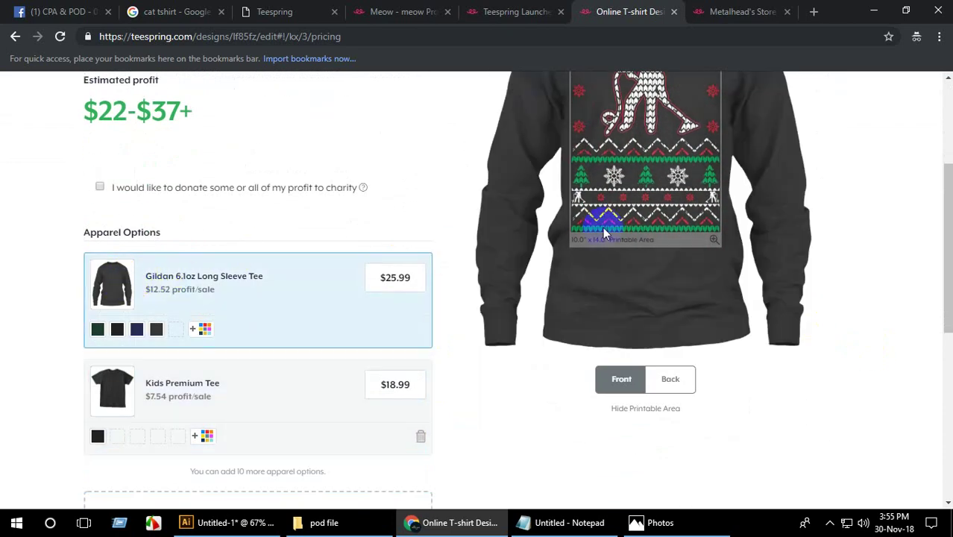
pyautogui.scroll(3, 603, 228)
pyautogui.scroll(-5, 835, 246)
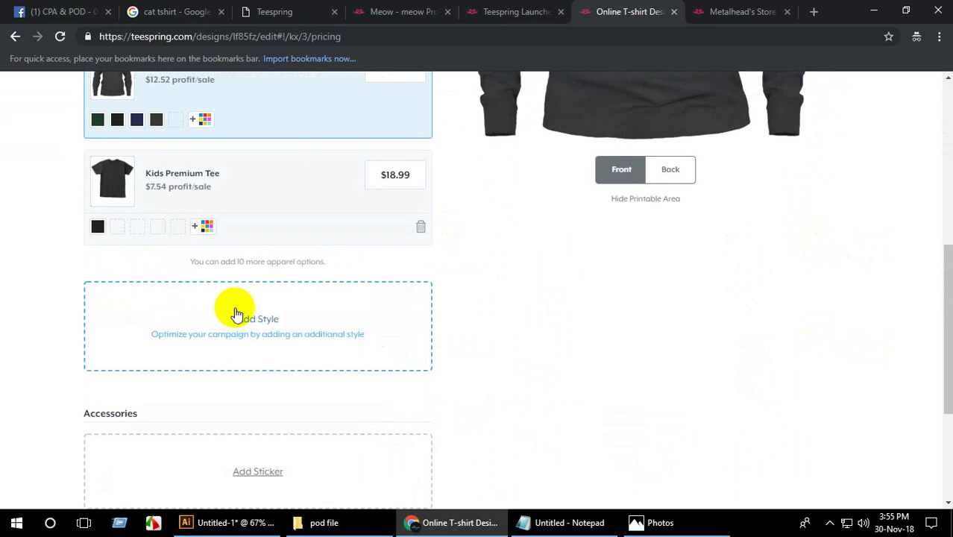
pyautogui.scroll(2, 224, 310)
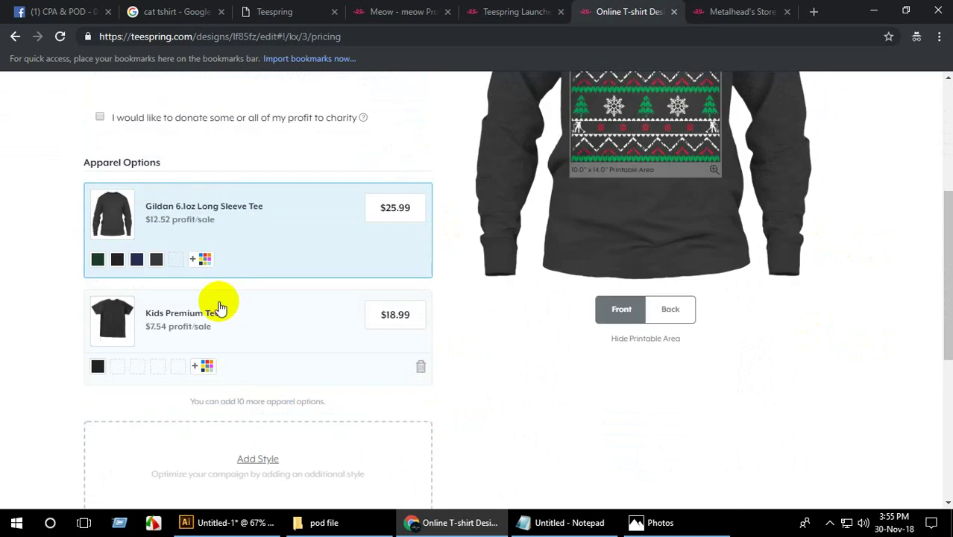
# Delete the Kids Premium Tee and add a Gildan Toddler Tee from Kids & Babies.
pyautogui.click(420, 366)
pyautogui.scroll(-2, 246, 365)
pyautogui.click(246, 268)
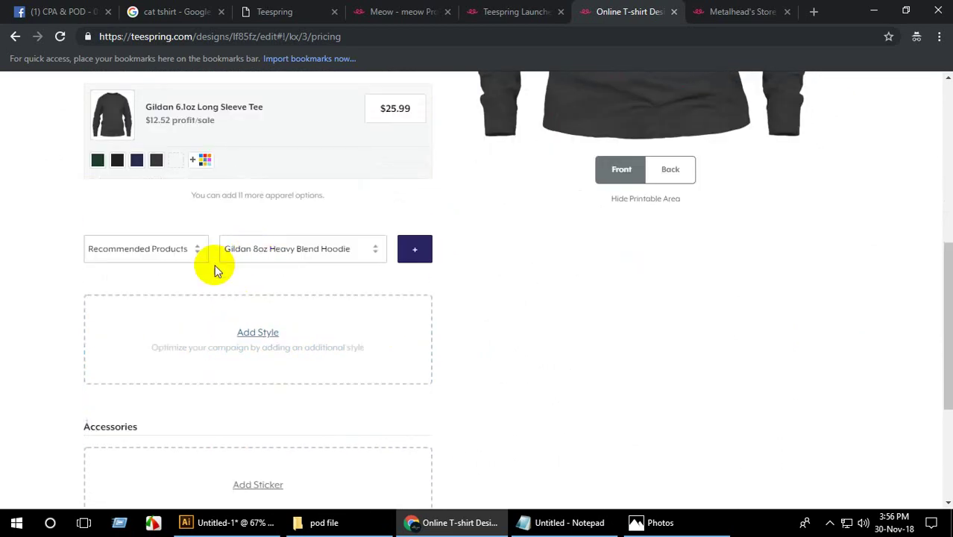
pyautogui.click(159, 241)
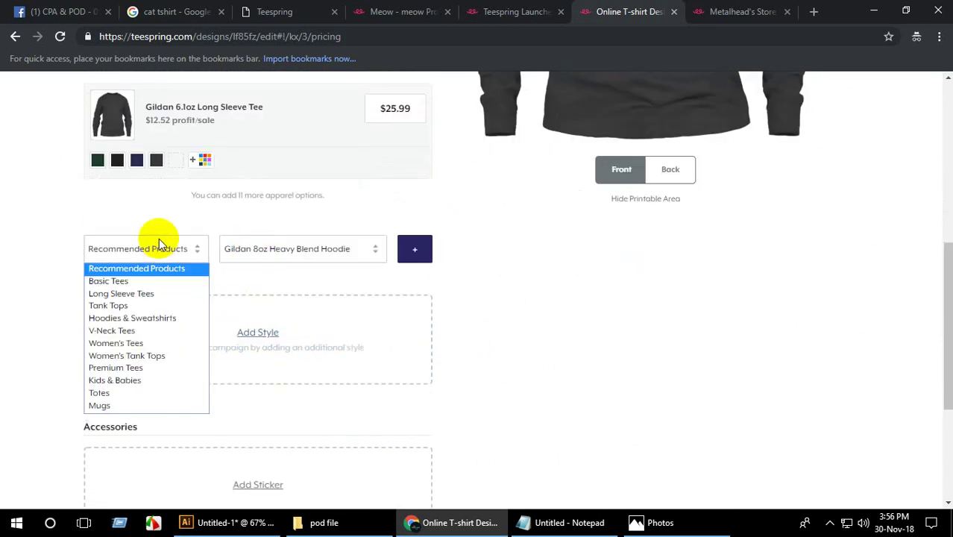
pyautogui.click(149, 383)
pyautogui.click(330, 250)
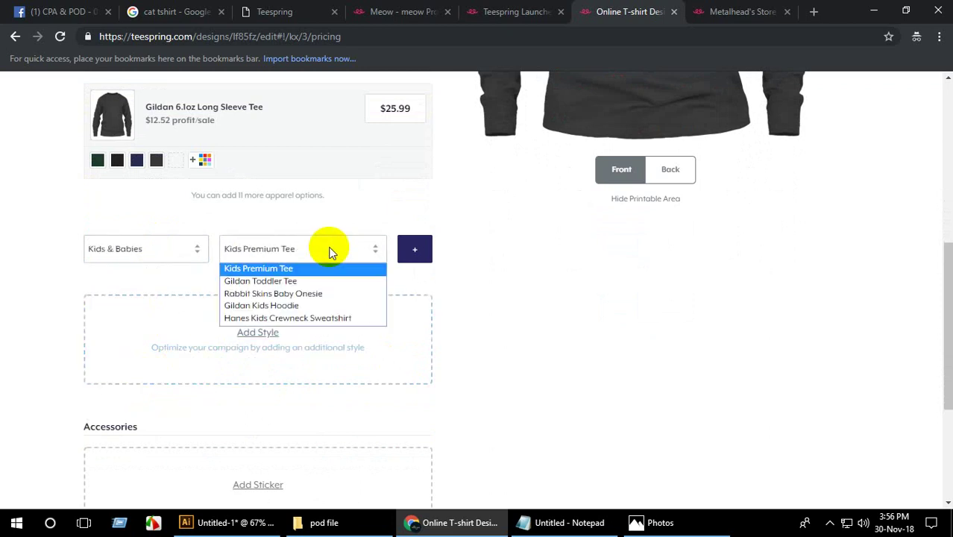
pyautogui.click(325, 284)
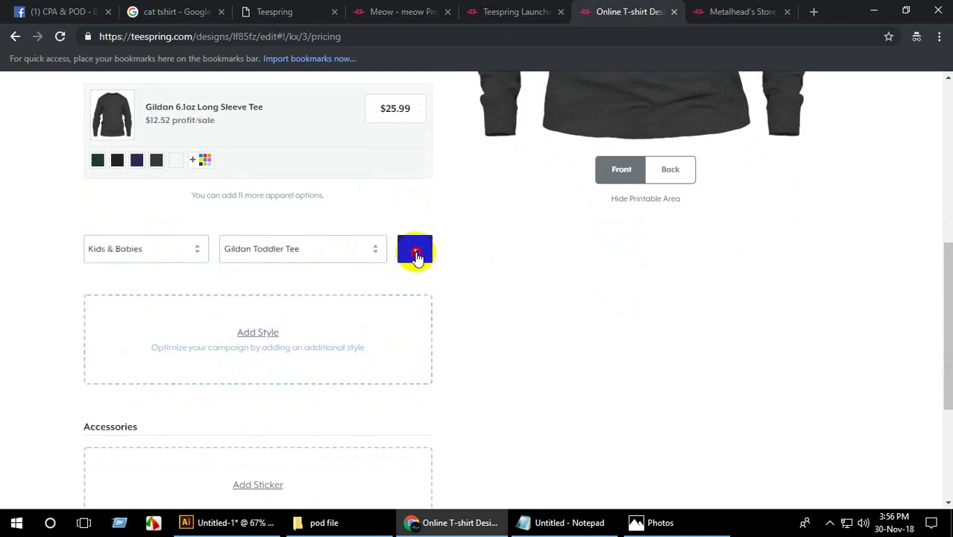
pyautogui.click(415, 251)
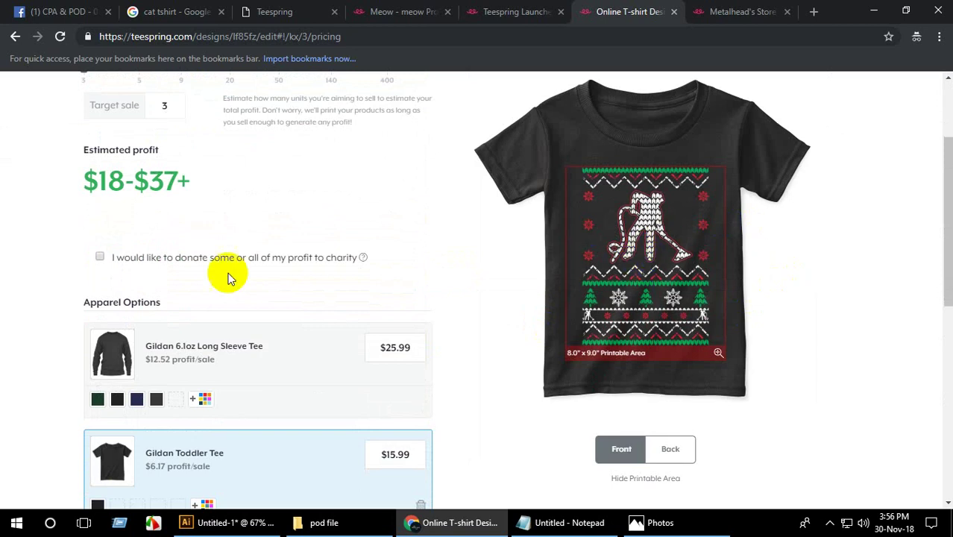
# Preview the design on the Gildan long-sleeve tee.
pyautogui.click(113, 356)
pyautogui.moveTo(116, 360); pyautogui.dragTo(639, 171)
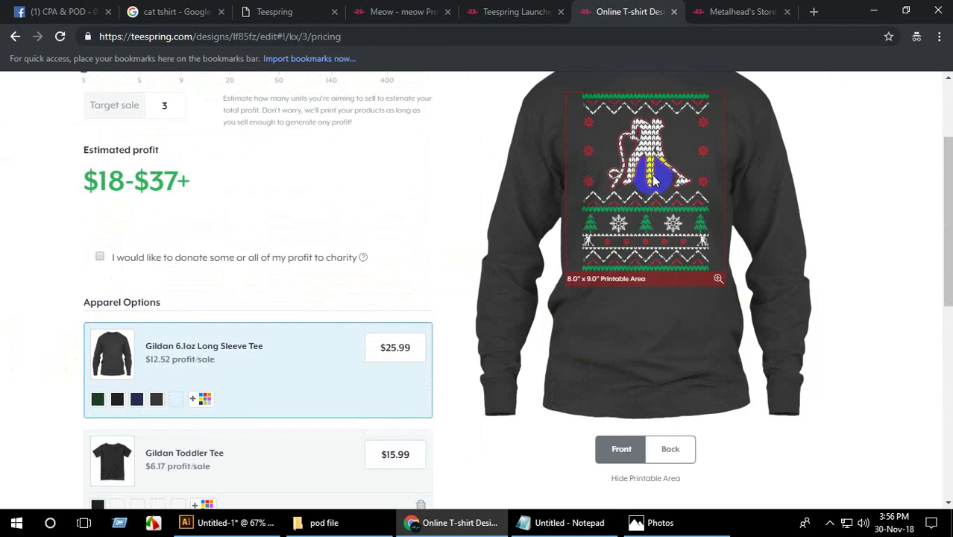
pyautogui.moveTo(652, 181); pyautogui.dragTo(298, 234)
pyautogui.scroll(-2, 298, 246)
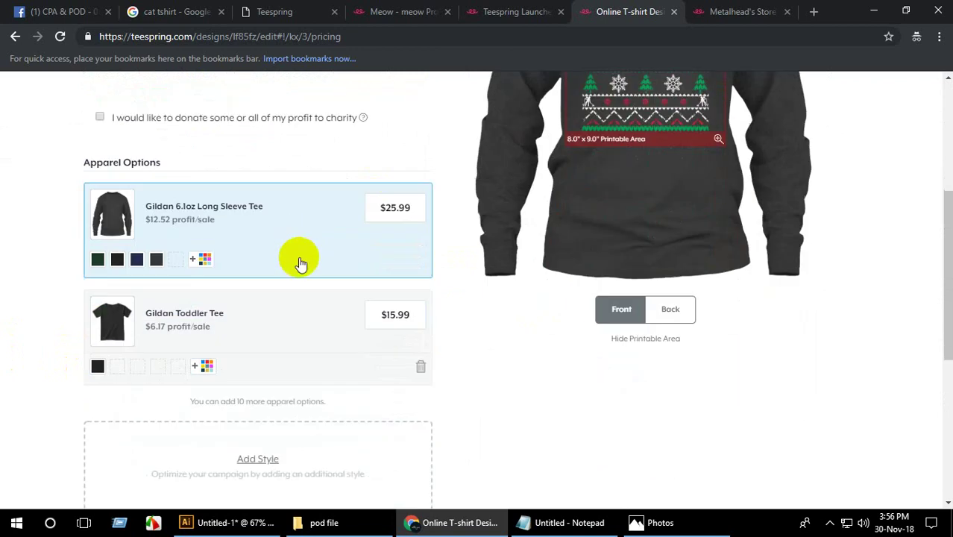
pyautogui.scroll(1, 318, 360)
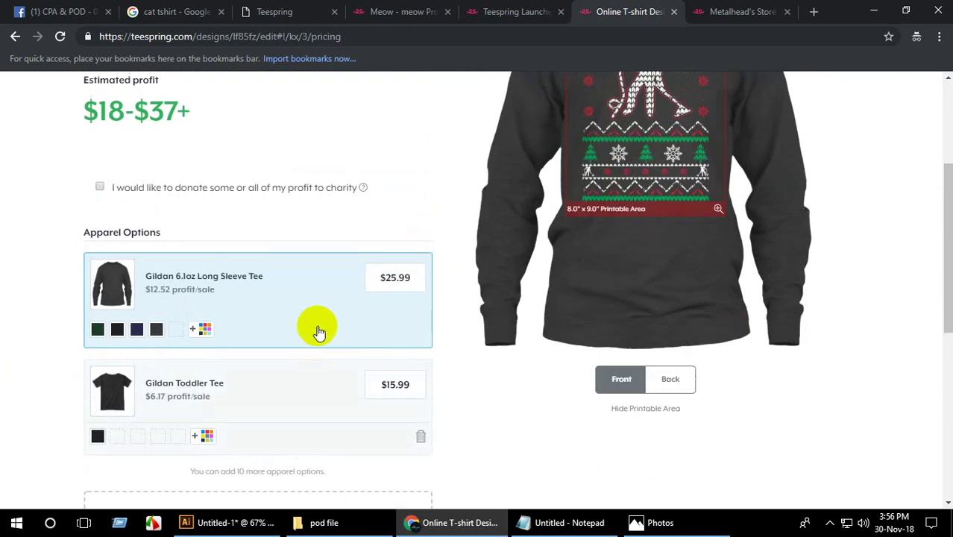
pyautogui.scroll(2, 319, 331)
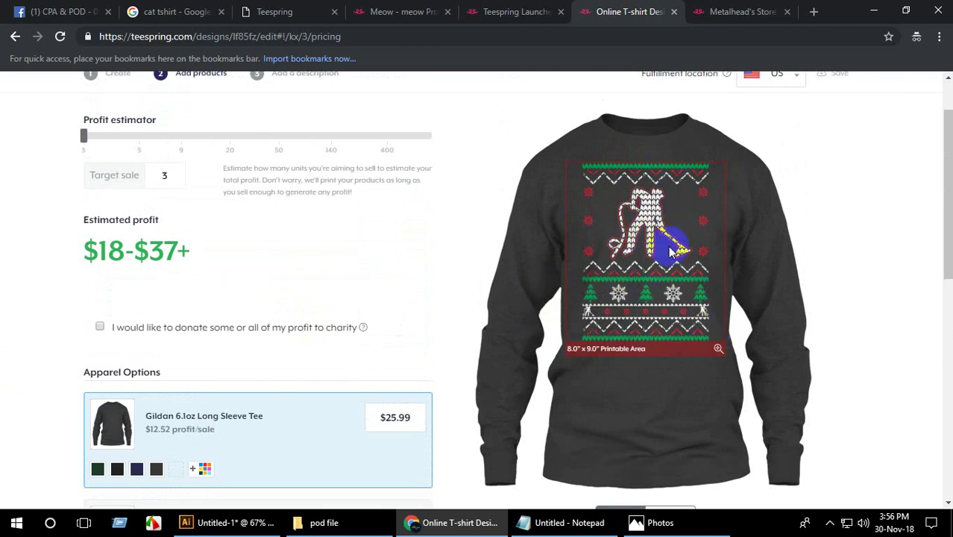
pyautogui.scroll(-4, 621, 362)
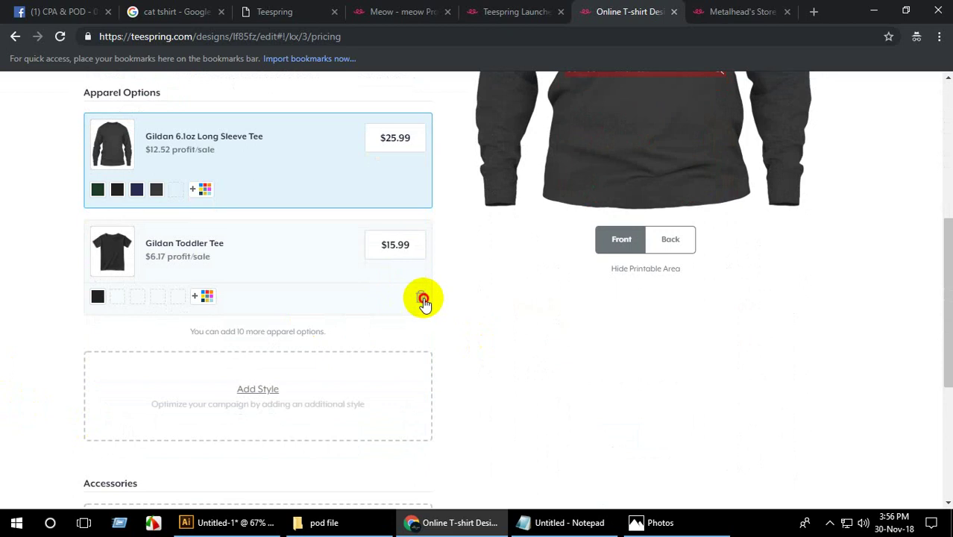
# Delete the Gildan Toddler Tee so only the long-sleeve tee remains.
pyautogui.click(421, 298)
pyautogui.scroll(5, 272, 419)
pyautogui.scroll(-4, 272, 418)
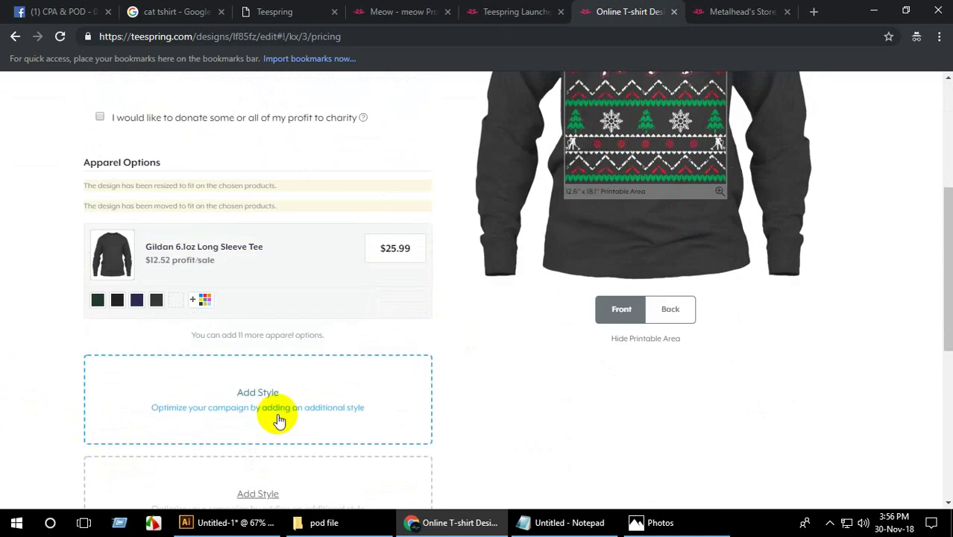
pyautogui.scroll(1, 391, 409)
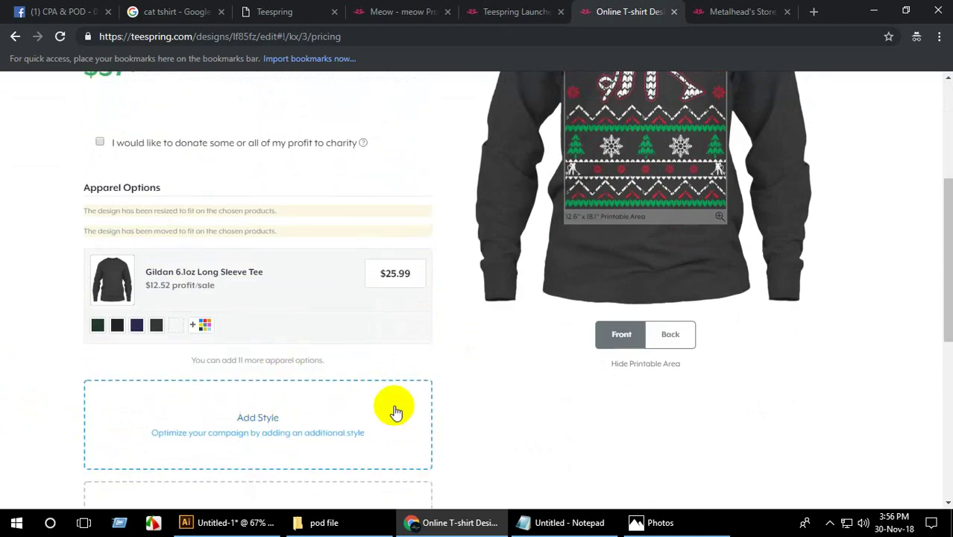
pyautogui.scroll(-2, 391, 409)
pyautogui.click(267, 256)
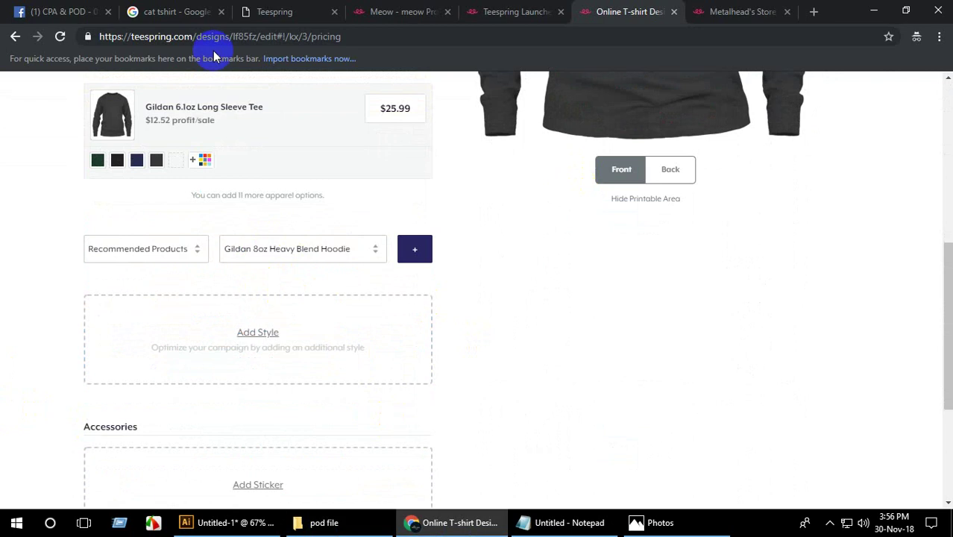
pyautogui.click(174, 257)
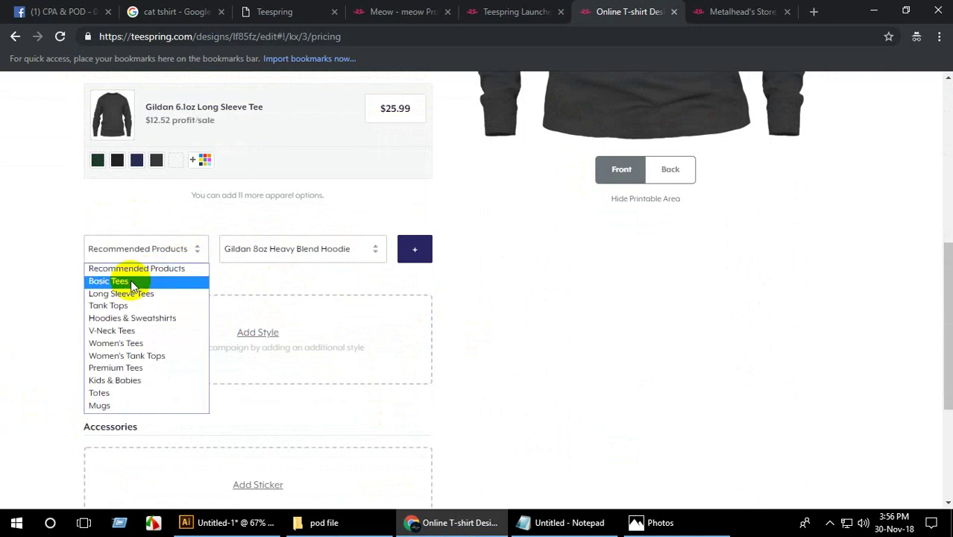
# Add the Hanes Tagless Tee at $21.99 in green, black and Deep Royal.
pyautogui.click(108, 281)
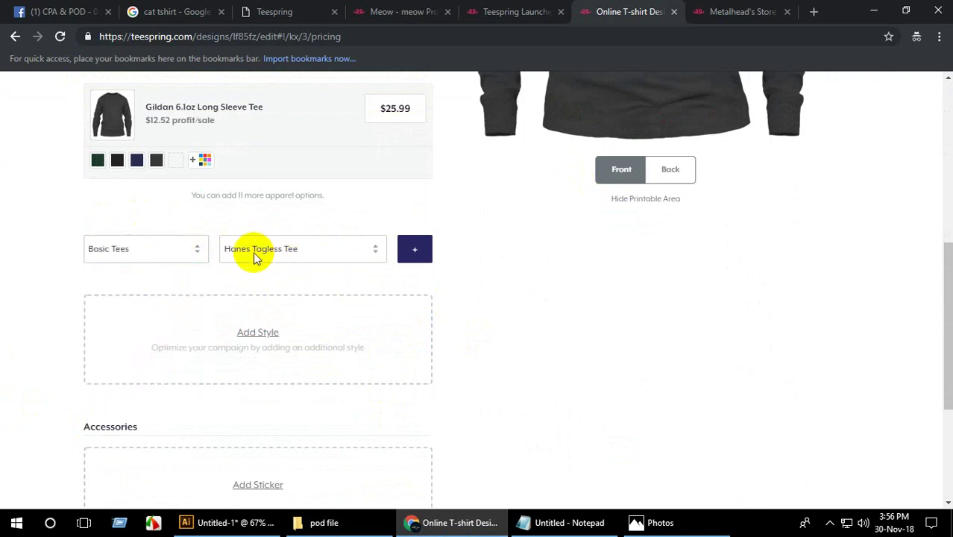
pyautogui.click(402, 249)
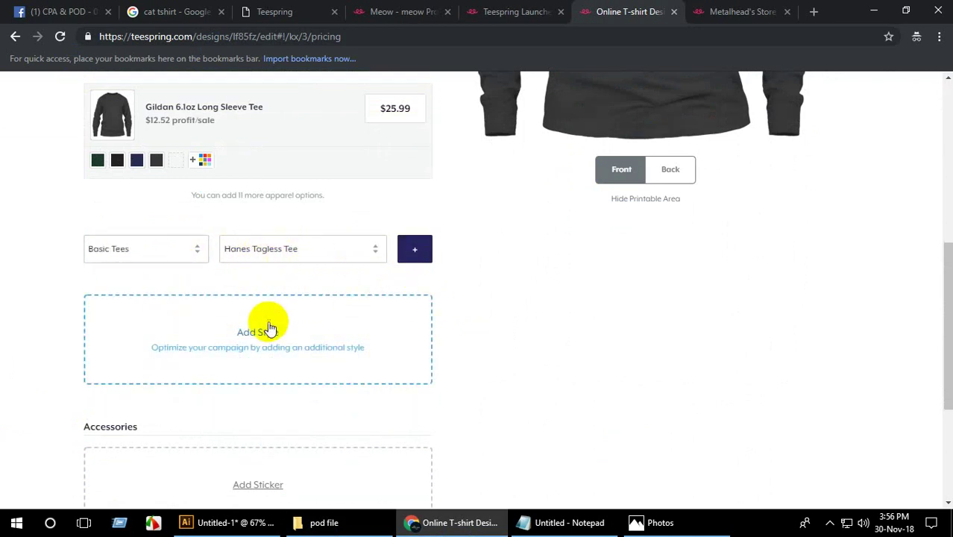
pyautogui.click(417, 389)
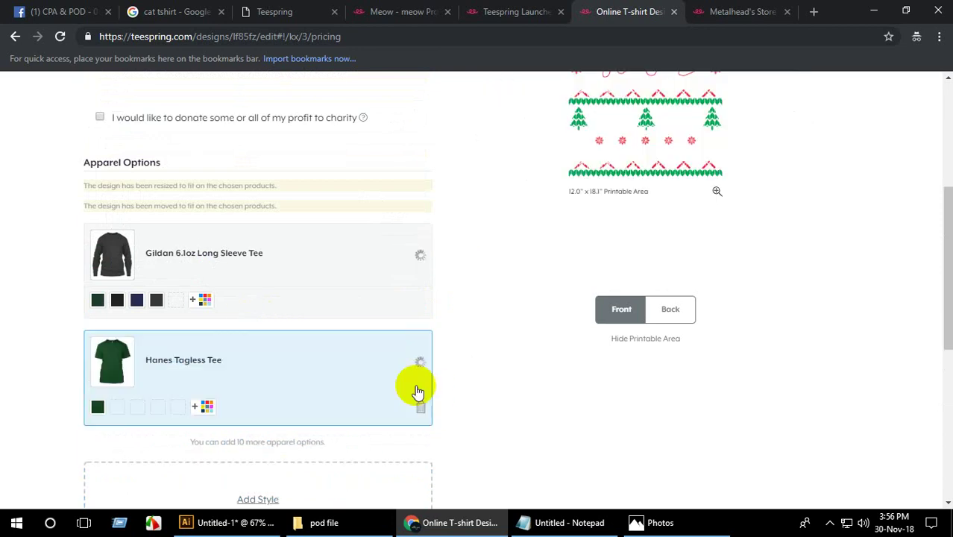
pyautogui.scroll(2, 542, 428)
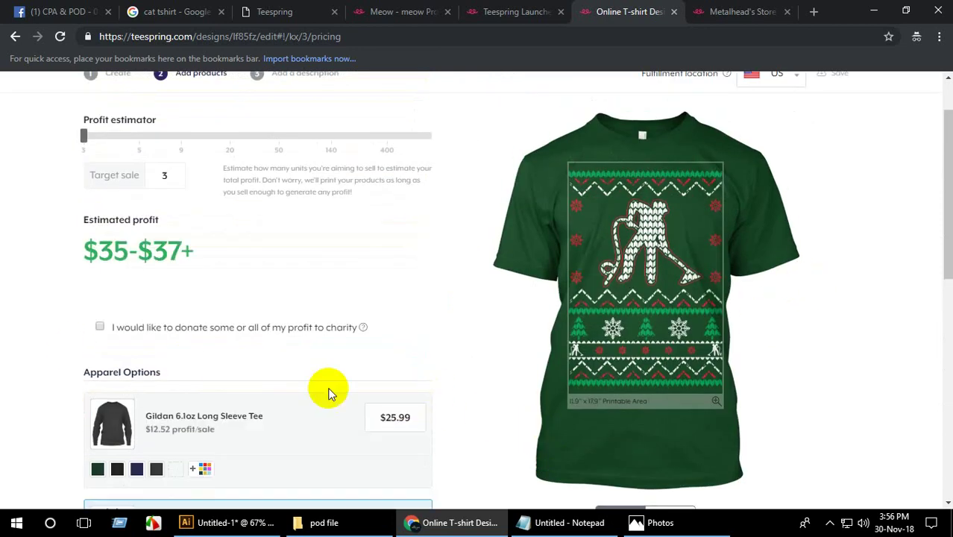
pyautogui.scroll(-2, 327, 390)
pyautogui.click(207, 438)
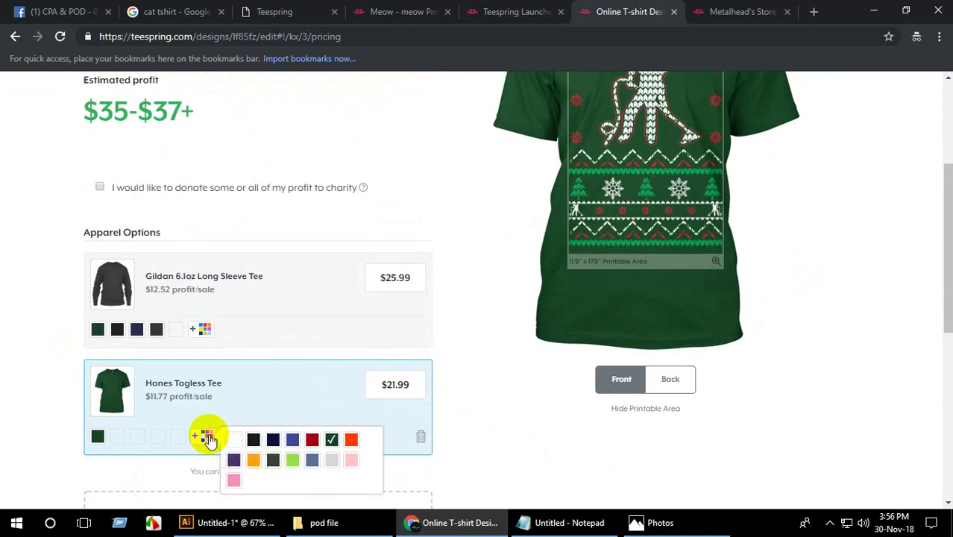
pyautogui.click(252, 439)
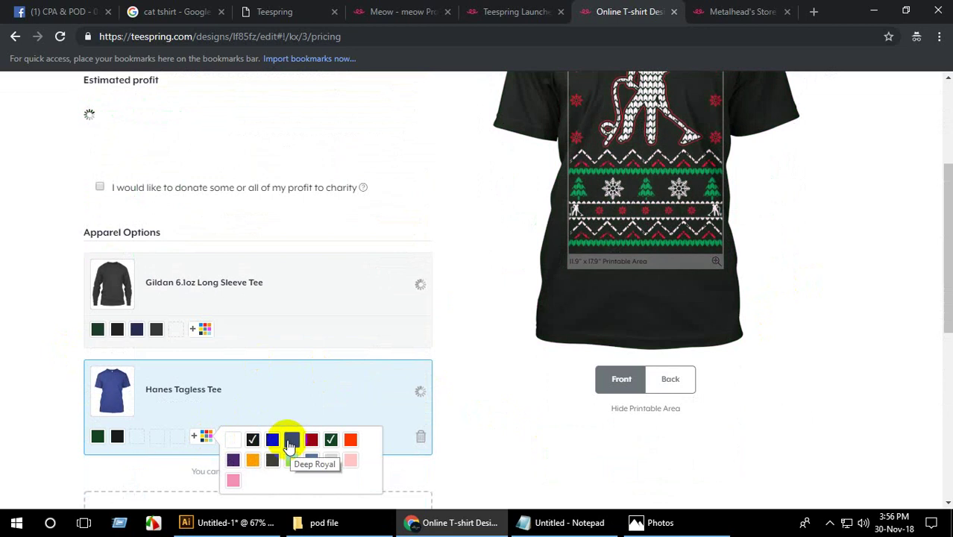
pyautogui.click(291, 439)
pyautogui.scroll(-3, 373, 417)
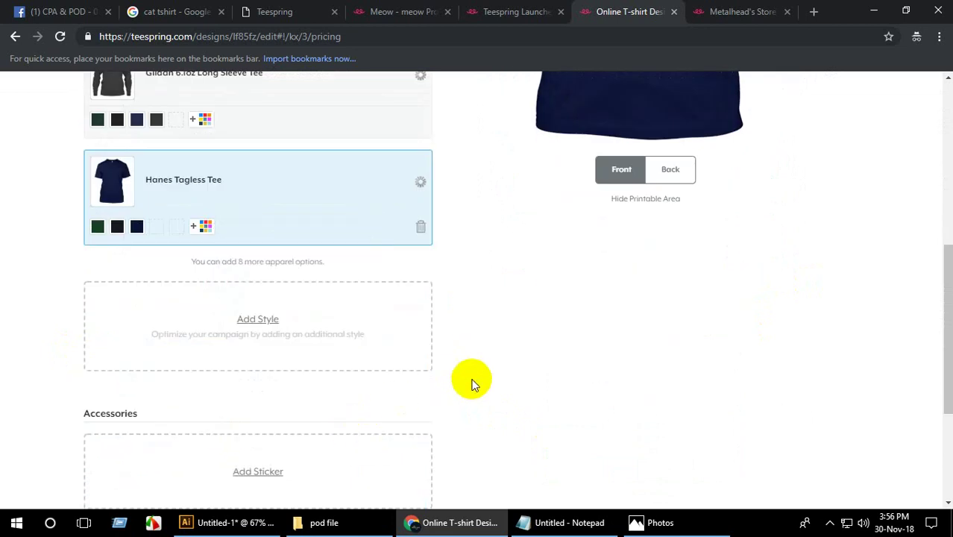
pyautogui.click(261, 319)
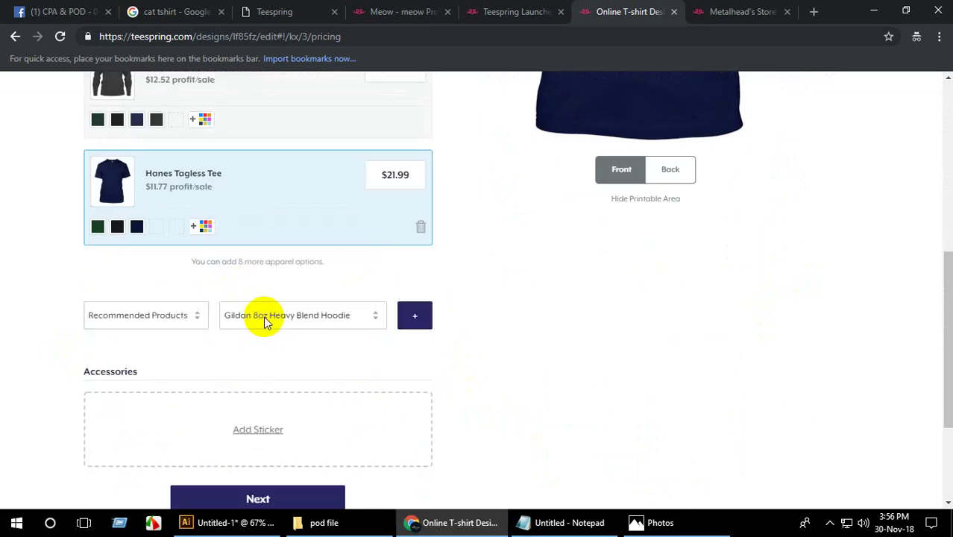
# Add the BELLA+CANVAS Unisex Premium Jersey V-Neck from the V-Neck Tees category.
pyautogui.click(137, 317)
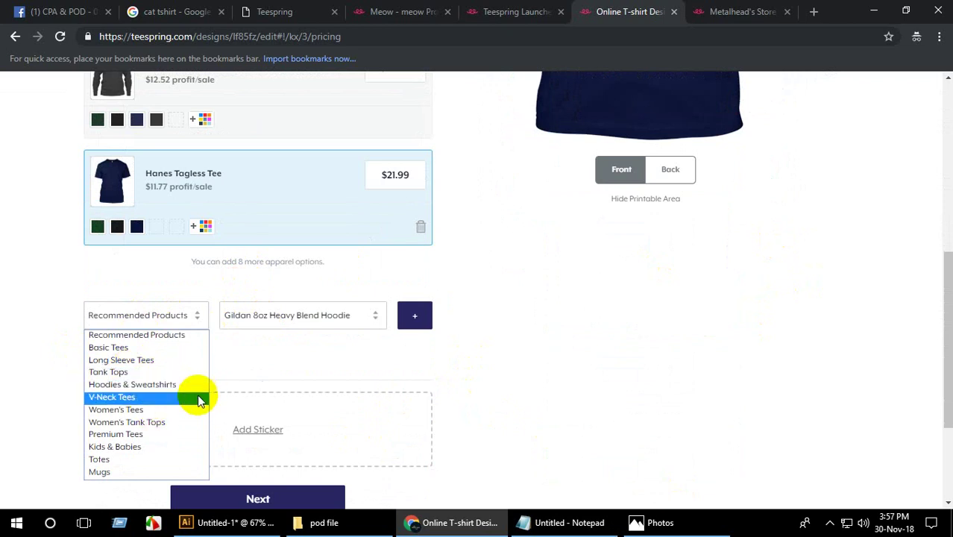
pyautogui.click(151, 397)
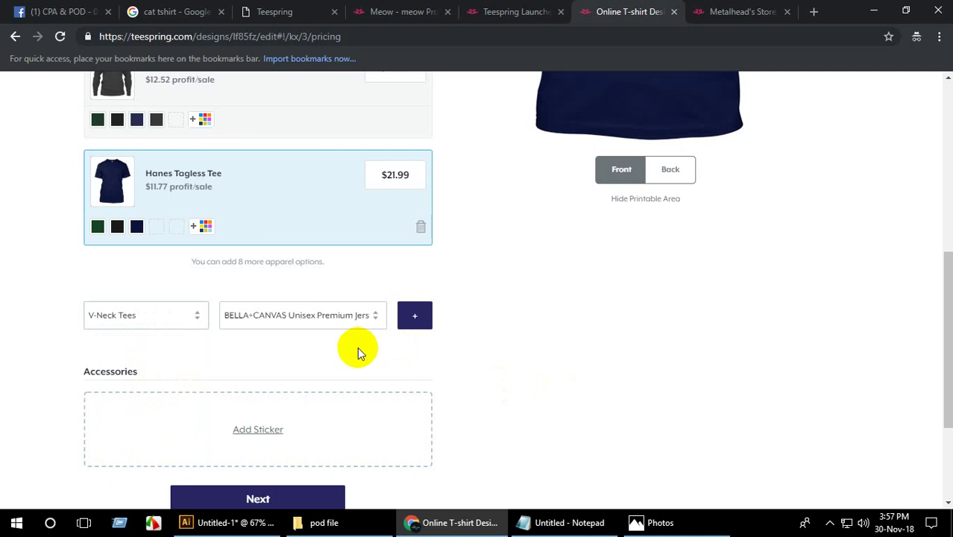
pyautogui.click(414, 316)
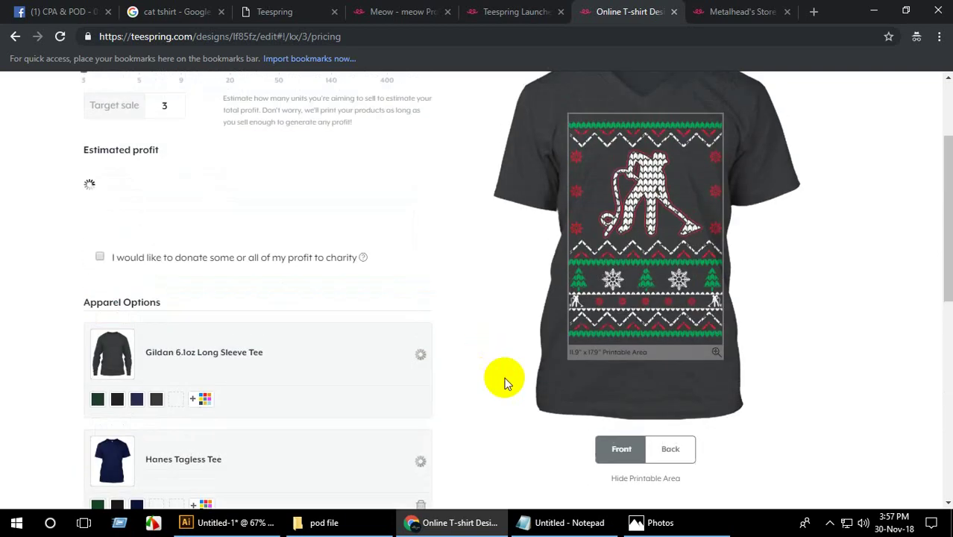
pyautogui.scroll(-3, 504, 380)
pyautogui.scroll(-2, 268, 369)
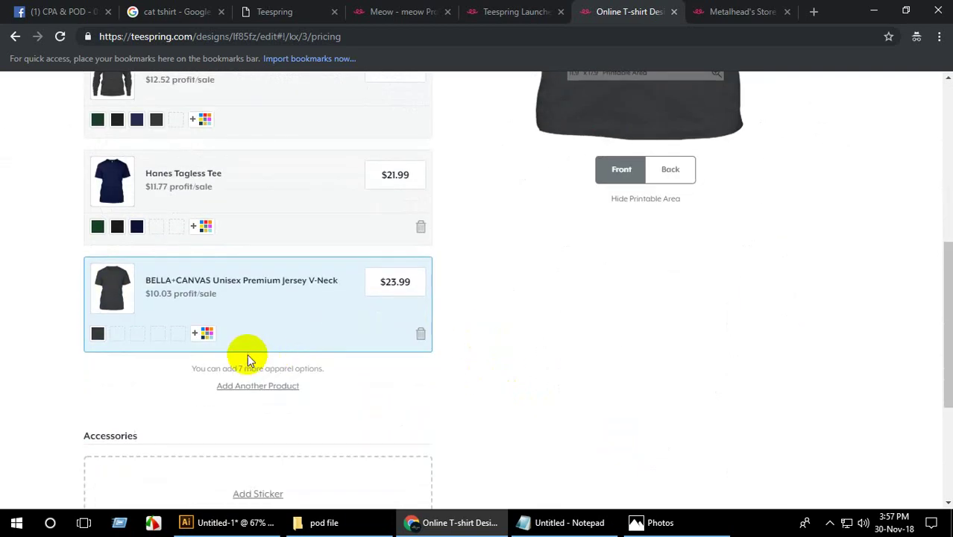
# Offer the V-Neck in black and navy alongside dark grey.
pyautogui.click(208, 336)
pyautogui.click(253, 336)
pyautogui.click(273, 336)
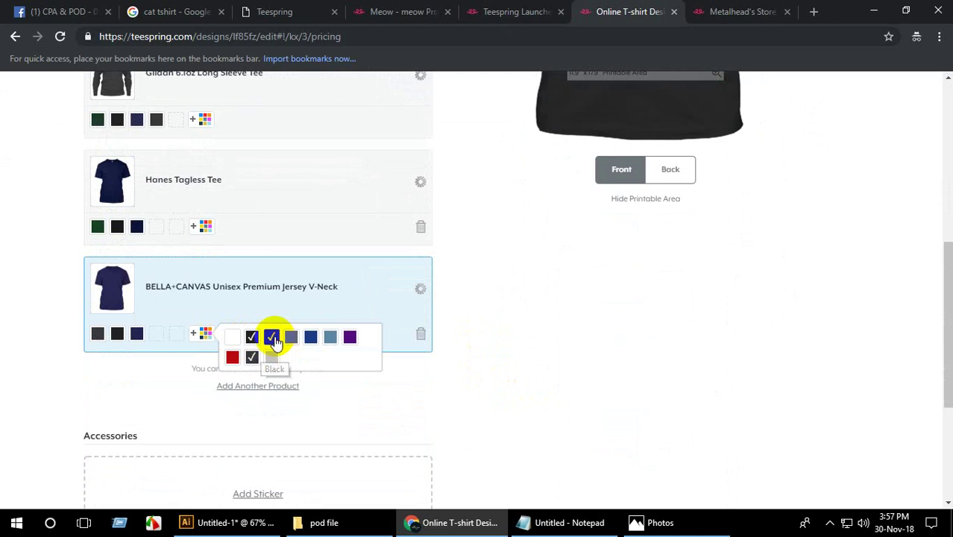
pyautogui.click(553, 365)
pyautogui.scroll(-6, 549, 354)
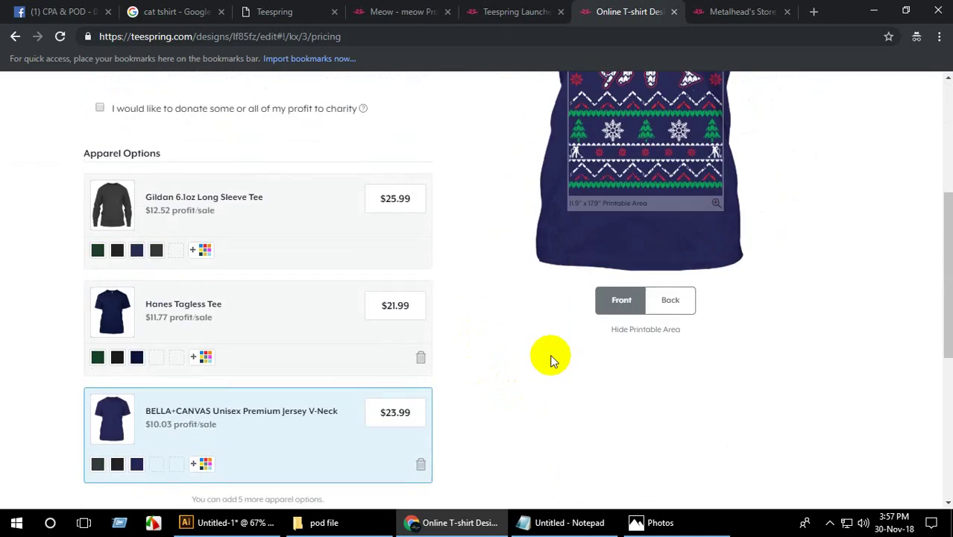
pyautogui.scroll(-2, 550, 354)
pyautogui.scroll(2, 546, 357)
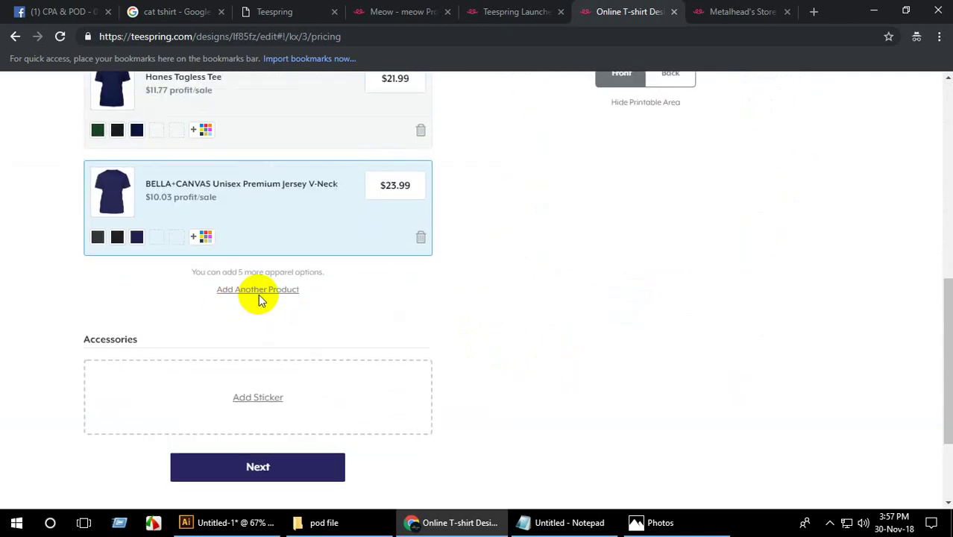
pyautogui.click(253, 290)
pyautogui.click(160, 325)
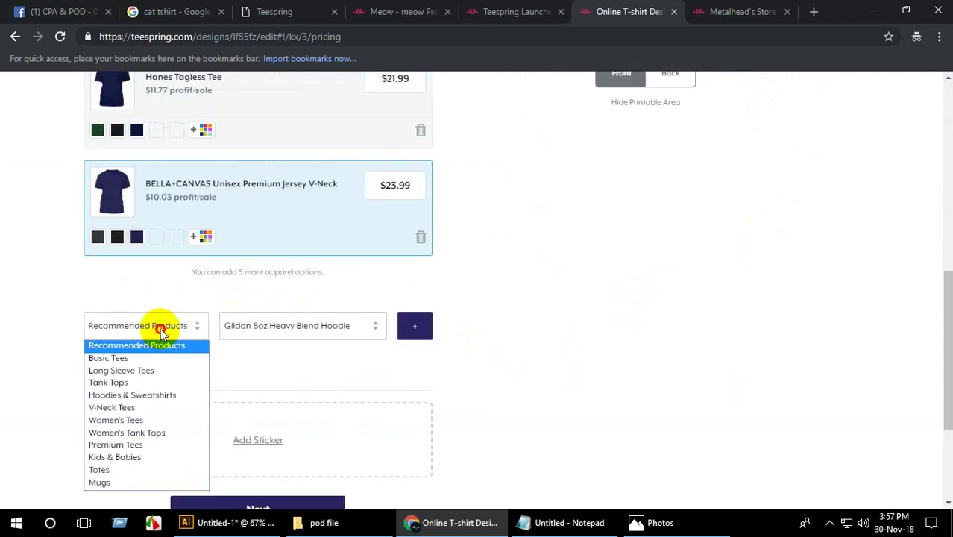
# Add the Teespring Mug at $14.99 from the Mugs category.
pyautogui.click(105, 483)
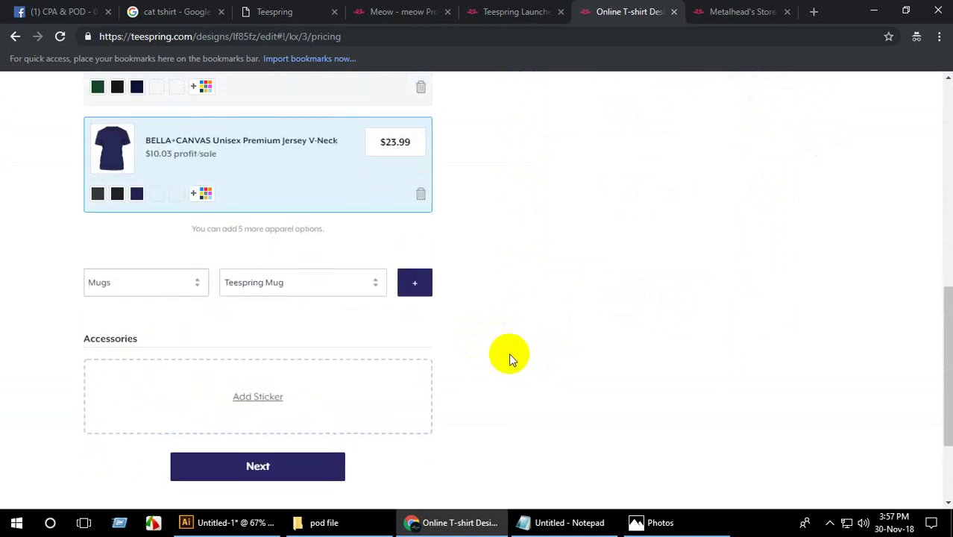
pyautogui.scroll(5, 509, 353)
pyautogui.scroll(-5, 508, 353)
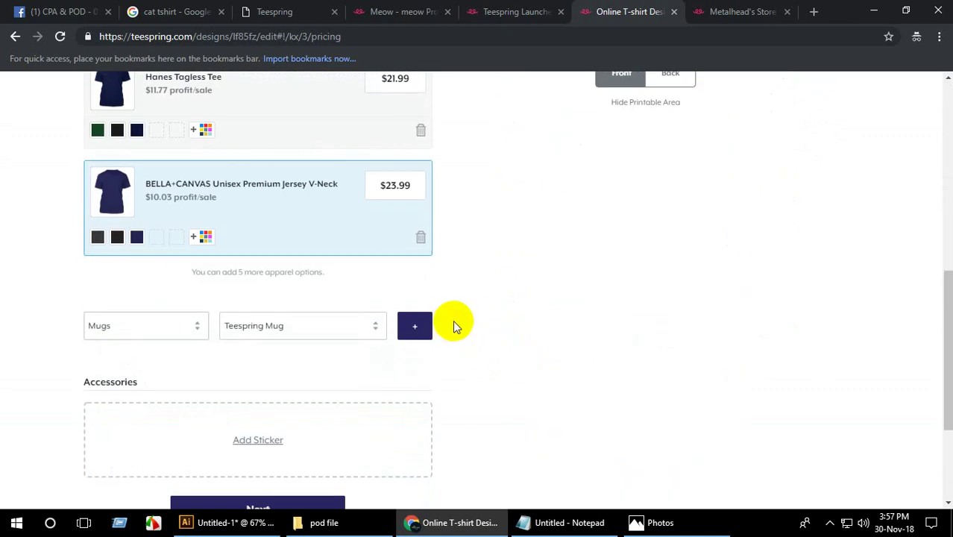
pyautogui.click(416, 328)
pyautogui.scroll(6, 658, 324)
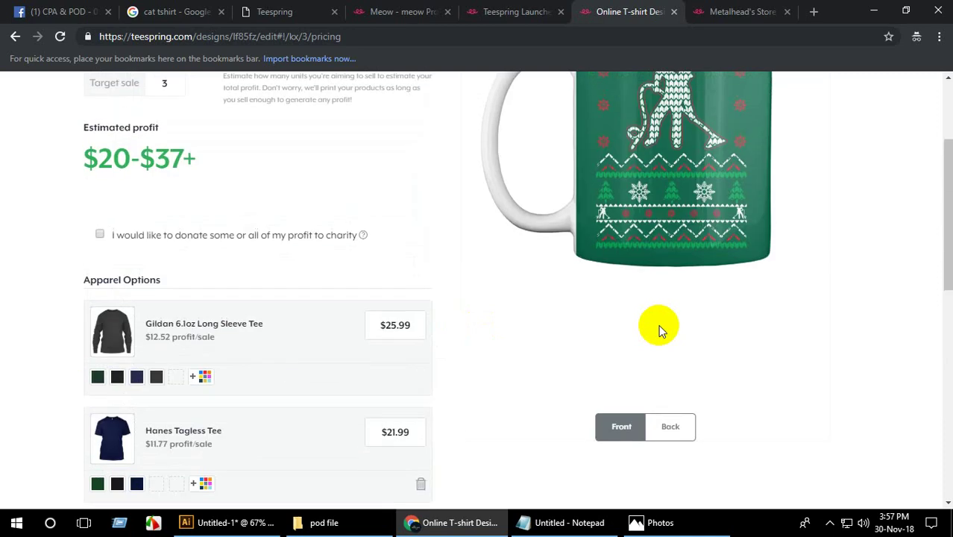
pyautogui.scroll(-3, 134, 324)
pyautogui.scroll(-2, 239, 394)
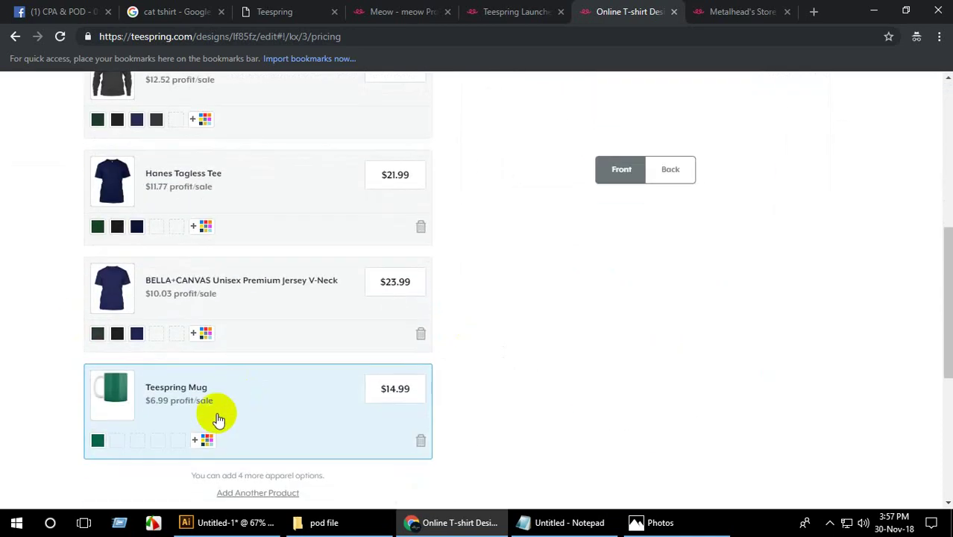
# Add black to the mug's colours and remove green.
pyautogui.click(206, 440)
pyautogui.click(273, 444)
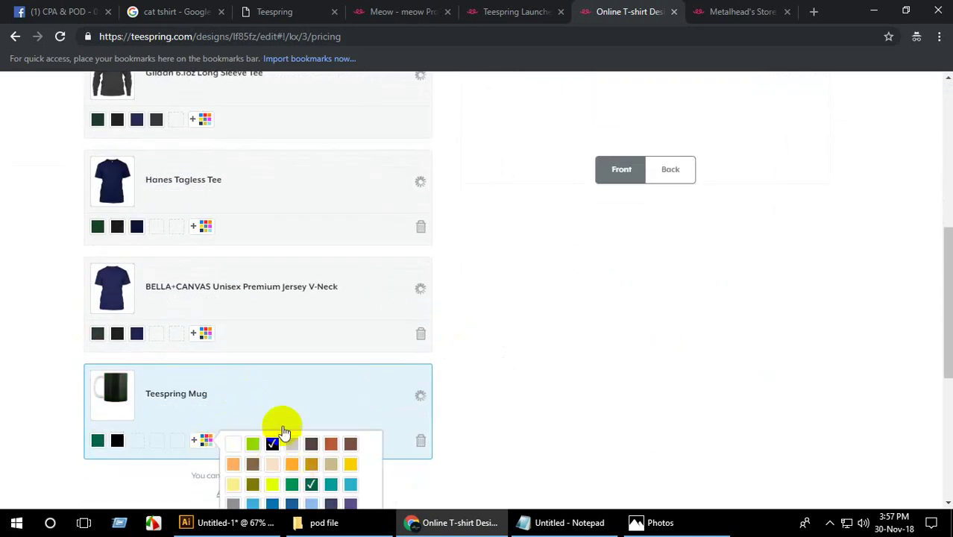
pyautogui.scroll(-1, 356, 362)
pyautogui.scroll(-3, 356, 362)
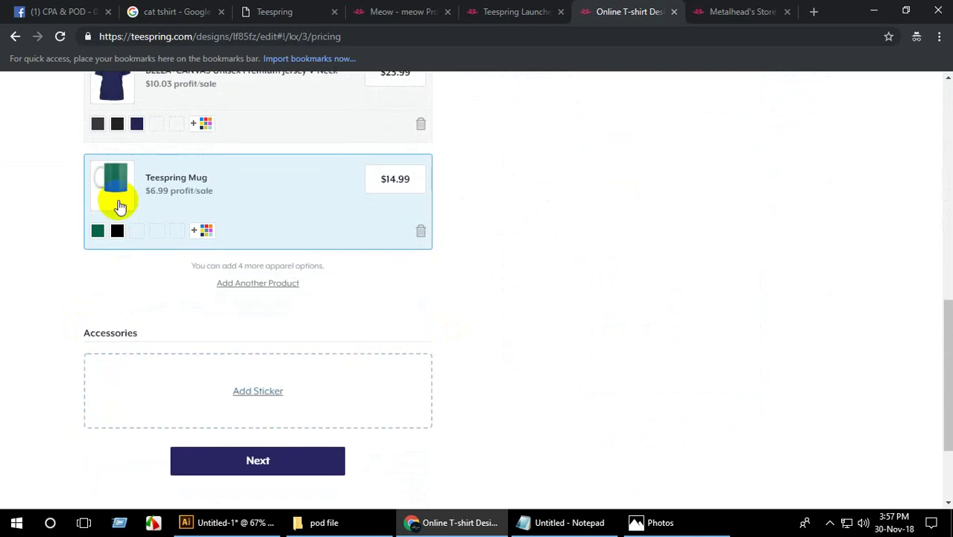
pyautogui.click(98, 236)
pyautogui.scroll(8, 565, 307)
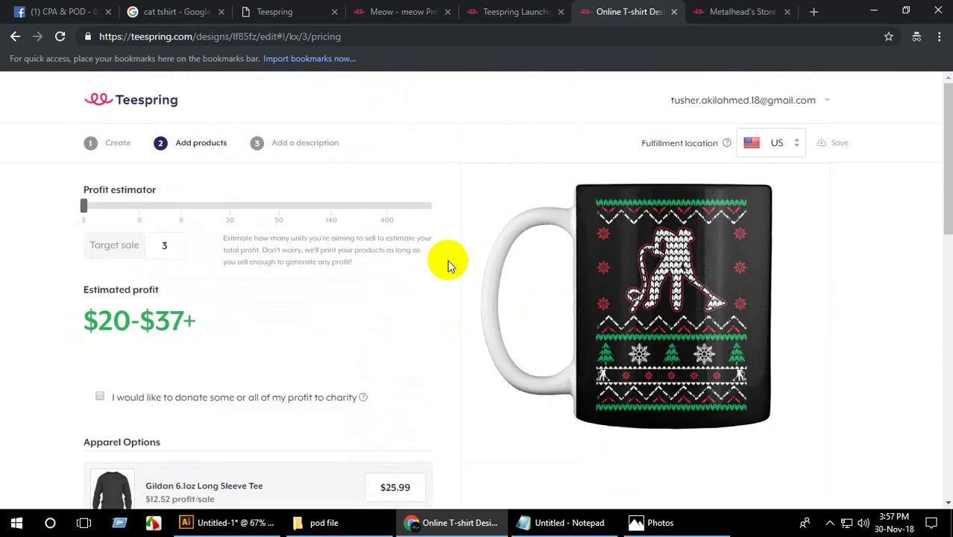
pyautogui.scroll(-10, 448, 262)
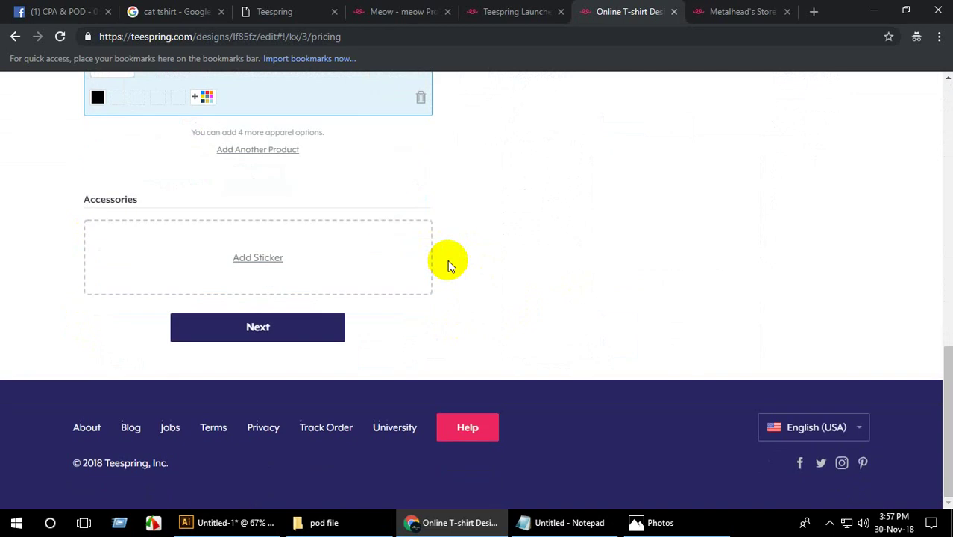
pyautogui.scroll(3, 462, 261)
# Re-add dark green to the mug, then remove it again, leaving black only.
pyautogui.click(207, 307)
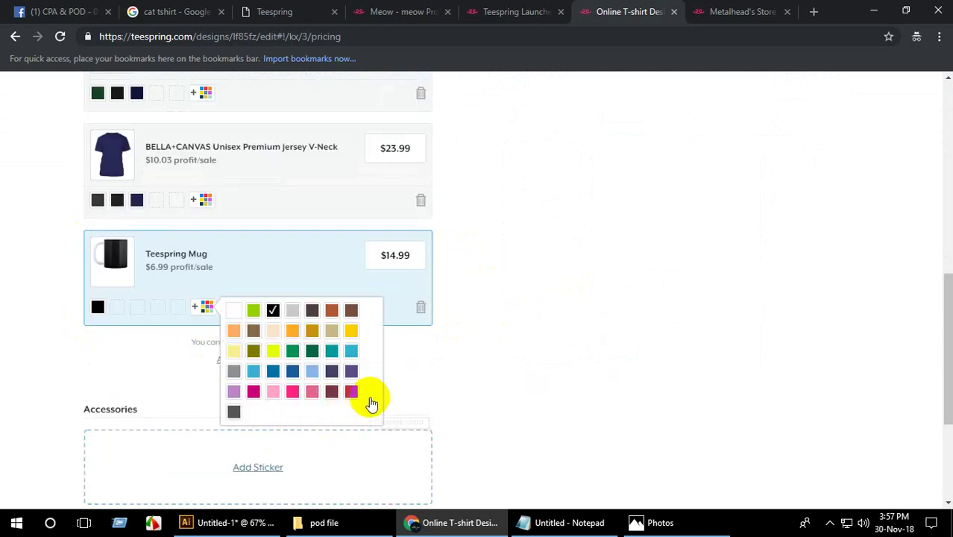
pyautogui.click(313, 351)
pyautogui.scroll(5, 592, 425)
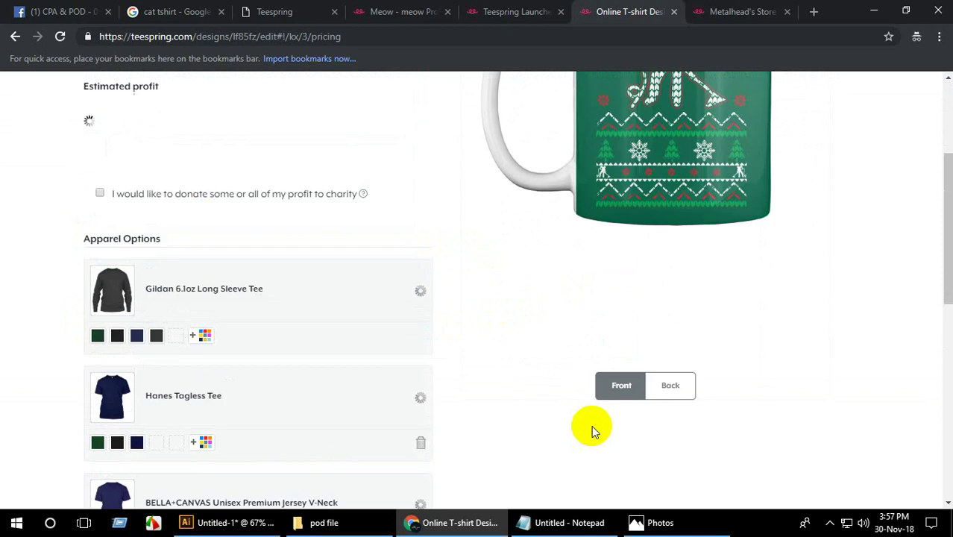
pyautogui.scroll(2, 590, 424)
pyautogui.scroll(-3, 581, 422)
pyautogui.scroll(-2, 120, 417)
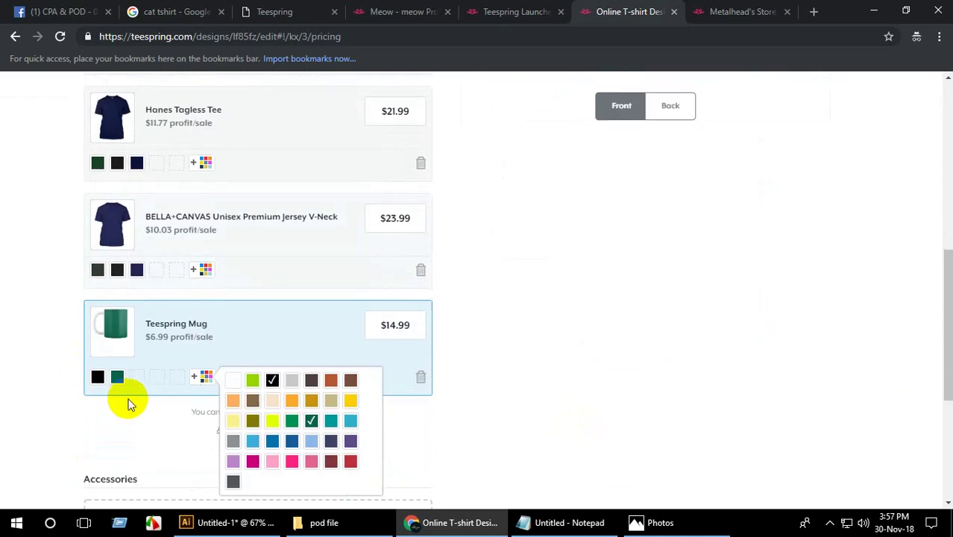
pyautogui.click(119, 380)
pyautogui.scroll(-4, 571, 370)
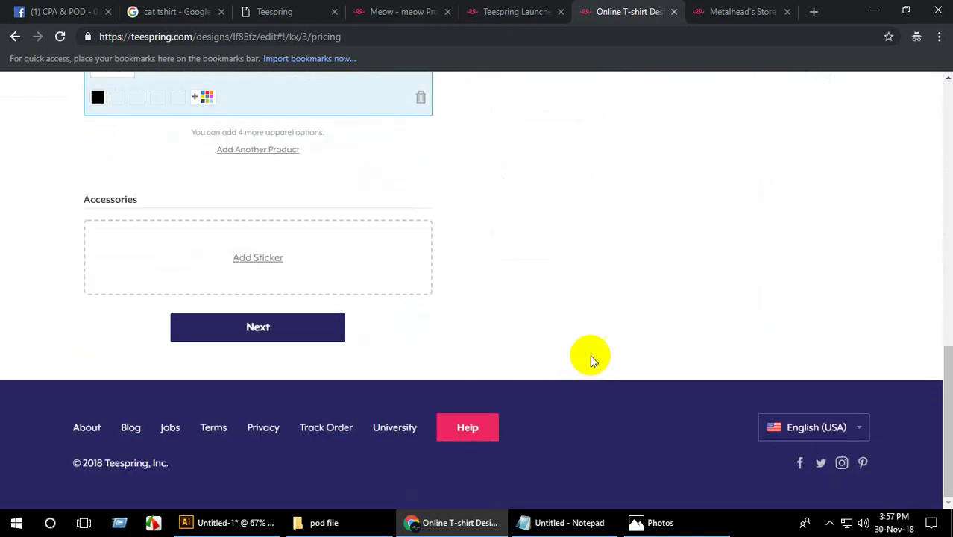
pyautogui.scroll(1, 598, 314)
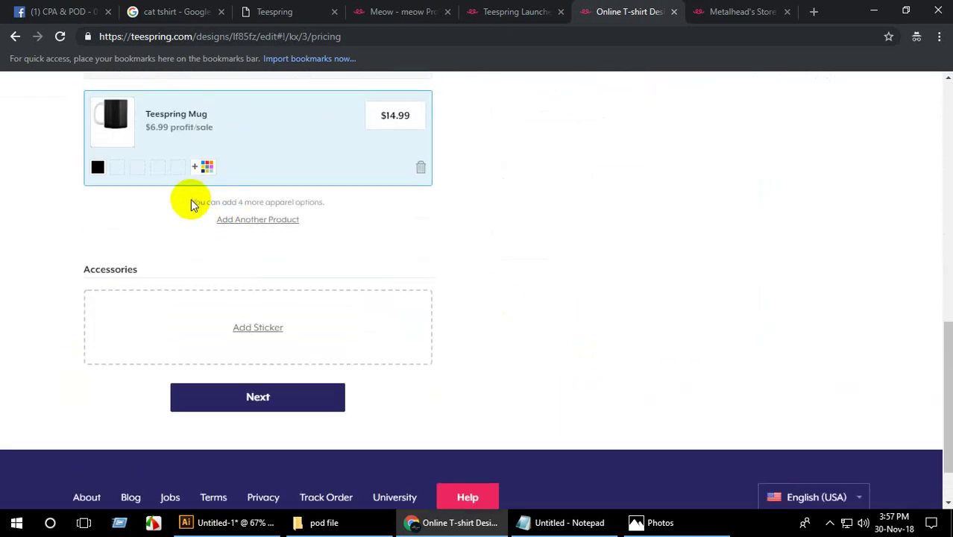
pyautogui.moveTo(191, 203); pyautogui.dragTo(357, 212)
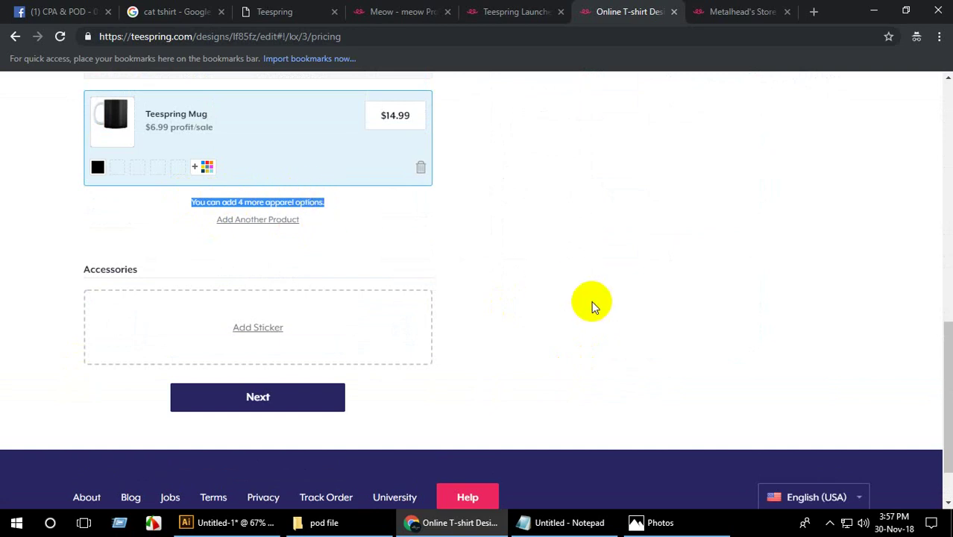
pyautogui.scroll(5, 593, 306)
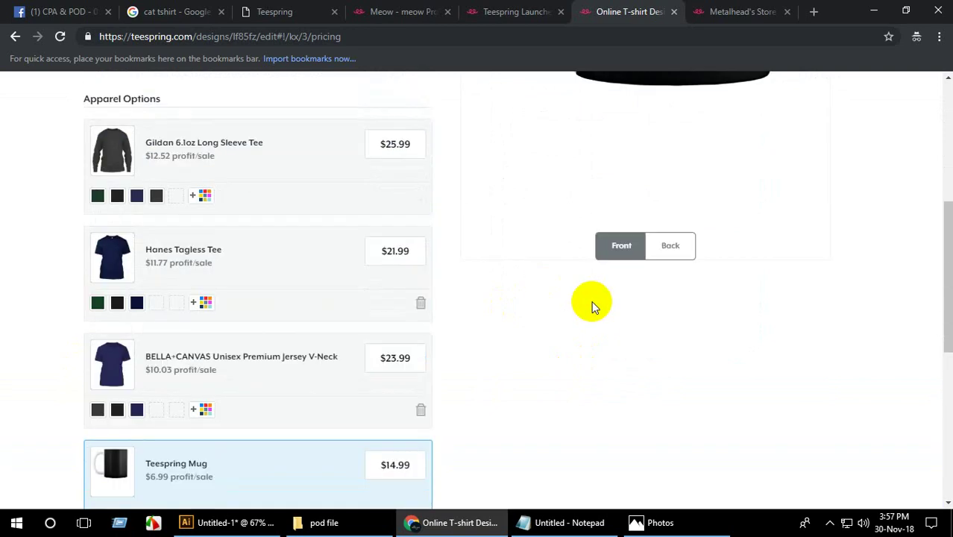
pyautogui.scroll(4, 593, 306)
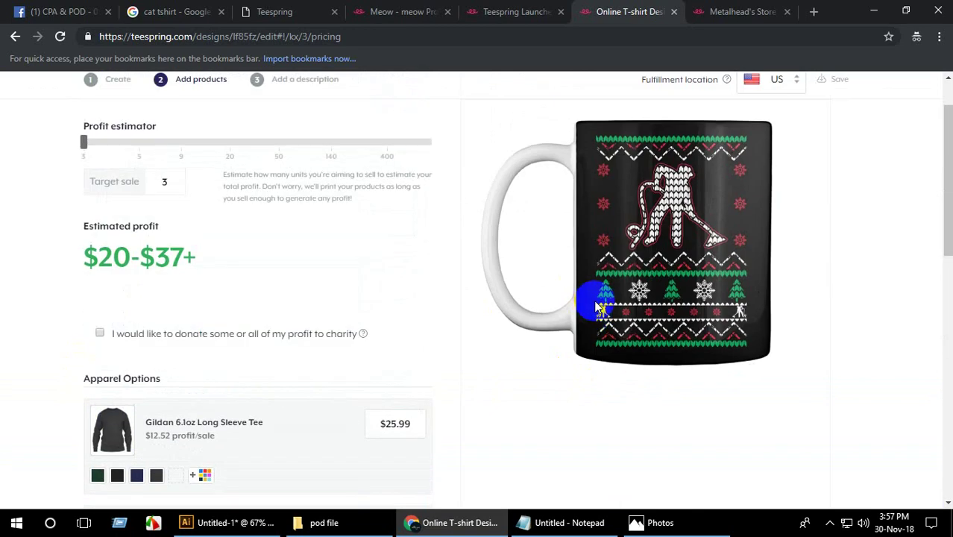
pyautogui.scroll(1, 333, 258)
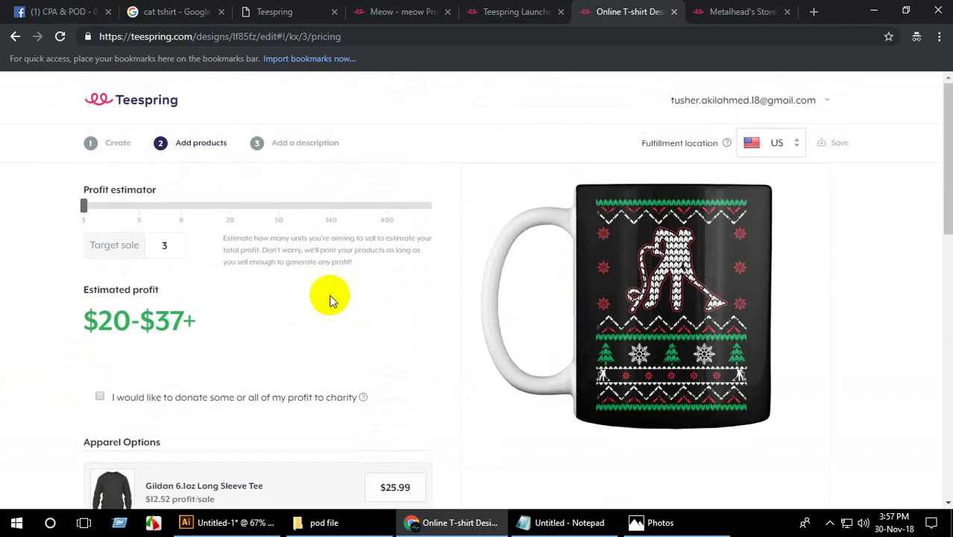
pyautogui.scroll(-11, 355, 254)
pyautogui.scroll(11, 555, 249)
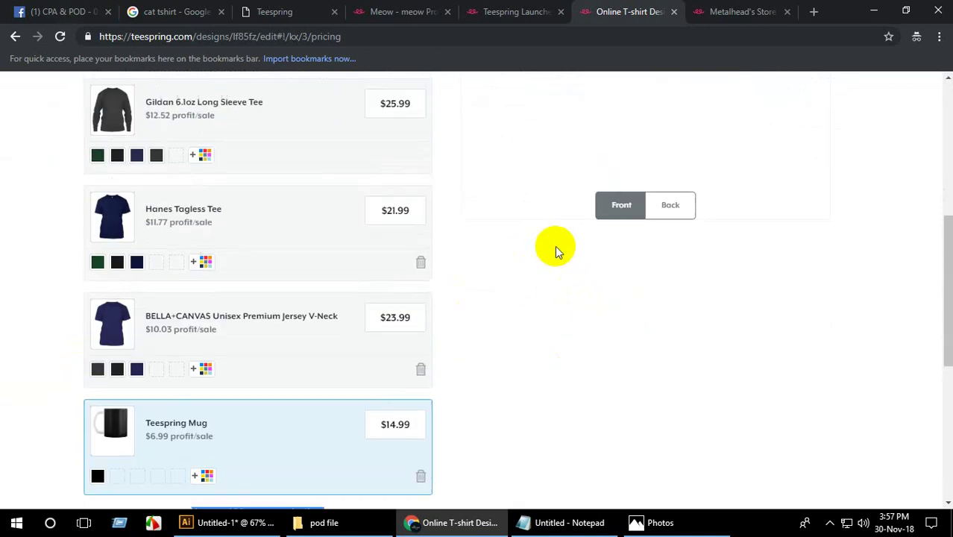
pyautogui.scroll(-11, 423, 246)
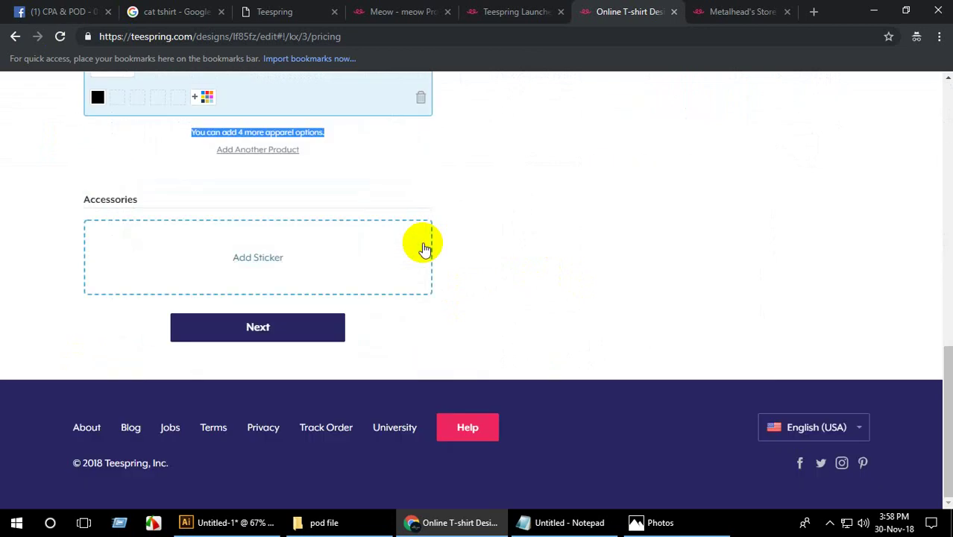
pyautogui.scroll(5, 477, 284)
pyautogui.scroll(-2, 372, 358)
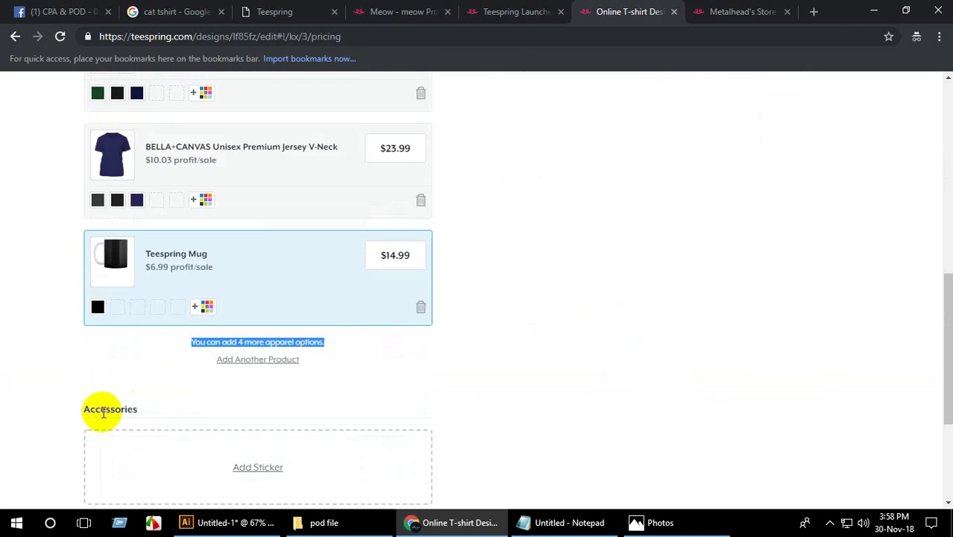
pyautogui.scroll(6, 633, 425)
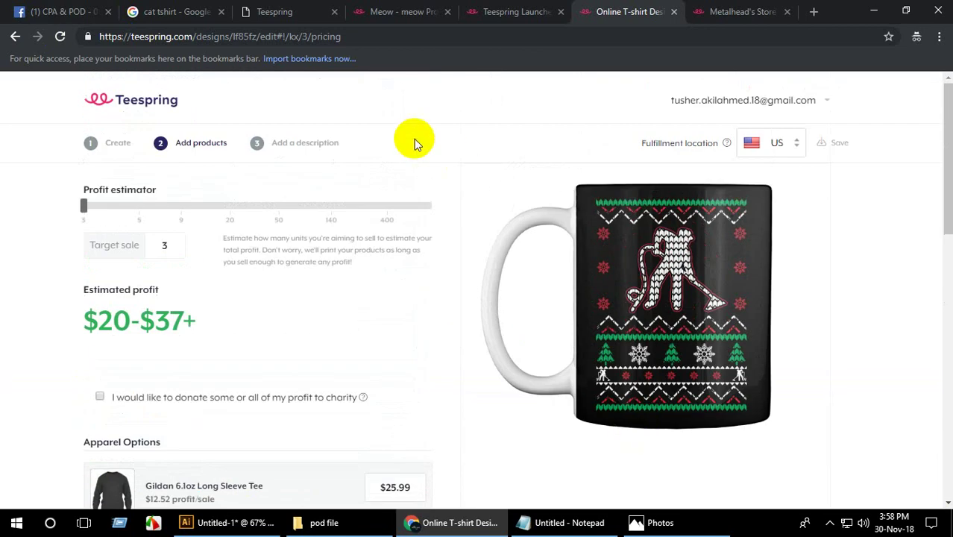
pyautogui.click(319, 147)
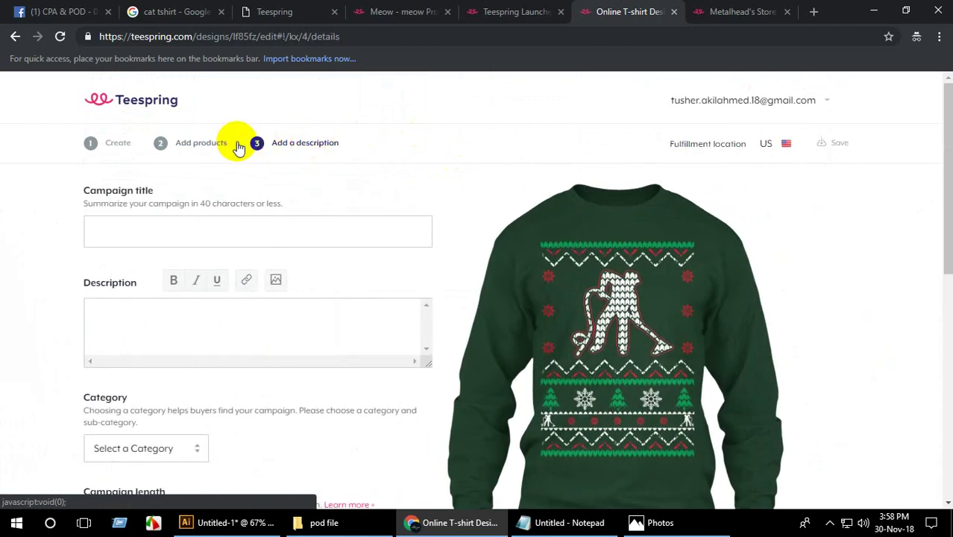
# Place the cursor in the blank Campaign title field on the Add a description step.
pyautogui.scroll(-2, 880, 282)
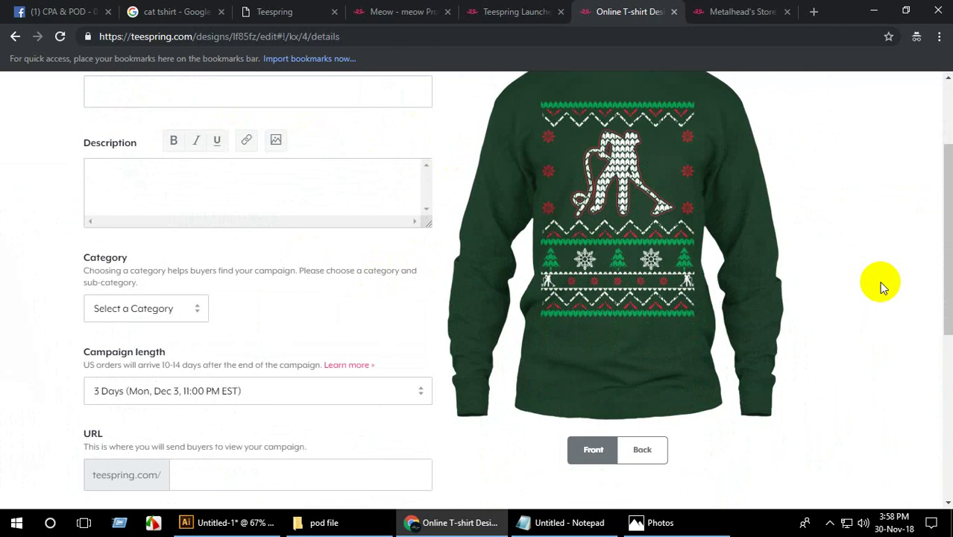
pyautogui.scroll(2, 876, 281)
pyautogui.click(193, 234)
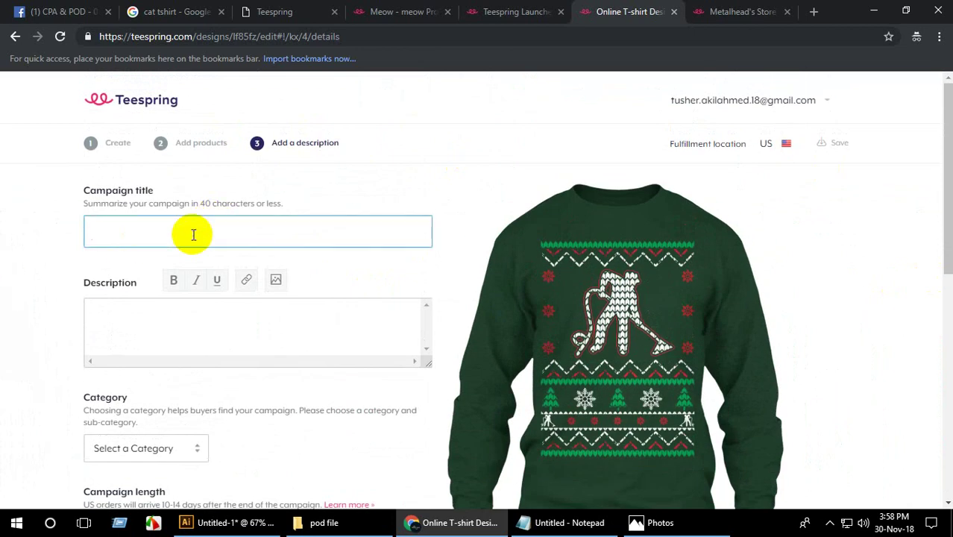
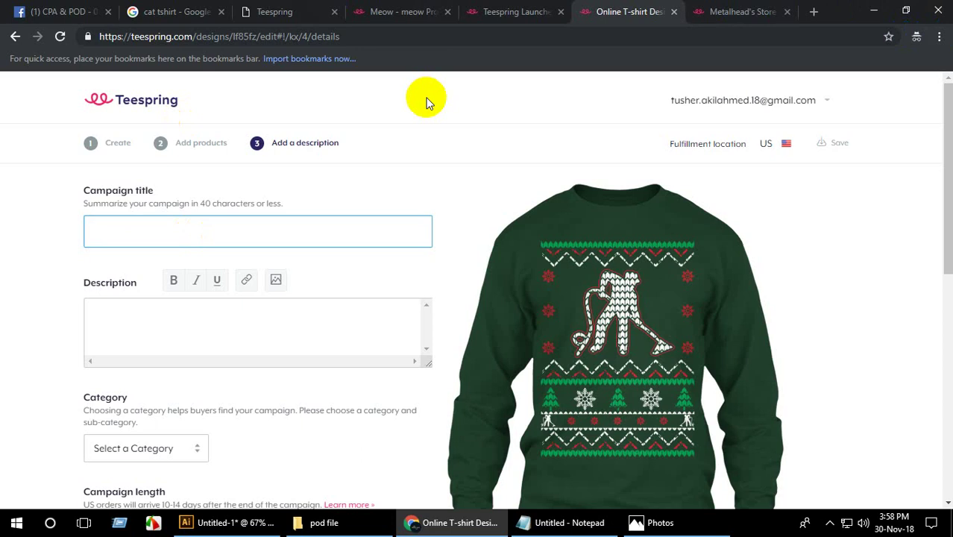
# Search Google for 'keyword every where' in a new incognito tab.
pyautogui.click(813, 12)
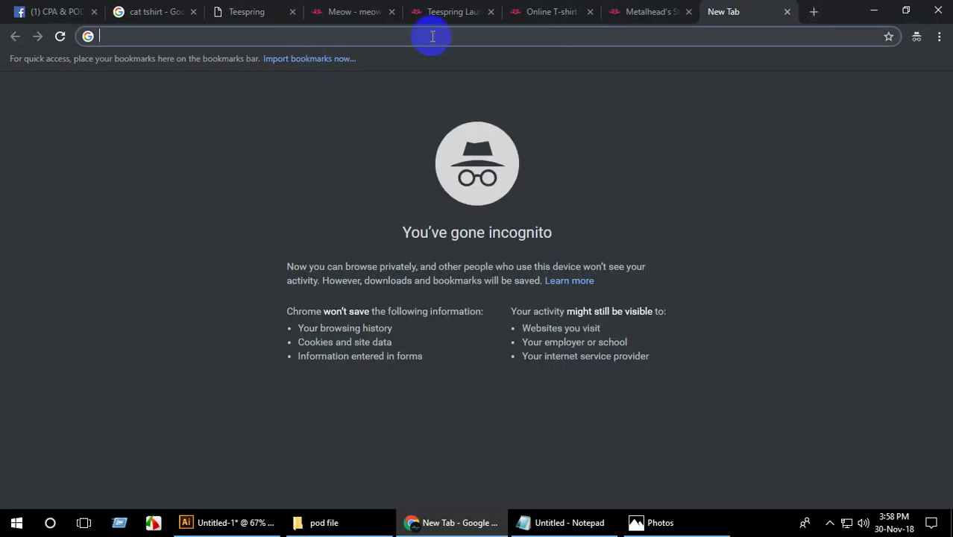
pyautogui.write('key')
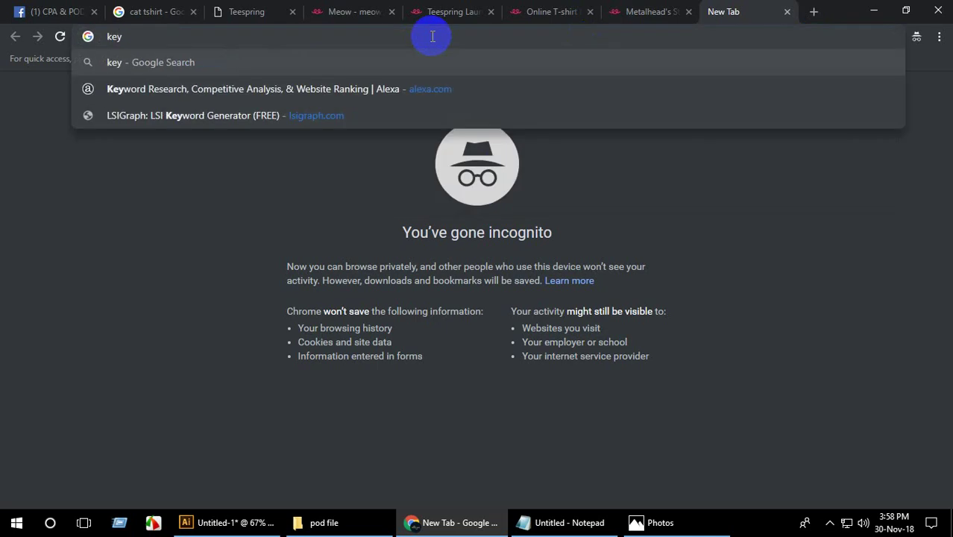
pyautogui.write('w')
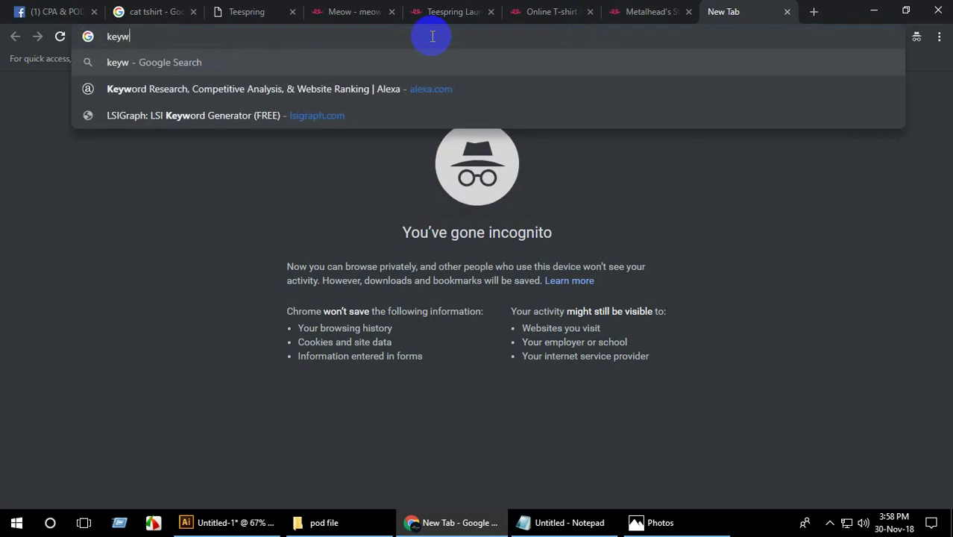
pyautogui.write('ord eve')
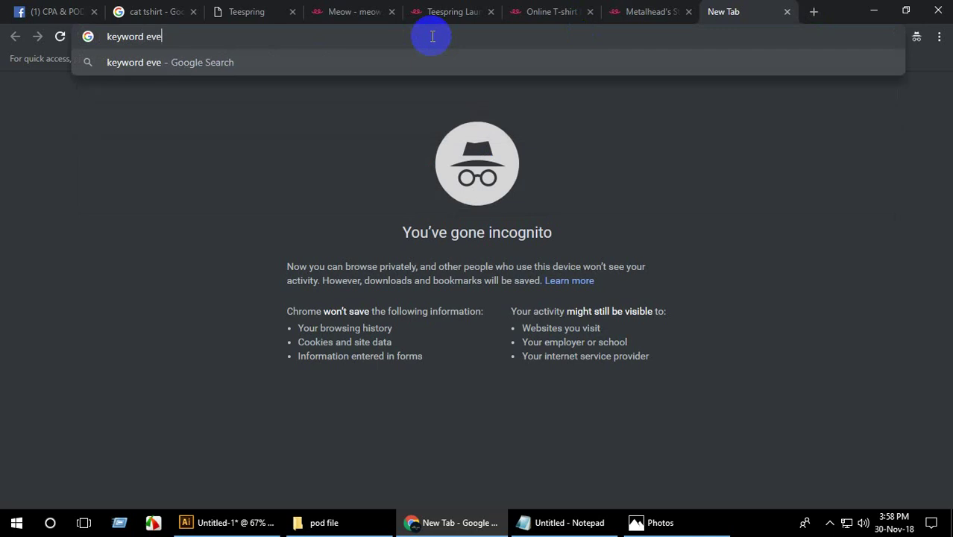
pyautogui.write('ry where')
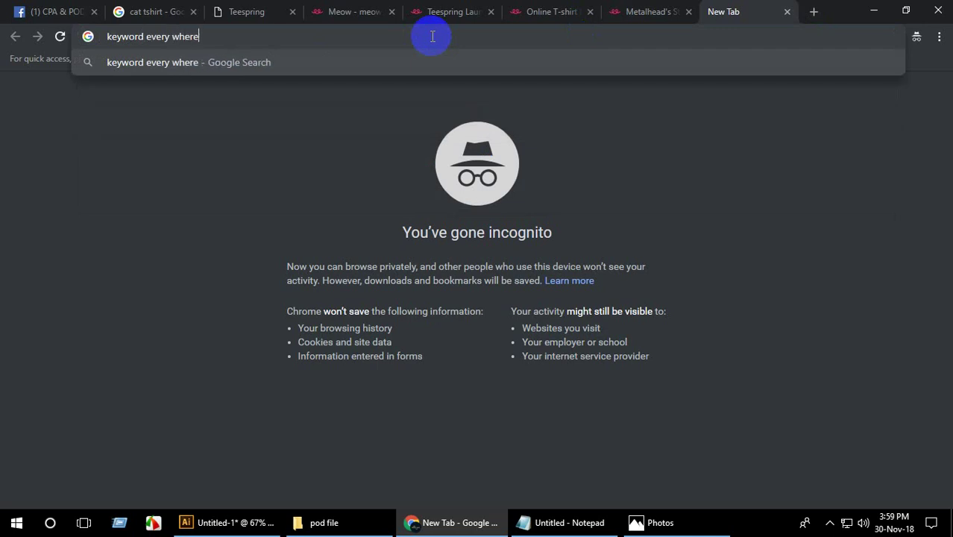
pyautogui.press('Return')
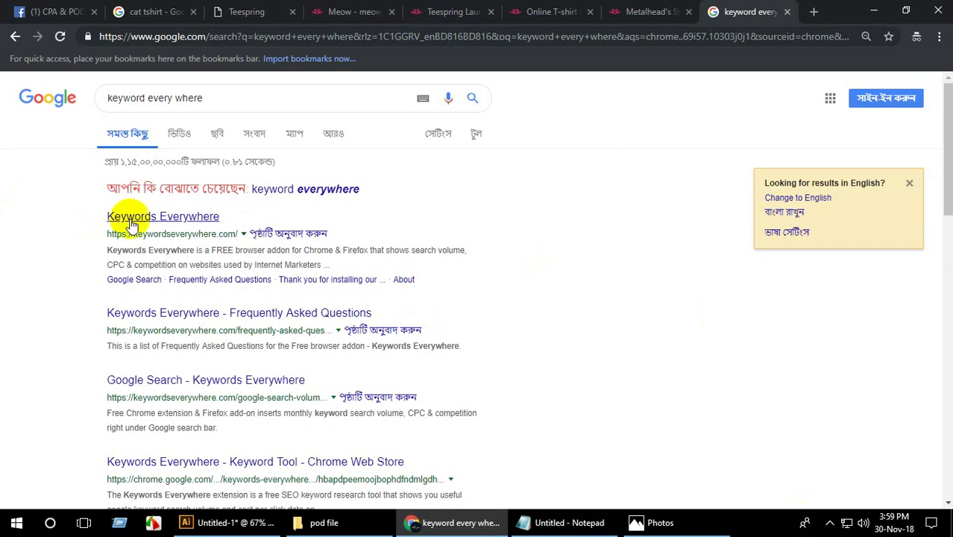
# Confirm on the Chrome Web Store that Keywords Everywhere is already added, then minimize Chrome.
pyautogui.click(132, 218)
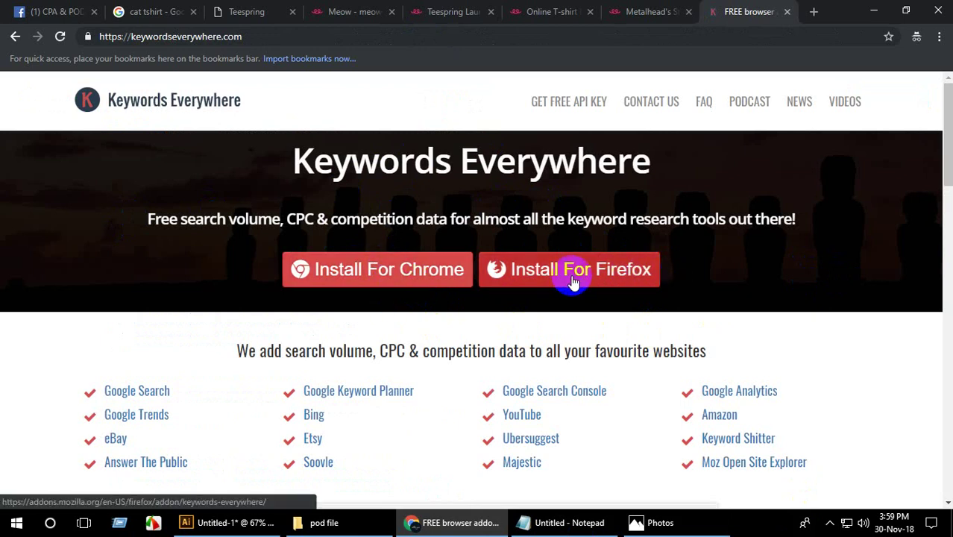
pyautogui.click(406, 278)
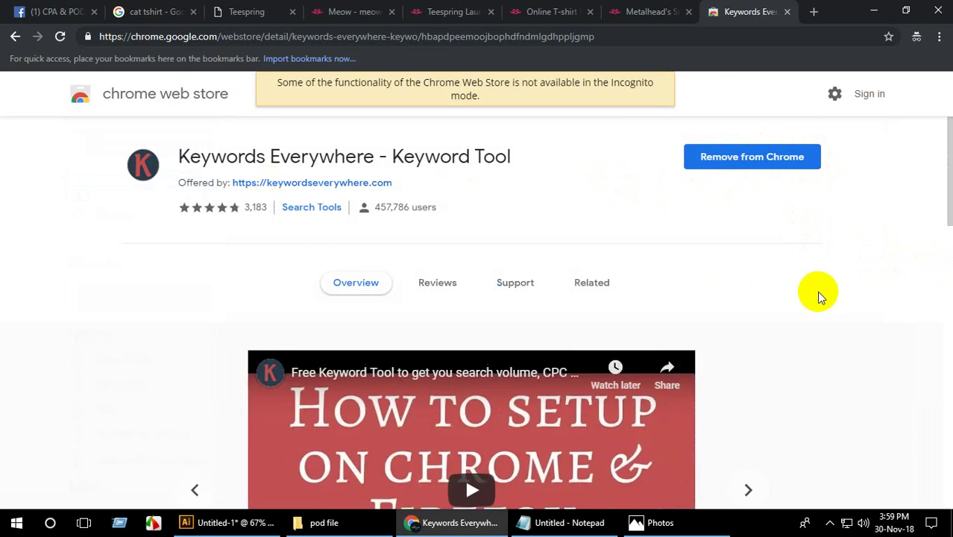
pyautogui.click(739, 160)
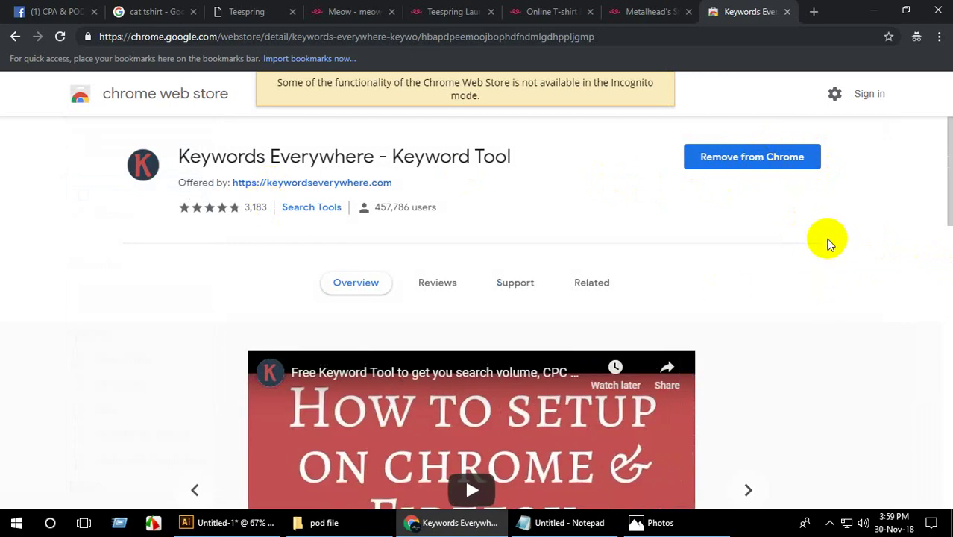
pyautogui.scroll(-5, 827, 242)
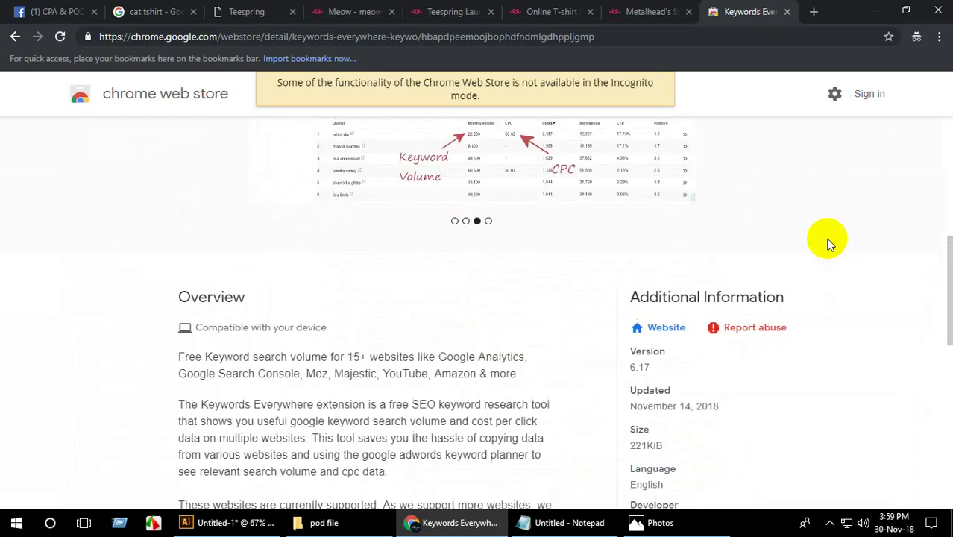
pyautogui.scroll(-3, 827, 243)
pyautogui.scroll(10, 859, 291)
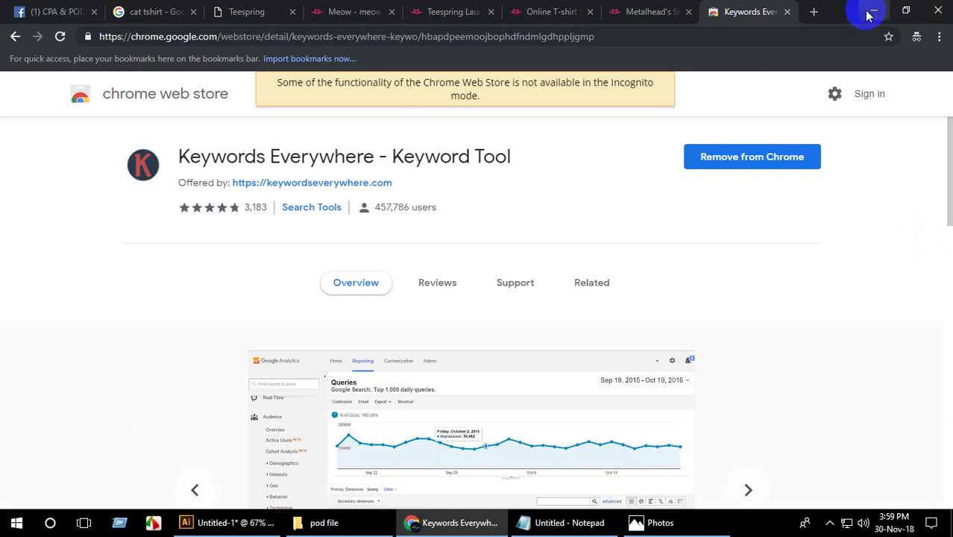
pyautogui.click(939, 37)
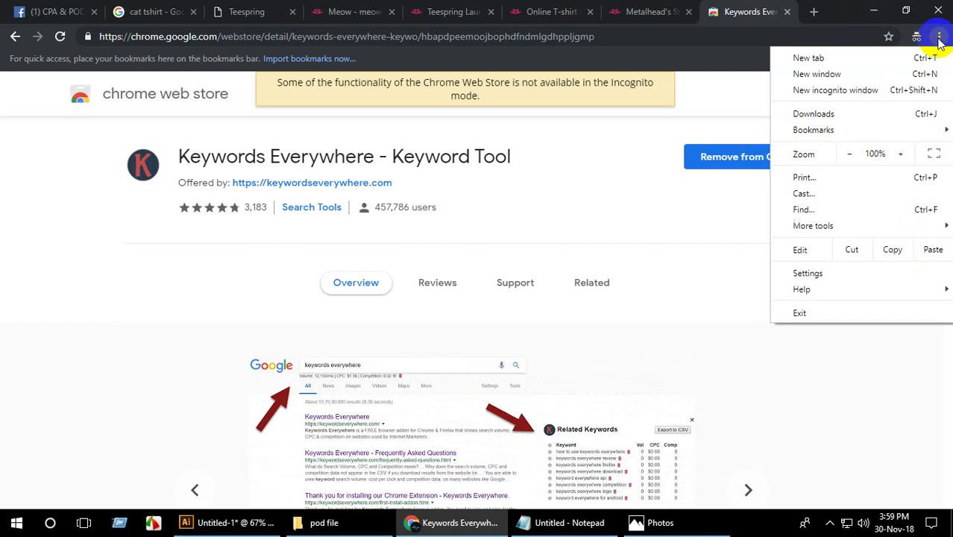
pyautogui.click(873, 12)
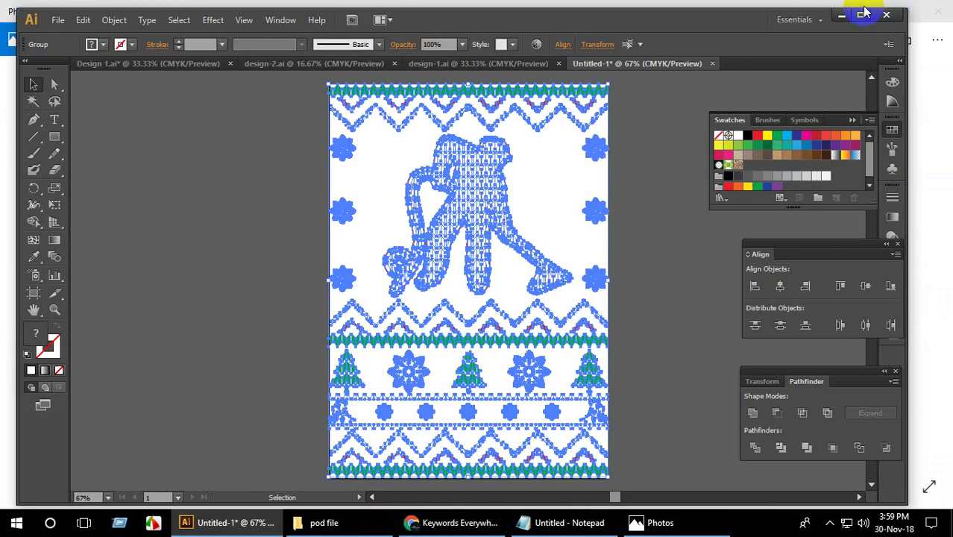
# Minimize Illustrator and the other windows, then launch a regular Chrome window.
pyautogui.click(841, 16)
pyautogui.click(846, 12)
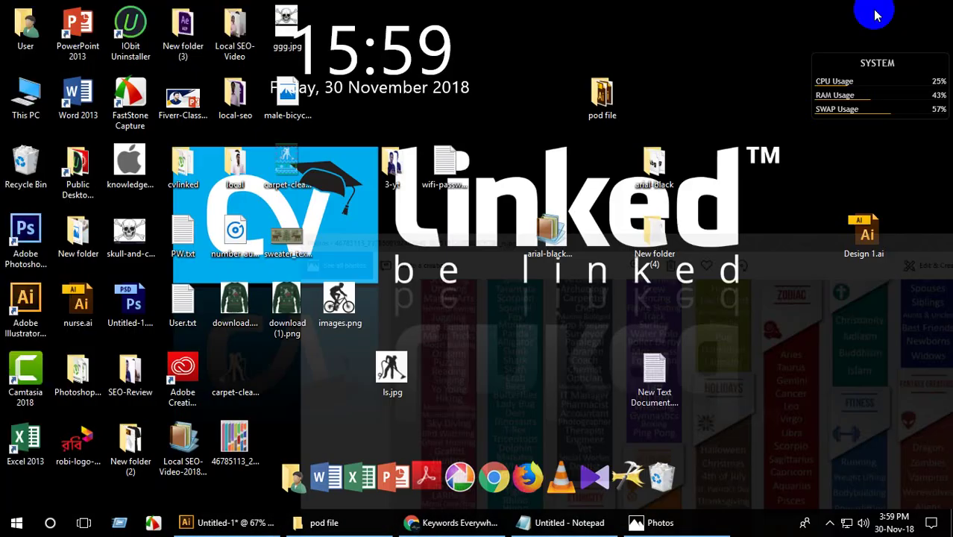
pyautogui.click(493, 477)
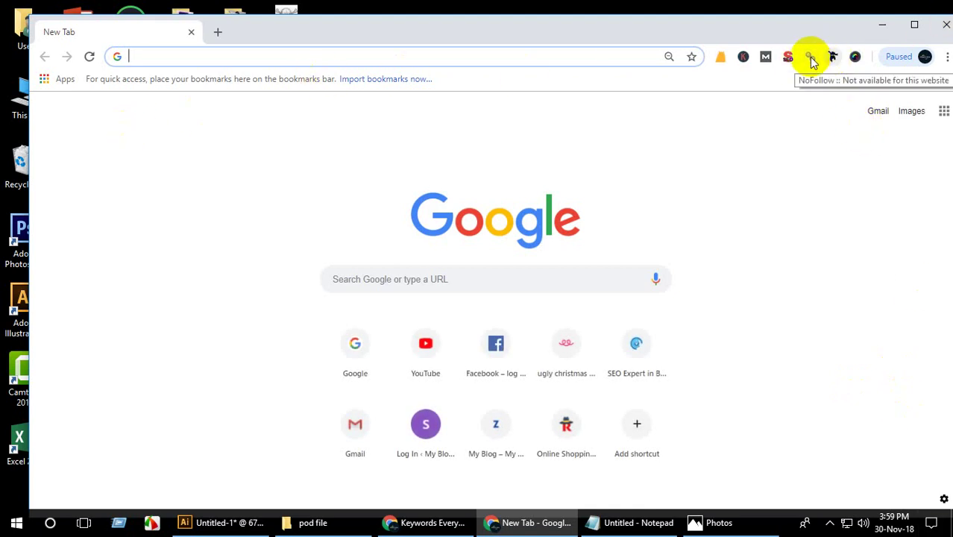
# Open the Keywords Everywhere options page via Update Settings and select the API key value.
pyautogui.click(742, 57)
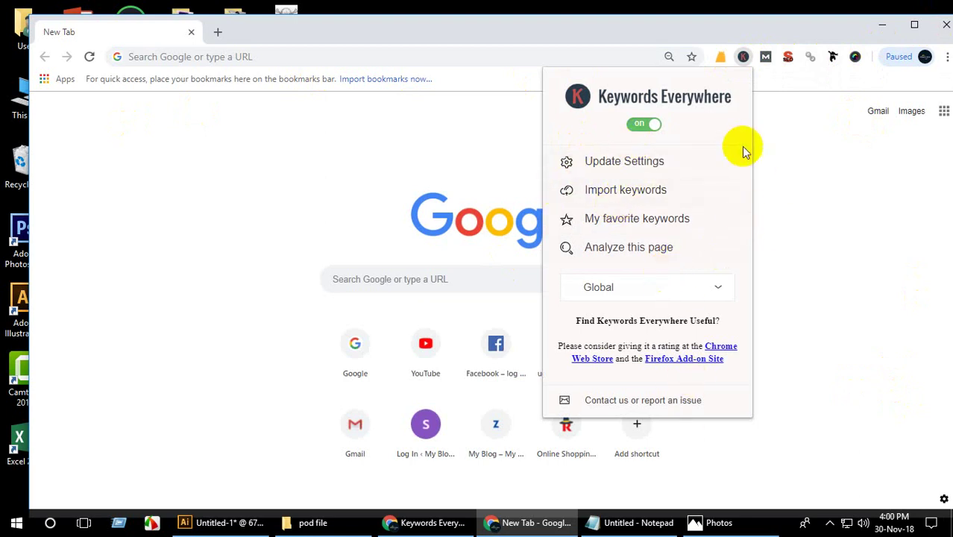
pyautogui.click(603, 166)
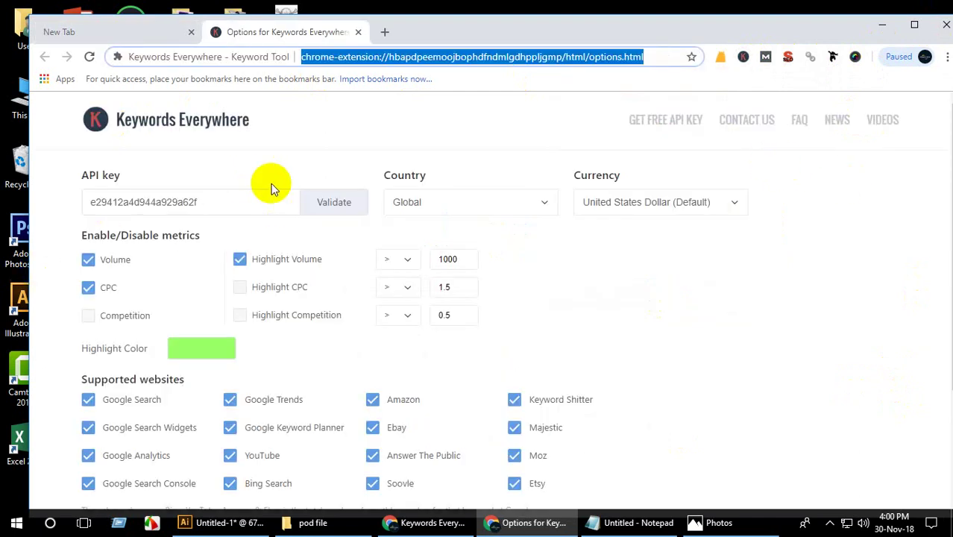
pyautogui.scroll(-3, 340, 249)
pyautogui.scroll(3, 346, 245)
pyautogui.click(162, 202)
pyautogui.doubleClick(236, 202)
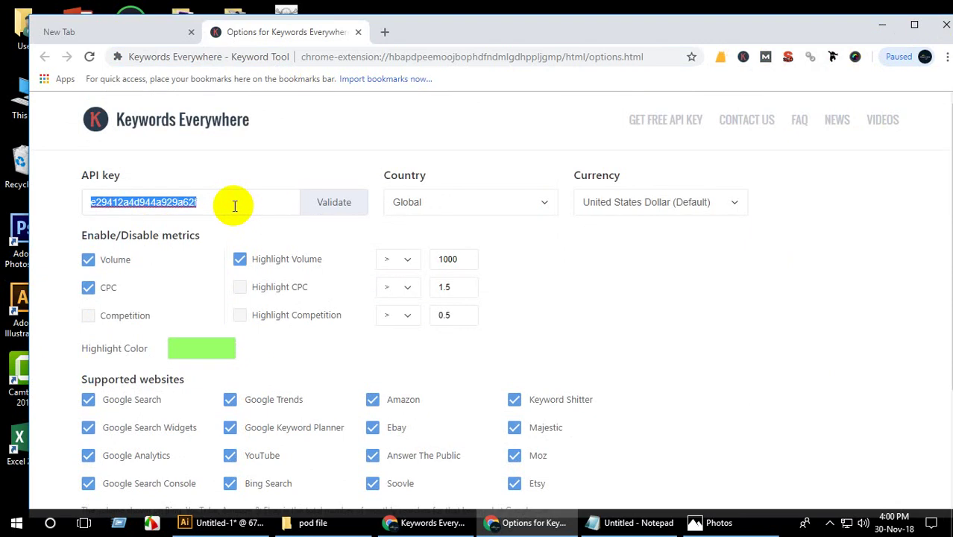
pyautogui.scroll(-3, 357, 253)
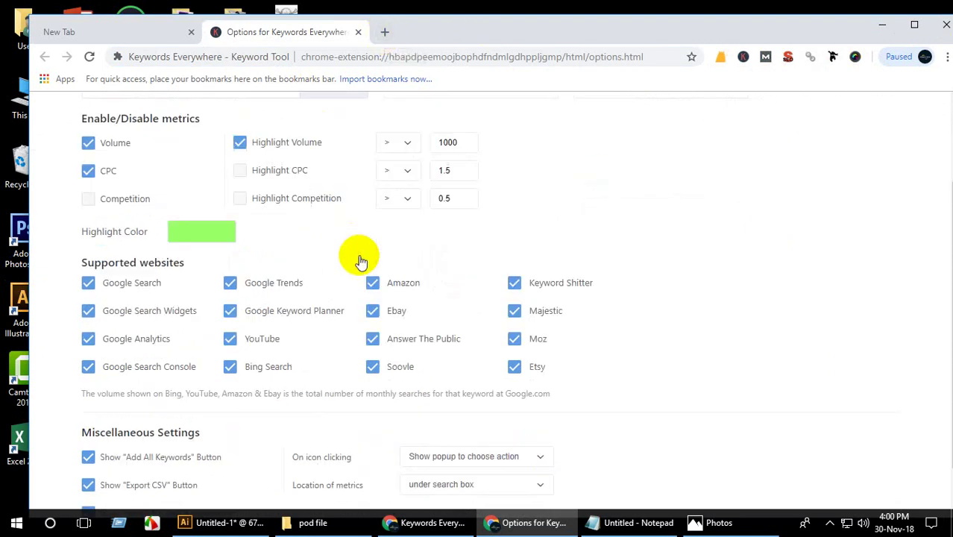
pyautogui.scroll(3, 362, 313)
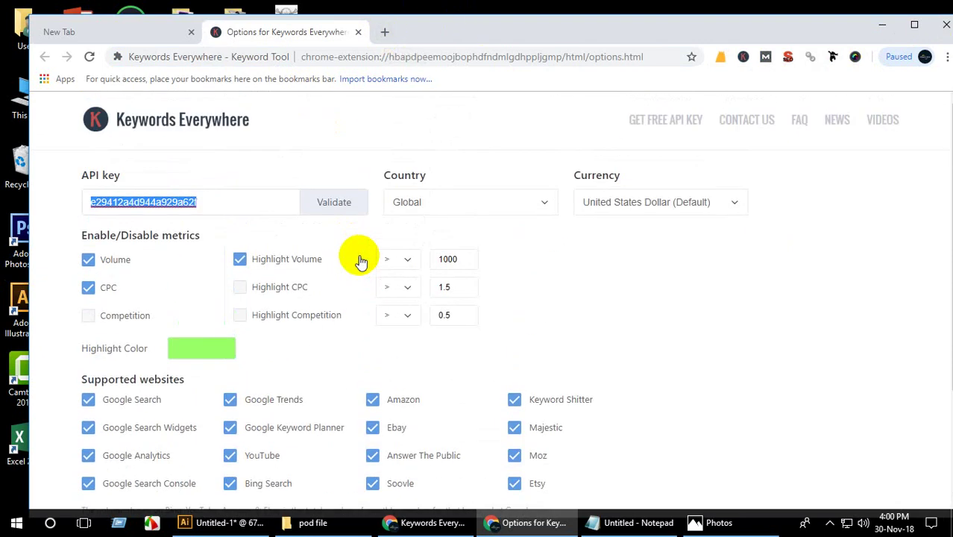
# Validate the Keywords Everywhere API key on its options page.
pyautogui.click(386, 32)
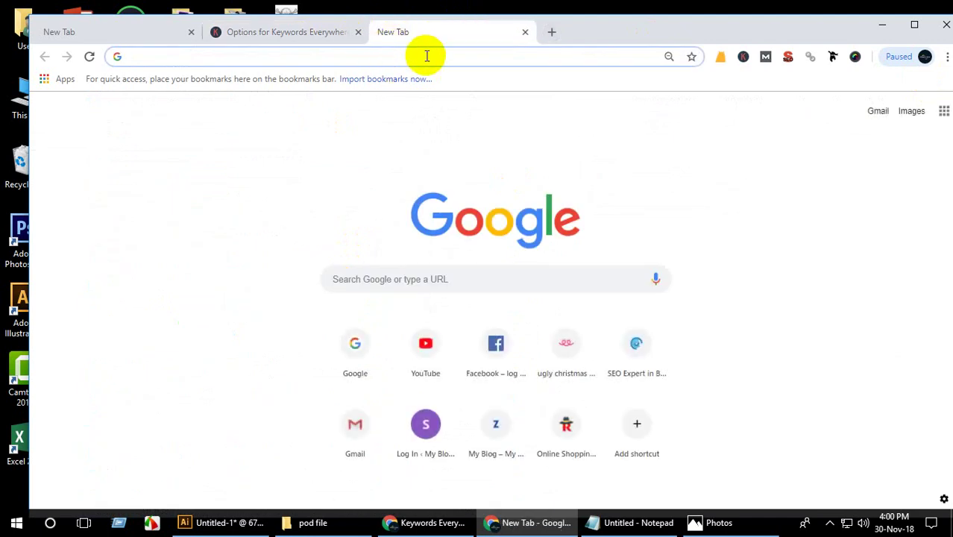
pyautogui.click(318, 32)
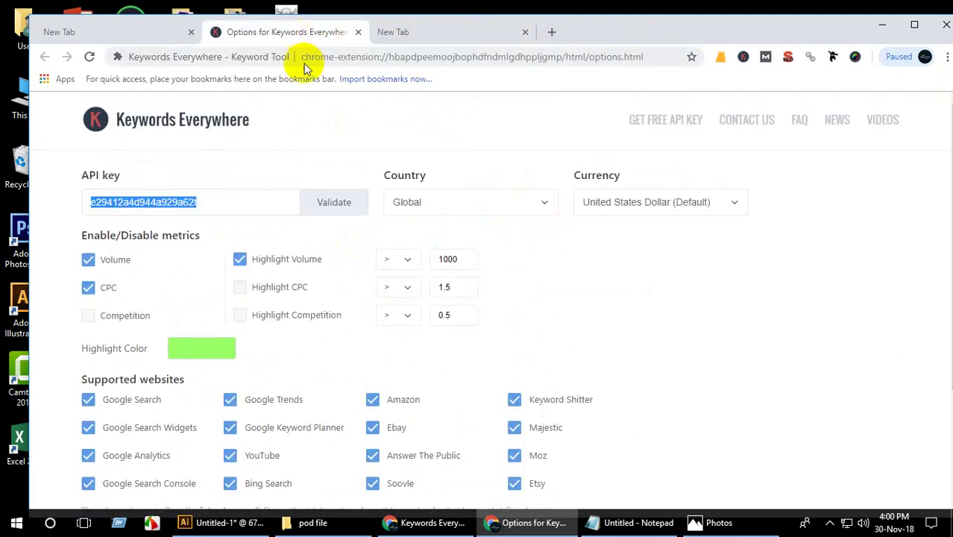
pyautogui.click(451, 219)
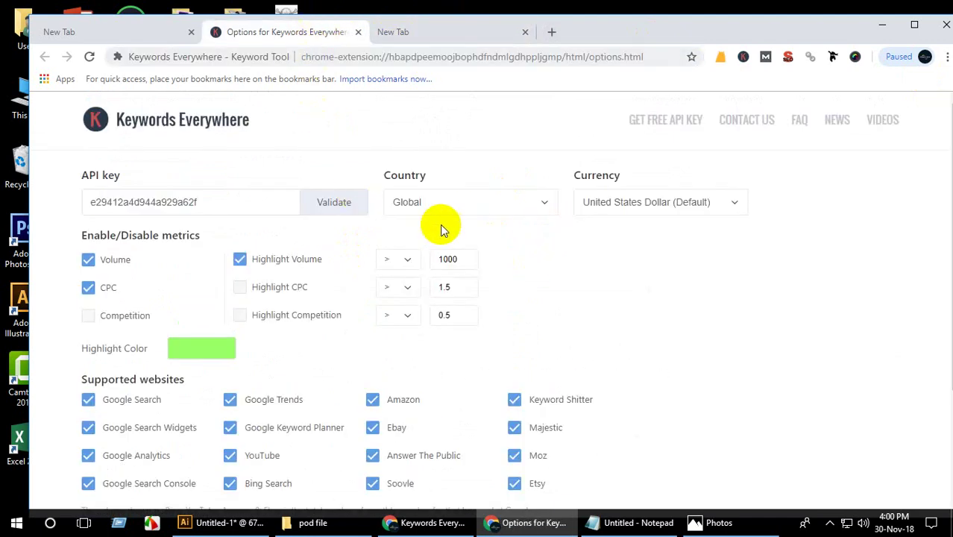
pyautogui.click(335, 209)
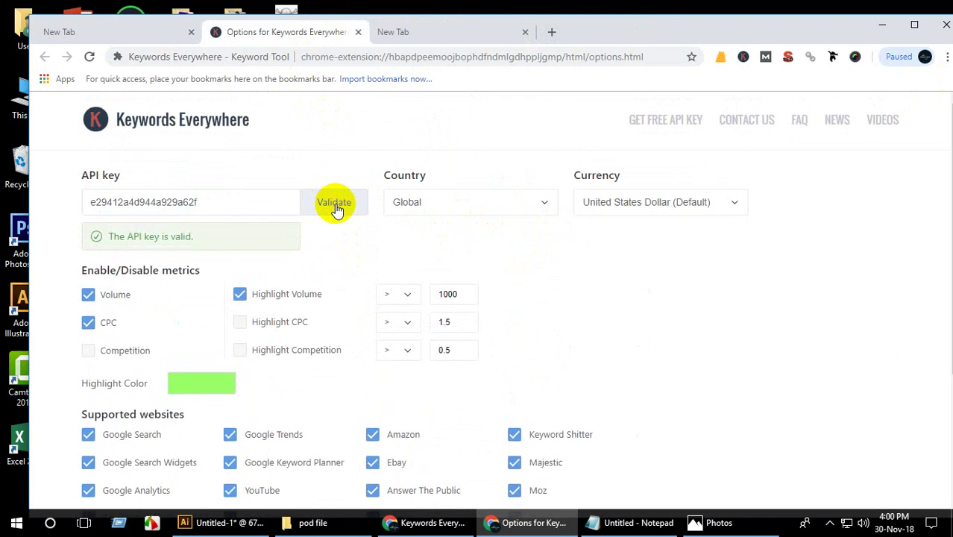
pyautogui.click(743, 58)
pyautogui.click(847, 258)
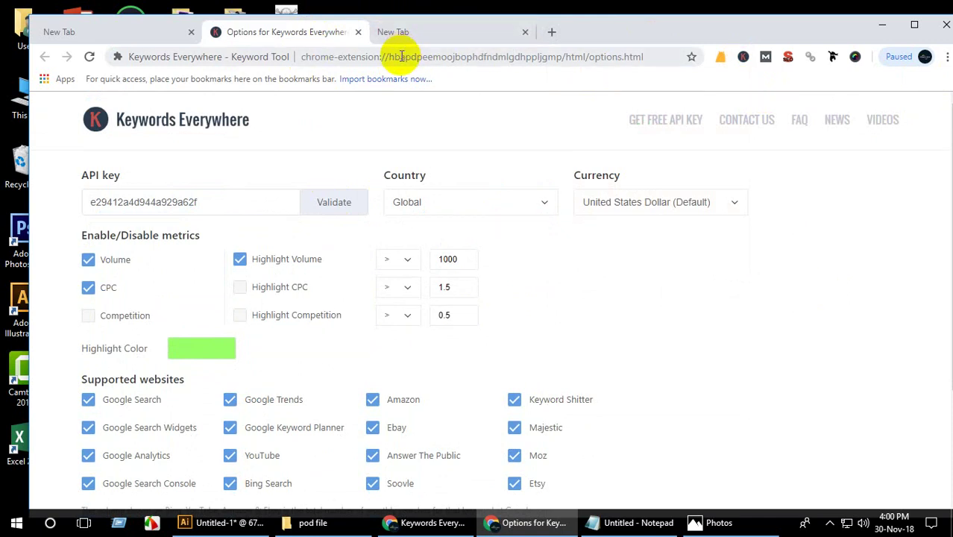
# Search Google for 'cat t shirt' to see Keywords Everywhere volume and CPC data.
pyautogui.click(444, 39)
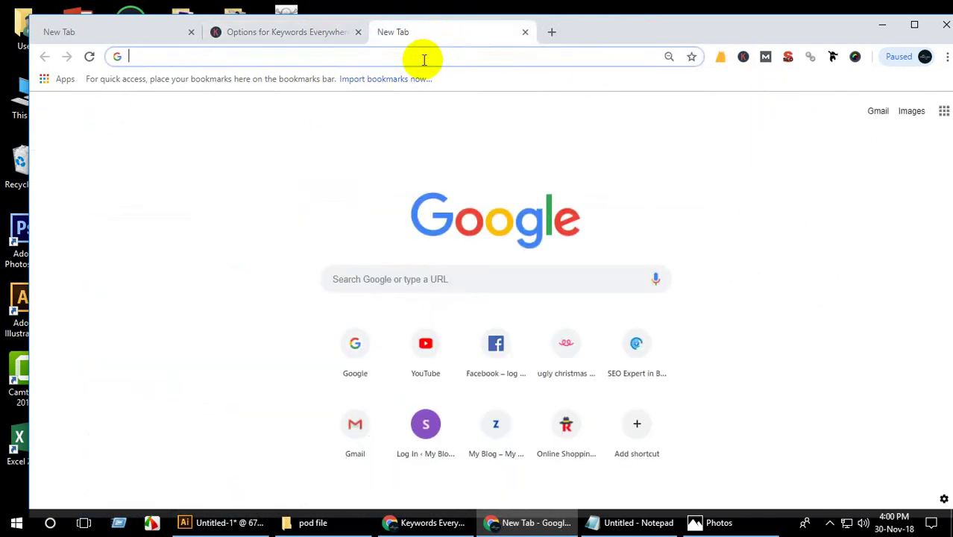
pyautogui.write('c')
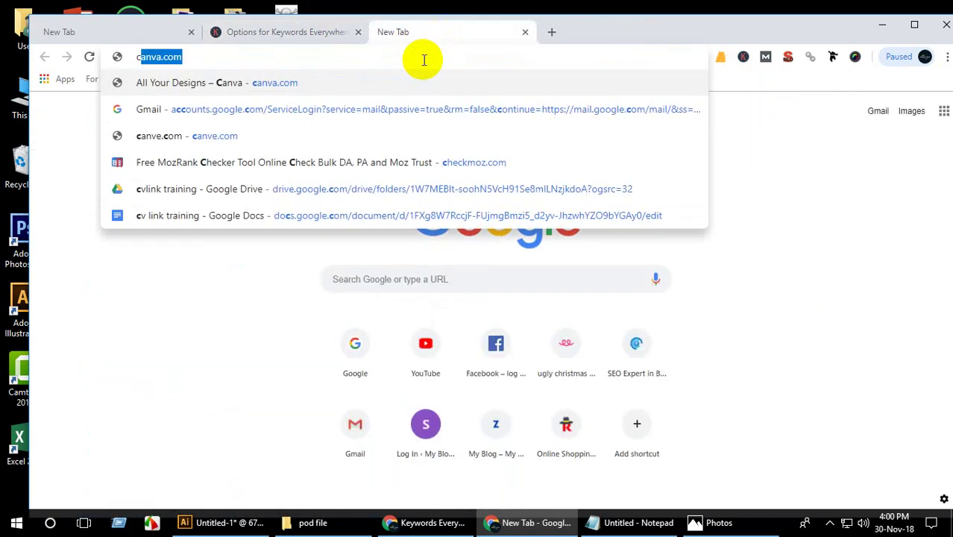
pyautogui.write('at t shirt')
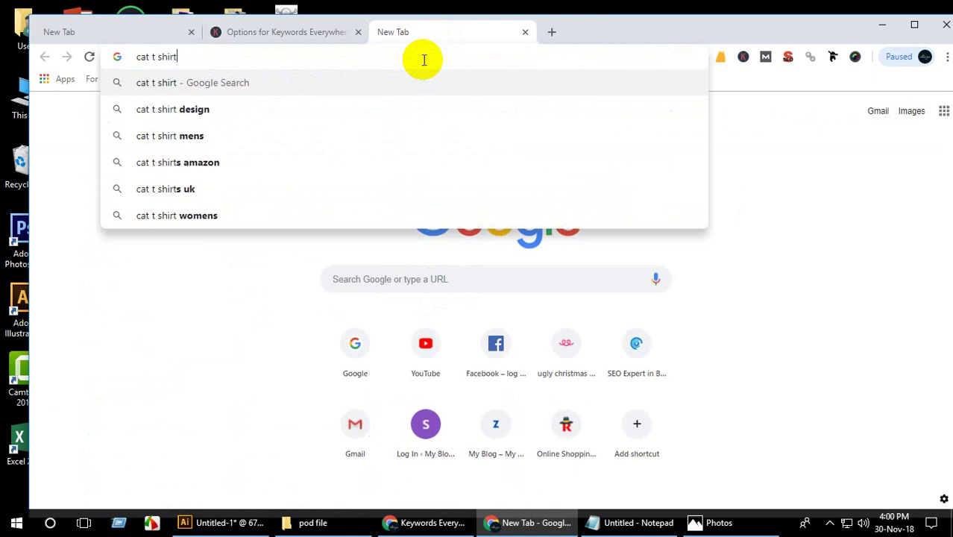
pyautogui.press('Return')
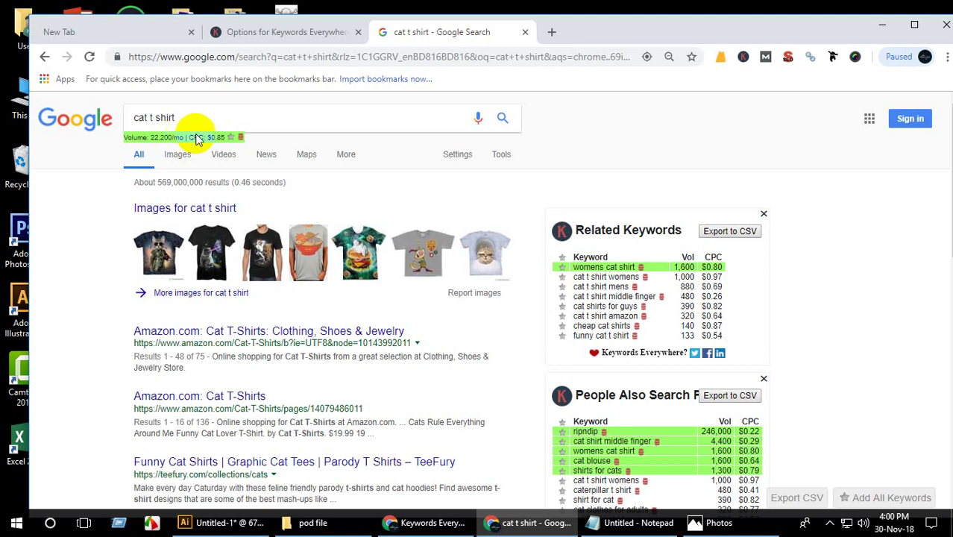
pyautogui.moveTo(187, 117); pyautogui.dragTo(122, 110)
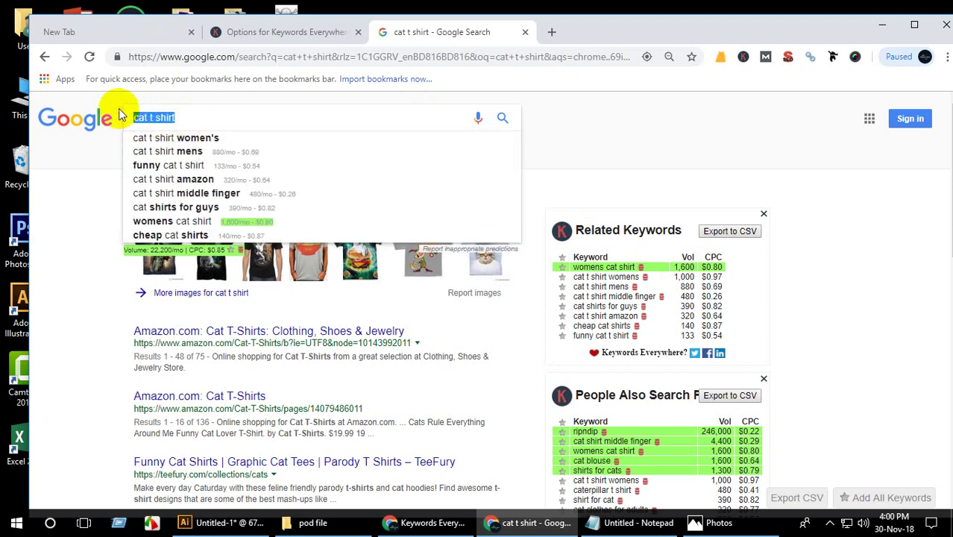
pyautogui.scroll(-3, 830, 324)
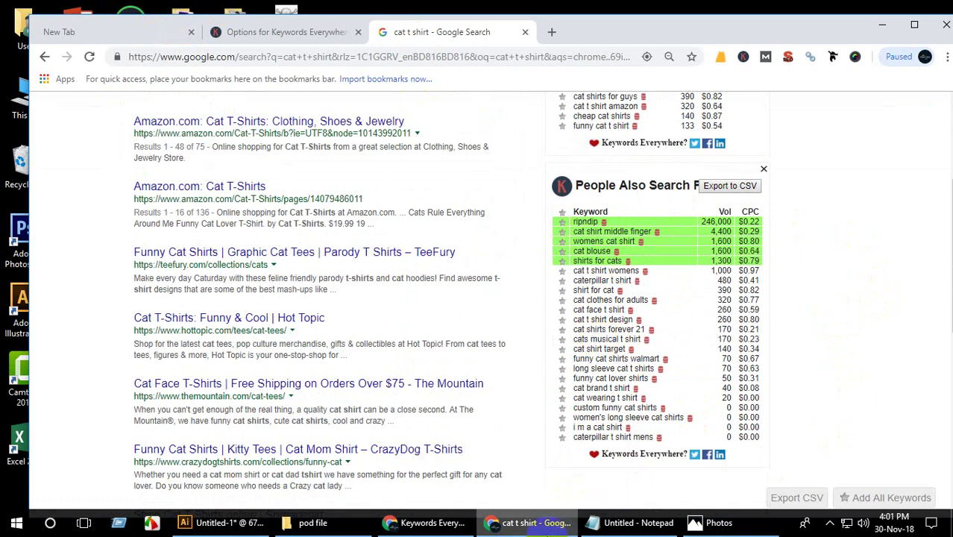
pyautogui.moveTo(533, 521)
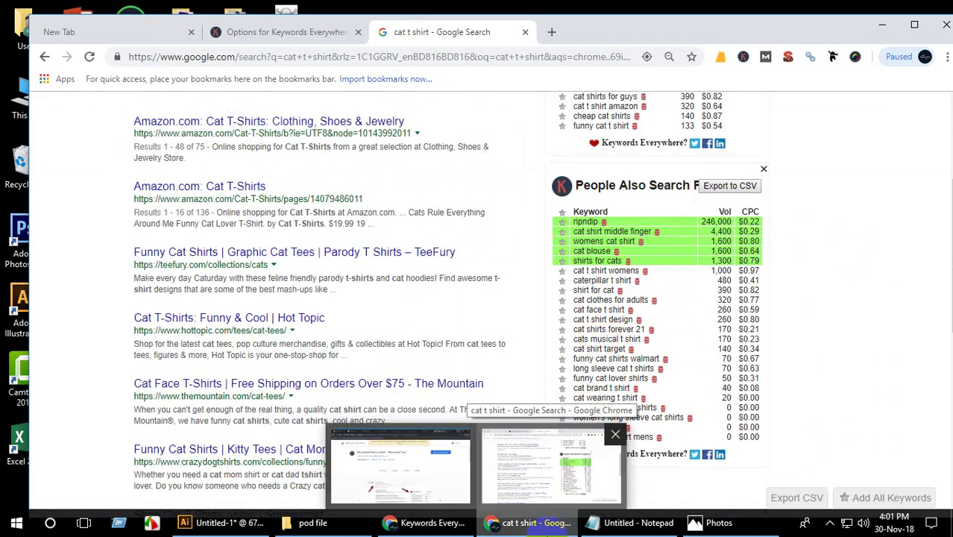
# Switch from the search results to Chrome's blank New Tab page.
pyautogui.click(541, 490)
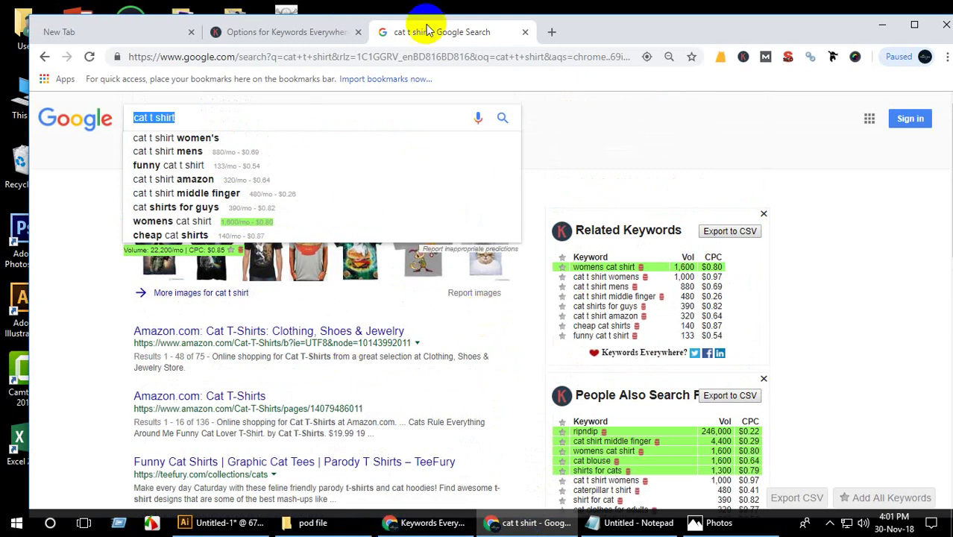
pyautogui.click(276, 33)
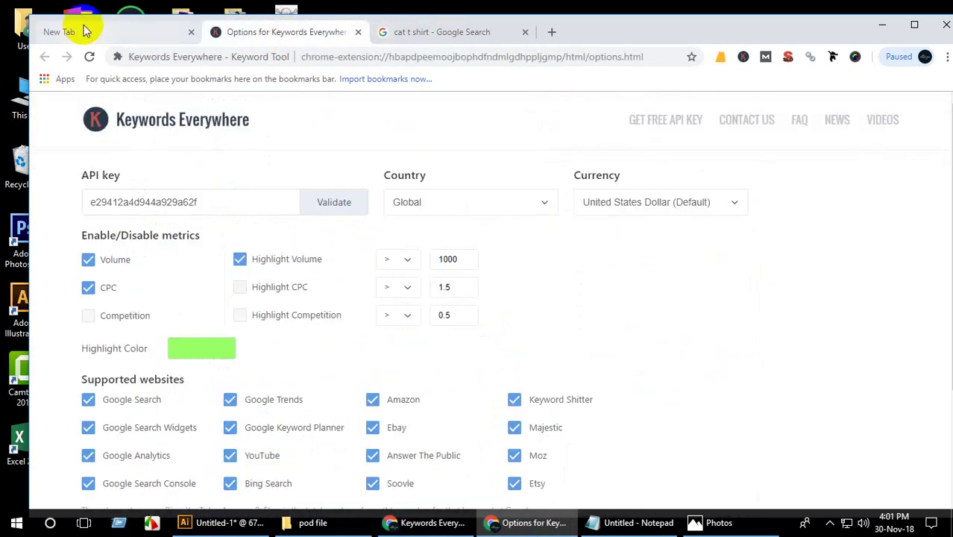
pyautogui.click(84, 32)
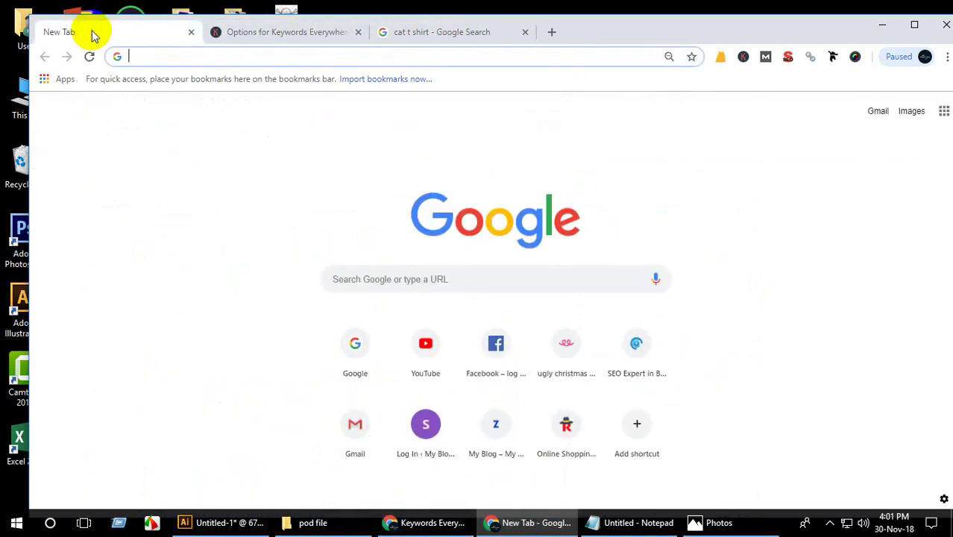
# Bring up the incognito window's Teespring campaign description form for the ugly sweater design.
pyautogui.click(420, 526)
pyautogui.click(521, 522)
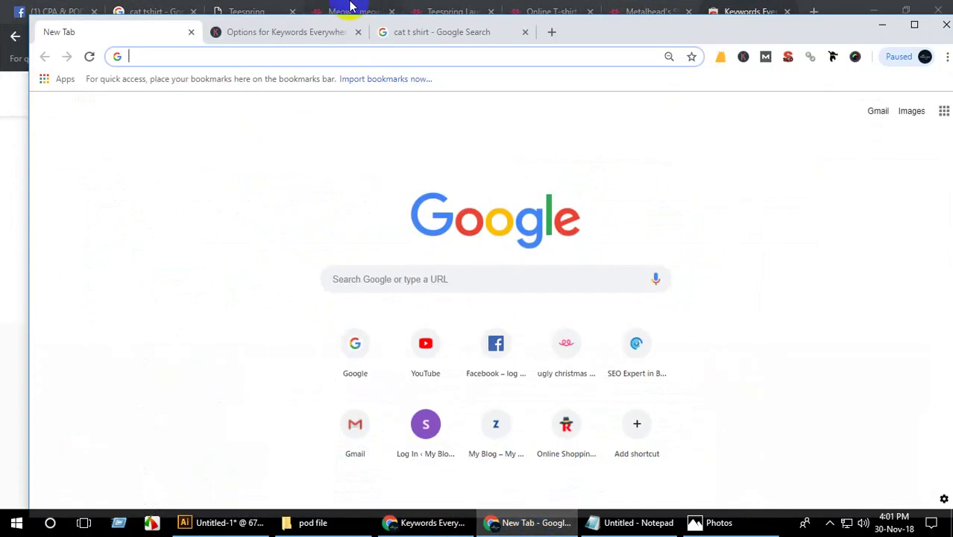
pyautogui.click(522, 525)
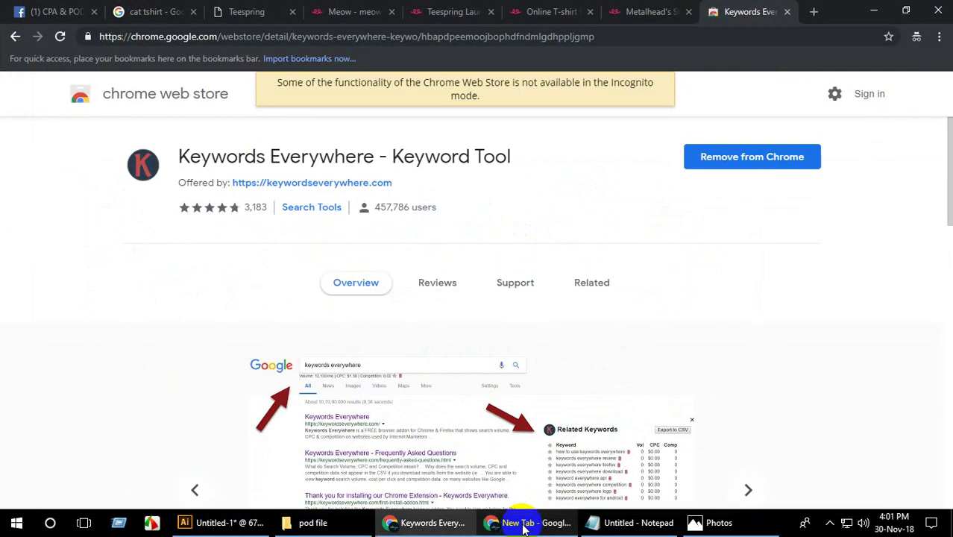
pyautogui.click(481, 12)
pyautogui.click(549, 11)
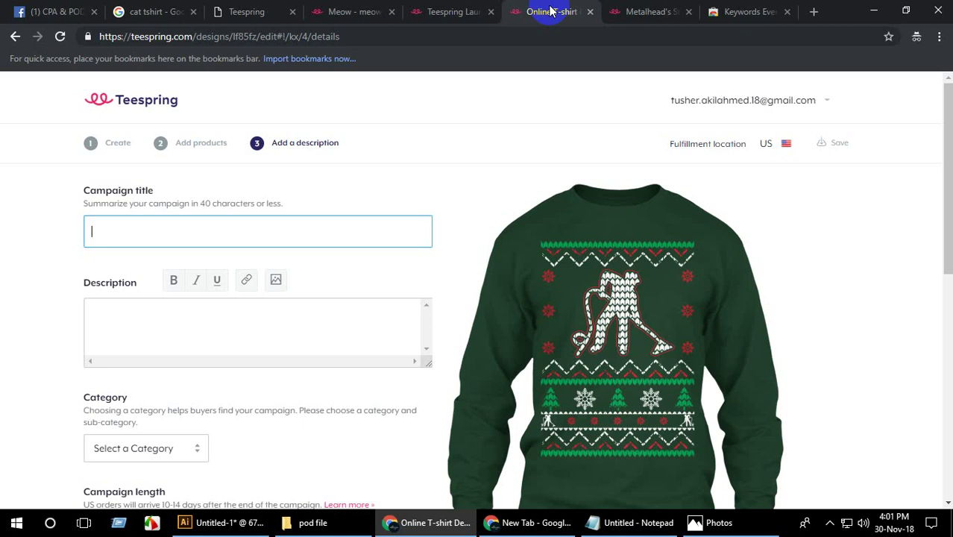
pyautogui.scroll(-1, 204, 234)
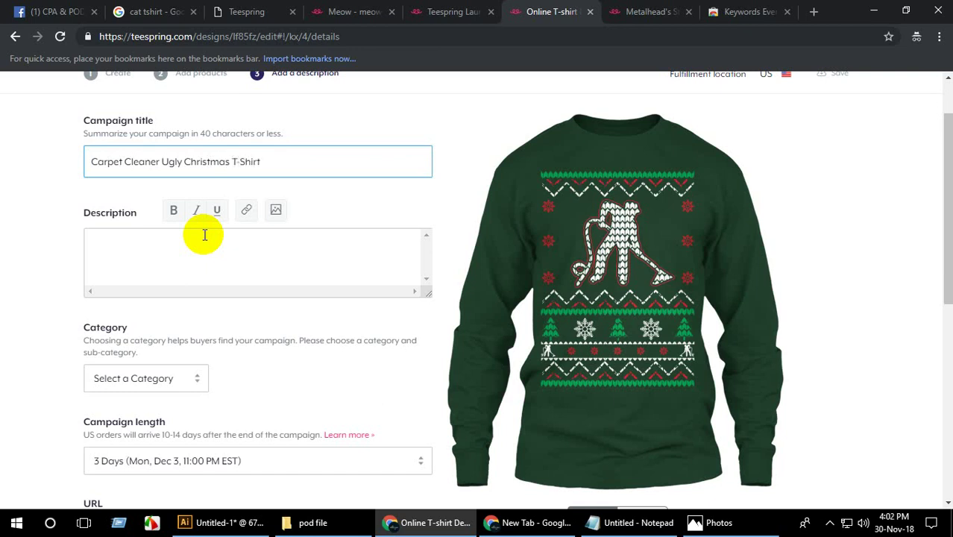
# Edit the Campaign title so it reads 'Carpet Cleaner Ugly Christmas T-Shirt'.
pyautogui.doubleClick(240, 162)
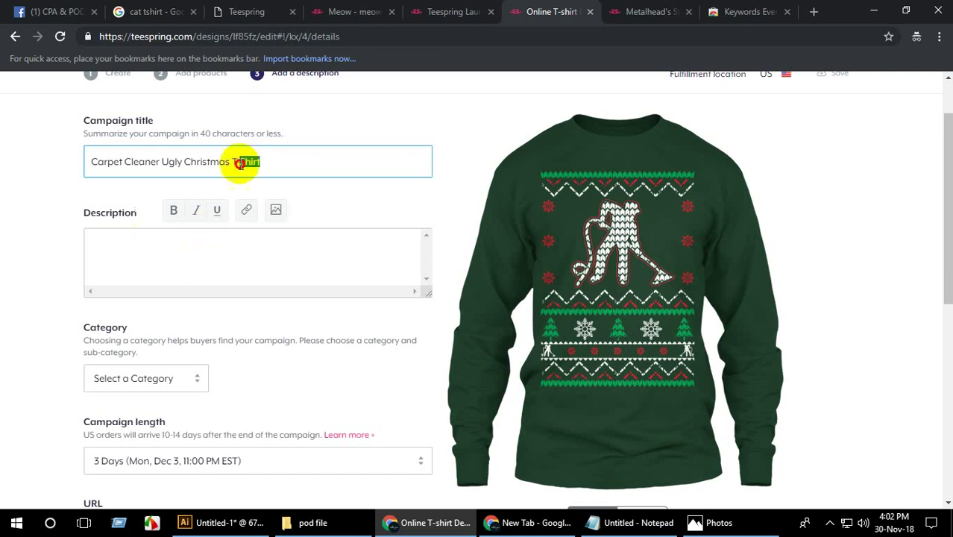
pyautogui.click(196, 162)
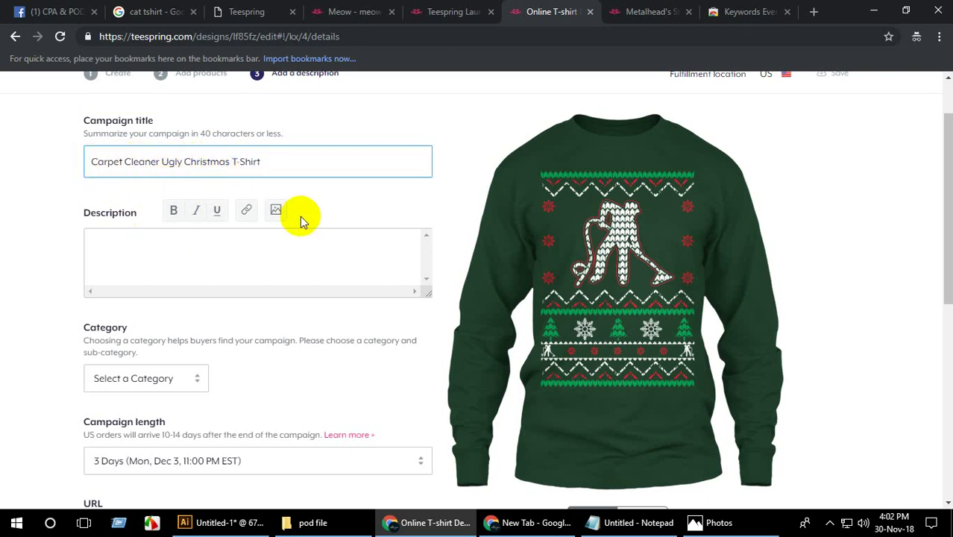
pyautogui.moveTo(279, 160); pyautogui.dragTo(85, 161)
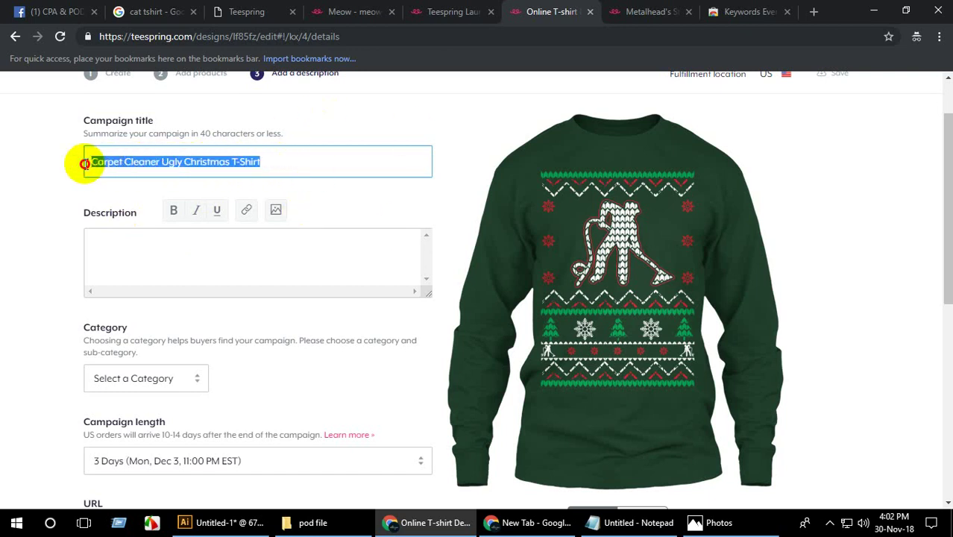
pyautogui.click(287, 165)
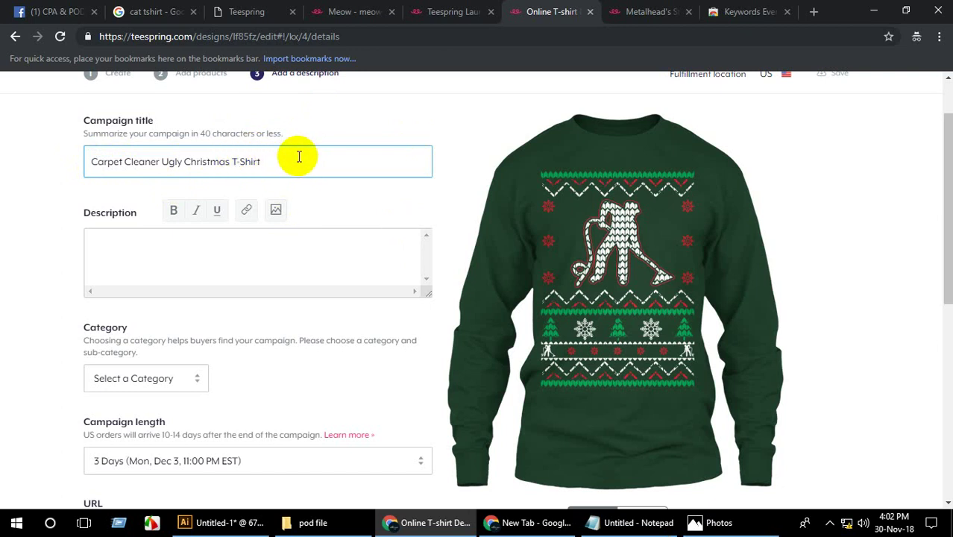
# Paste the title 'Carpet Cleaner Ugly Christmas T-Shirt' into the Description and add a new line.
pyautogui.moveTo(270, 162); pyautogui.dragTo(105, 179)
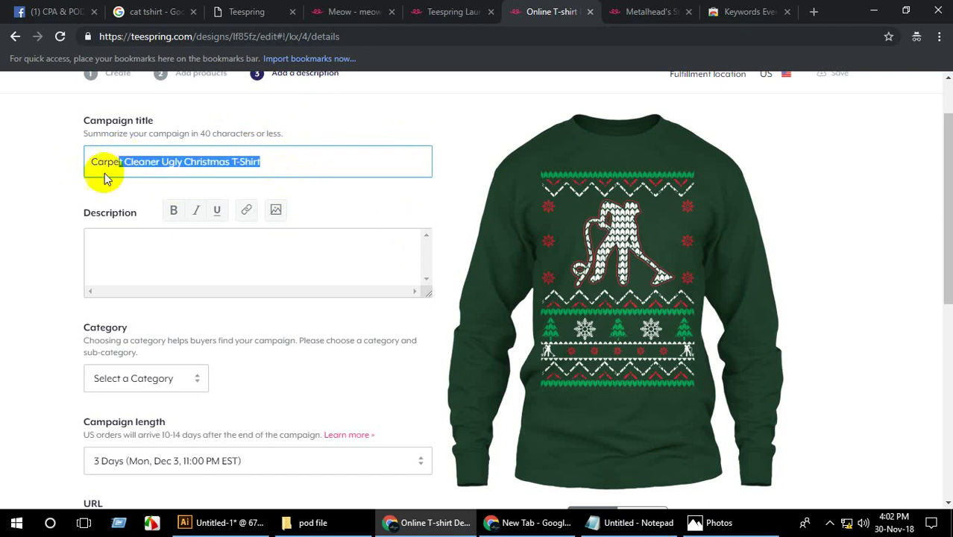
pyautogui.click(164, 253)
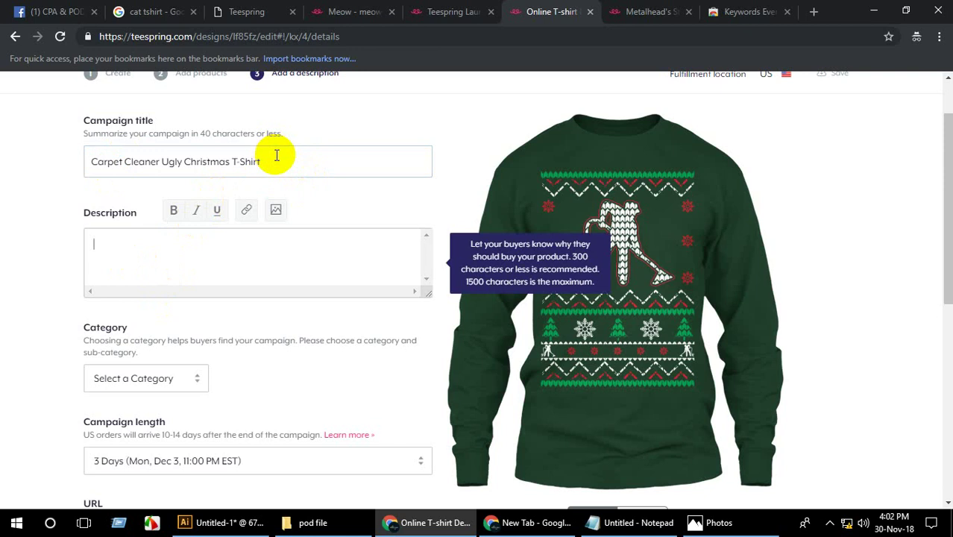
pyautogui.moveTo(277, 155); pyautogui.dragTo(95, 161)
pyautogui.hotkey('ctrl', 'c')
pyautogui.click(117, 236)
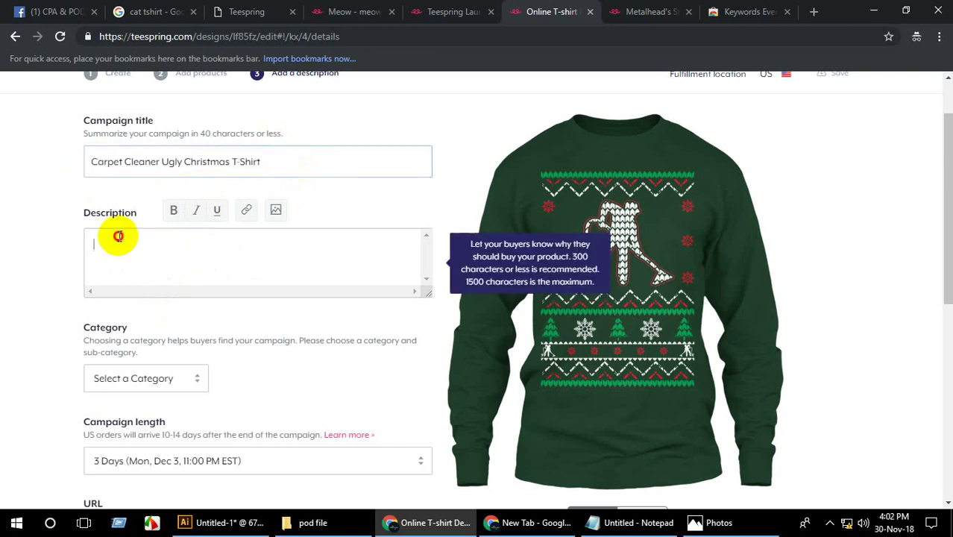
pyautogui.hotkey('ctrl', 'v')
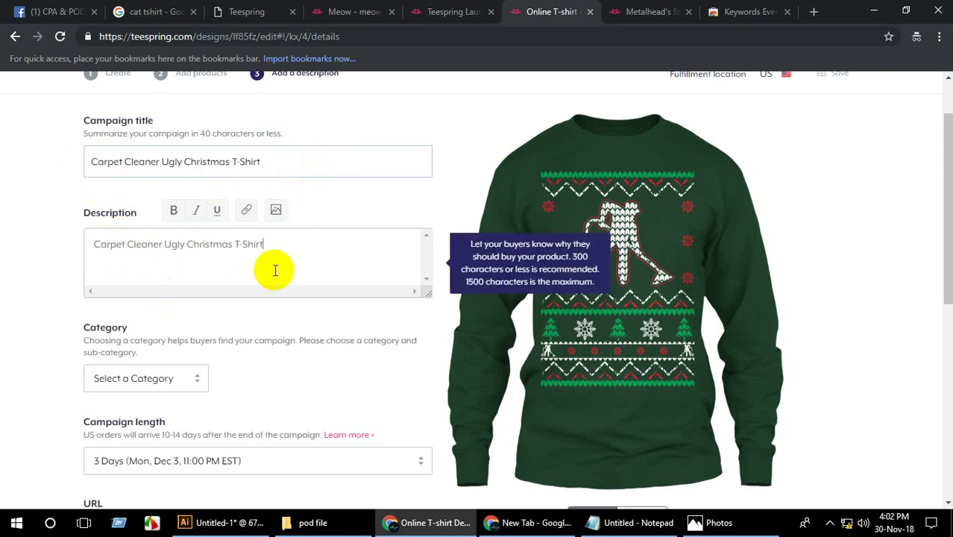
pyautogui.click(284, 238)
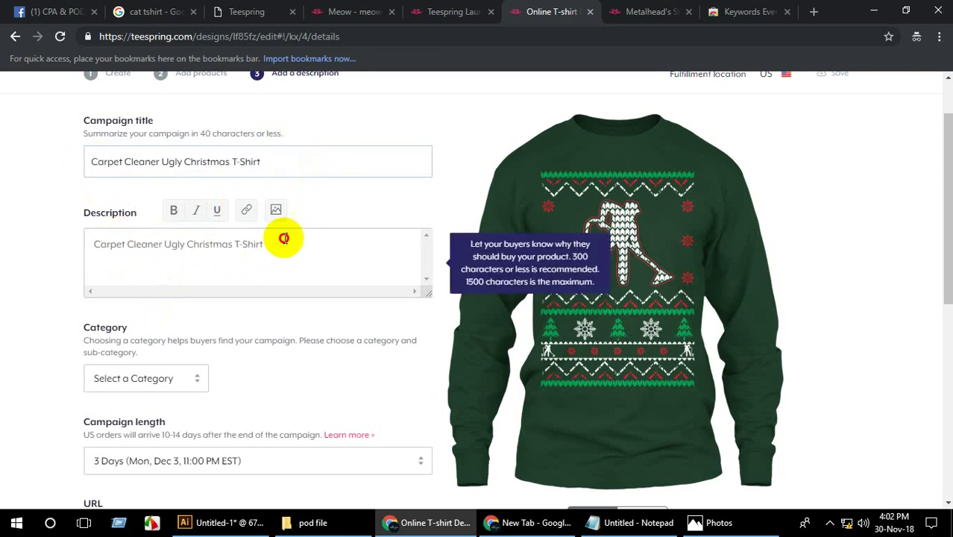
pyautogui.press('Return')
pyautogui.click(447, 12)
# Glance at the MEOW listing, then drag the Description box's grip to make it taller.
pyautogui.click(551, 12)
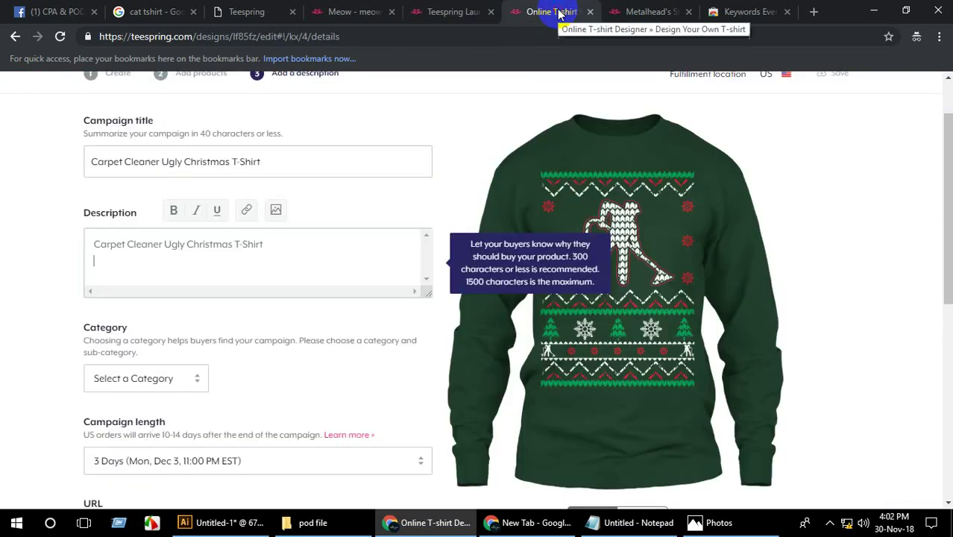
pyautogui.click(443, 13)
pyautogui.click(354, 13)
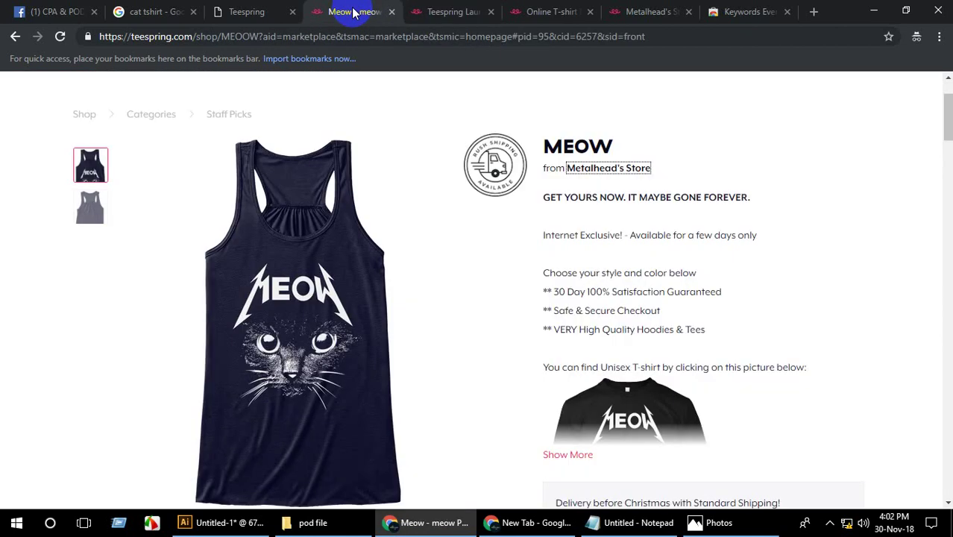
pyautogui.click(558, 13)
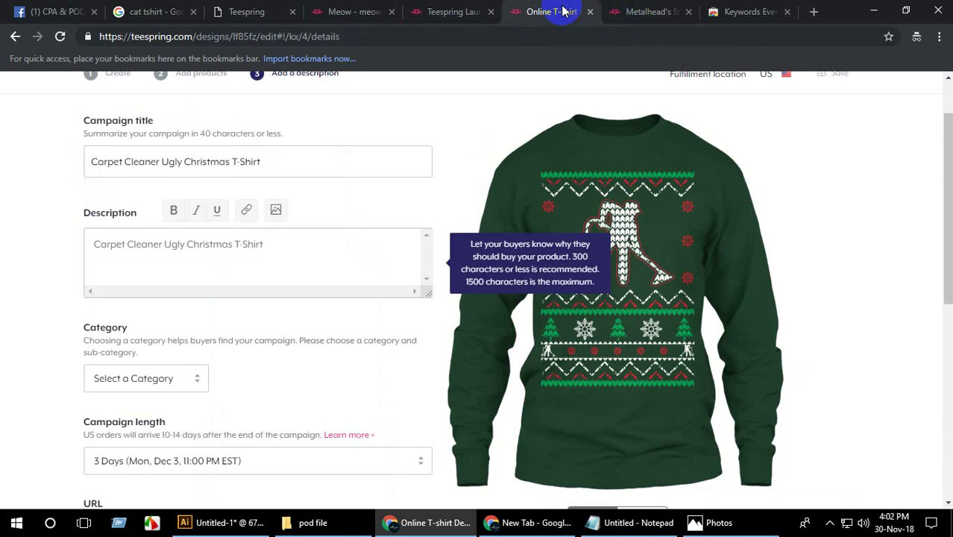
pyautogui.click(660, 12)
pyautogui.click(749, 13)
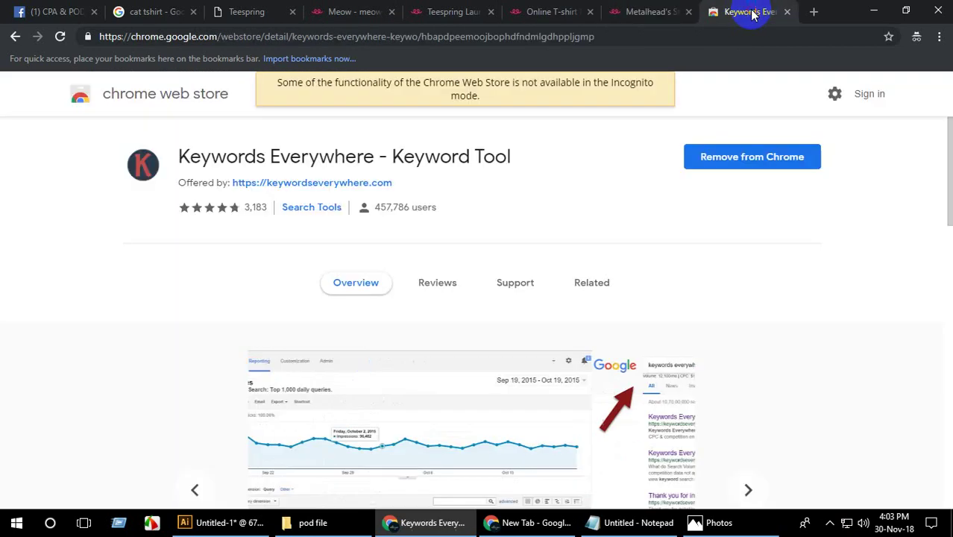
pyautogui.click(548, 12)
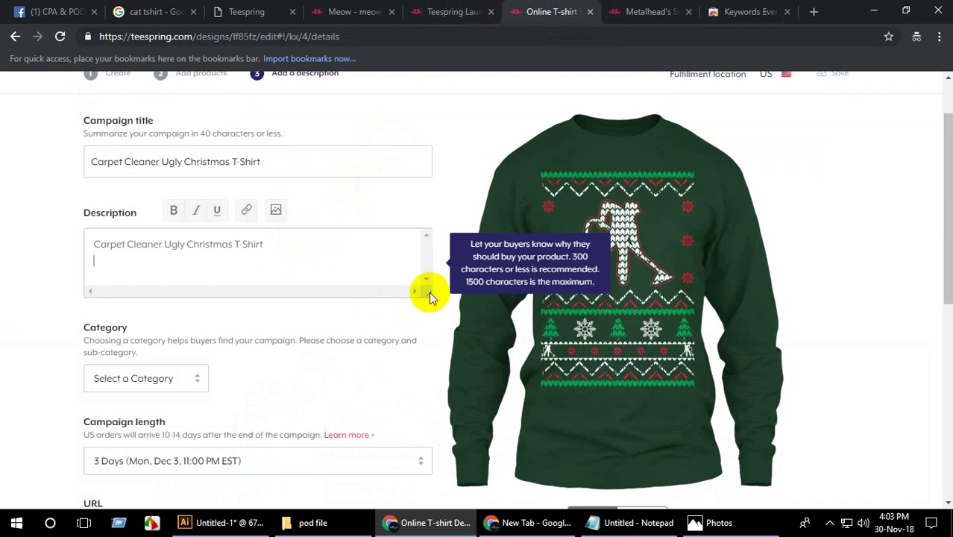
pyautogui.moveTo(428, 291); pyautogui.dragTo(429, 367)
pyautogui.scroll(-1, 355, 296)
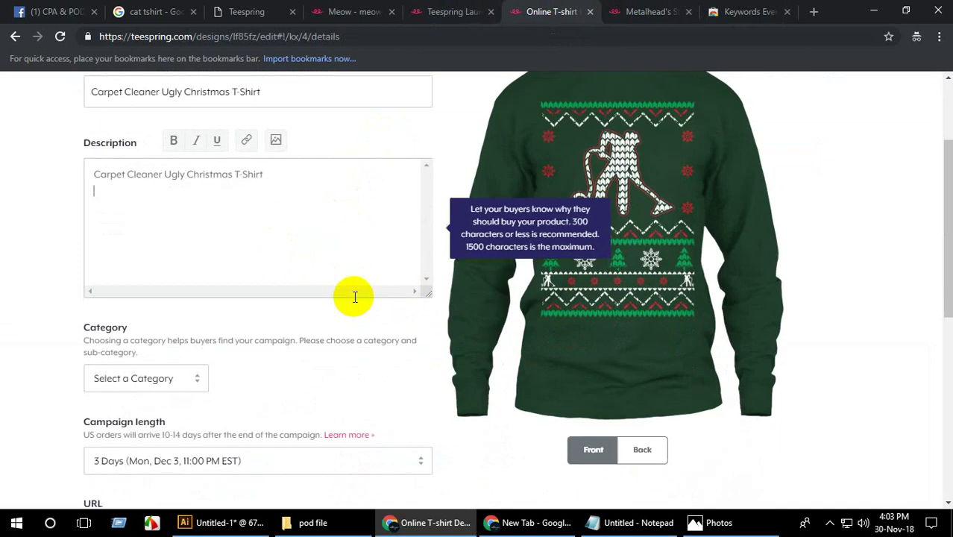
# Expand and select the MEOW tank top's full description as reference, then return to the campaign form.
pyautogui.click(624, 14)
pyautogui.click(452, 13)
pyautogui.click(344, 12)
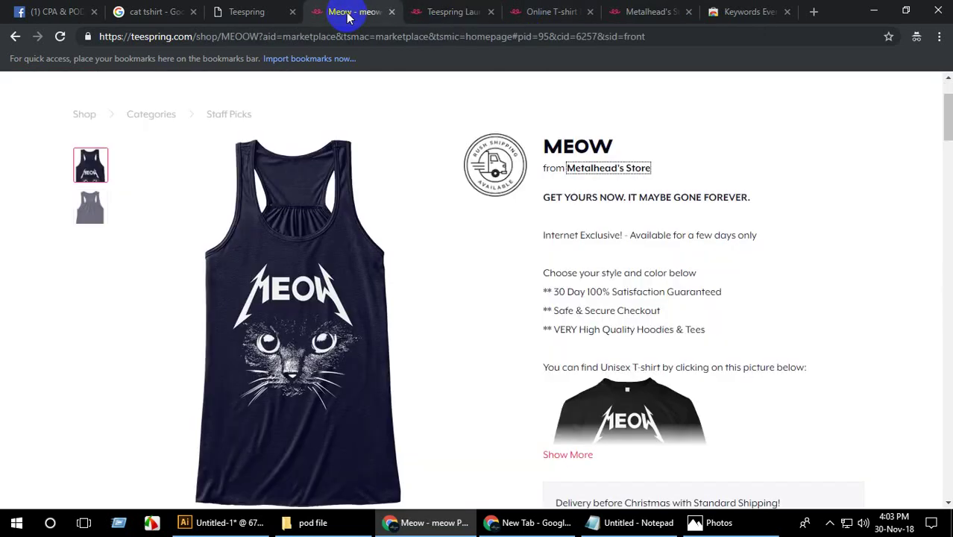
pyautogui.scroll(1, 750, 307)
pyautogui.scroll(-3, 751, 308)
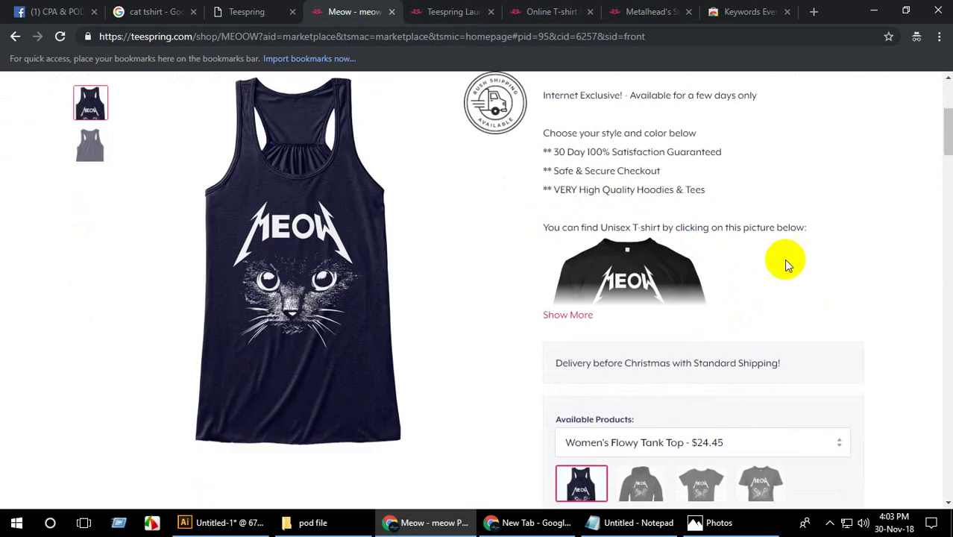
pyautogui.click(587, 315)
pyautogui.scroll(-3, 853, 293)
pyautogui.scroll(4, 850, 292)
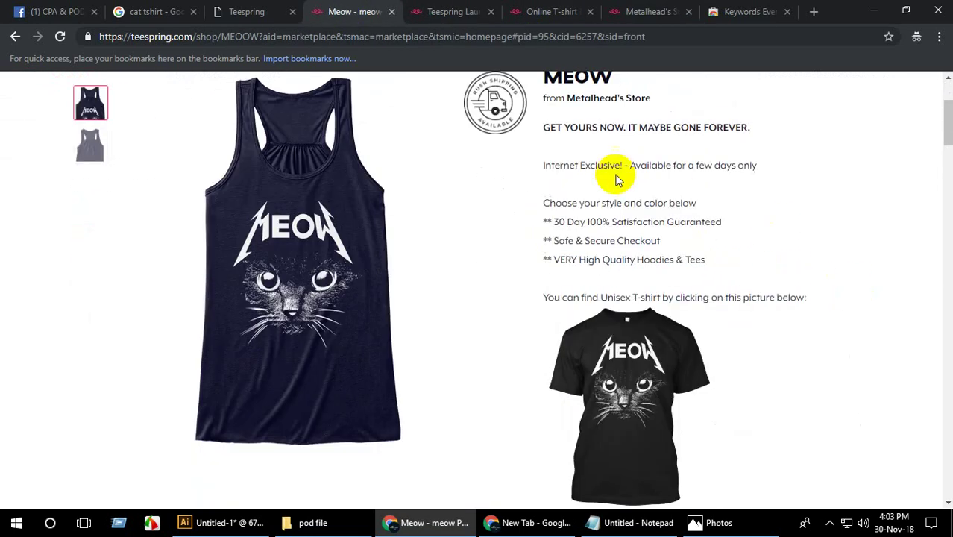
pyautogui.moveTo(543, 124); pyautogui.dragTo(791, 296)
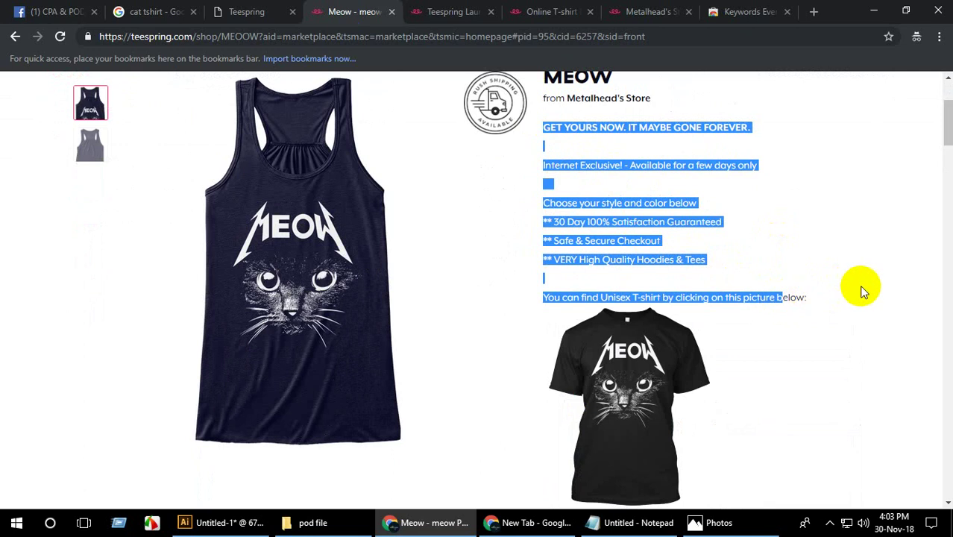
pyautogui.scroll(-6, 857, 288)
pyautogui.scroll(3, 859, 290)
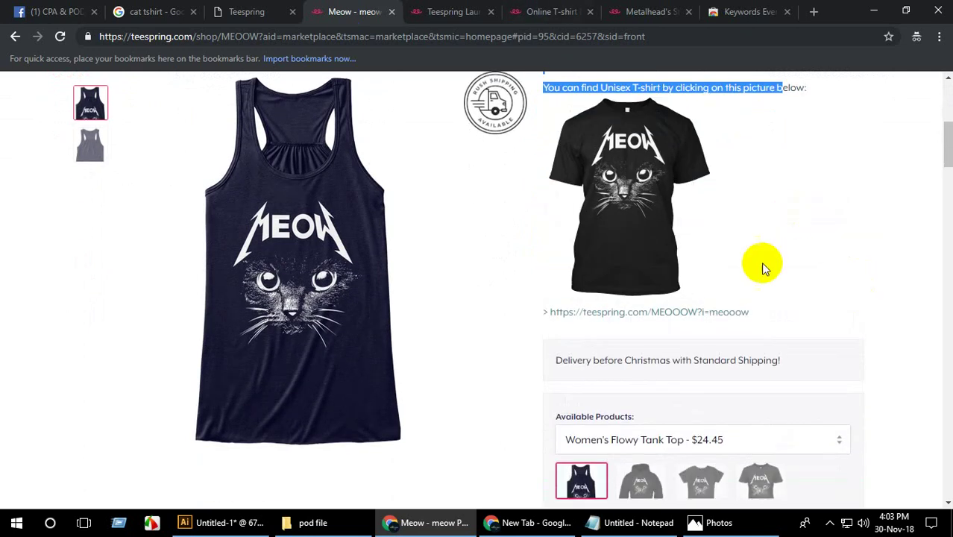
pyautogui.scroll(2, 766, 184)
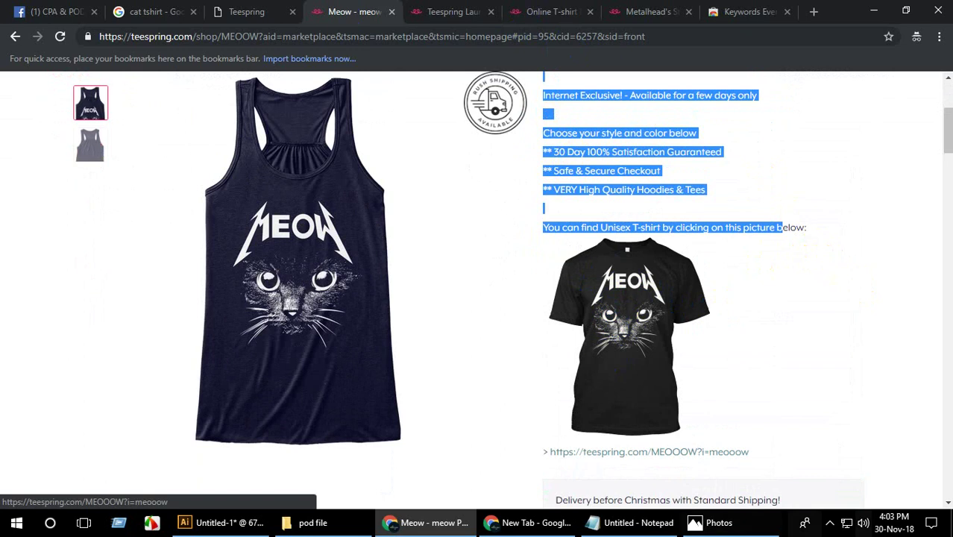
pyautogui.click(653, 14)
pyautogui.click(542, 12)
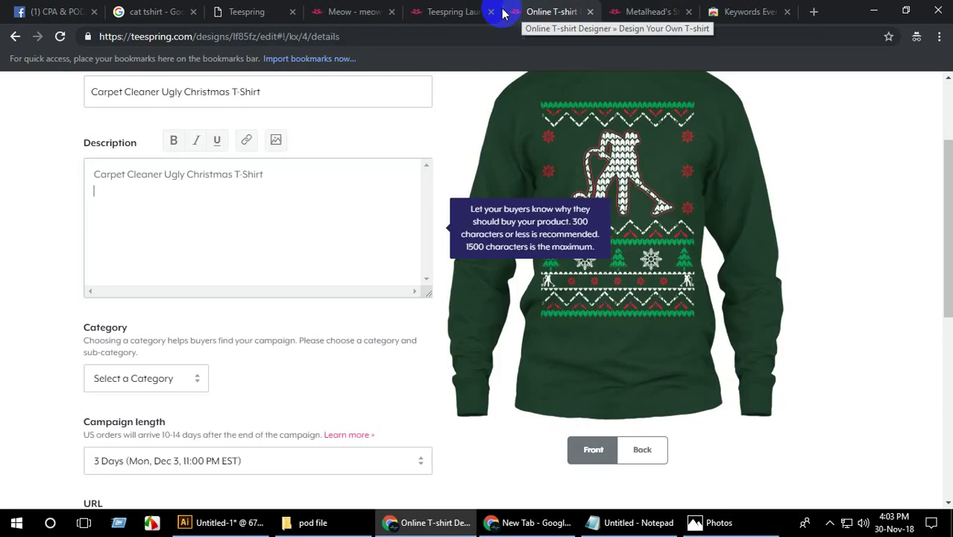
pyautogui.scroll(2, 384, 201)
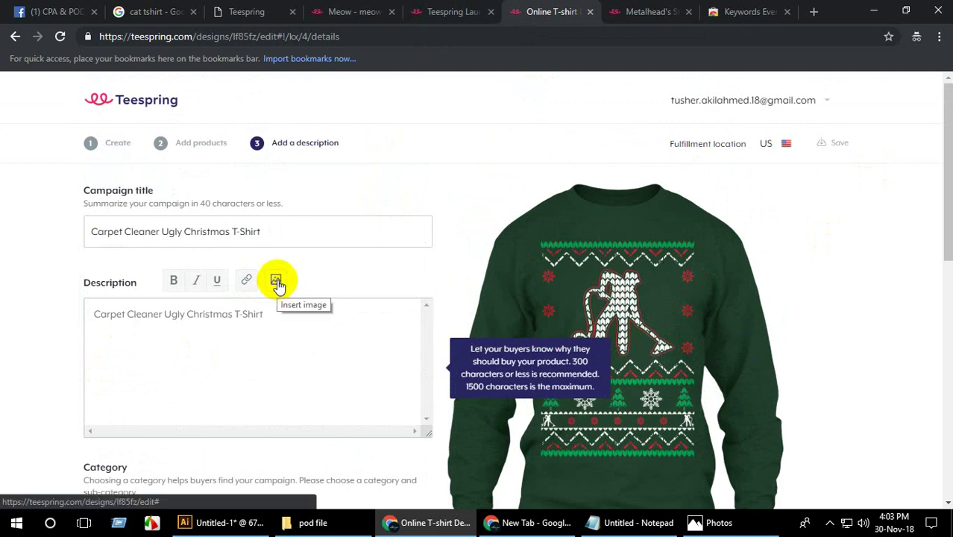
pyautogui.click(275, 282)
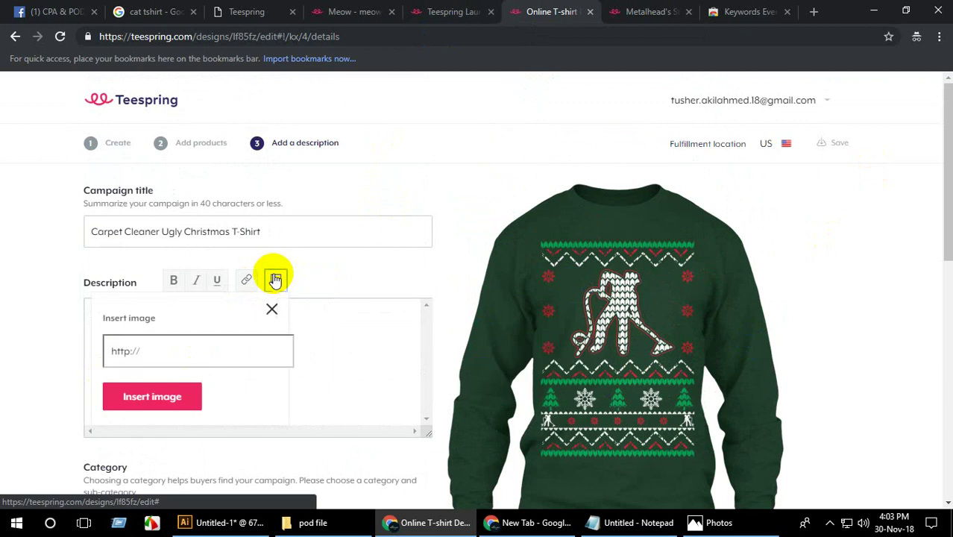
pyautogui.click(159, 351)
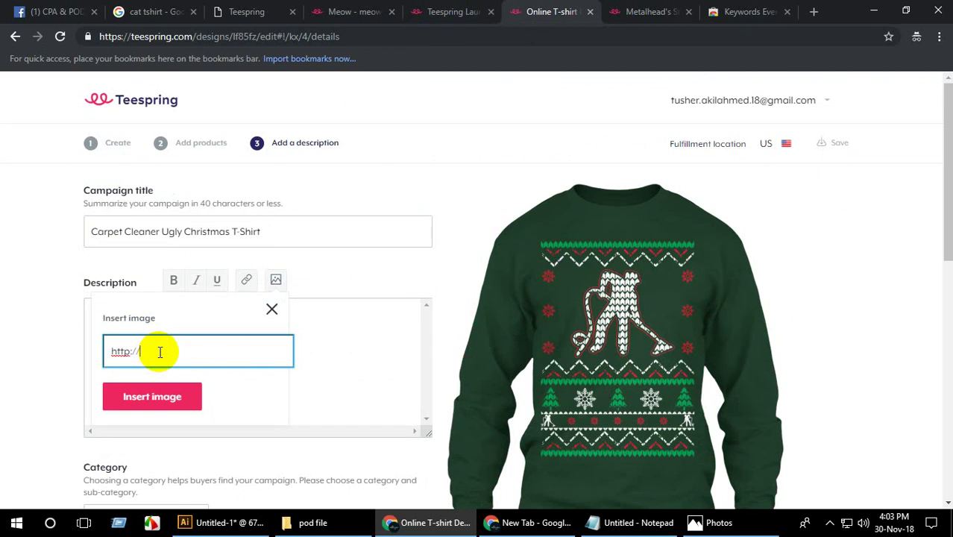
pyautogui.click(272, 309)
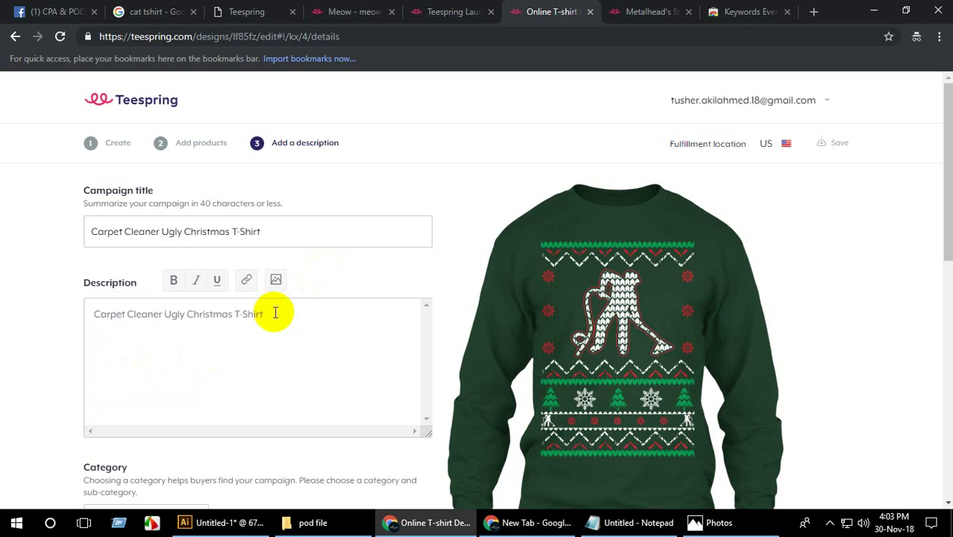
# Check the campaign title's ending and place the cursor at the end of the campaign URL.
pyautogui.scroll(-8, 279, 355)
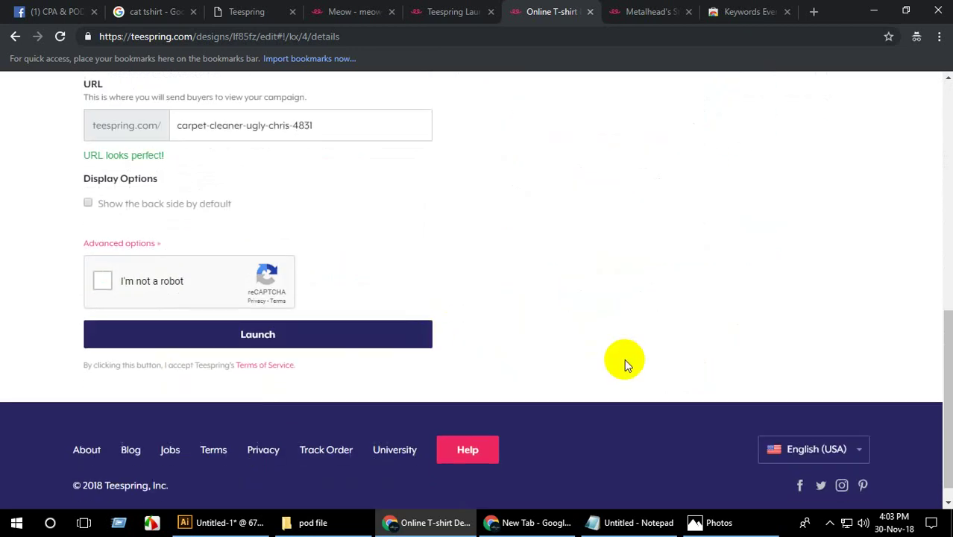
pyautogui.scroll(2, 624, 362)
pyautogui.scroll(1, 436, 364)
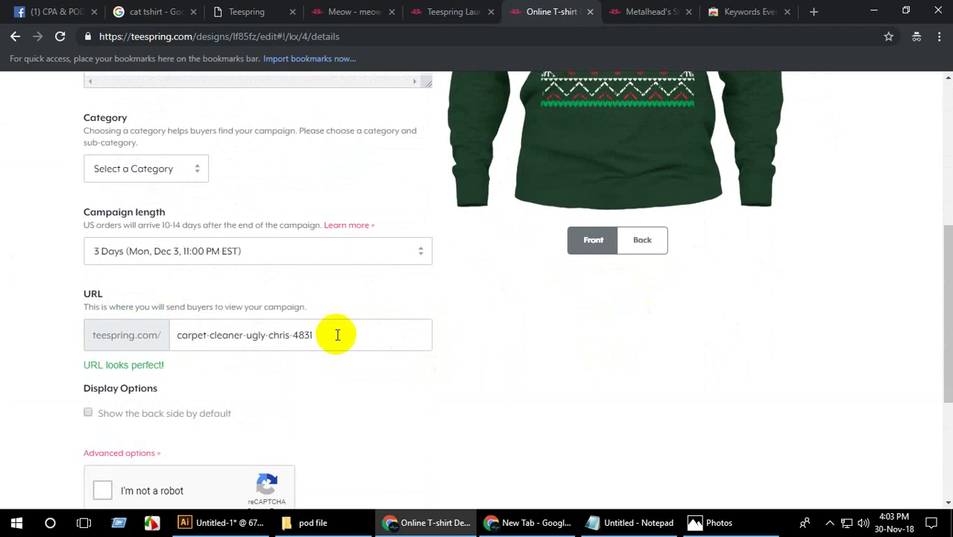
pyautogui.click(336, 331)
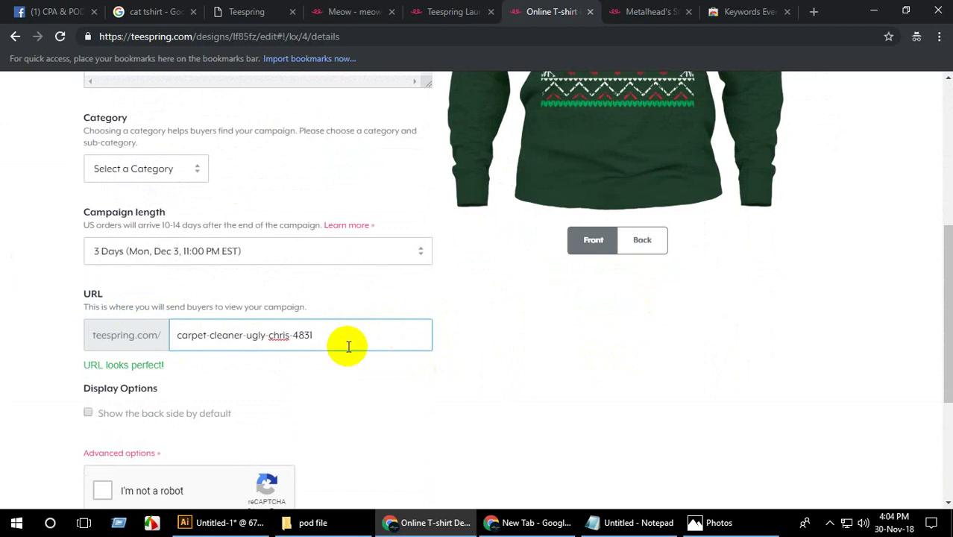
pyautogui.scroll(5, 349, 346)
pyautogui.click(263, 232)
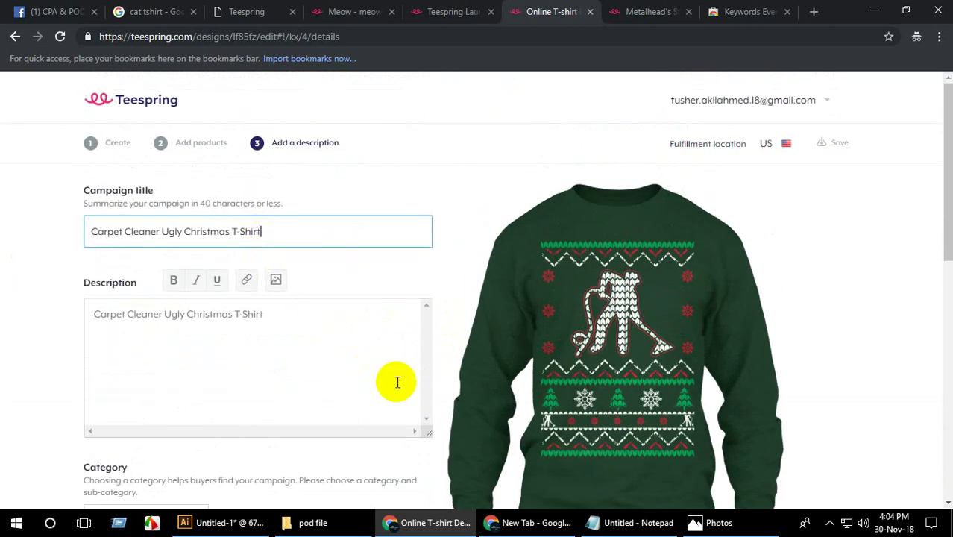
pyautogui.scroll(-8, 397, 383)
pyautogui.scroll(3, 368, 353)
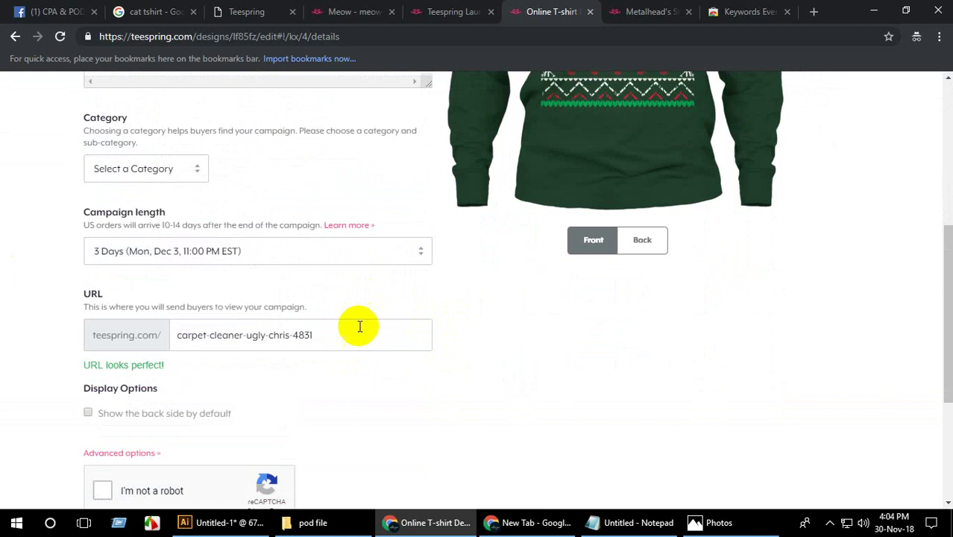
pyautogui.click(322, 333)
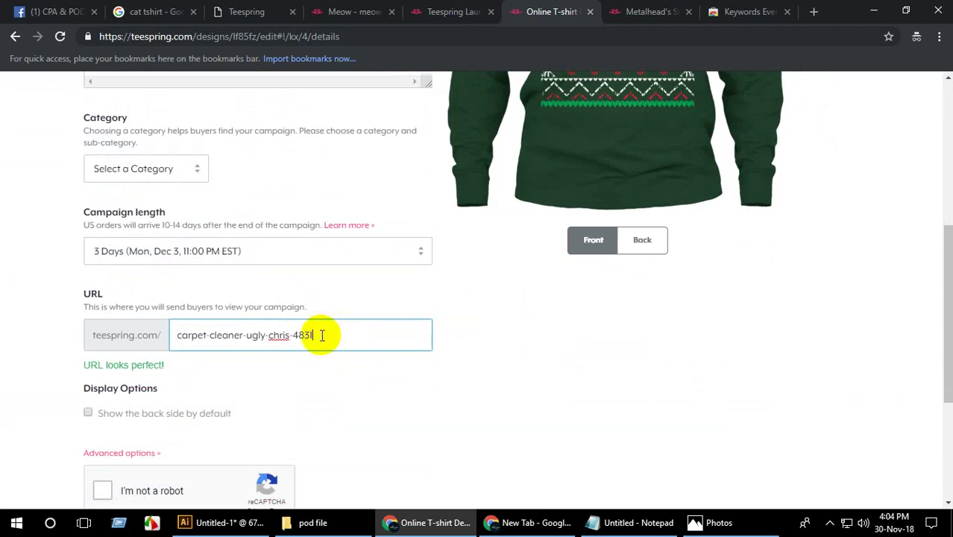
pyautogui.moveTo(322, 335); pyautogui.dragTo(176, 336)
pyautogui.click(326, 336)
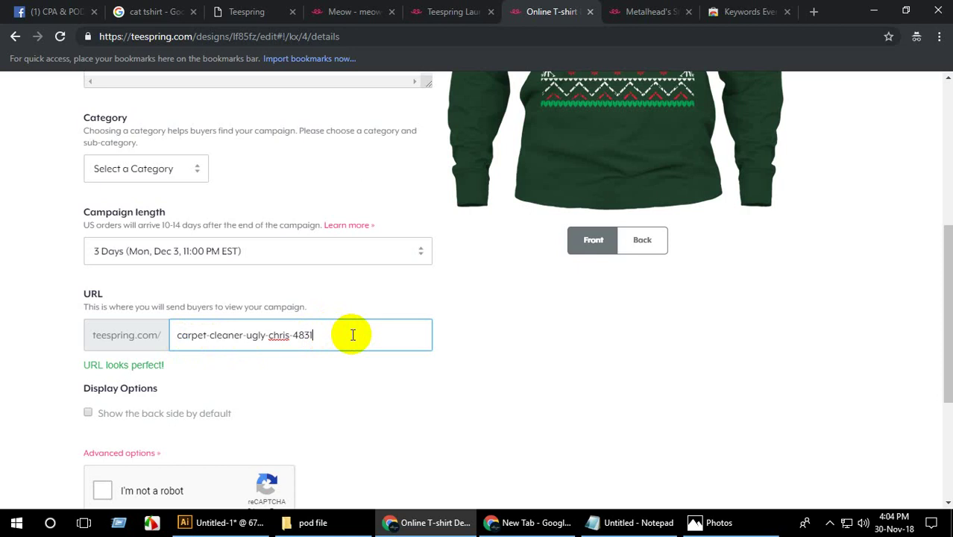
# Replace '-4831' in the URL, trying 'christmas' (taken) then 'tshirt', giving carpet-cleaner-ugly-tshirt.
pyautogui.press('BackSpace')
pyautogui.press('BackSpace')
pyautogui.press('BackSpace')
pyautogui.press('BackSpace')
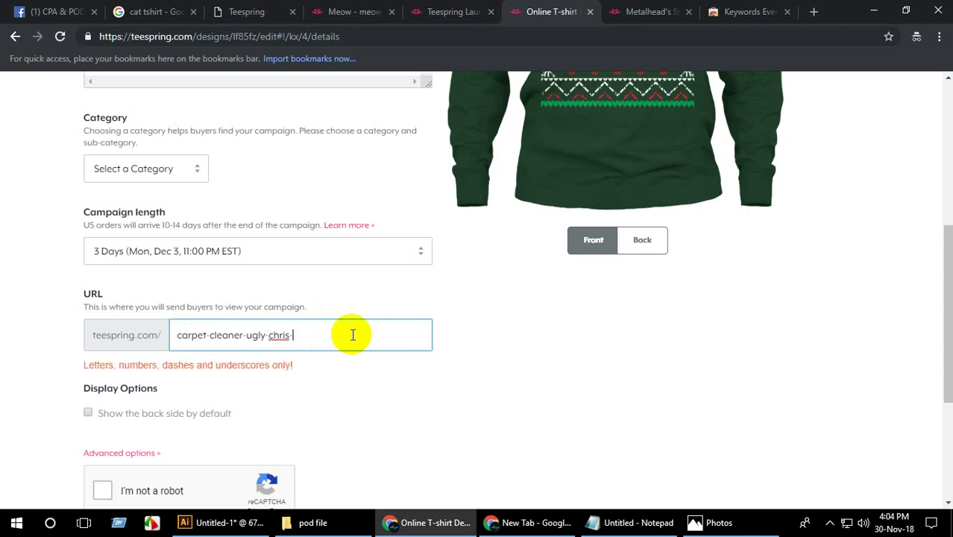
pyautogui.press('BackSpace')
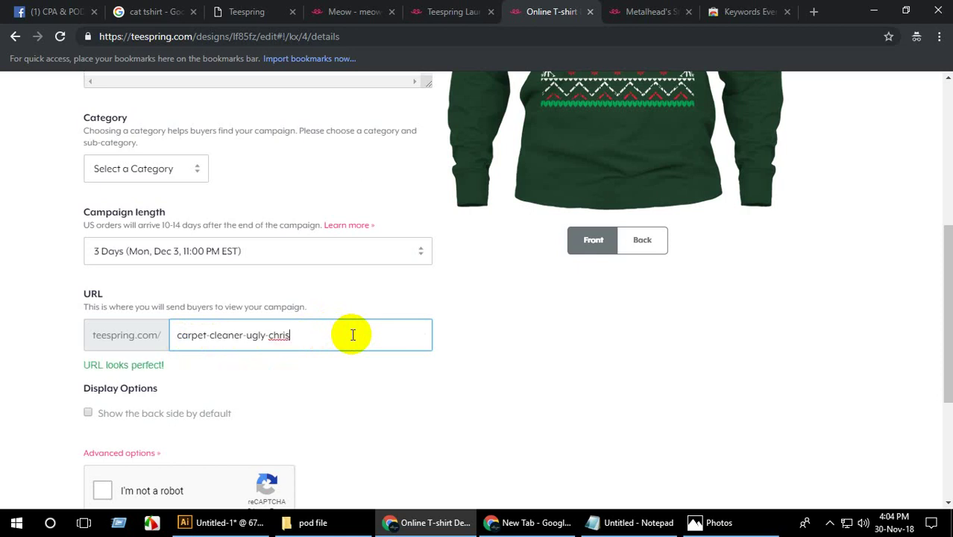
pyautogui.write('tmas')
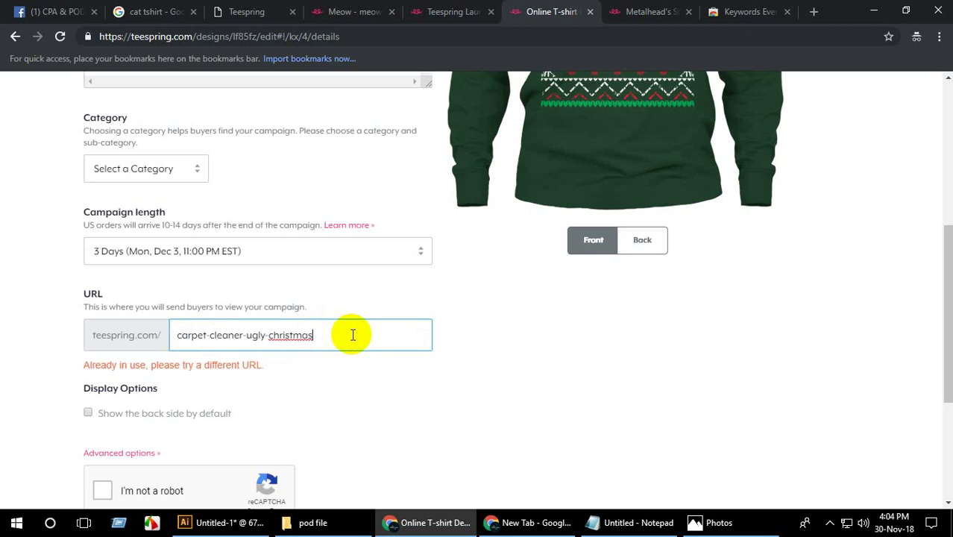
pyautogui.press('BackSpace')
pyautogui.press('BackSpace')
pyautogui.press('BackSpace')
pyautogui.press('BackSpace')
pyautogui.press('BackSpace')
pyautogui.press('BackSpace')
pyautogui.press('BackSpace')
pyautogui.press('BackSpace')
pyautogui.press('BackSpace')
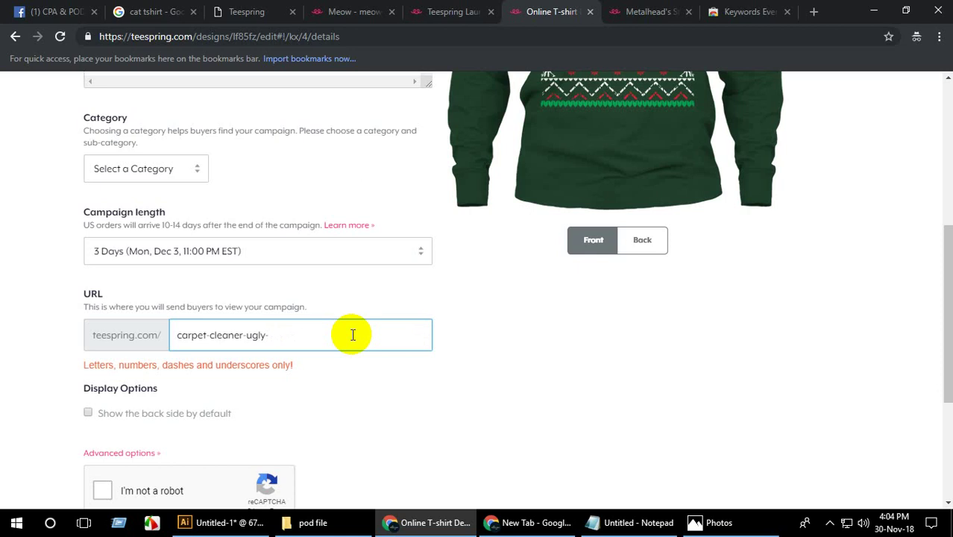
pyautogui.write('tshirt')
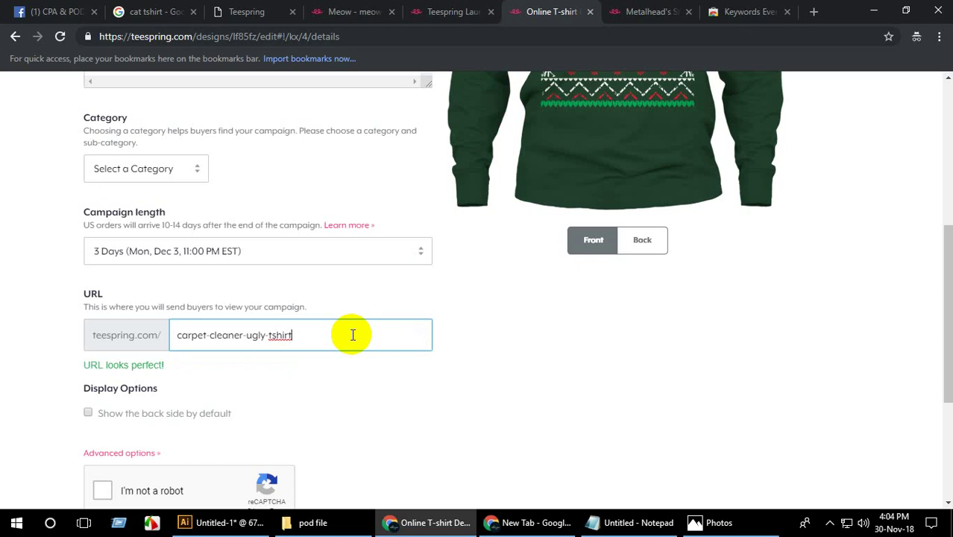
pyautogui.scroll(-2, 319, 365)
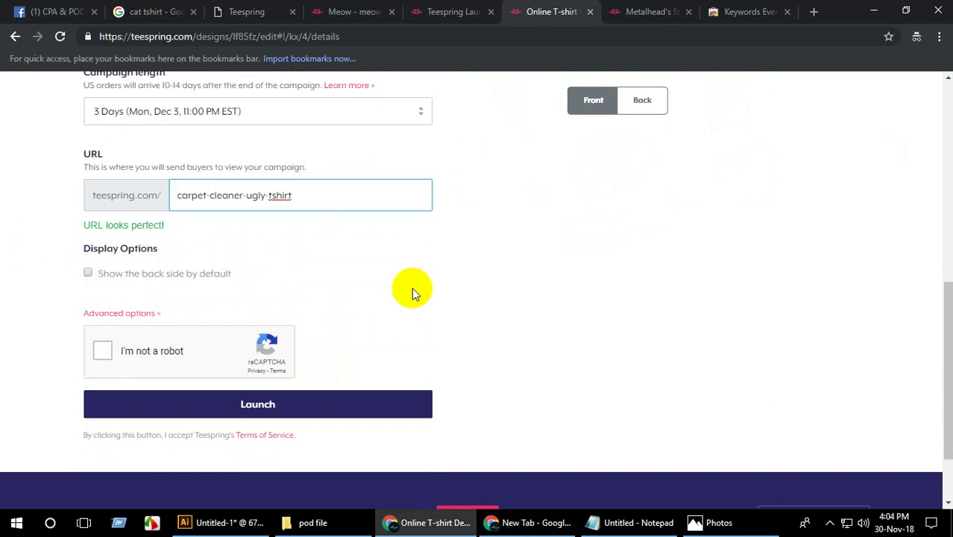
pyautogui.scroll(3, 522, 373)
# Review the campaign form options, briefly switching the default side shown to back, then front again.
pyautogui.scroll(3, 568, 416)
pyautogui.click(668, 312)
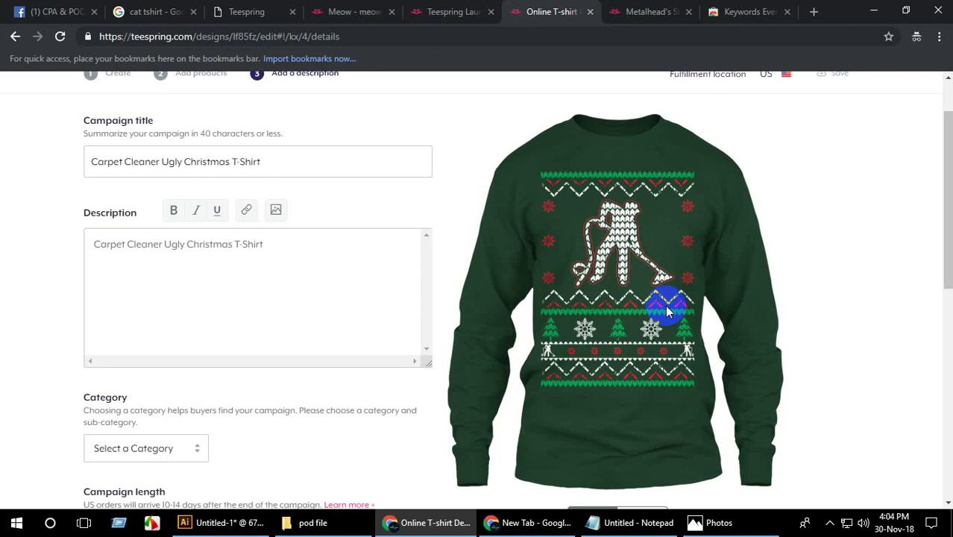
pyautogui.click(750, 278)
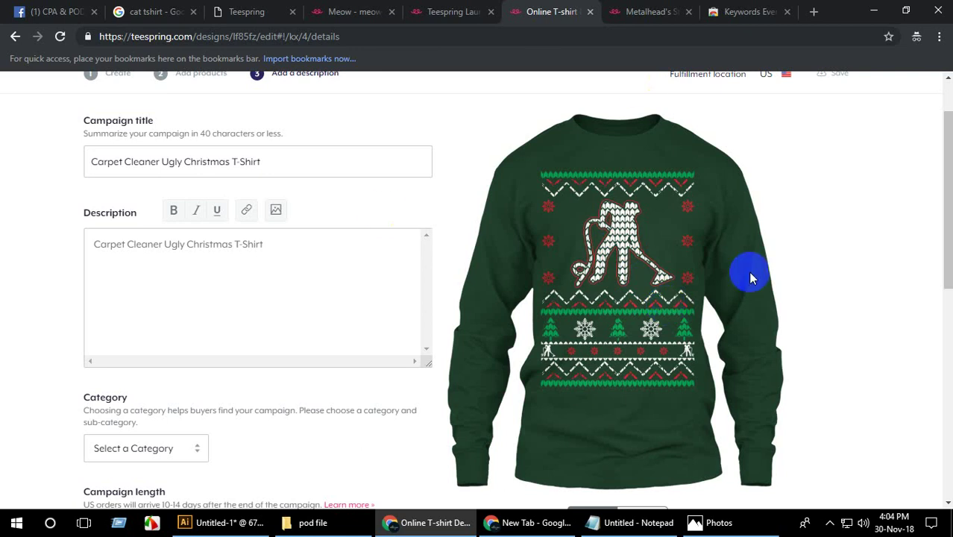
pyautogui.click(655, 269)
pyautogui.scroll(-2, 655, 269)
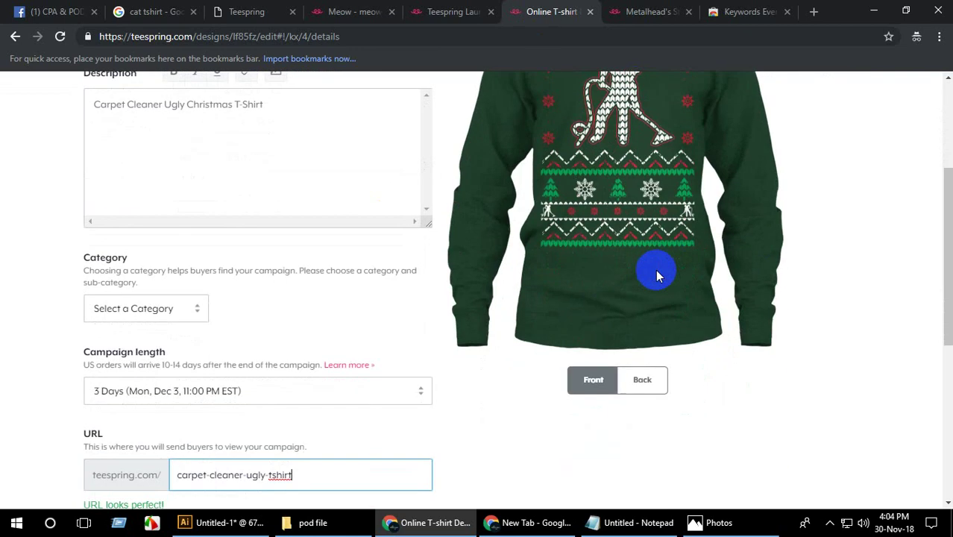
pyautogui.scroll(-3, 124, 418)
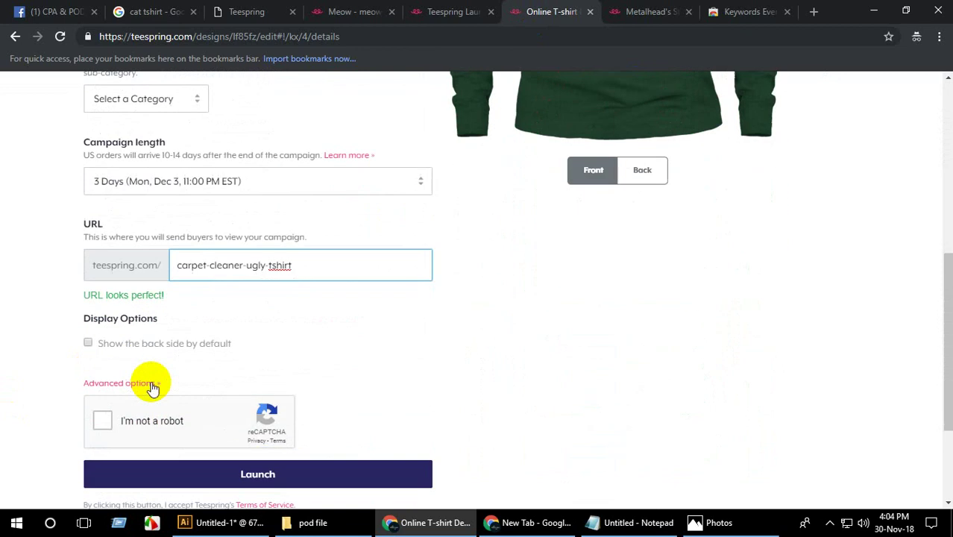
pyautogui.click(87, 343)
pyautogui.scroll(5, 644, 418)
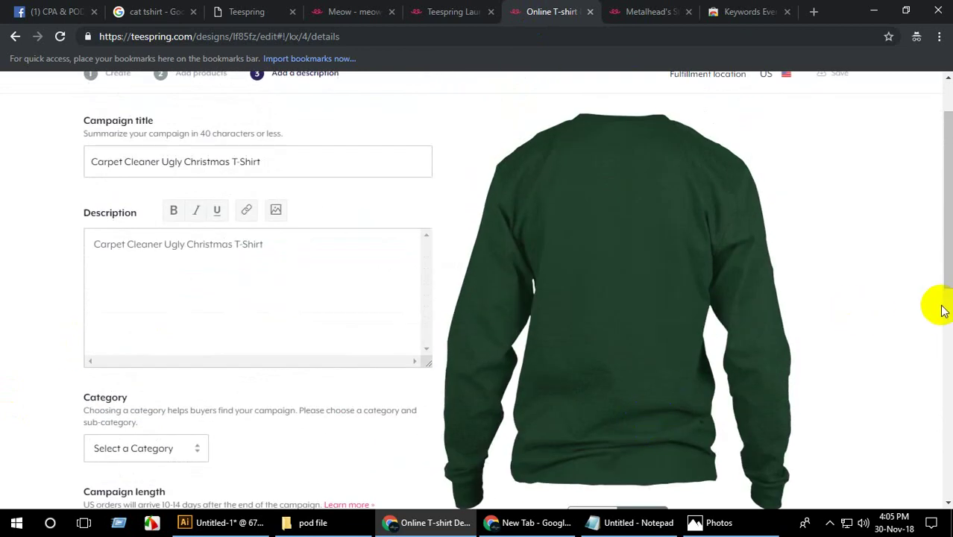
pyautogui.scroll(-1, 943, 307)
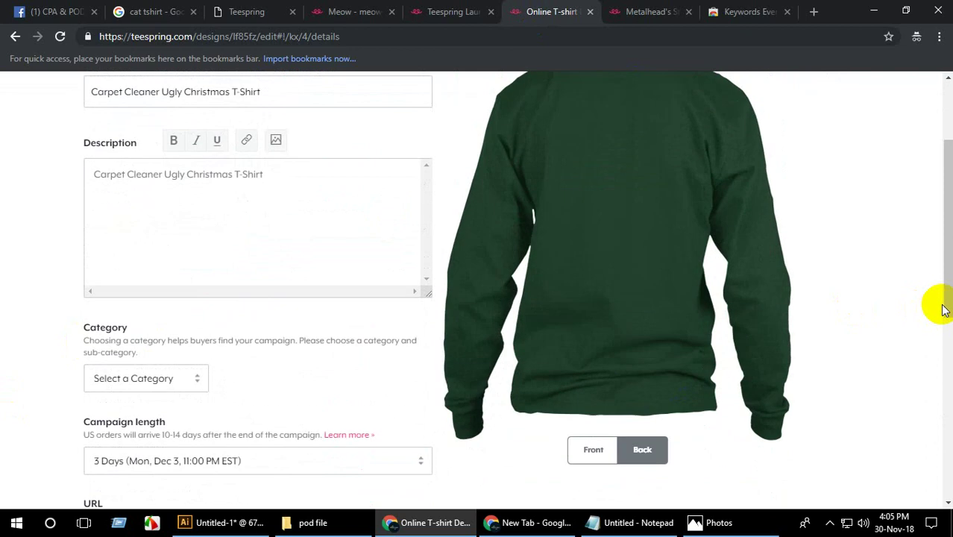
pyautogui.scroll(-3, 696, 202)
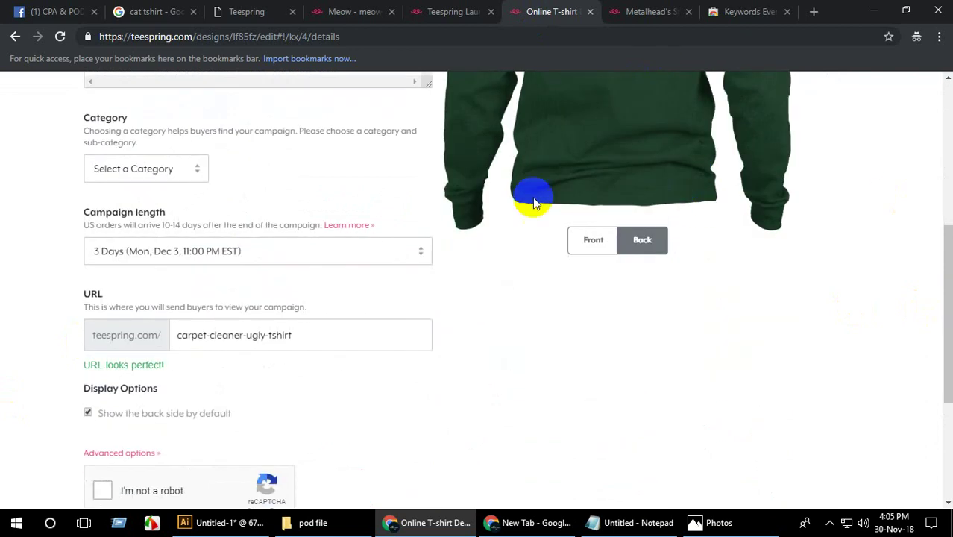
pyautogui.click(88, 413)
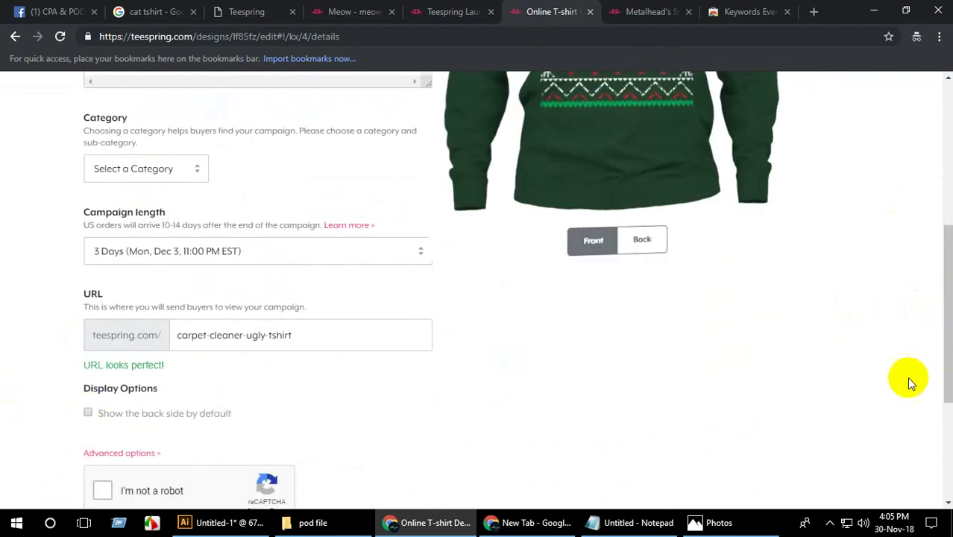
pyautogui.scroll(4, 907, 376)
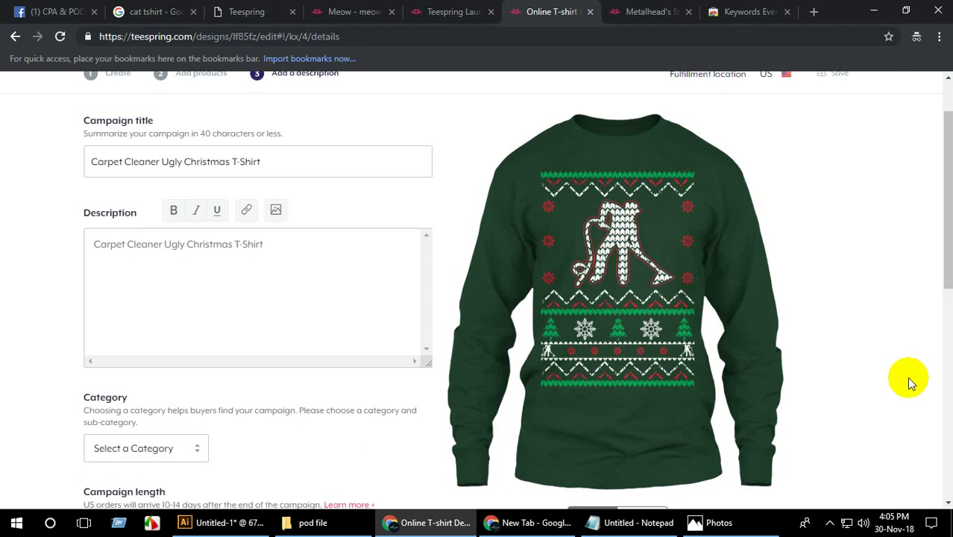
# Confirm the URL reads carpet-cleaner-ugly-tshirt and scroll down to the reCAPTCHA above Launch.
pyautogui.scroll(-3, 862, 351)
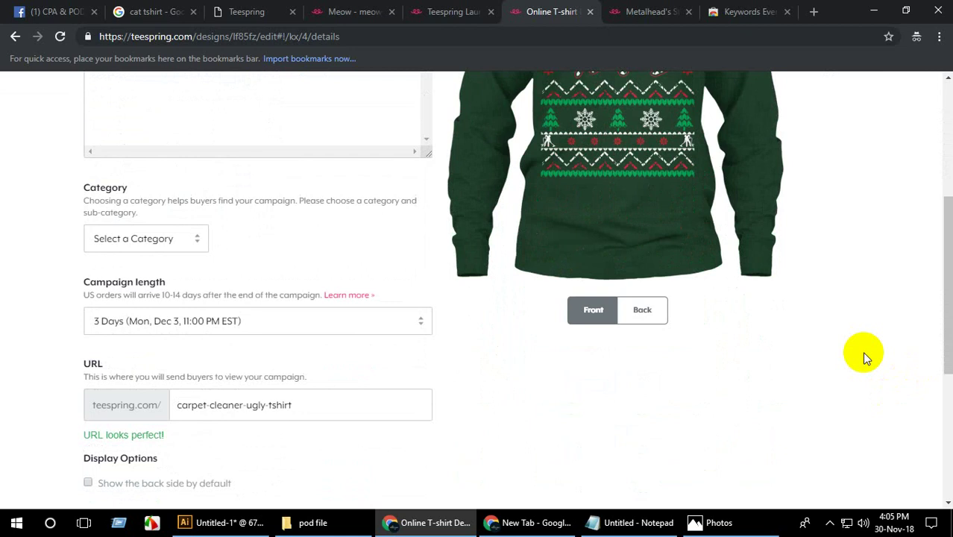
pyautogui.scroll(1, 862, 351)
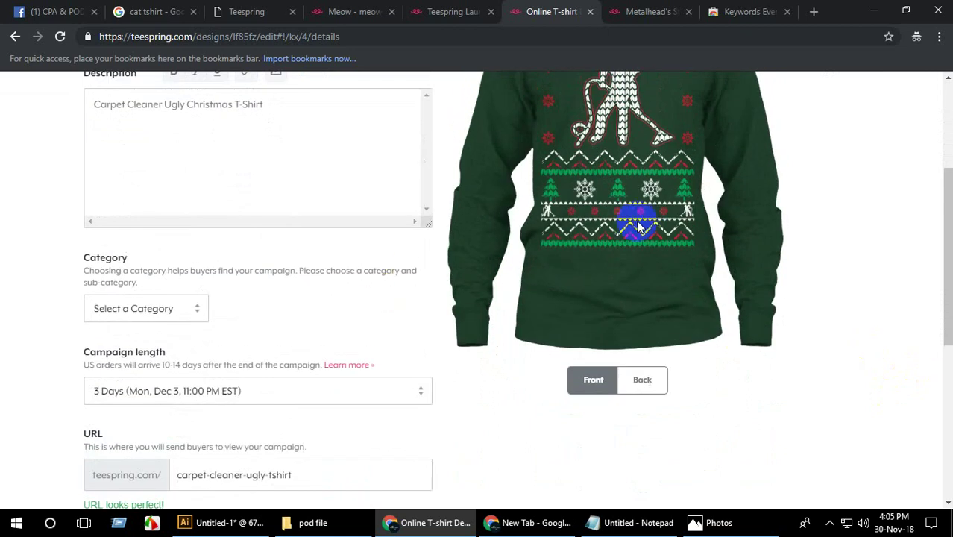
pyautogui.scroll(3, 806, 325)
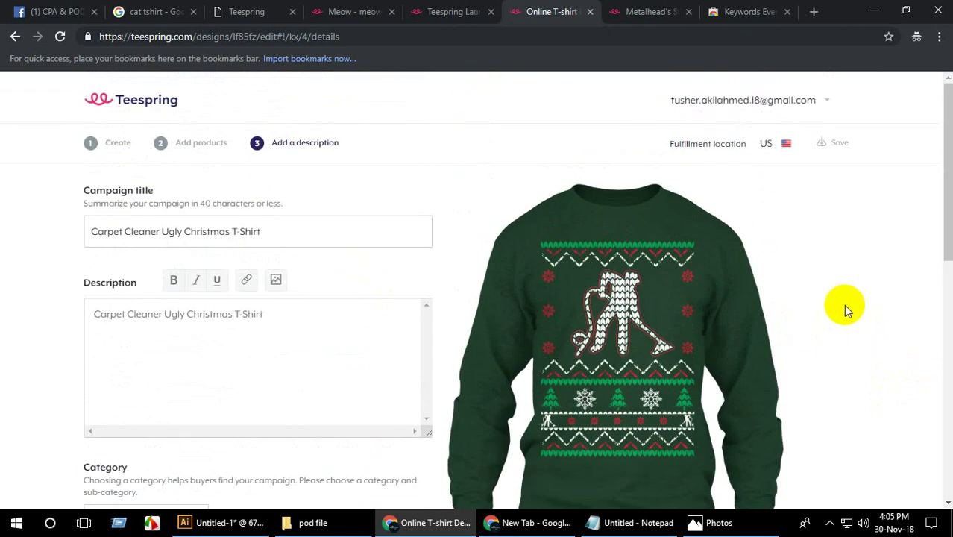
pyautogui.click(521, 323)
pyautogui.click(630, 276)
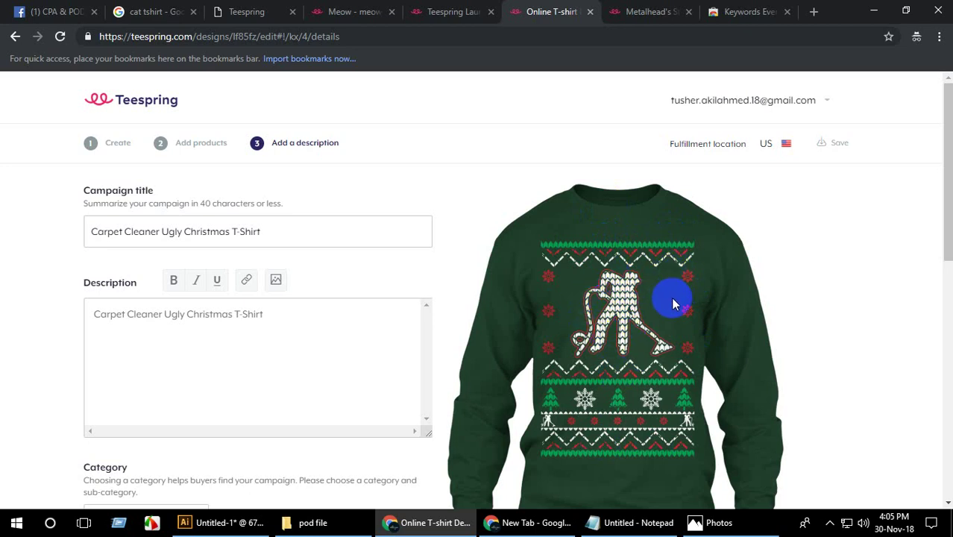
pyautogui.scroll(-6, 301, 380)
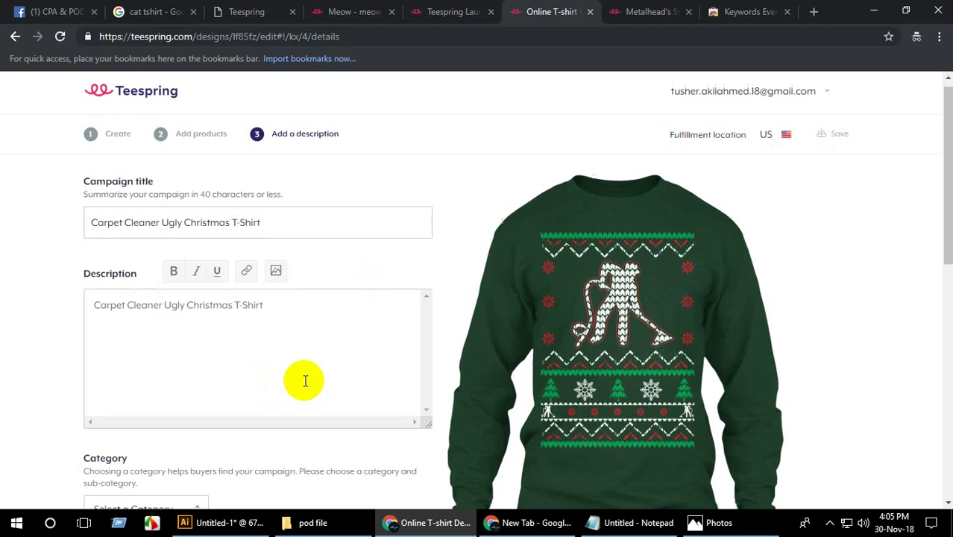
pyautogui.scroll(-2, 685, 363)
pyautogui.scroll(5, 683, 364)
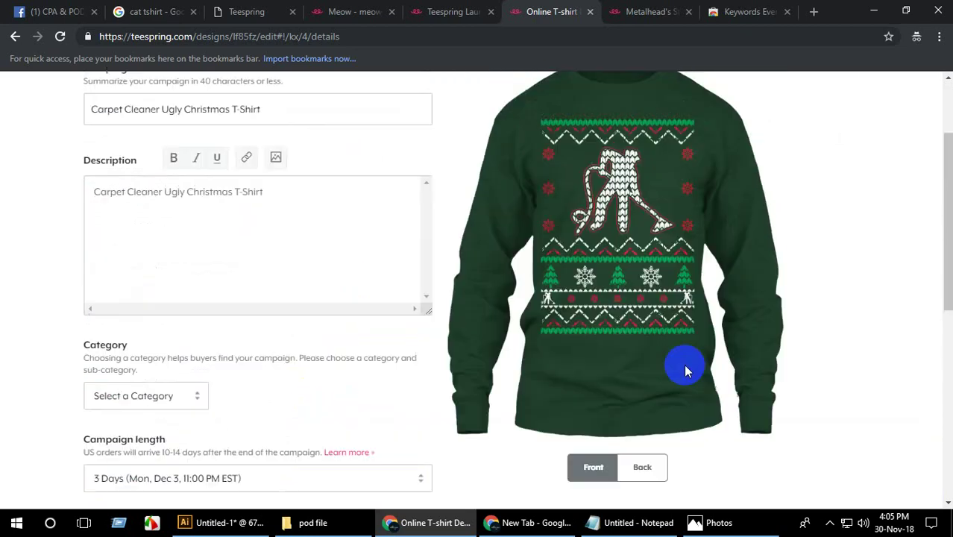
pyautogui.scroll(-2, 684, 365)
pyautogui.scroll(-4, 684, 364)
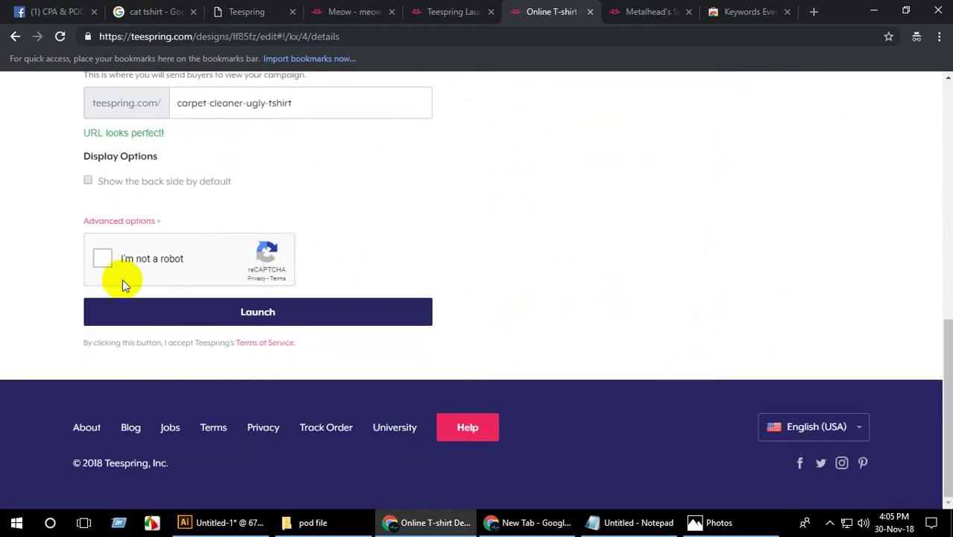
pyautogui.scroll(8, 674, 379)
pyautogui.scroll(-5, 815, 383)
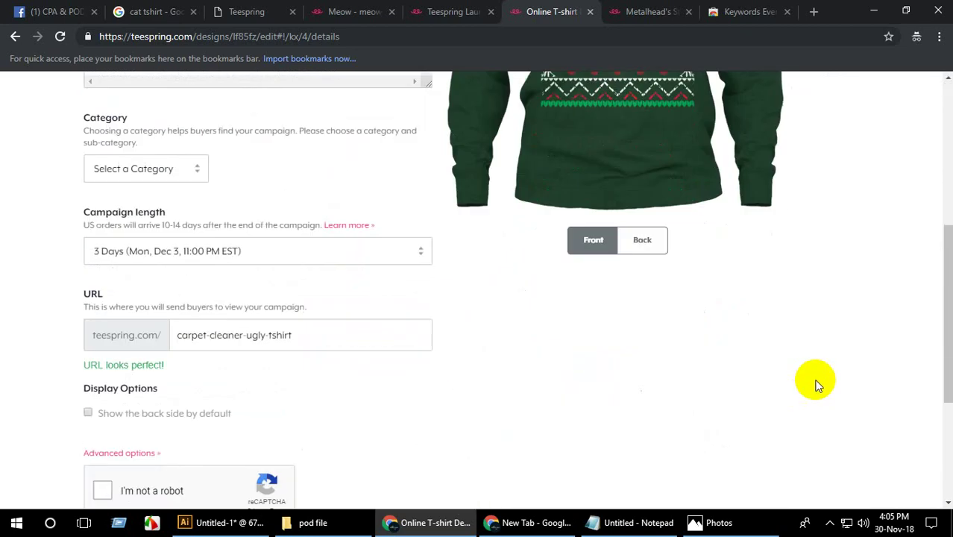
pyautogui.scroll(-2, 244, 415)
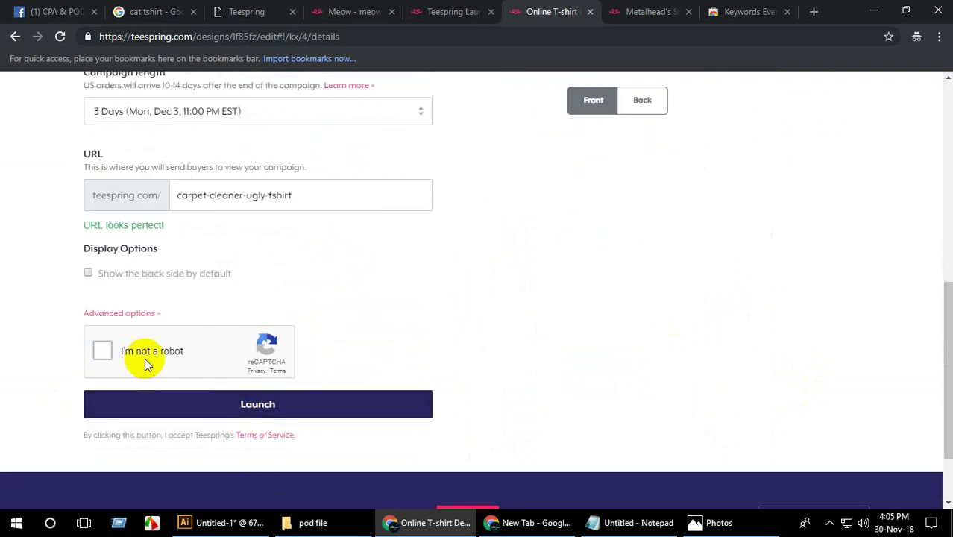
# Tick 'I'm not a robot', mark the four traffic-light images, and submit.
pyautogui.click(103, 351)
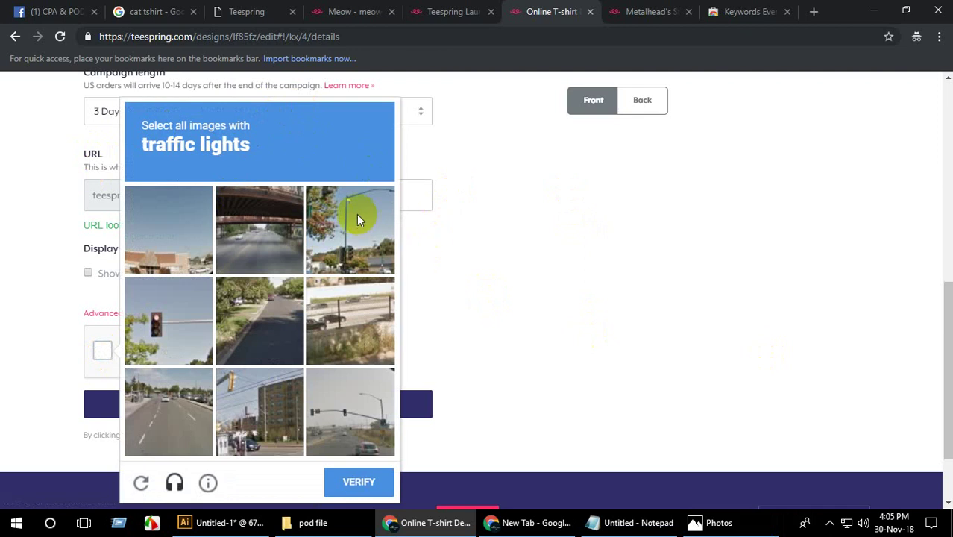
pyautogui.click(170, 319)
pyautogui.click(255, 380)
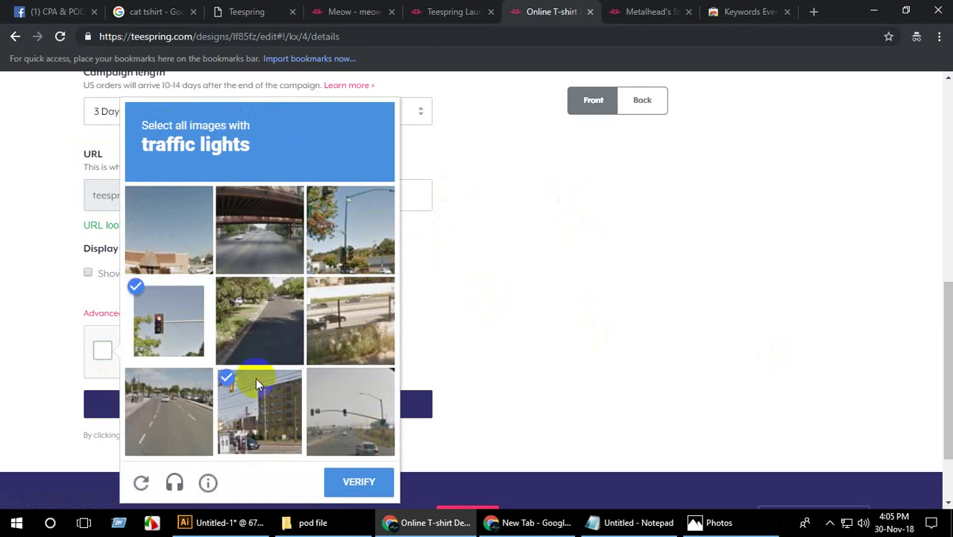
pyautogui.click(357, 412)
pyautogui.click(370, 248)
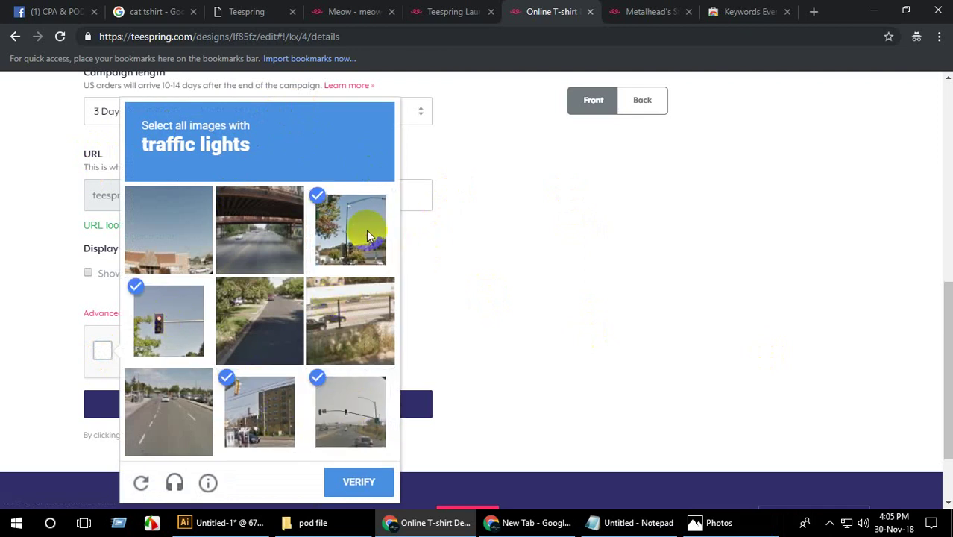
pyautogui.click(378, 483)
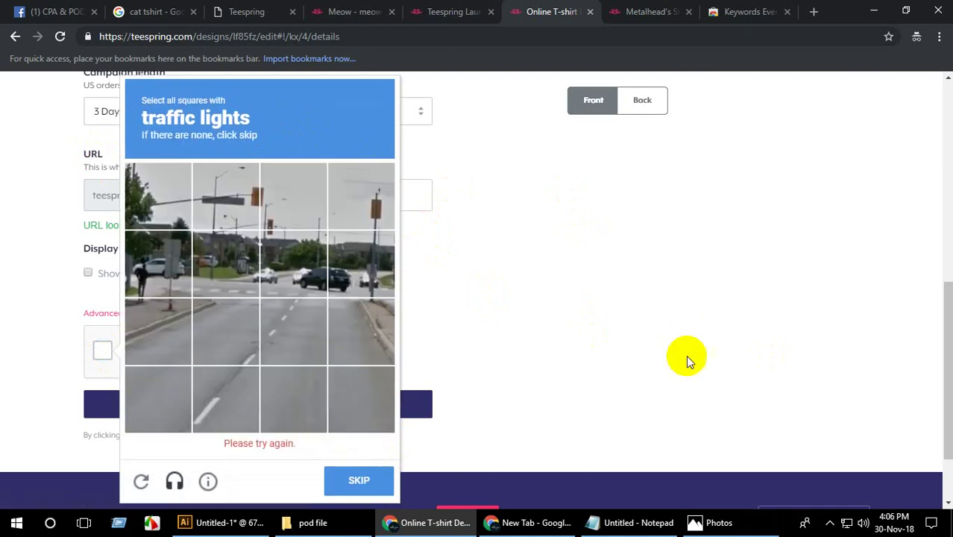
# Mark the four traffic-light squares in the next challenge and submit them.
pyautogui.click(236, 199)
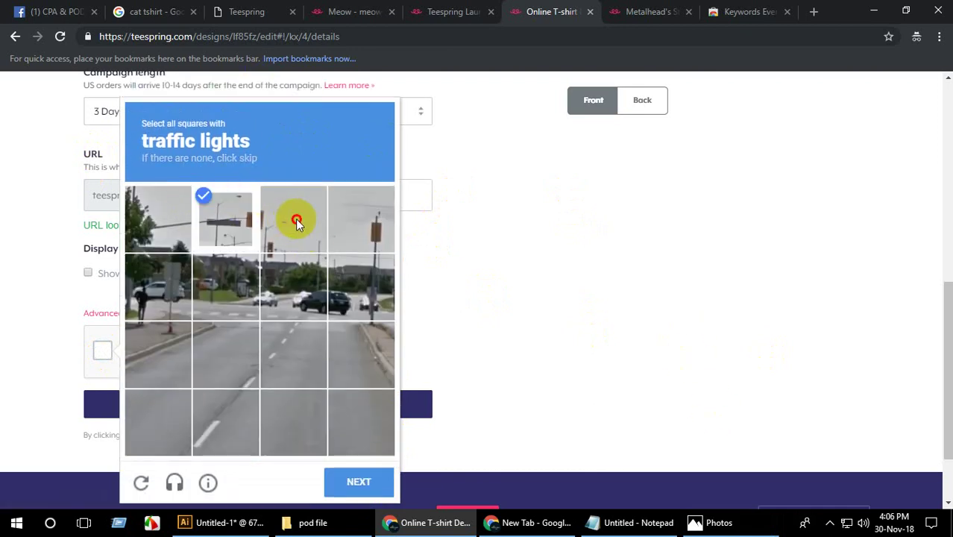
pyautogui.click(294, 217)
pyautogui.click(381, 222)
pyautogui.click(296, 283)
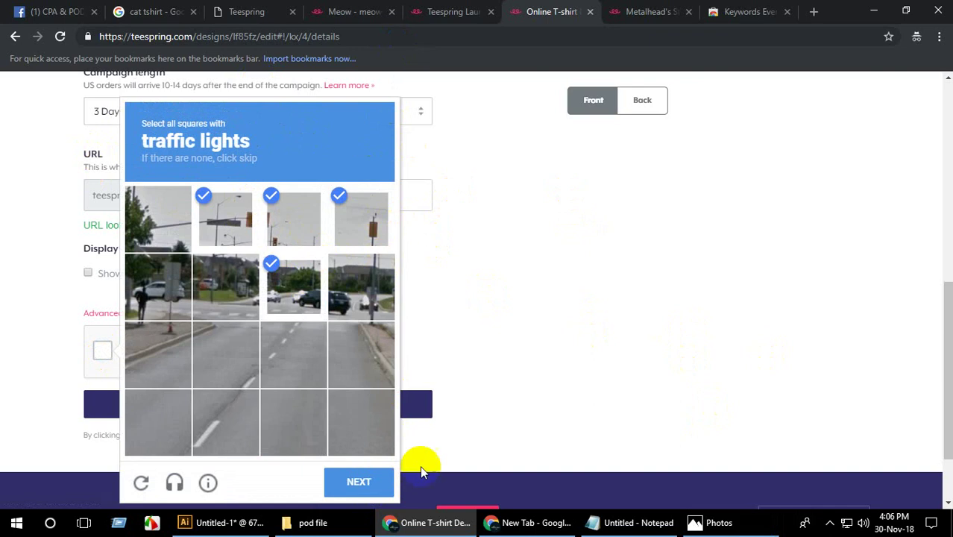
pyautogui.click(362, 480)
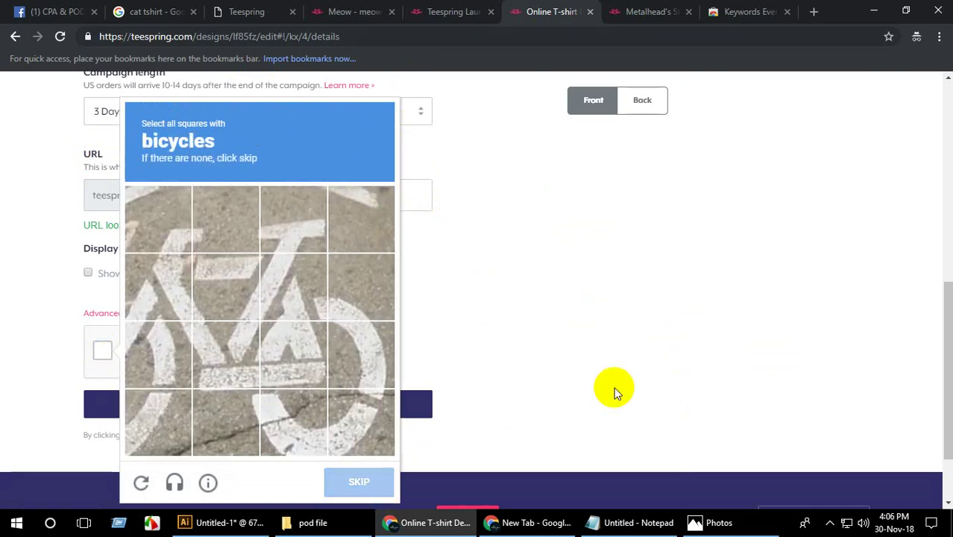
# Select all thirteen bicycle squares and verify to pass the check.
pyautogui.click(185, 292)
pyautogui.click(170, 242)
pyautogui.click(234, 277)
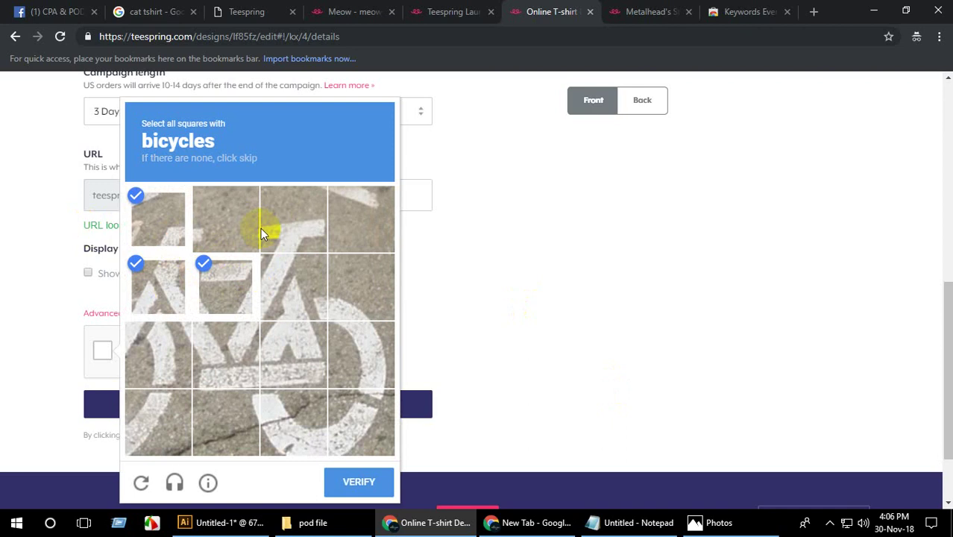
pyautogui.click(268, 229)
pyautogui.click(302, 294)
pyautogui.click(353, 309)
pyautogui.click(357, 348)
pyautogui.click(302, 351)
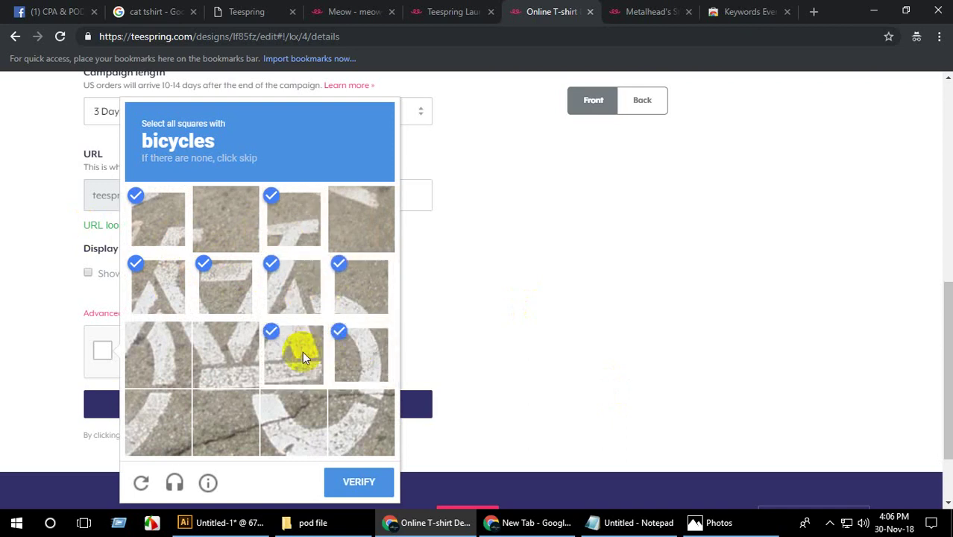
pyautogui.click(301, 414)
pyautogui.click(361, 422)
pyautogui.click(224, 358)
pyautogui.click(170, 366)
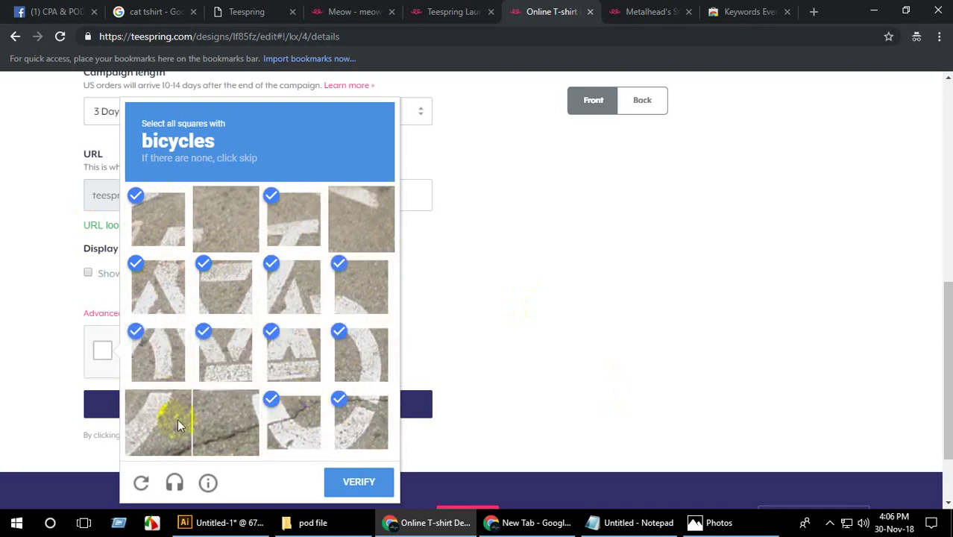
pyautogui.click(178, 418)
pyautogui.click(361, 481)
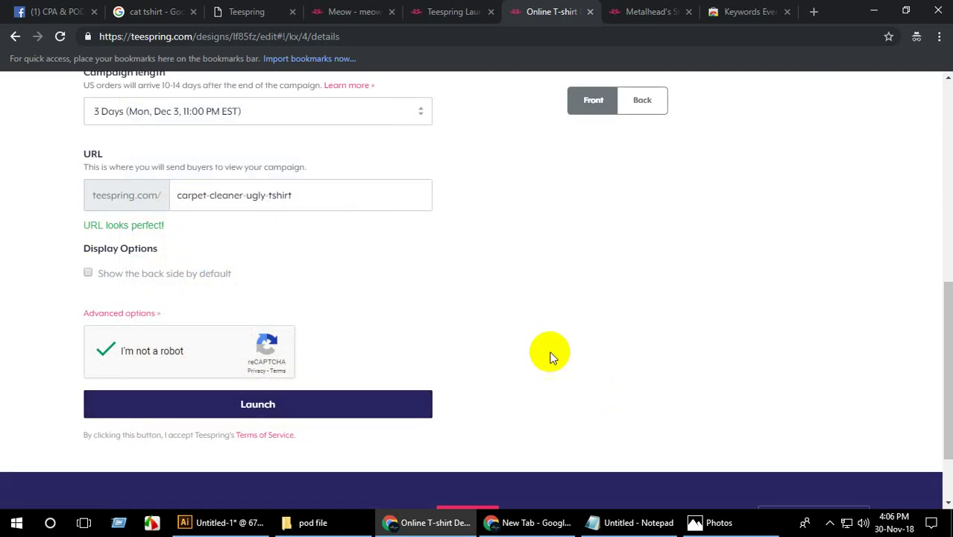
# Launch the Carpet Cleaner Ugly Christmas campaign and save its design.
pyautogui.click(260, 406)
pyautogui.click(663, 314)
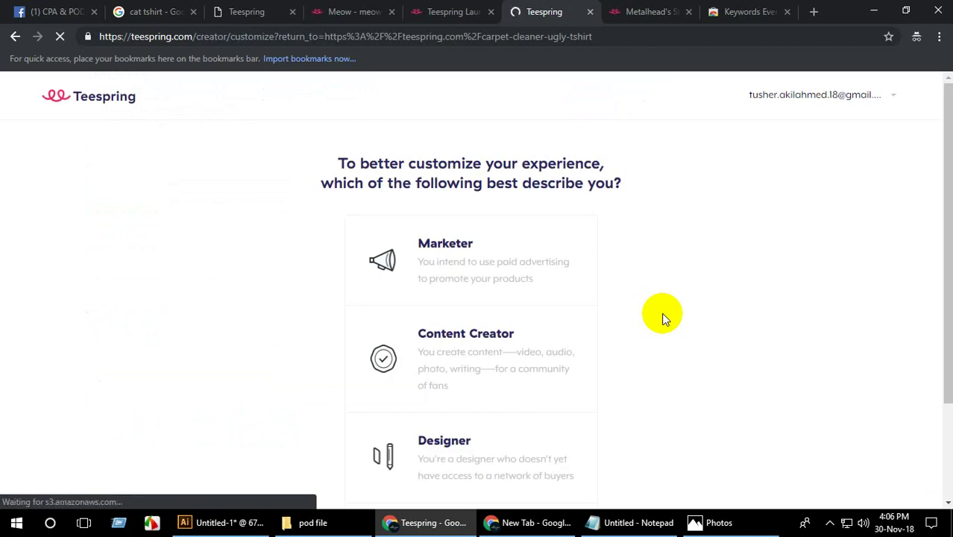
pyautogui.scroll(-2, 871, 261)
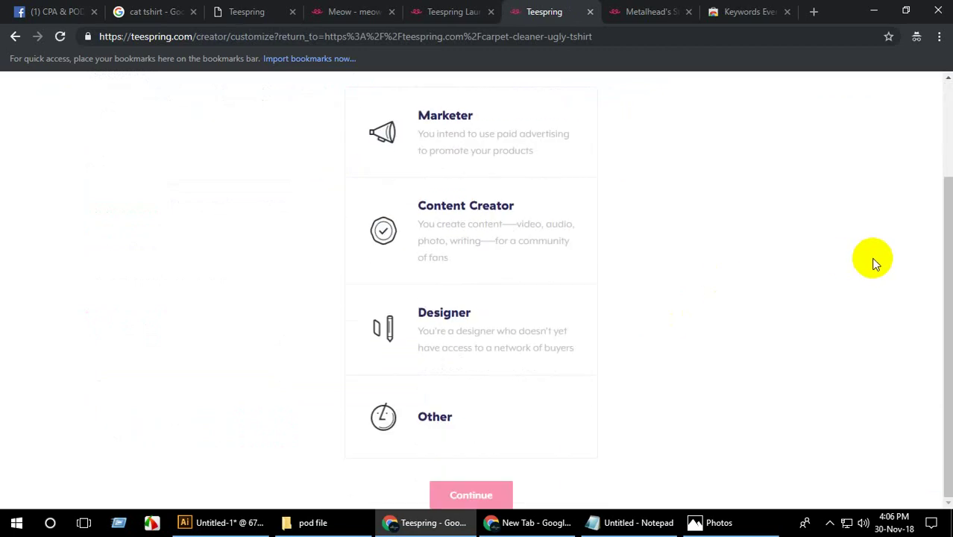
pyautogui.scroll(2, 875, 262)
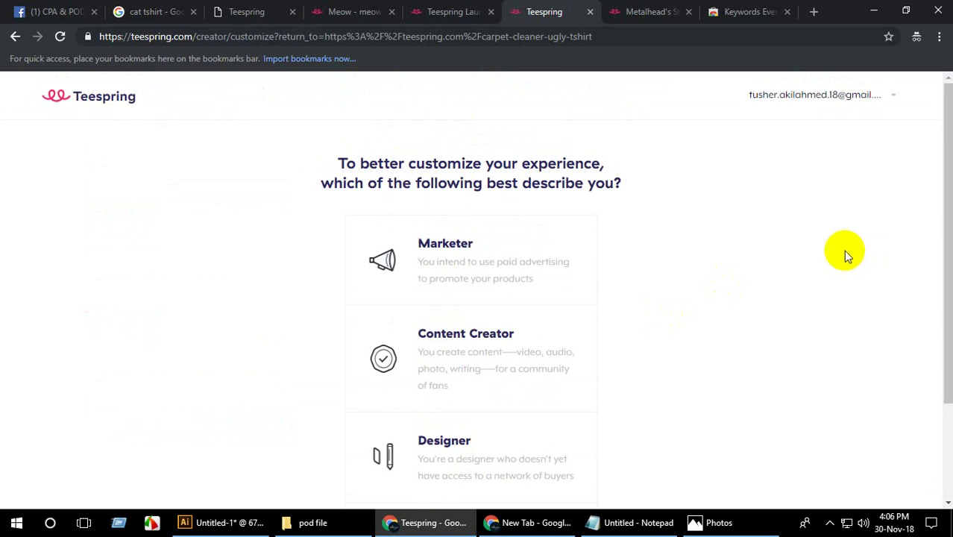
pyautogui.scroll(-2, 846, 253)
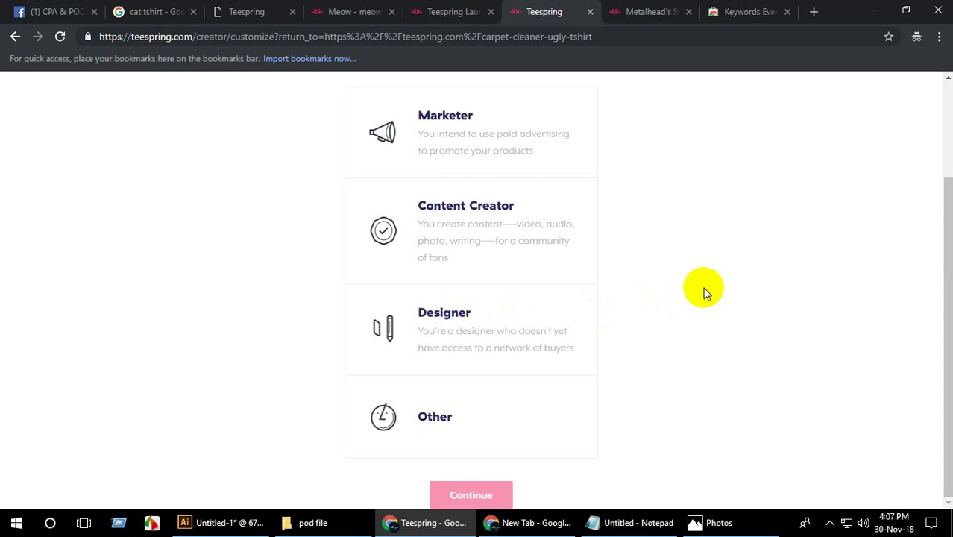
pyautogui.scroll(1, 656, 298)
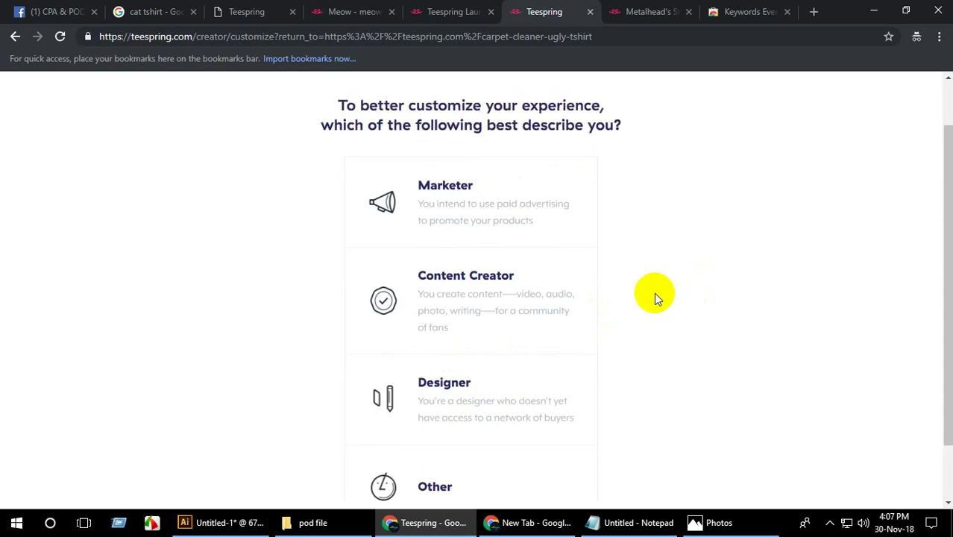
pyautogui.scroll(-1, 654, 294)
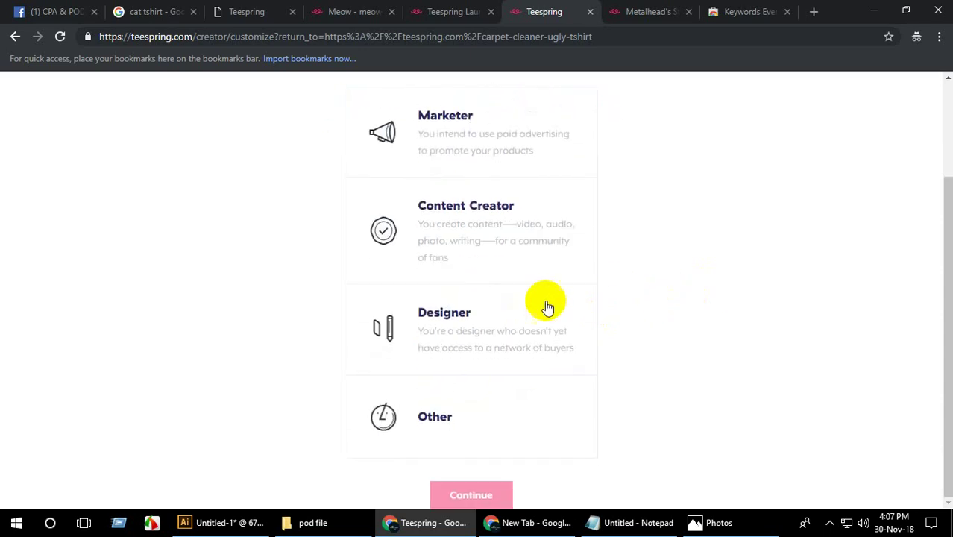
# Answer the profile question as Designer, continue, and finish to view the live listing.
pyautogui.click(451, 322)
pyautogui.click(463, 494)
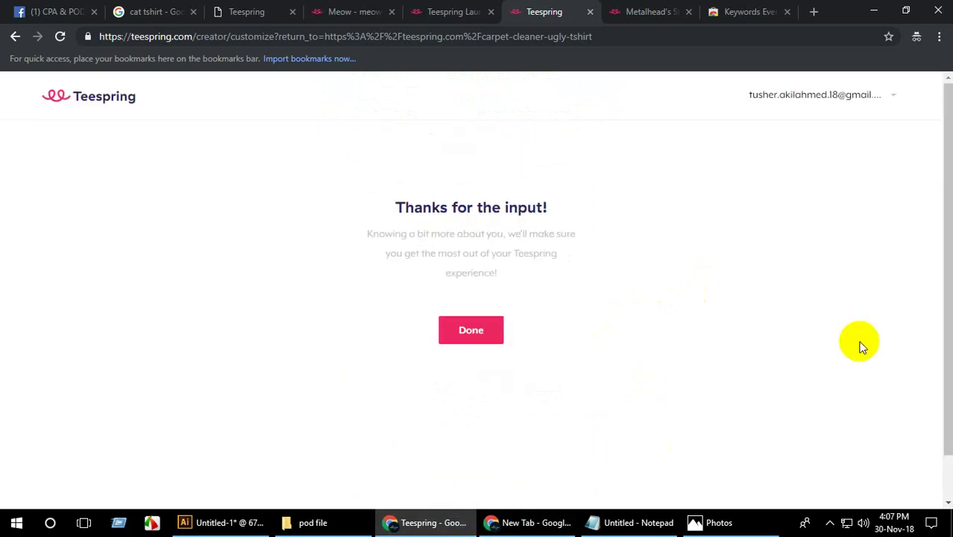
pyautogui.click(498, 334)
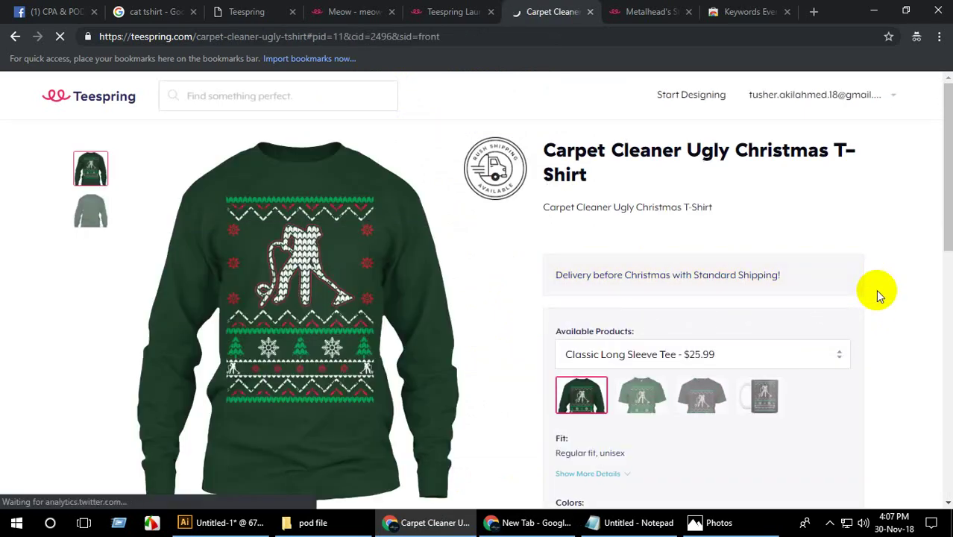
# Browse the live product page, then go to Listings from the account menu.
pyautogui.scroll(-2, 874, 265)
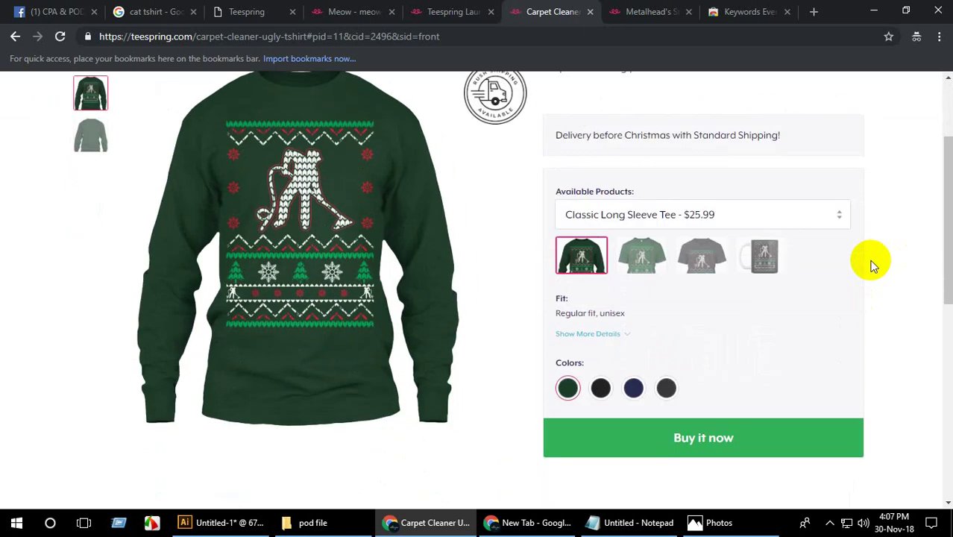
pyautogui.scroll(2, 821, 281)
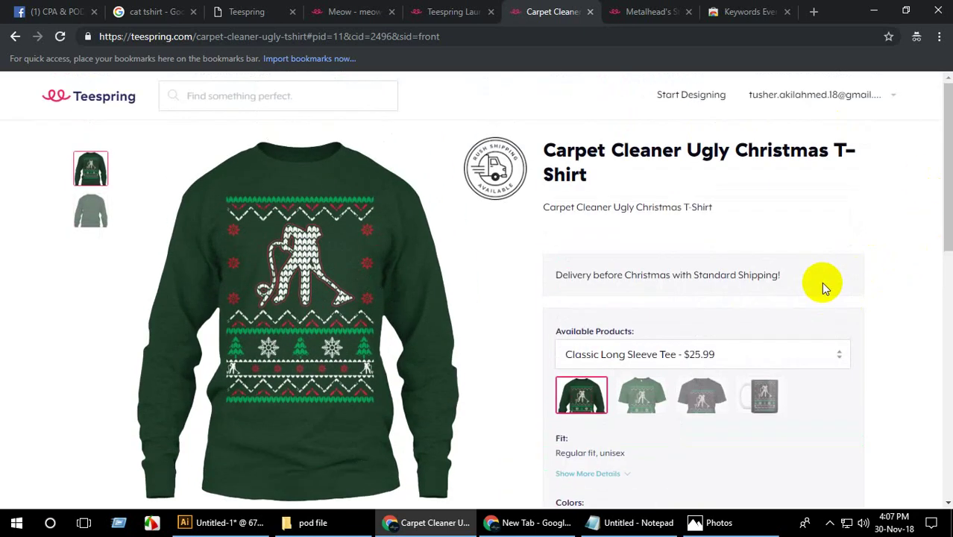
pyautogui.scroll(-4, 822, 282)
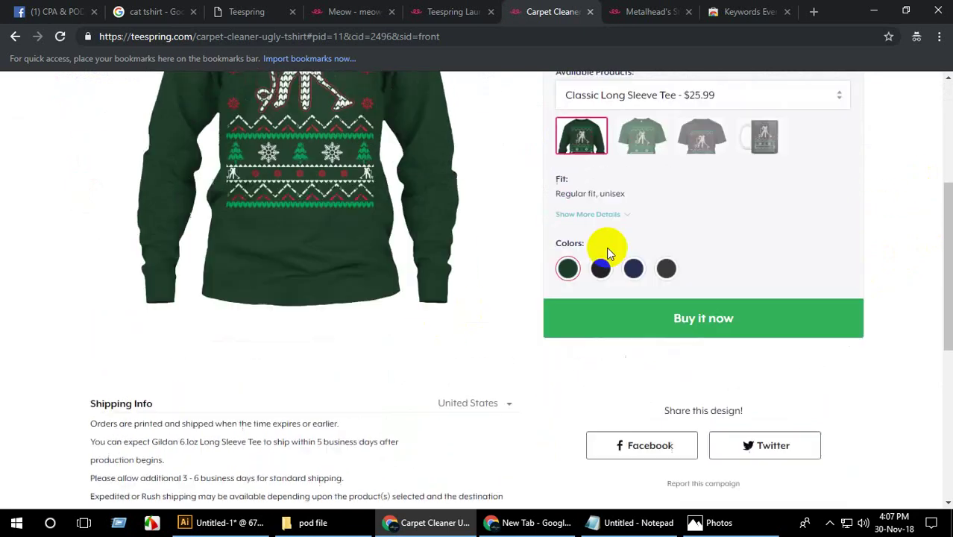
pyautogui.scroll(4, 606, 246)
pyautogui.click(873, 97)
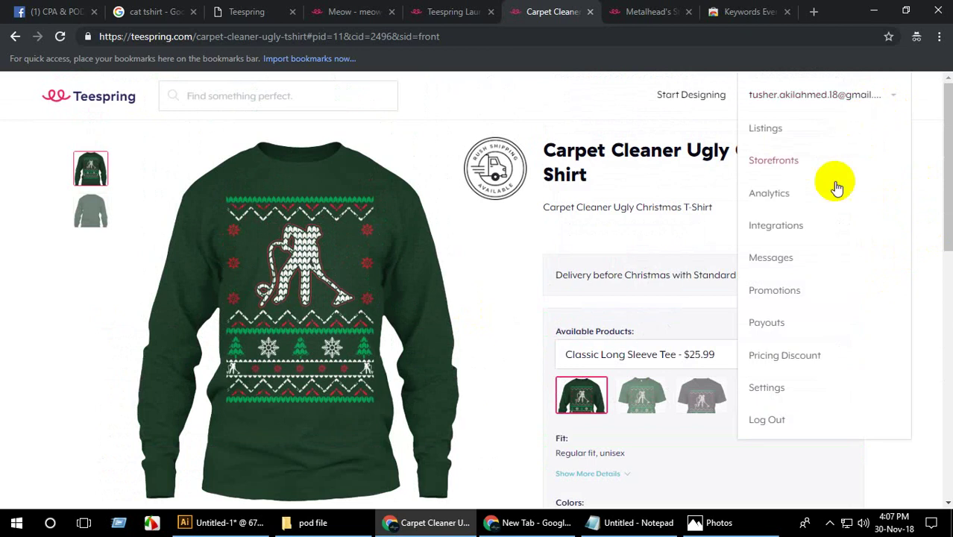
pyautogui.click(771, 133)
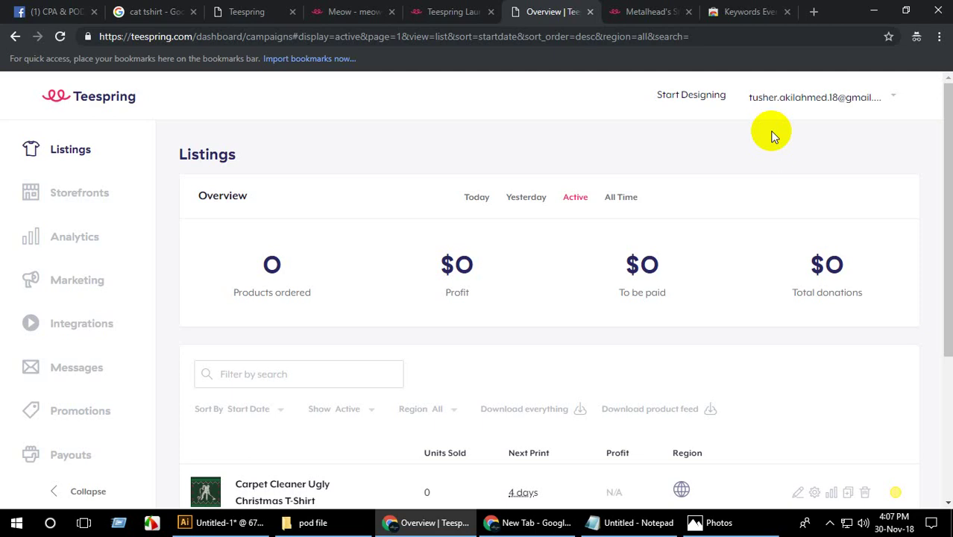
pyautogui.scroll(-3, 884, 202)
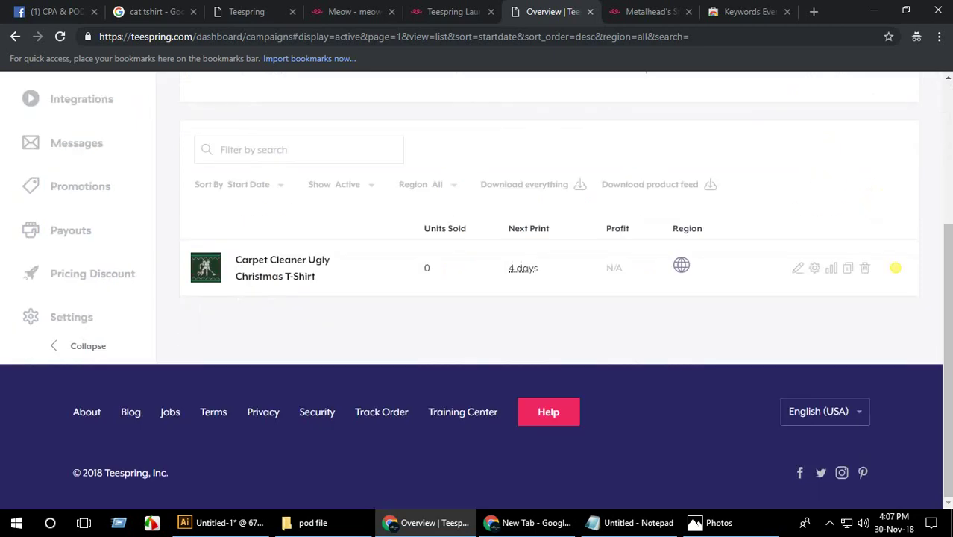
pyautogui.scroll(3, 772, 364)
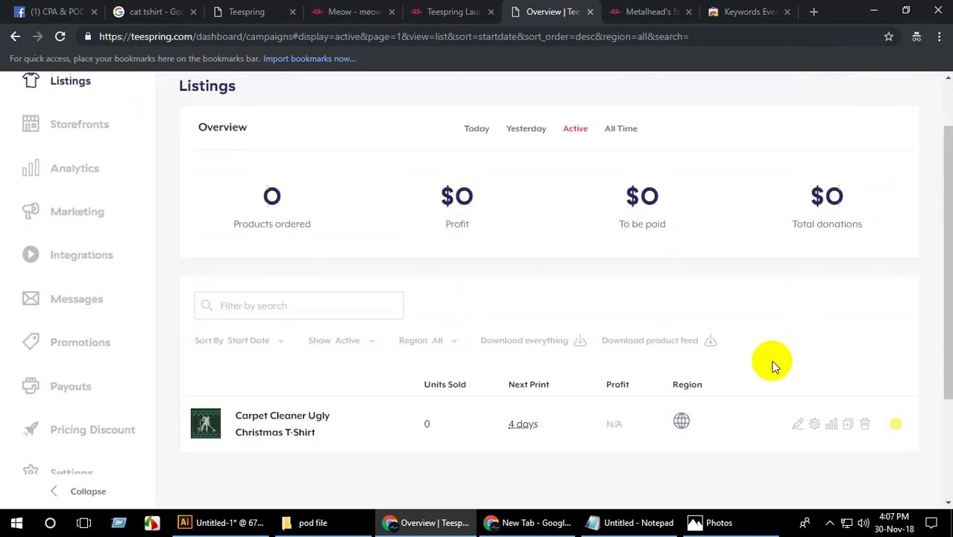
pyautogui.click(842, 100)
pyautogui.click(766, 124)
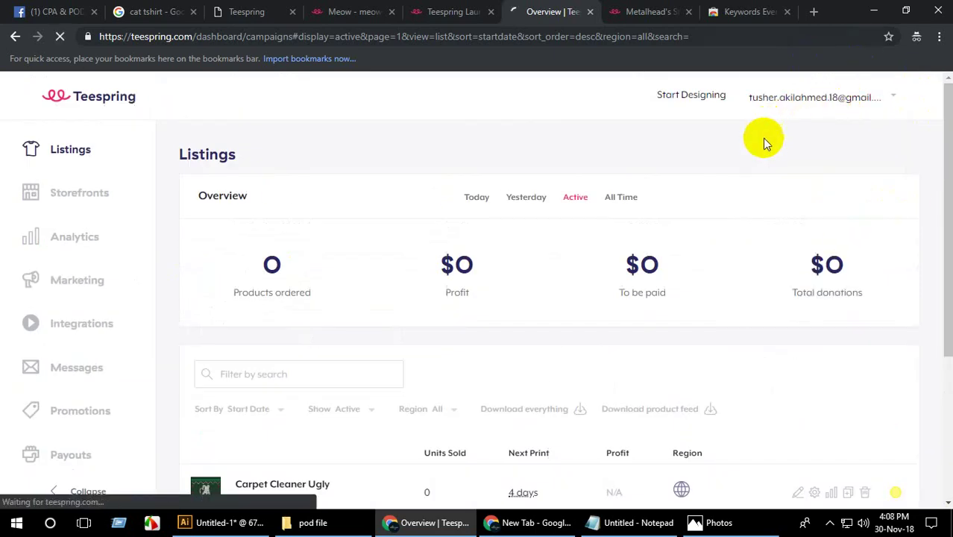
pyautogui.scroll(-3, 700, 307)
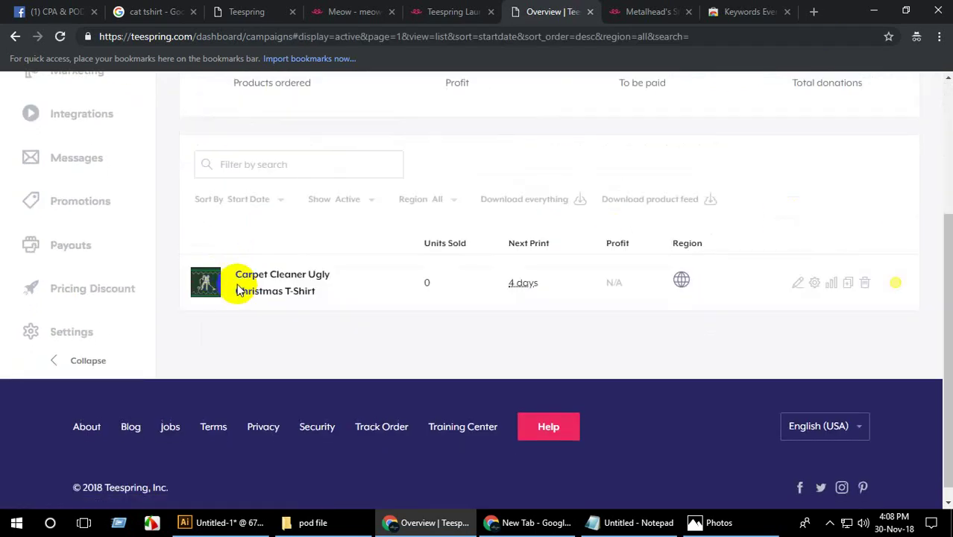
pyautogui.scroll(1, 729, 325)
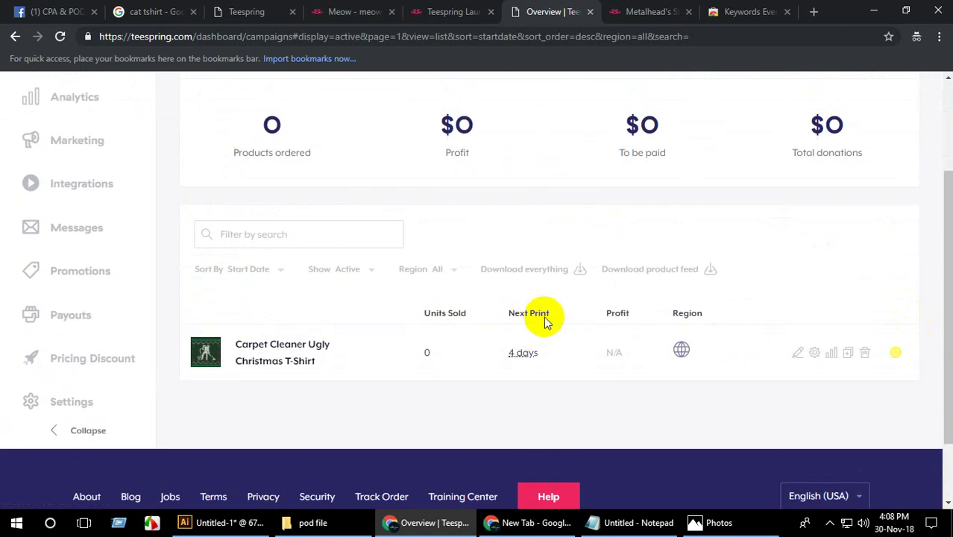
pyautogui.moveTo(532, 360)
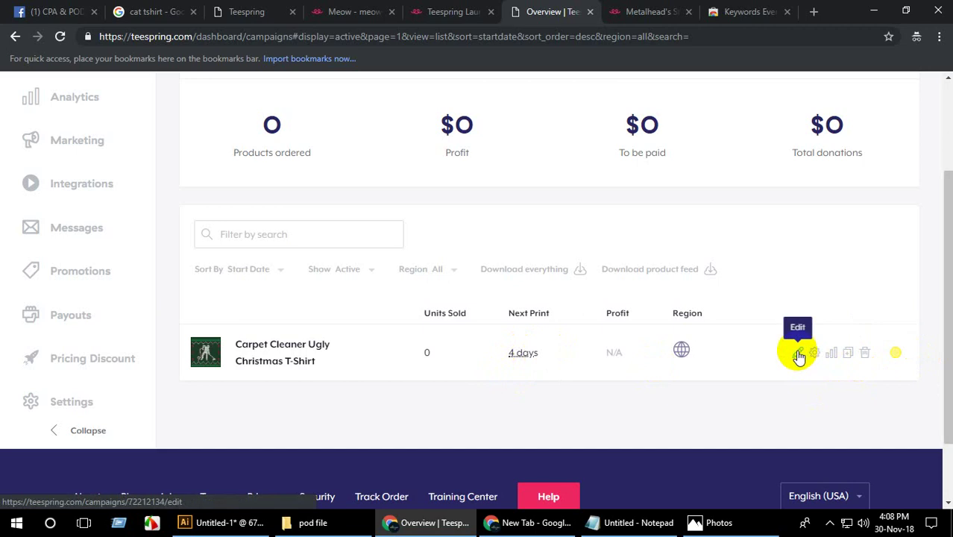
# Open the T-Shirt listing for editing and check its title and description.
pyautogui.click(798, 354)
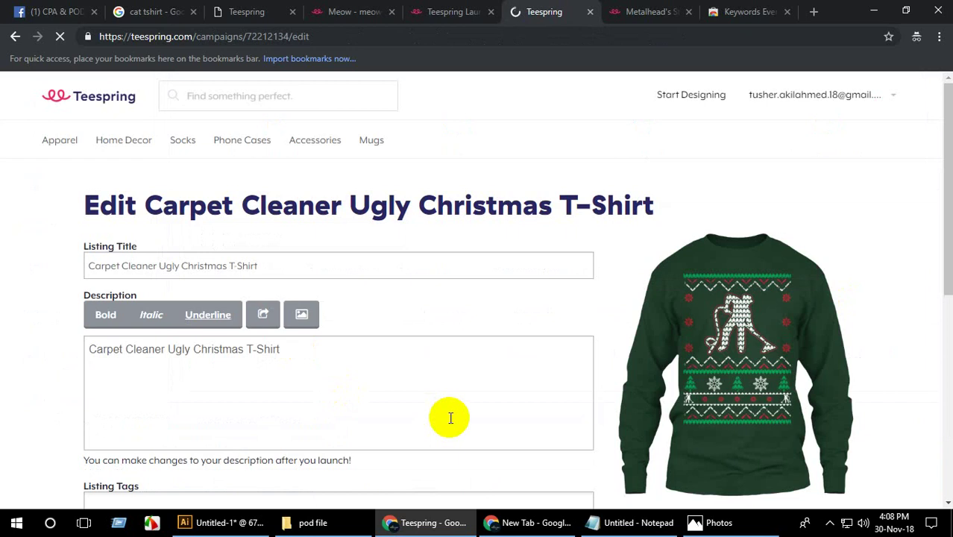
pyautogui.click(290, 271)
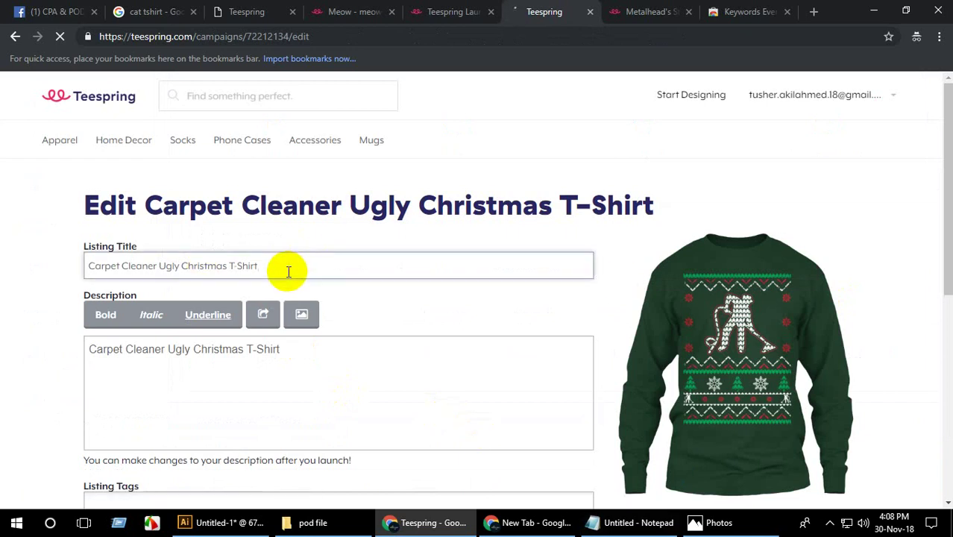
pyautogui.click(297, 347)
# Go down to the Listing Tags field, then switch to the Keywords Everywhere store tab.
pyautogui.scroll(-2, 324, 382)
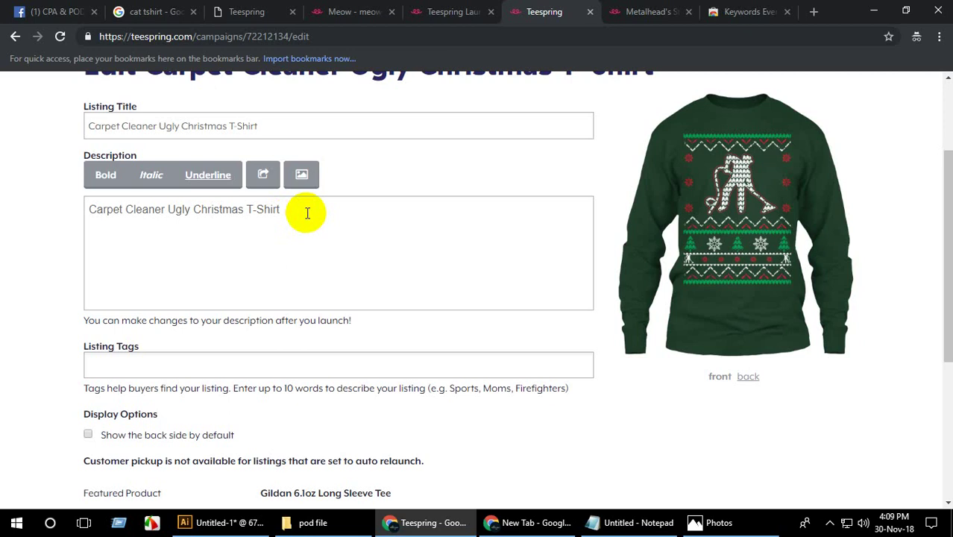
pyautogui.scroll(-1, 306, 213)
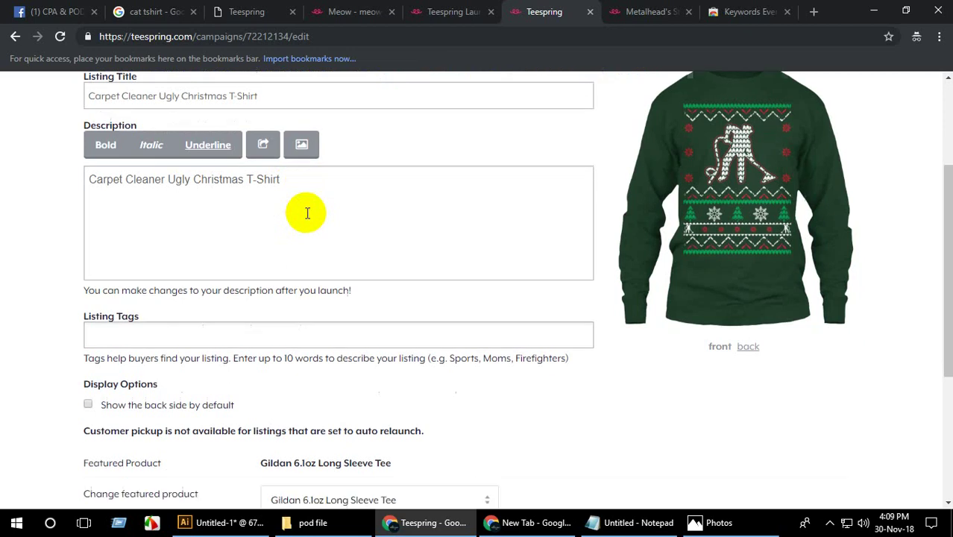
pyautogui.click(164, 297)
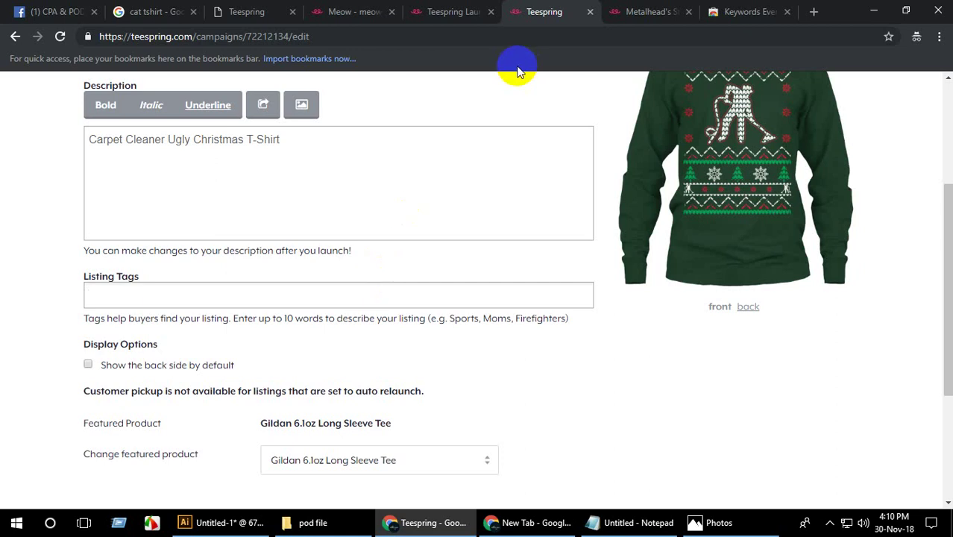
pyautogui.click(750, 12)
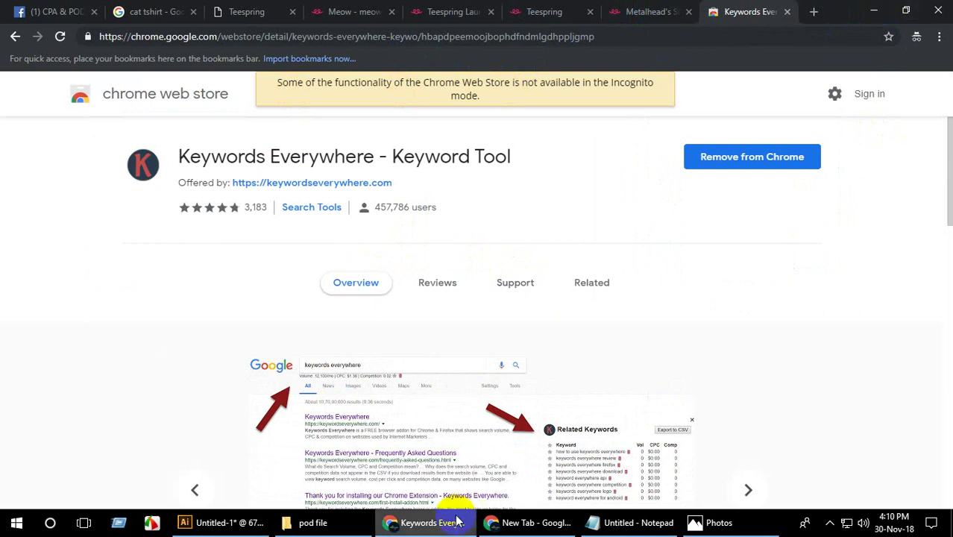
# Search Google for 'cat t shirt' in a new browser window.
pyautogui.click(373, 523)
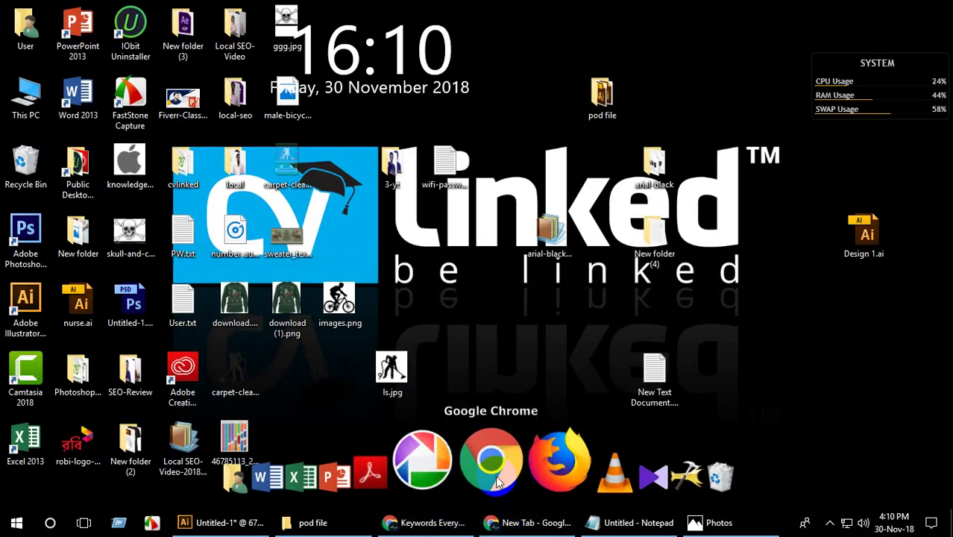
pyautogui.click(495, 477)
pyautogui.write('car')
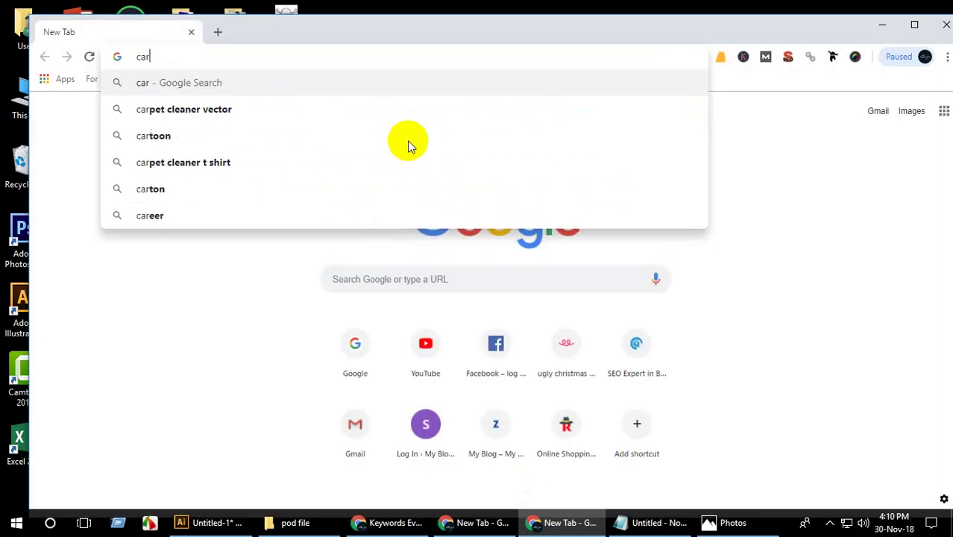
pyautogui.press('BackSpace')
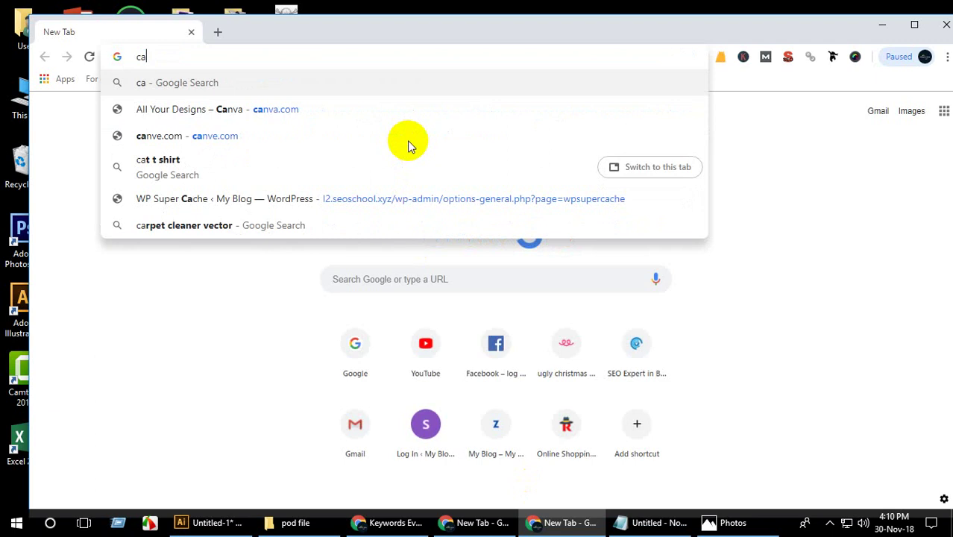
pyautogui.press('Down')
pyautogui.press('Down')
pyautogui.press('Down')
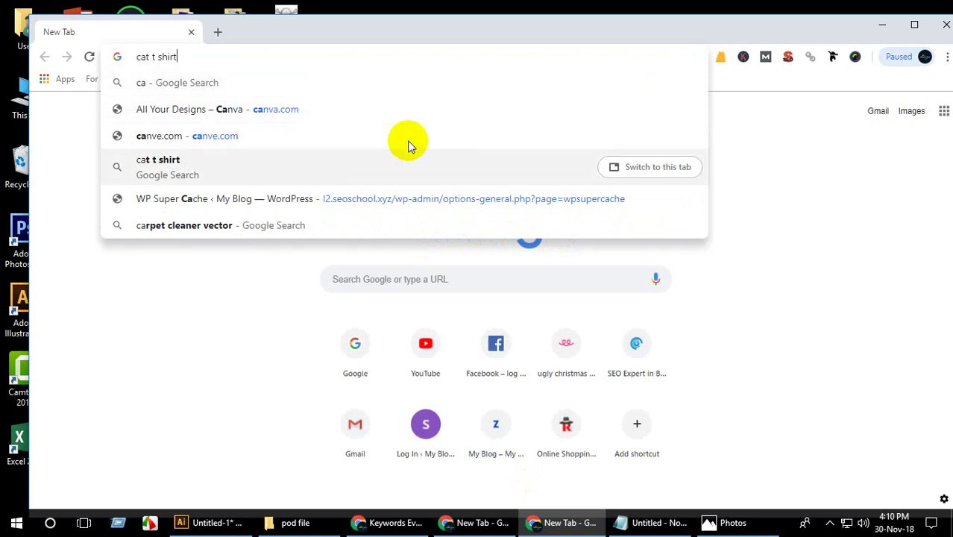
pyautogui.press('Return')
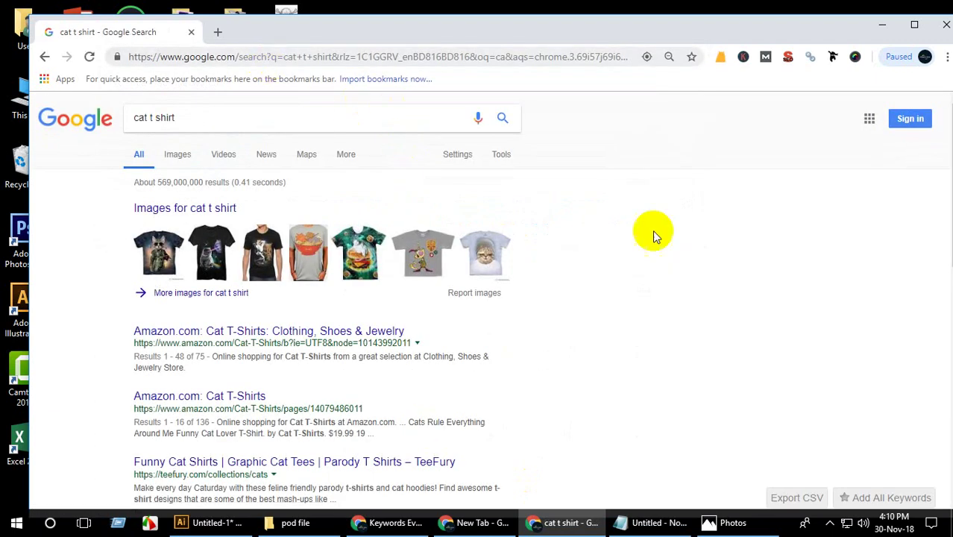
# Review keyword volumes, noting 320 for cat clothes for adults and 170 for cat shirts forever 21.
pyautogui.click(312, 114)
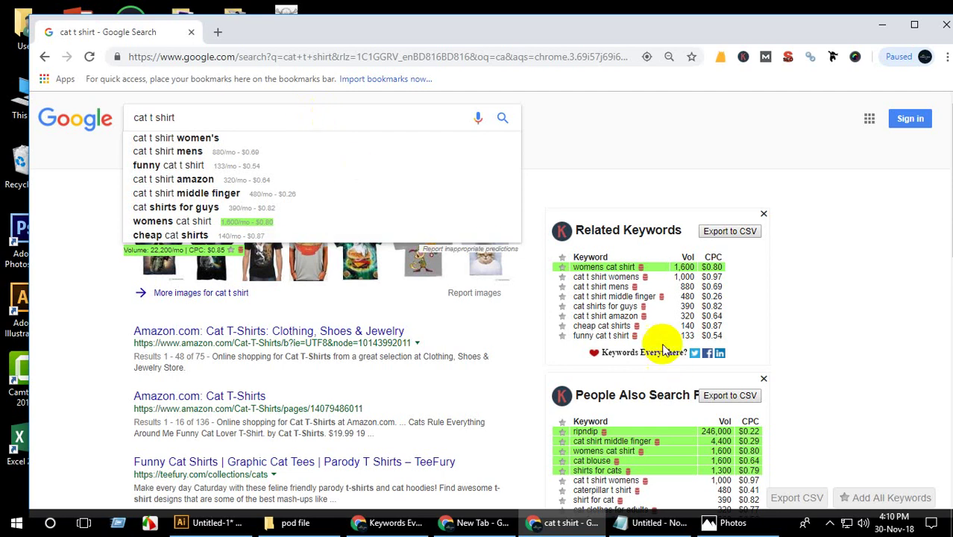
pyautogui.scroll(-1, 648, 302)
pyautogui.scroll(-2, 649, 302)
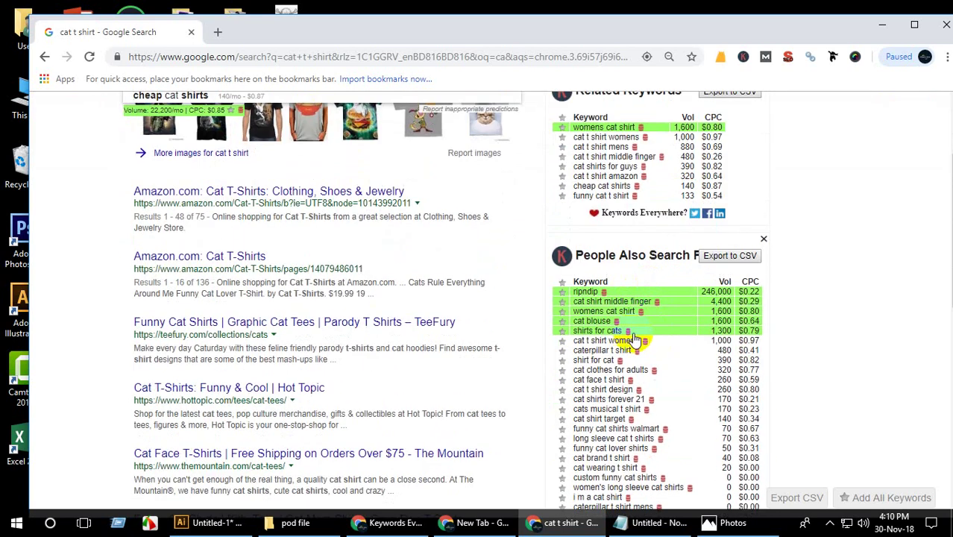
pyautogui.doubleClick(722, 369)
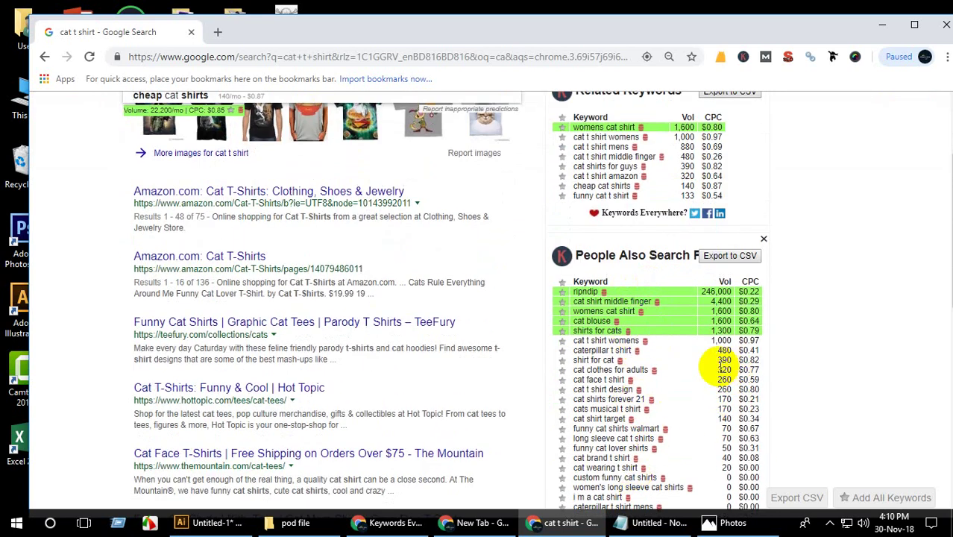
pyautogui.scroll(2, 731, 391)
pyautogui.scroll(-2, 727, 391)
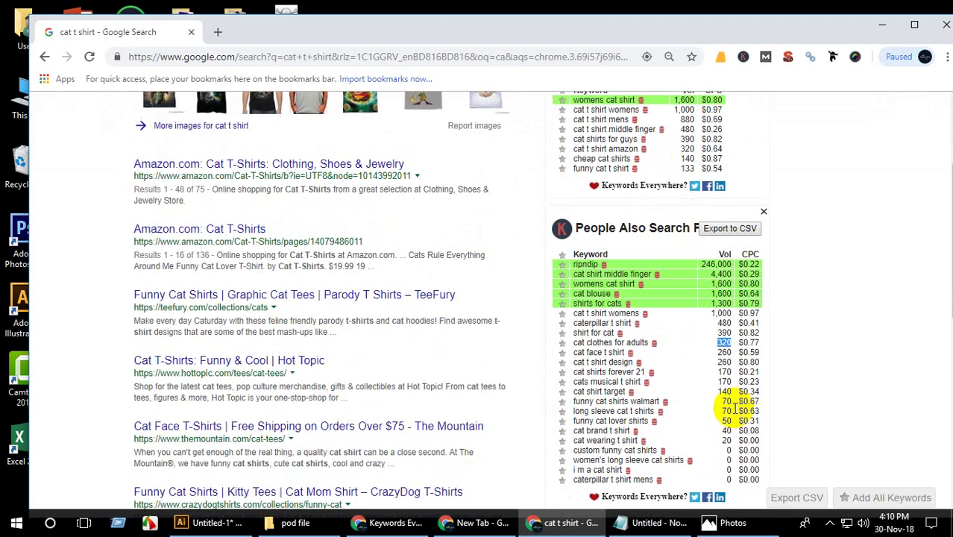
pyautogui.doubleClick(723, 371)
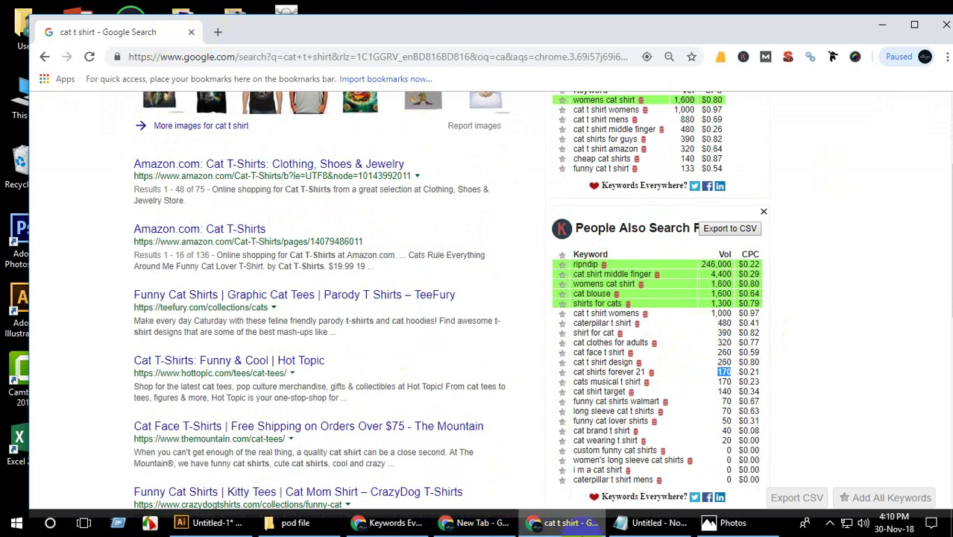
# Return to the Keywords Everywhere Chrome Web Store window.
pyautogui.click(563, 526)
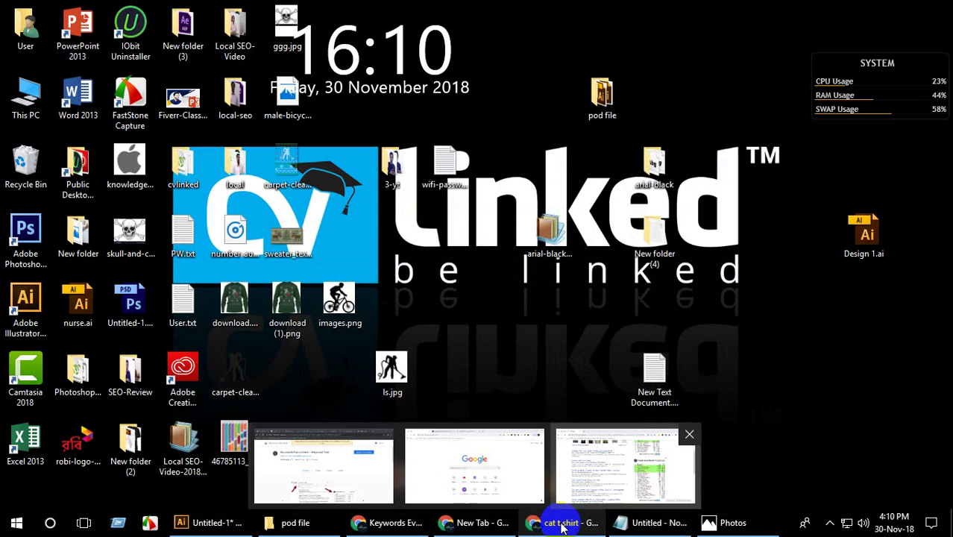
pyautogui.click(477, 522)
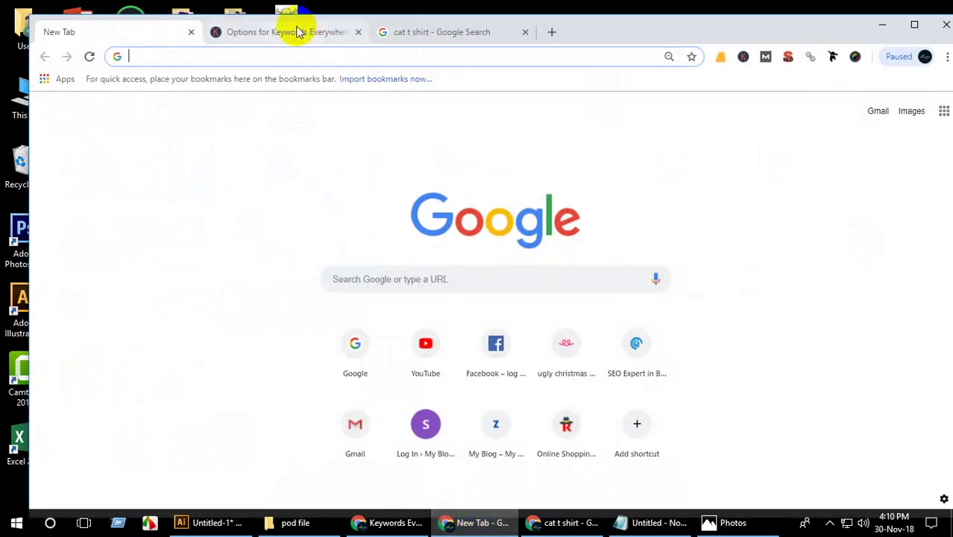
pyautogui.click(296, 32)
pyautogui.click(394, 521)
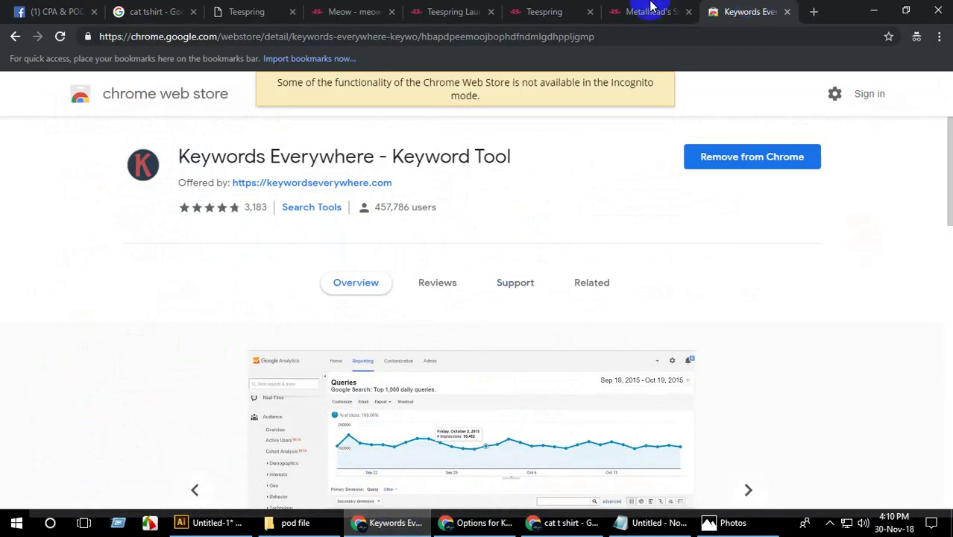
# Back on the Teespring edit page, add the Carpet Cleaner listing tag.
pyautogui.click(537, 12)
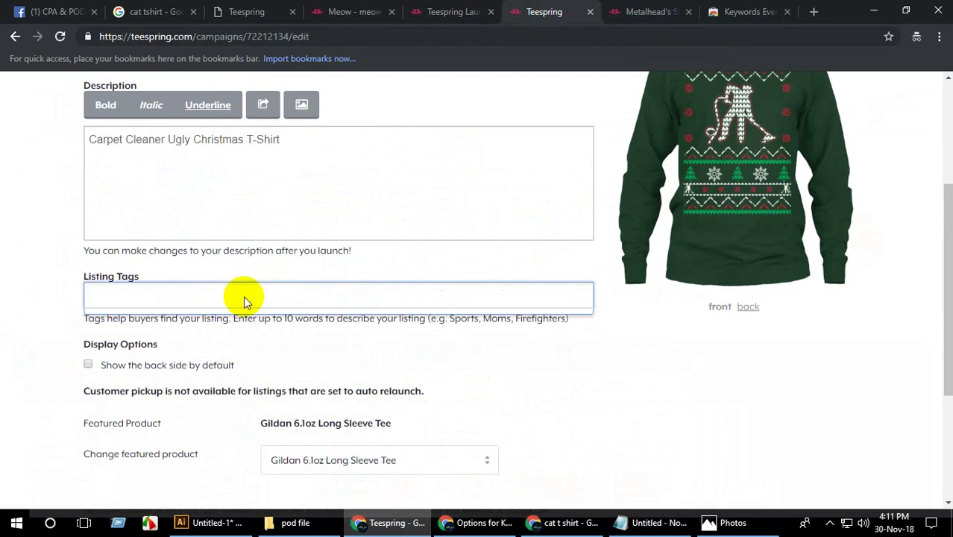
pyautogui.write('carpet cleaner')
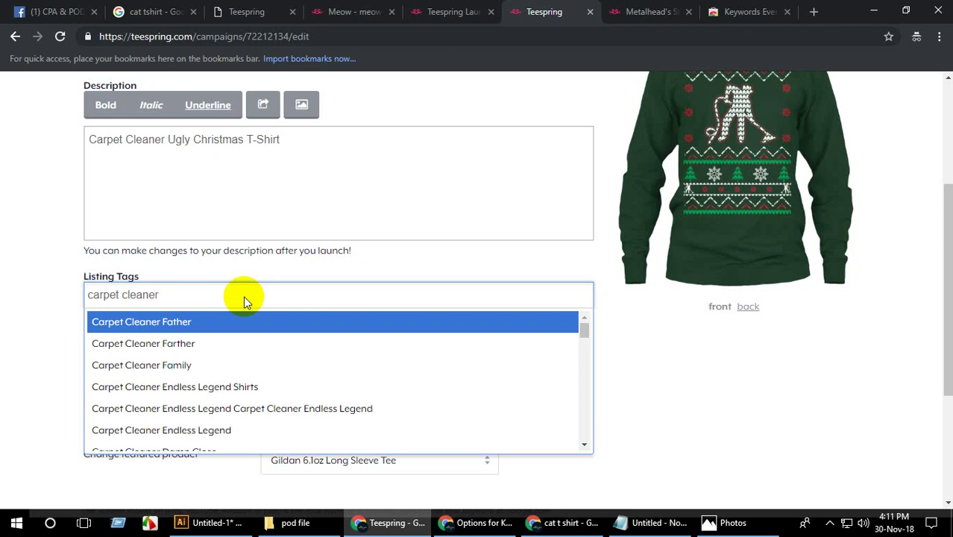
pyautogui.press('Down')
pyautogui.press('Down')
pyautogui.press('Down')
pyautogui.press('Down')
pyautogui.press('Down')
pyautogui.press('Down')
pyautogui.press('Down')
pyautogui.press('Down')
pyautogui.press('Down')
pyautogui.press('Down')
pyautogui.press('Down')
pyautogui.press('Down')
pyautogui.press('Down')
pyautogui.press('Down')
pyautogui.press('Down')
pyautogui.press('Down')
pyautogui.press('Down')
pyautogui.press('Down')
pyautogui.press('Down')
pyautogui.press('Down')
pyautogui.press('Down')
pyautogui.press('Down')
pyautogui.press('Down')
pyautogui.press('Down')
pyautogui.press('Down')
pyautogui.press('Down')
pyautogui.press('Down')
pyautogui.press('Down')
pyautogui.press('Down')
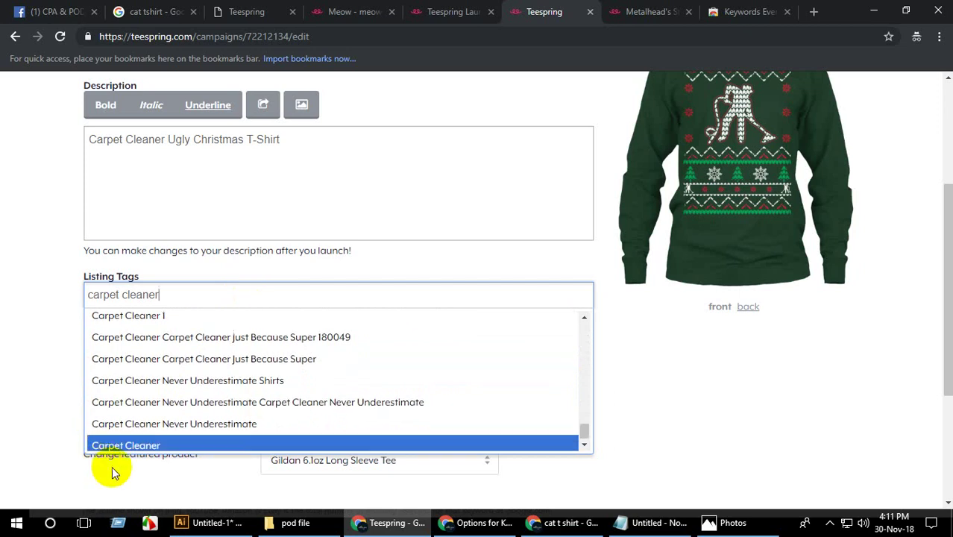
pyautogui.click(165, 442)
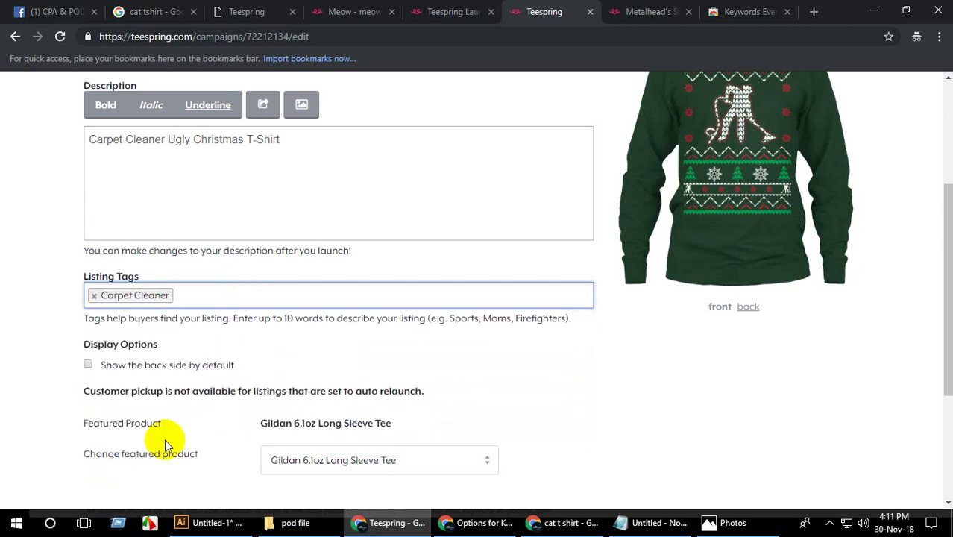
# Add tags Carpet Cleaner T Shirts and Carpet Cleaner Tshrt, then type 'carpet cleaner ugly'.
pyautogui.write('c')
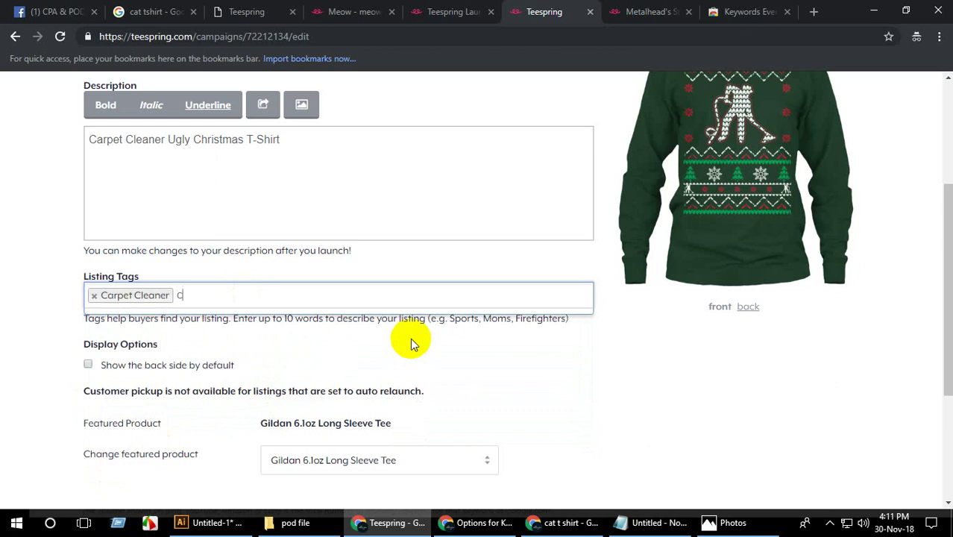
pyautogui.write('arpet cleaner')
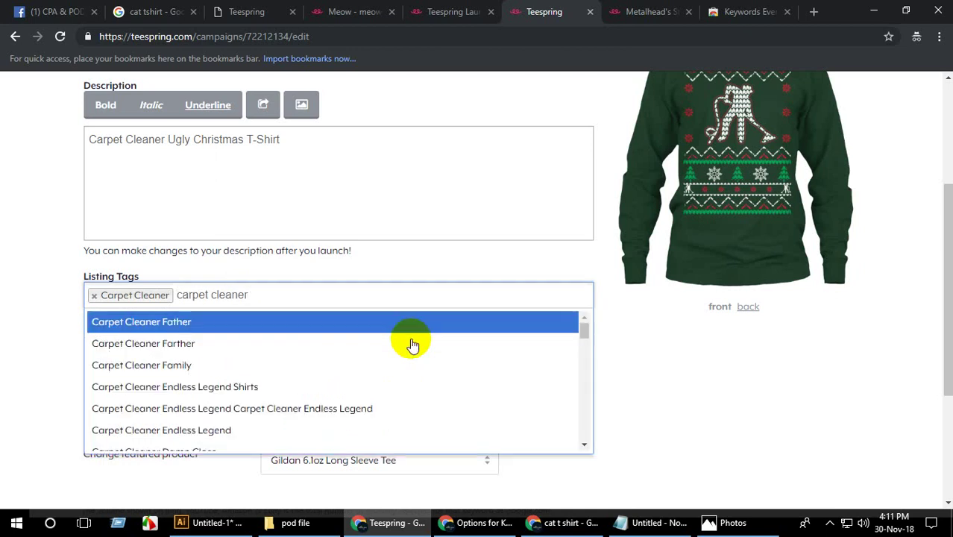
pyautogui.write(' t shirt')
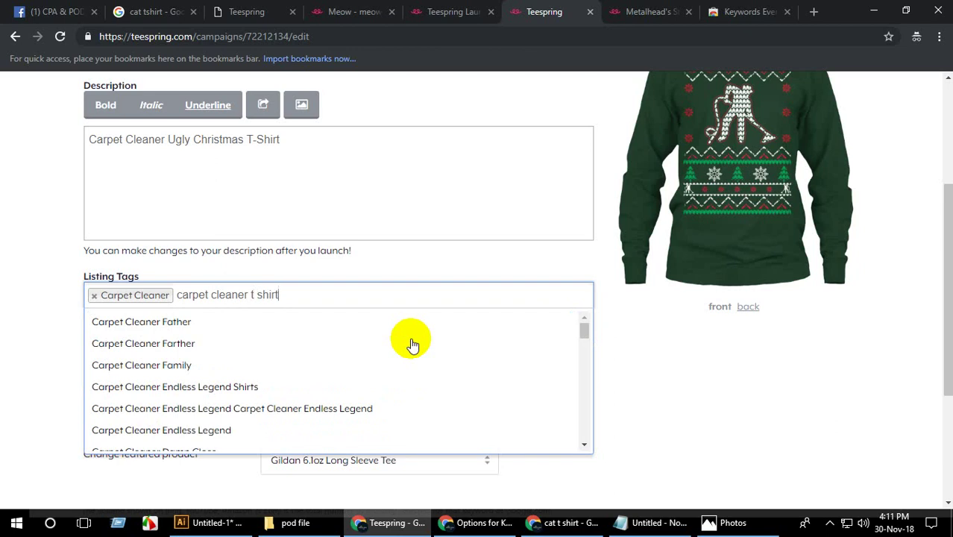
pyautogui.press('Return')
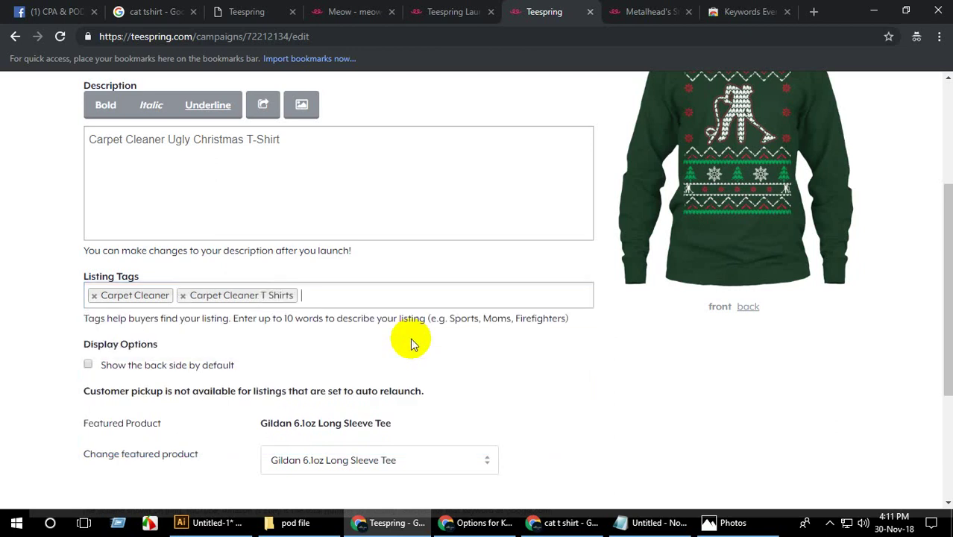
pyautogui.write('carp')
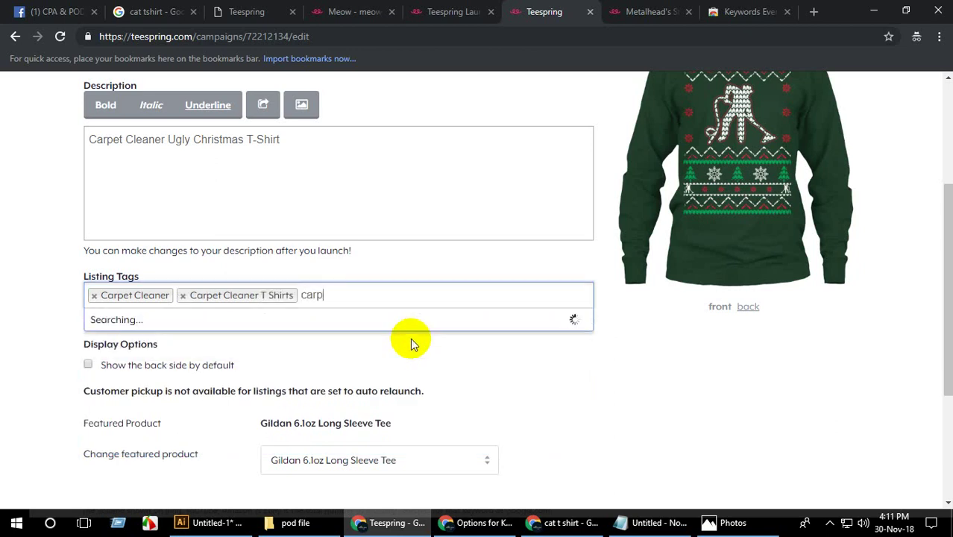
pyautogui.write('et cleaner tshrit')
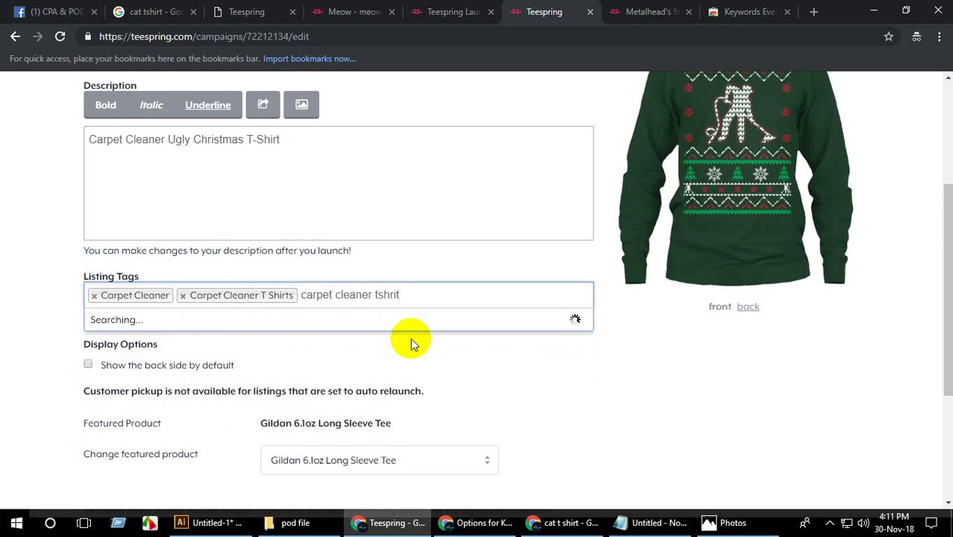
pyautogui.press('BackSpace')
pyautogui.press('BackSpace')
pyautogui.write('irt')
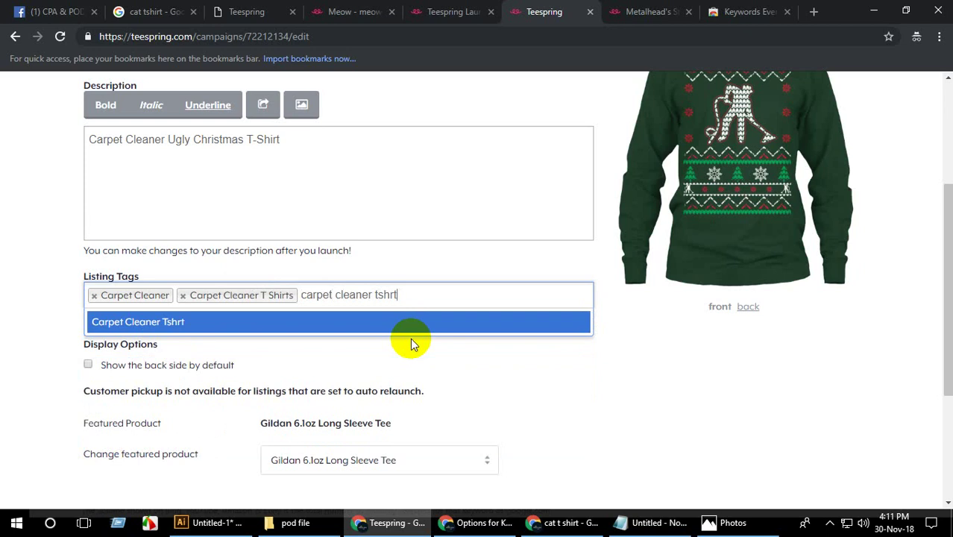
pyautogui.press('Return')
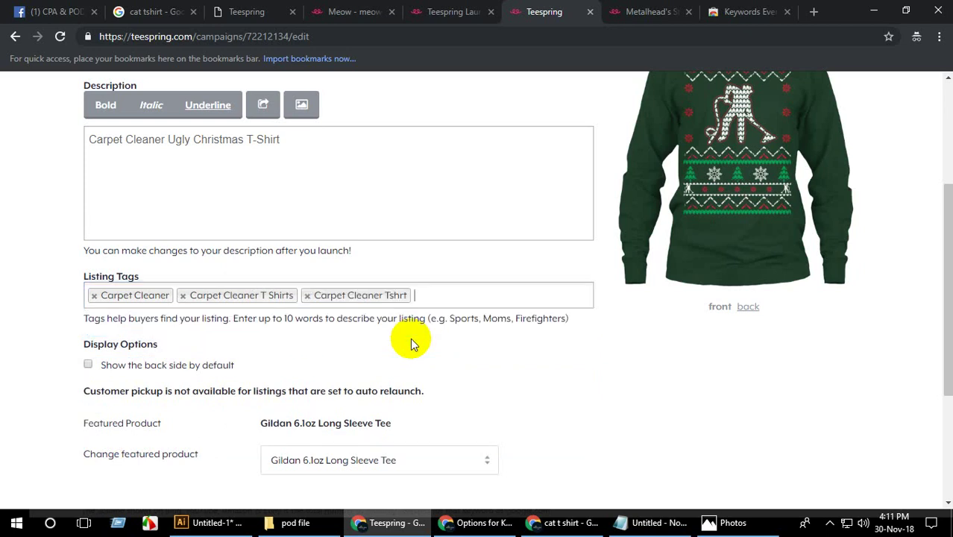
pyautogui.write('c')
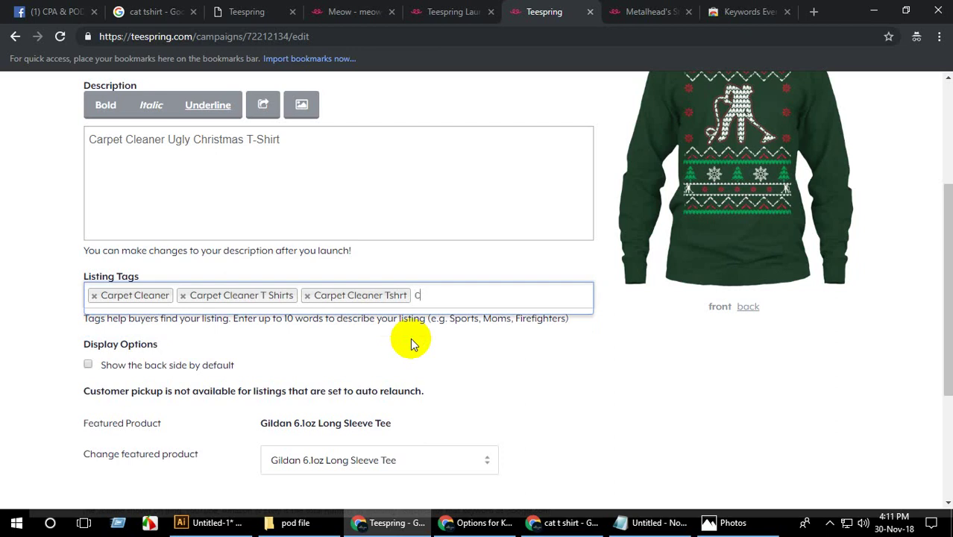
pyautogui.write('arpet cl')
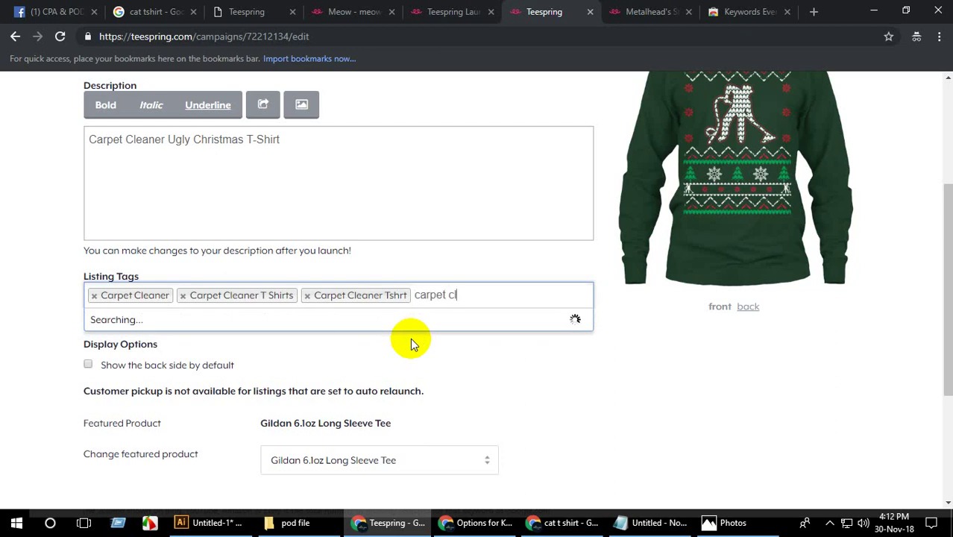
pyautogui.write('eaner ugly')
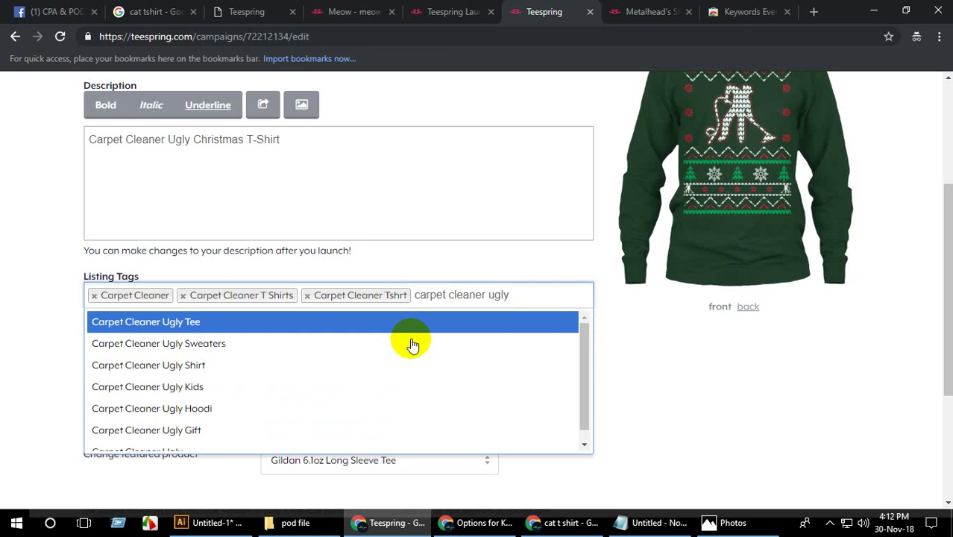
# Add the tags Carpet Cleaner Ugly Sweaters, Best Carpet Cleaner Gift and Best Carpet Cleaner Ugly.
pyautogui.click(412, 345)
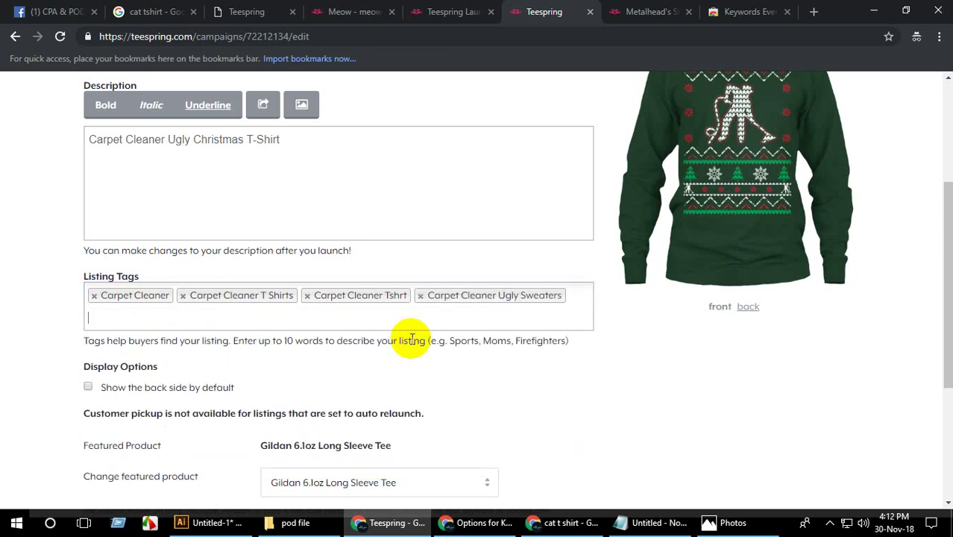
pyautogui.write('be')
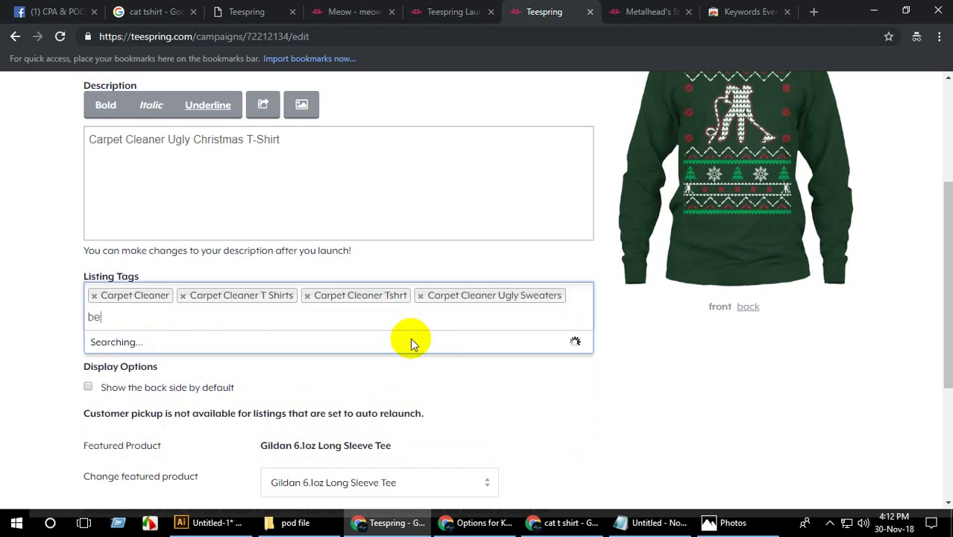
pyautogui.write('st carpet cleaner')
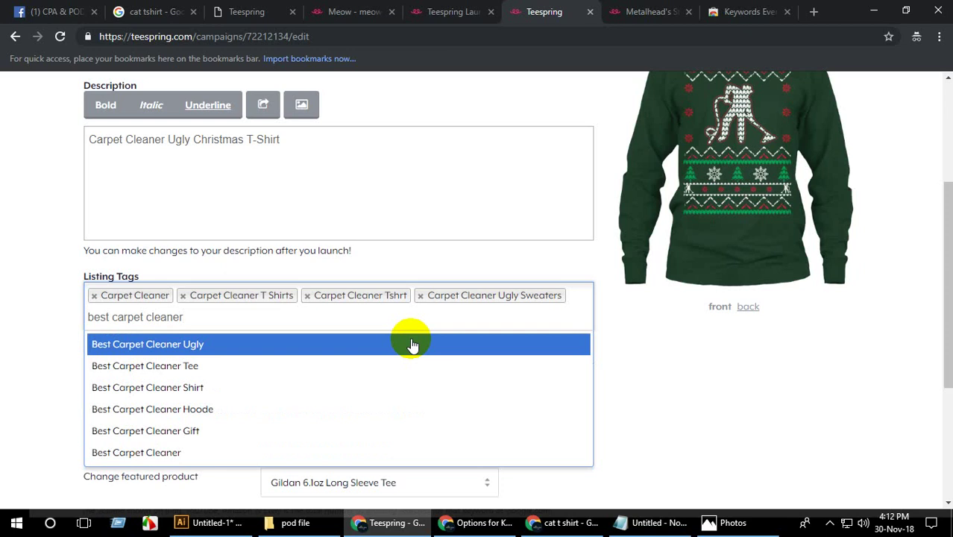
pyautogui.press('Down')
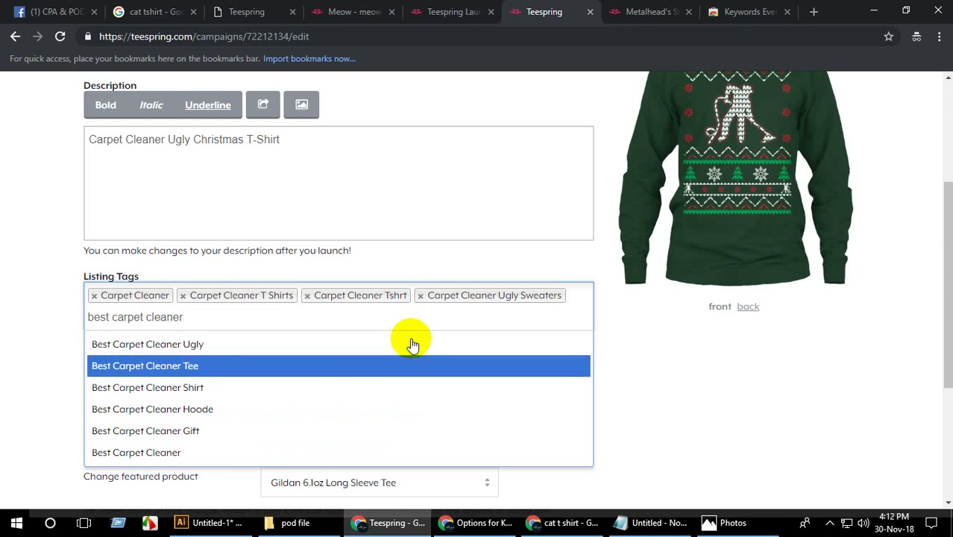
pyautogui.press('Down')
pyautogui.press('Down')
pyautogui.press('Down')
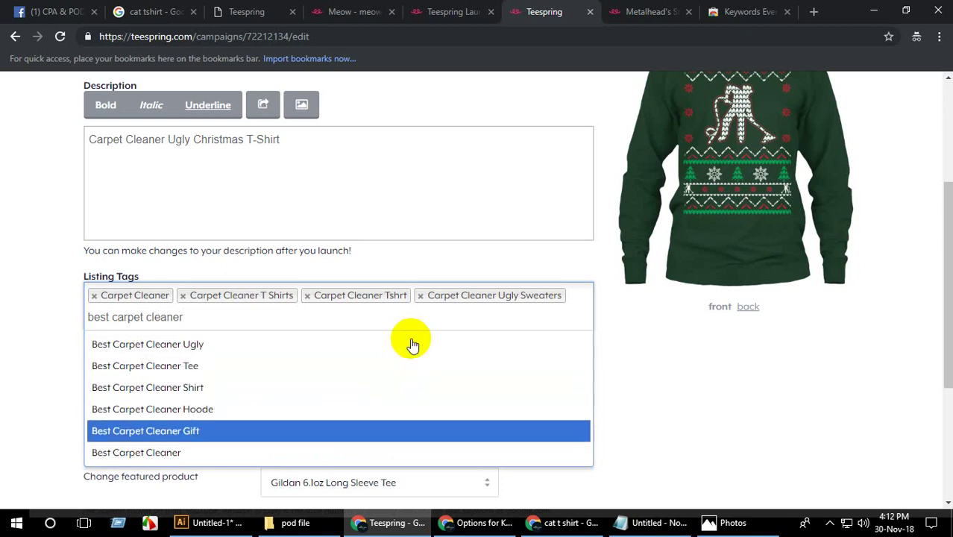
pyautogui.press('Return')
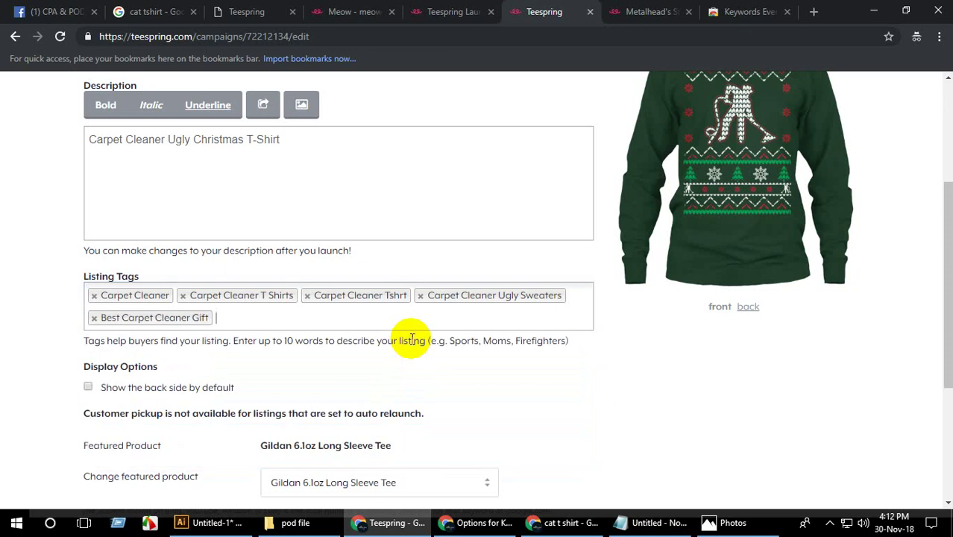
pyautogui.write('best ')
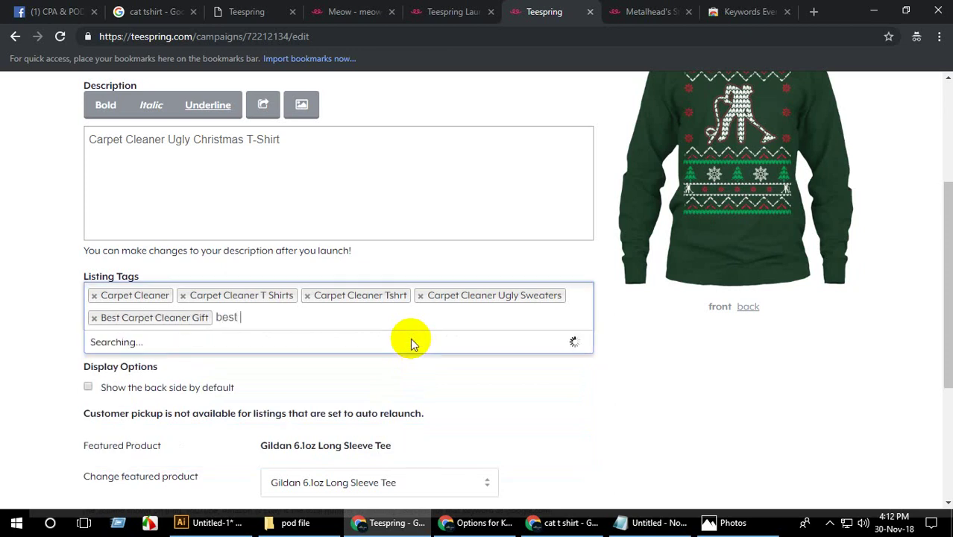
pyautogui.write('carpet cleaner')
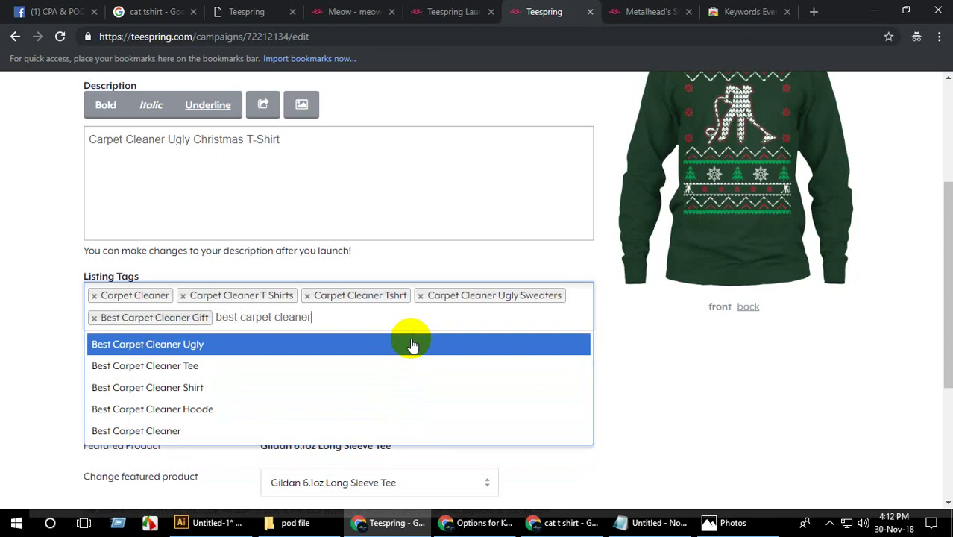
pyautogui.click(412, 345)
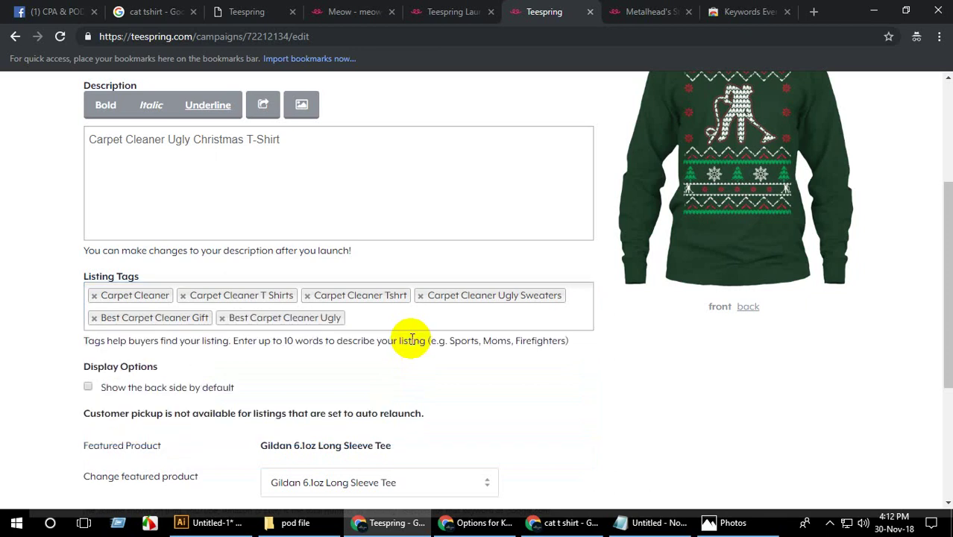
# Discard the abandoned 'christmas carpet cleaner' tag text and leave the tags field.
pyautogui.write('best')
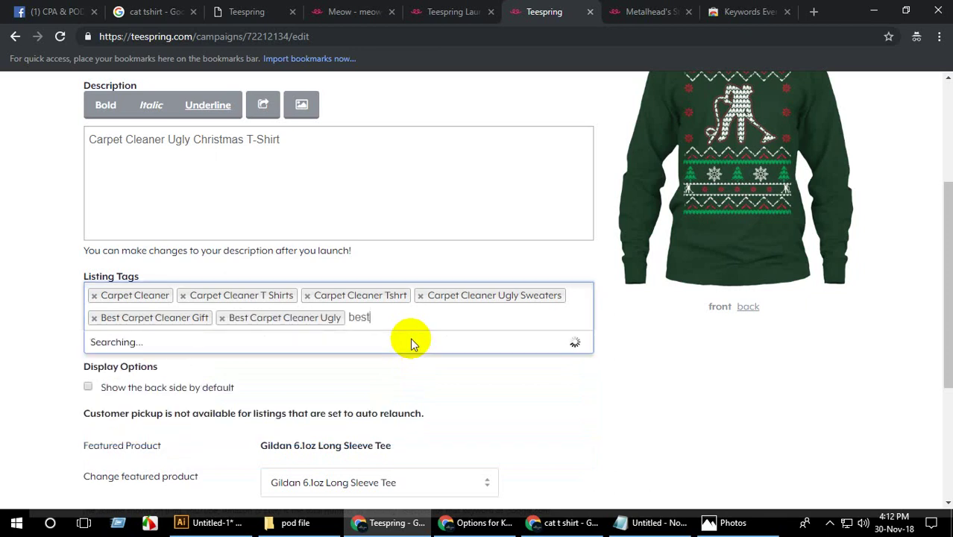
pyautogui.press('BackSpace')
pyautogui.press('BackSpace')
pyautogui.press('BackSpace')
pyautogui.press('BackSpace')
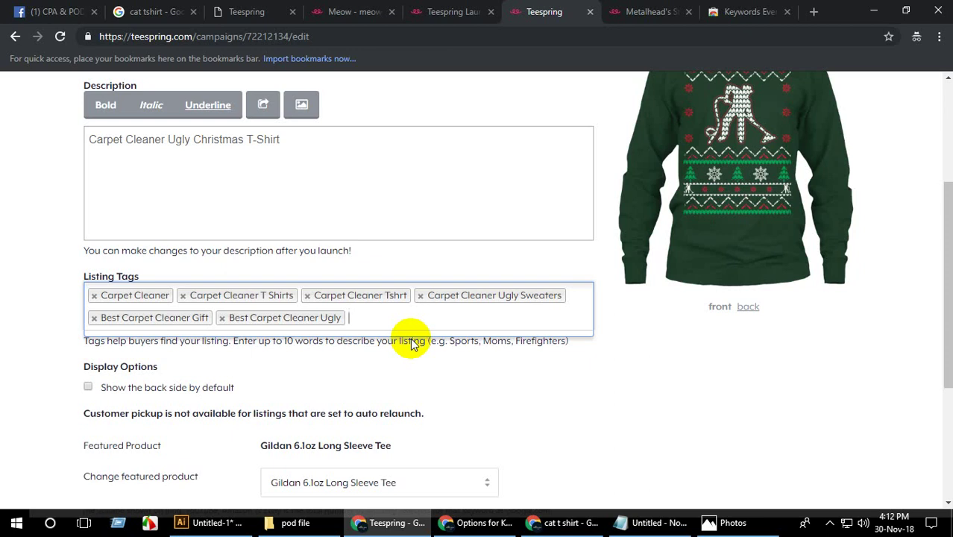
pyautogui.write('chri')
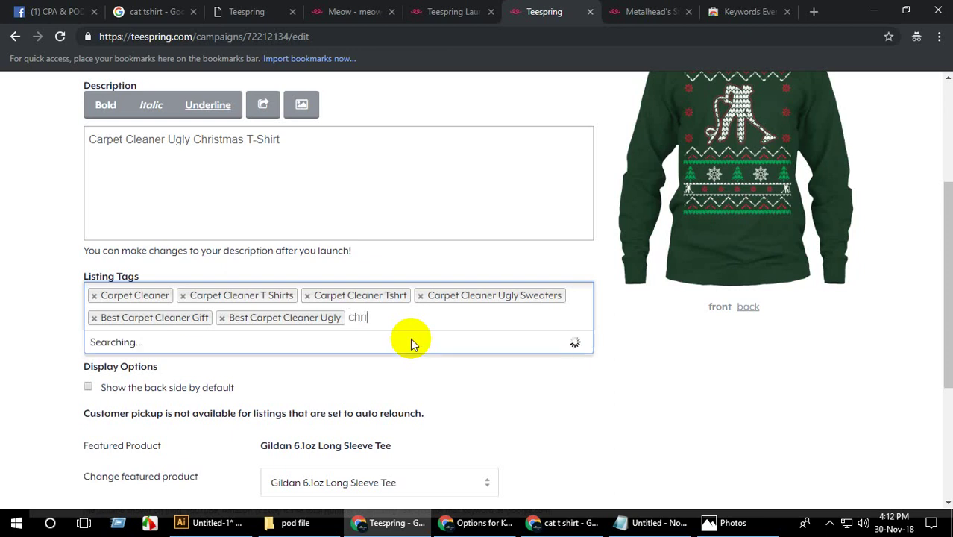
pyautogui.press('BackSpace')
pyautogui.press('BackSpace')
pyautogui.write('ristmas carpet cleaner')
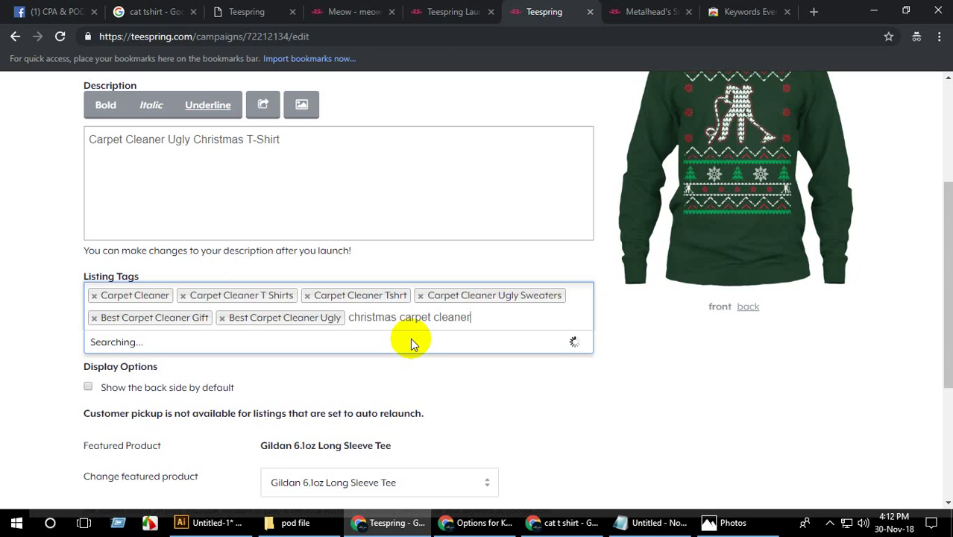
pyautogui.press('BackSpace')
pyautogui.press('BackSpace')
pyautogui.press('BackSpace')
pyautogui.press('BackSpace')
pyautogui.press('BackSpace')
pyautogui.press('BackSpace')
pyautogui.press('BackSpace')
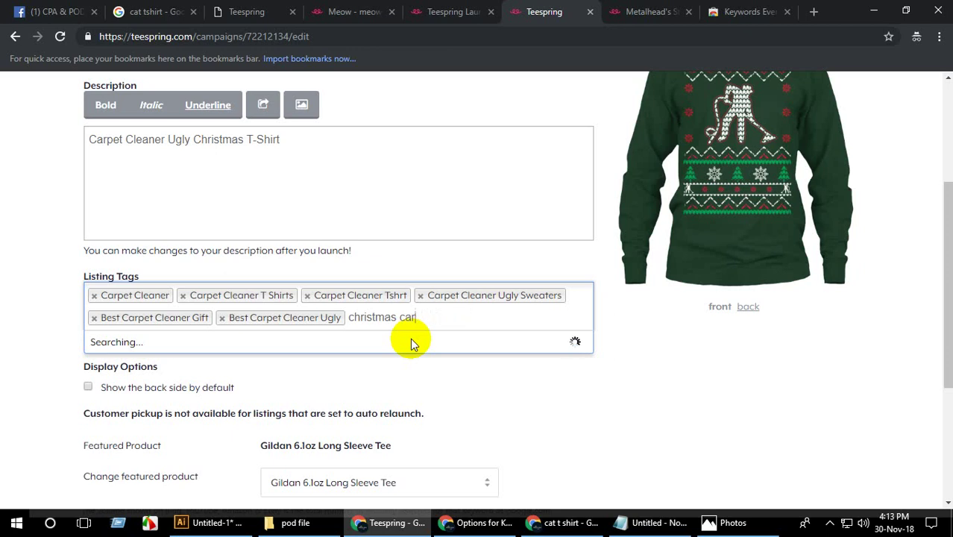
pyautogui.press('BackSpace')
pyautogui.press('BackSpace')
pyautogui.press('BackSpace')
pyautogui.press('BackSpace')
pyautogui.press('BackSpace')
pyautogui.press('BackSpace')
pyautogui.press('BackSpace')
pyautogui.press('BackSpace')
pyautogui.press('BackSpace')
pyautogui.press('BackSpace')
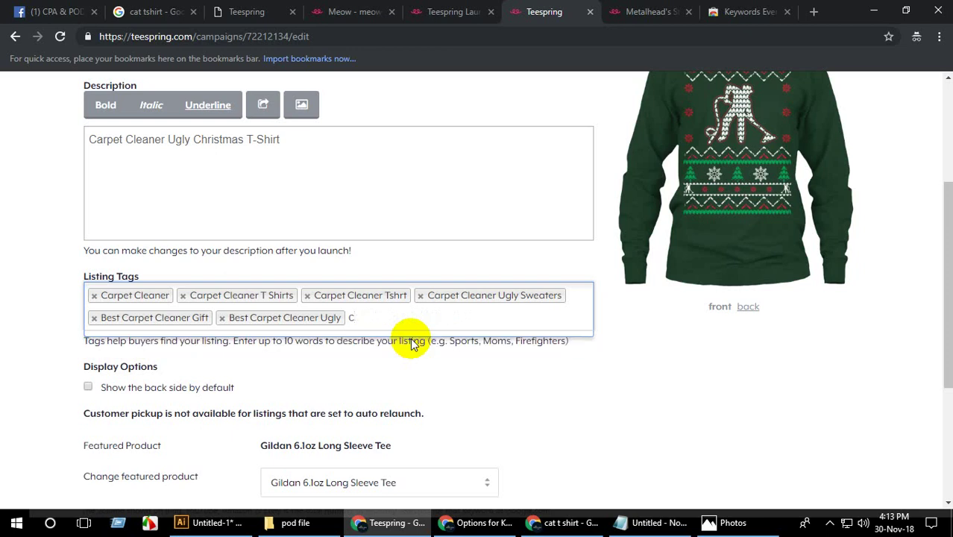
pyautogui.press('BackSpace')
pyautogui.click(584, 444)
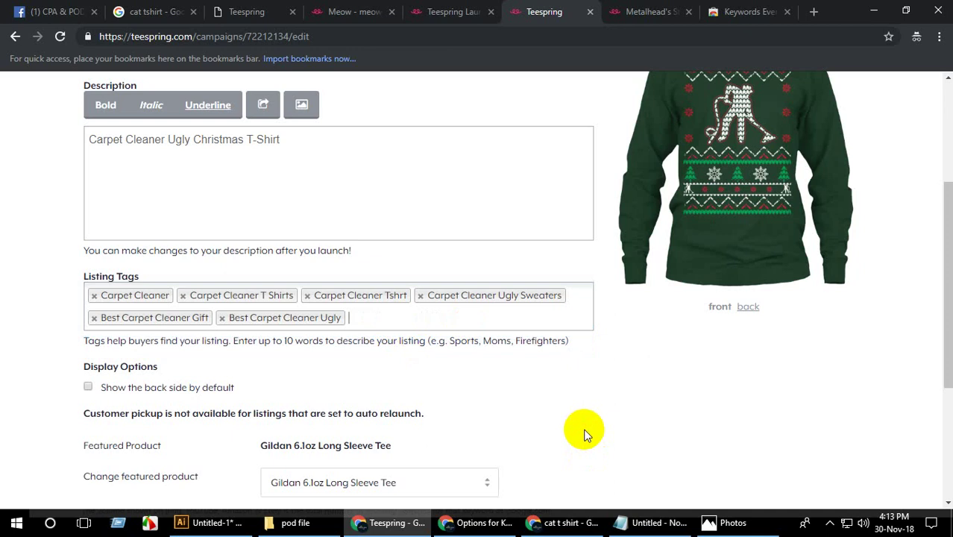
pyautogui.click(474, 319)
# Try Hanes Tagless Tee as the featured product, then revert to Gildan 6.1oz Long Sleeve Tee.
pyautogui.scroll(-3, 562, 425)
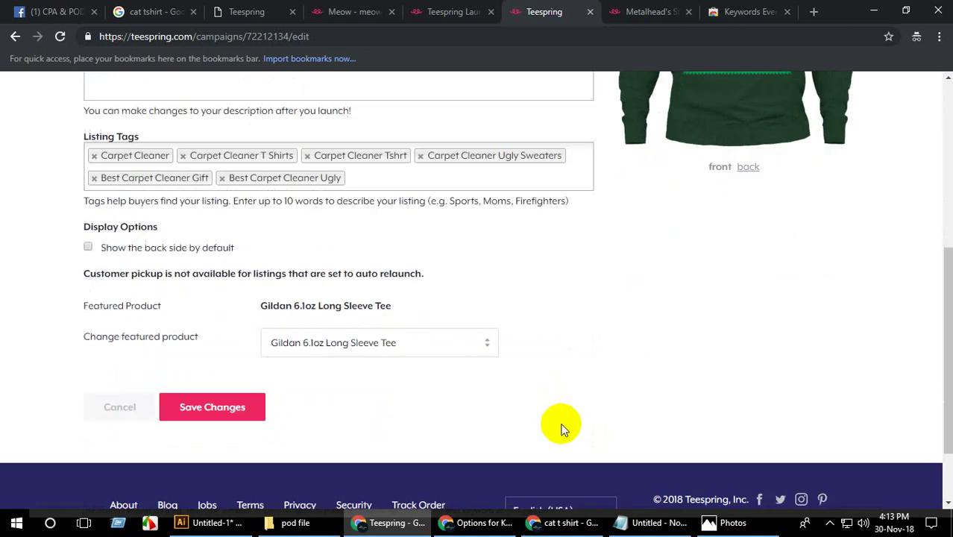
pyautogui.click(381, 344)
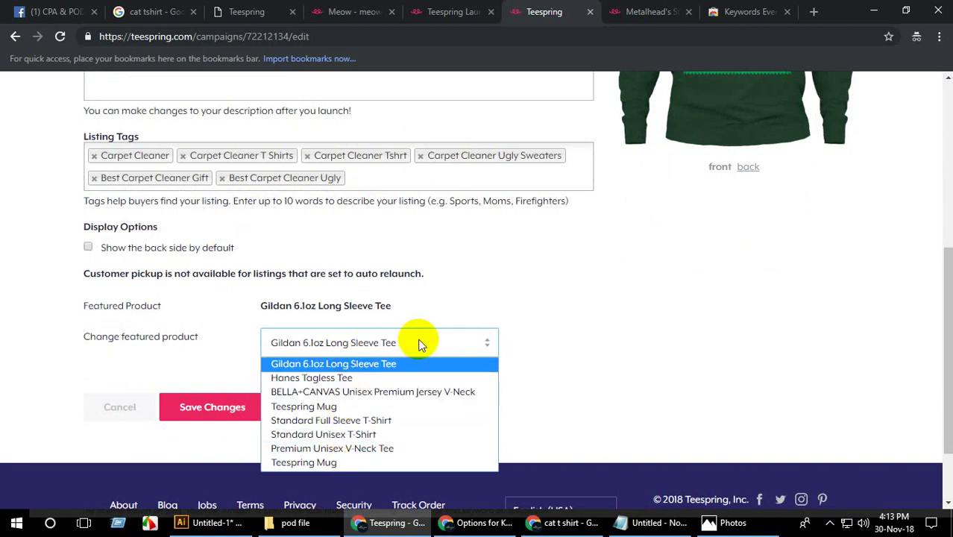
pyautogui.click(587, 362)
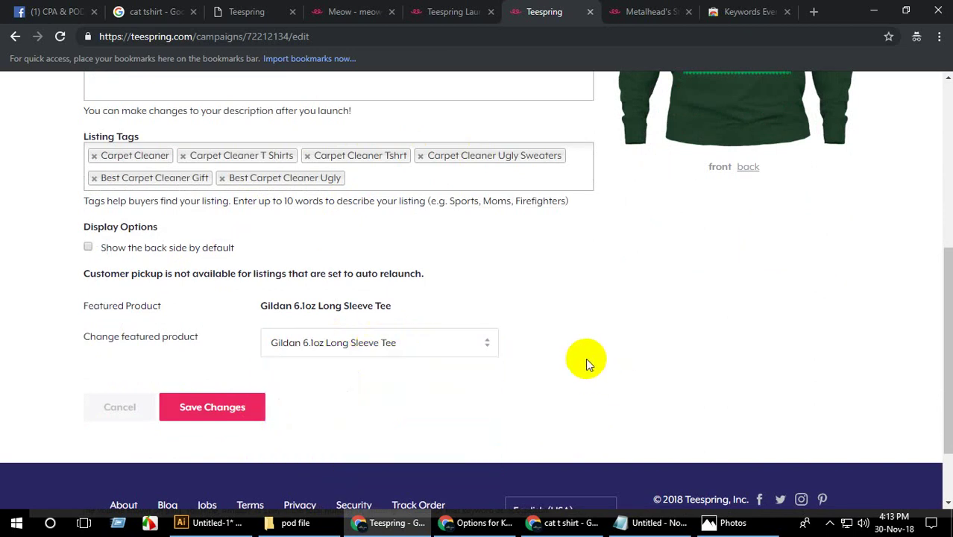
pyautogui.scroll(-1, 587, 360)
pyautogui.scroll(5, 664, 350)
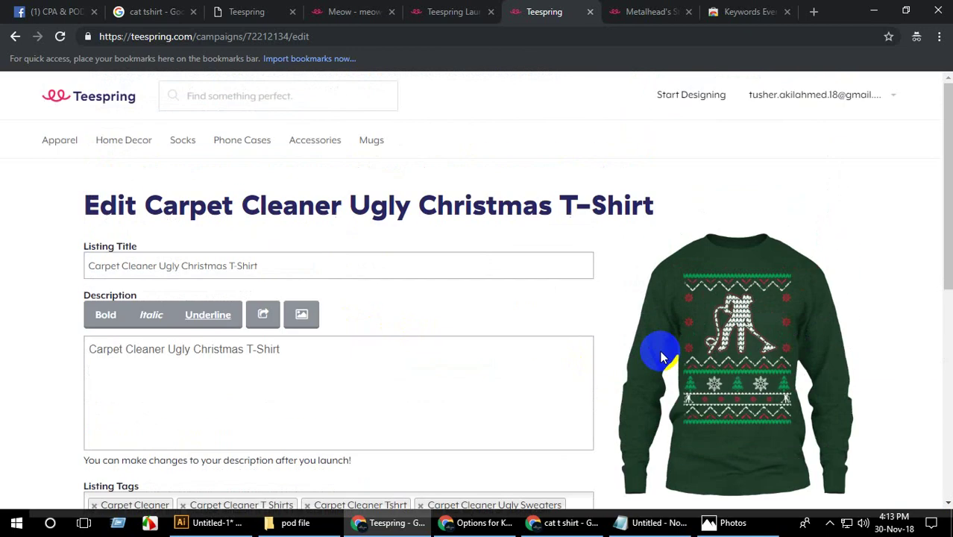
pyautogui.scroll(-5, 659, 349)
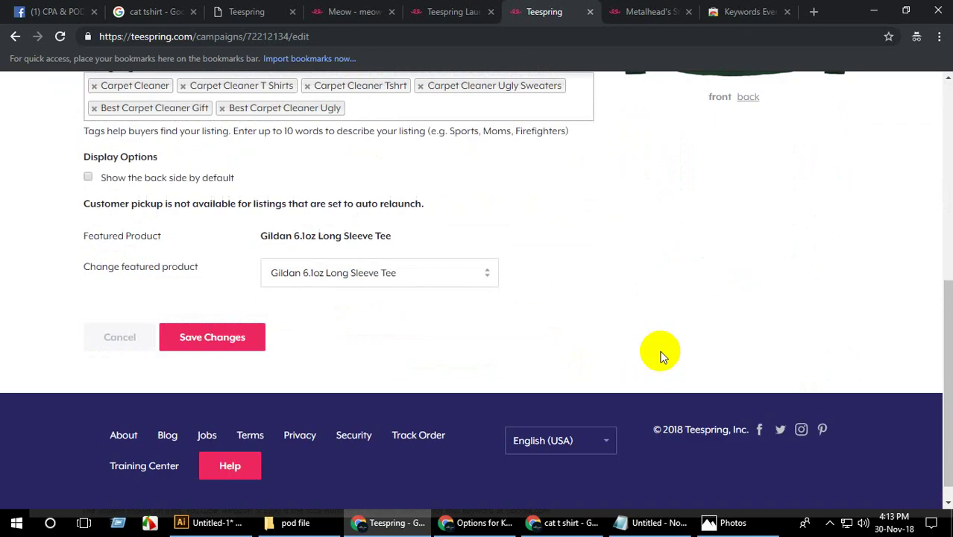
pyautogui.click(364, 278)
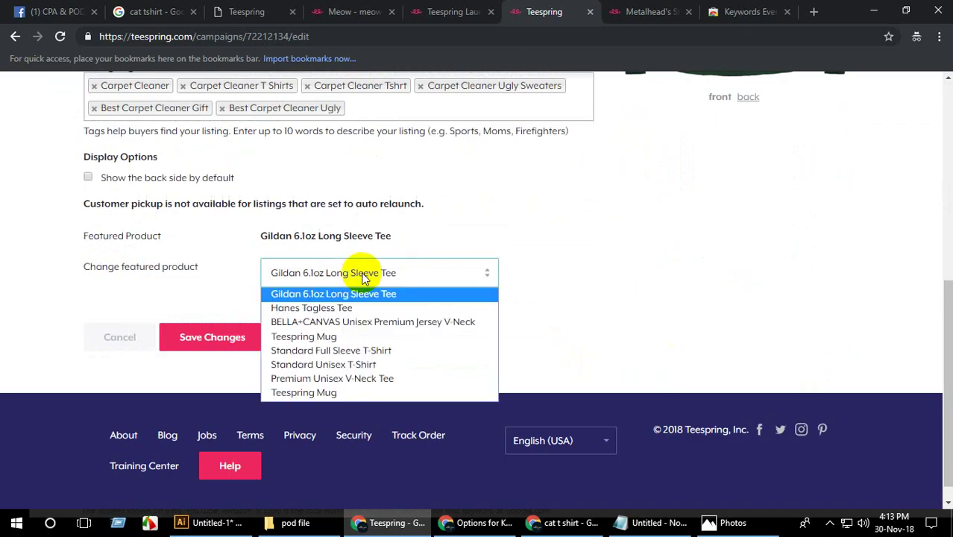
pyautogui.click(328, 308)
pyautogui.scroll(5, 797, 355)
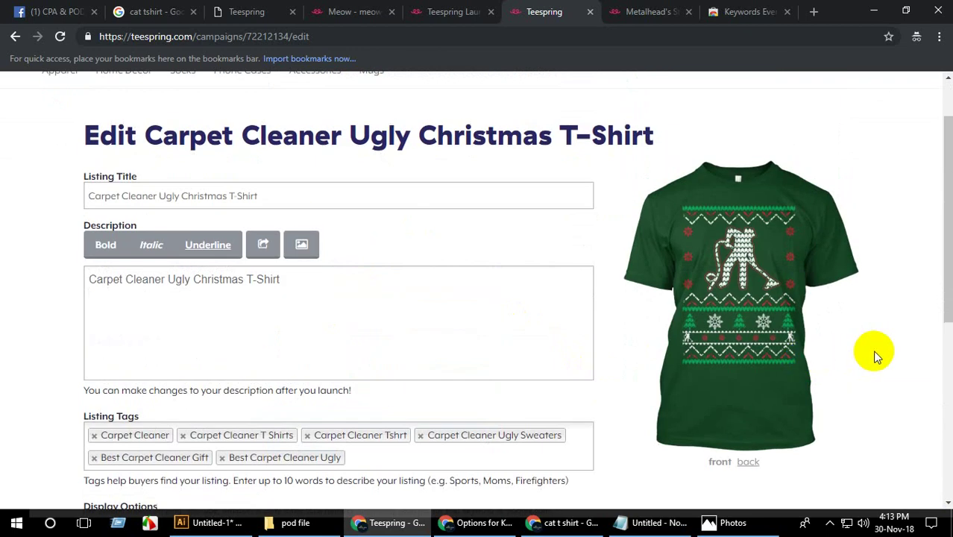
pyautogui.scroll(-5, 876, 355)
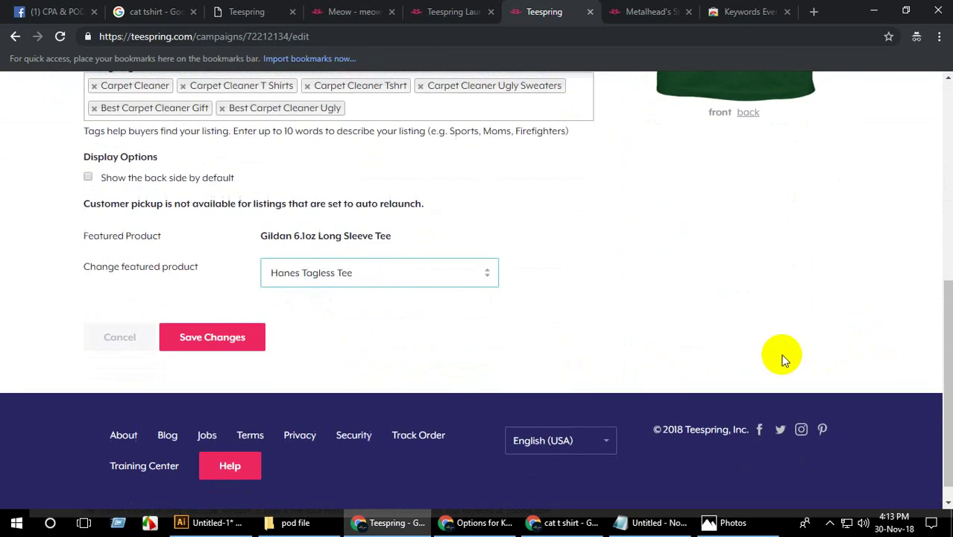
pyautogui.click(380, 274)
pyautogui.click(361, 293)
# Preview Hanes Tagless Tee once more, restore Gildan 6.1oz Long Sleeve Tee, and save the changes.
pyautogui.scroll(5, 868, 277)
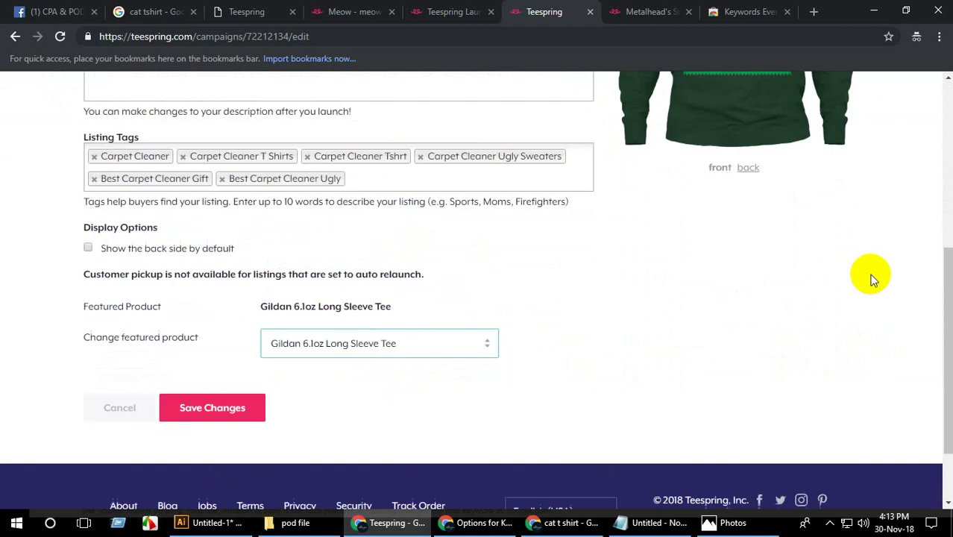
pyautogui.scroll(-4, 874, 280)
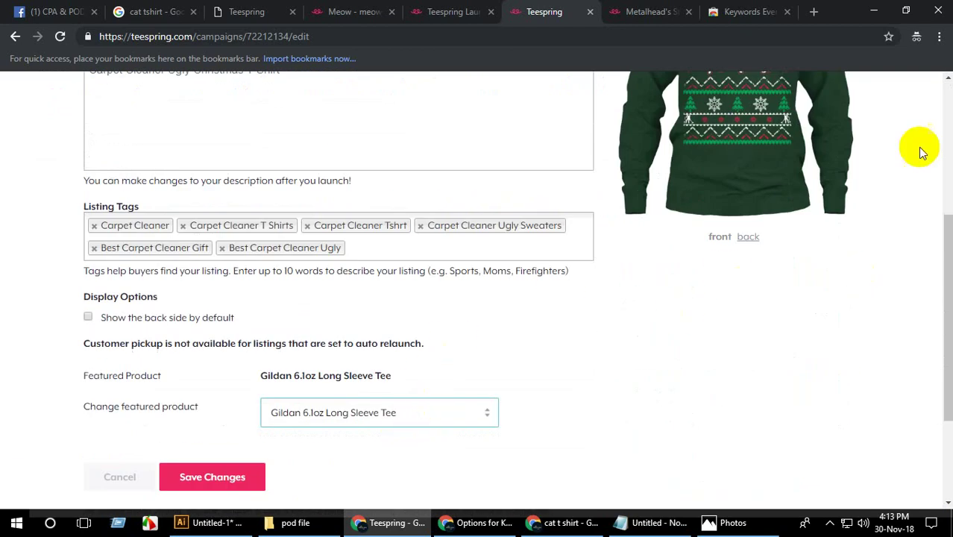
pyautogui.click(388, 419)
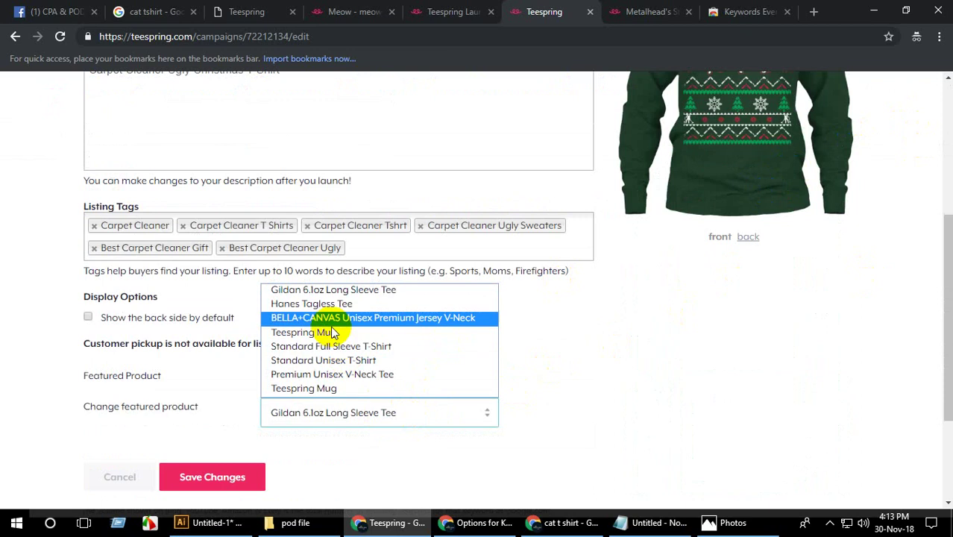
pyautogui.click(319, 302)
pyautogui.scroll(3, 750, 313)
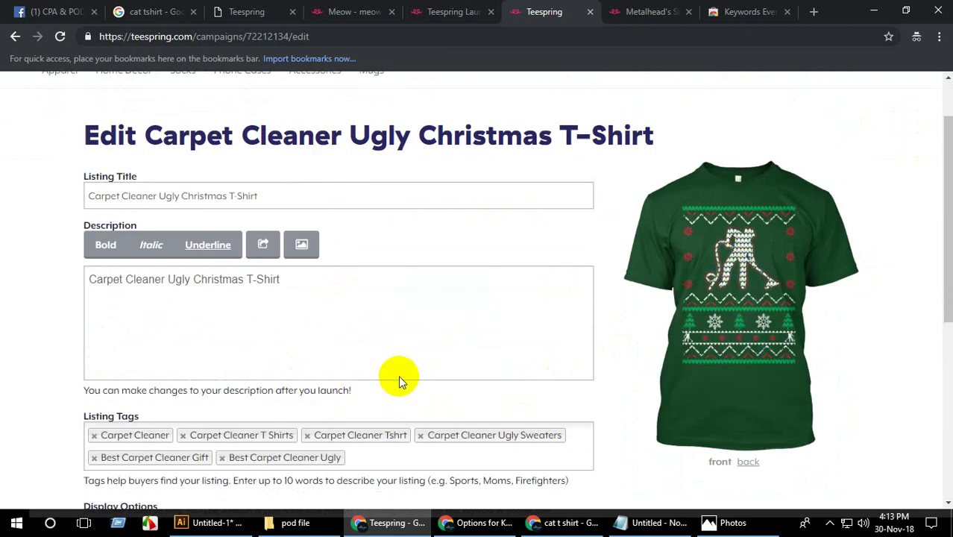
pyautogui.scroll(-4, 398, 375)
pyautogui.click(414, 342)
pyautogui.click(365, 365)
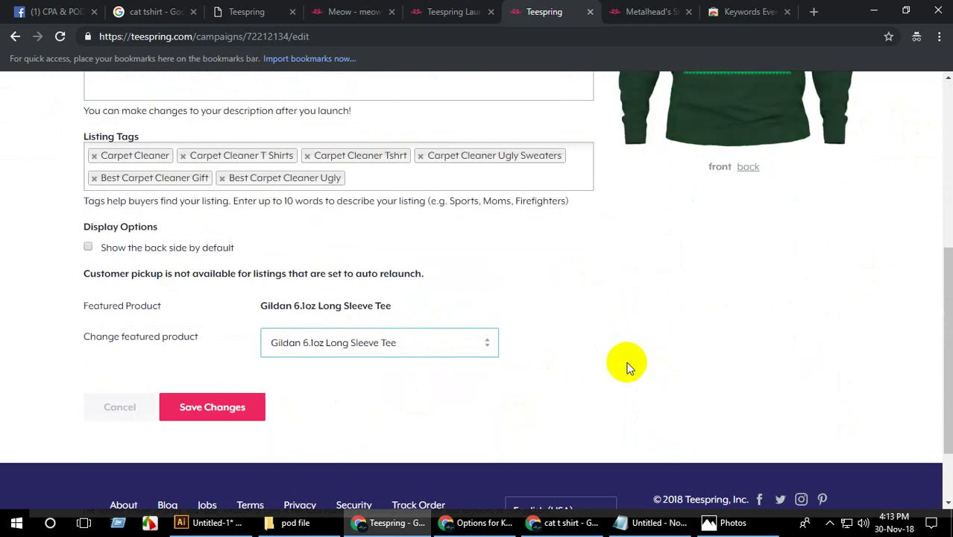
pyautogui.scroll(3, 653, 359)
pyautogui.scroll(-2, 654, 357)
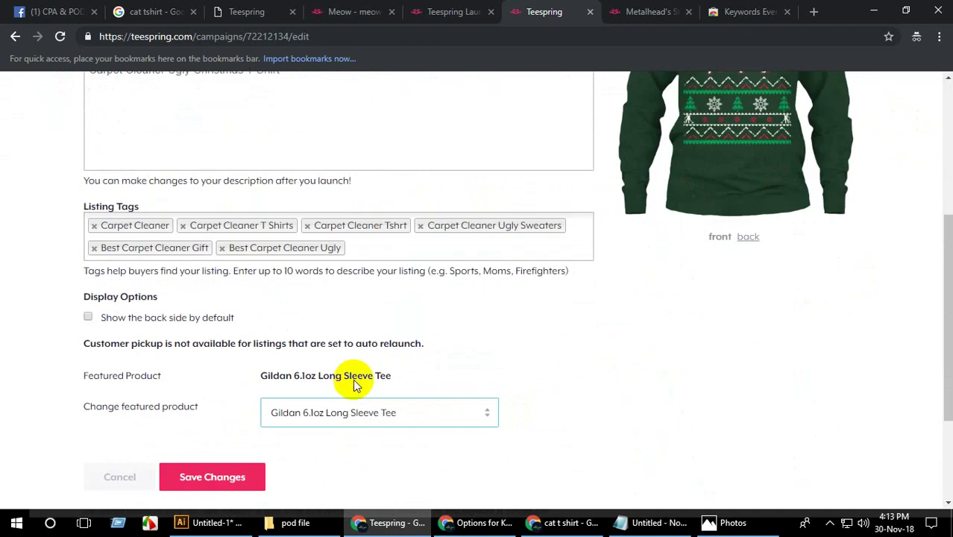
pyautogui.click(229, 470)
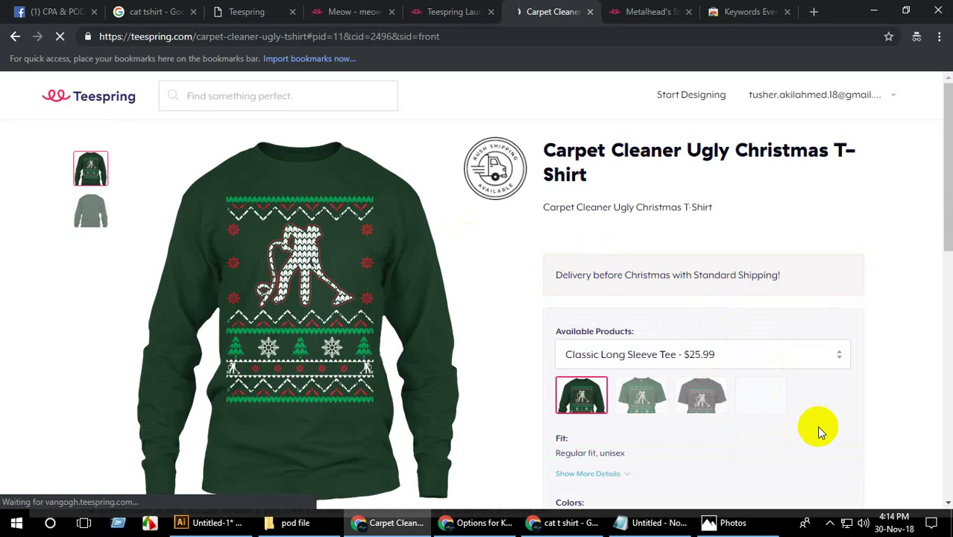
# Expand the product details and select the size chart measurements.
pyautogui.scroll(-2, 775, 468)
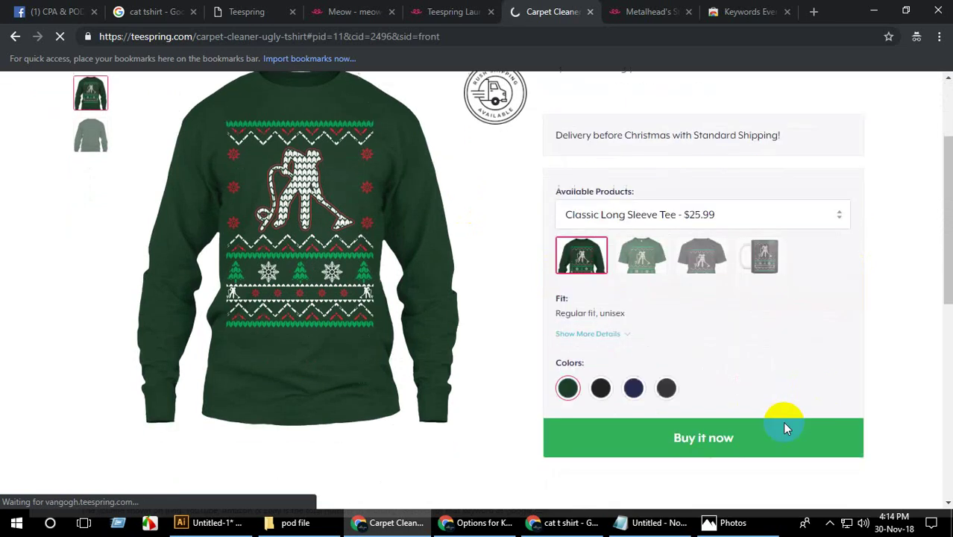
pyautogui.click(628, 333)
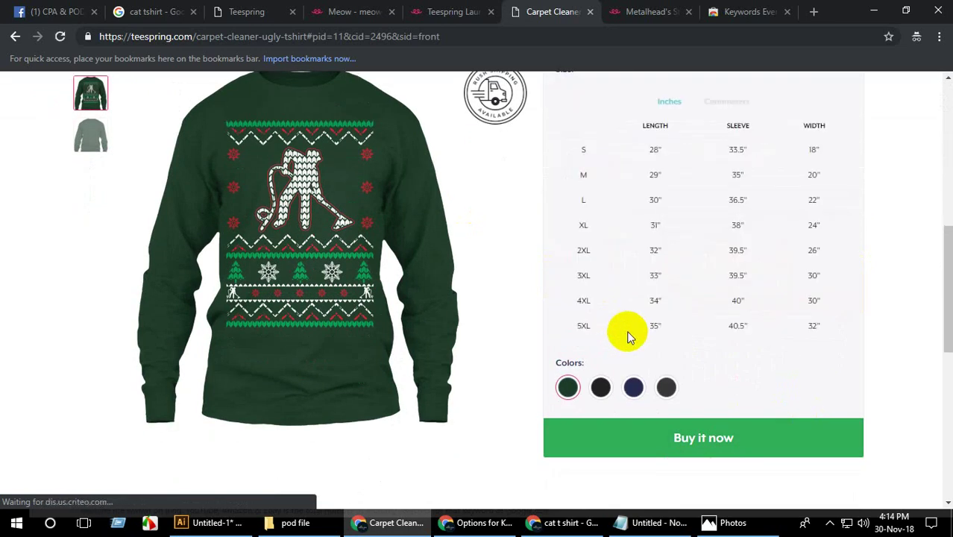
pyautogui.scroll(2, 931, 287)
pyautogui.scroll(-1, 600, 391)
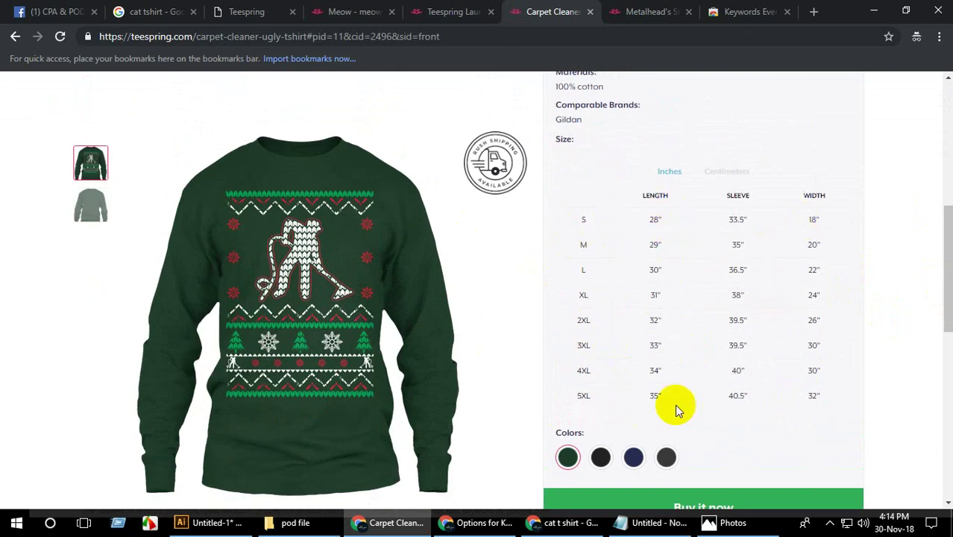
pyautogui.moveTo(657, 221); pyautogui.dragTo(780, 235)
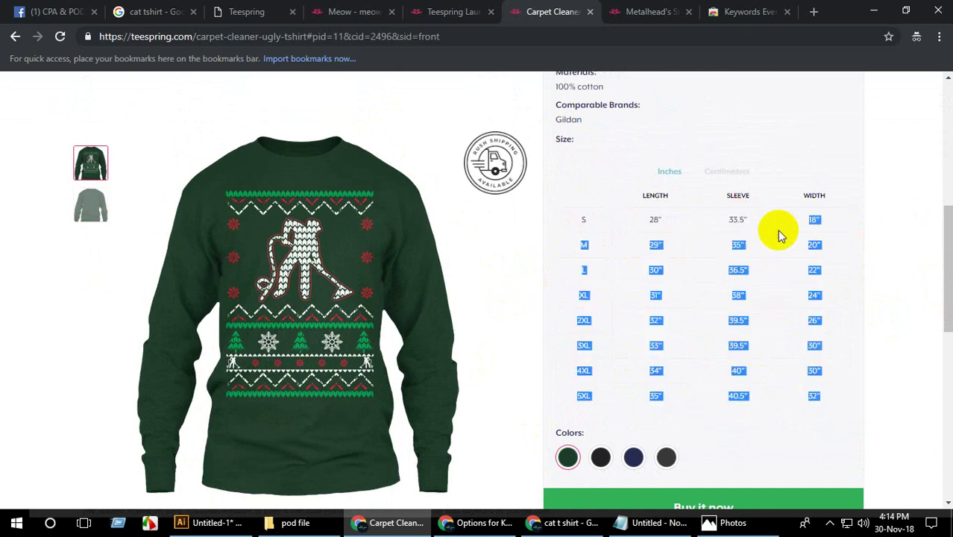
pyautogui.click(915, 227)
# Magnify the shirt image to inspect the Carpet Cleaner design close up.
pyautogui.scroll(2, 827, 316)
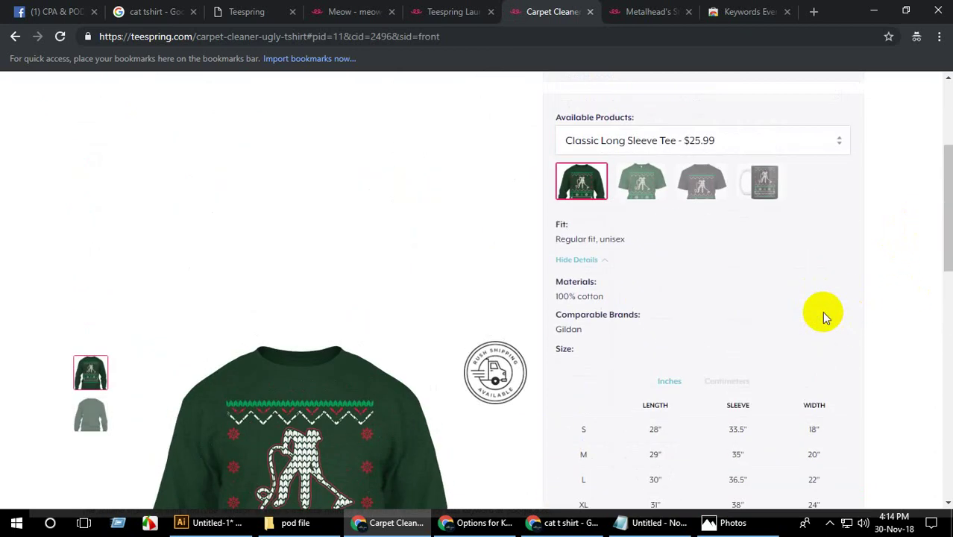
pyautogui.scroll(-5, 823, 317)
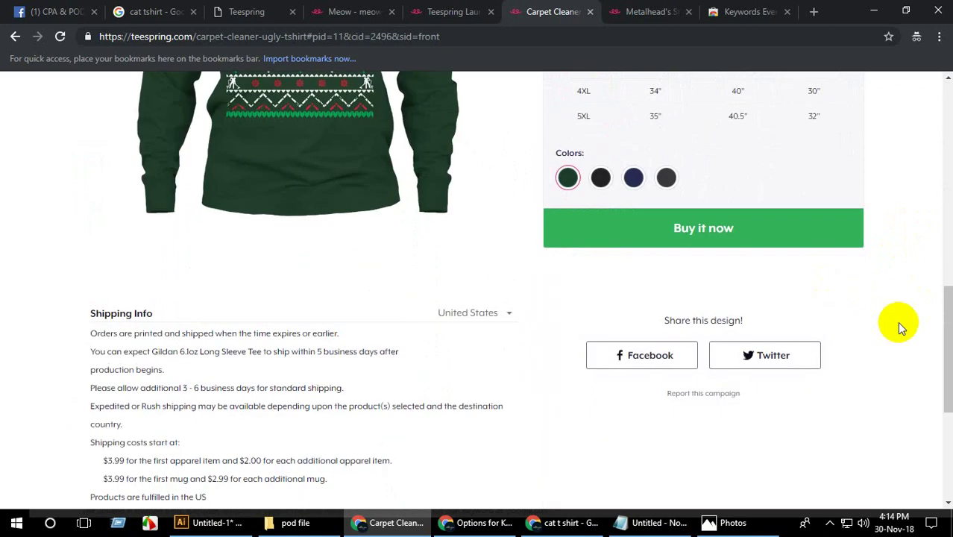
pyautogui.scroll(9, 906, 324)
pyautogui.moveTo(906, 321); pyautogui.dragTo(220, 240)
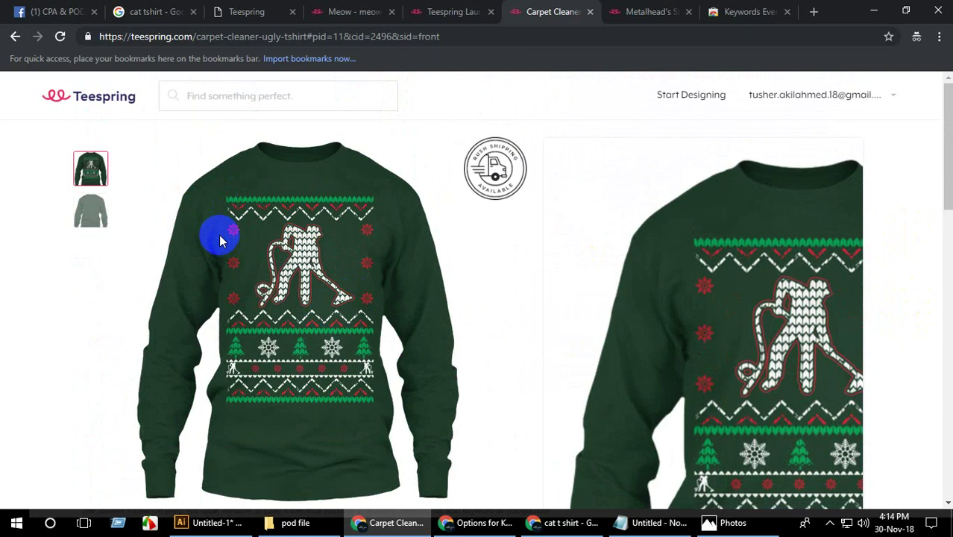
pyautogui.moveTo(219, 240); pyautogui.dragTo(219, 240)
# Open Listings and the gear settings of the Carpet Cleaner Ugly Christmas T-Shirt row.
pyautogui.moveTo(868, 100)
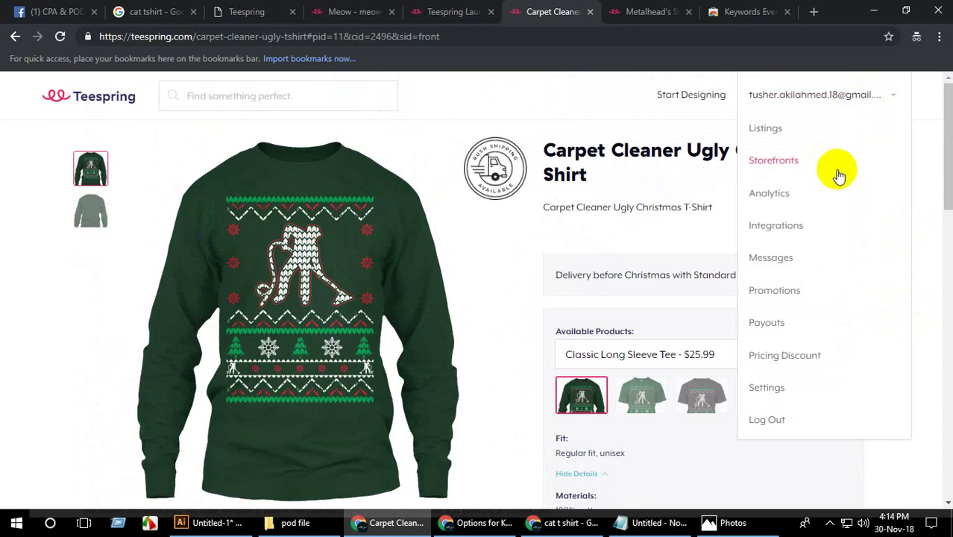
pyautogui.click(775, 129)
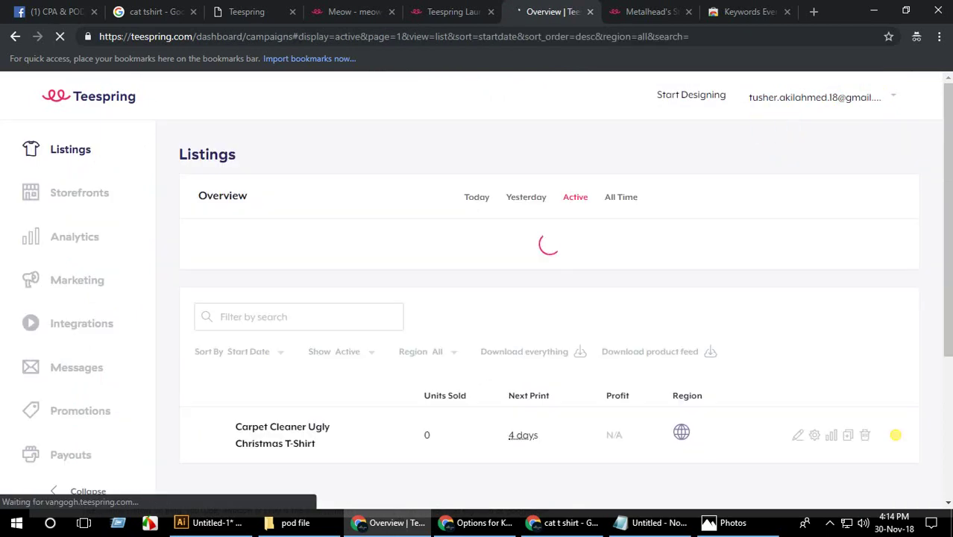
pyautogui.scroll(-3, 872, 272)
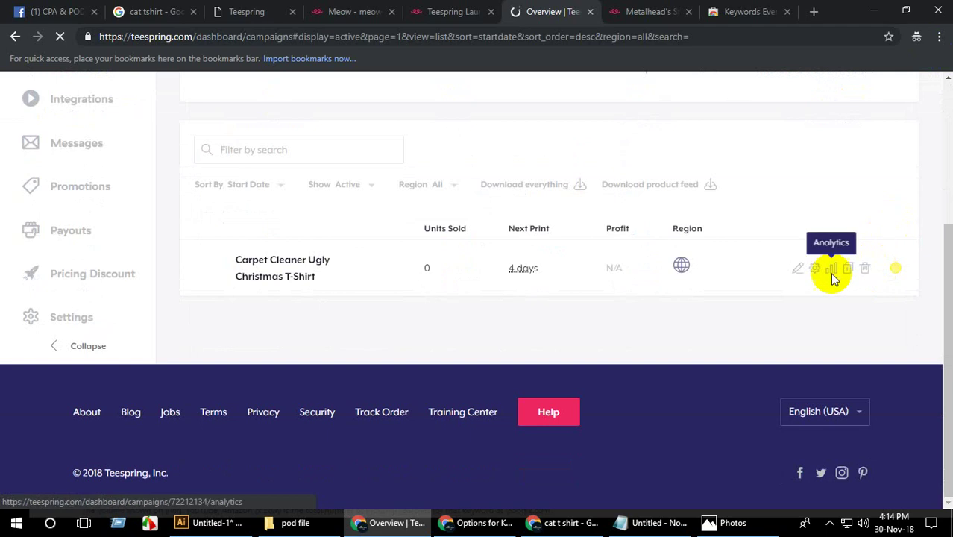
pyautogui.click(816, 270)
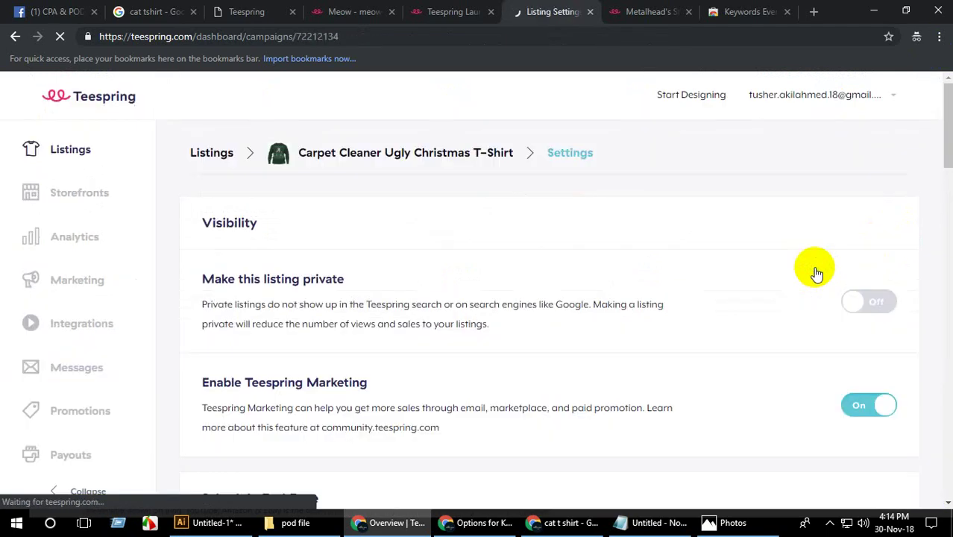
# Scroll through the listing's settings page to locate the Tracking section.
pyautogui.scroll(-15, 685, 335)
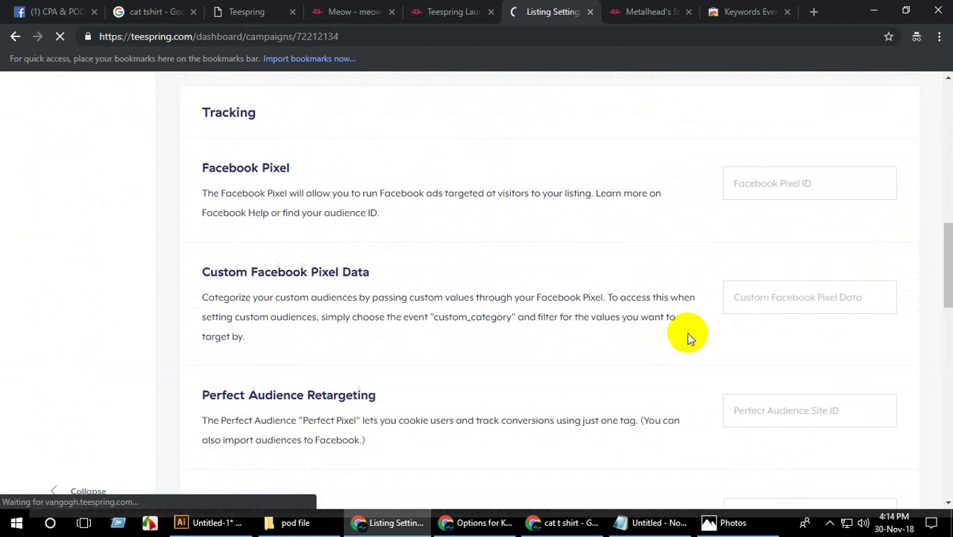
pyautogui.scroll(-5, 685, 334)
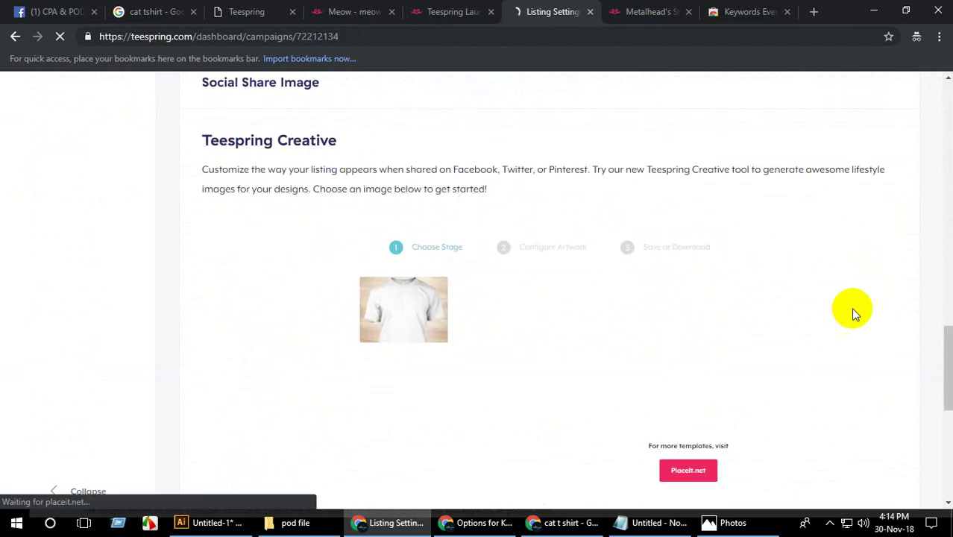
pyautogui.scroll(-5, 853, 346)
pyautogui.scroll(10, 853, 346)
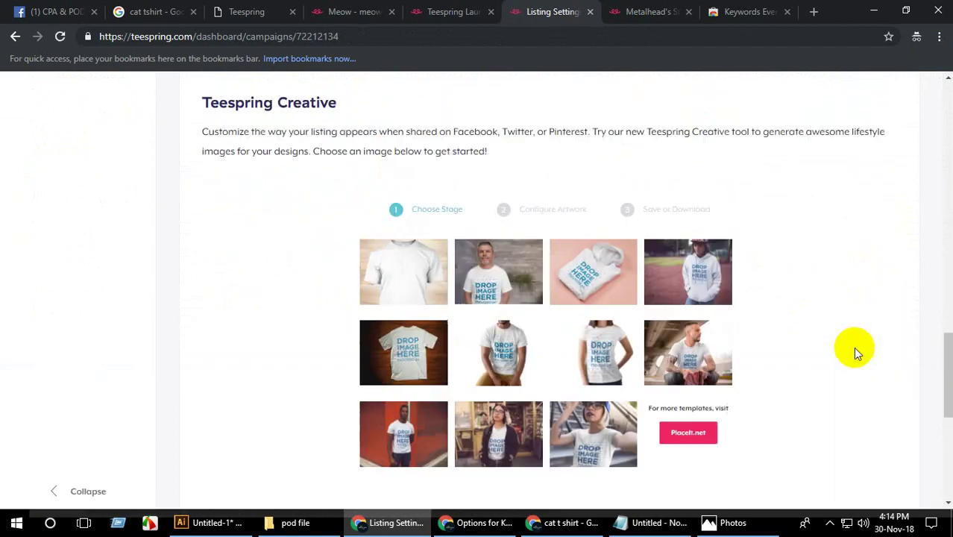
pyautogui.scroll(6, 855, 352)
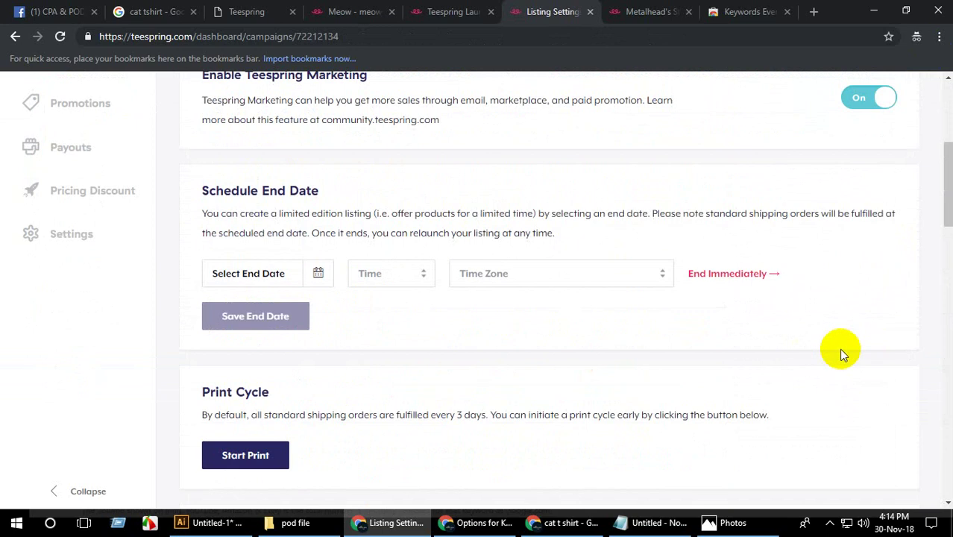
pyautogui.scroll(3, 839, 348)
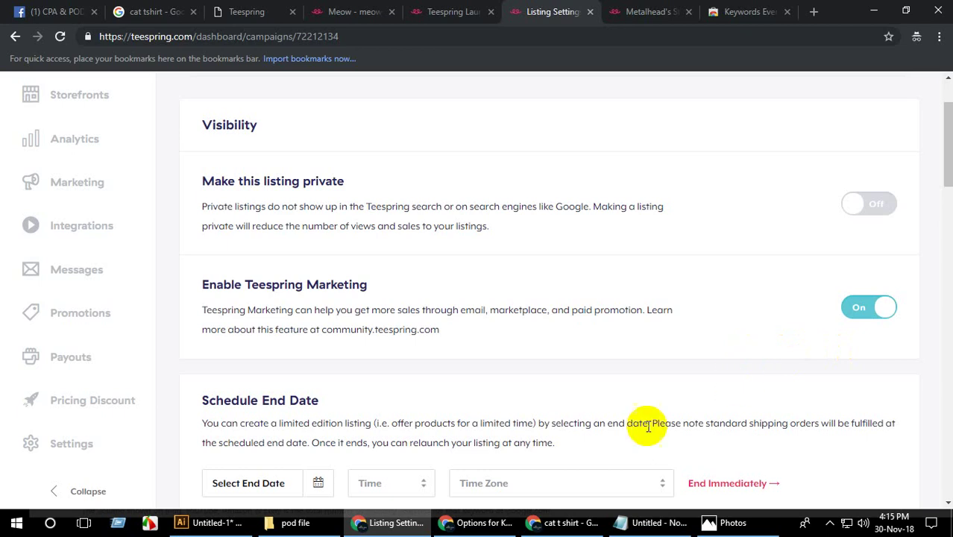
pyautogui.scroll(-3, 653, 398)
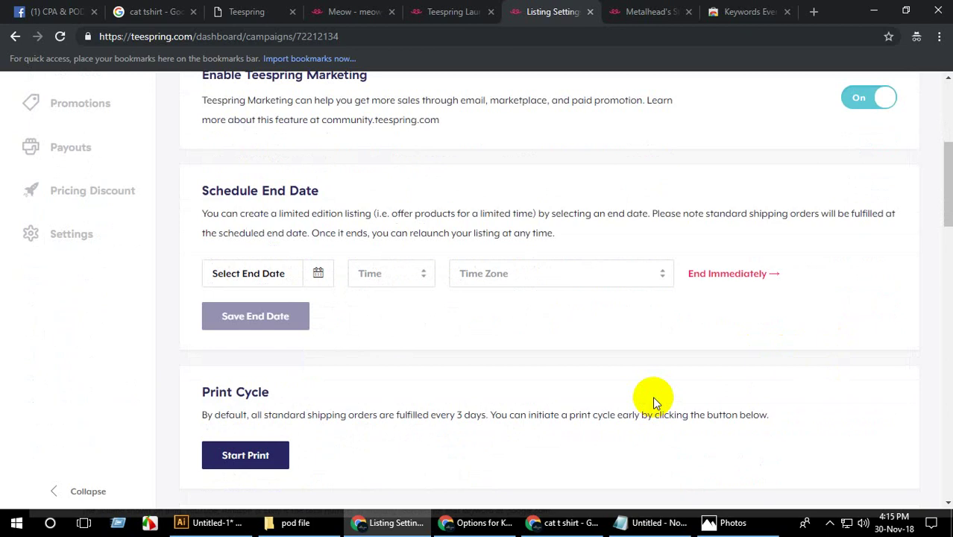
pyautogui.scroll(-3, 653, 403)
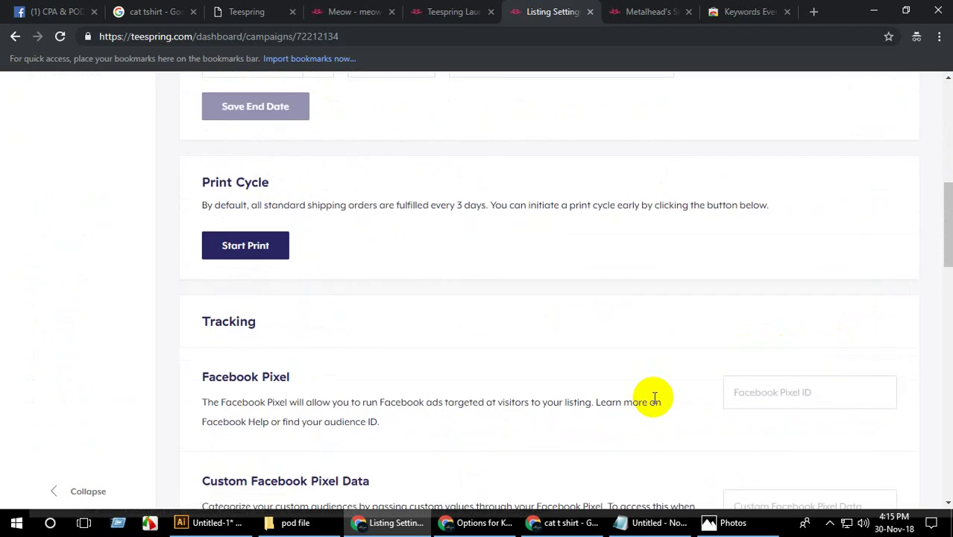
pyautogui.scroll(-8, 654, 398)
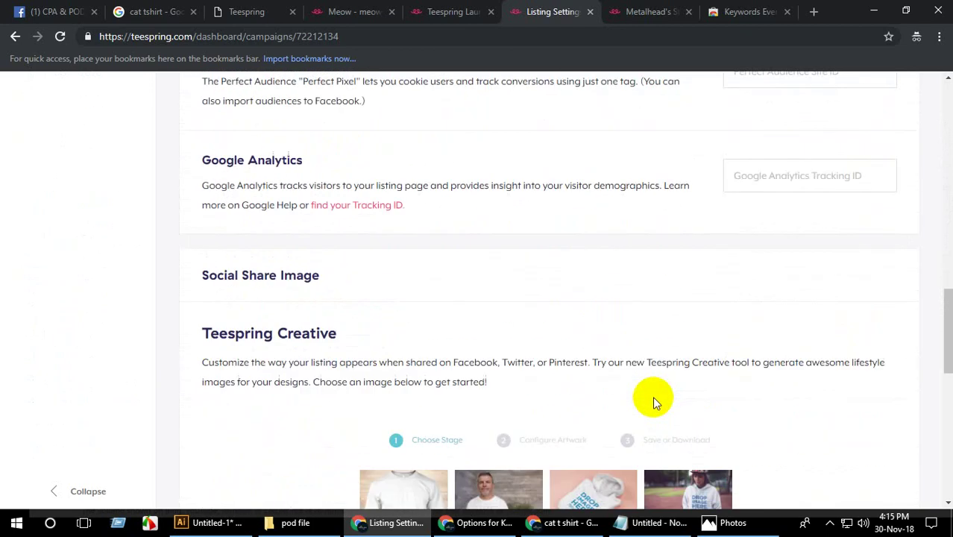
pyautogui.scroll(3, 652, 402)
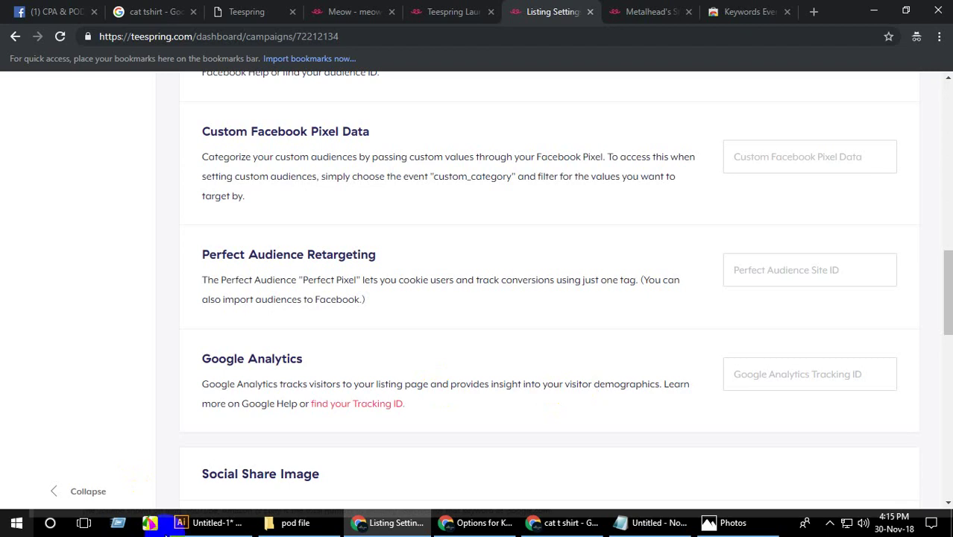
pyautogui.scroll(2, 287, 141)
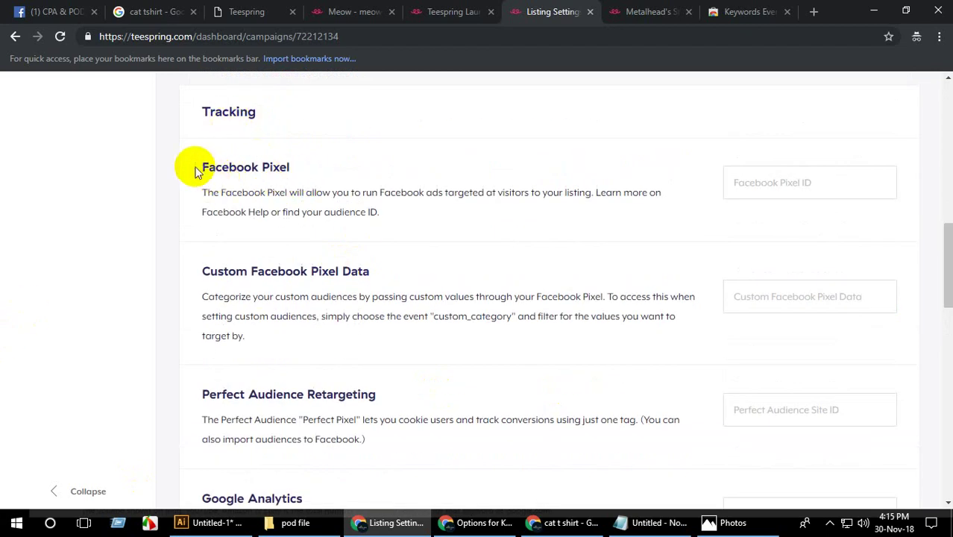
# Review the Facebook Pixel heading and description, leaving the Facebook Pixel ID field empty.
pyautogui.moveTo(210, 167); pyautogui.dragTo(345, 174)
pyautogui.moveTo(205, 273); pyautogui.dragTo(436, 277)
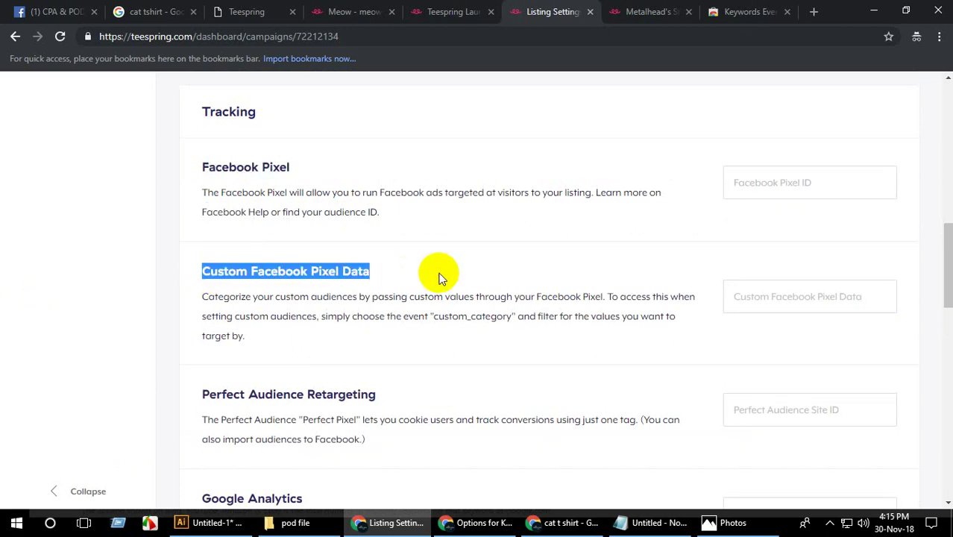
pyautogui.scroll(-2, 441, 354)
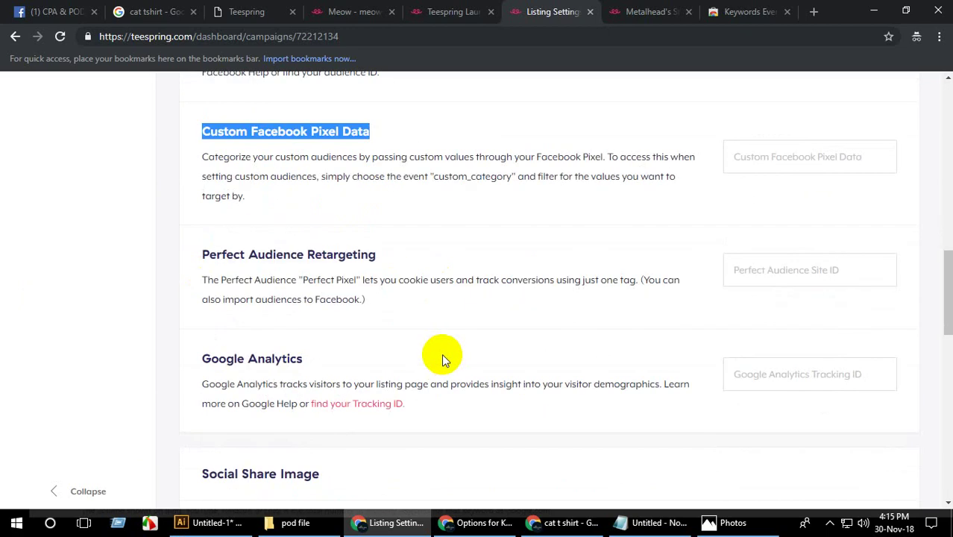
pyautogui.scroll(3, 442, 358)
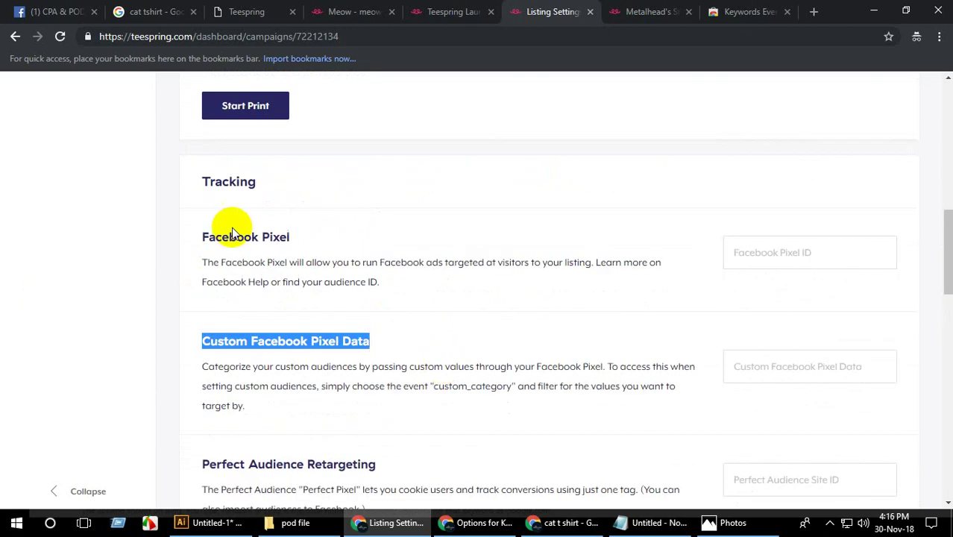
pyautogui.moveTo(382, 282); pyautogui.dragTo(301, 240)
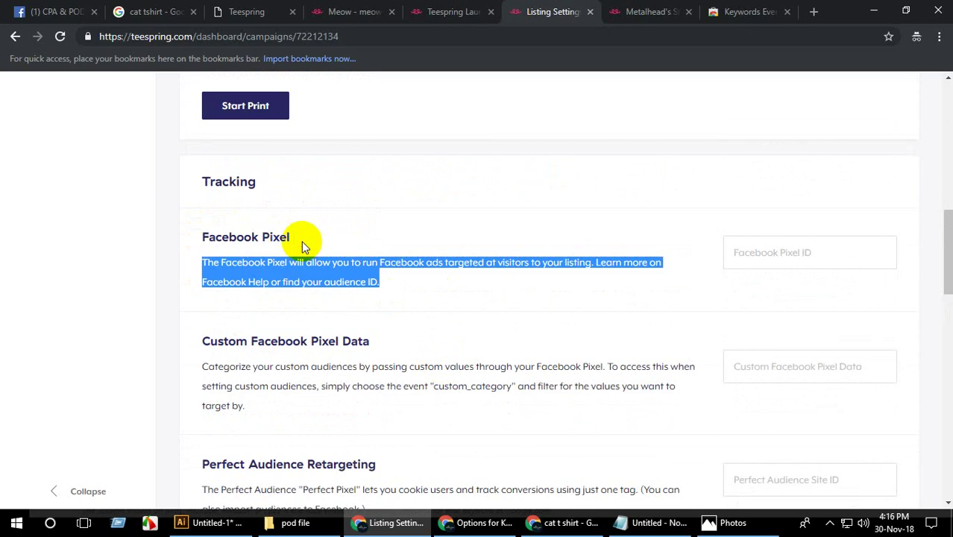
pyautogui.doubleClick(246, 235)
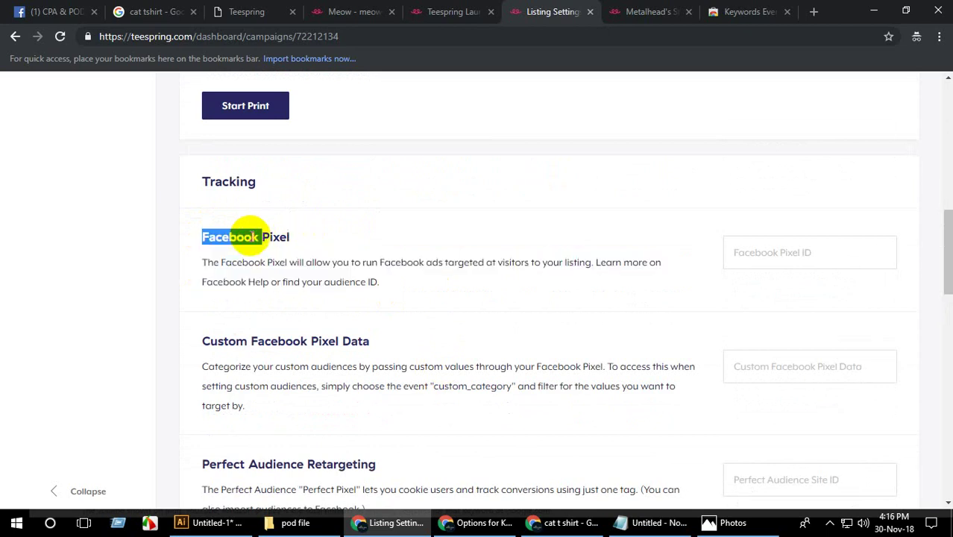
pyautogui.click(823, 255)
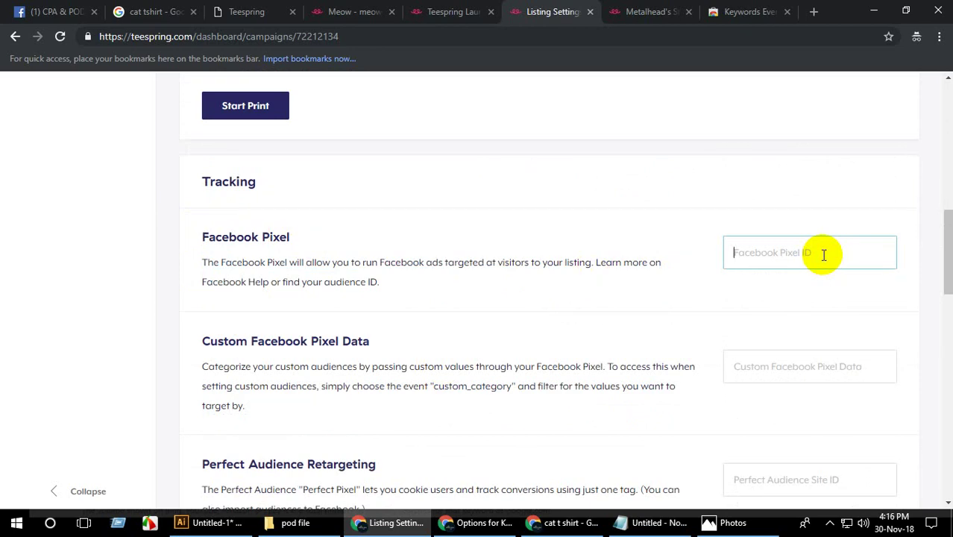
pyautogui.click(281, 239)
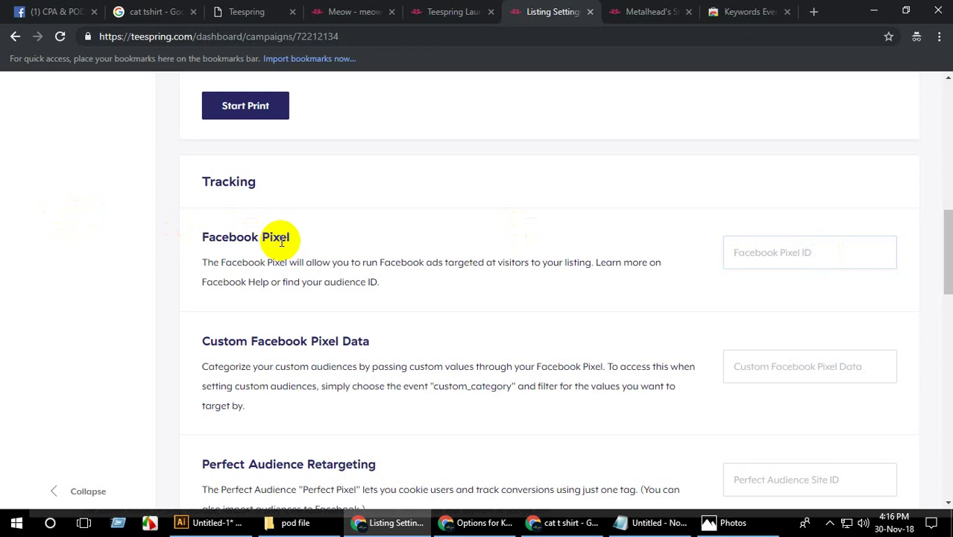
# Move down to Google Analytics and place the cursor in its empty Tracking ID field.
pyautogui.scroll(-3, 308, 328)
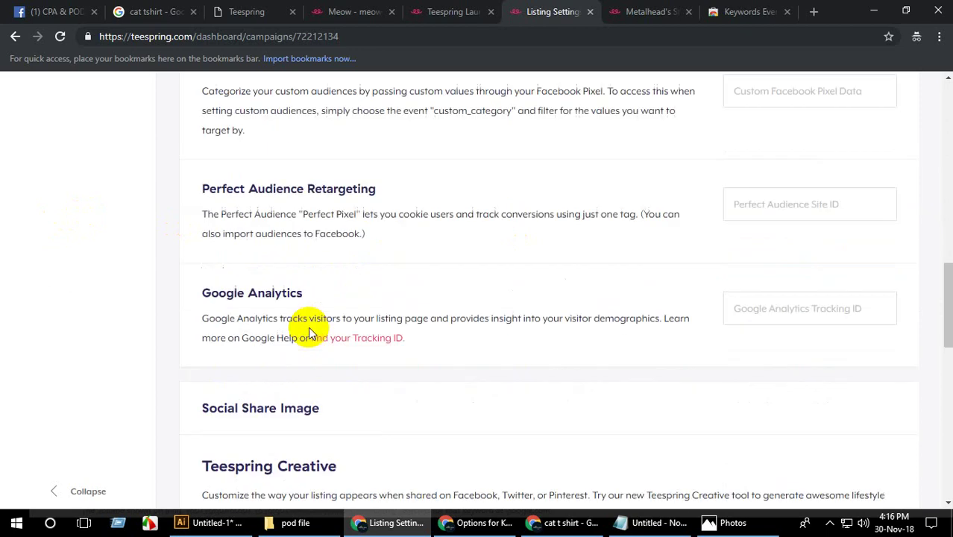
pyautogui.scroll(-2, 457, 314)
pyautogui.moveTo(274, 149); pyautogui.dragTo(319, 144)
pyautogui.click(320, 147)
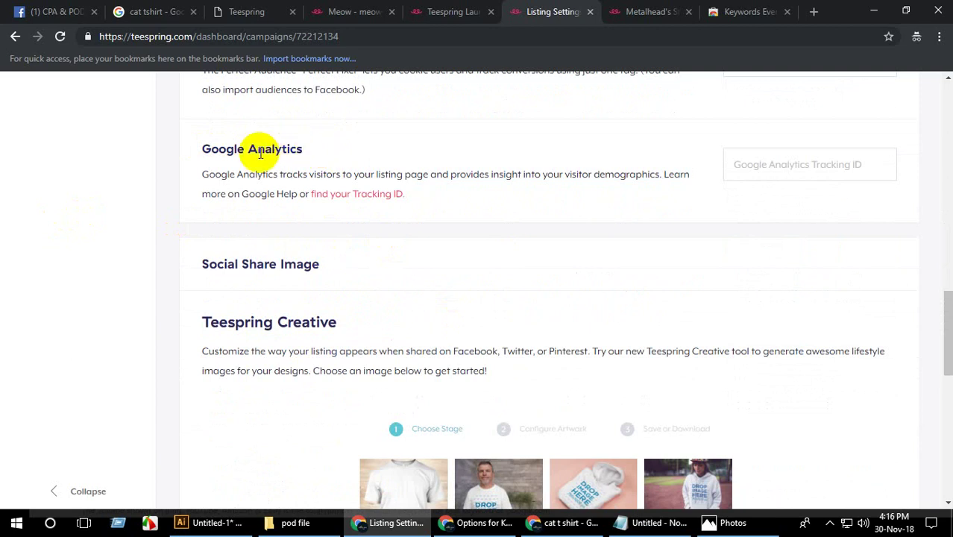
pyautogui.moveTo(211, 148); pyautogui.dragTo(531, 144)
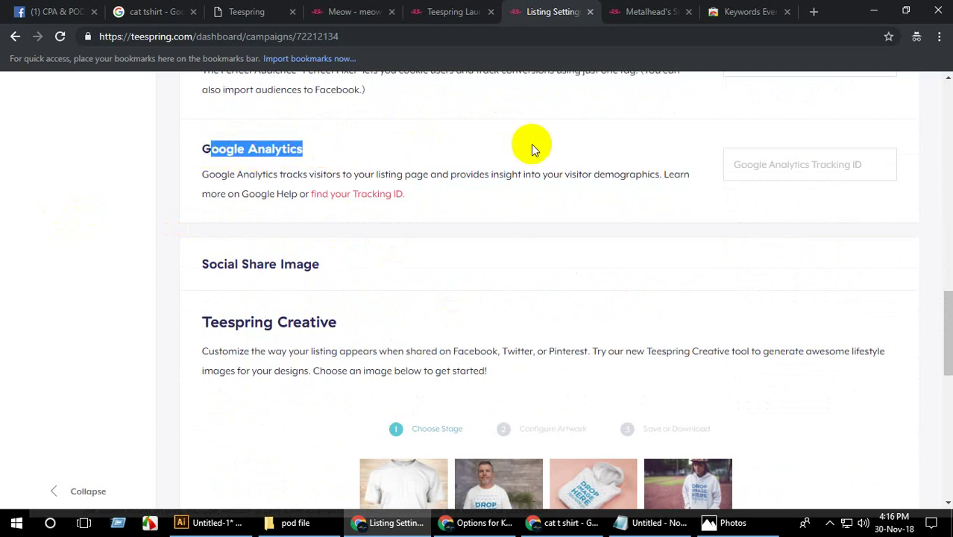
pyautogui.click(827, 166)
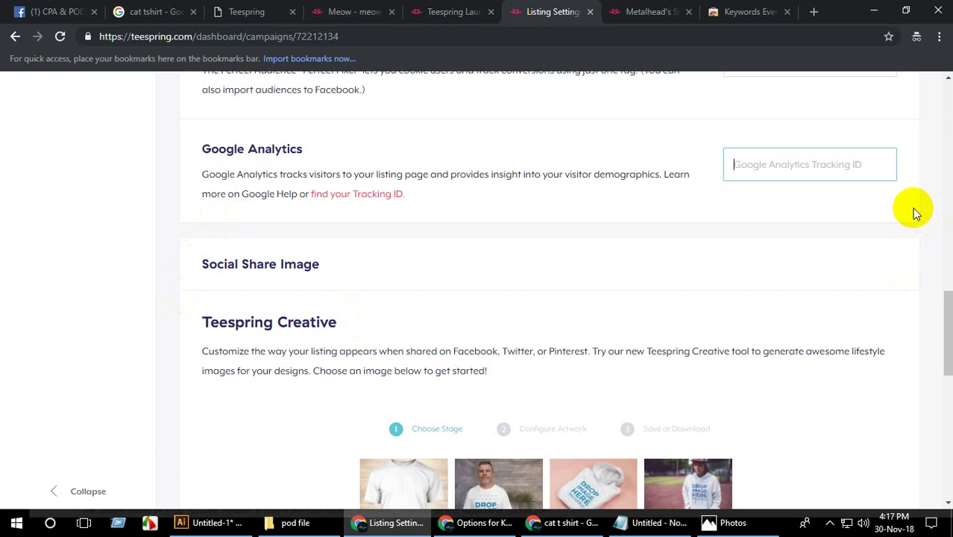
pyautogui.click(795, 165)
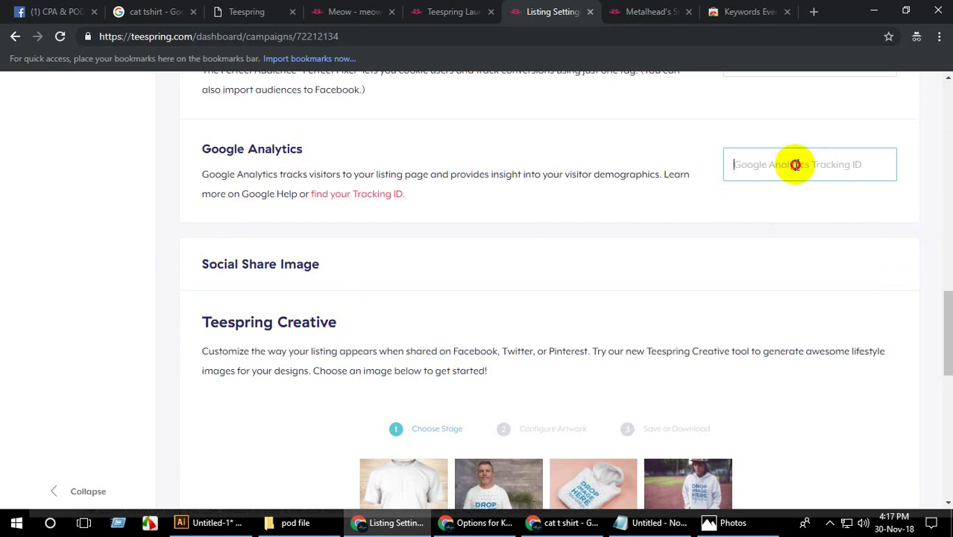
pyautogui.scroll(-6, 825, 304)
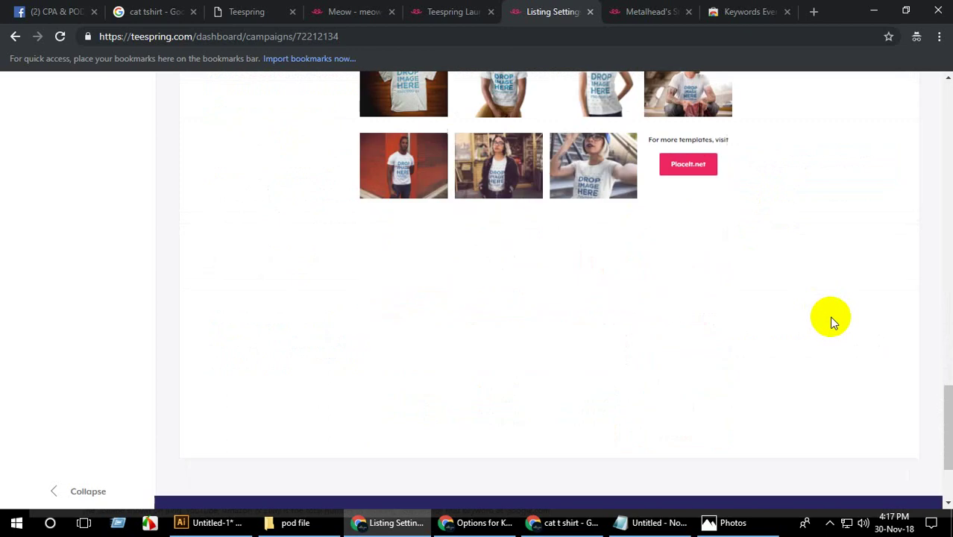
pyautogui.scroll(5, 400, 247)
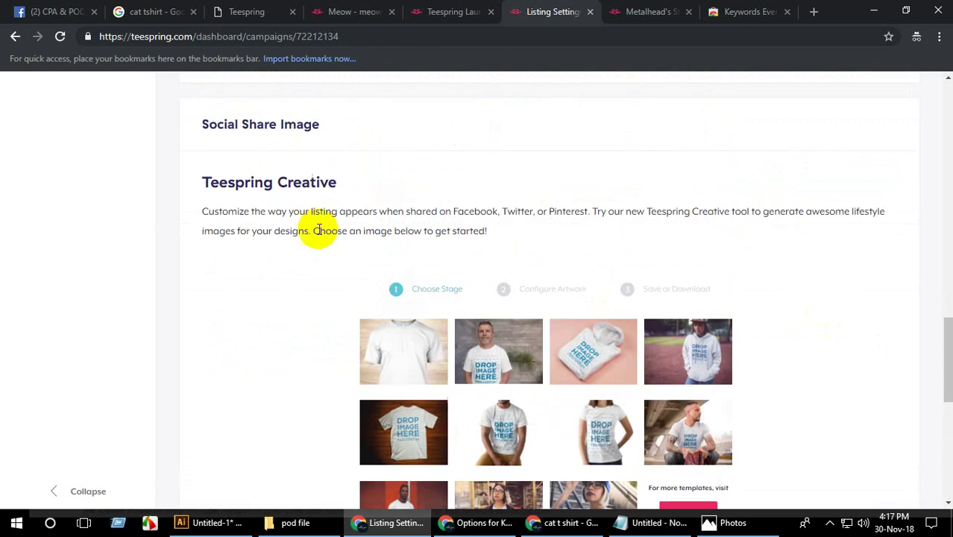
pyautogui.moveTo(196, 184); pyautogui.dragTo(320, 183)
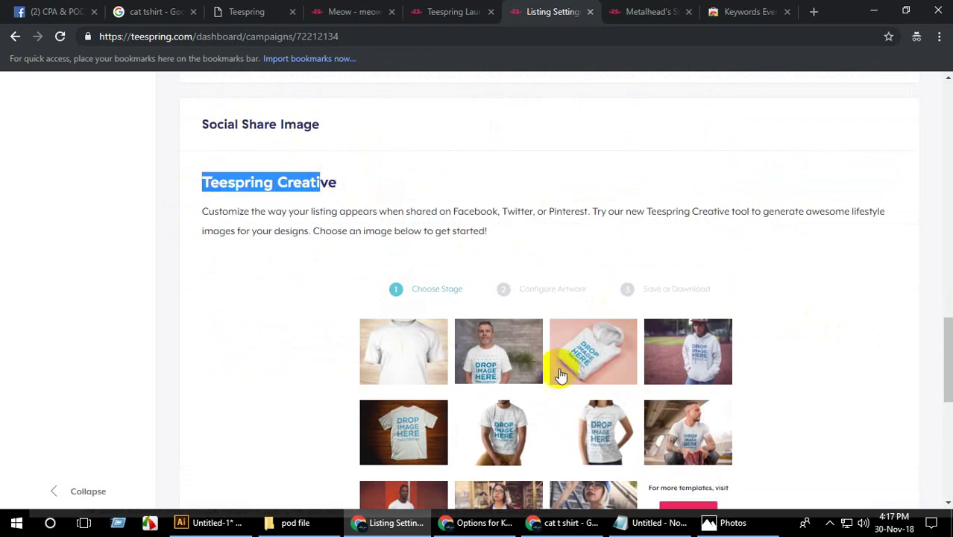
pyautogui.scroll(-1, 842, 325)
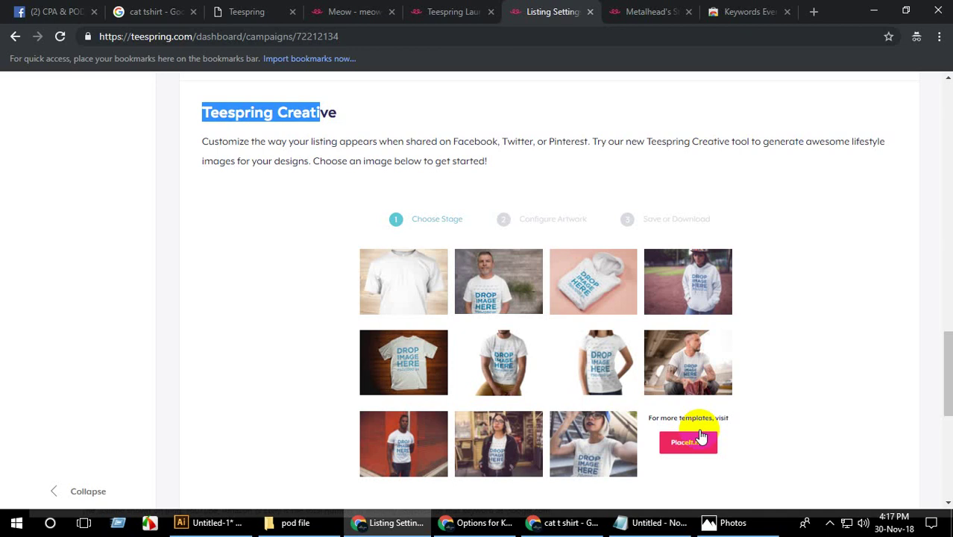
pyautogui.scroll(-3, 680, 421)
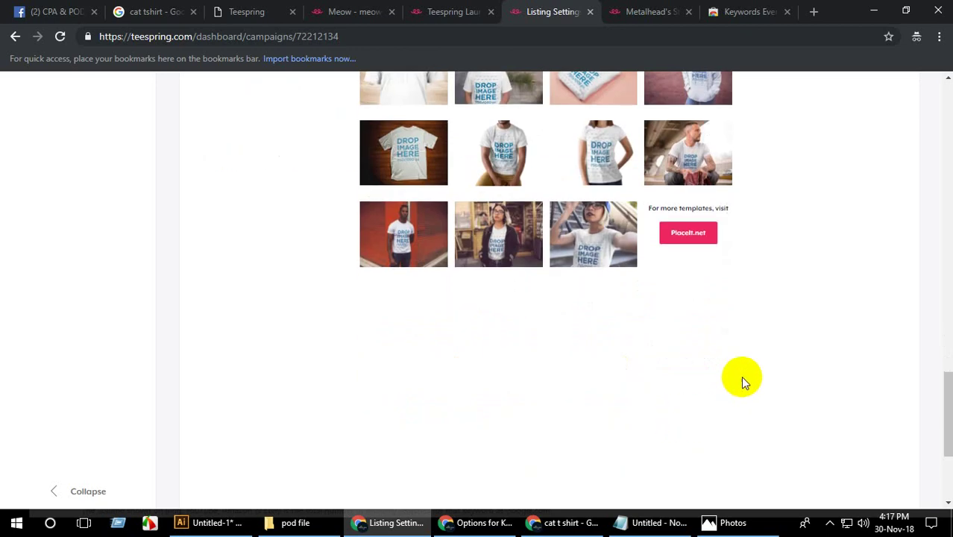
pyautogui.scroll(5, 743, 375)
pyautogui.scroll(-9, 742, 375)
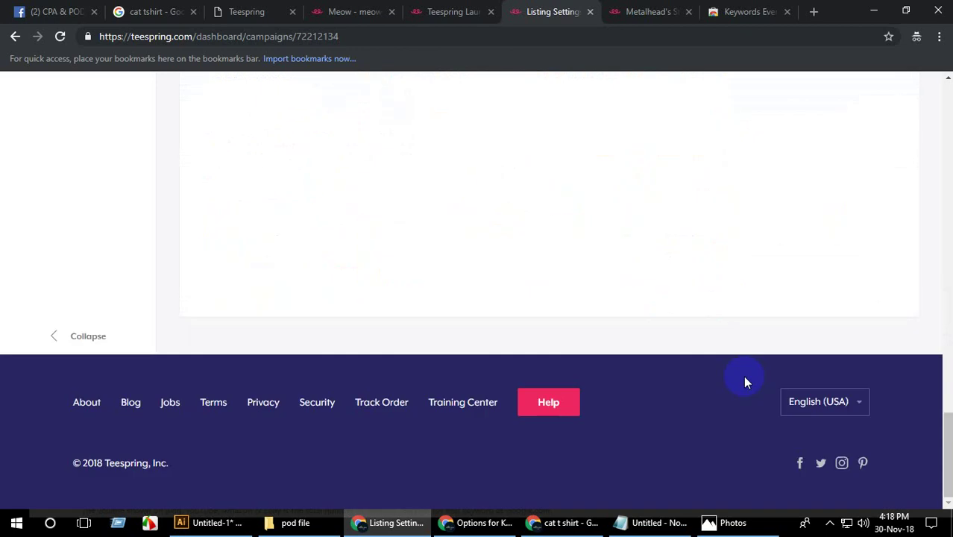
pyautogui.scroll(10, 742, 375)
pyautogui.scroll(-5, 744, 375)
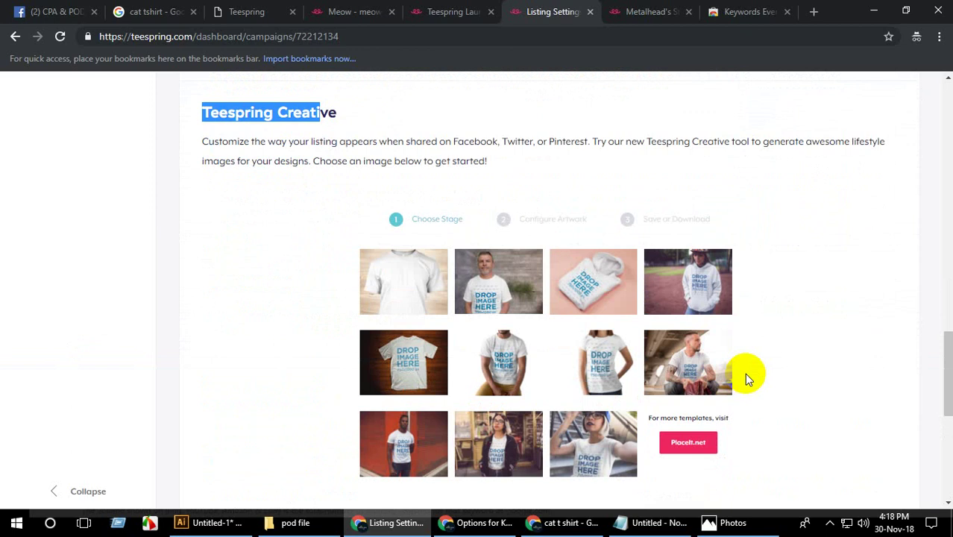
pyautogui.scroll(5, 612, 347)
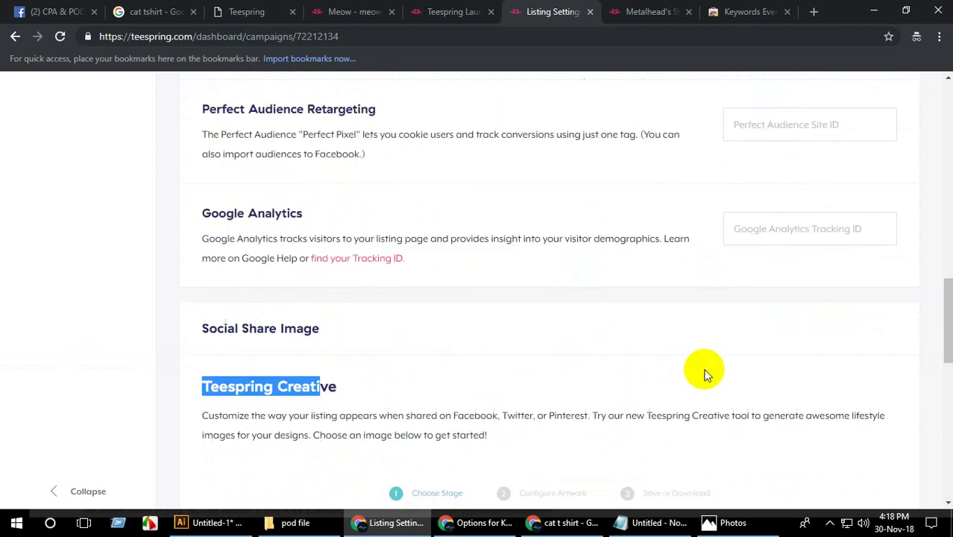
pyautogui.scroll(3, 738, 406)
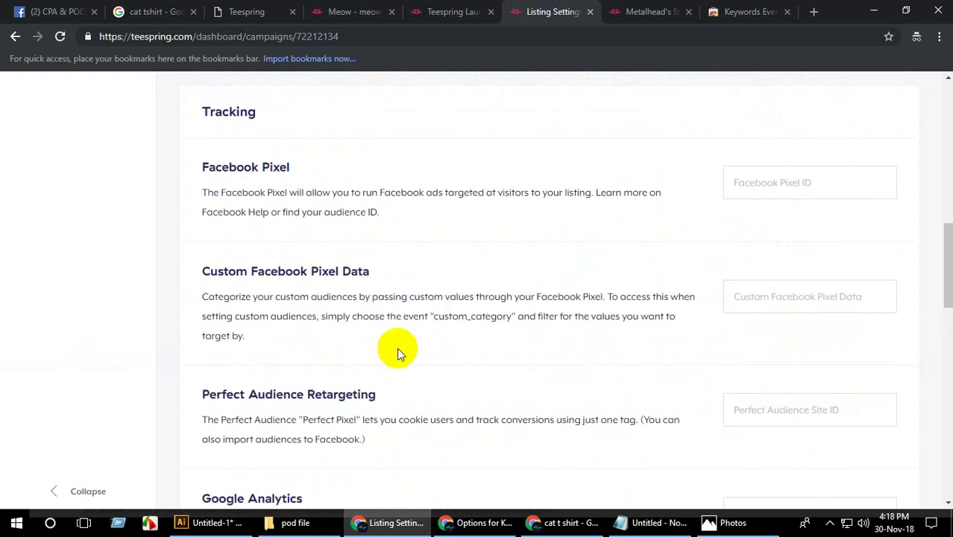
pyautogui.moveTo(206, 167)
pyautogui.mouseDown()
pyautogui.moveTo(282, 266)
pyautogui.moveTo(369, 418)
pyautogui.moveTo(366, 432)
pyautogui.mouseUp()
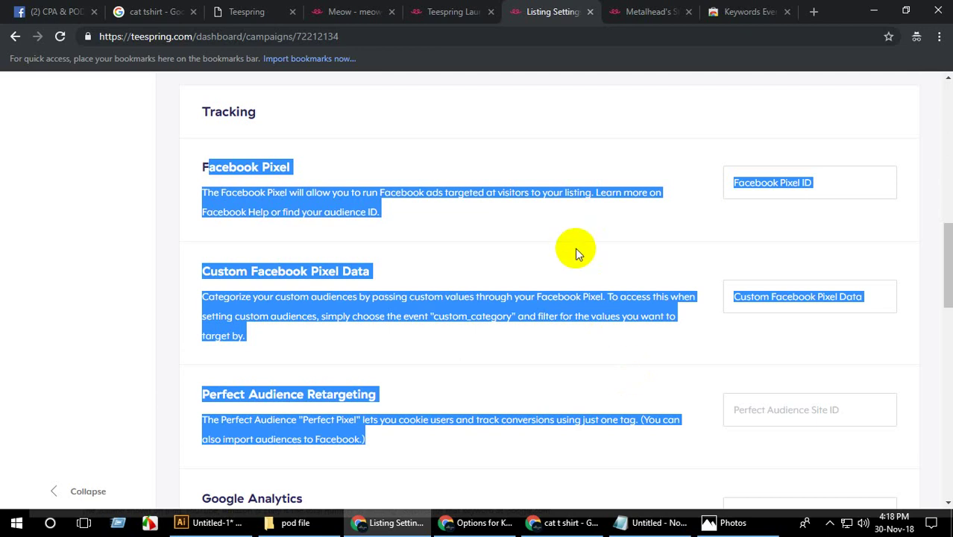
pyautogui.scroll(2, 576, 240)
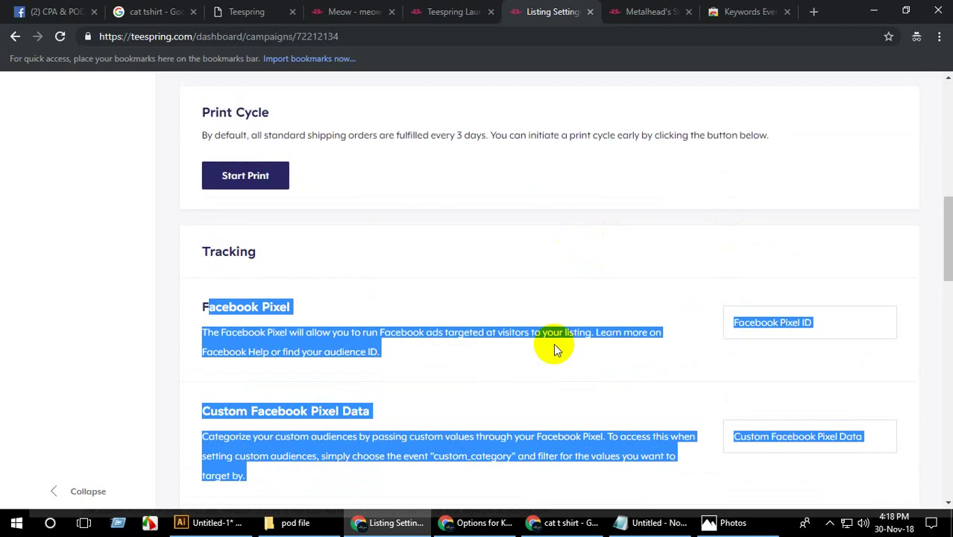
pyautogui.click(465, 306)
pyautogui.scroll(8, 470, 305)
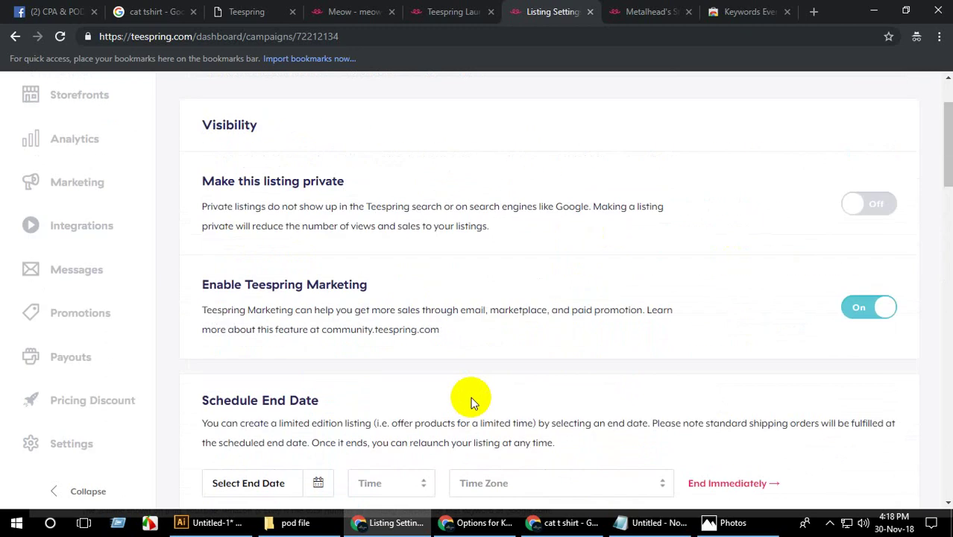
pyautogui.scroll(-4, 470, 387)
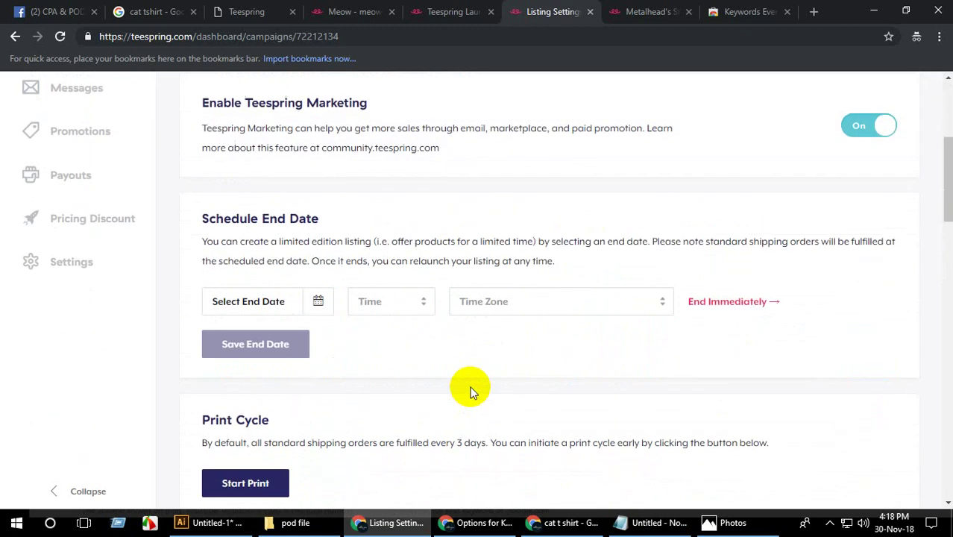
pyautogui.scroll(1, 469, 386)
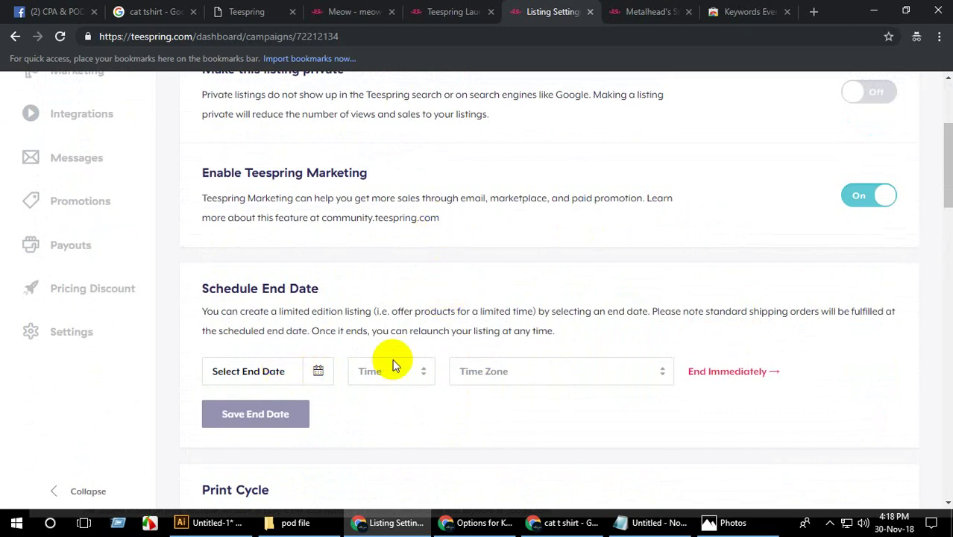
pyautogui.scroll(-1, 392, 365)
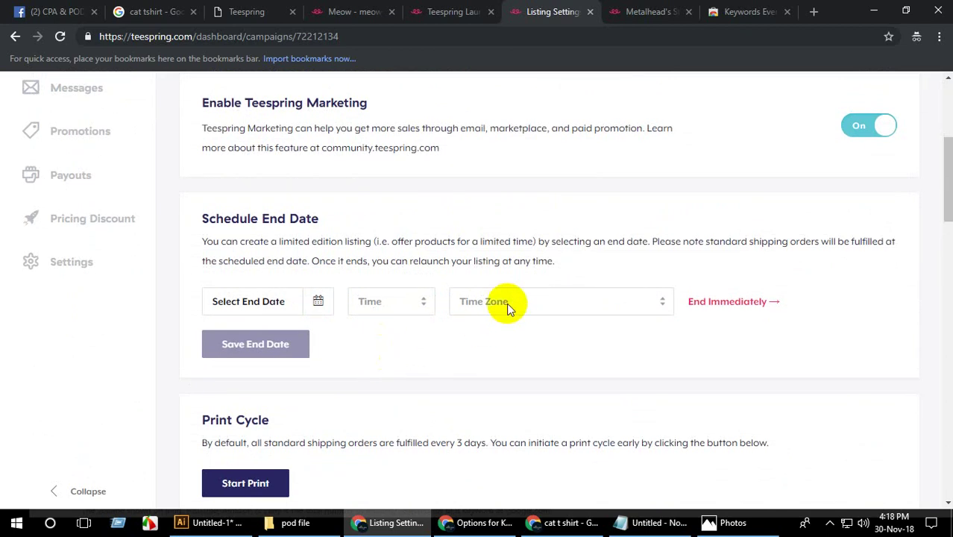
pyautogui.click(281, 314)
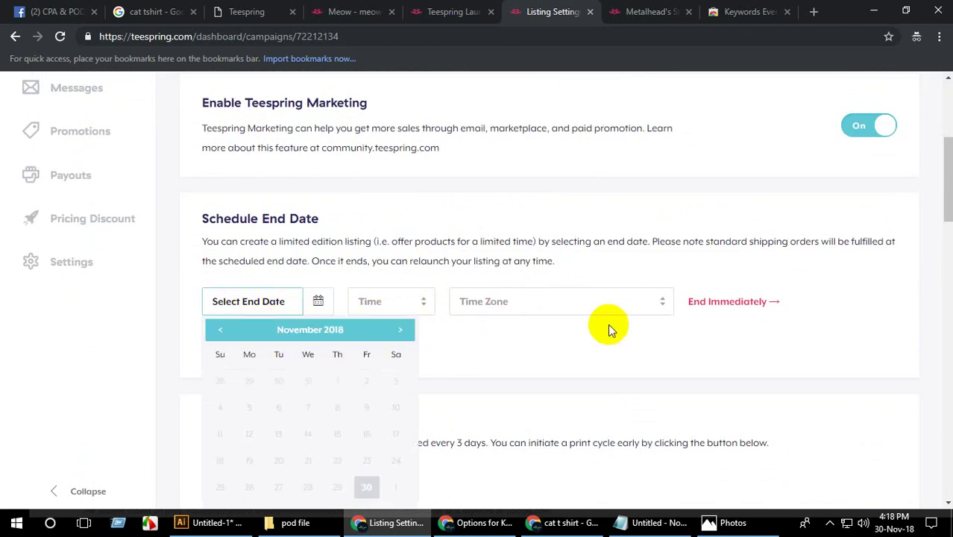
pyautogui.click(564, 344)
pyautogui.scroll(-1, 557, 340)
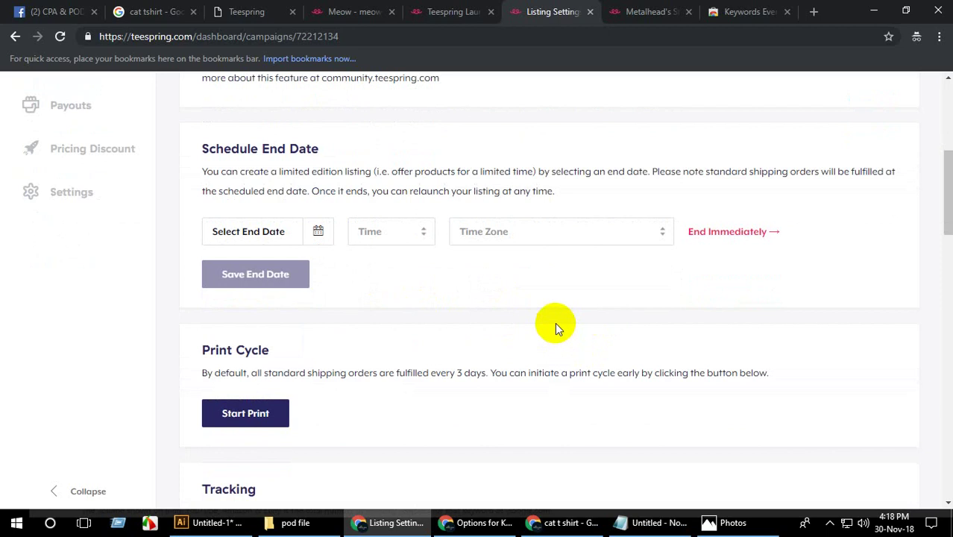
pyautogui.scroll(-3, 555, 326)
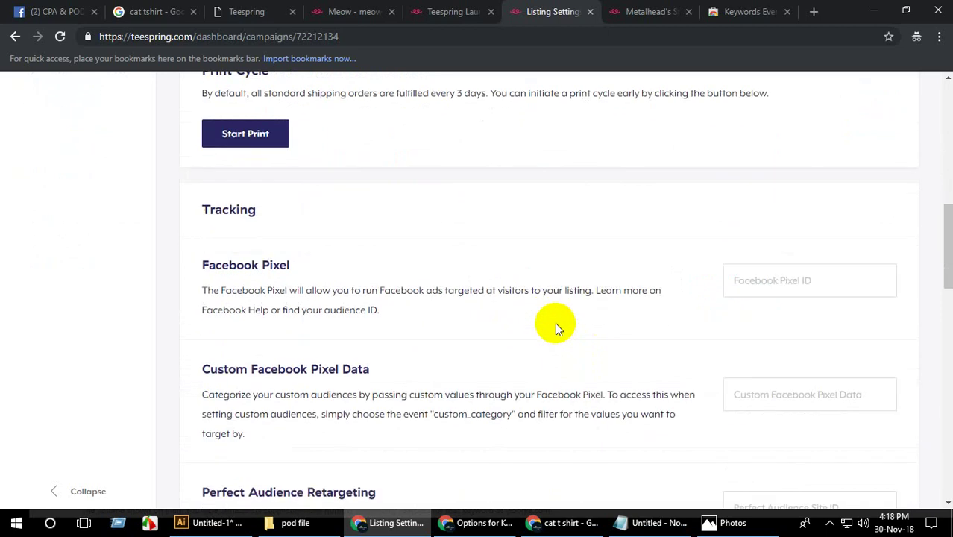
pyautogui.scroll(-8, 556, 327)
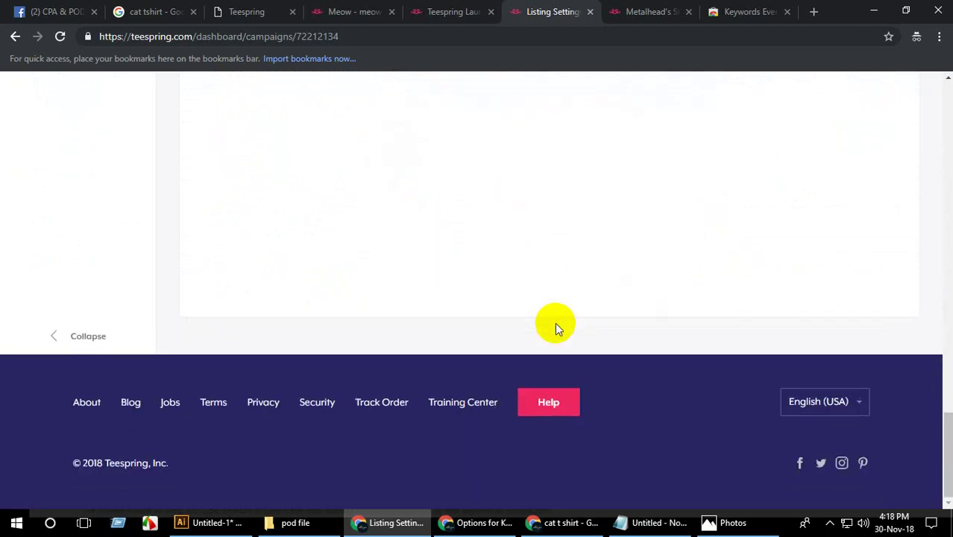
pyautogui.scroll(20, 556, 328)
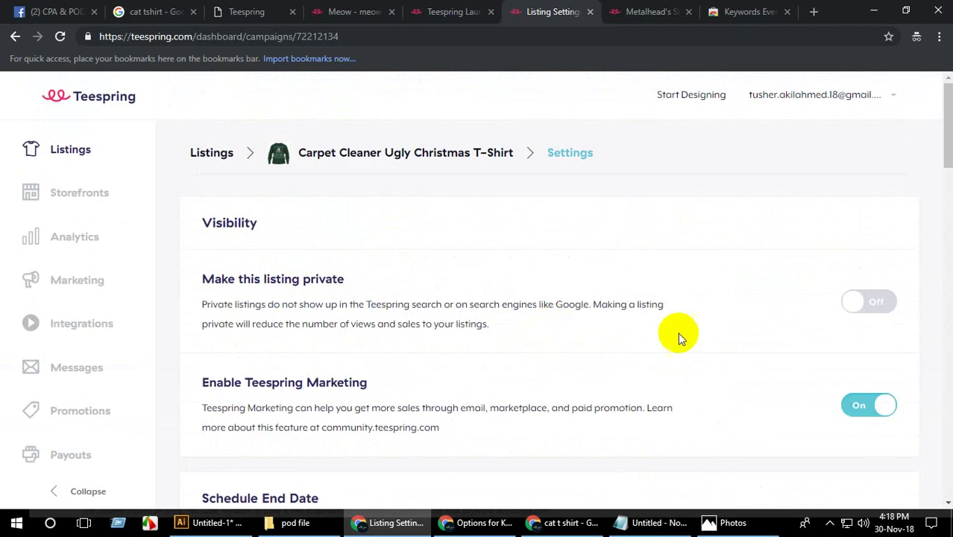
pyautogui.scroll(-1, 578, 246)
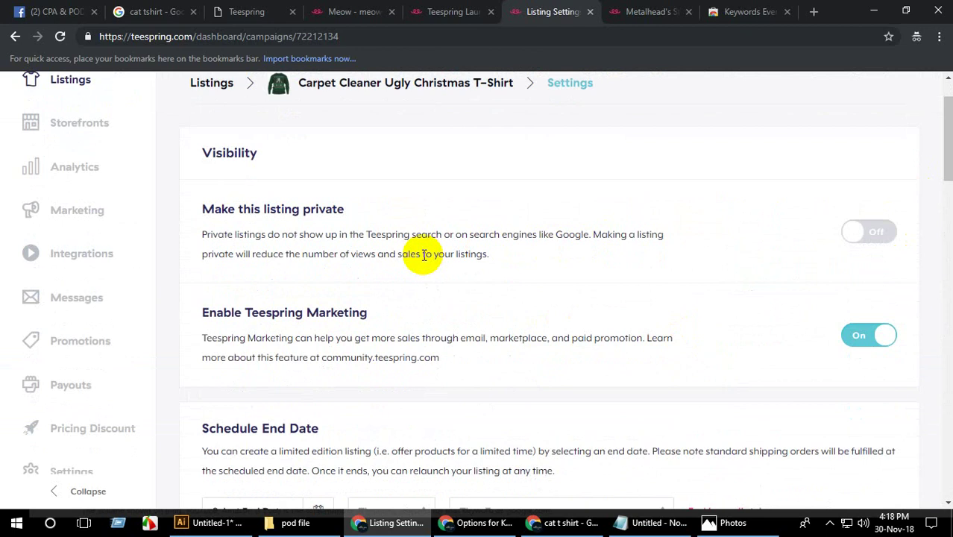
pyautogui.scroll(-4, 534, 275)
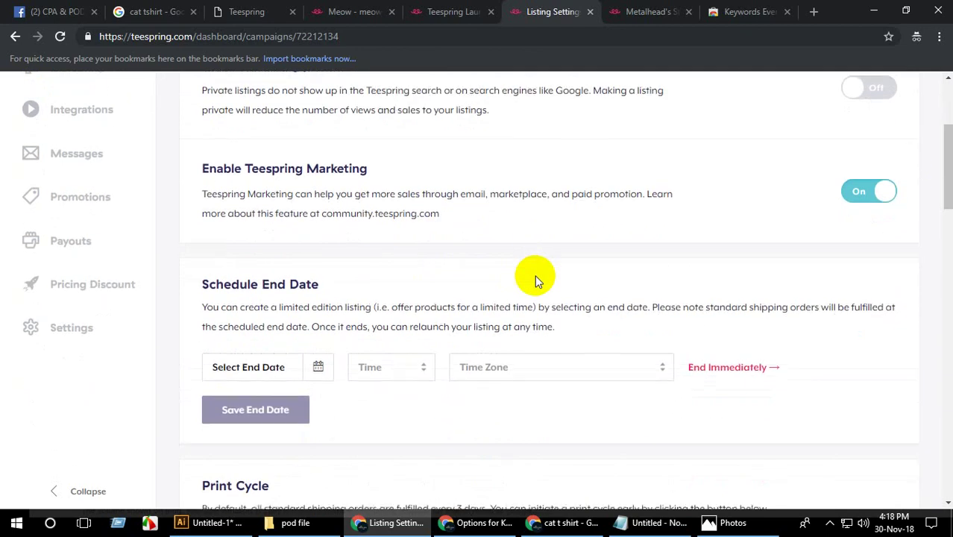
pyautogui.click(725, 235)
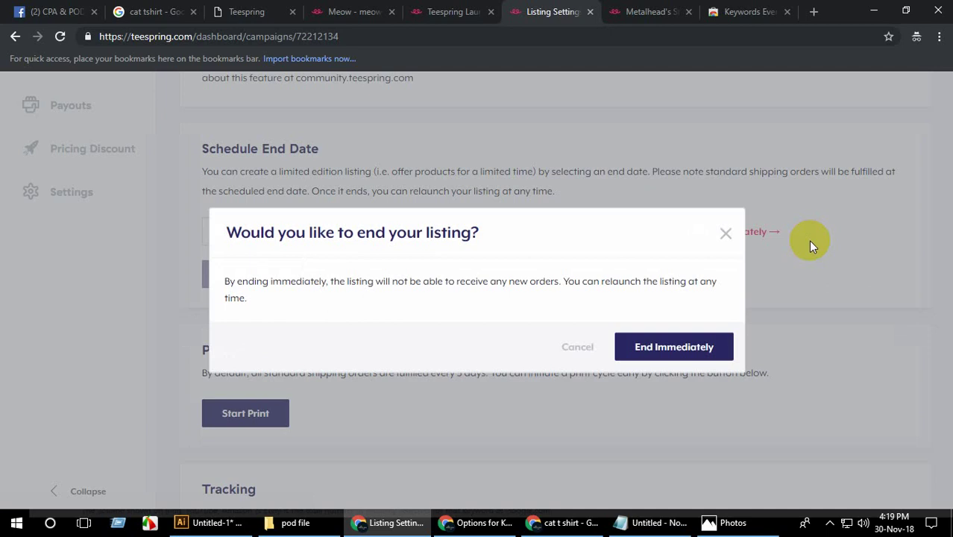
pyautogui.click(727, 233)
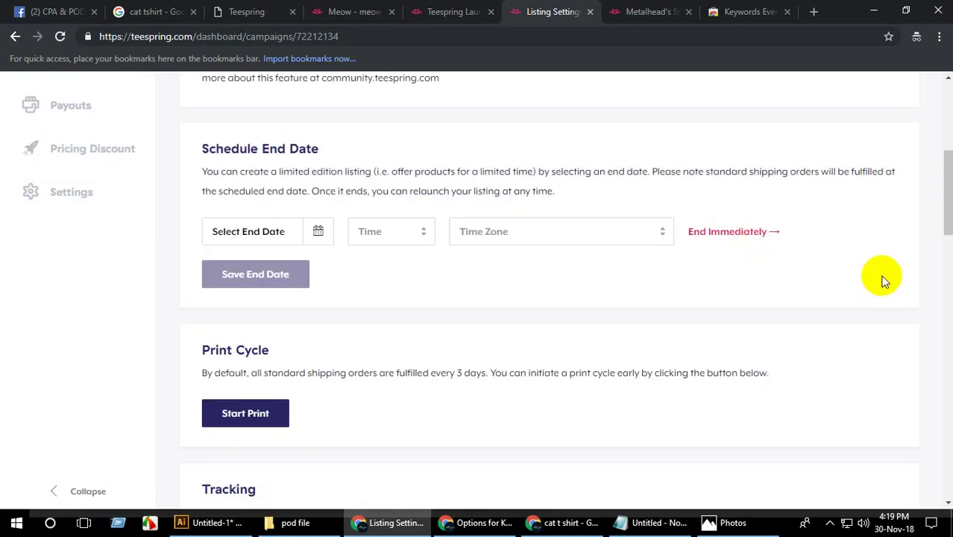
pyautogui.scroll(4, 879, 276)
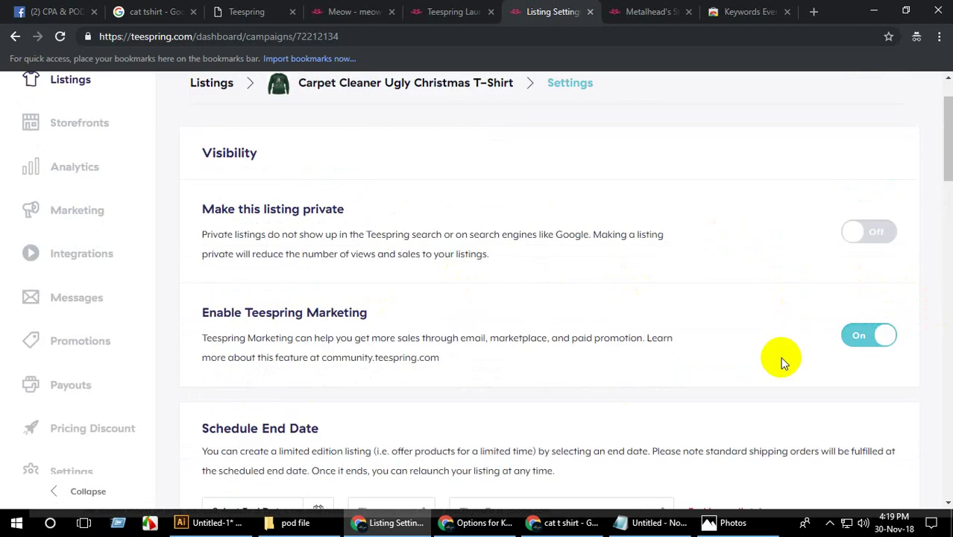
pyautogui.scroll(-5, 457, 302)
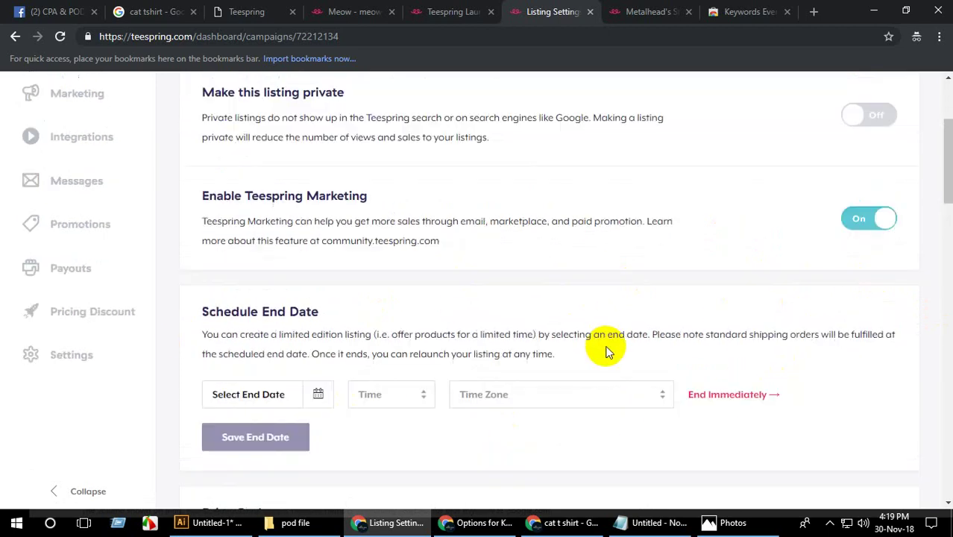
pyautogui.scroll(6, 830, 381)
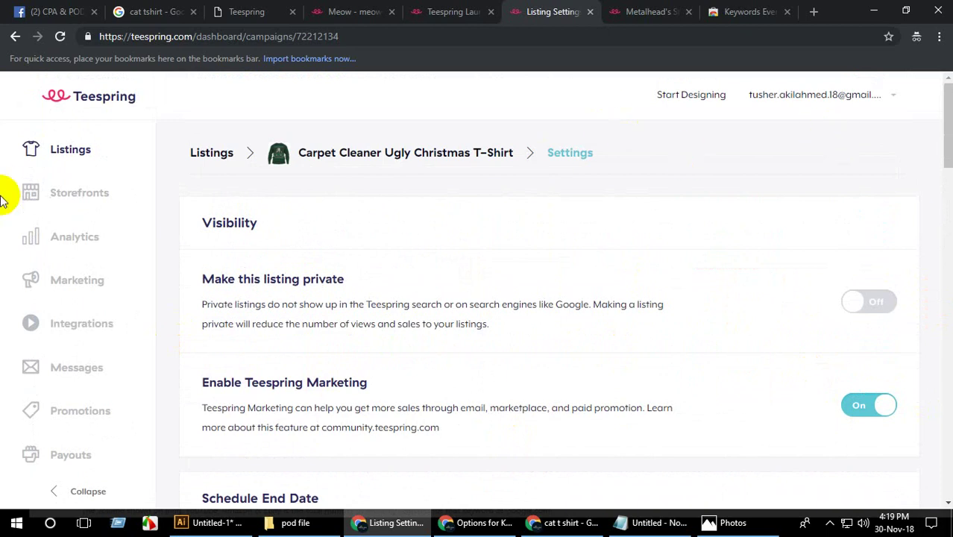
# Choose Payouts from the account dropdown and check that no profit is available yet.
pyautogui.click(850, 80)
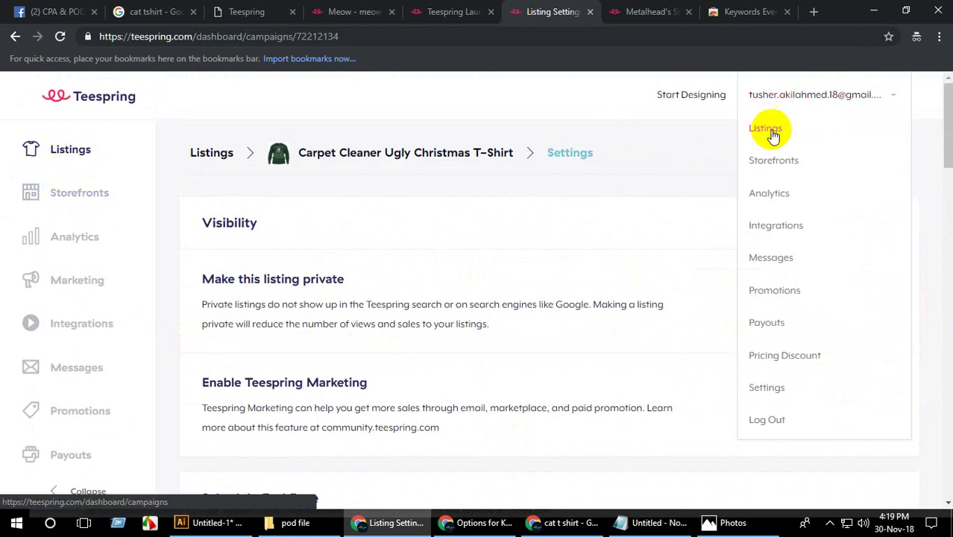
pyautogui.click(764, 322)
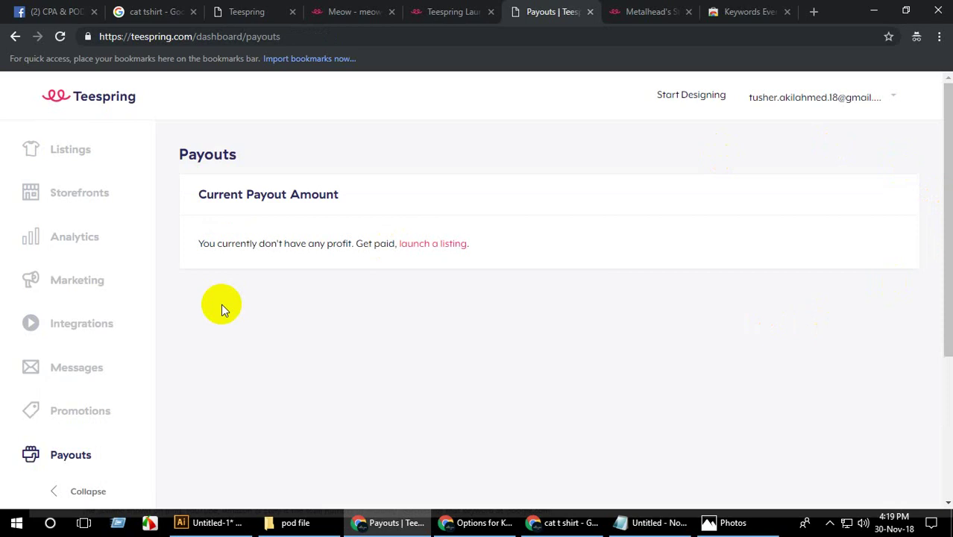
pyautogui.scroll(-1, 462, 257)
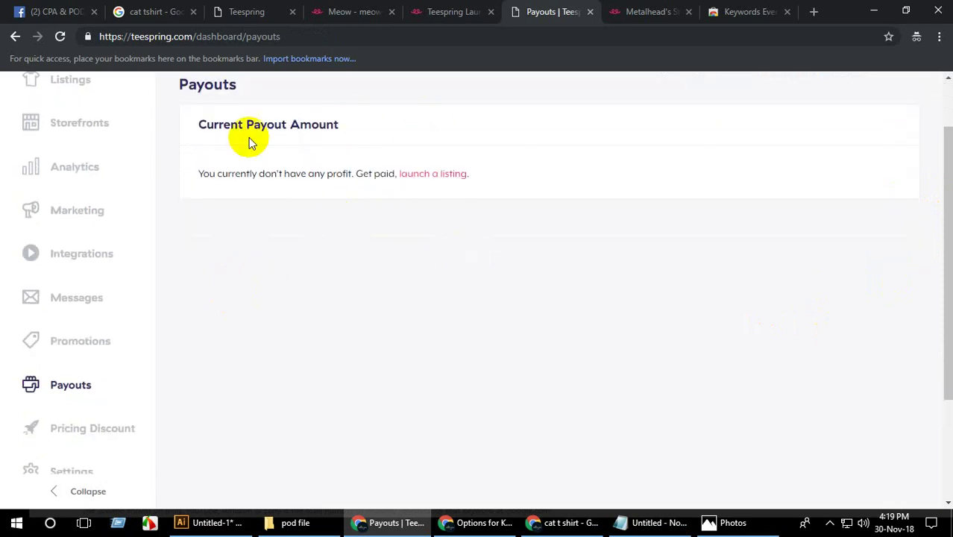
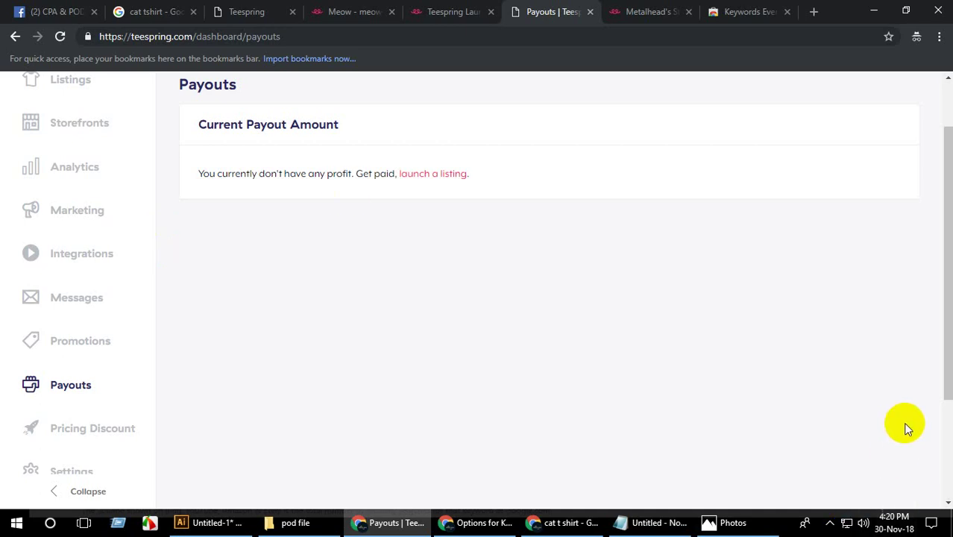
# Look over the Metalhead's Store example shirts, glancing at the Keywords Everywhere page in between.
pyautogui.scroll(-3, 559, 389)
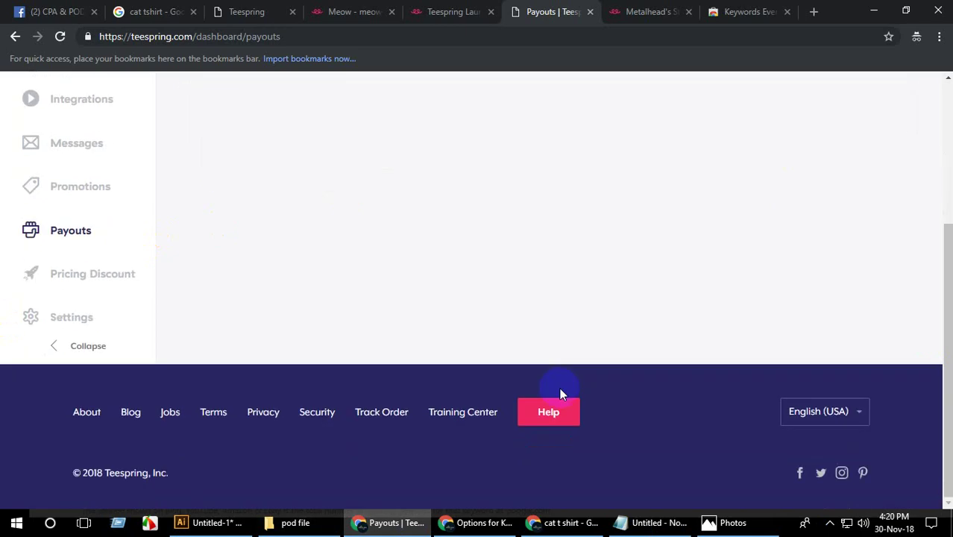
pyautogui.scroll(5, 559, 389)
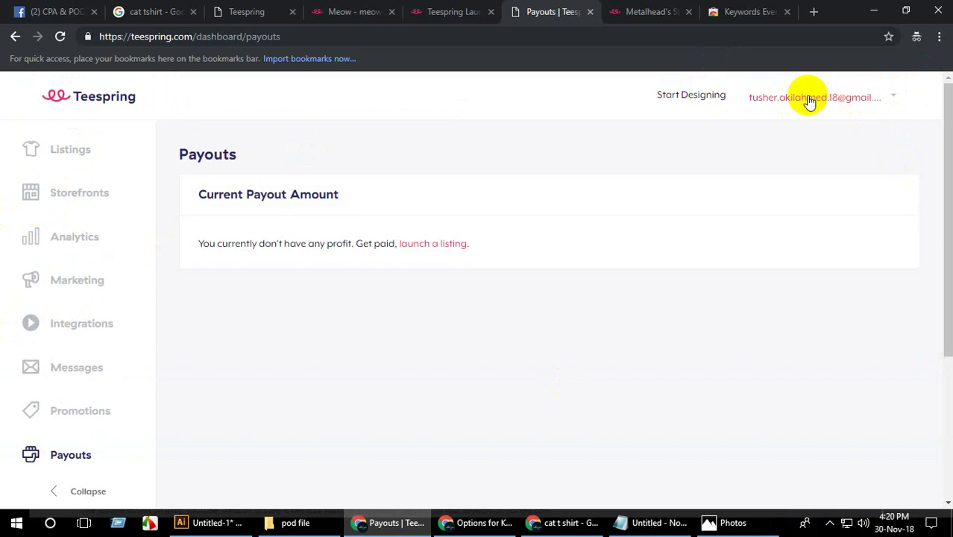
pyautogui.click(645, 12)
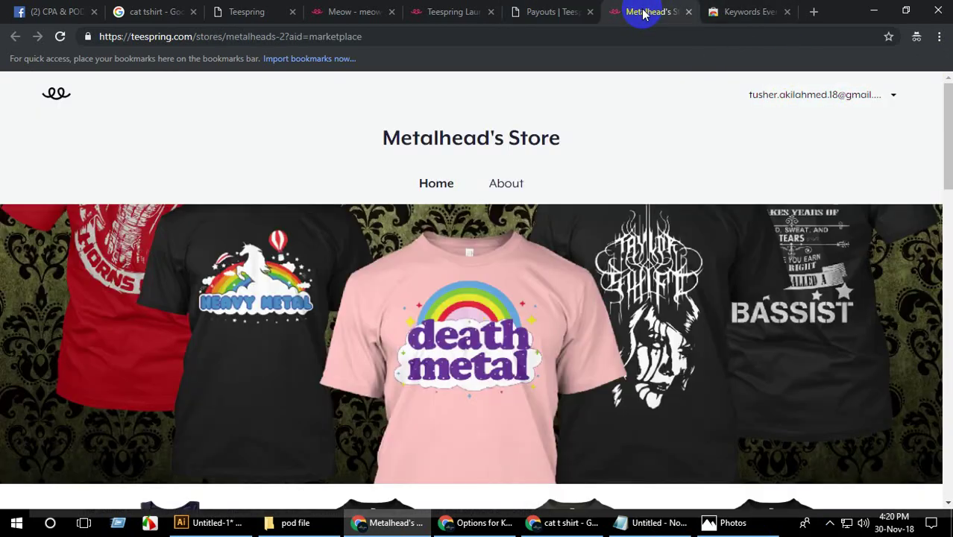
pyautogui.click(754, 13)
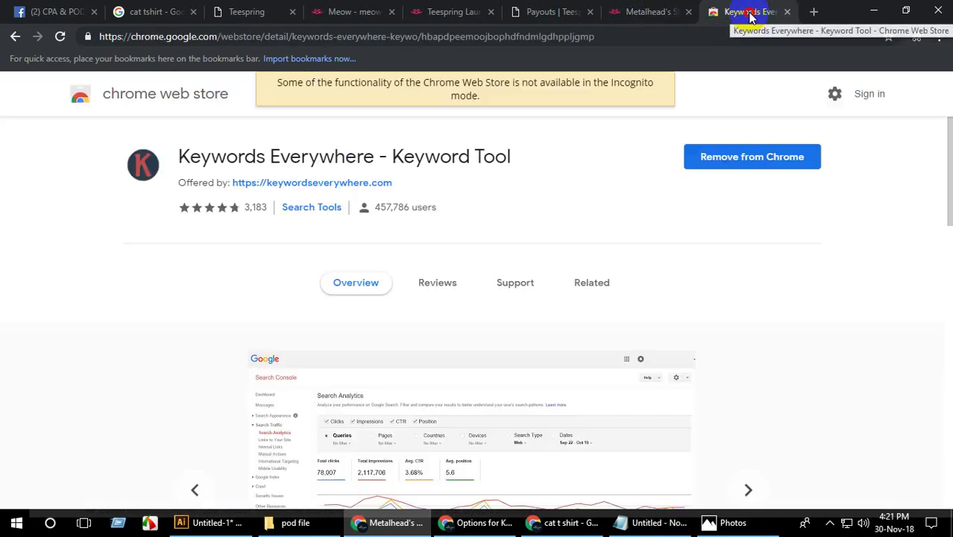
pyautogui.click(639, 10)
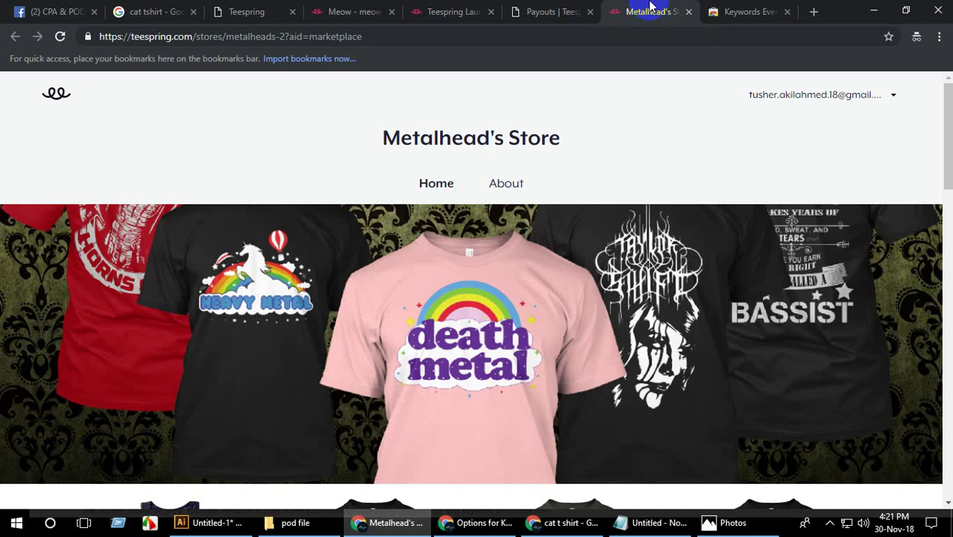
pyautogui.scroll(-1, 652, 306)
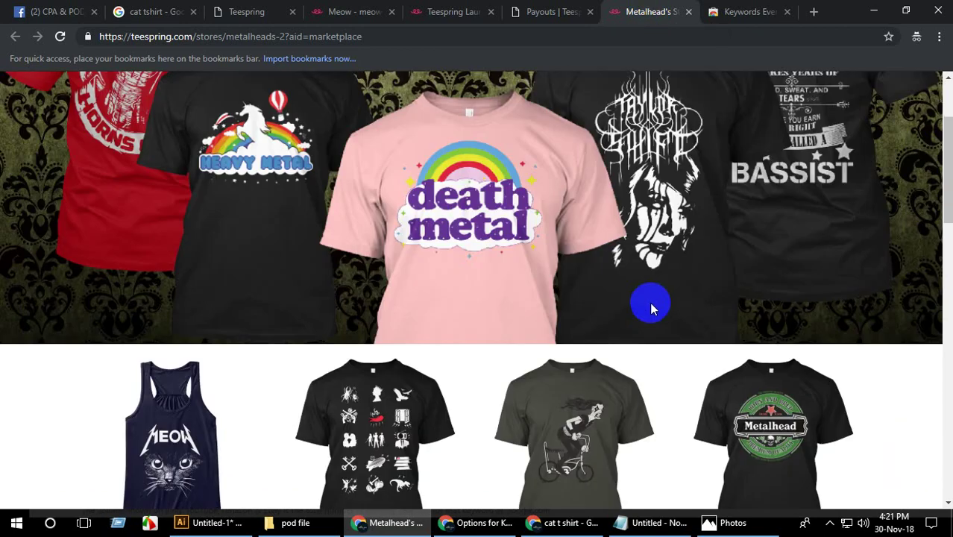
pyautogui.scroll(1, 708, 362)
pyautogui.scroll(-5, 704, 351)
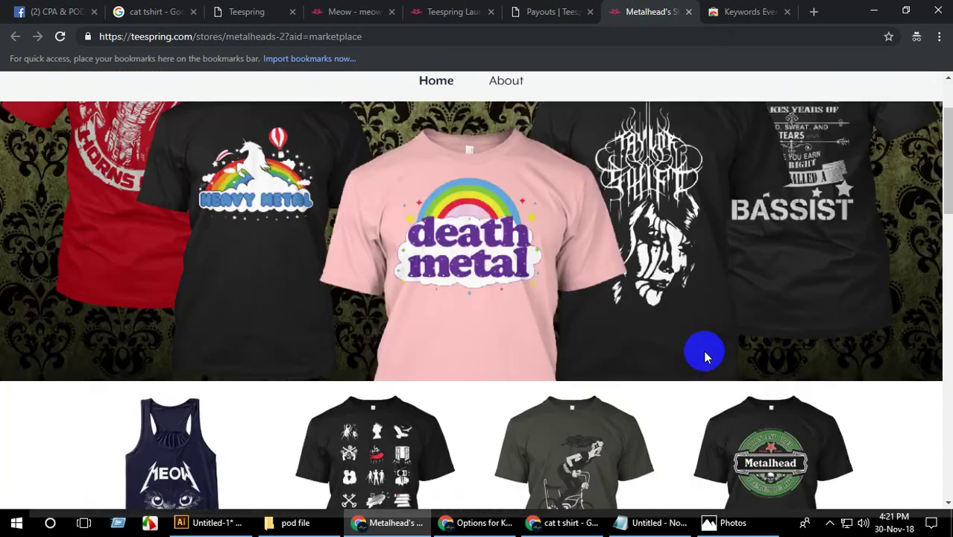
pyautogui.scroll(4, 748, 70)
pyautogui.click(740, 12)
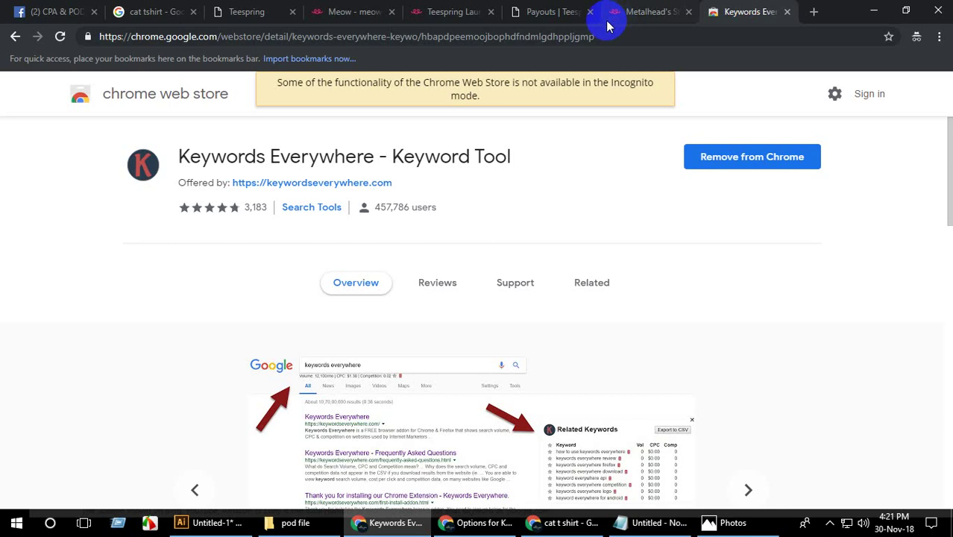
pyautogui.click(641, 13)
# Check the Payouts dashboard and the store once more, then return to Create Your Product.
pyautogui.click(556, 16)
pyautogui.click(451, 15)
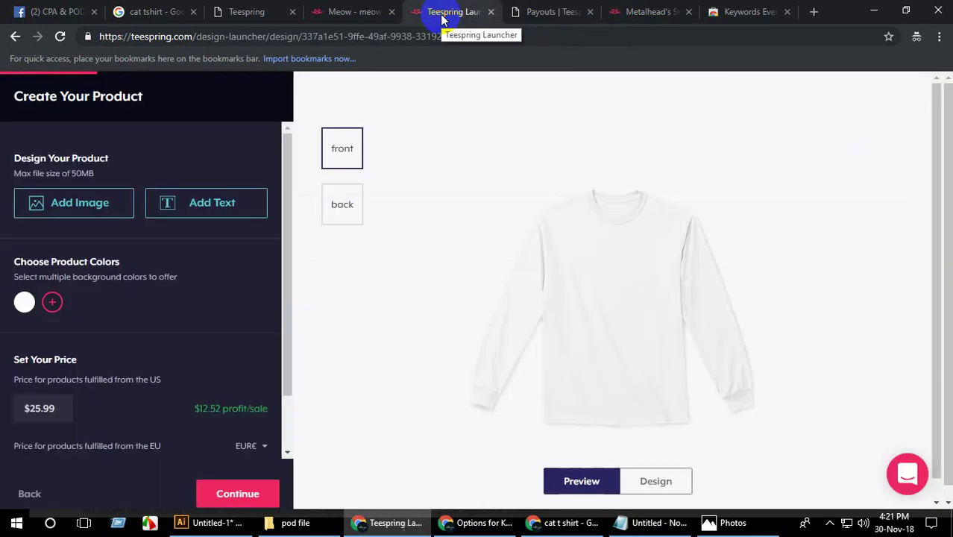
pyautogui.click(561, 11)
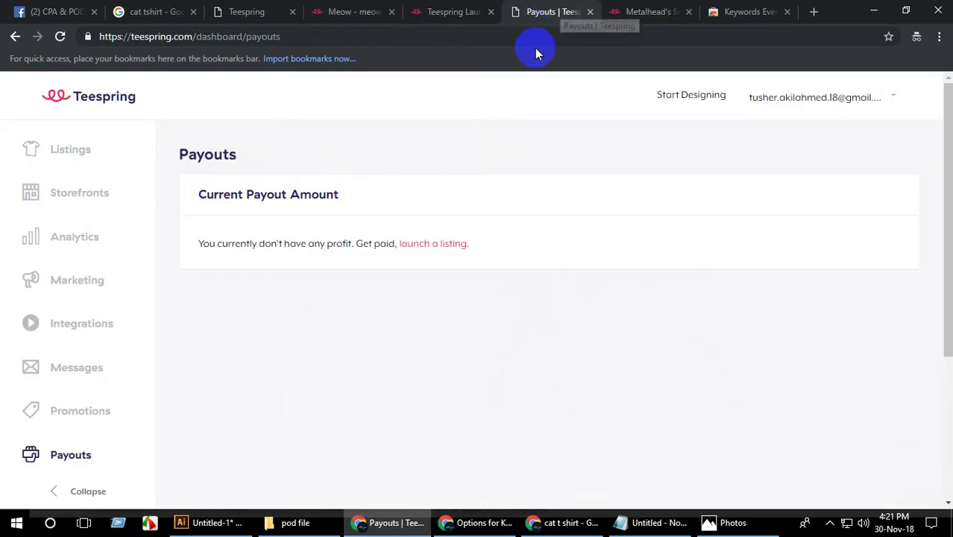
pyautogui.click(644, 13)
pyautogui.scroll(-6, 610, 313)
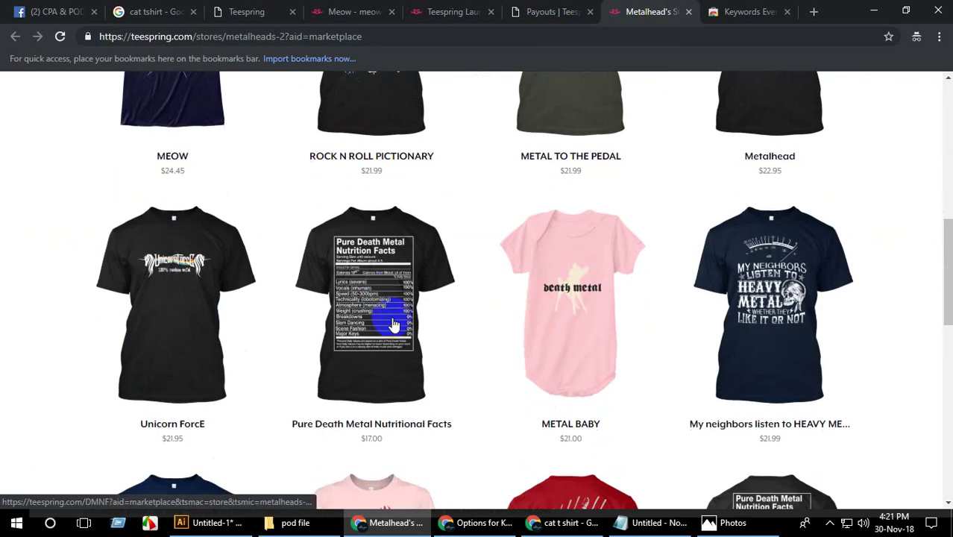
pyautogui.scroll(3, 718, 314)
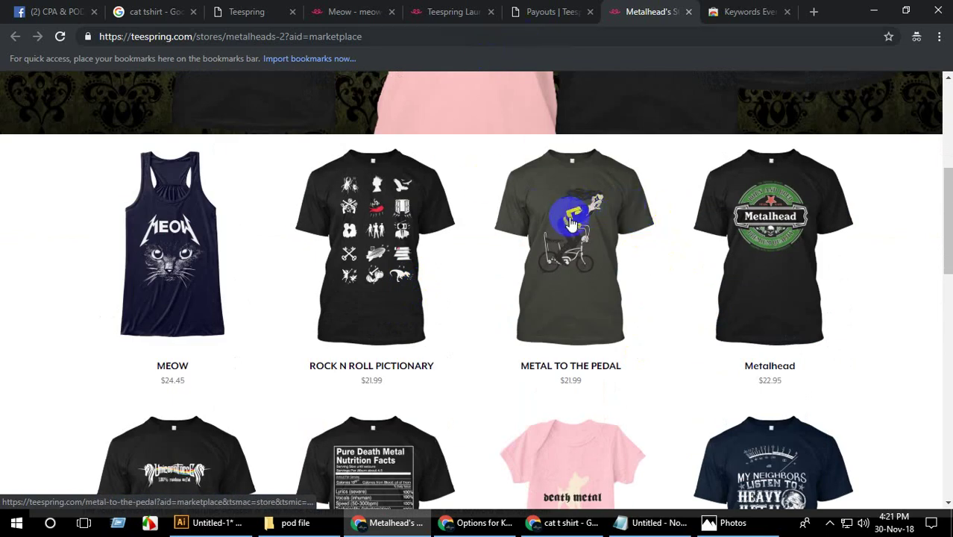
pyautogui.click(450, 14)
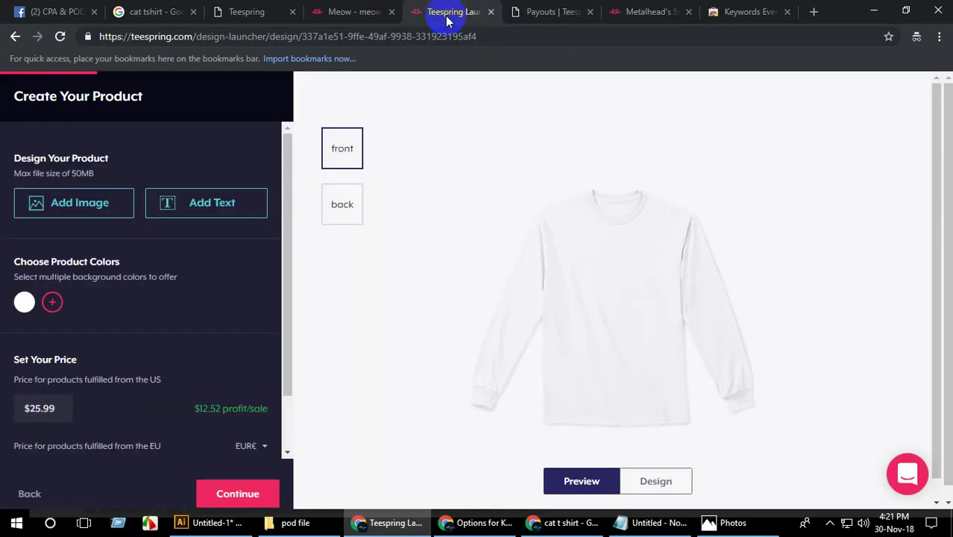
# Add carpet-cleaner-chirstmas-tshirt.png as the shirt's front artwork.
pyautogui.click(92, 209)
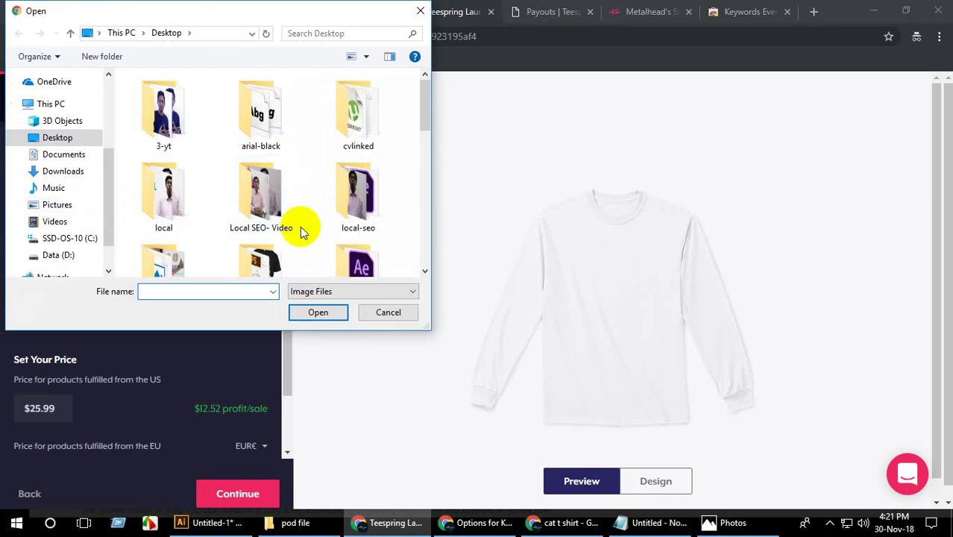
pyautogui.write('ca')
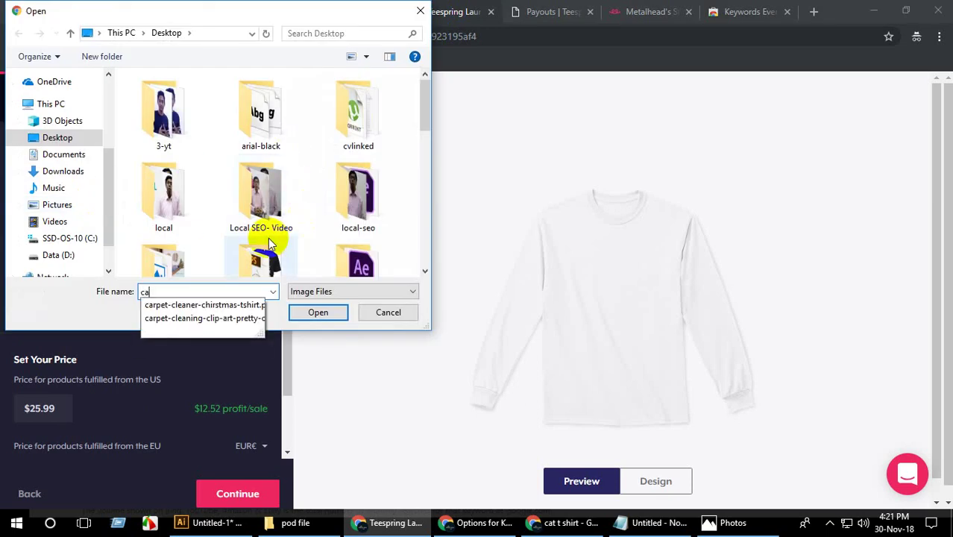
pyautogui.click(250, 305)
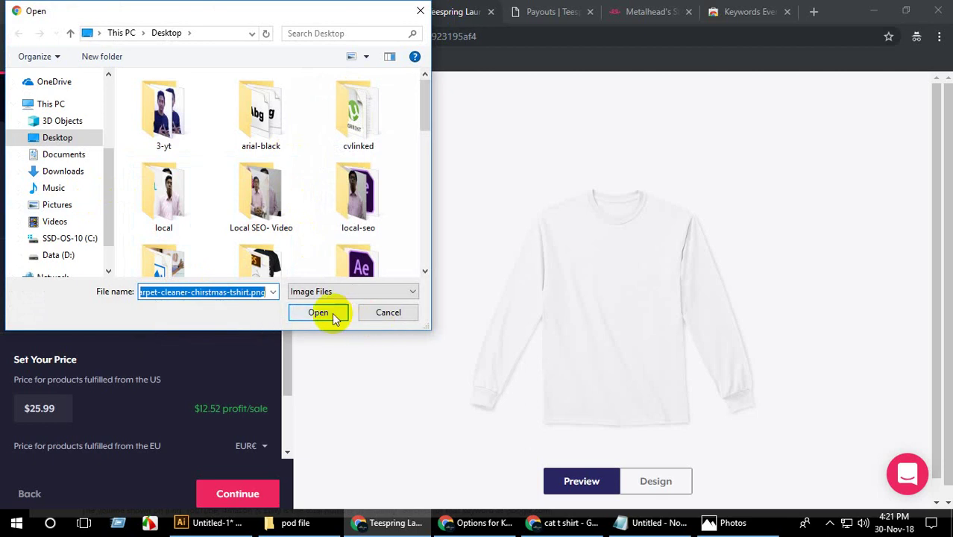
pyautogui.click(333, 316)
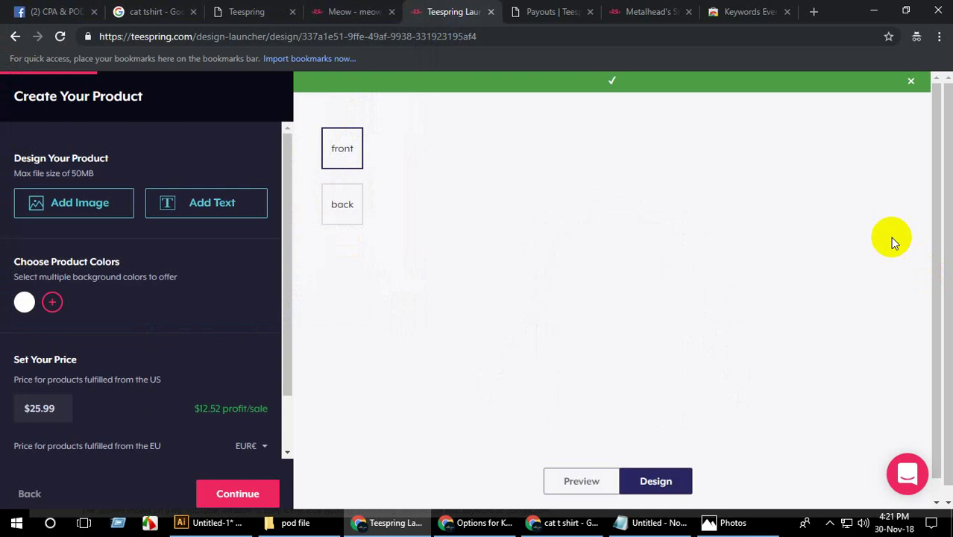
# Offer the shirt in black, dark green, navy and charcoal instead of white.
pyautogui.click(52, 302)
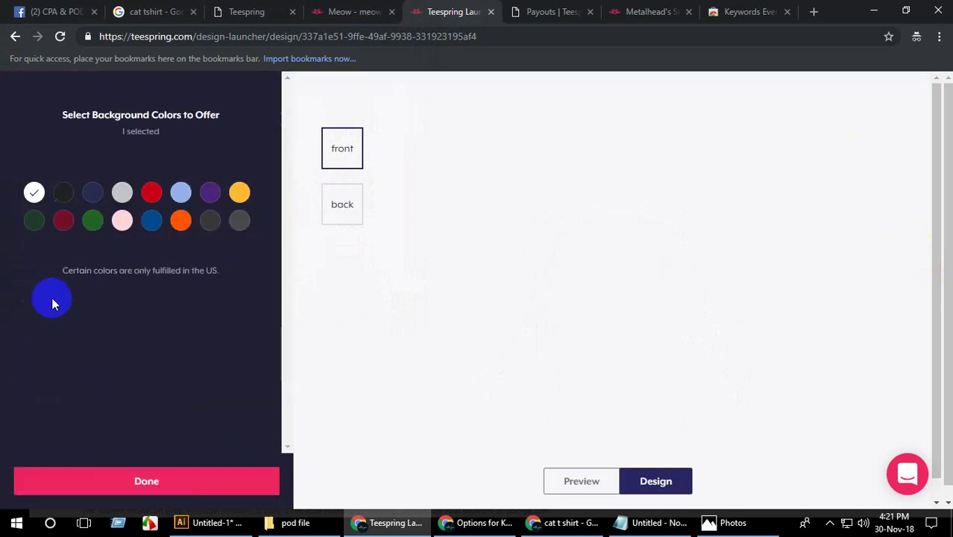
pyautogui.click(66, 194)
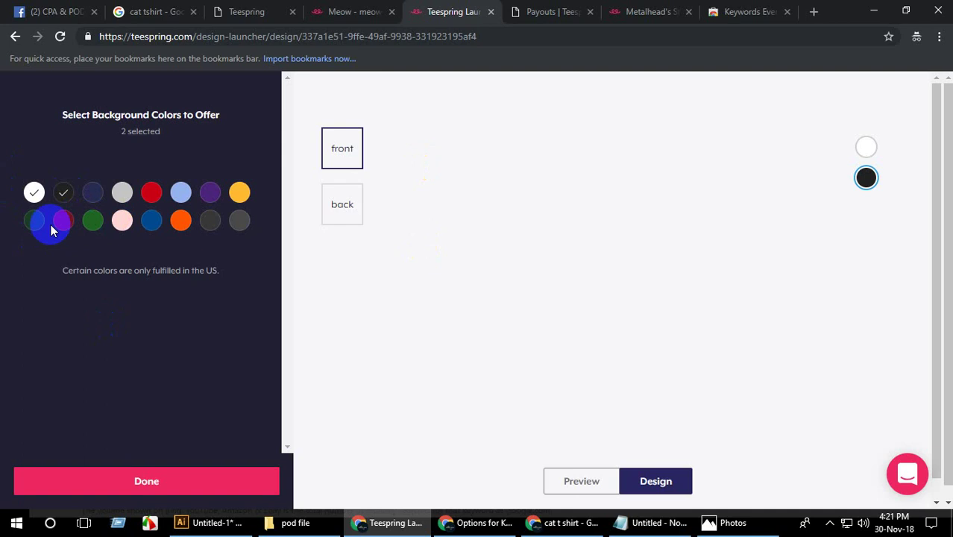
pyautogui.click(34, 192)
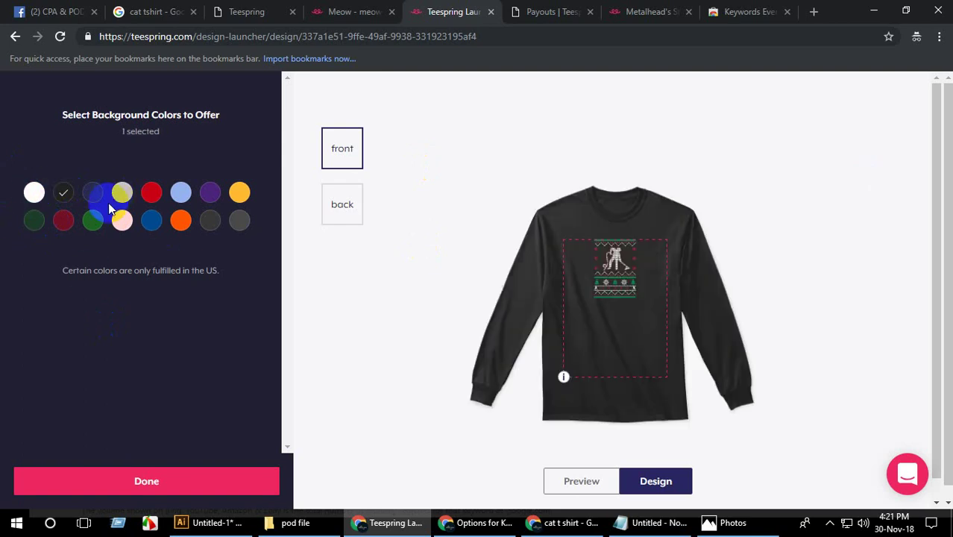
pyautogui.click(35, 220)
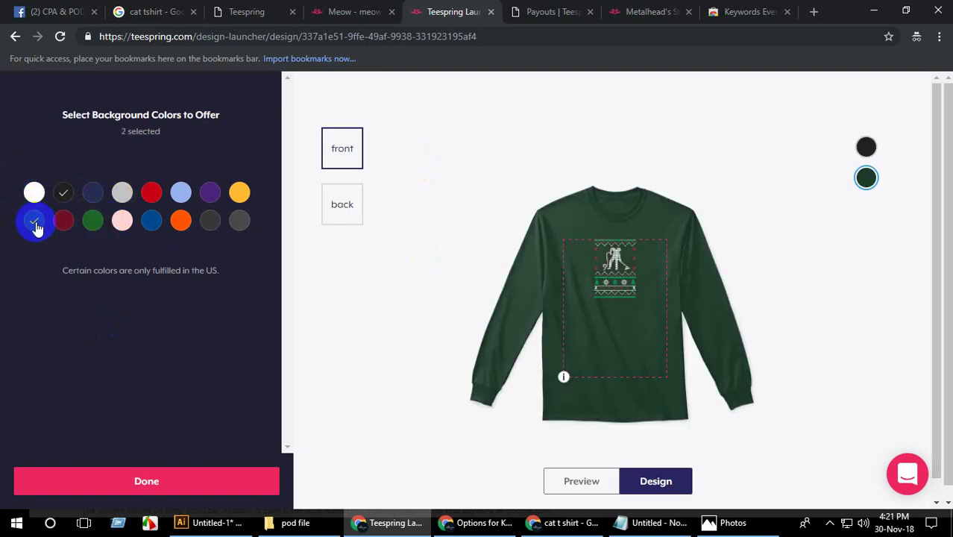
pyautogui.click(93, 221)
pyautogui.click(93, 222)
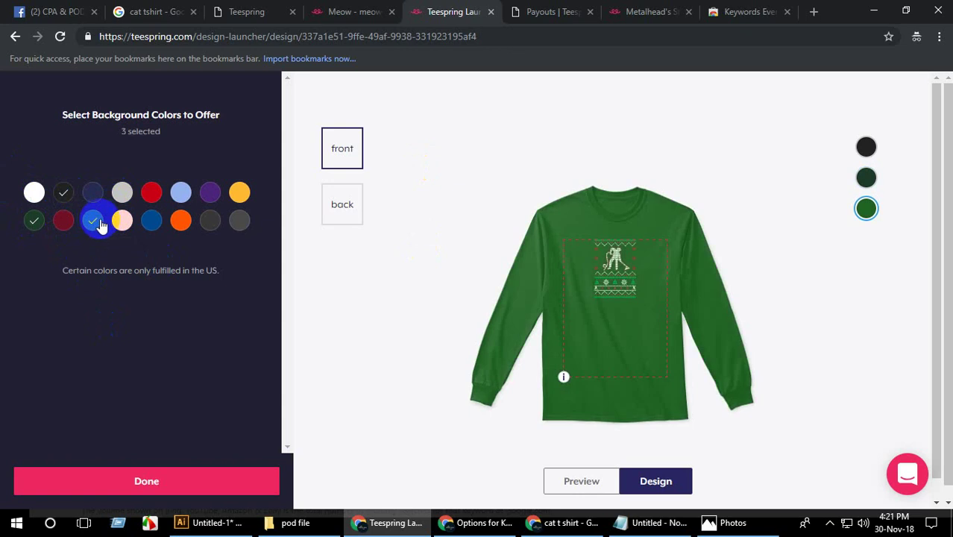
pyautogui.click(93, 194)
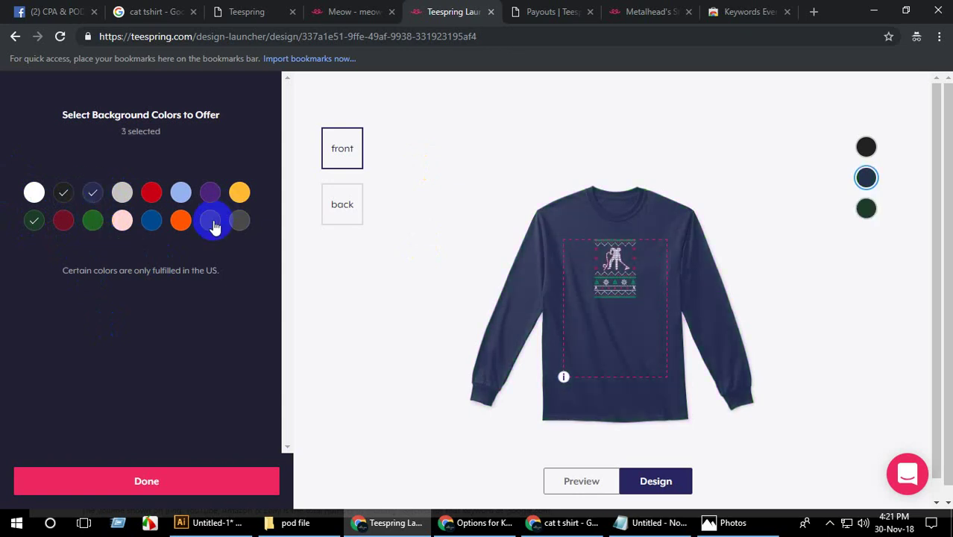
pyautogui.click(212, 223)
# Resize and centre the ugly-sweater artwork within the print area.
pyautogui.moveTo(633, 296); pyautogui.dragTo(632, 349)
pyautogui.moveTo(675, 380); pyautogui.dragTo(640, 358)
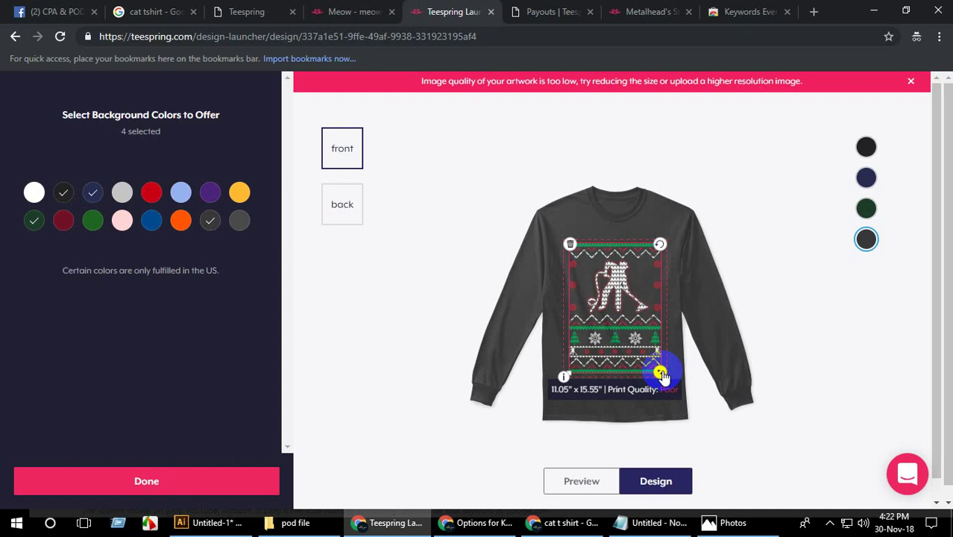
pyautogui.moveTo(662, 375); pyautogui.dragTo(655, 364)
pyautogui.moveTo(624, 329); pyautogui.dragTo(620, 309)
pyautogui.moveTo(656, 365)
pyautogui.mouseDown()
pyautogui.moveTo(661, 374)
pyautogui.moveTo(644, 356)
pyautogui.mouseUp()
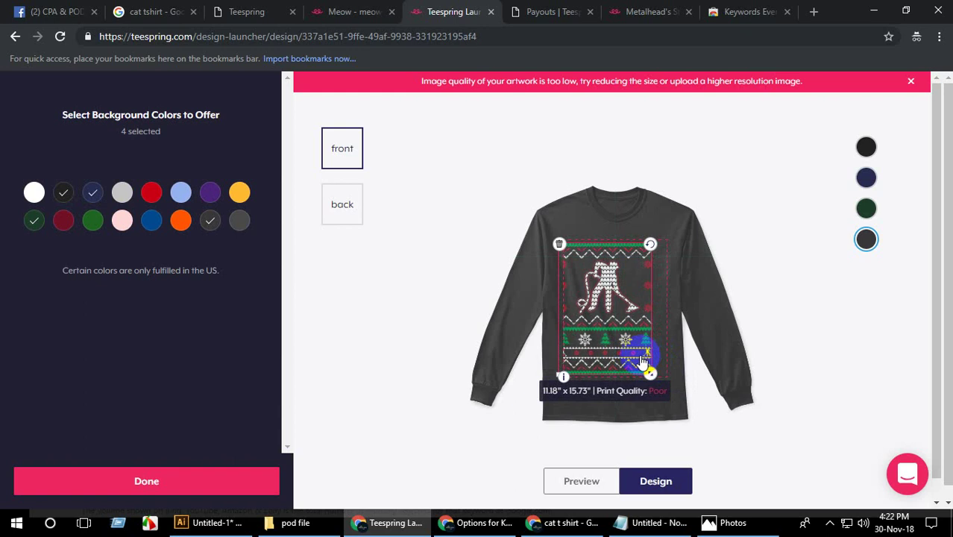
pyautogui.moveTo(650, 372); pyautogui.dragTo(630, 349)
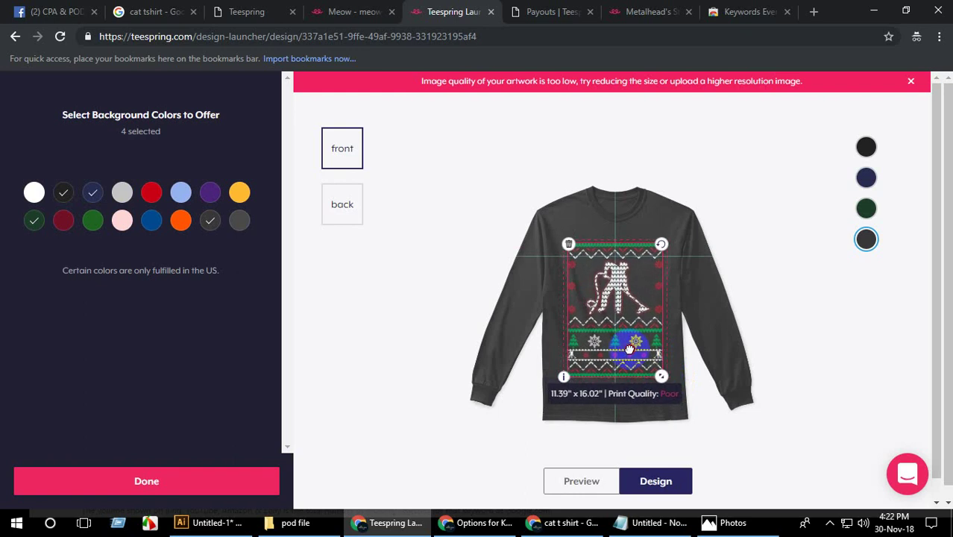
pyautogui.click(655, 337)
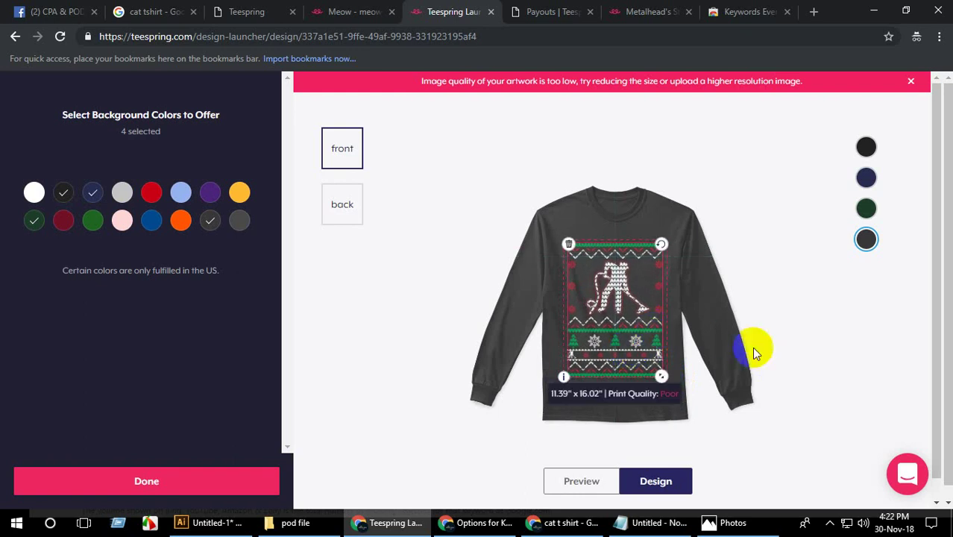
pyautogui.click(628, 334)
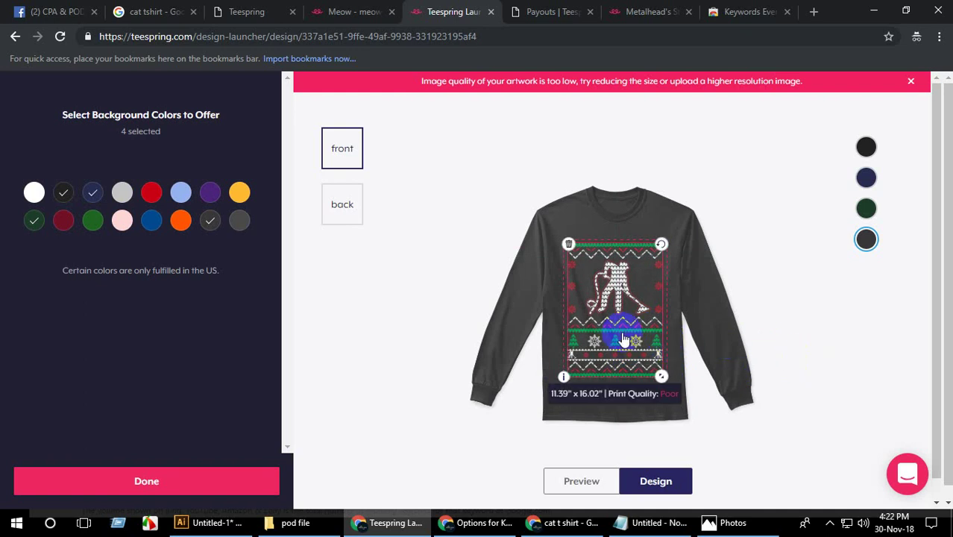
pyautogui.click(598, 296)
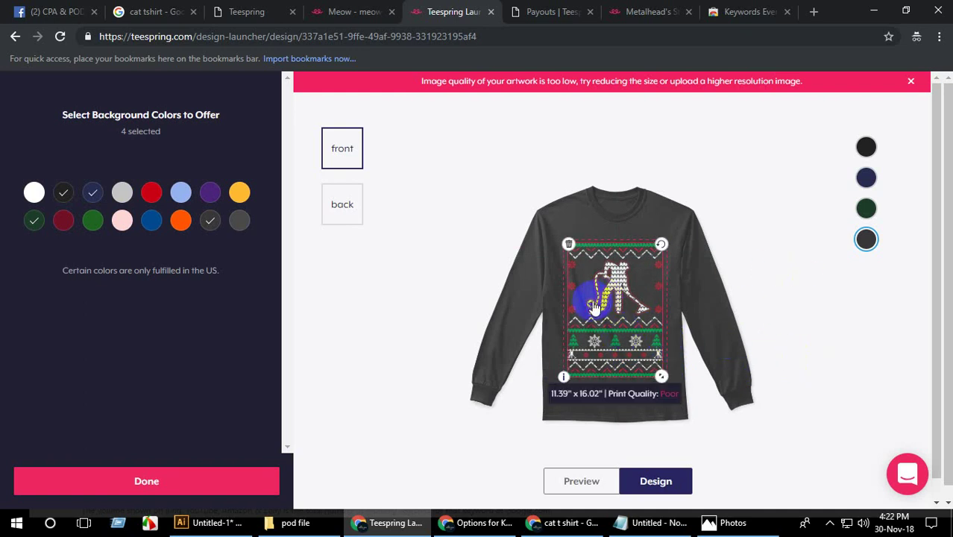
# Preview navy and black, then nudge the sweater design slightly toward the centre.
pyautogui.click(92, 193)
pyautogui.click(92, 192)
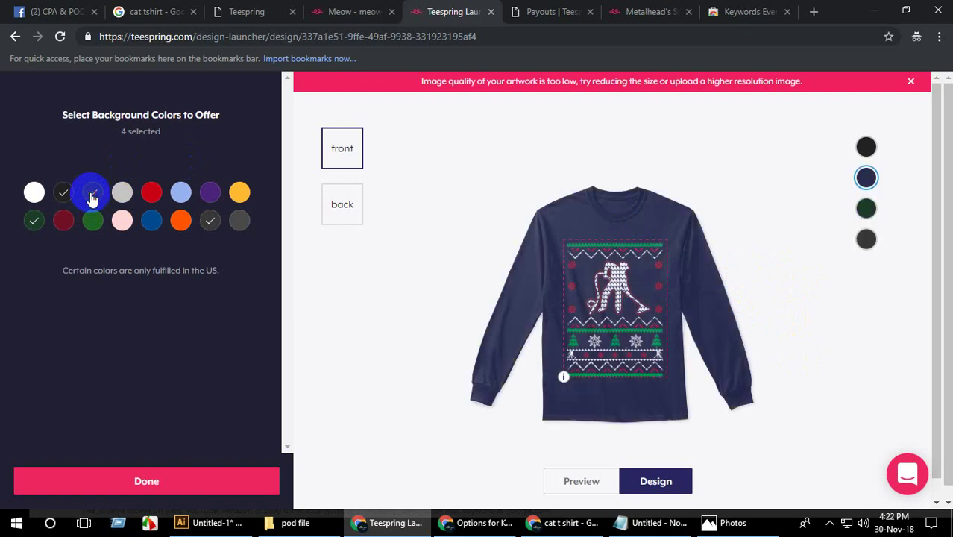
pyautogui.click(64, 193)
pyautogui.click(65, 193)
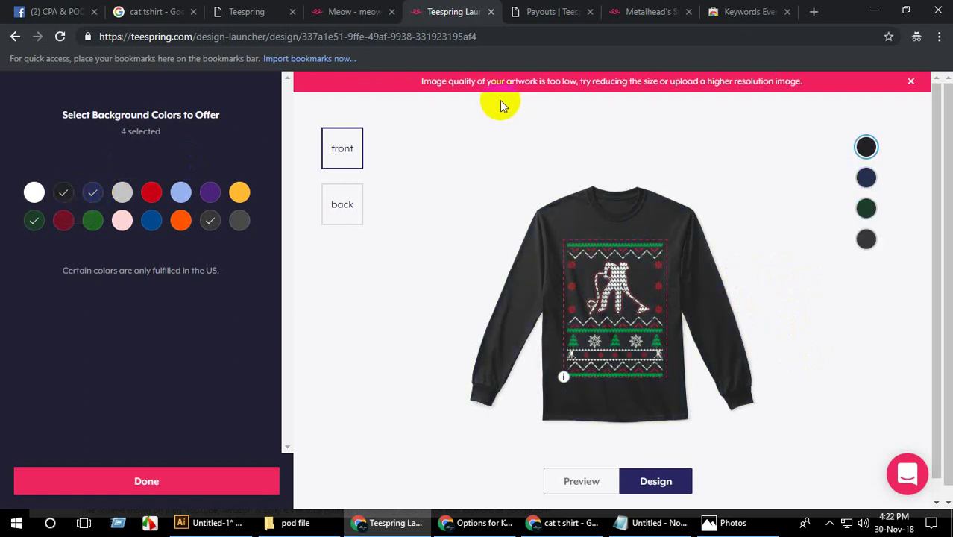
pyautogui.click(610, 285)
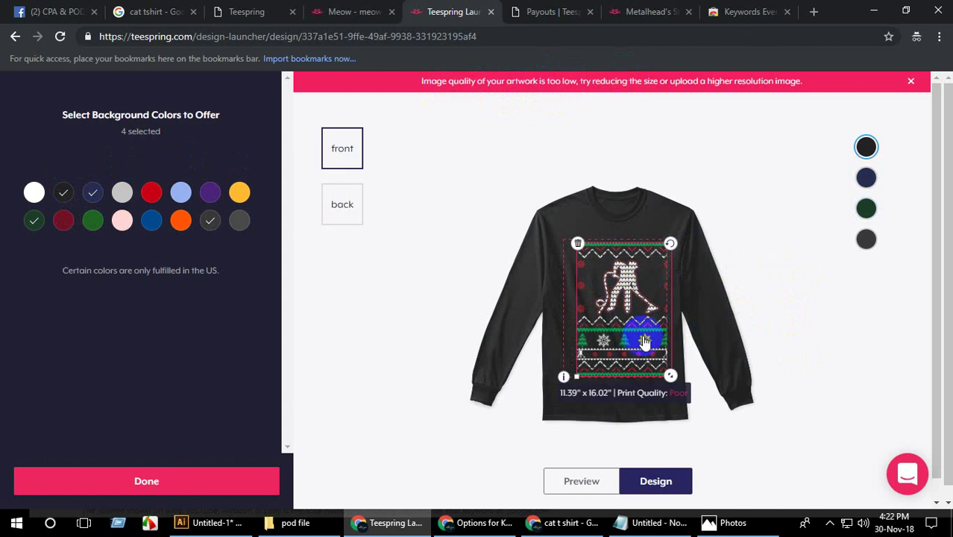
pyautogui.moveTo(645, 340); pyautogui.dragTo(645, 341)
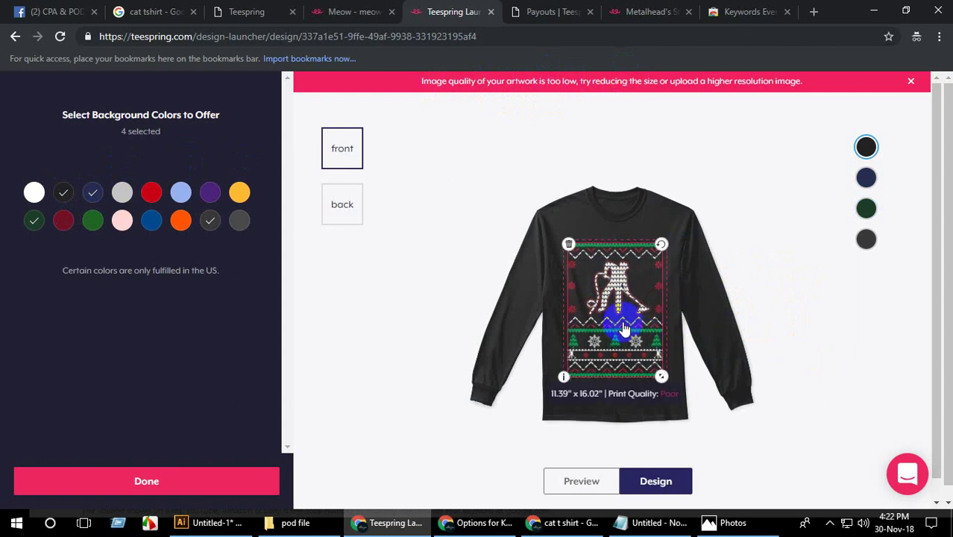
pyautogui.click(833, 373)
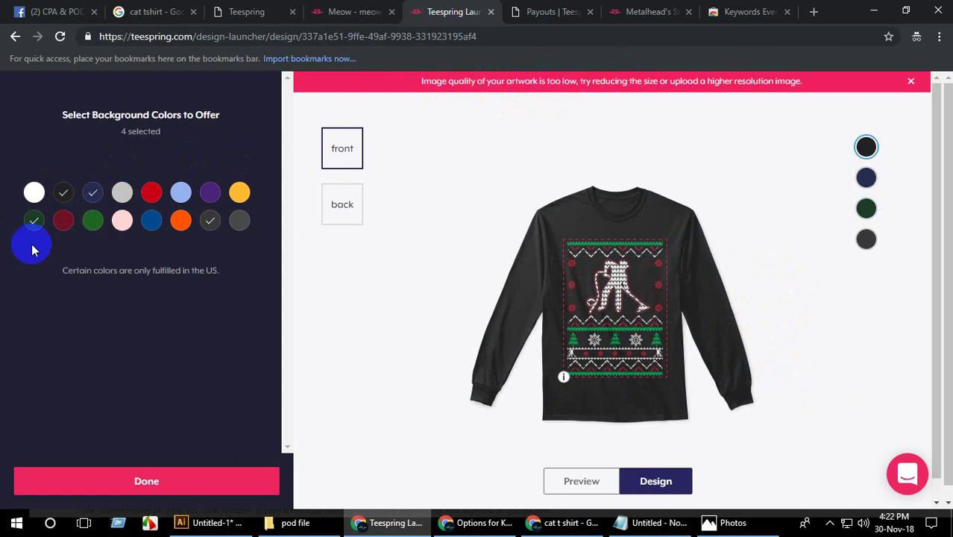
pyautogui.scroll(-1, 220, 376)
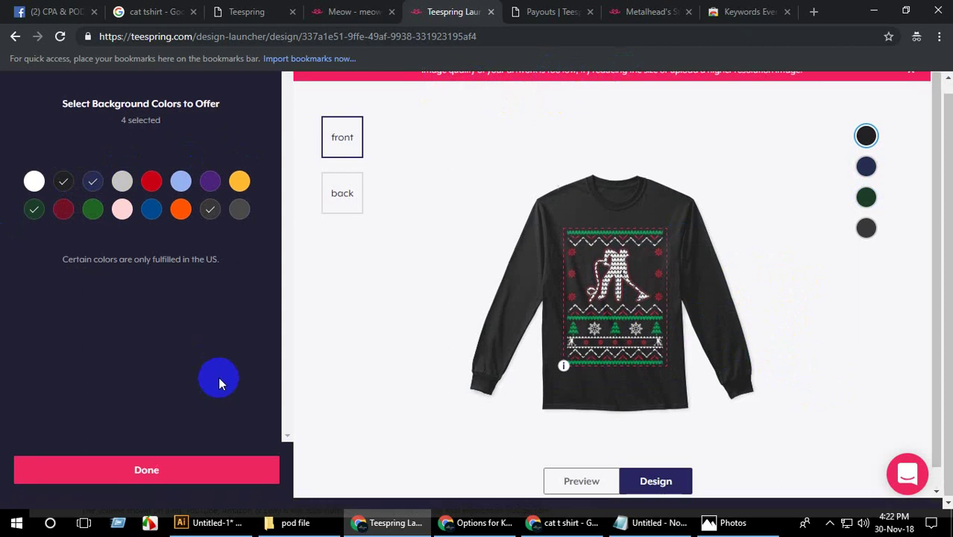
# Finish the colours, check back and front views, continue and dismiss the low-resolution warning.
pyautogui.click(176, 475)
pyautogui.click(342, 191)
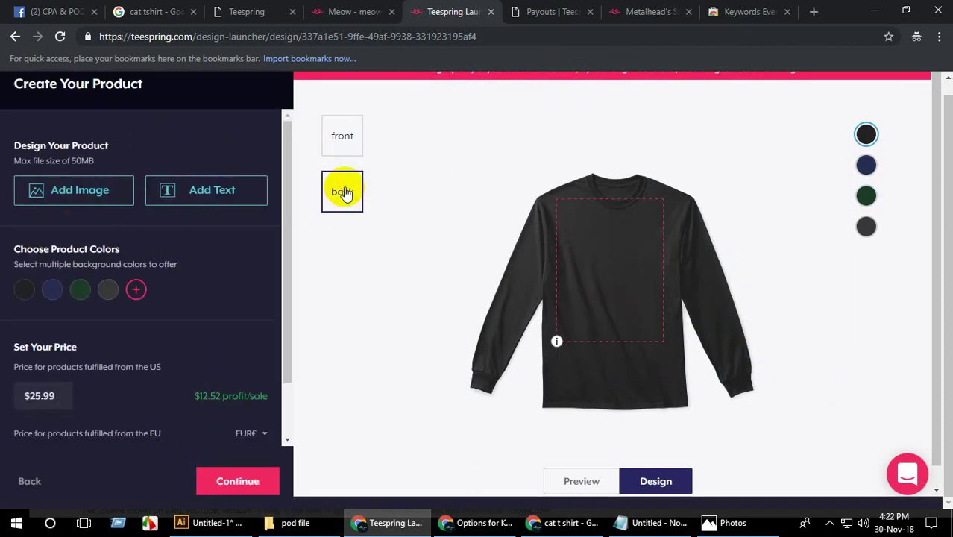
pyautogui.click(344, 134)
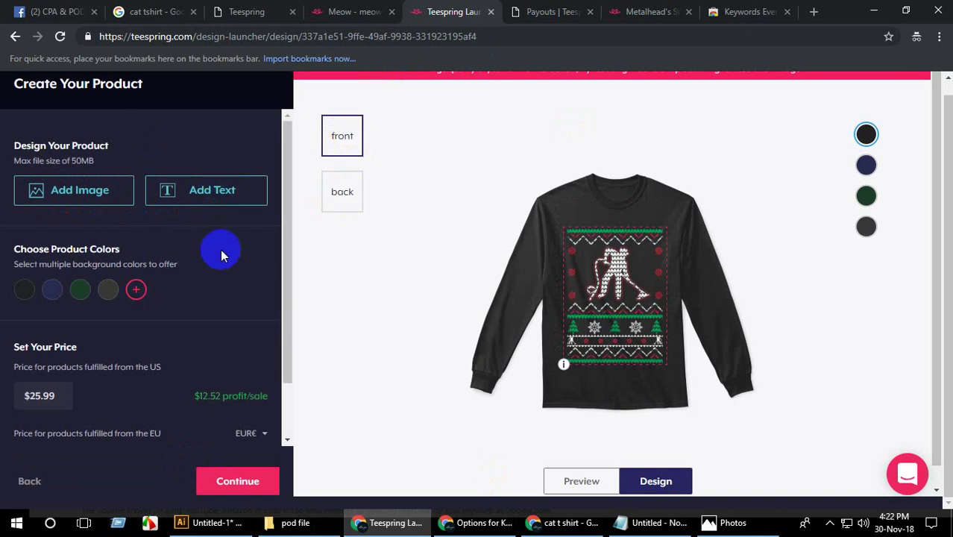
pyautogui.click(491, 248)
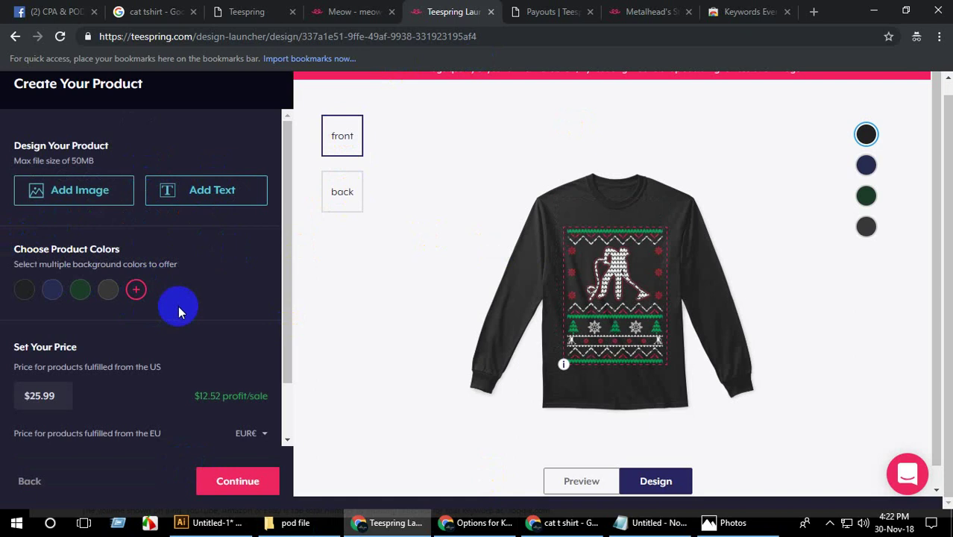
pyautogui.scroll(-1, 179, 306)
pyautogui.scroll(1, 226, 260)
pyautogui.click(238, 481)
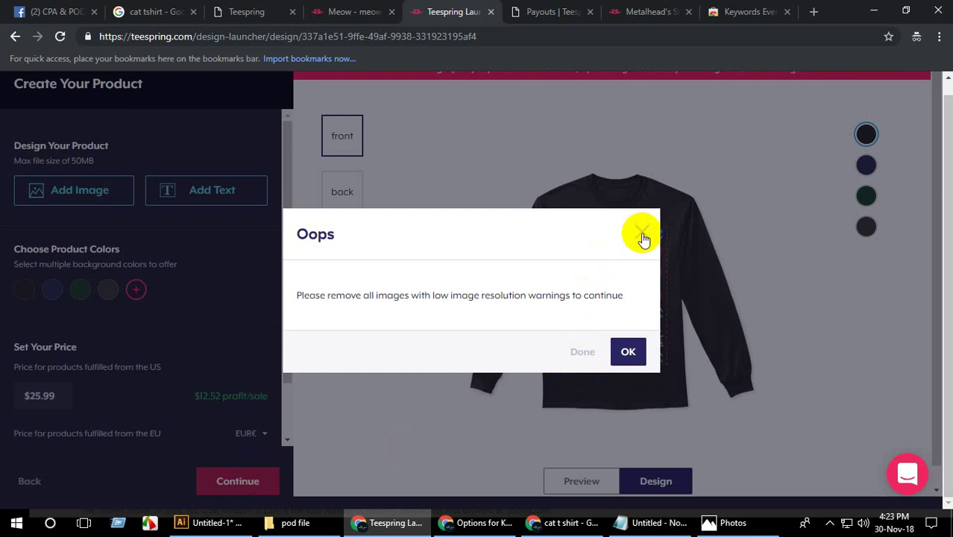
pyautogui.click(627, 352)
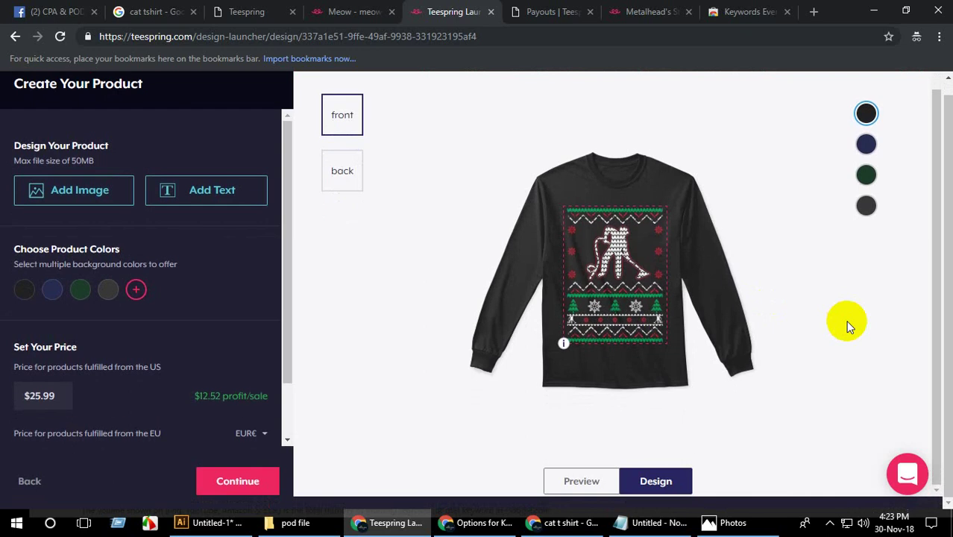
# Shrink the front sweater design to 5.99" x 8.43" and reposition it.
pyautogui.click(649, 285)
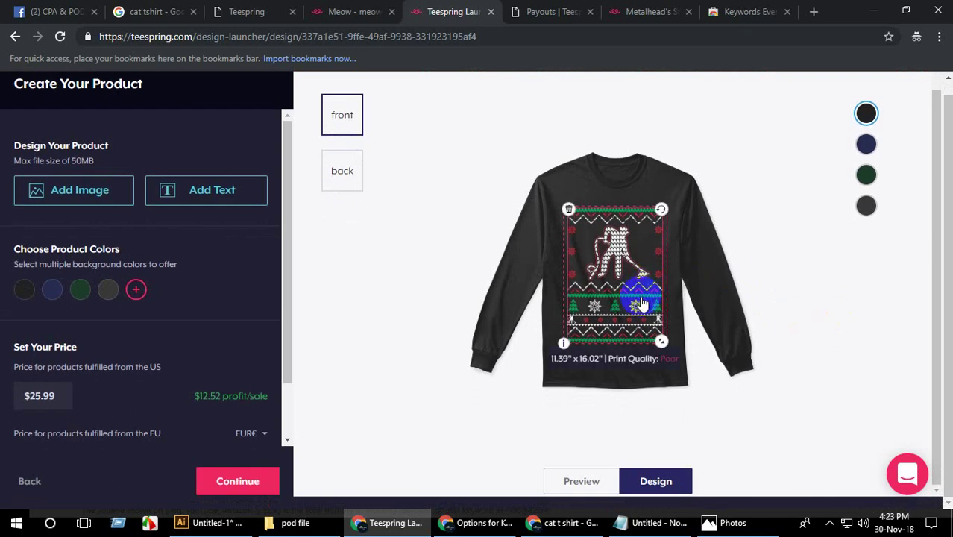
pyautogui.moveTo(661, 340); pyautogui.dragTo(637, 318)
pyautogui.click(662, 347)
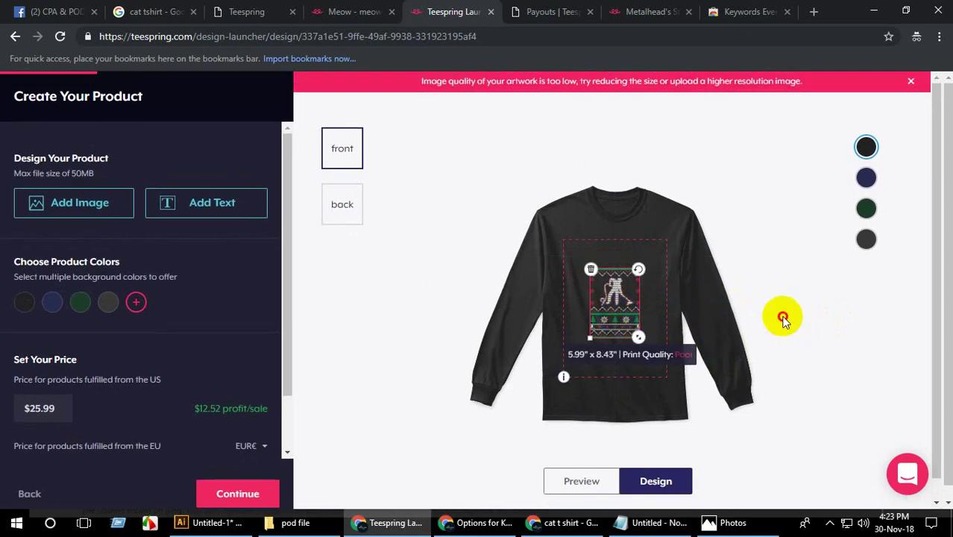
pyautogui.click(783, 319)
pyautogui.click(208, 524)
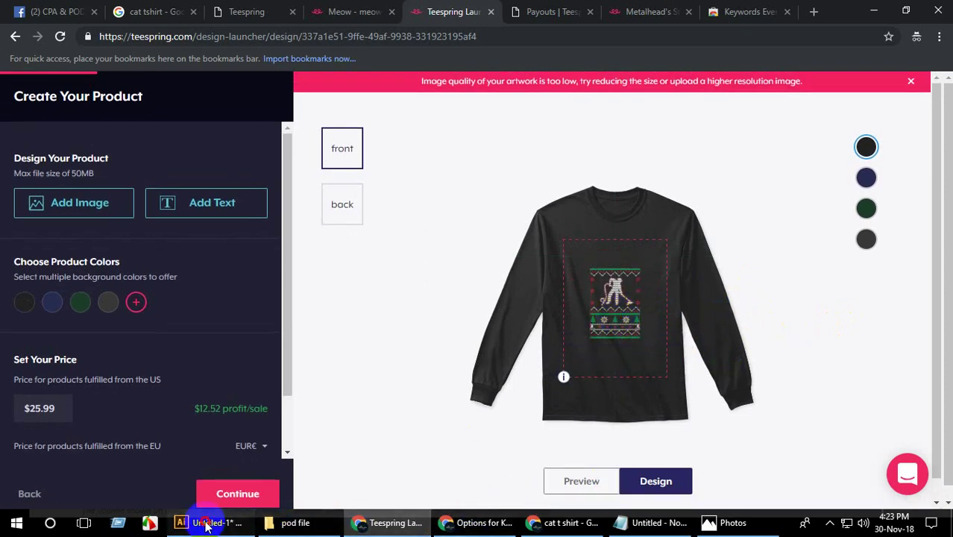
# Export the artwork to the Desktop as Untitled-1.png at High (300 ppi).
pyautogui.click(682, 233)
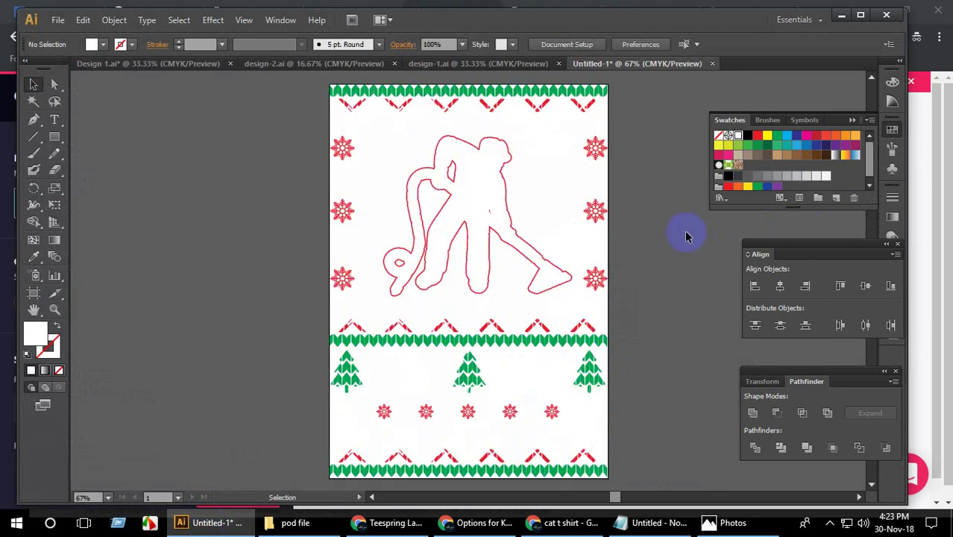
pyautogui.click(454, 266)
pyautogui.click(647, 254)
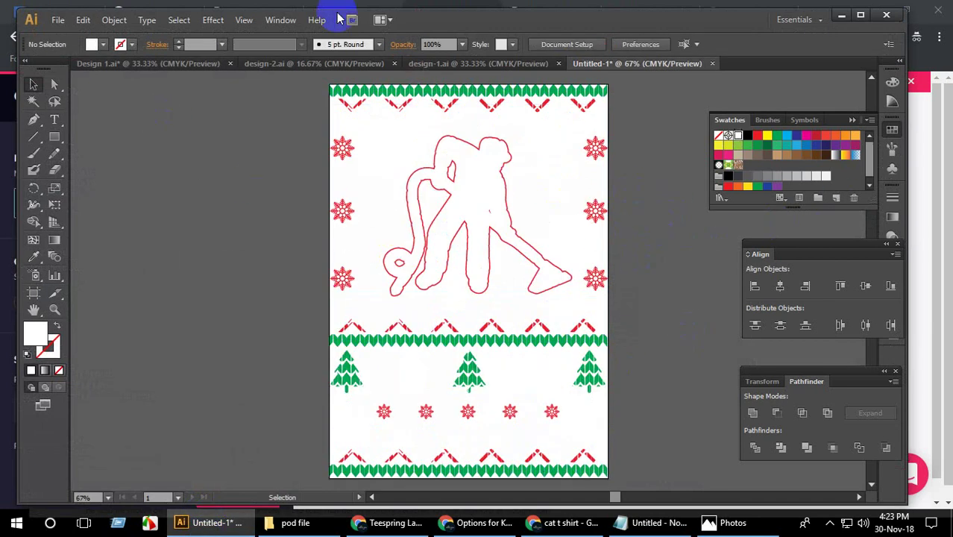
pyautogui.click(58, 19)
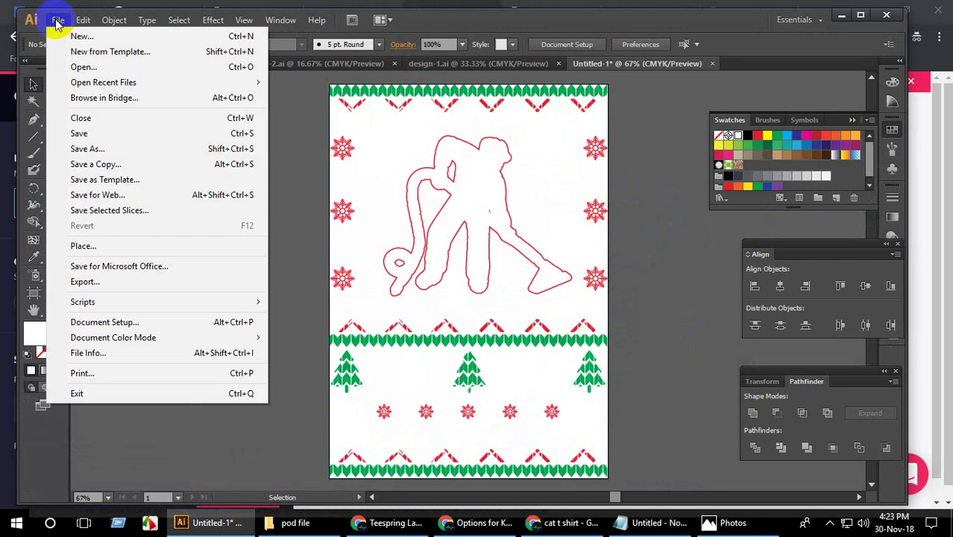
pyautogui.click(115, 283)
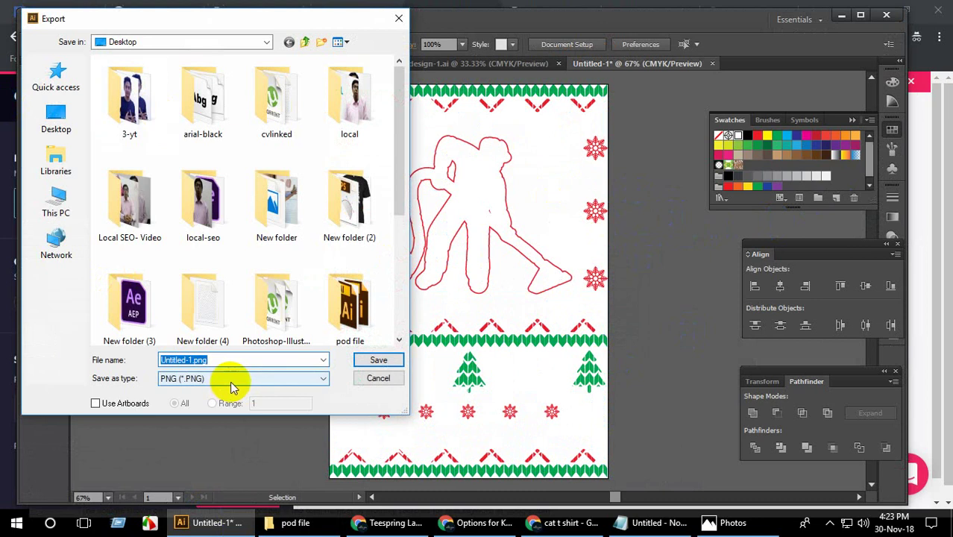
pyautogui.click(378, 359)
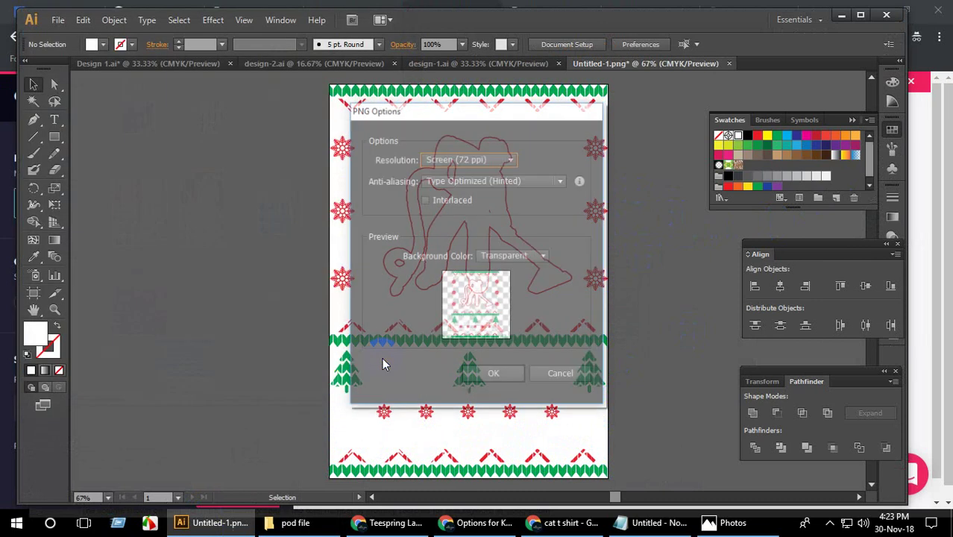
pyautogui.click(489, 159)
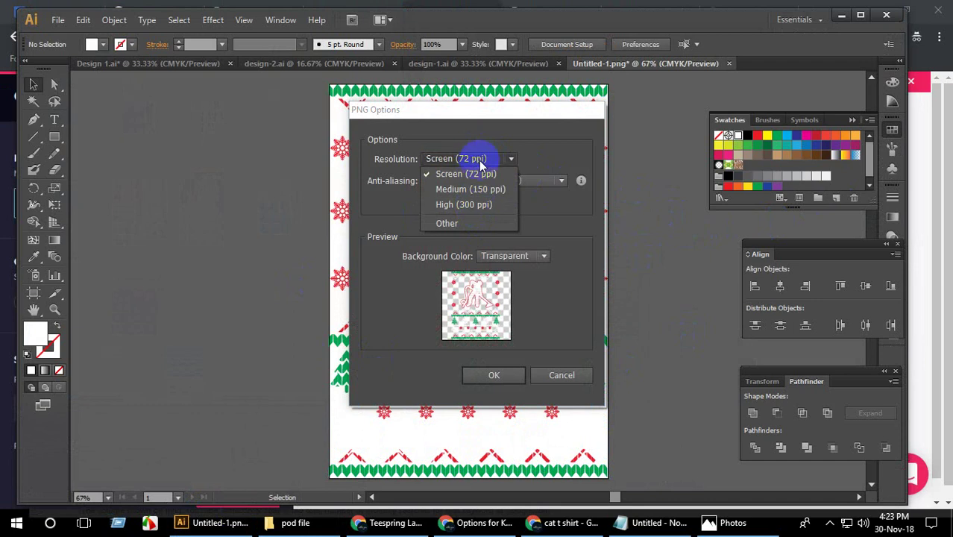
pyautogui.click(482, 204)
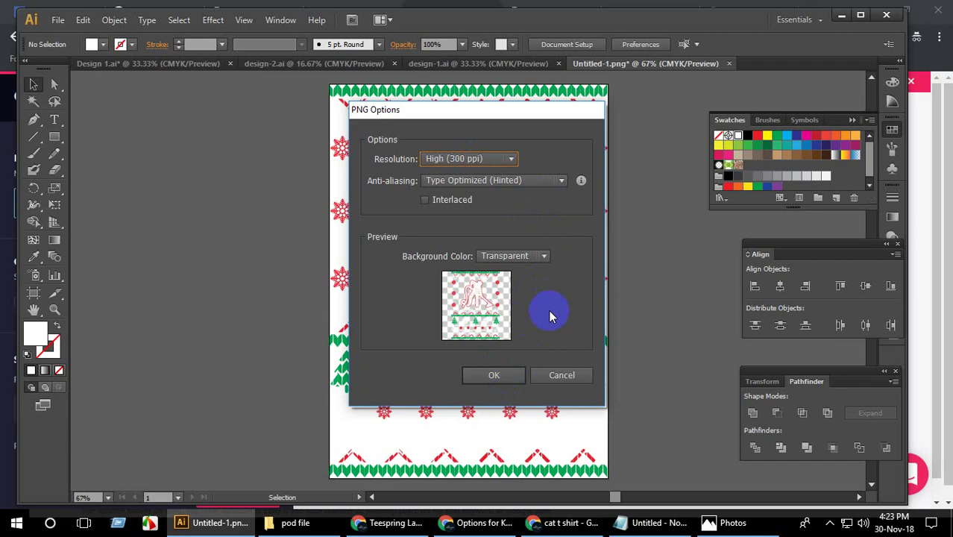
pyautogui.click(498, 375)
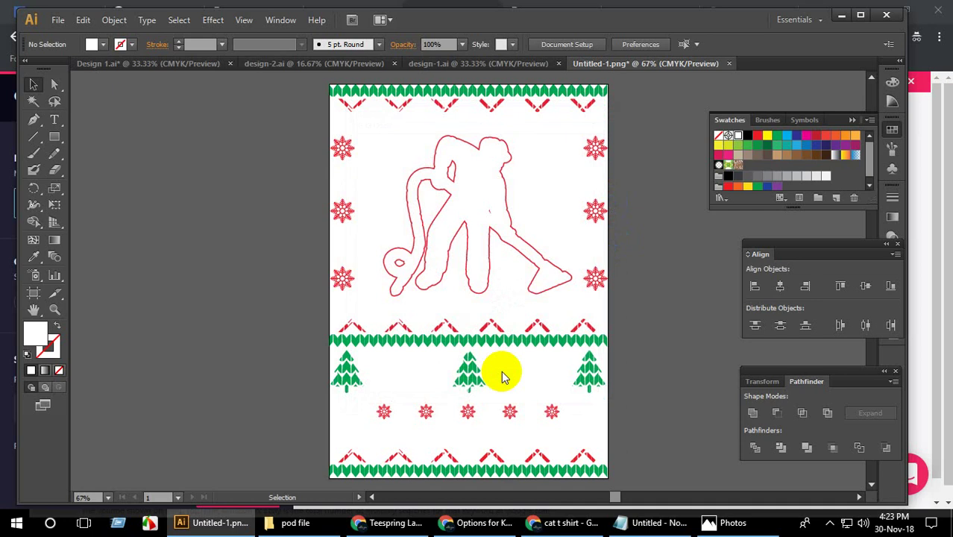
pyautogui.hotkey('ctrl', 'v')
pyautogui.click(57, 20)
# Export the artwork as carpet-cleane-tshirt.png on the Desktop at 300 ppi, transparent background.
pyautogui.moveTo(57, 20)
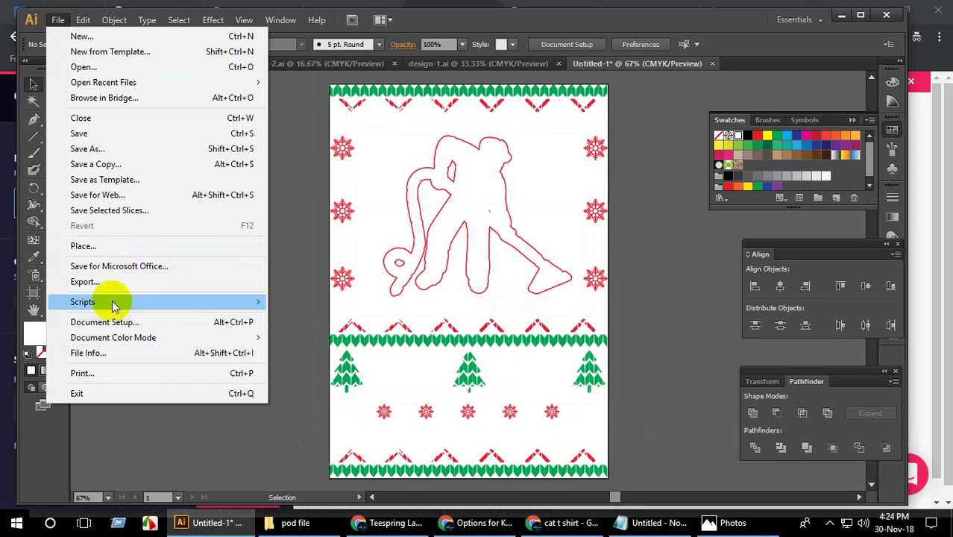
pyautogui.moveTo(117, 302)
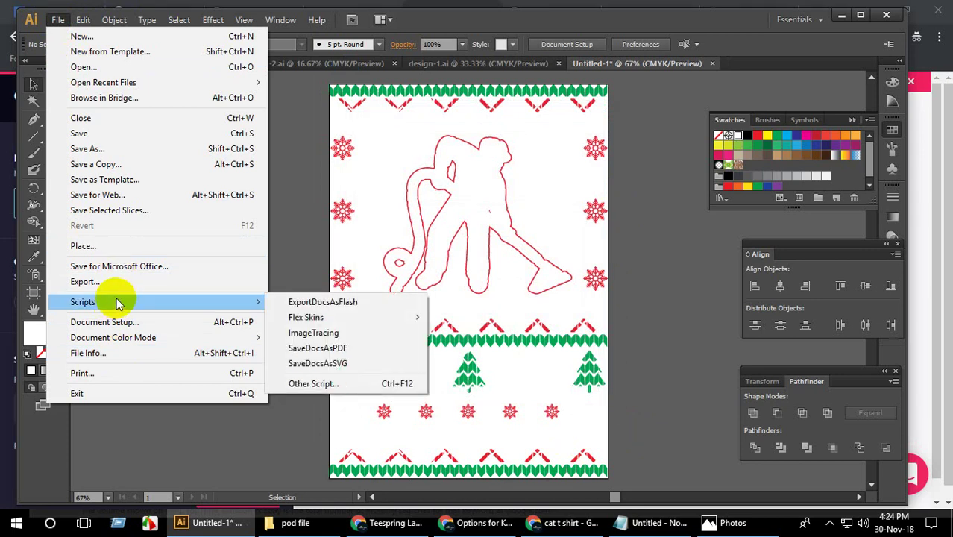
pyautogui.click(88, 282)
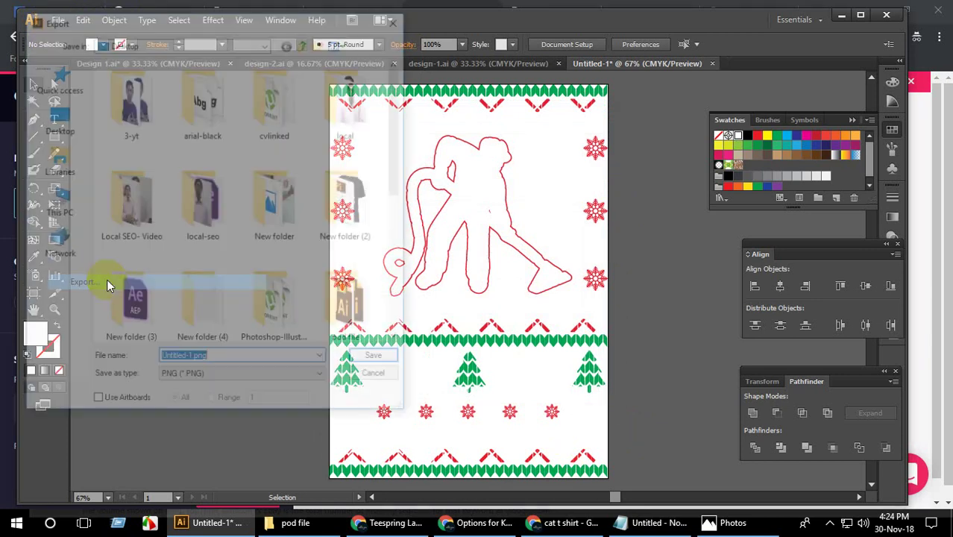
pyautogui.write('carpet-cl')
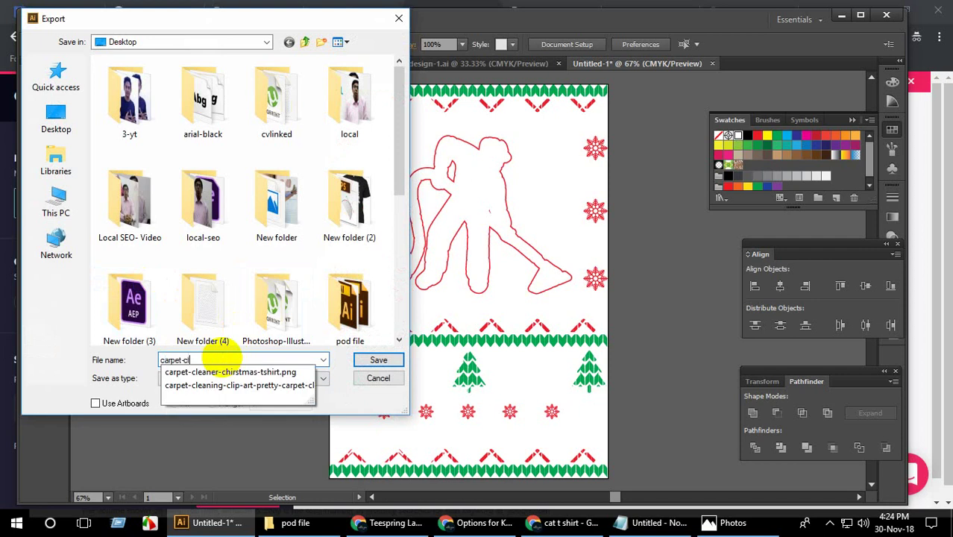
pyautogui.write('eanert')
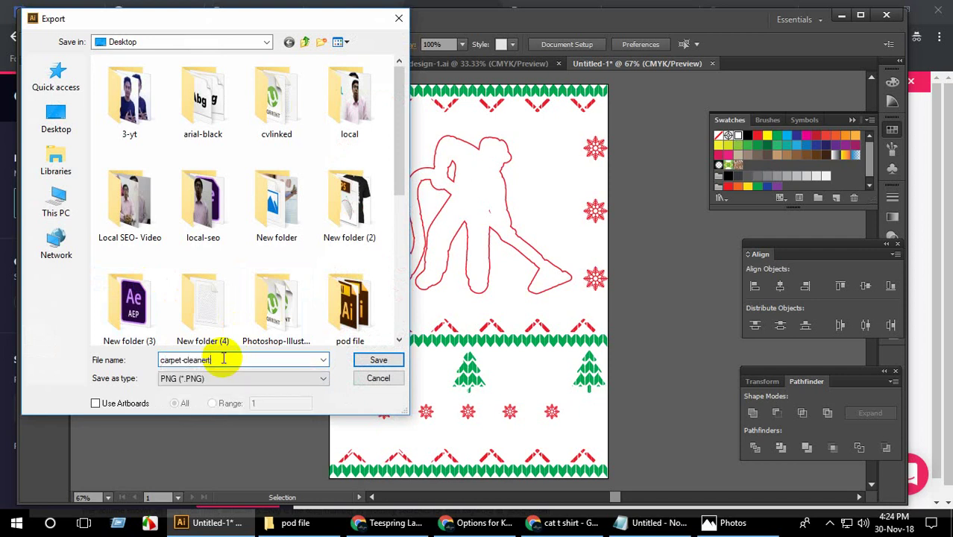
pyautogui.press('BackSpace')
pyautogui.press('BackSpace')
pyautogui.write('-tshirt')
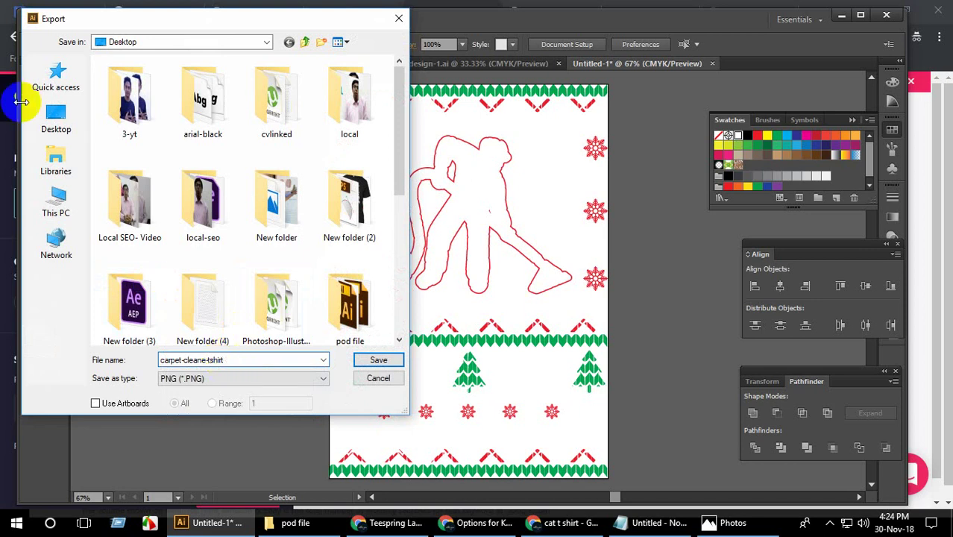
pyautogui.click(58, 119)
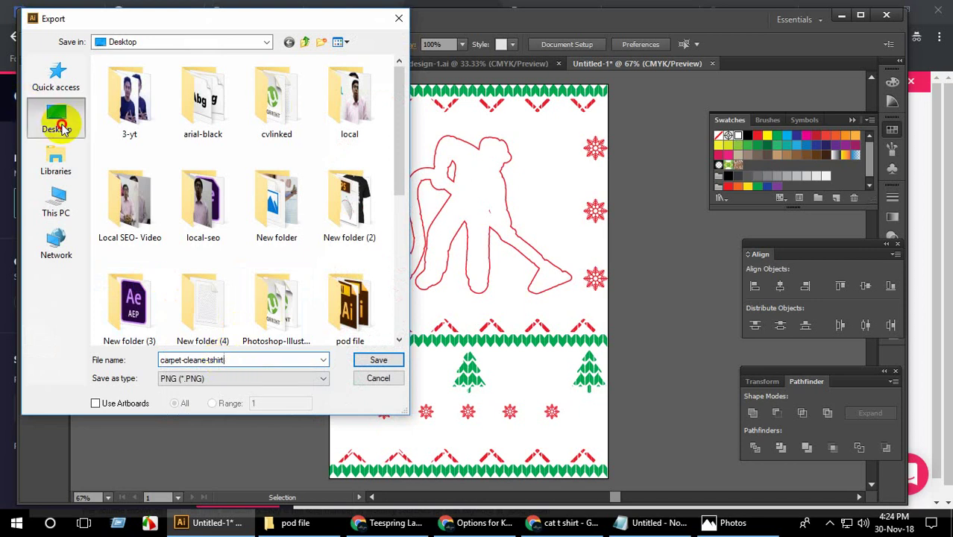
pyautogui.click(380, 361)
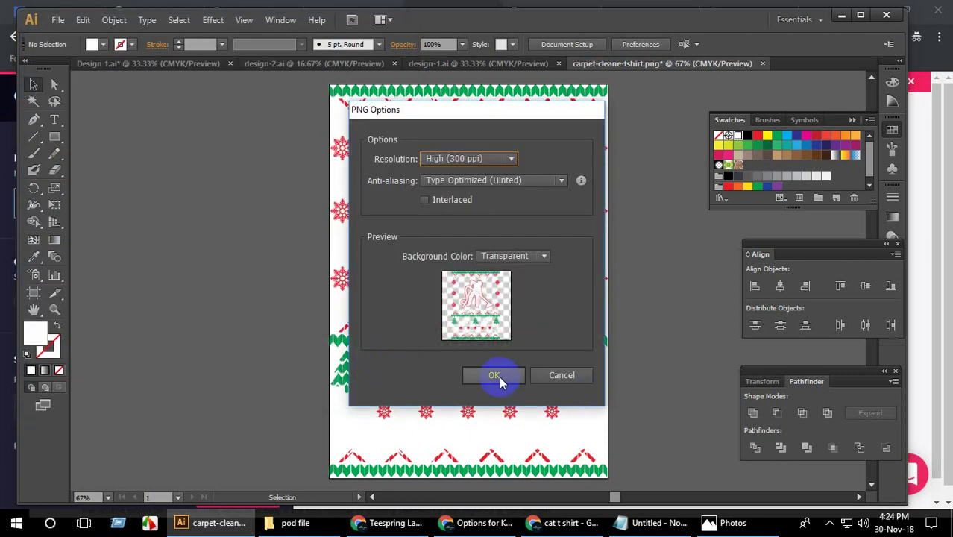
pyautogui.click(495, 375)
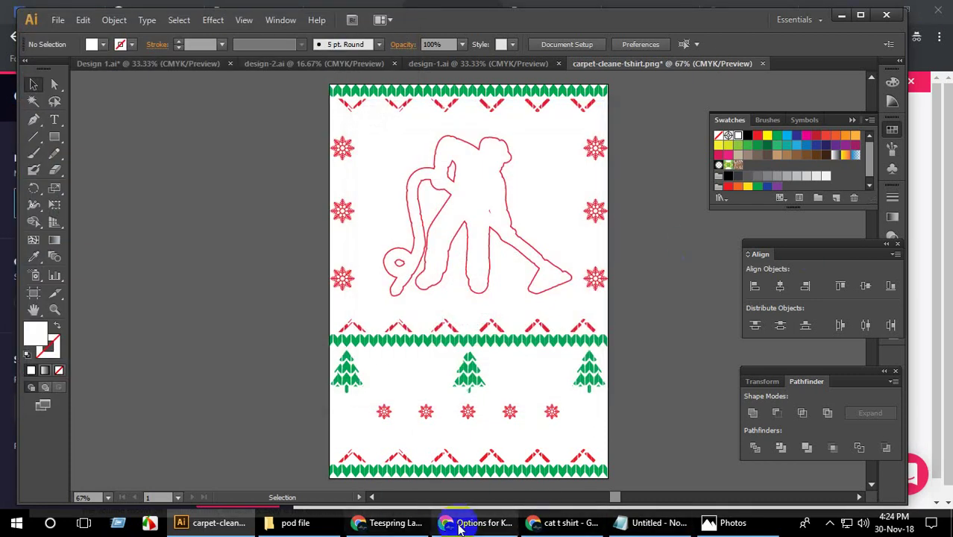
pyautogui.click(406, 525)
# Replace the old low-quality design with carpet-cleane-tshirt.png.
pyautogui.click(609, 287)
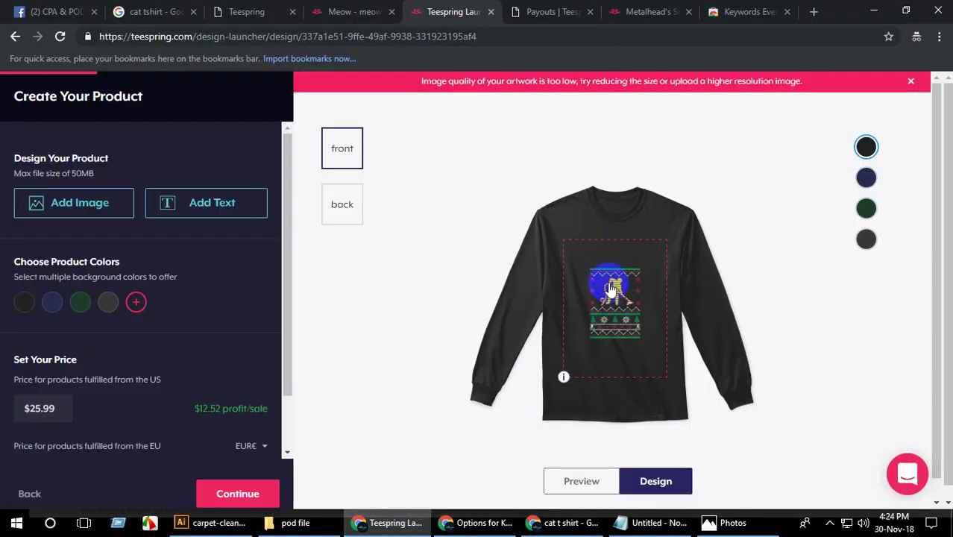
pyautogui.press('Delete')
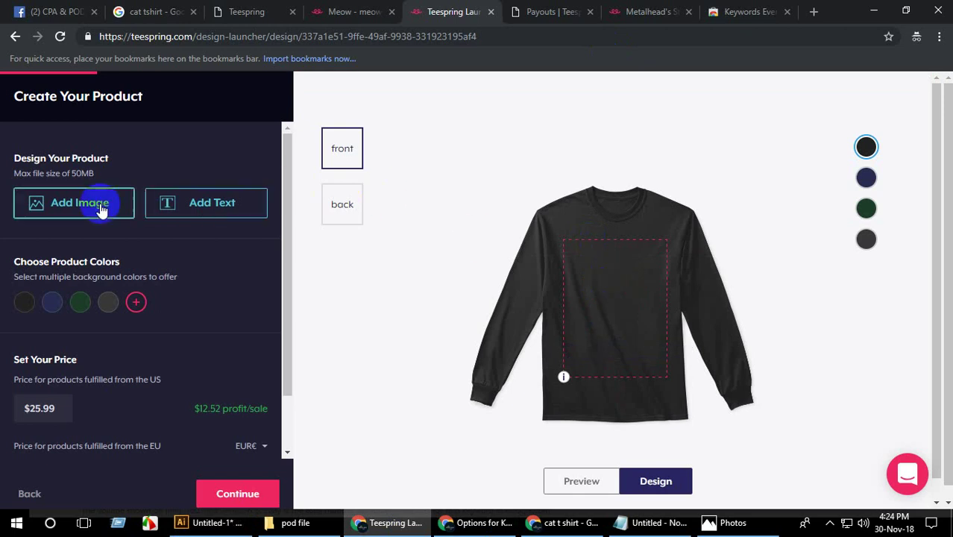
pyautogui.click(101, 207)
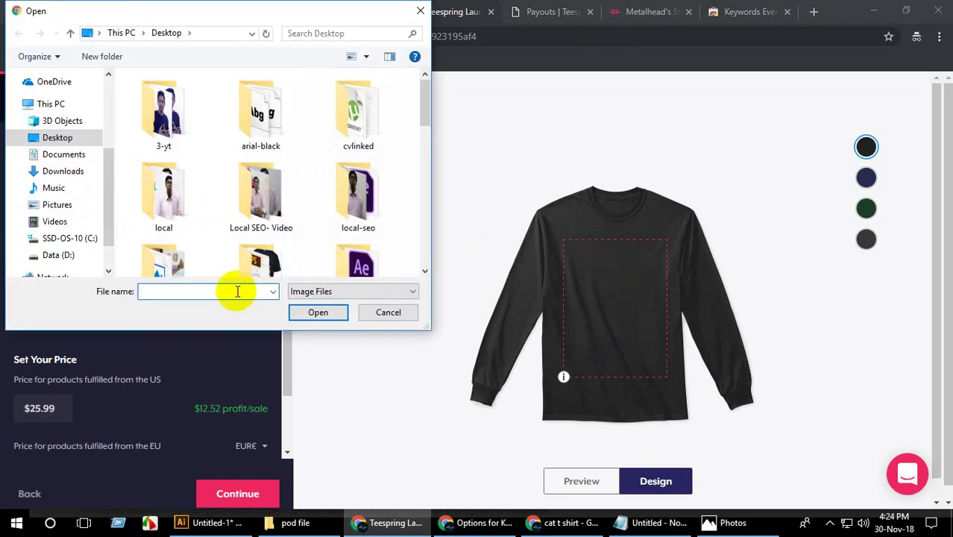
pyautogui.write('ca')
pyautogui.click(317, 311)
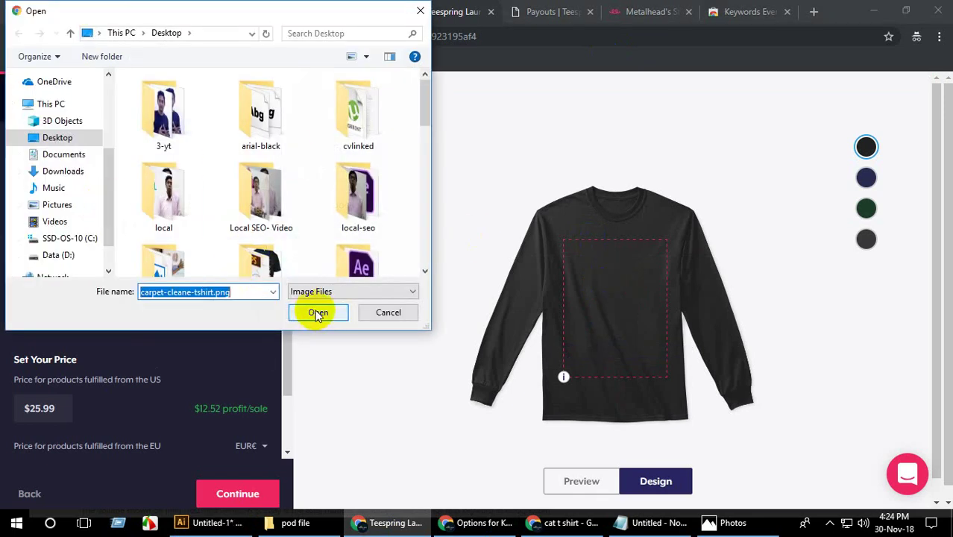
pyautogui.click(316, 313)
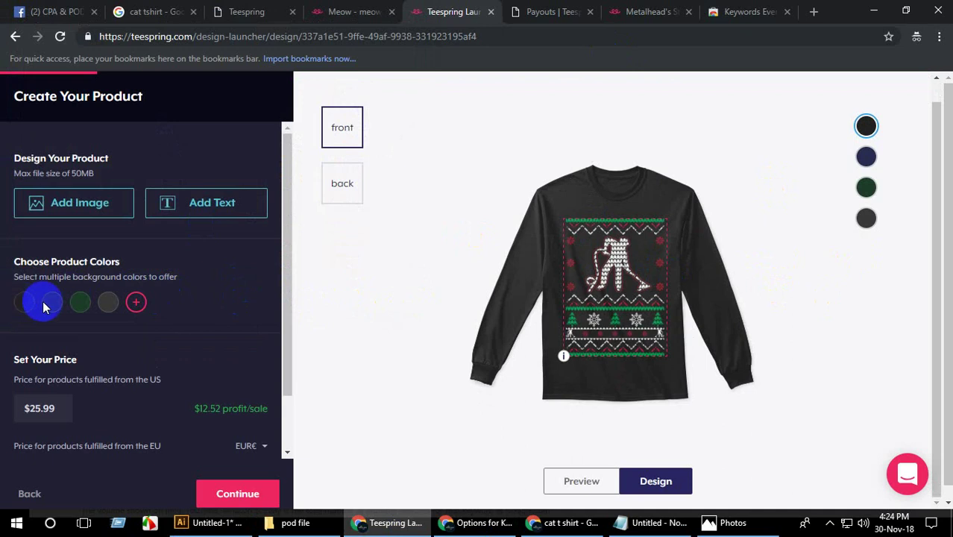
# Confirm the background colours, keeping black, and continue to Add More Products.
pyautogui.click(135, 302)
pyautogui.click(63, 193)
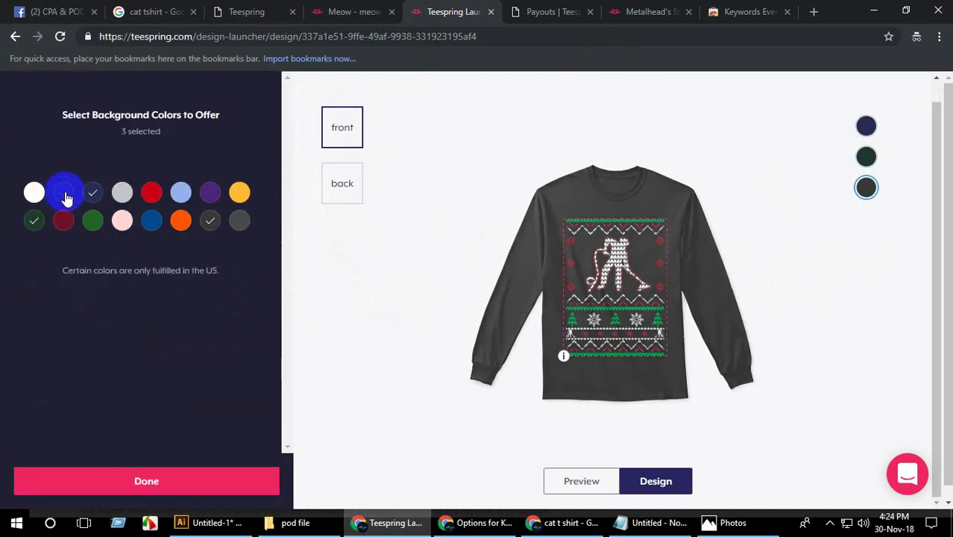
pyautogui.click(63, 193)
pyautogui.click(179, 483)
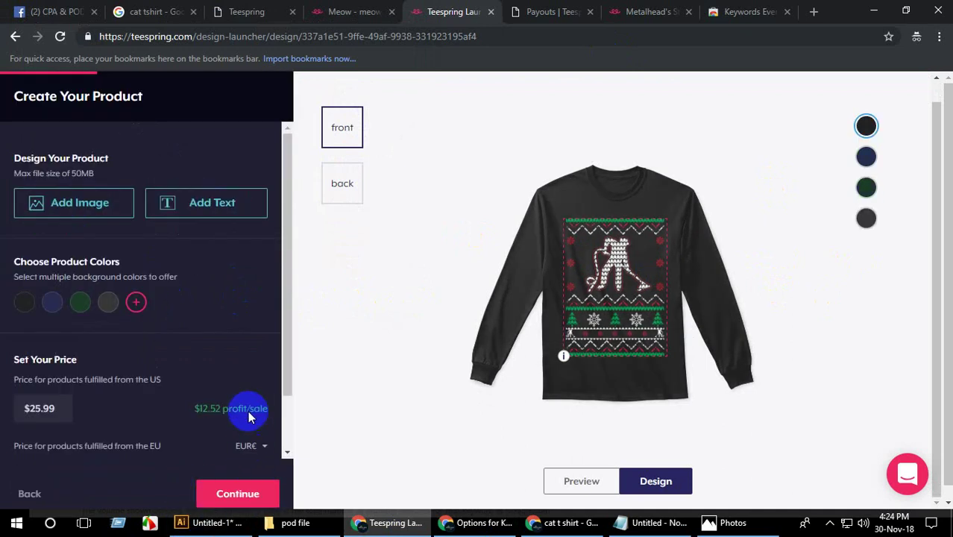
pyautogui.scroll(-2, 261, 418)
pyautogui.click(244, 482)
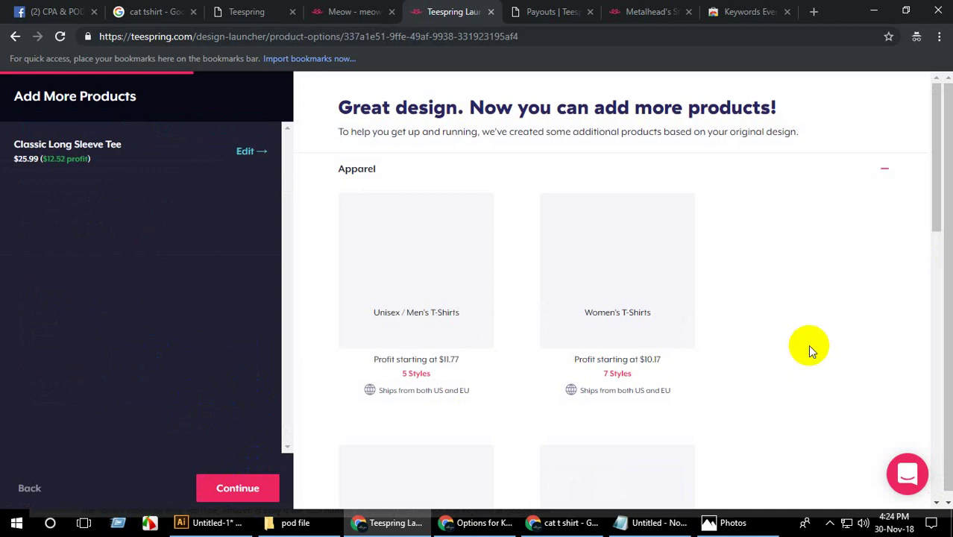
pyautogui.moveTo(556, 295)
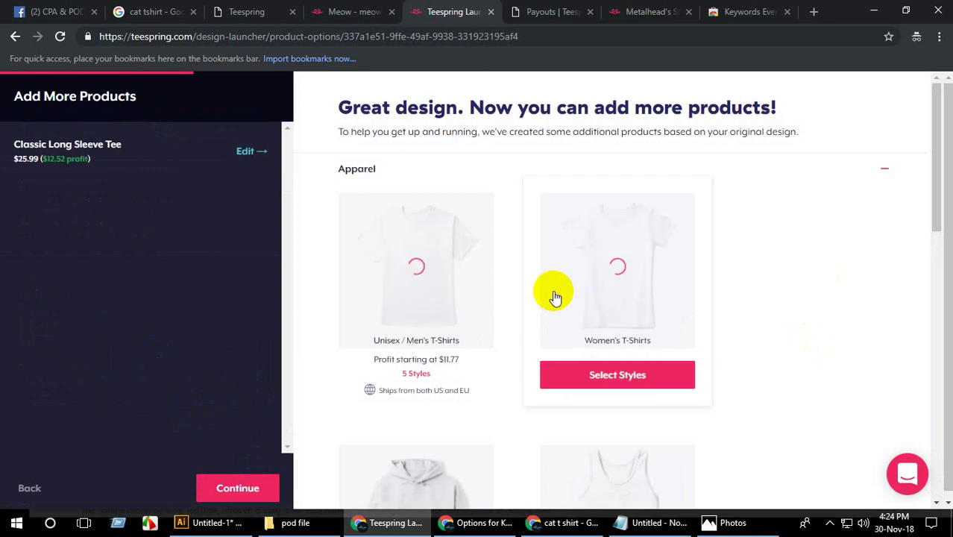
pyautogui.scroll(-2, 783, 289)
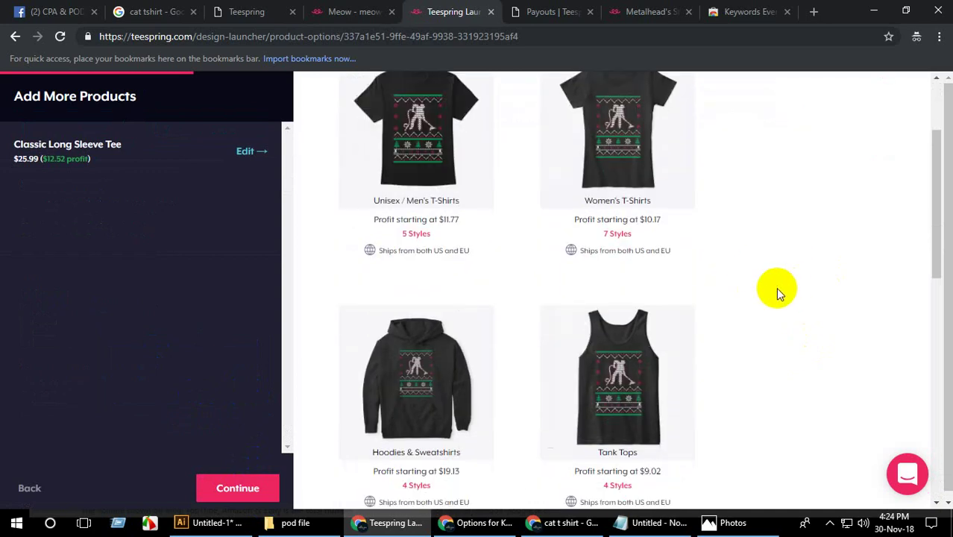
pyautogui.scroll(-5, 631, 258)
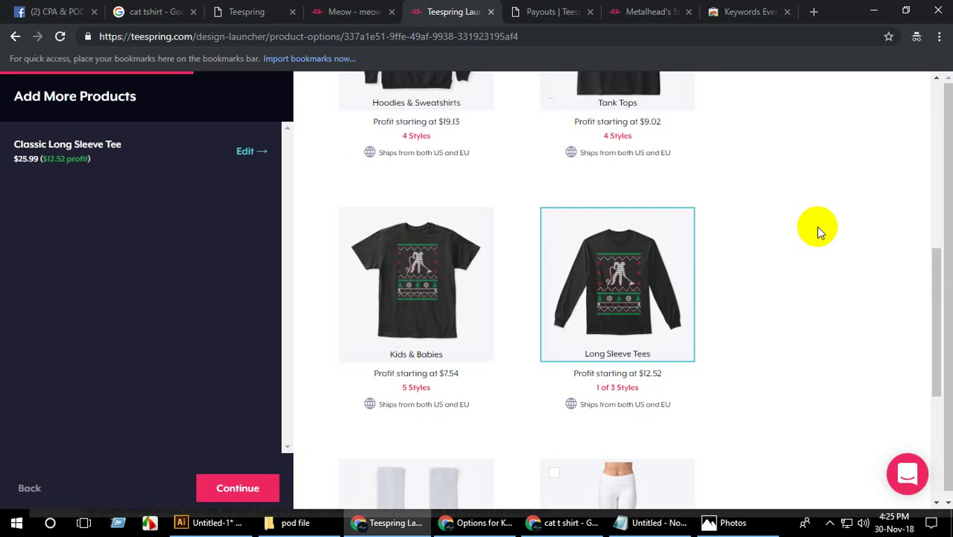
pyautogui.scroll(-4, 824, 234)
pyautogui.scroll(10, 823, 234)
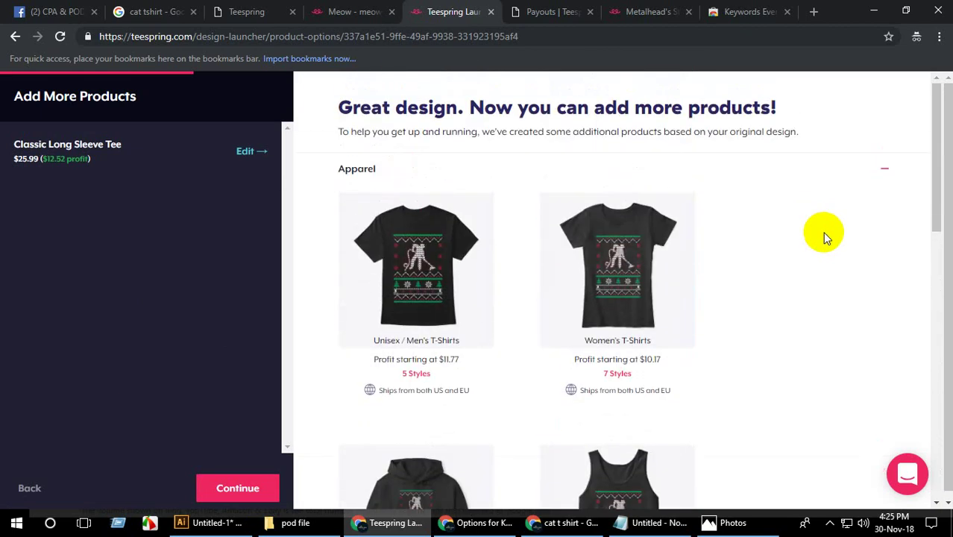
pyautogui.scroll(-2, 403, 311)
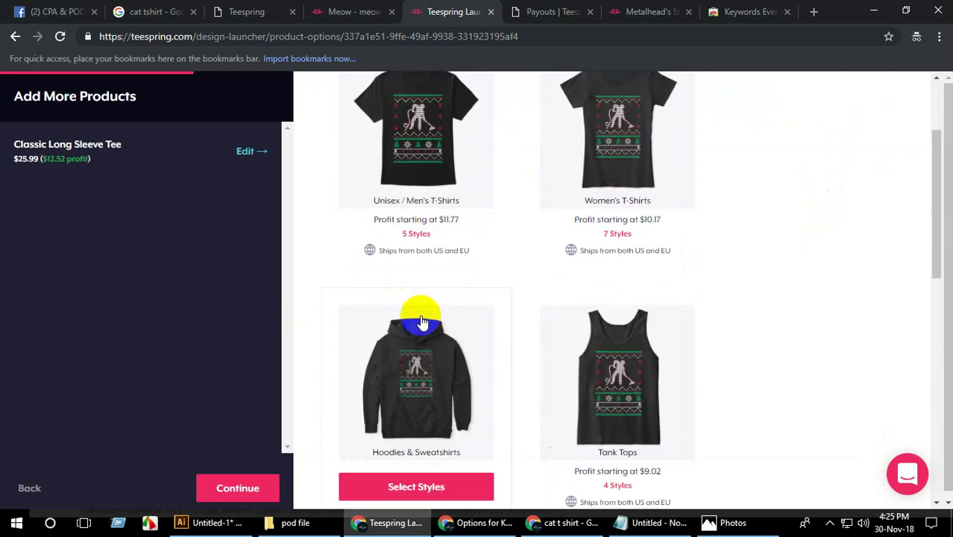
# Add the unisex Classic Tee and Comfort Tee styles.
pyautogui.click(422, 240)
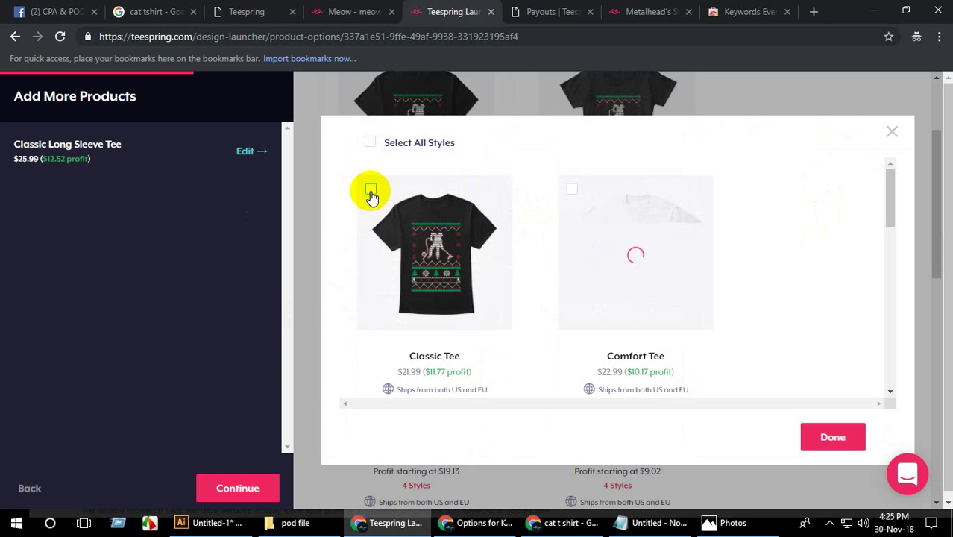
pyautogui.click(372, 192)
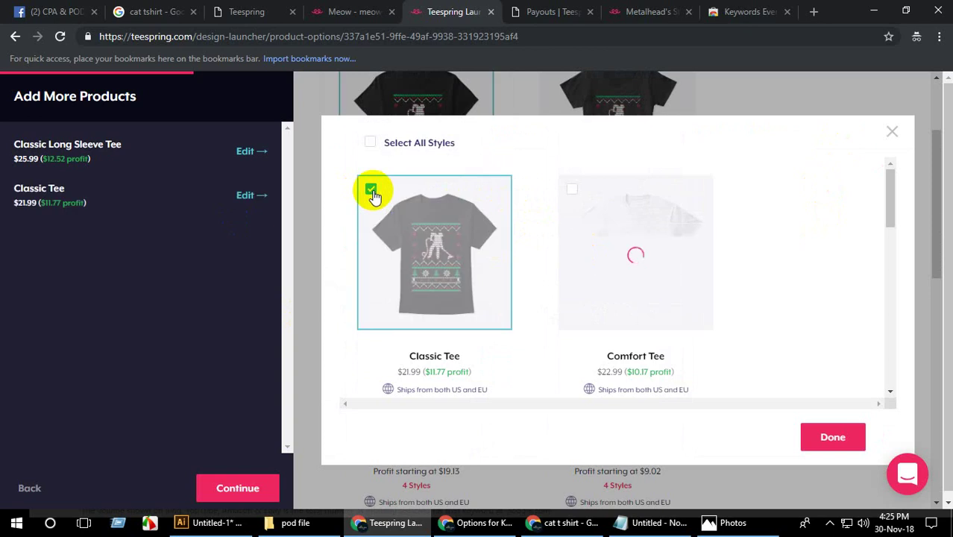
pyautogui.click(572, 192)
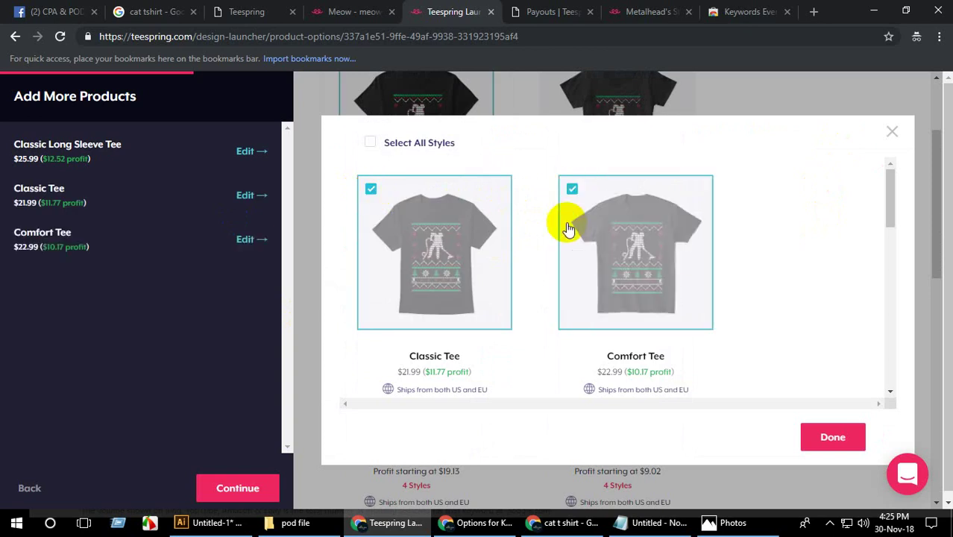
pyautogui.click(438, 361)
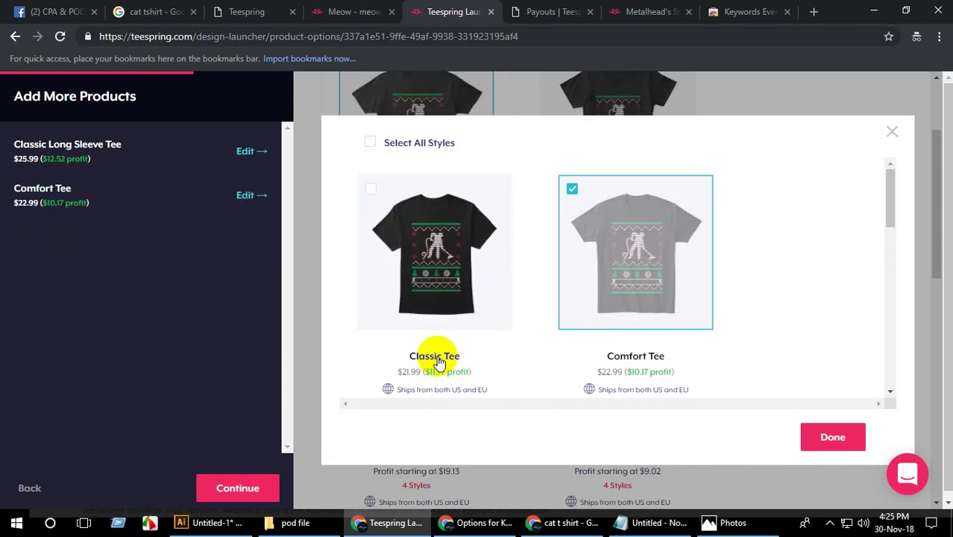
pyautogui.click(438, 361)
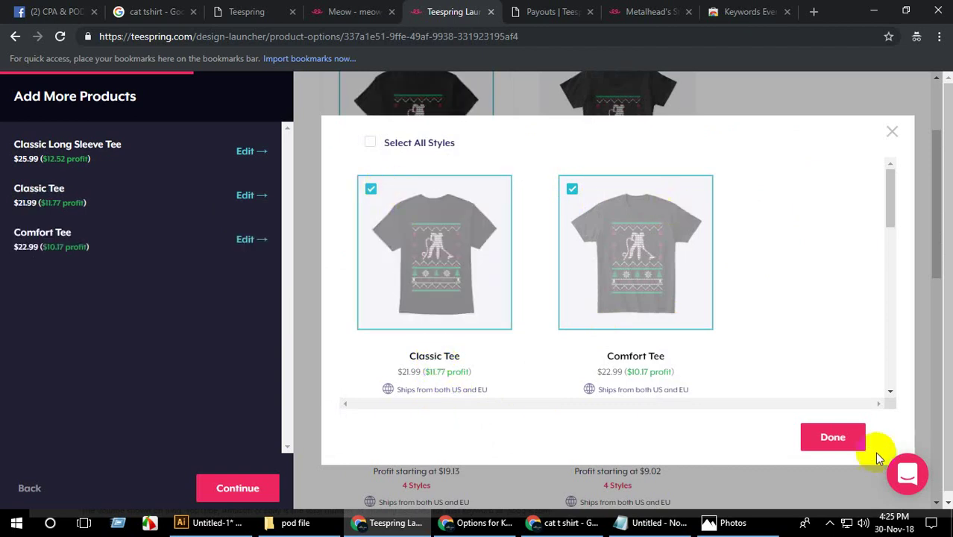
pyautogui.click(831, 437)
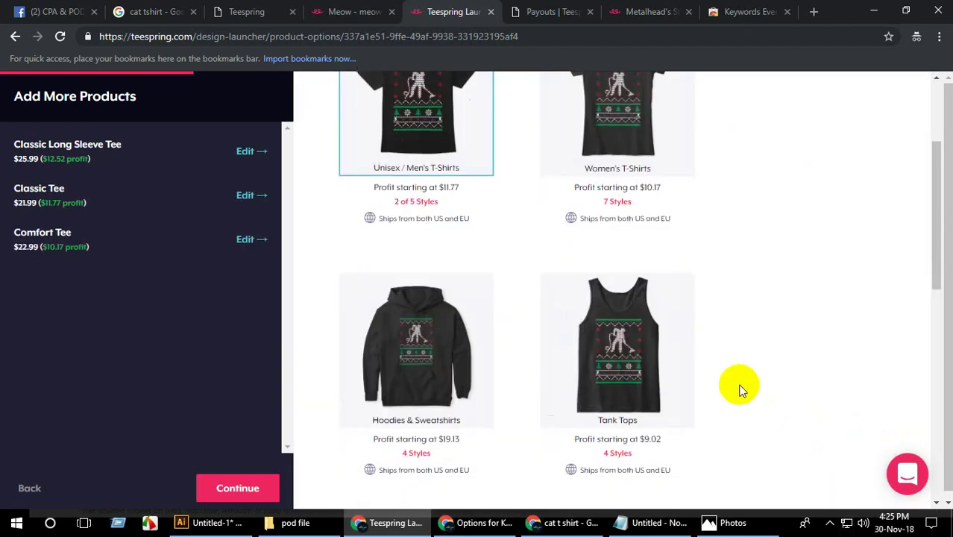
pyautogui.scroll(2, 740, 389)
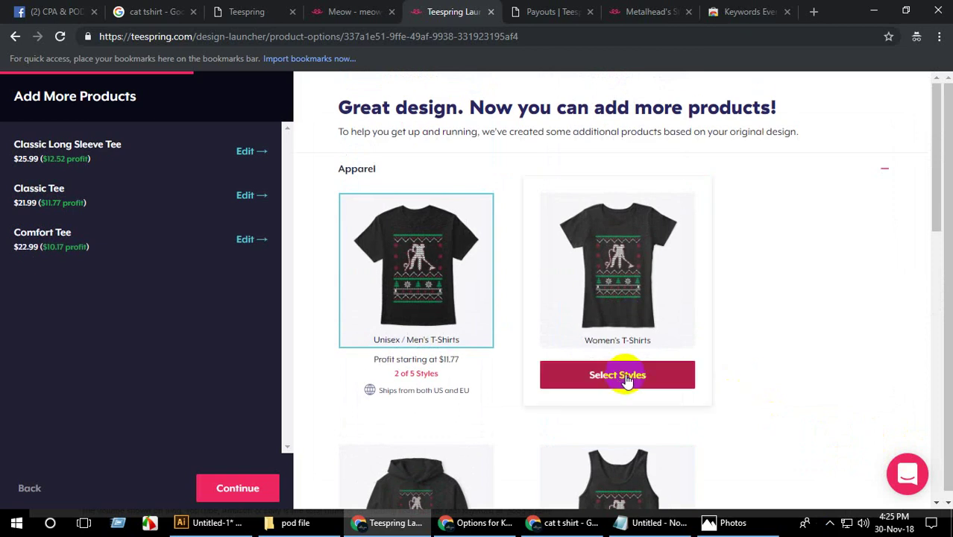
# Add the Women's Comfort Tee and Women's Classic Tee styles.
pyautogui.click(636, 375)
pyautogui.click(371, 188)
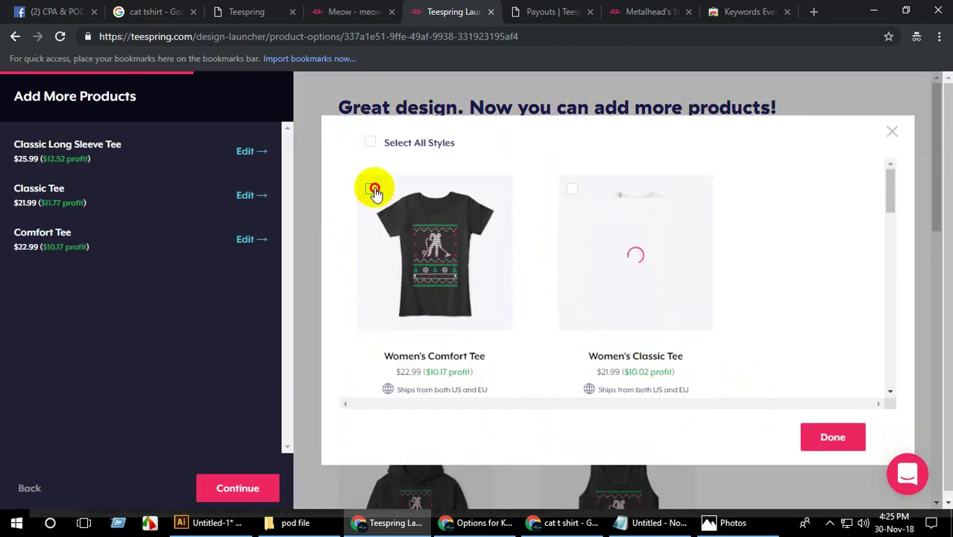
pyautogui.click(572, 190)
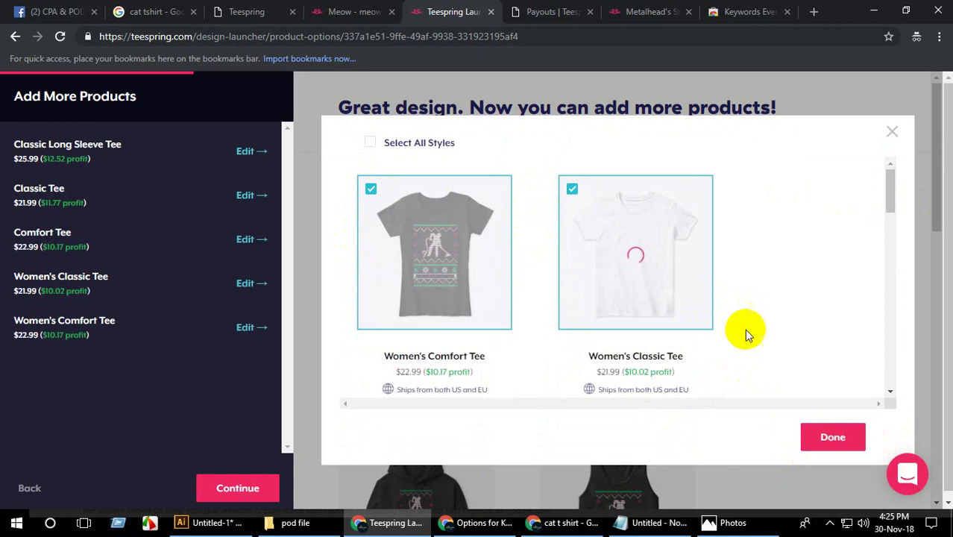
pyautogui.click(832, 436)
pyautogui.scroll(-5, 782, 268)
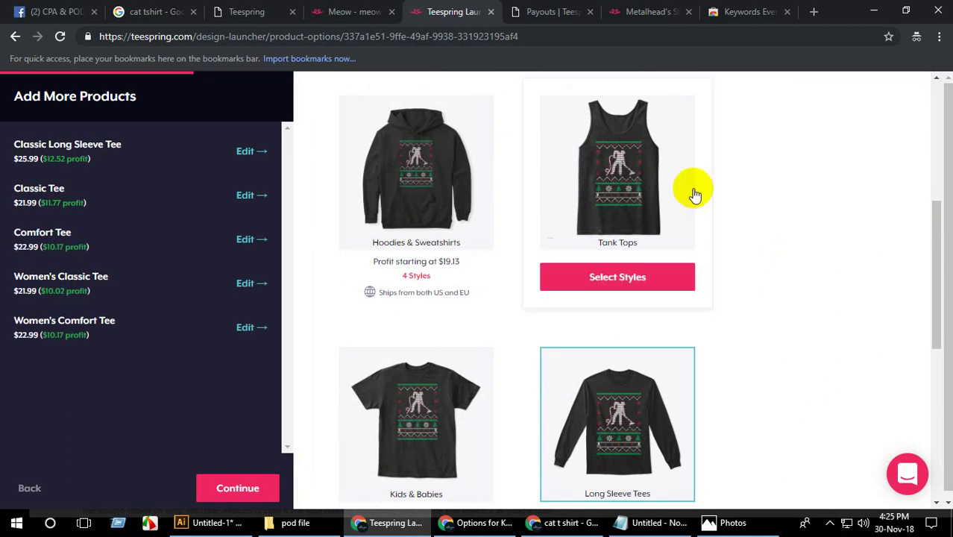
# Open and close the Hoodies & Sweatshirts style choices without adding anything.
pyautogui.click(659, 433)
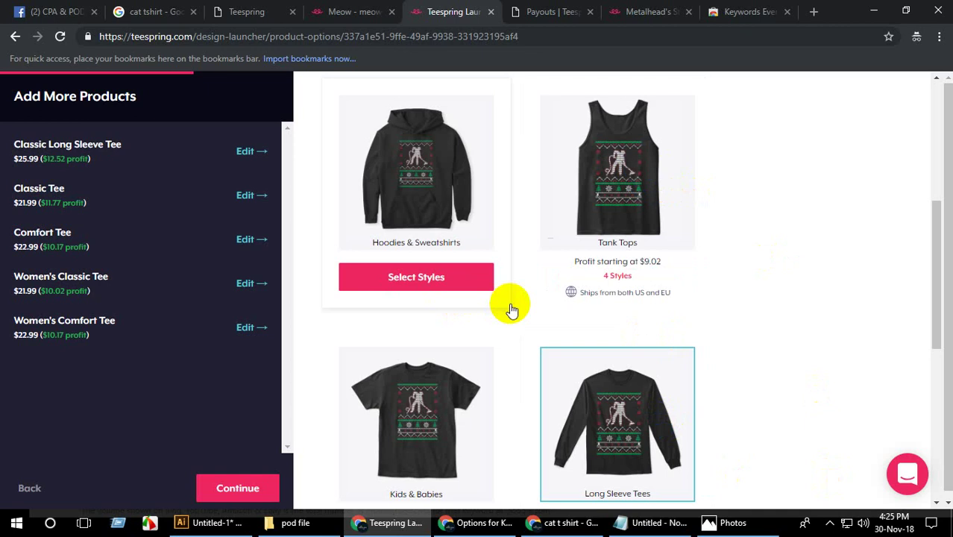
pyautogui.scroll(1, 514, 305)
pyautogui.click(427, 253)
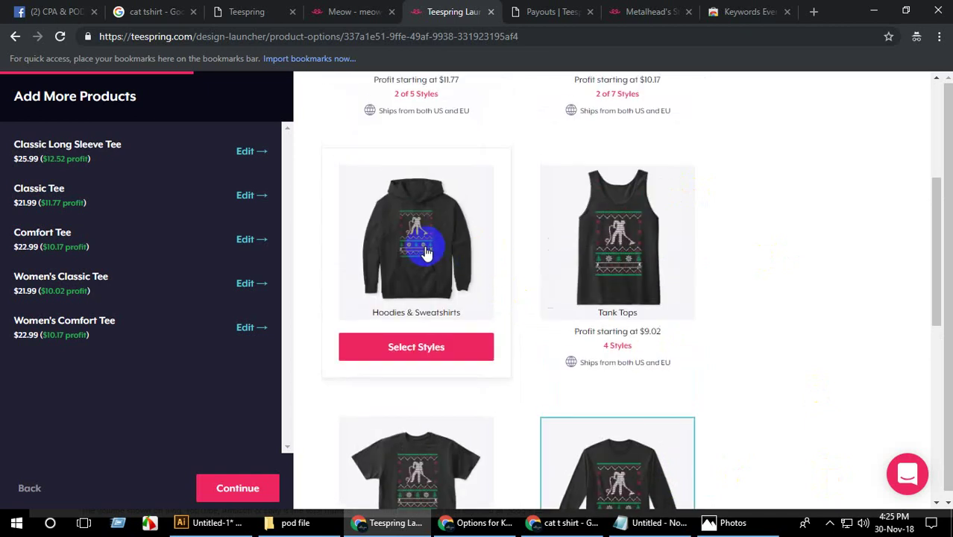
pyautogui.click(422, 245)
pyautogui.click(422, 354)
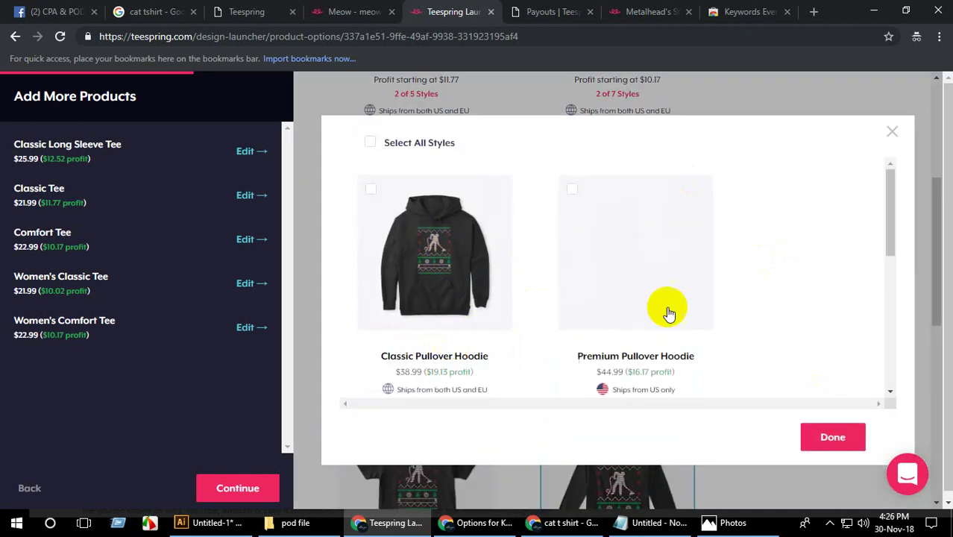
pyautogui.click(422, 269)
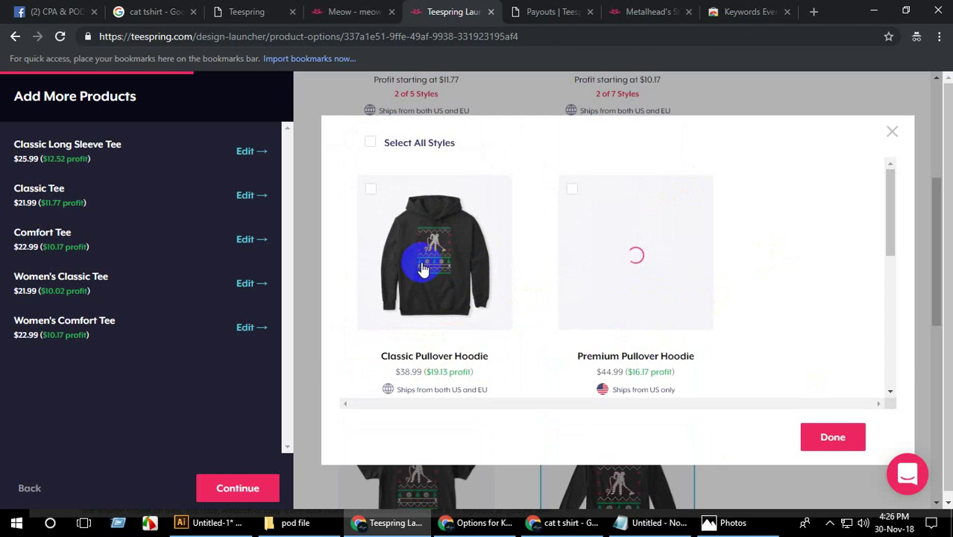
pyautogui.click(892, 132)
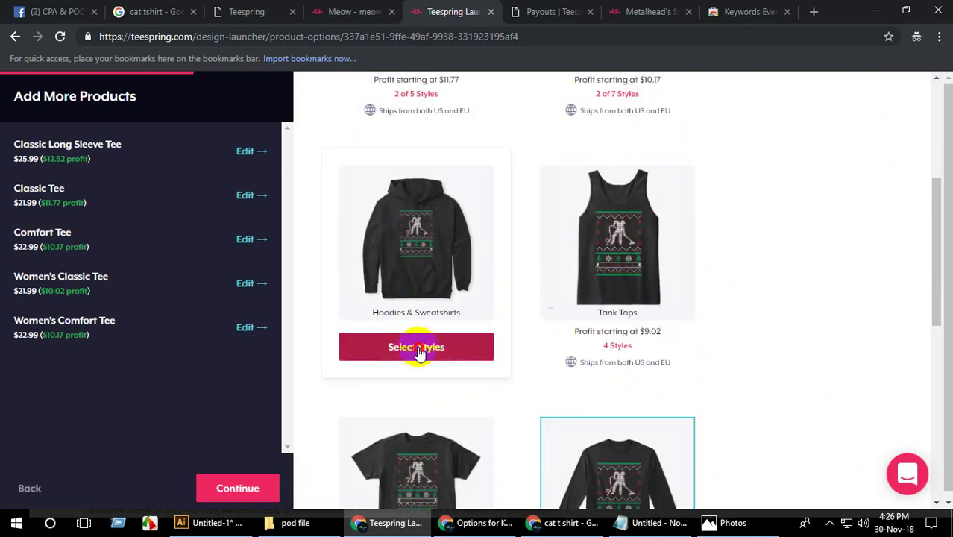
pyautogui.click(419, 353)
pyautogui.click(407, 246)
pyautogui.click(894, 134)
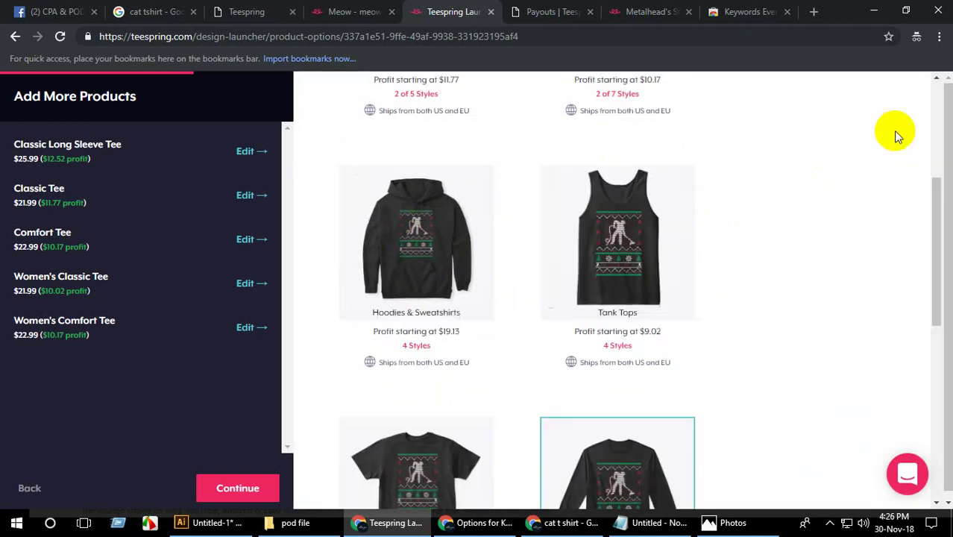
pyautogui.click(419, 233)
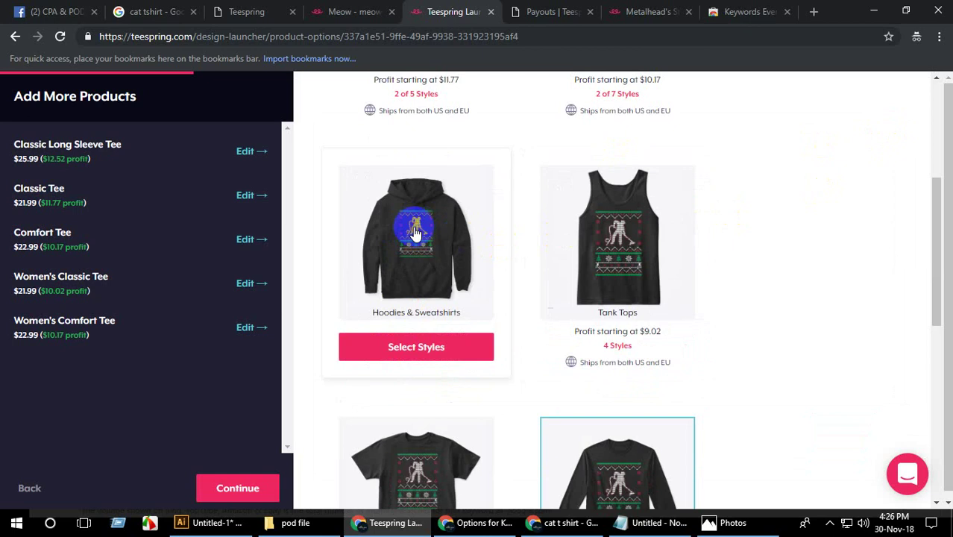
pyautogui.rightClick(413, 232)
pyautogui.click(392, 219)
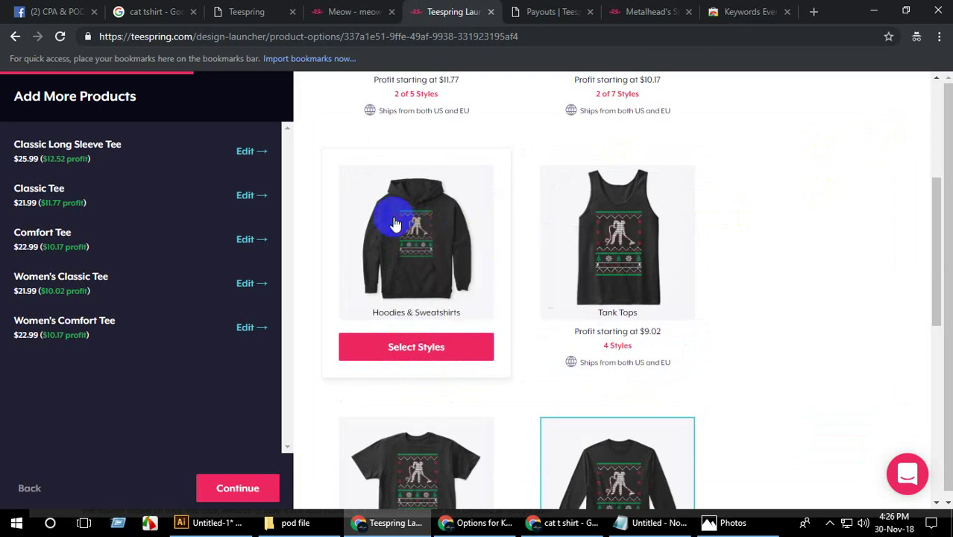
# Tick Classic Pullover Hoodie and confirm the hoodie style choice.
pyautogui.click(412, 347)
pyautogui.click(421, 357)
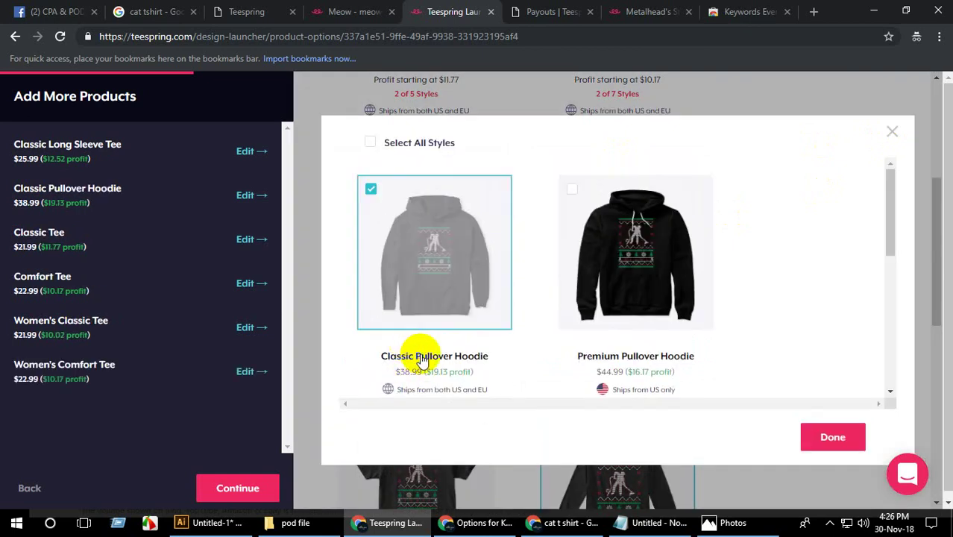
pyautogui.rightClick(421, 357)
pyautogui.click(421, 370)
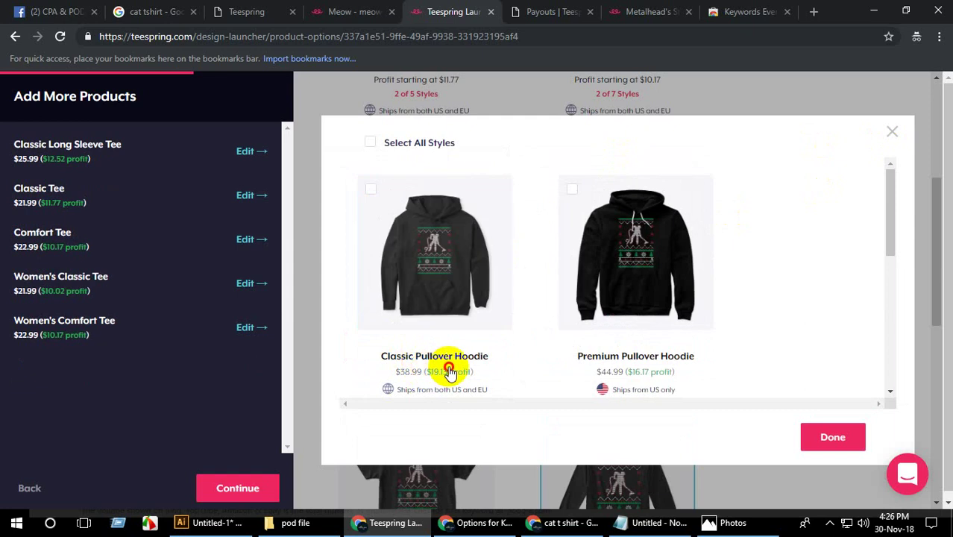
pyautogui.click(446, 366)
pyautogui.click(831, 437)
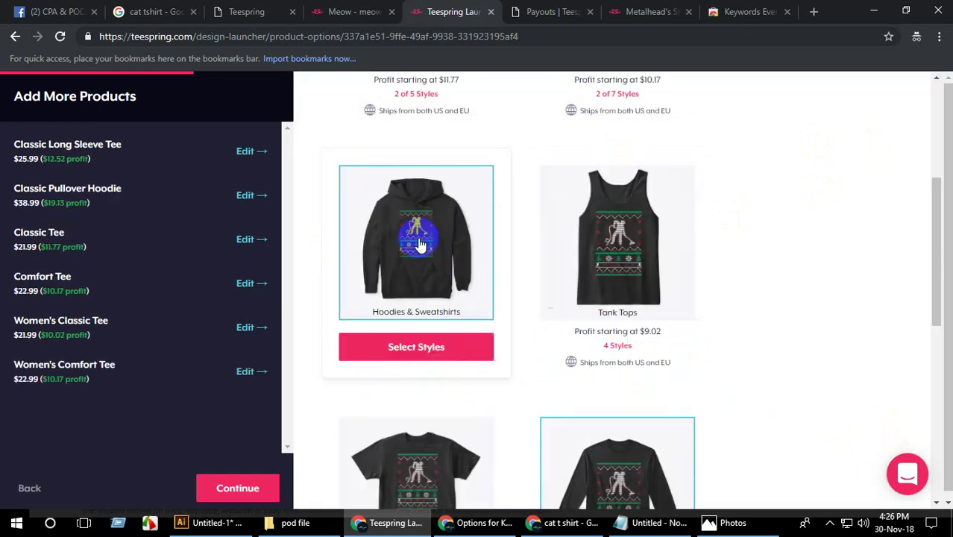
# Recheck the hoodie styles and review the six-product list.
pyautogui.scroll(3, 791, 329)
pyautogui.scroll(-3, 780, 325)
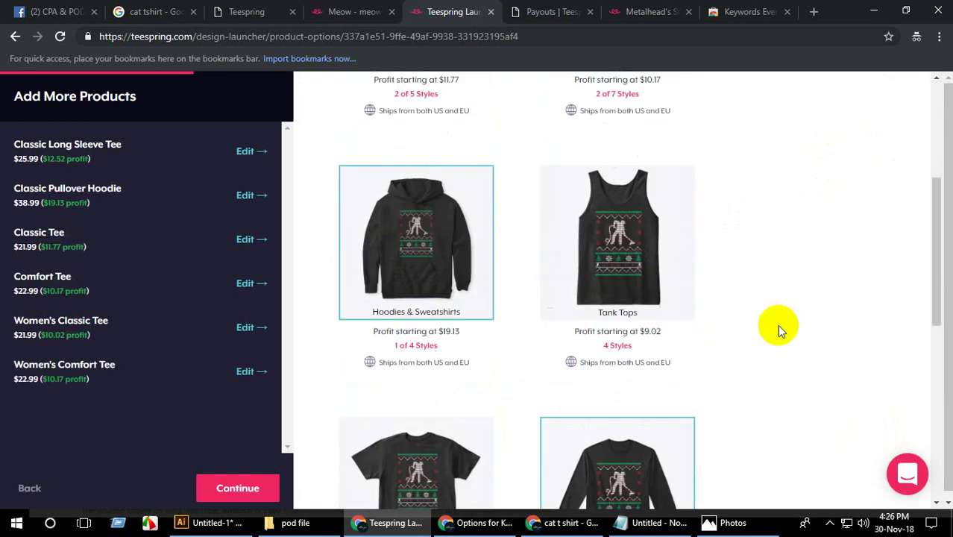
pyautogui.click(434, 348)
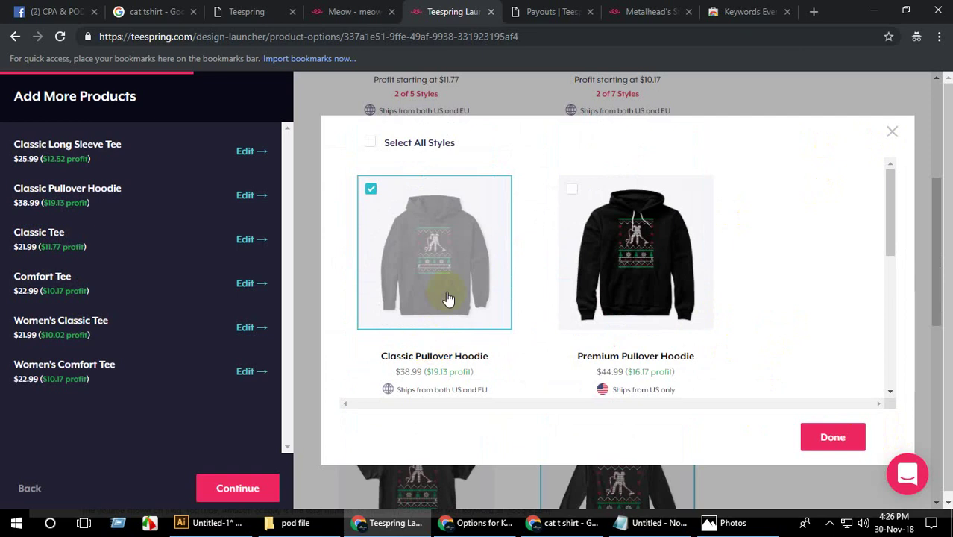
pyautogui.click(889, 132)
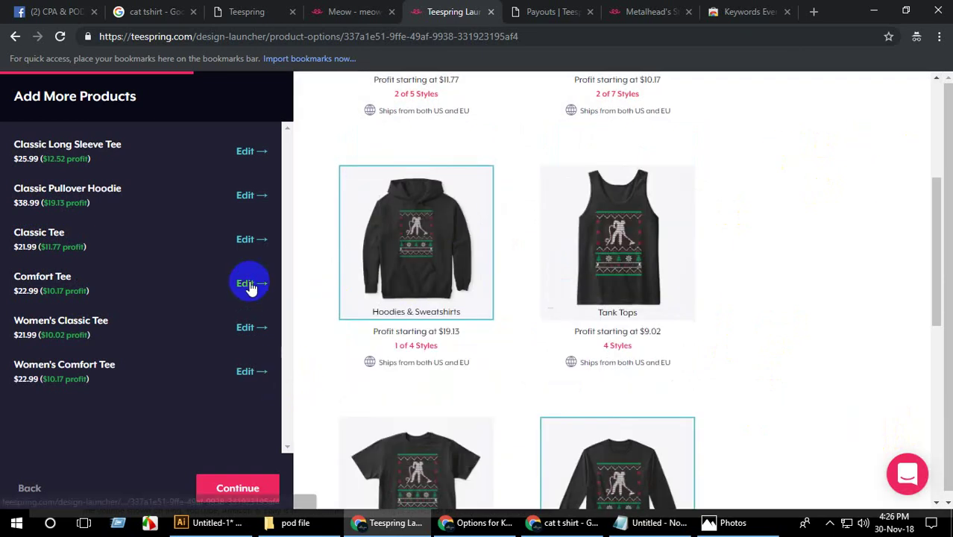
pyautogui.click(427, 281)
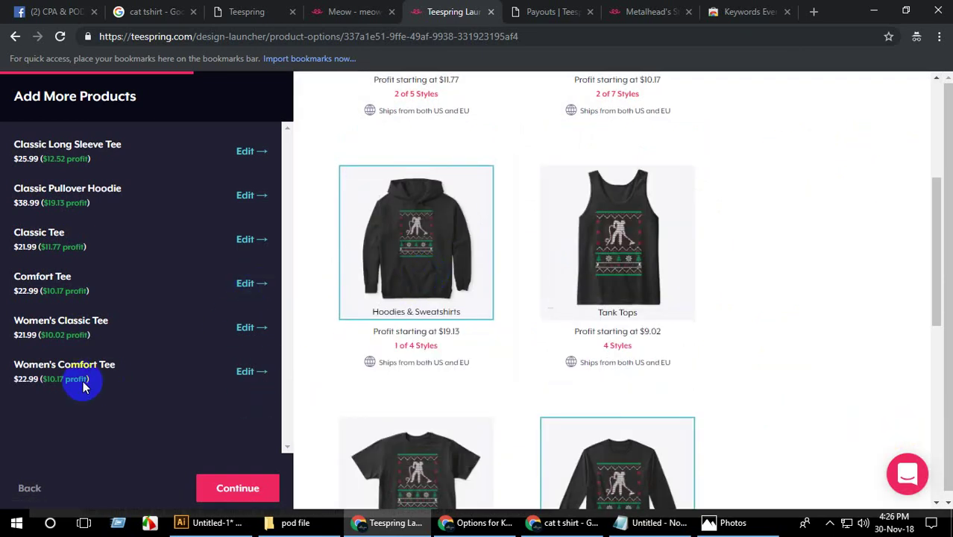
pyautogui.click(54, 356)
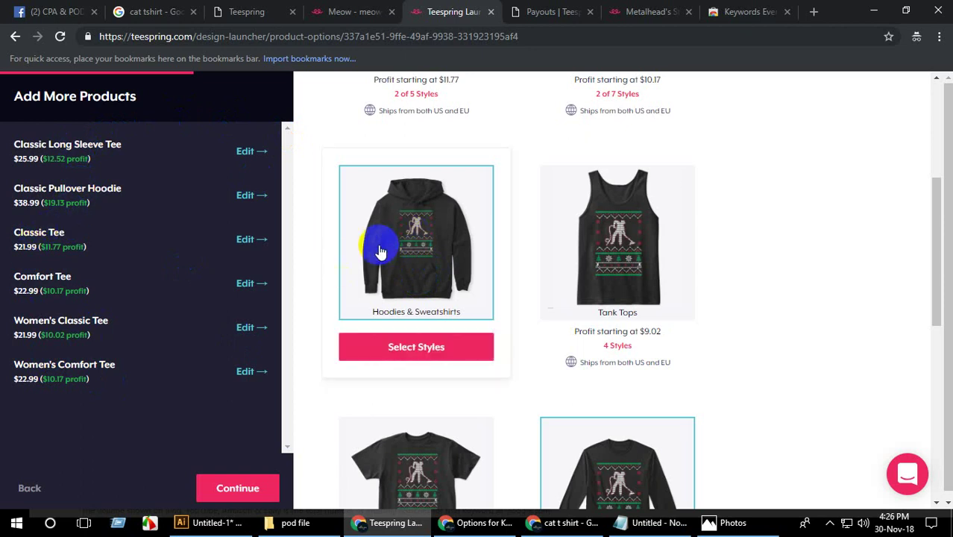
pyautogui.scroll(-1, 292, 385)
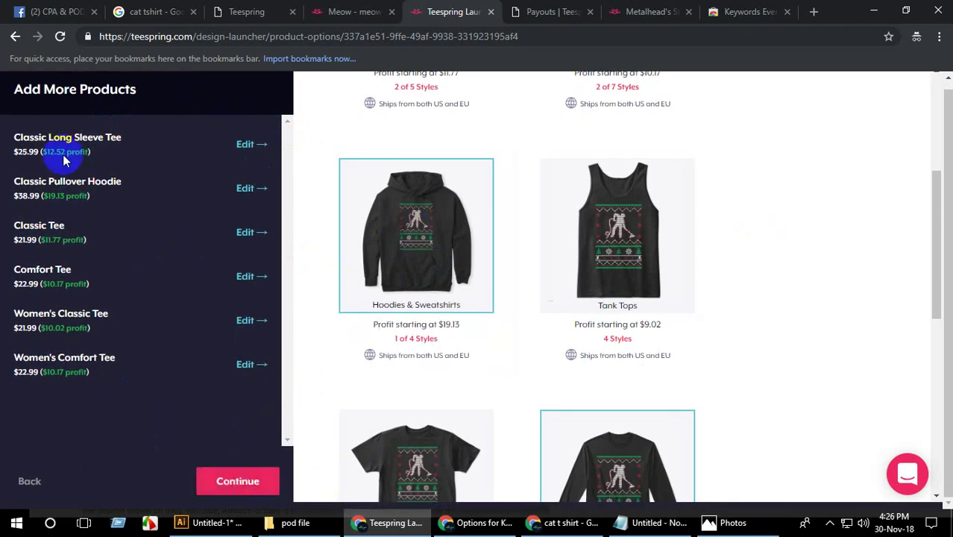
# Delete the sweater artwork from the front of the Classic Pullover Hoodie.
pyautogui.click(249, 190)
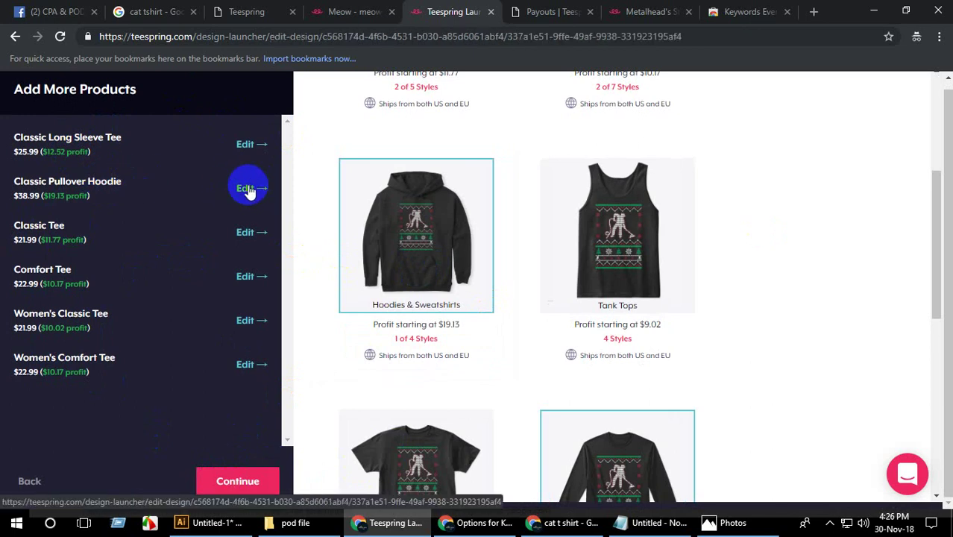
pyautogui.click(249, 190)
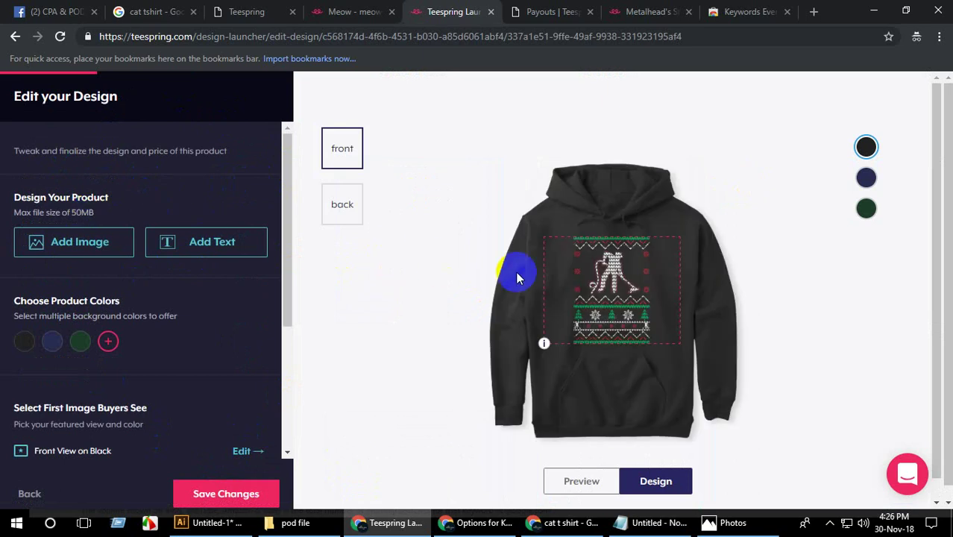
pyautogui.click(620, 300)
pyautogui.click(620, 299)
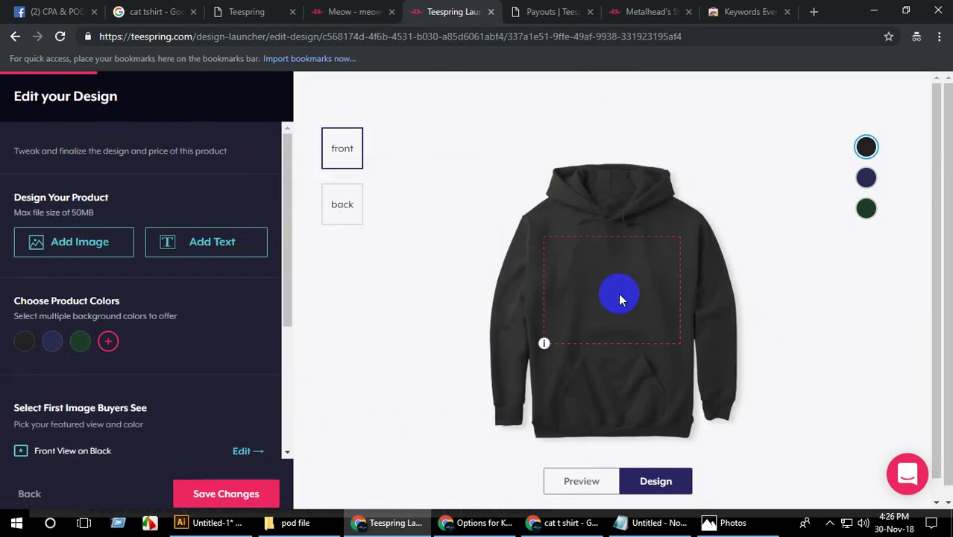
# Place carpet-cleane-tshirt.png on the hoodie's back and save the hoodie design.
pyautogui.click(341, 205)
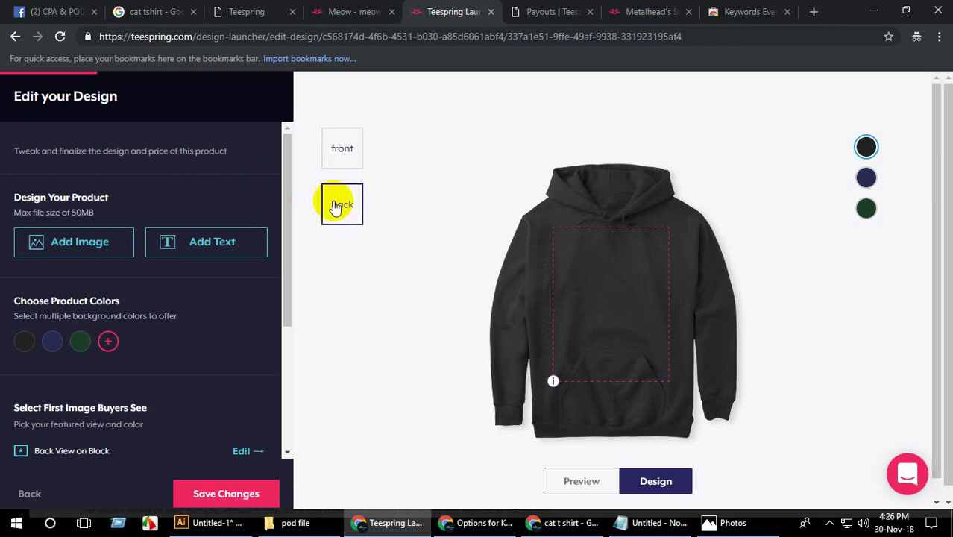
pyautogui.click(105, 255)
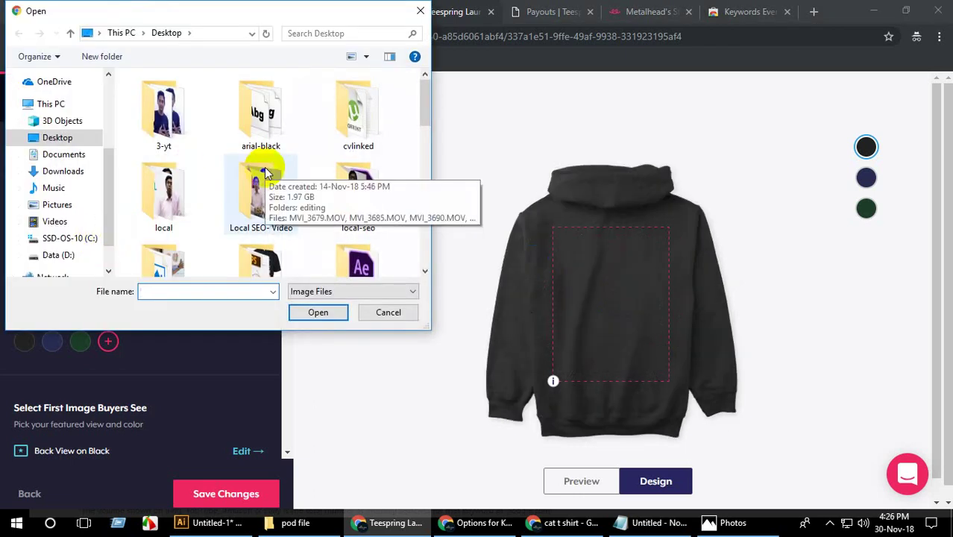
pyautogui.scroll(-3, 269, 171)
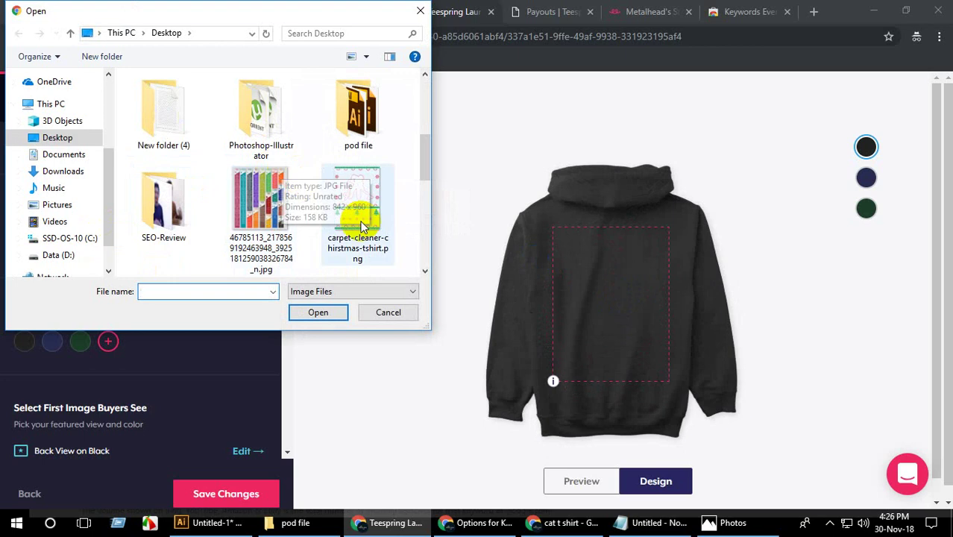
pyautogui.scroll(-2, 373, 233)
pyautogui.click(185, 140)
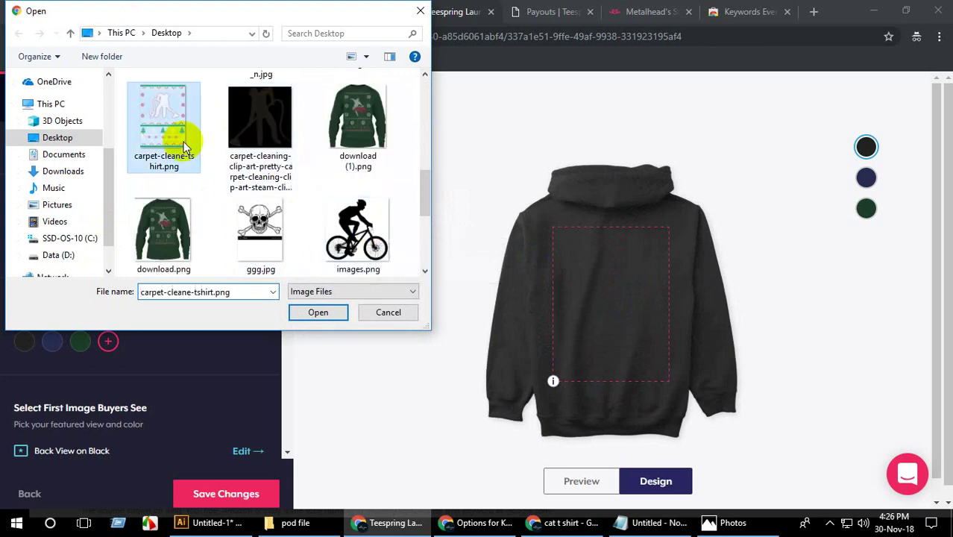
pyautogui.click(318, 311)
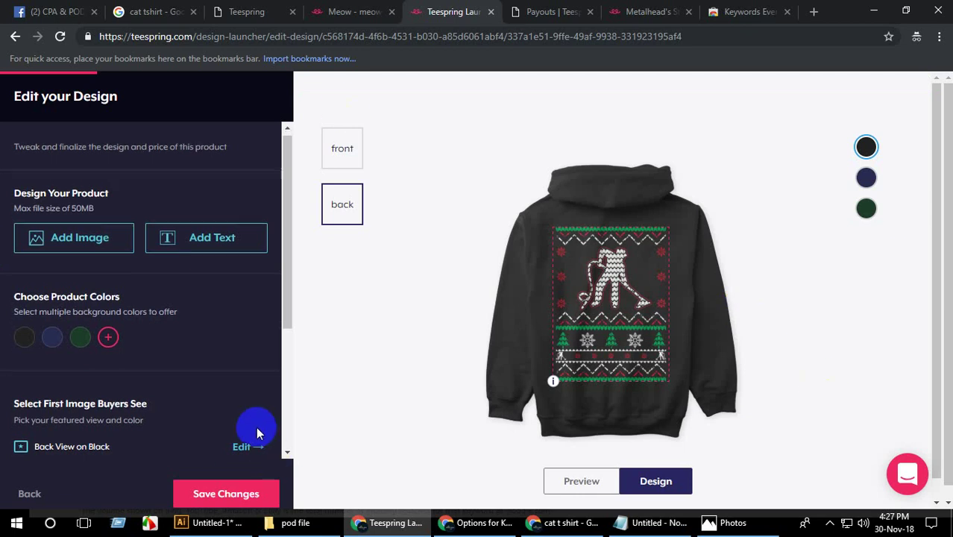
pyautogui.scroll(-2, 255, 436)
pyautogui.click(234, 495)
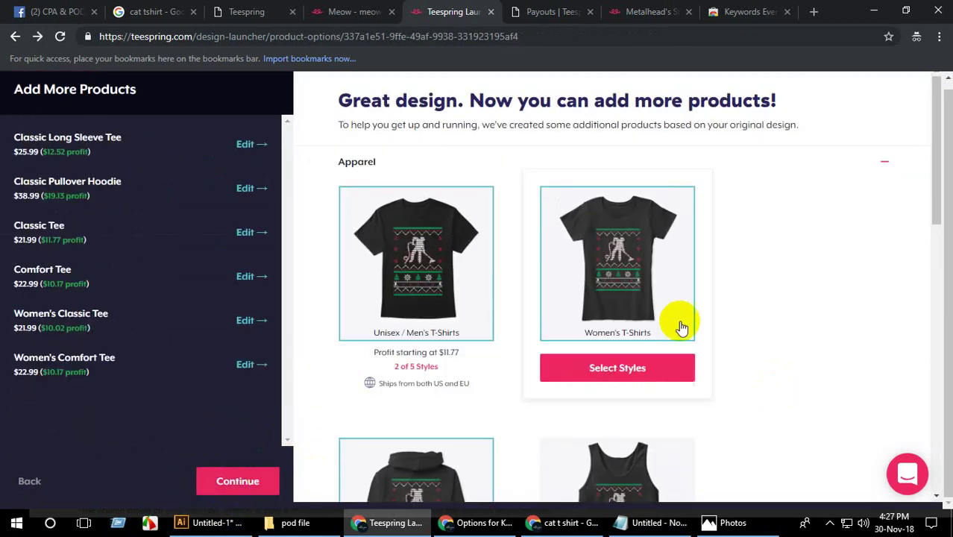
# Keep only the Classic Pullover Hoodie among hoodie styles, leaving Premium Pullover Hoodie unticked.
pyautogui.scroll(-3, 770, 336)
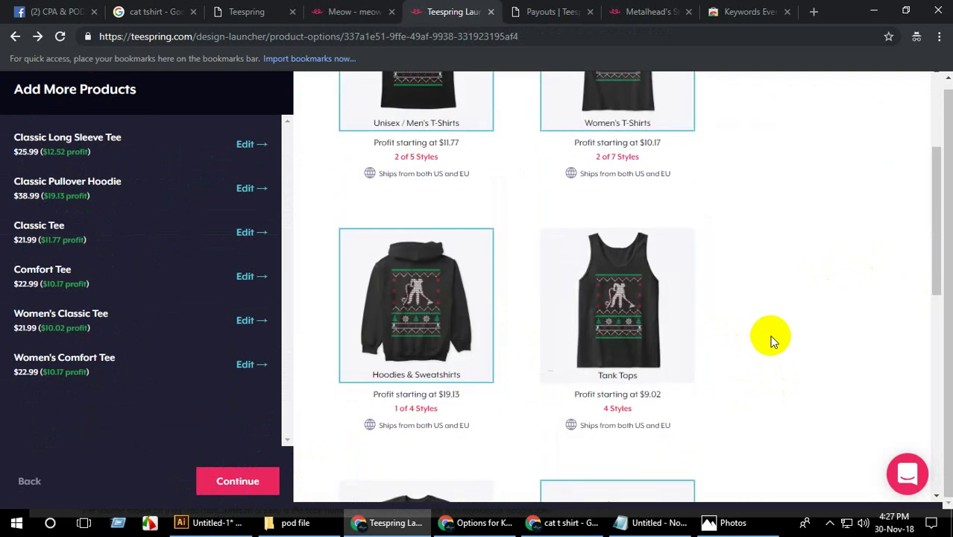
pyautogui.click(406, 324)
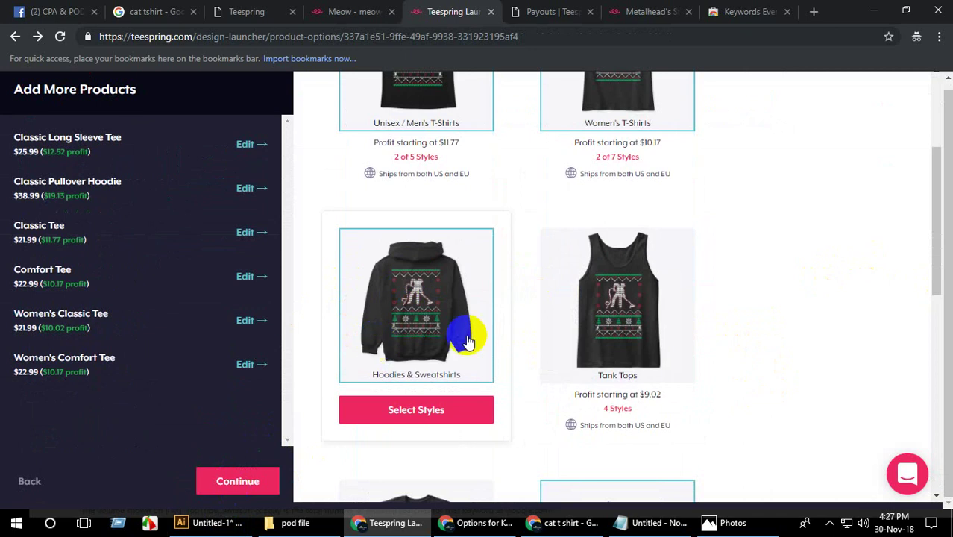
pyautogui.scroll(-1, 712, 317)
pyautogui.scroll(-2, 712, 317)
pyautogui.click(419, 339)
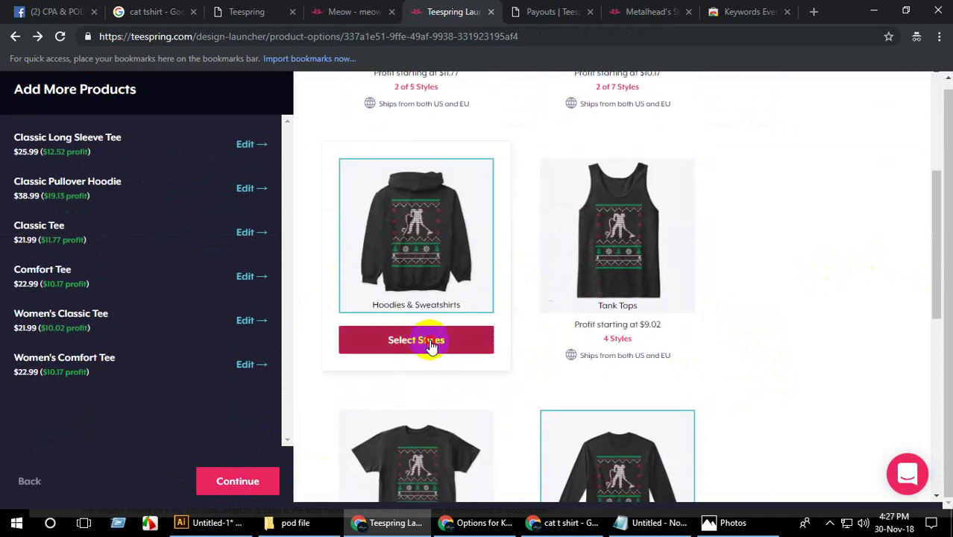
pyautogui.click(571, 189)
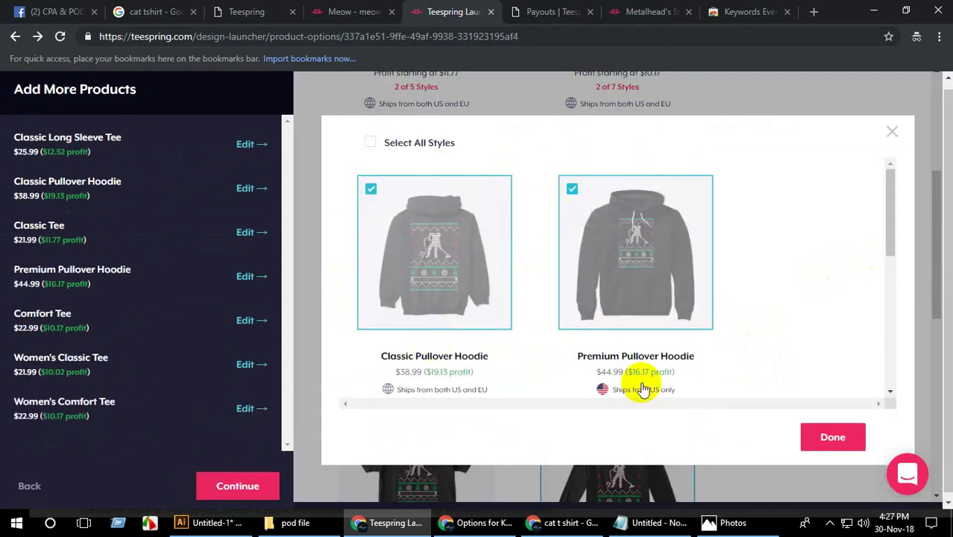
pyautogui.click(638, 242)
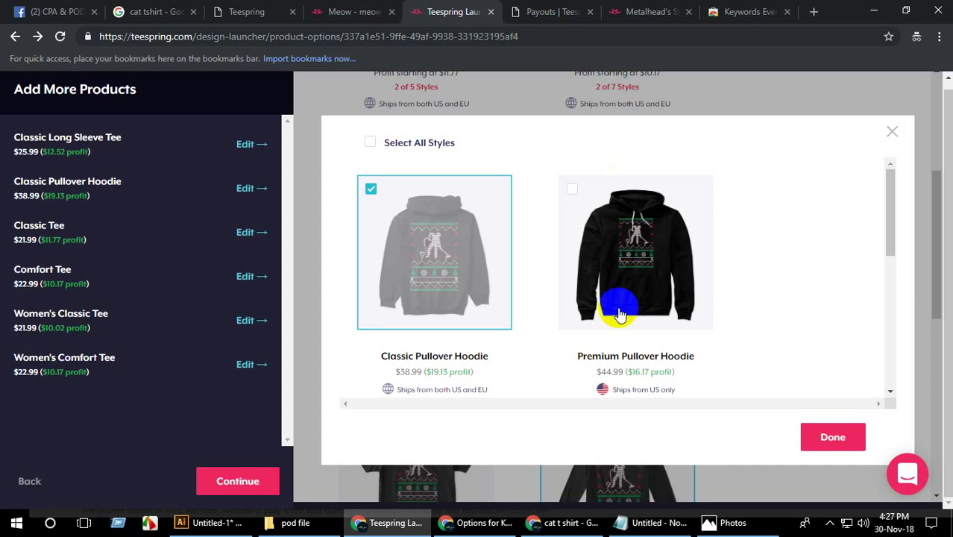
pyautogui.click(835, 437)
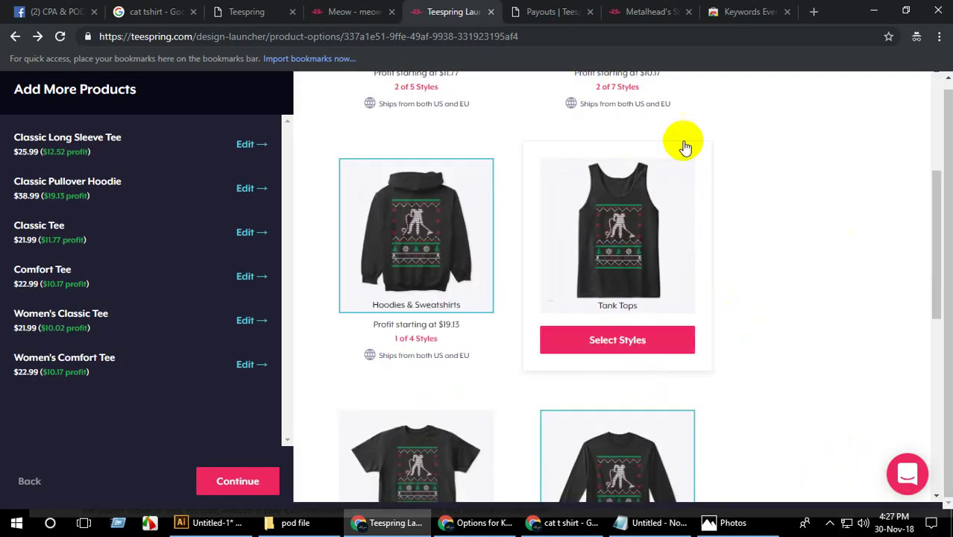
# Add the Premium Tank Top and Classic Tank Top styles to the products.
pyautogui.click(623, 339)
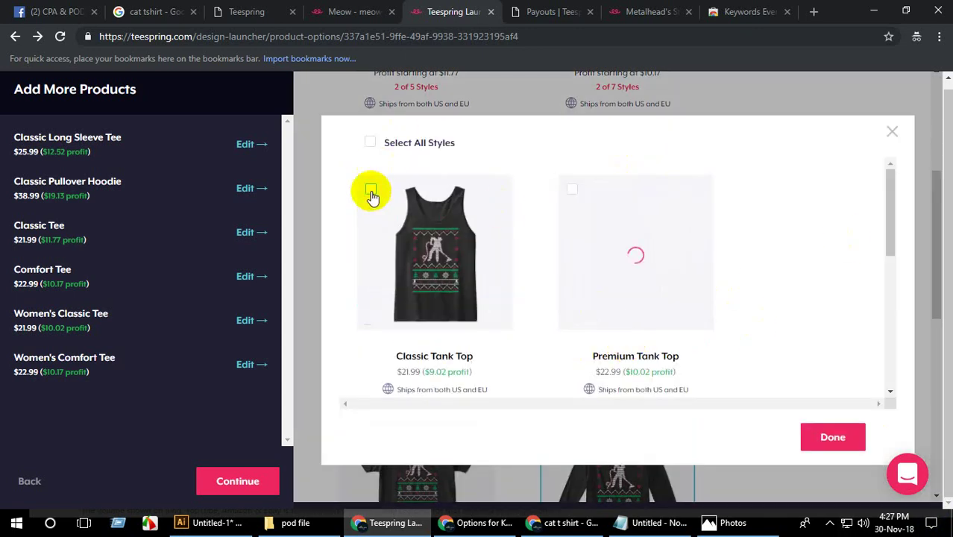
pyautogui.click(572, 189)
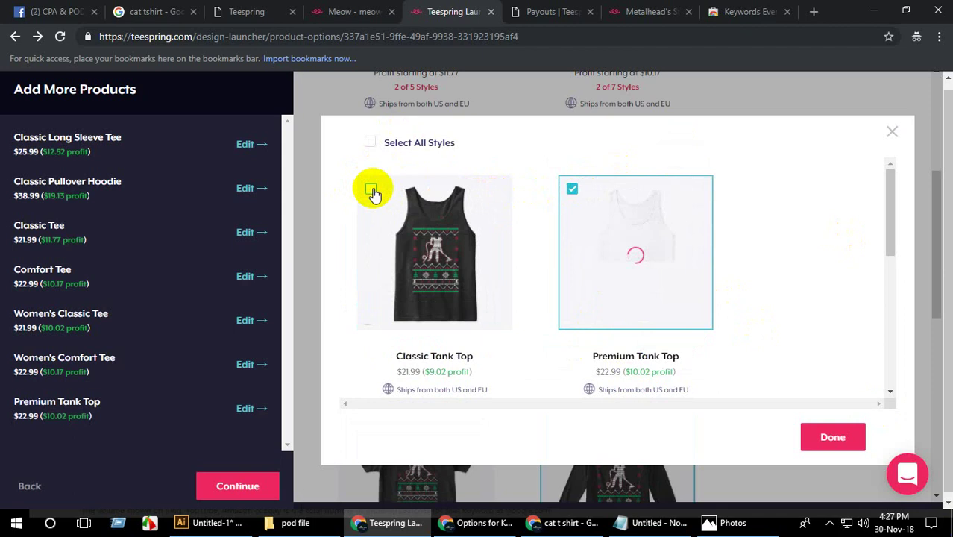
pyautogui.click(371, 190)
pyautogui.click(827, 438)
pyautogui.scroll(-3, 768, 358)
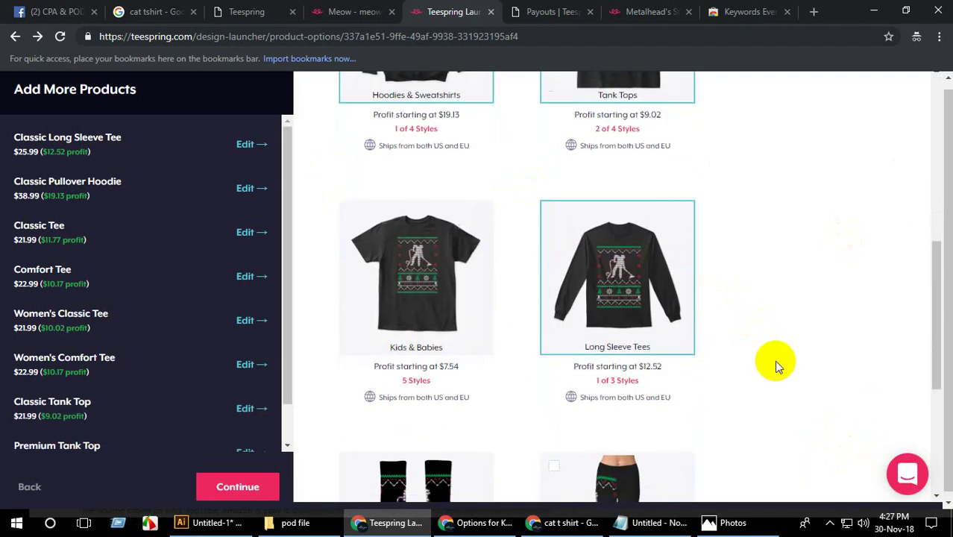
# Add the Kids Premium Tee and Toddler Classic Tee from Kids & Babies.
pyautogui.moveTo(412, 257)
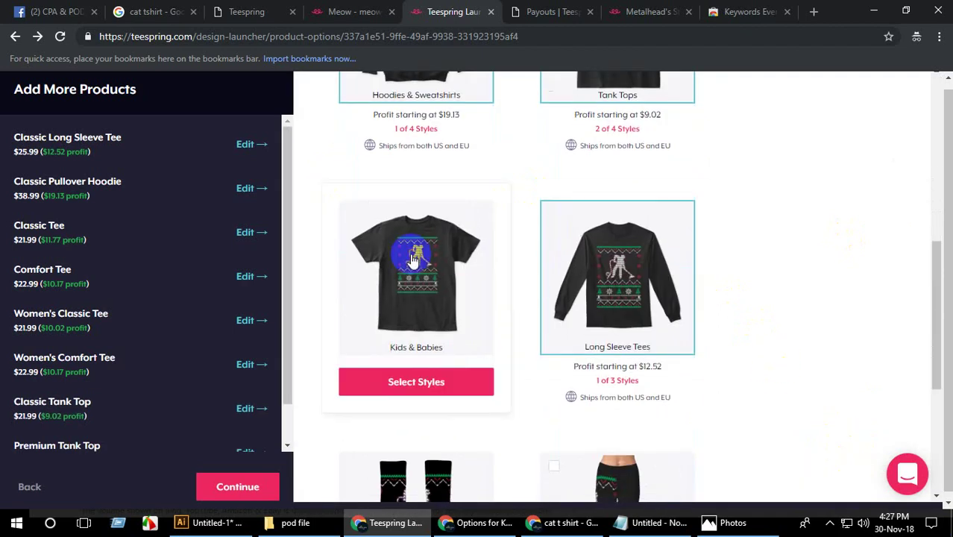
pyautogui.click(441, 390)
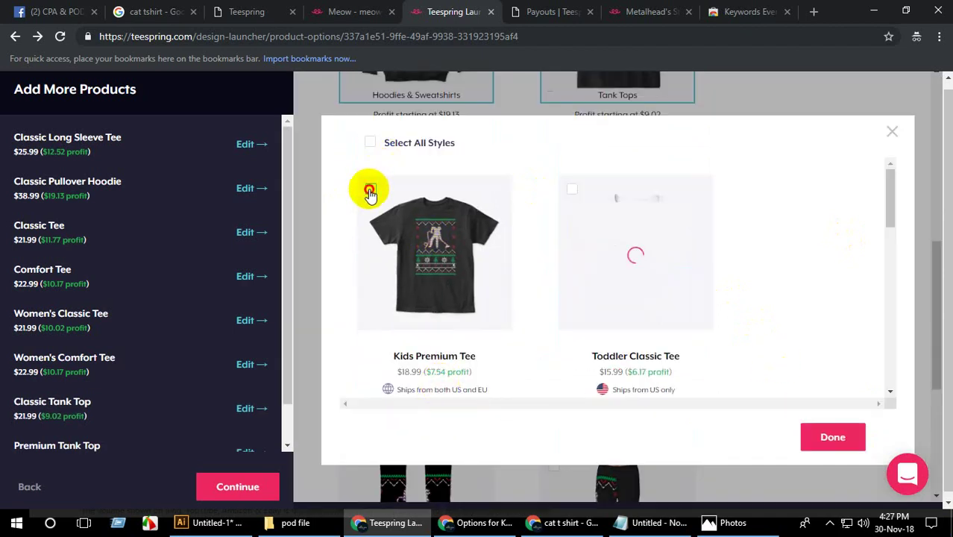
pyautogui.click(371, 190)
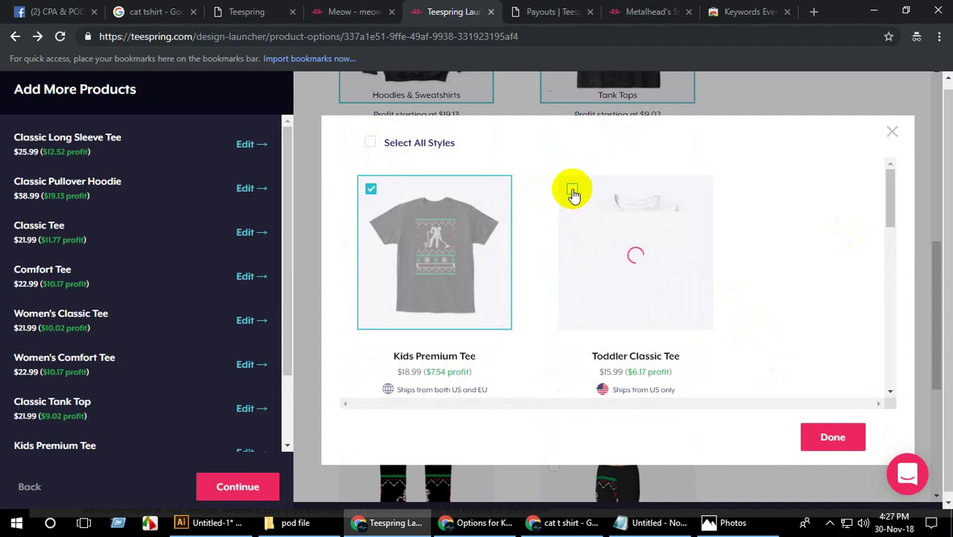
pyautogui.click(572, 191)
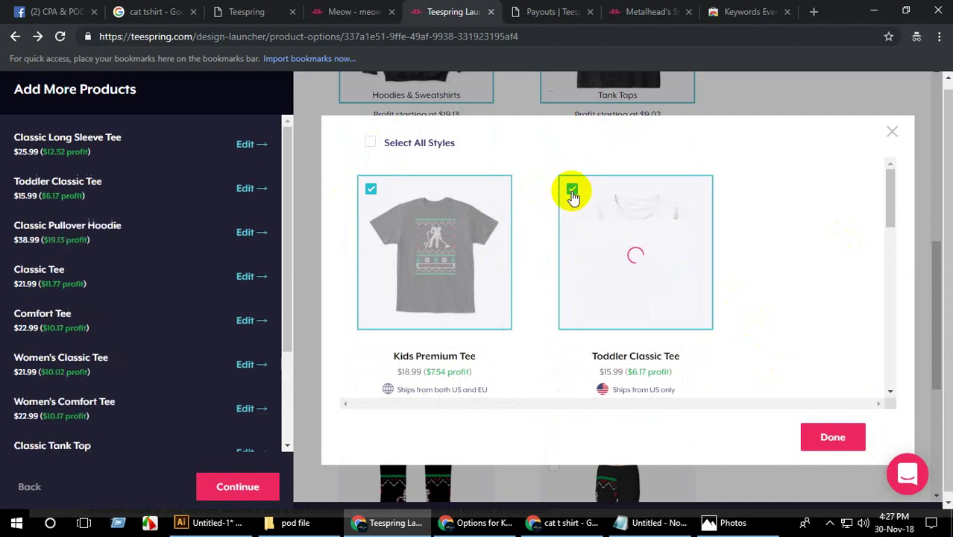
pyautogui.click(832, 437)
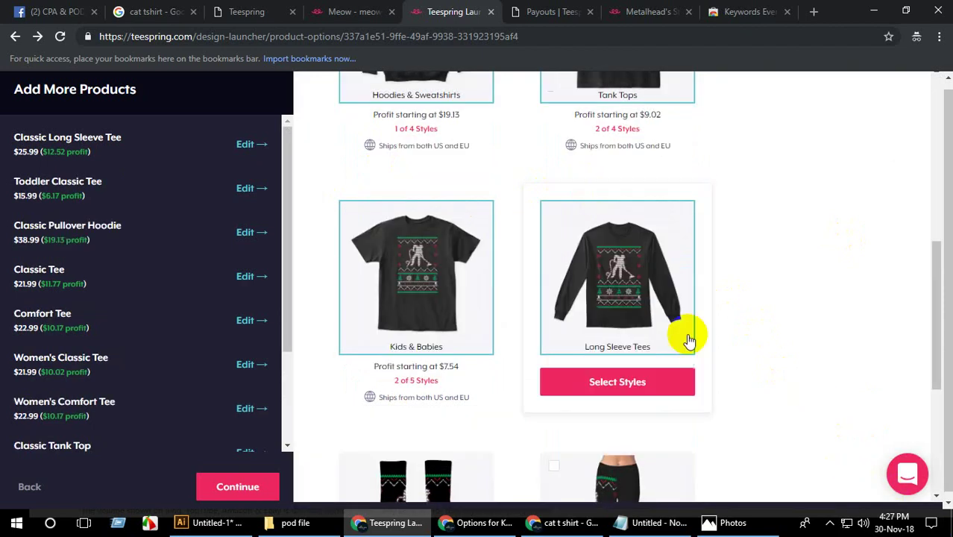
# Add the Premium Long Sleeve Tee from Long Sleeve Tees.
pyautogui.click(630, 383)
pyautogui.click(572, 191)
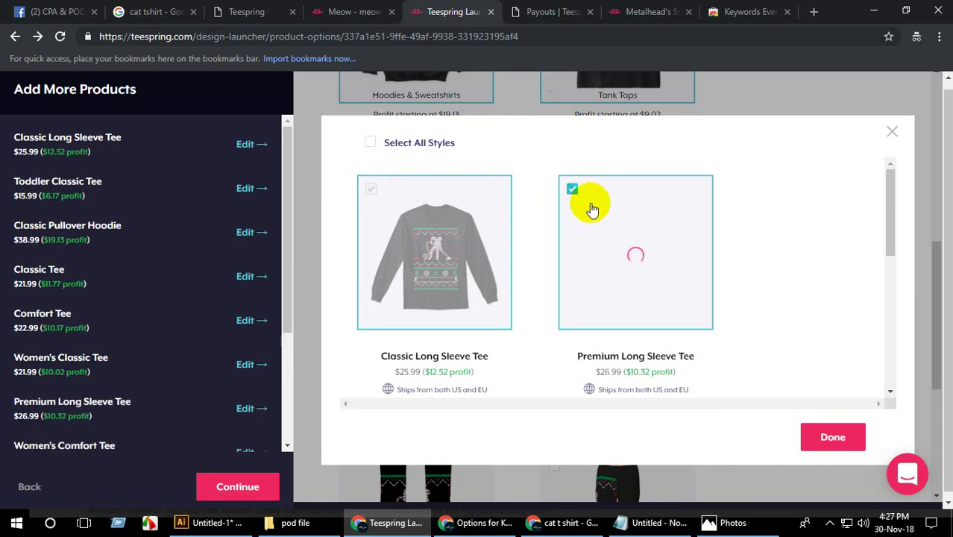
pyautogui.click(832, 436)
# Add the Crew Socks and Socks styles at $15.99 each.
pyautogui.scroll(-5, 778, 323)
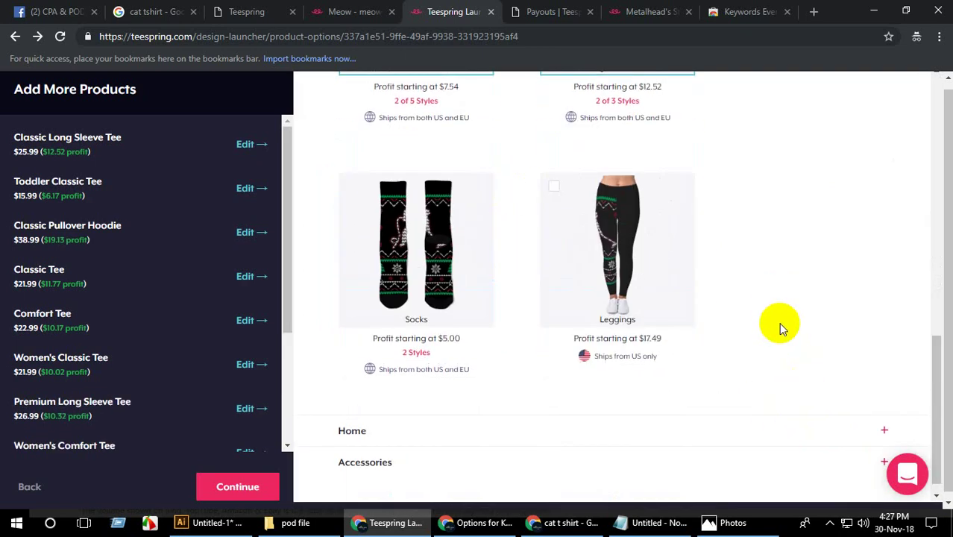
pyautogui.scroll(2, 798, 319)
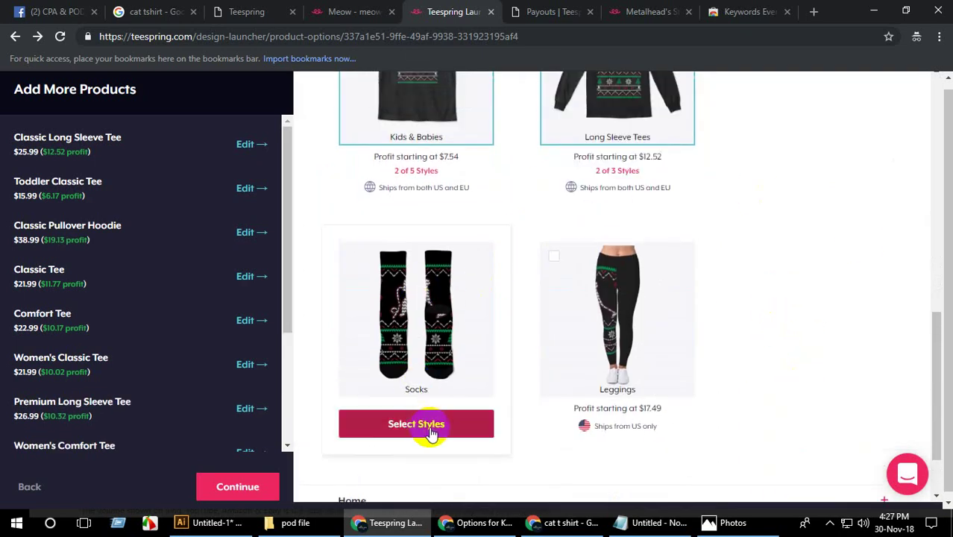
pyautogui.click(416, 424)
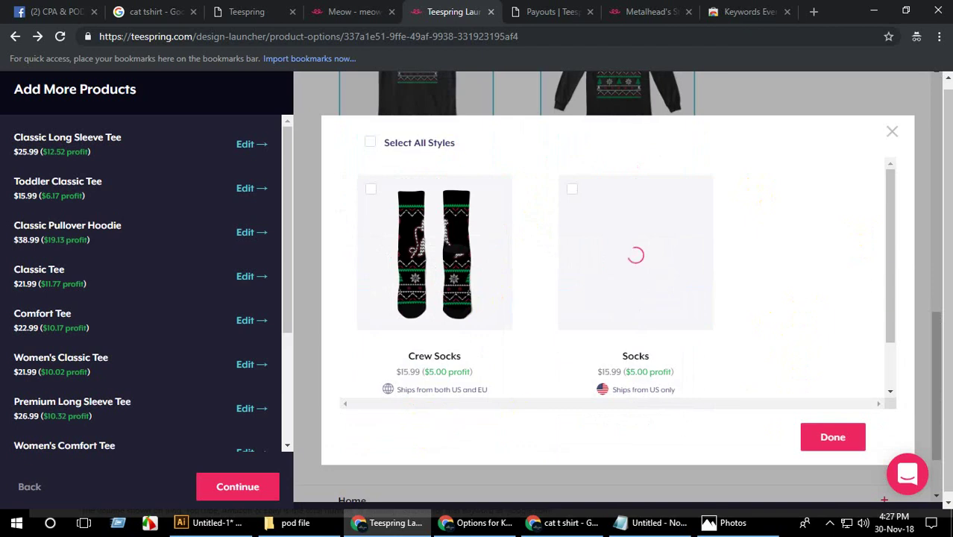
pyautogui.click(373, 191)
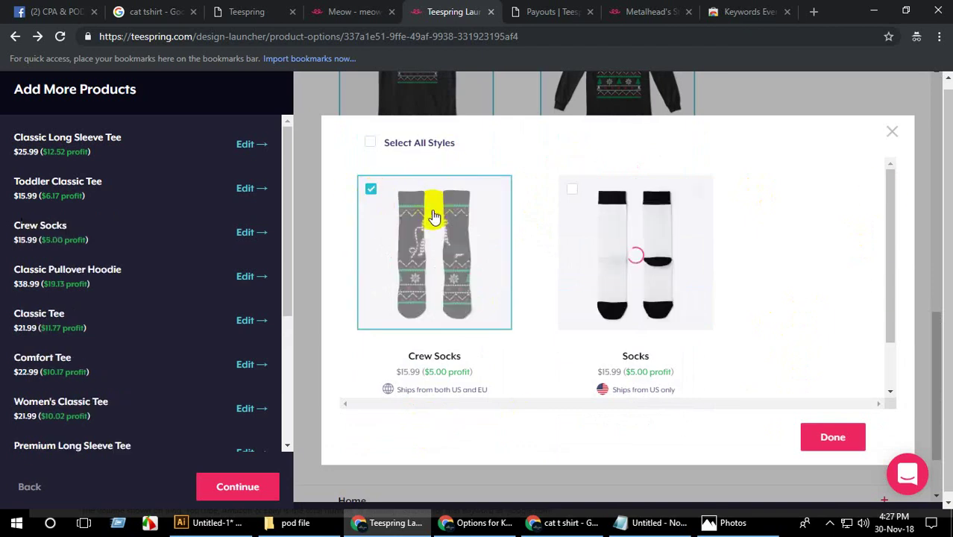
pyautogui.click(571, 193)
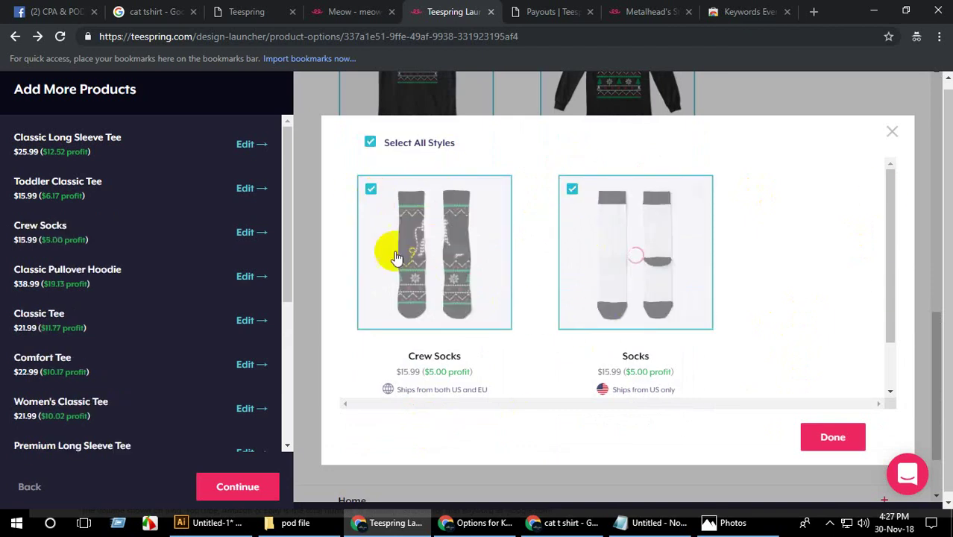
pyautogui.click(856, 438)
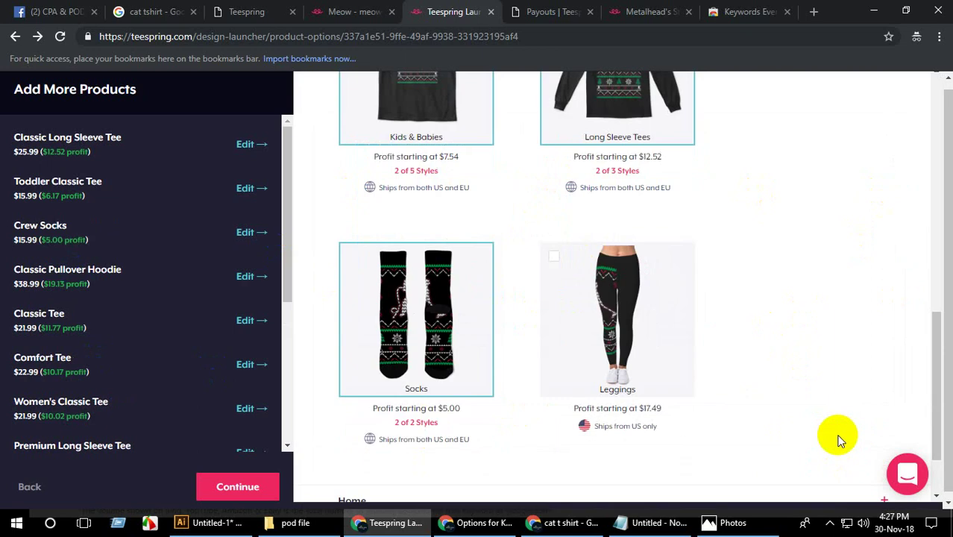
# Save the Leggings design unchanged at 20.70" x 29.12" with Good print quality, adding it.
pyautogui.moveTo(581, 220)
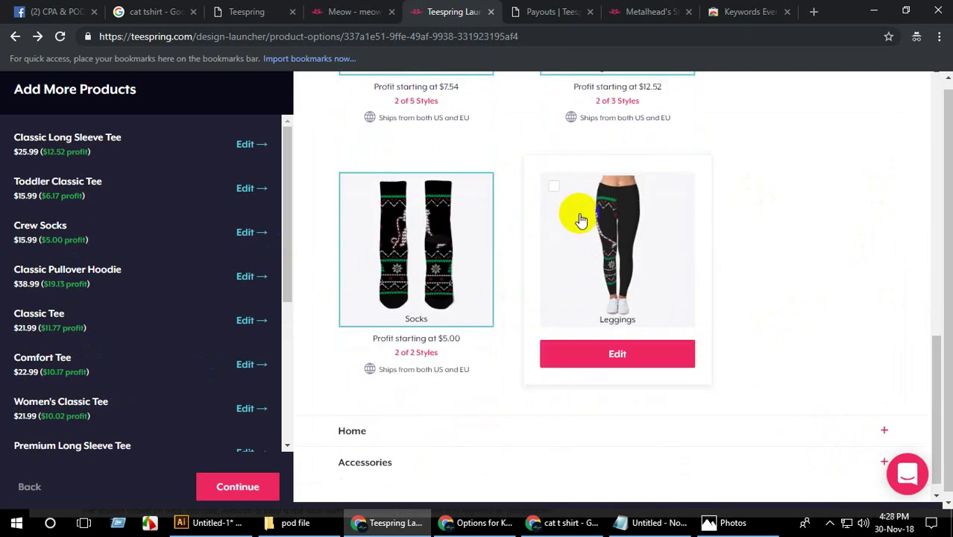
pyautogui.click(646, 358)
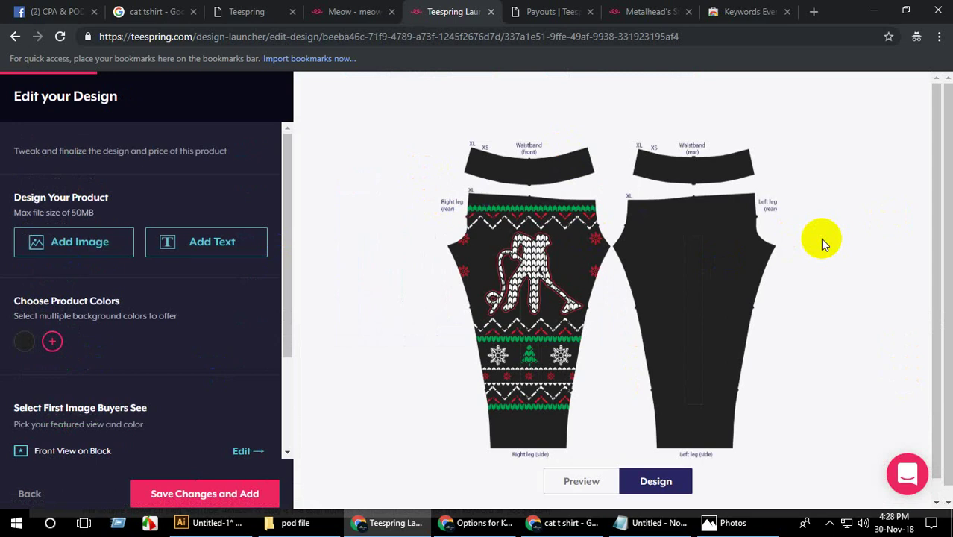
pyautogui.scroll(-1, 827, 292)
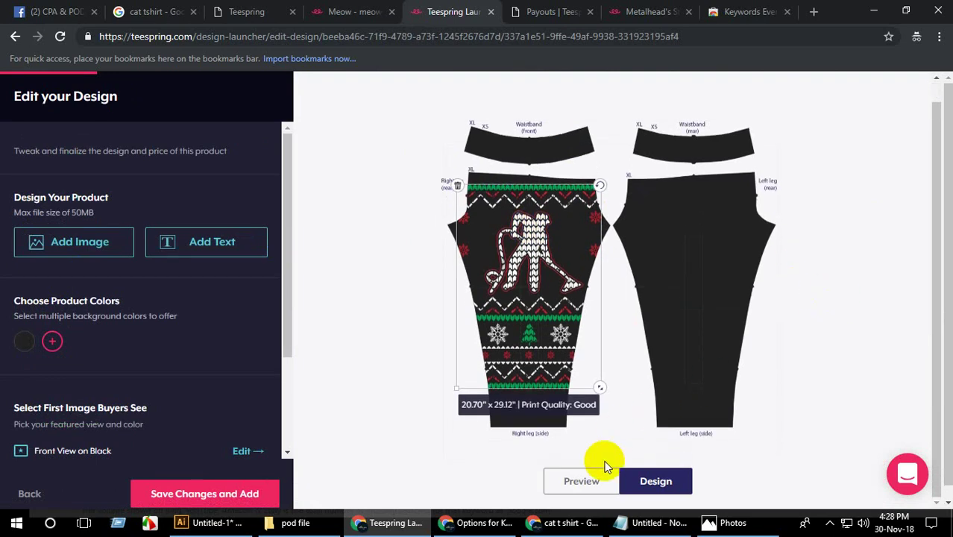
pyautogui.click(215, 503)
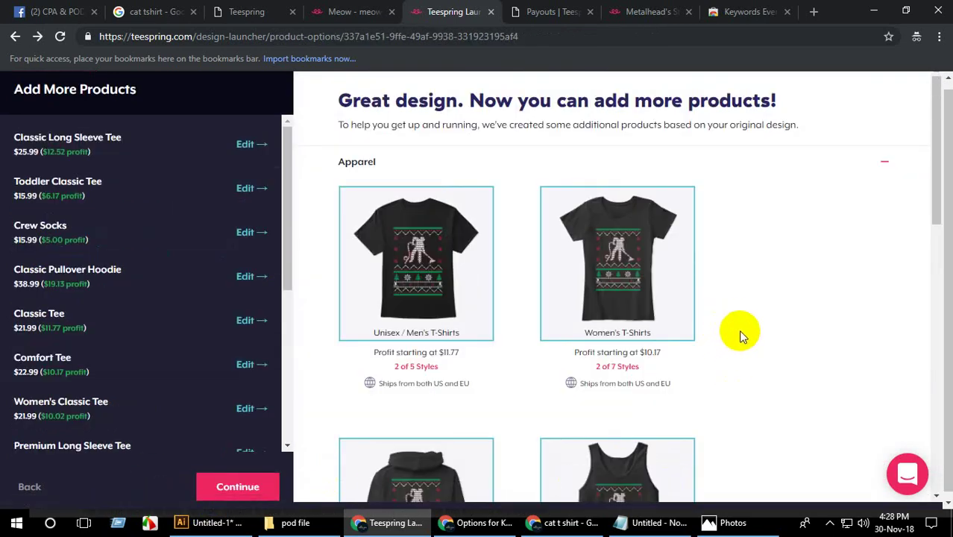
# Untick the Leggings card to remove leggings from the listing.
pyautogui.scroll(-10, 738, 330)
pyautogui.moveTo(600, 166)
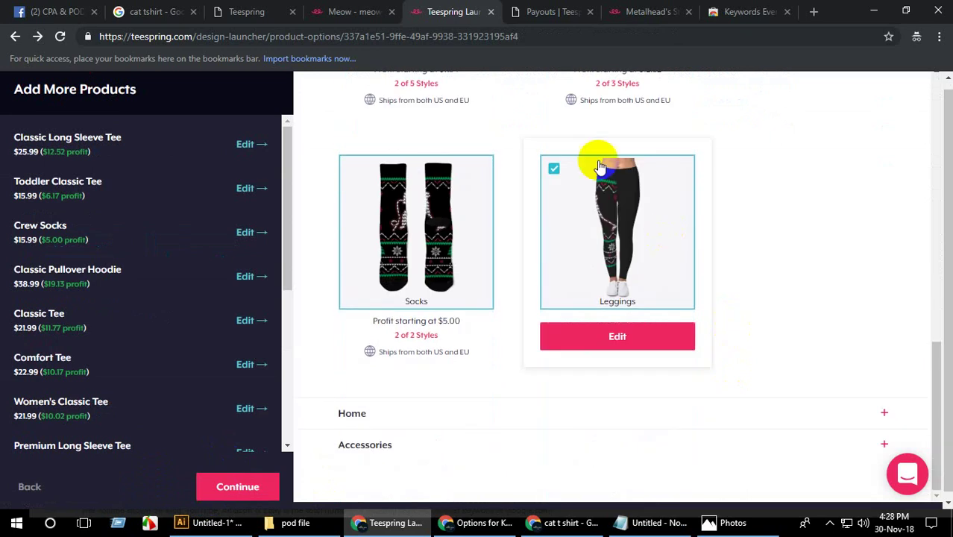
pyautogui.click(553, 169)
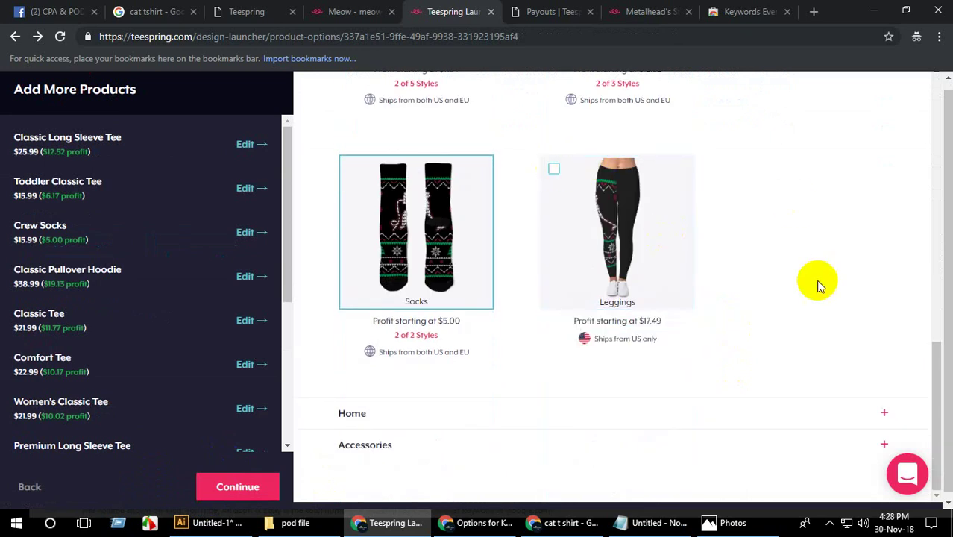
# Expand the Home group and browse its pillows, posters, canvas prints, tapestries, towels and blankets.
pyautogui.scroll(-1, 817, 284)
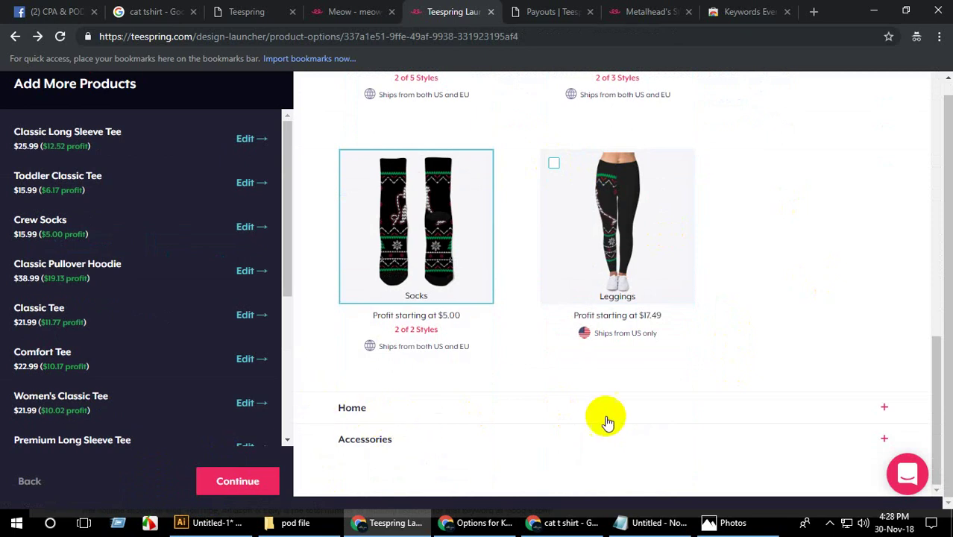
pyautogui.click(882, 412)
pyautogui.scroll(-4, 844, 346)
pyautogui.scroll(1, 861, 368)
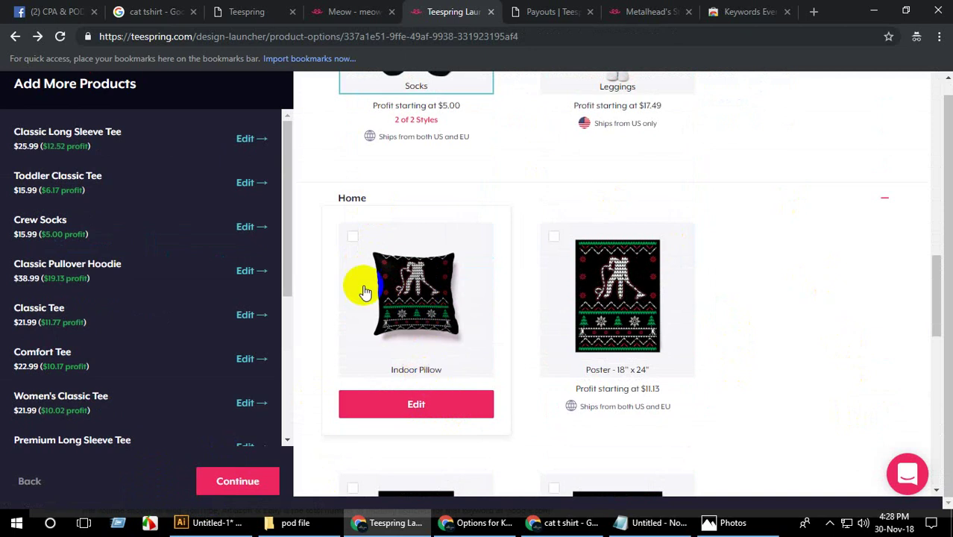
pyautogui.scroll(-2, 633, 343)
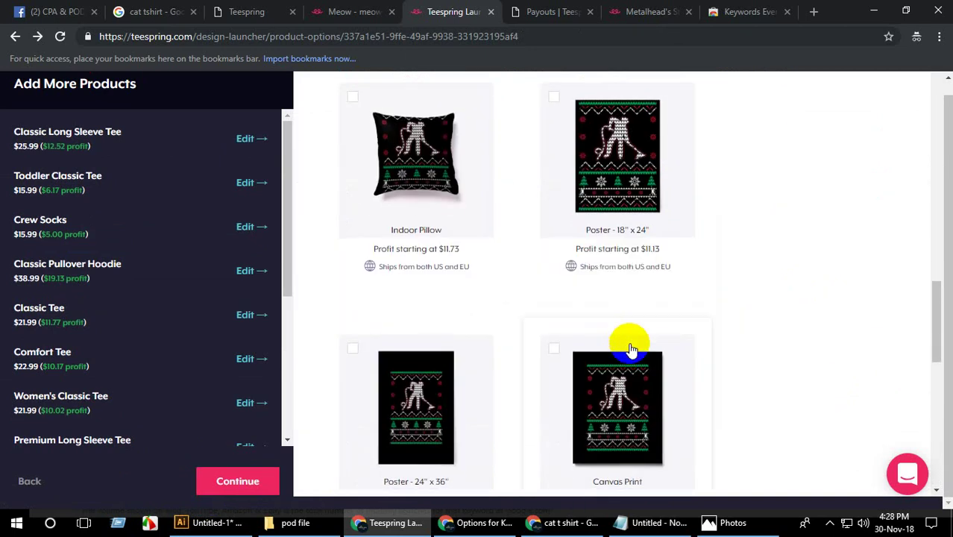
pyautogui.scroll(-2, 630, 344)
pyautogui.scroll(-4, 863, 315)
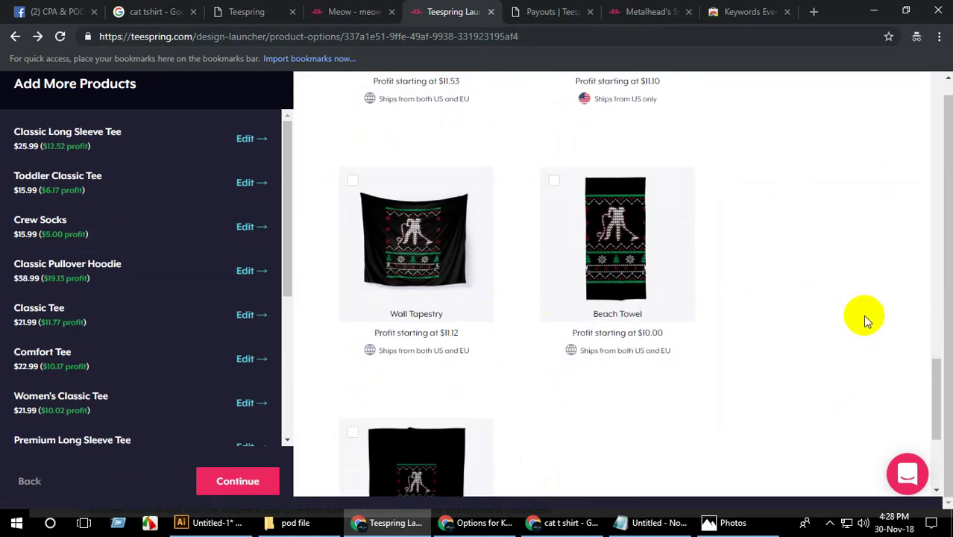
pyautogui.click(620, 258)
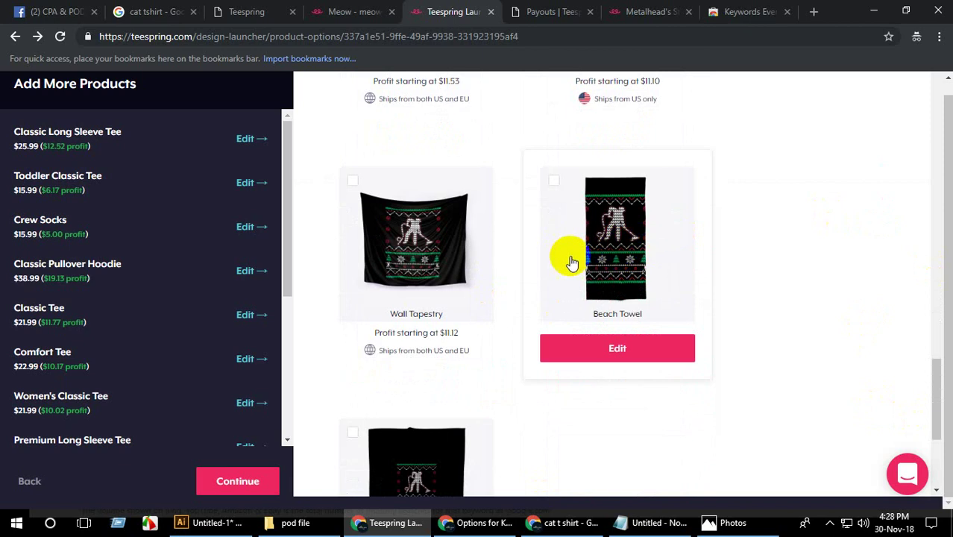
pyautogui.scroll(-3, 616, 223)
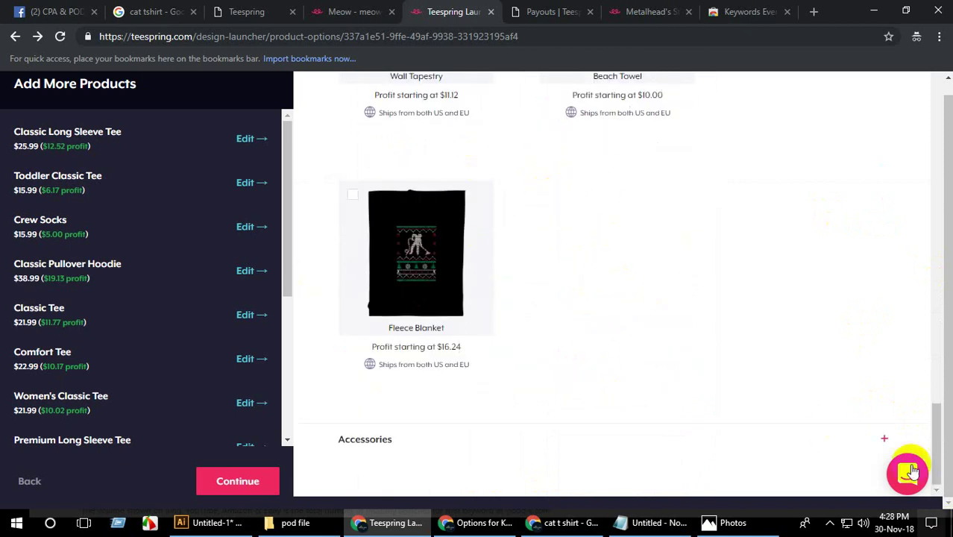
# Expand the Accessories group and browse its products with the sweater design.
pyautogui.click(883, 439)
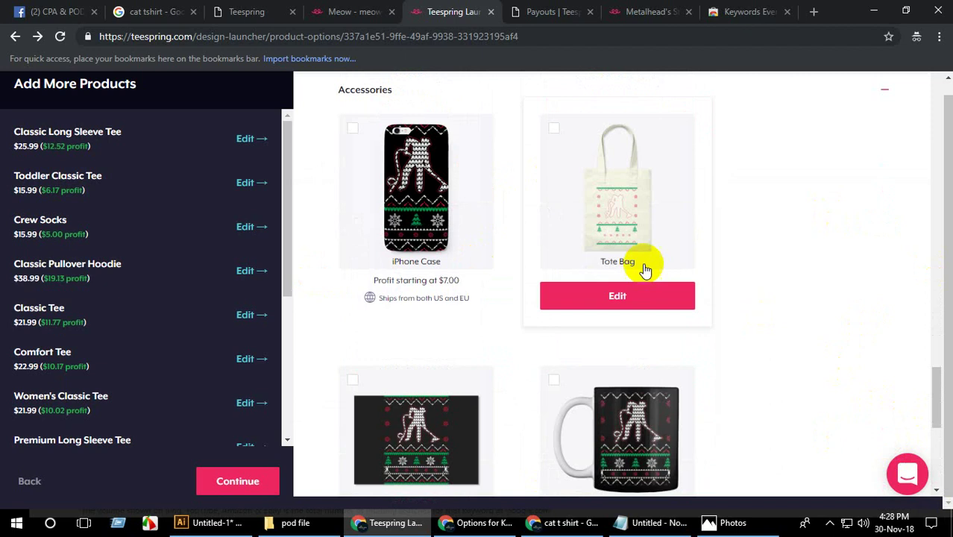
pyautogui.click(398, 200)
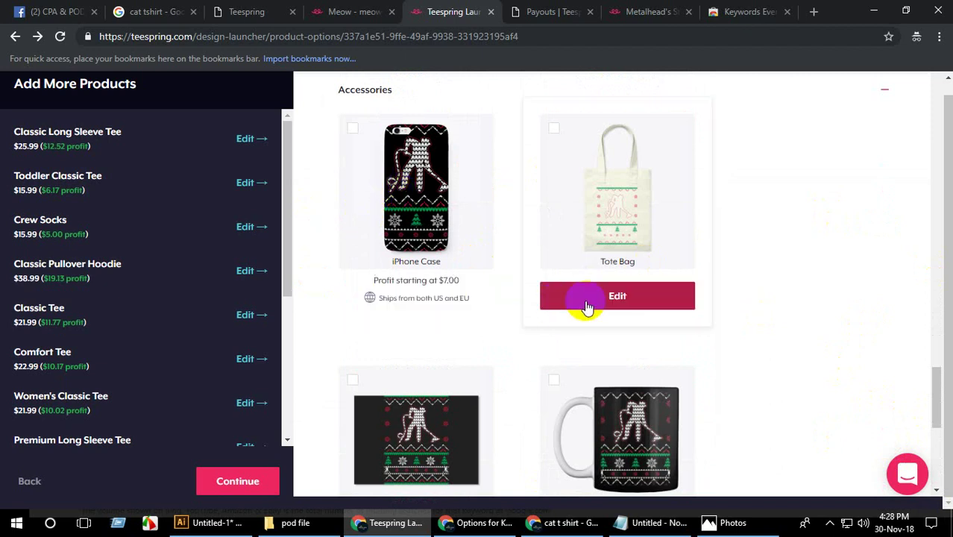
pyautogui.scroll(-5, 585, 298)
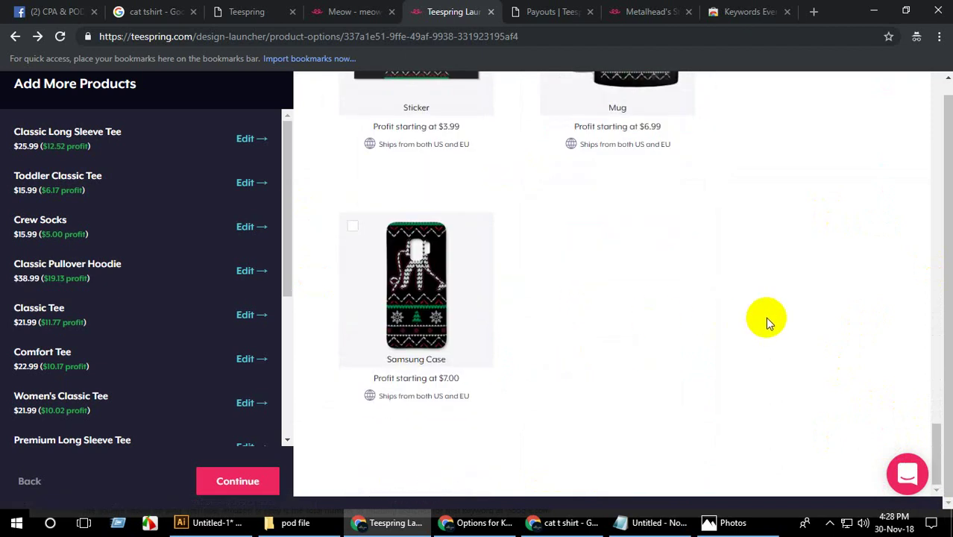
pyautogui.scroll(2, 764, 317)
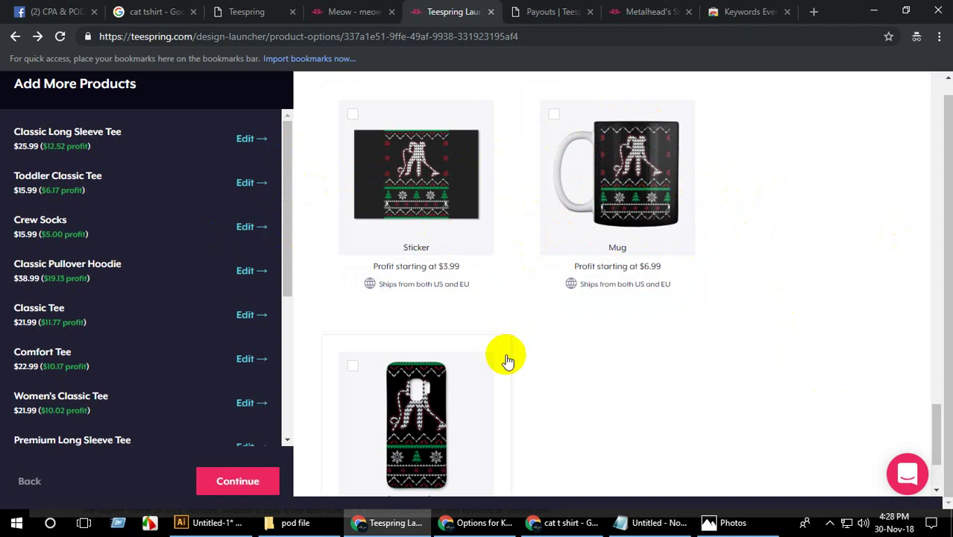
pyautogui.scroll(-2, 522, 238)
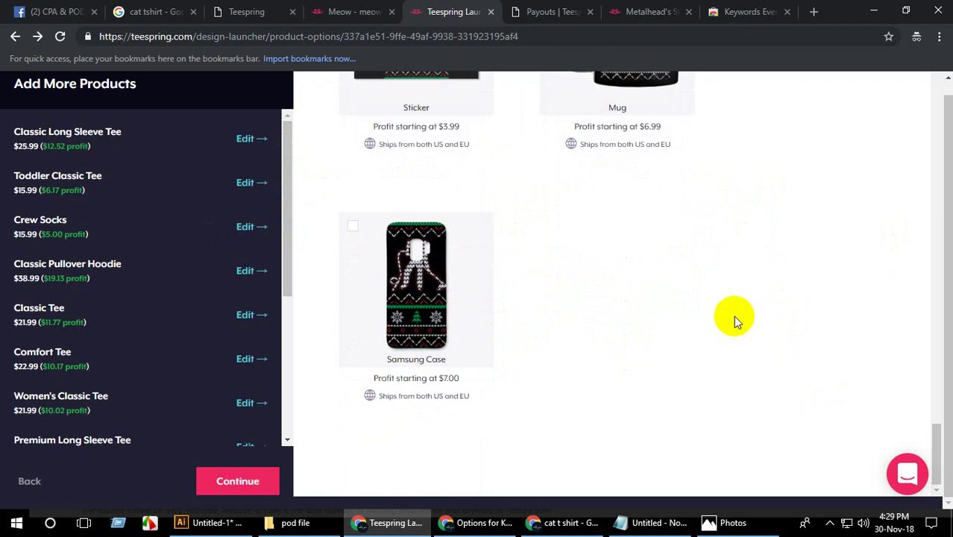
pyautogui.scroll(2, 733, 315)
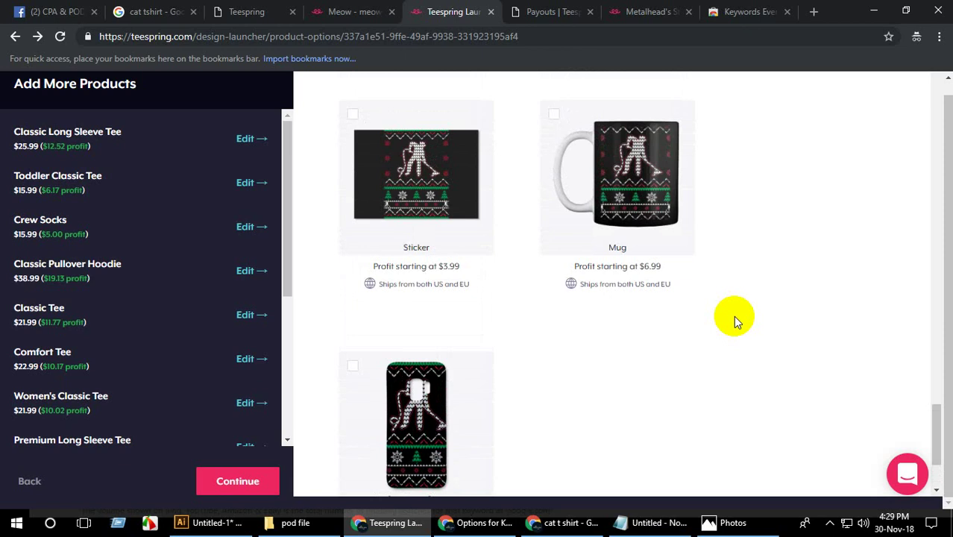
# Tick the Mug card to add it at $14.99 with $6.99 profit.
pyautogui.moveTo(553, 314)
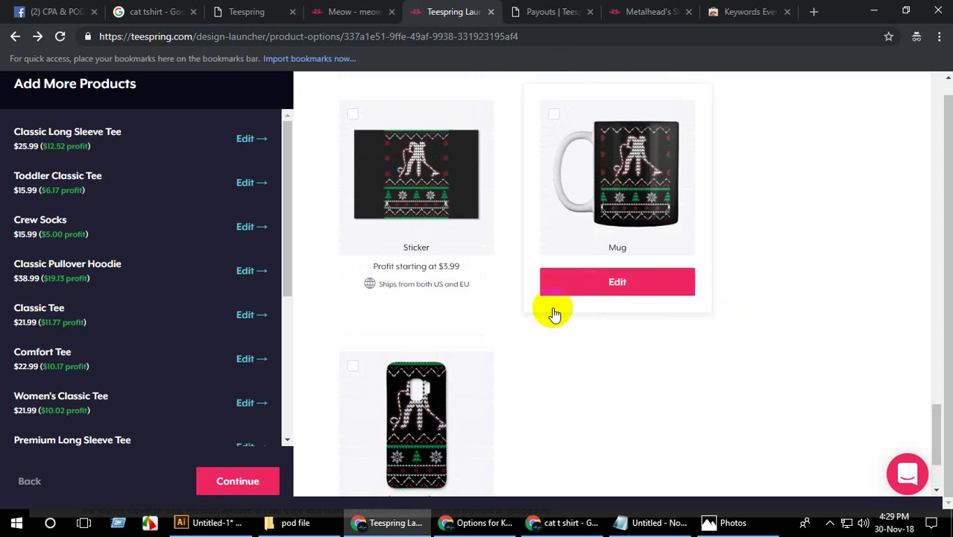
pyautogui.scroll(-2, 553, 313)
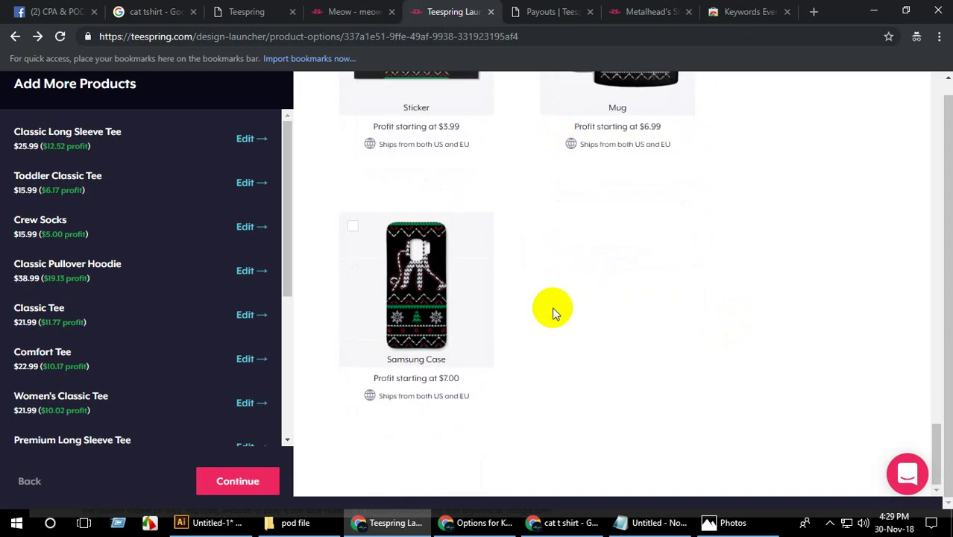
pyautogui.scroll(3, 552, 312)
pyautogui.scroll(-3, 552, 311)
pyautogui.scroll(3, 553, 323)
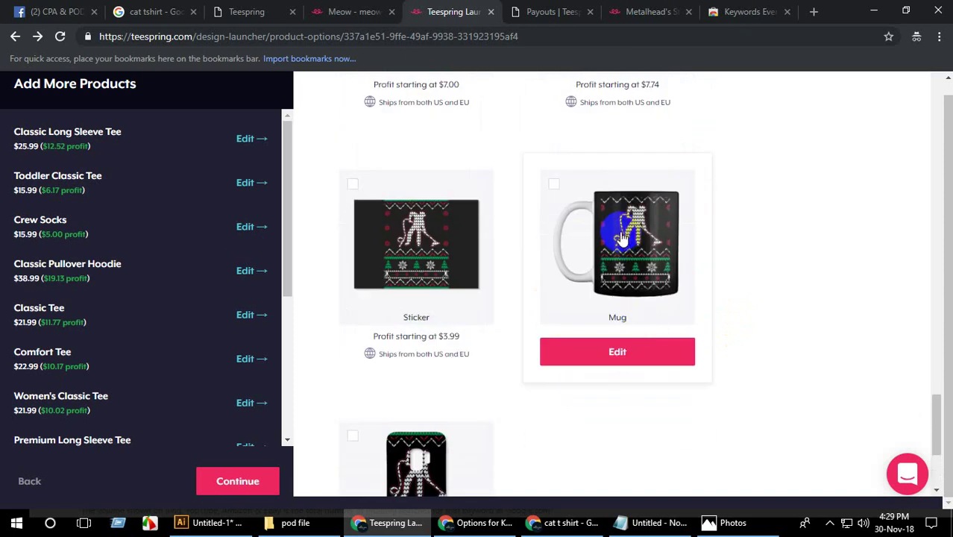
pyautogui.click(554, 183)
pyautogui.scroll(5, 840, 309)
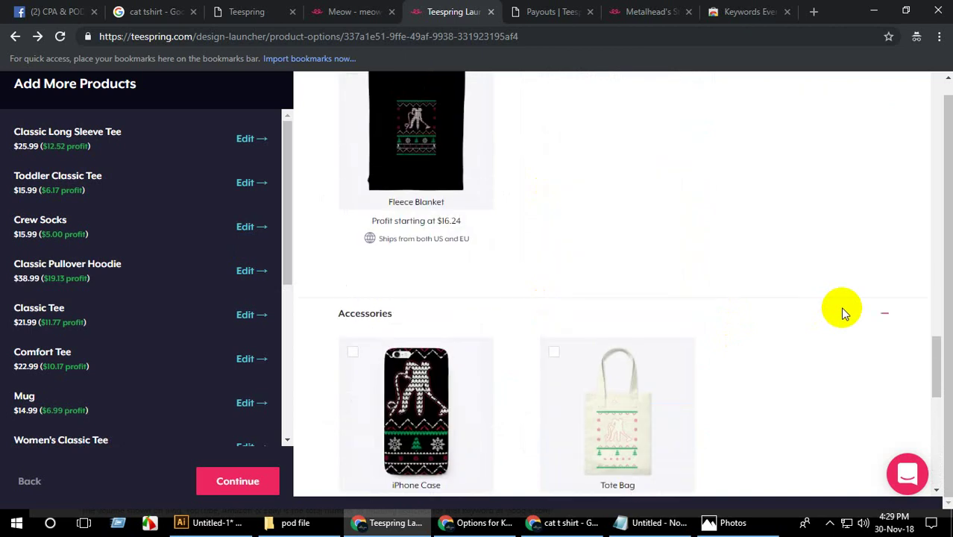
pyautogui.scroll(-3, 812, 312)
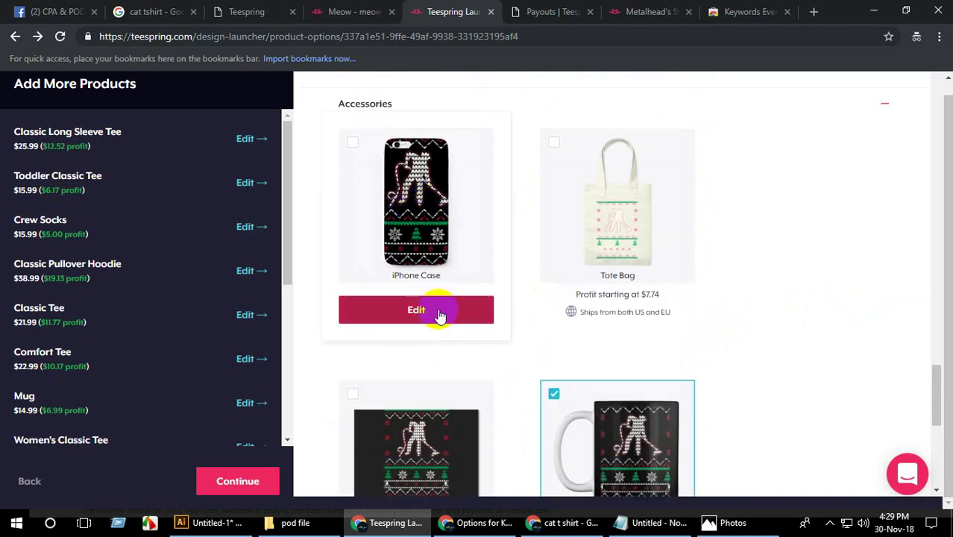
# Resize the iPhone Case artwork to 2.68" x 3.77", position it on the case, and save it.
pyautogui.click(439, 316)
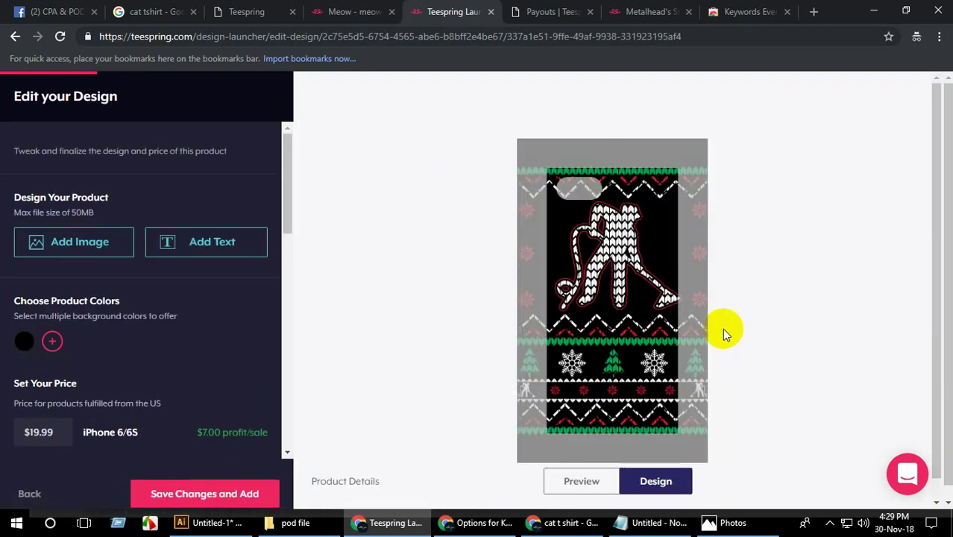
pyautogui.click(631, 287)
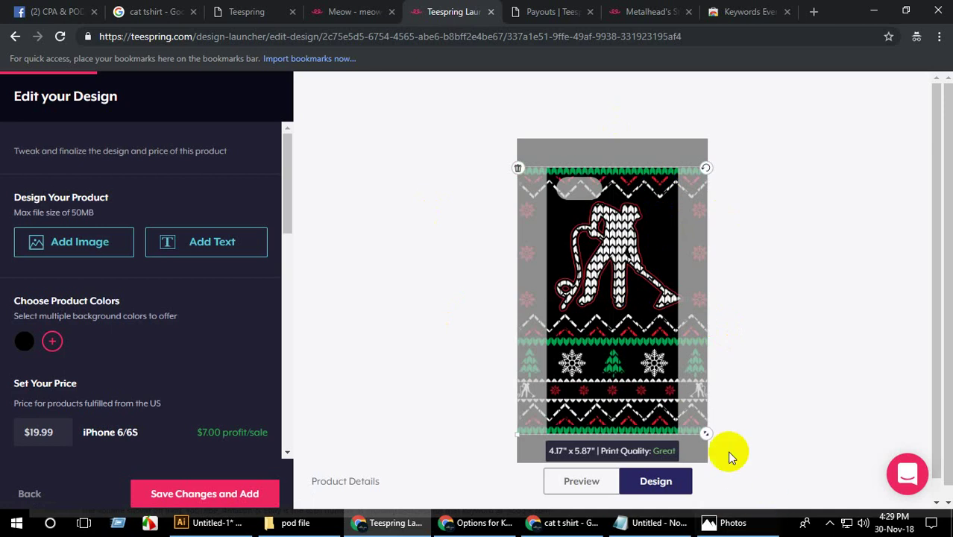
pyautogui.moveTo(705, 433); pyautogui.dragTo(639, 368)
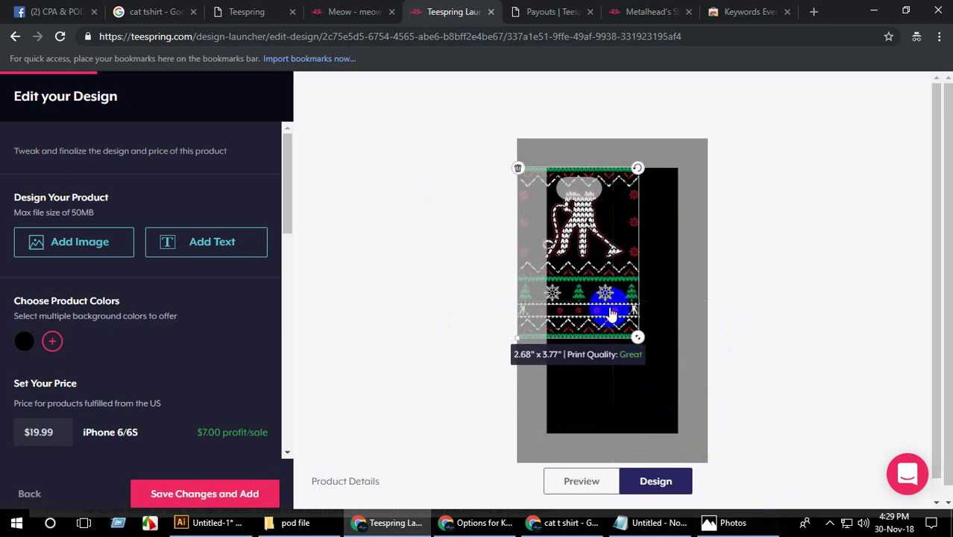
pyautogui.moveTo(611, 310); pyautogui.dragTo(633, 332)
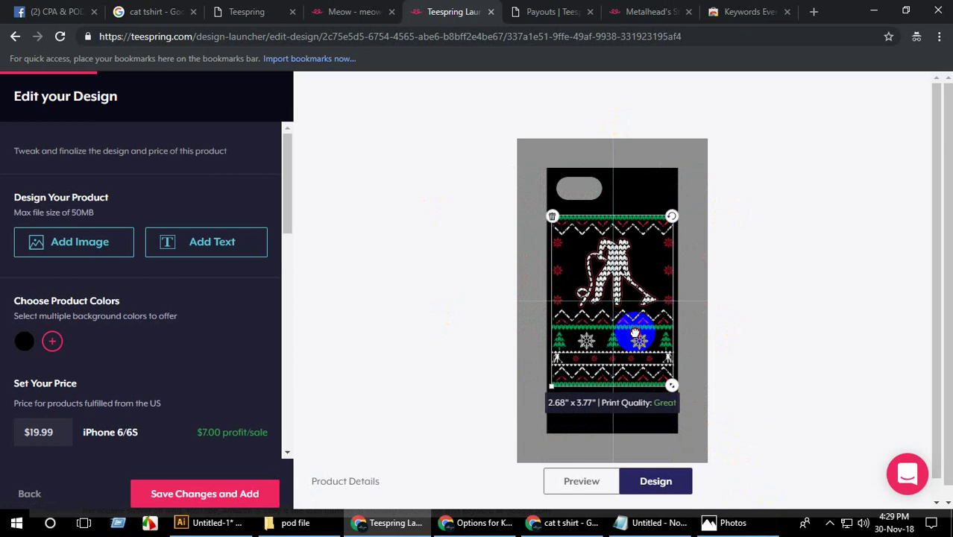
pyautogui.click(201, 497)
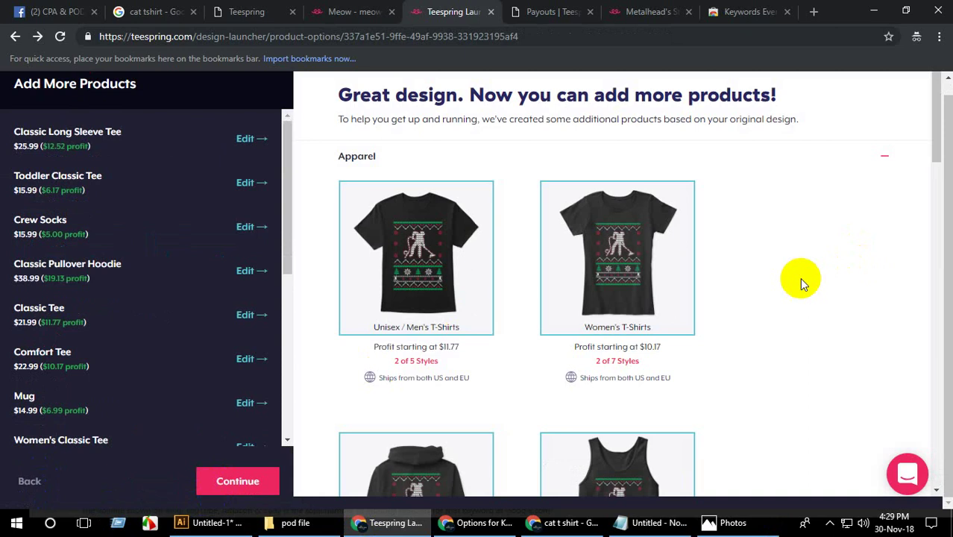
pyautogui.scroll(-5, 801, 282)
pyautogui.scroll(-8, 805, 275)
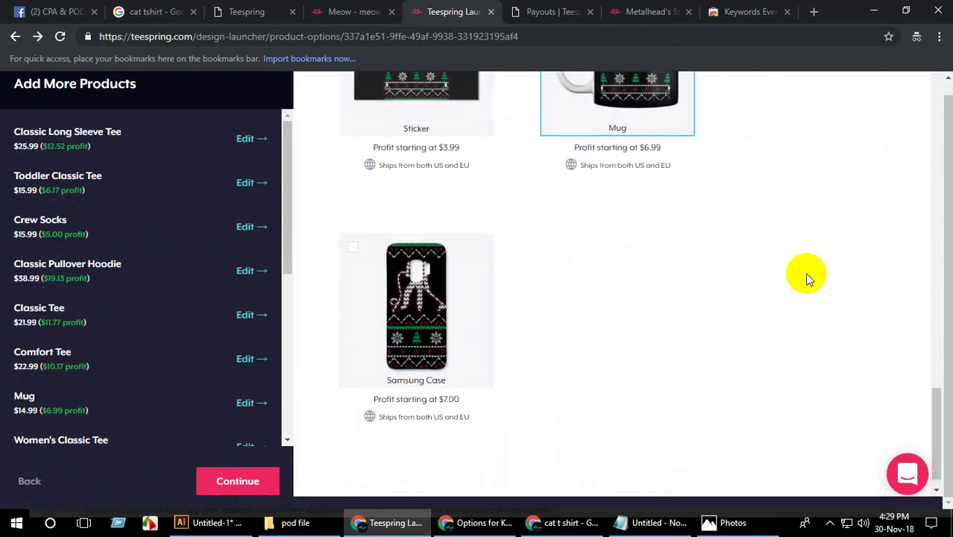
pyautogui.scroll(3, 805, 274)
pyautogui.scroll(-3, 805, 275)
pyautogui.moveTo(393, 269)
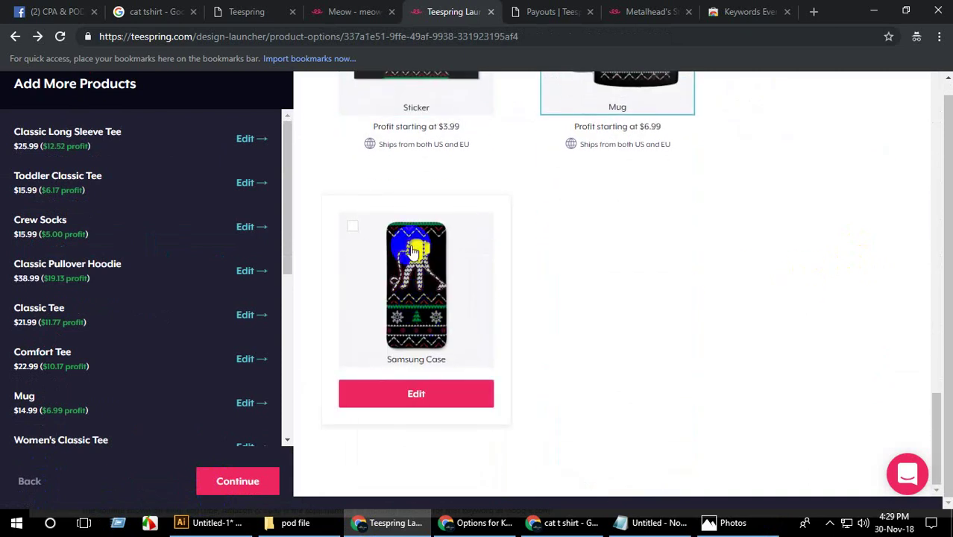
pyautogui.scroll(3, 686, 350)
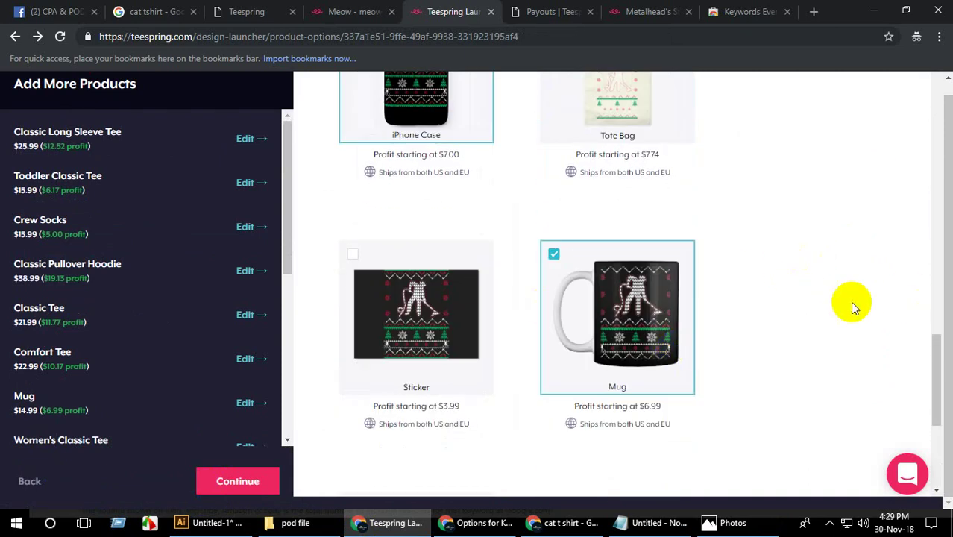
pyautogui.scroll(4, 854, 306)
pyautogui.scroll(3, 855, 306)
pyautogui.scroll(-4, 856, 305)
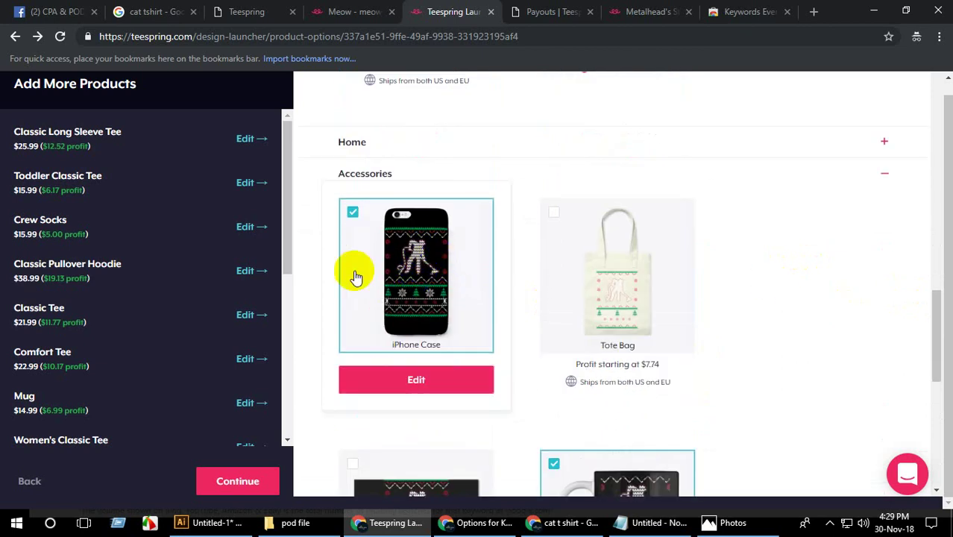
pyautogui.scroll(-6, 791, 347)
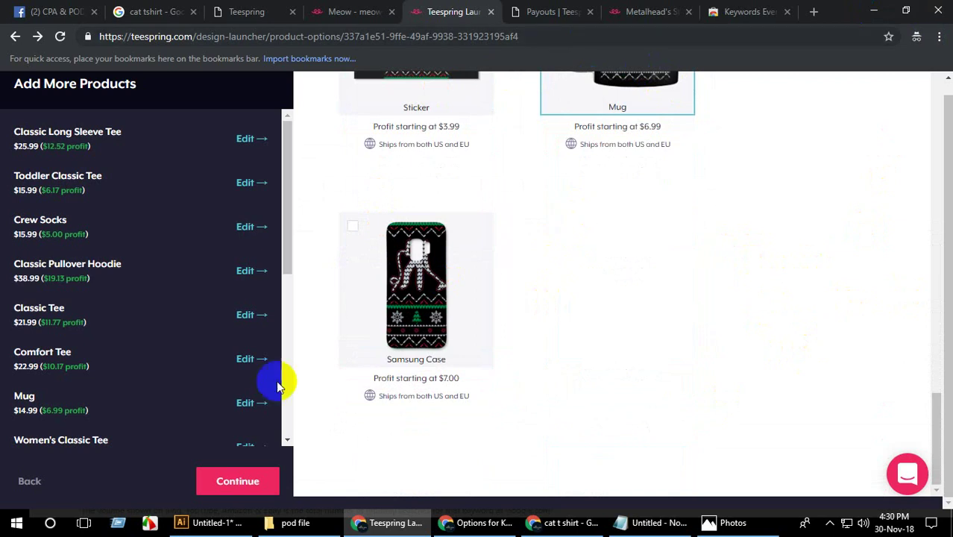
pyautogui.click(253, 481)
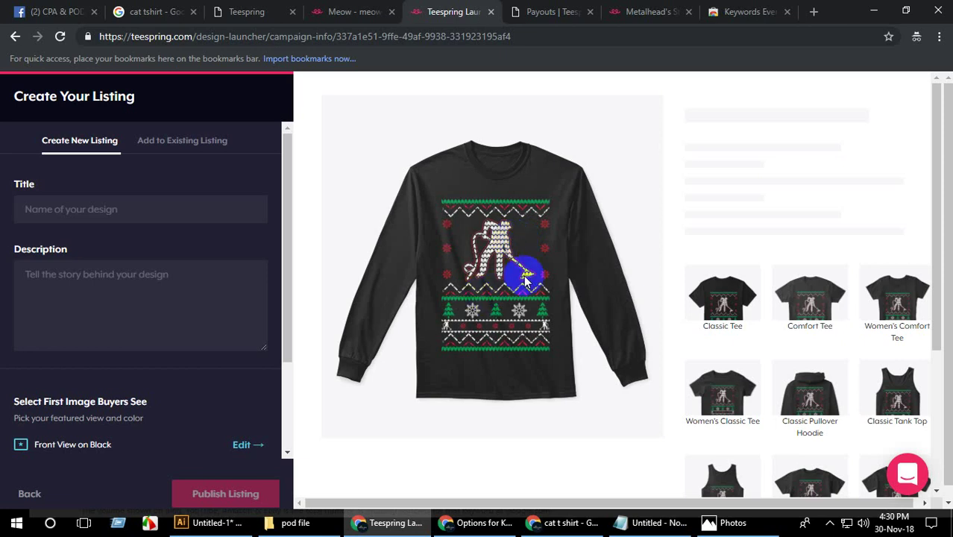
# Enter the listing title 'Best Carpet Cleaner Ugly T-Shirt'.
pyautogui.scroll(-3, 524, 277)
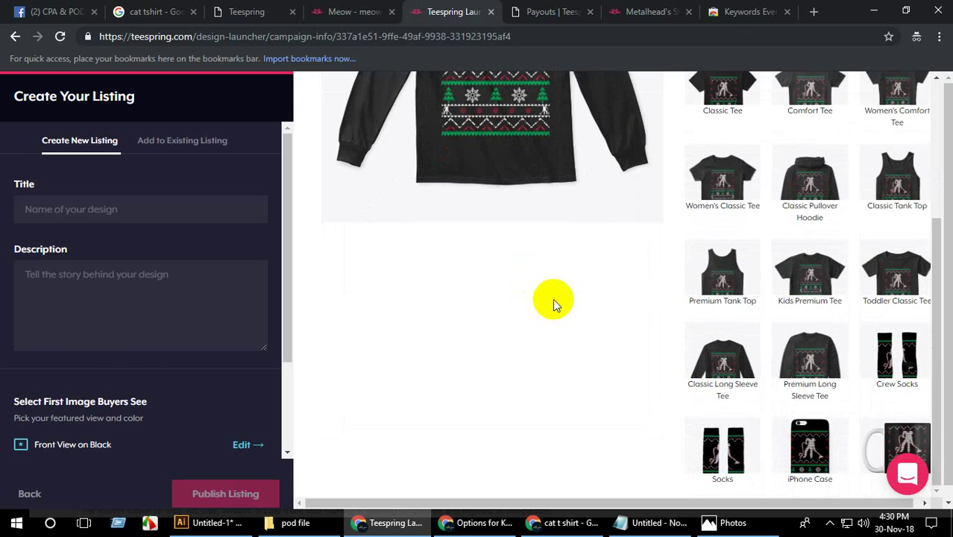
pyautogui.scroll(3, 554, 300)
pyautogui.scroll(-3, 602, 272)
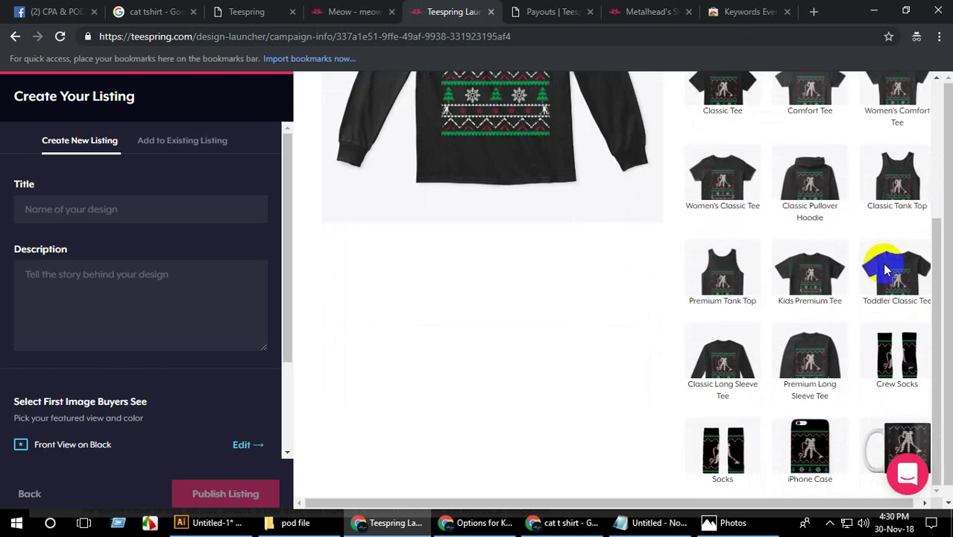
pyautogui.scroll(3, 880, 261)
pyautogui.scroll(-3, 887, 272)
pyautogui.scroll(3, 887, 267)
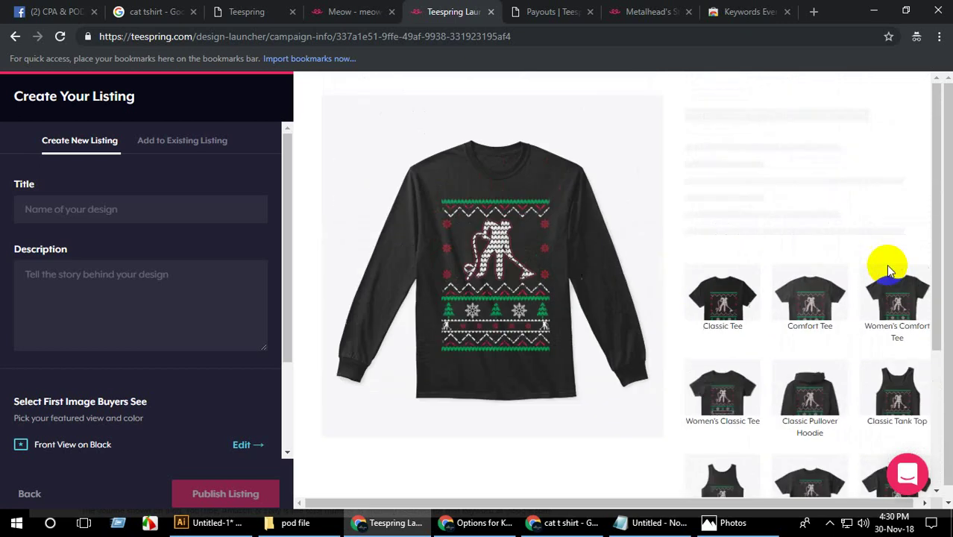
pyautogui.scroll(-3, 880, 261)
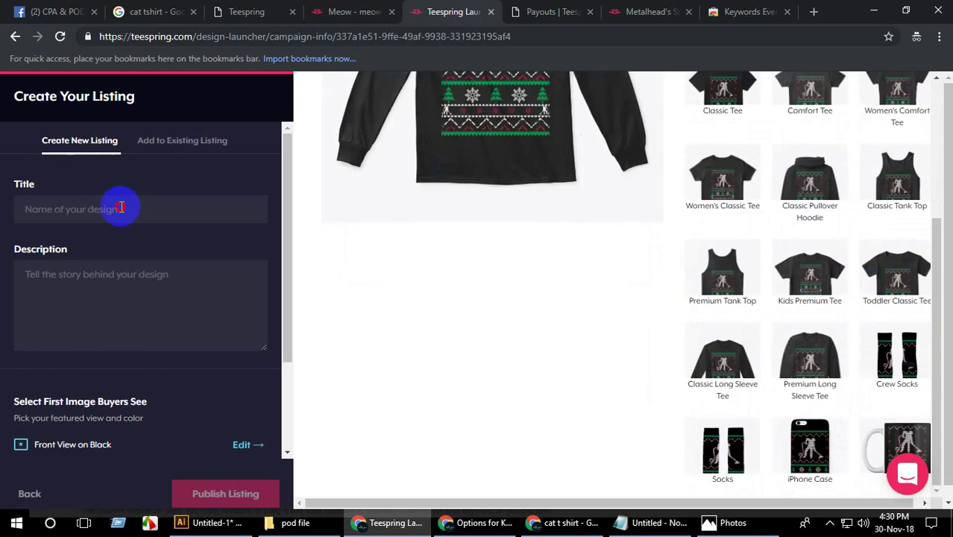
pyautogui.click(122, 208)
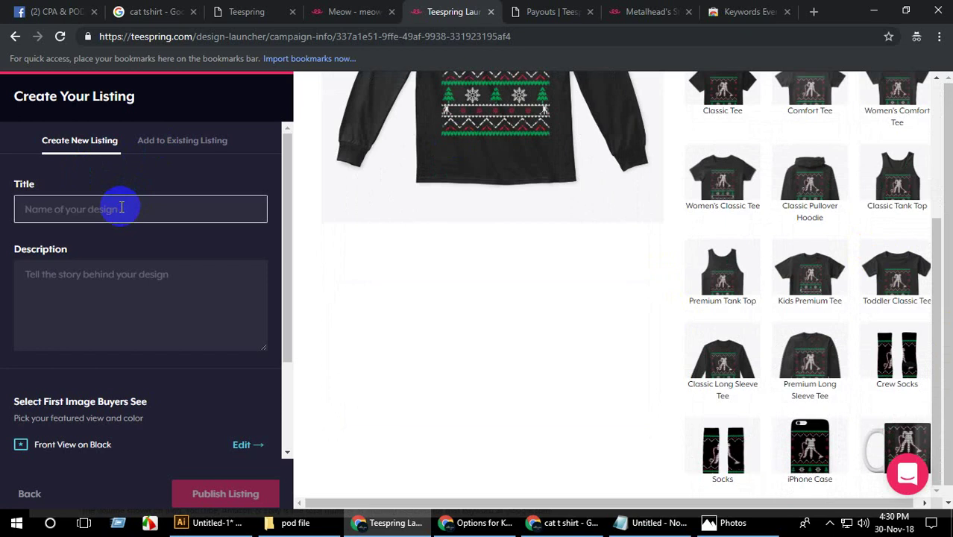
pyautogui.write('Best C')
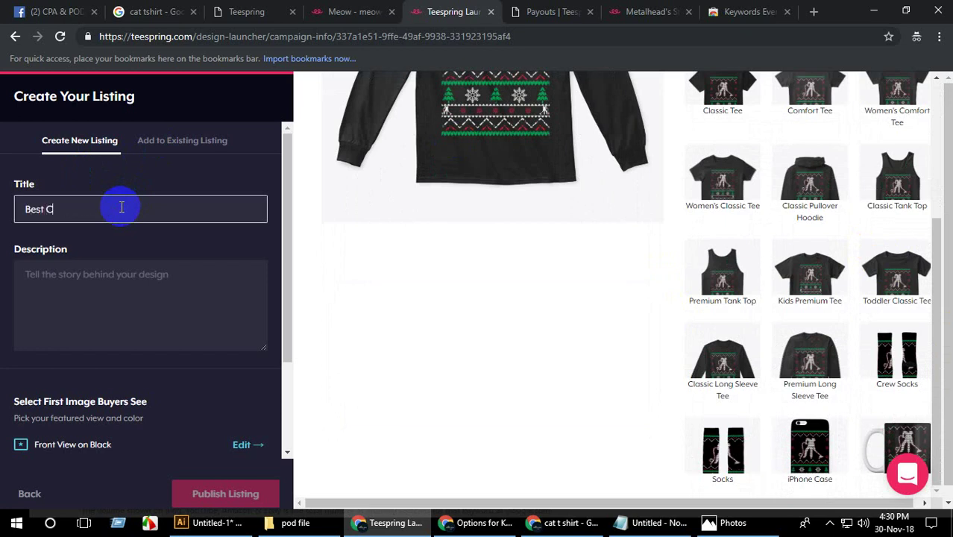
pyautogui.scroll(-1, 776, 389)
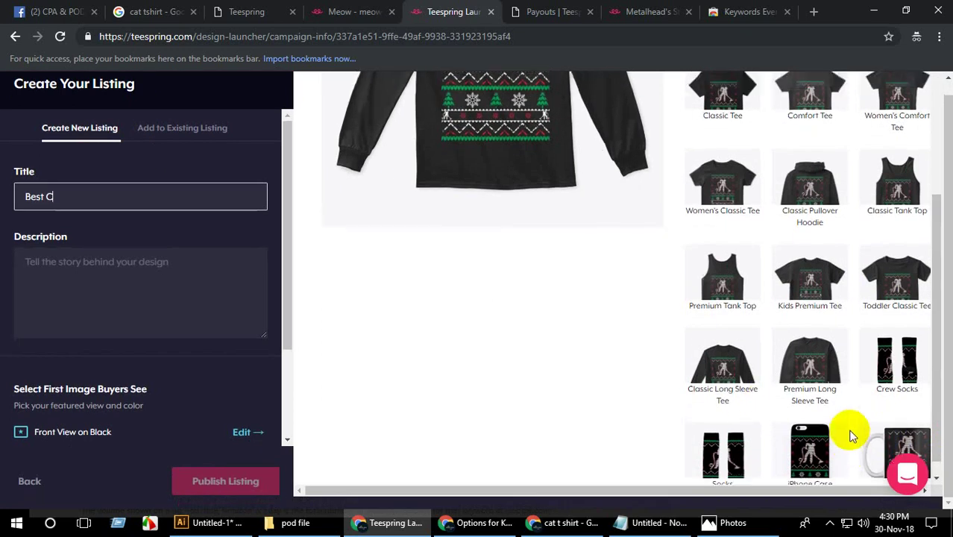
pyautogui.scroll(3, 852, 436)
pyautogui.scroll(-3, 851, 440)
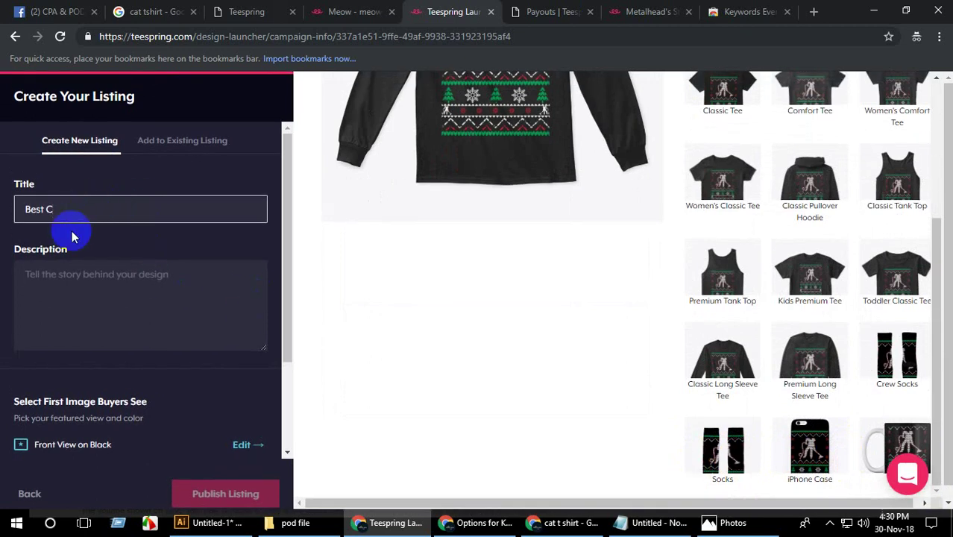
pyautogui.write('arpet Cleaner Ugly T-Shirt')
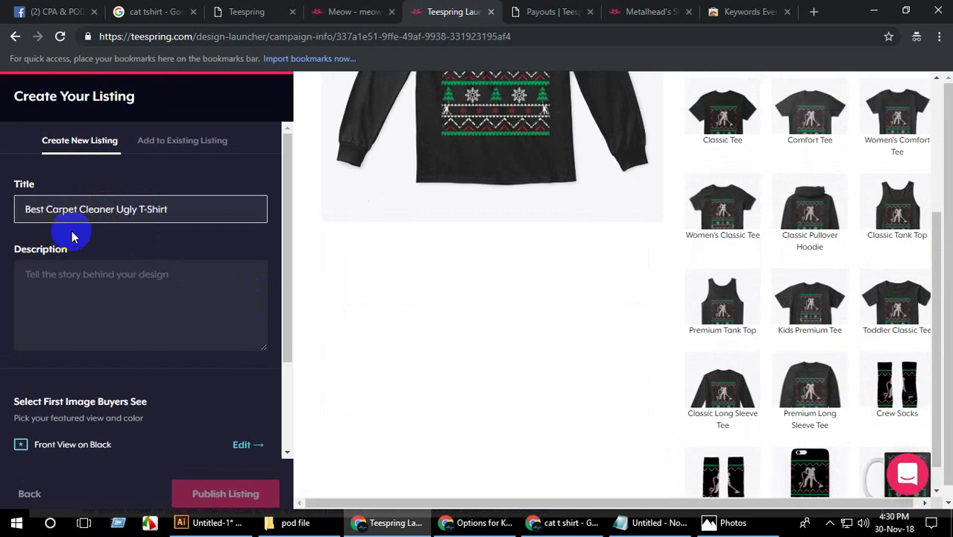
# Copy the title text into the Description field.
pyautogui.tripleClick(153, 203)
pyautogui.hotkey('ctrl', 'c')
pyautogui.click(117, 272)
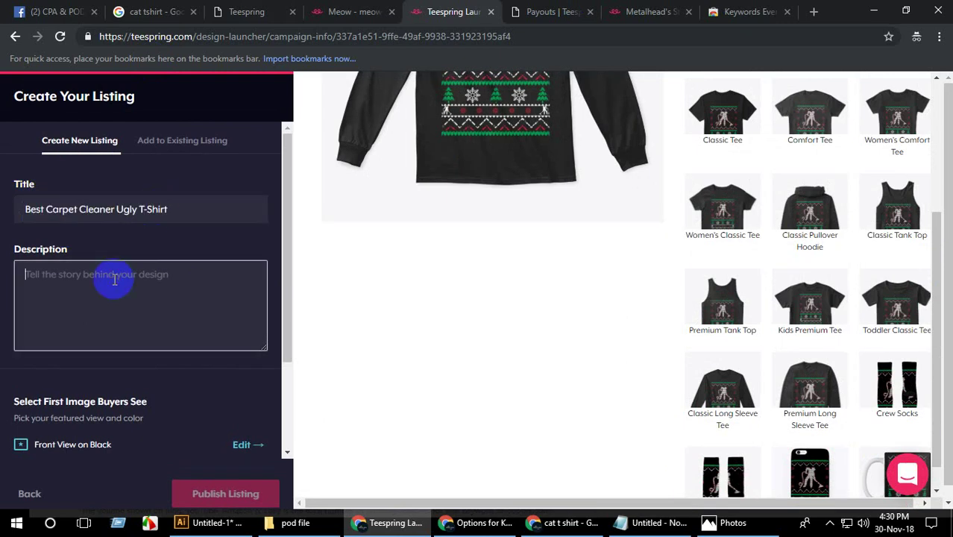
pyautogui.hotkey('ctrl', 'v')
pyautogui.scroll(-1, 172, 399)
pyautogui.scroll(1, 285, 382)
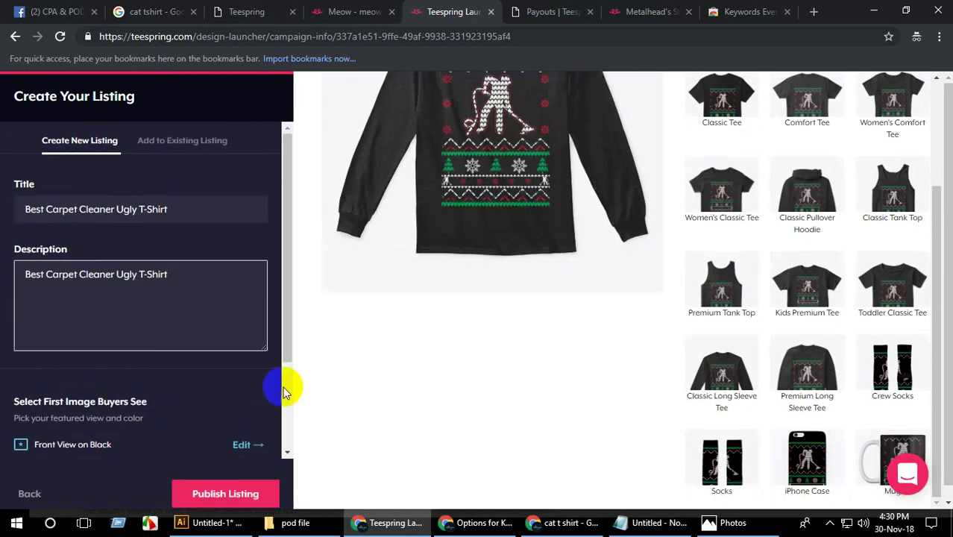
pyautogui.scroll(-2, 223, 447)
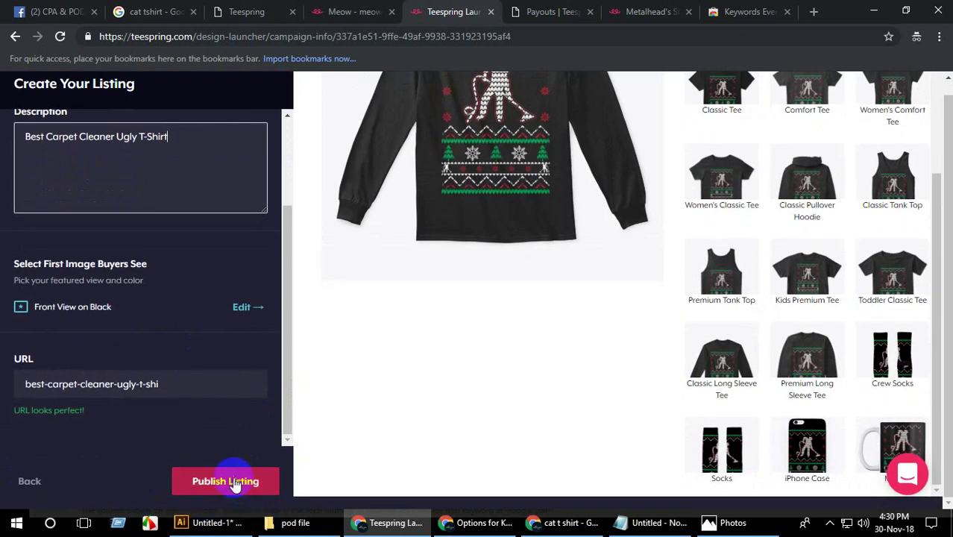
# Publish the listing and dismiss the product-launched and US-only buyers notices.
pyautogui.click(232, 492)
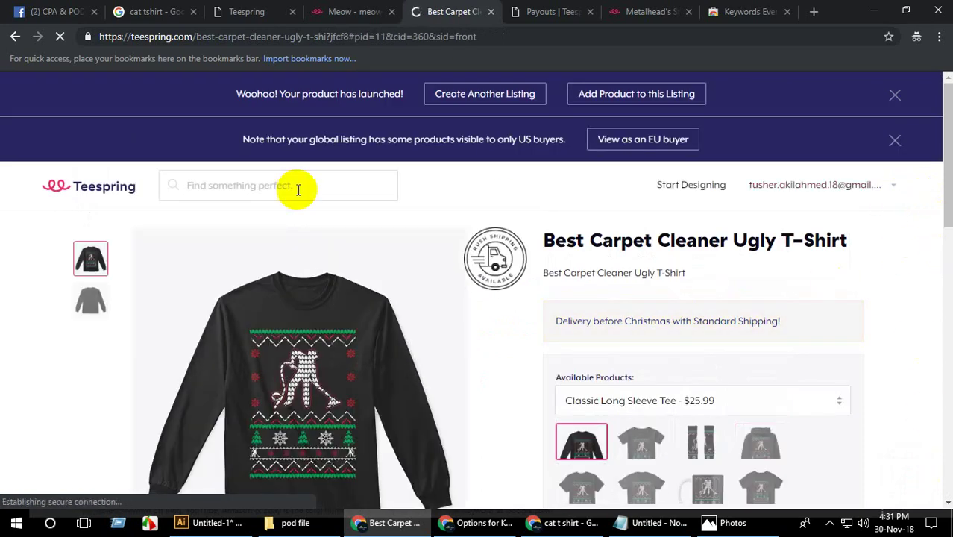
pyautogui.click(895, 95)
pyautogui.click(894, 95)
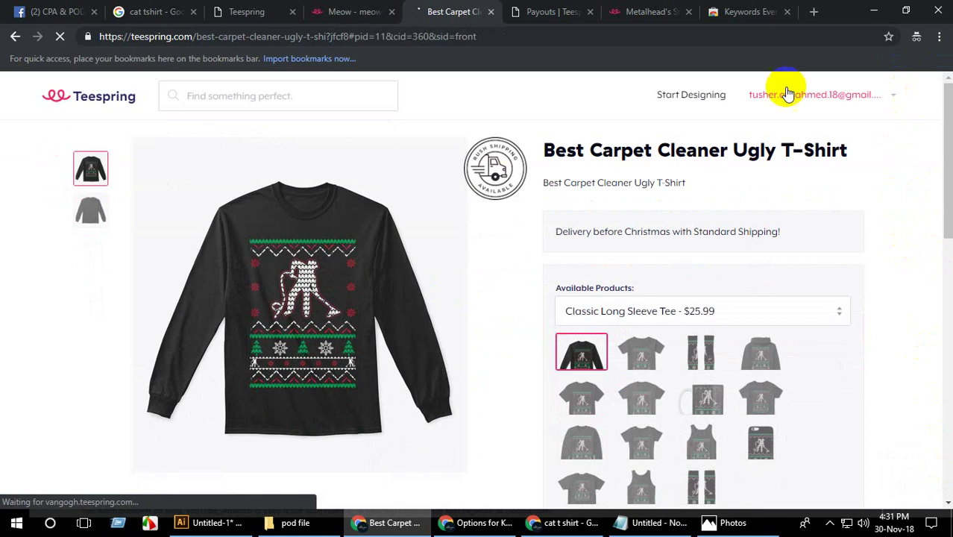
# Switch the live listing's preview to the Mug at $14.99.
pyautogui.scroll(-3, 701, 299)
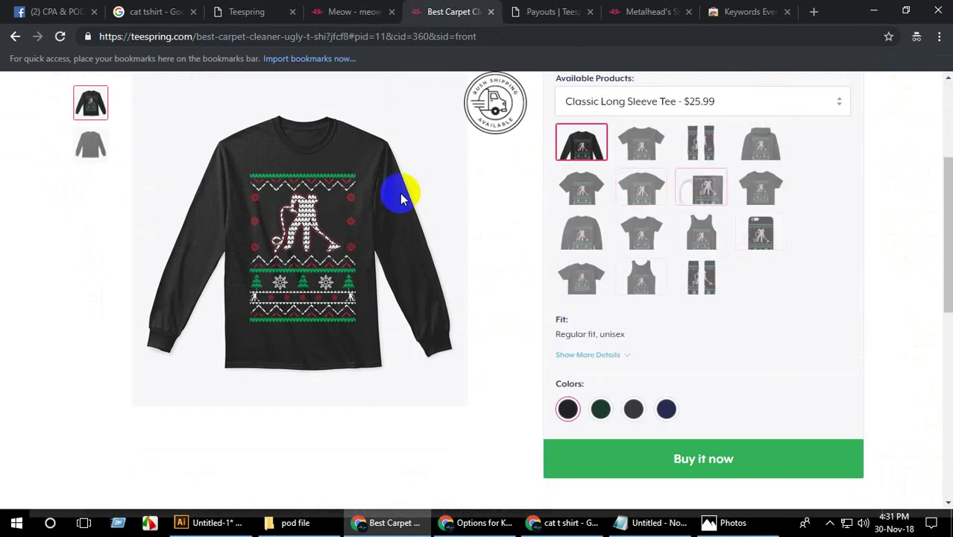
pyautogui.moveTo(313, 136)
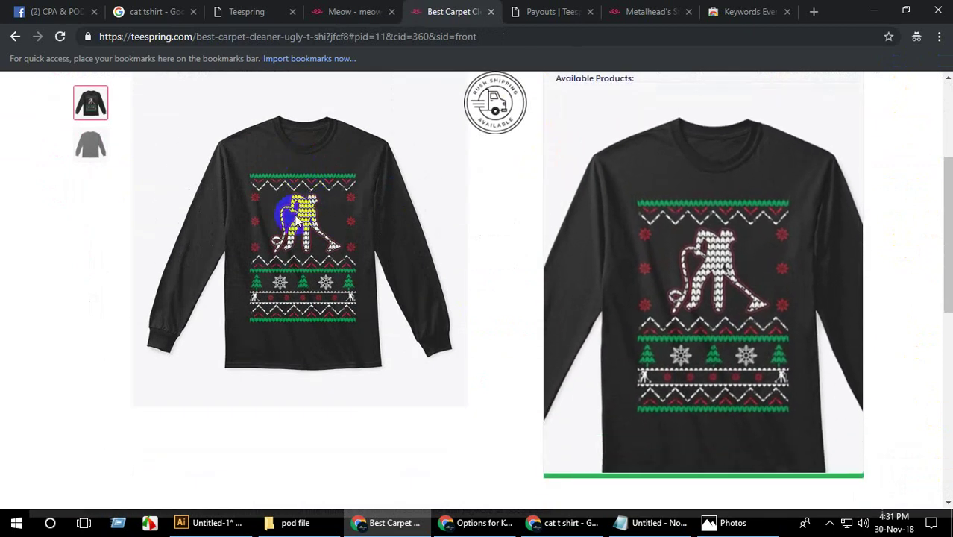
pyautogui.scroll(2, 776, 273)
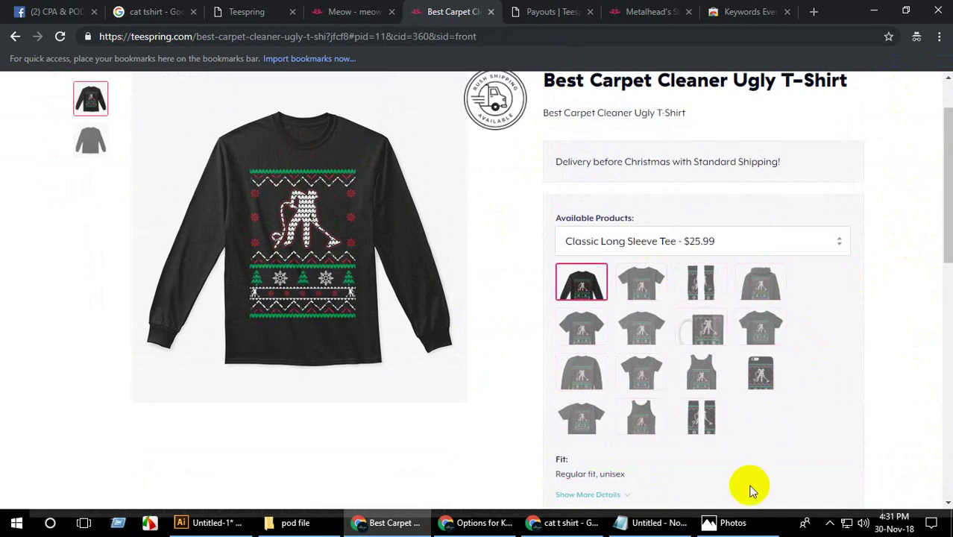
pyautogui.scroll(-1, 656, 423)
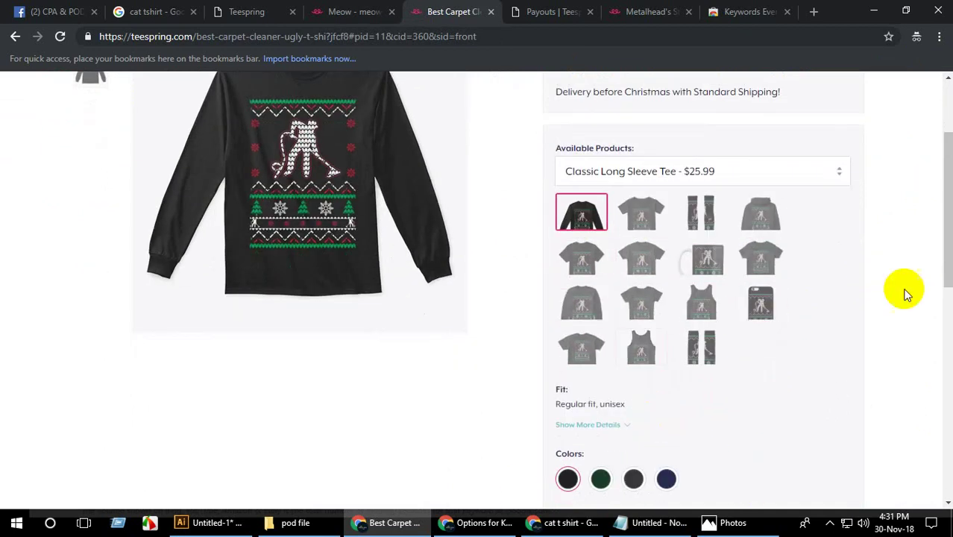
pyautogui.click(700, 257)
pyautogui.scroll(2, 898, 314)
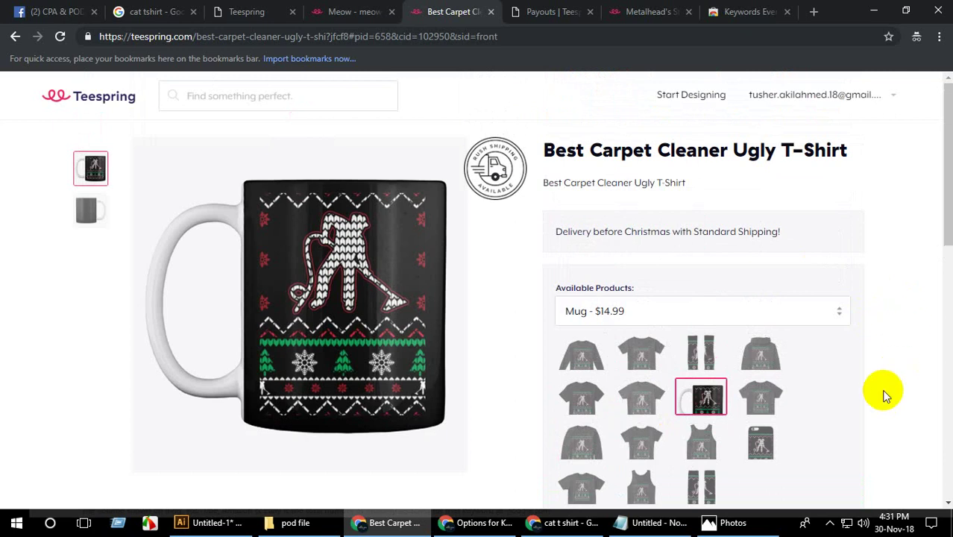
pyautogui.scroll(-1, 885, 395)
pyautogui.scroll(-5, 886, 396)
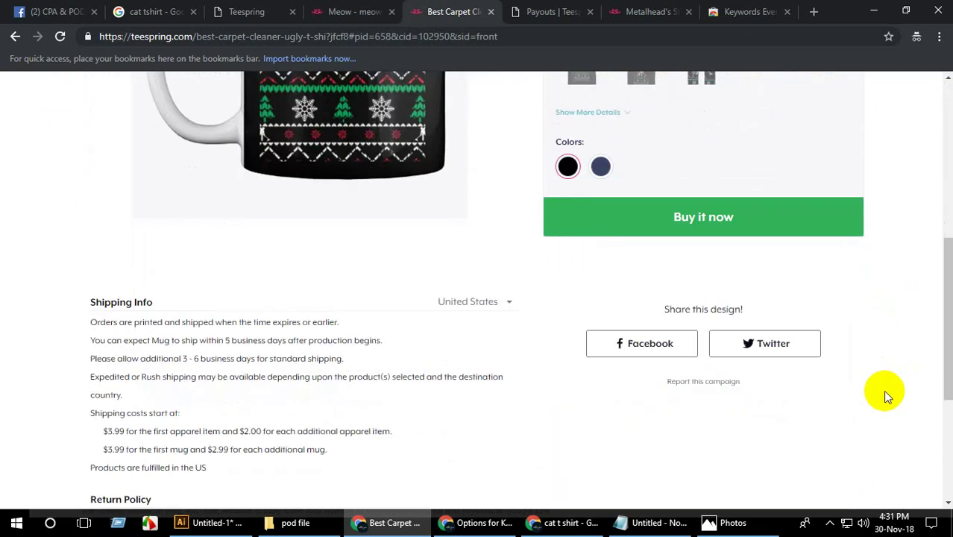
pyautogui.scroll(4, 886, 395)
pyautogui.scroll(-8, 891, 397)
pyautogui.scroll(10, 897, 401)
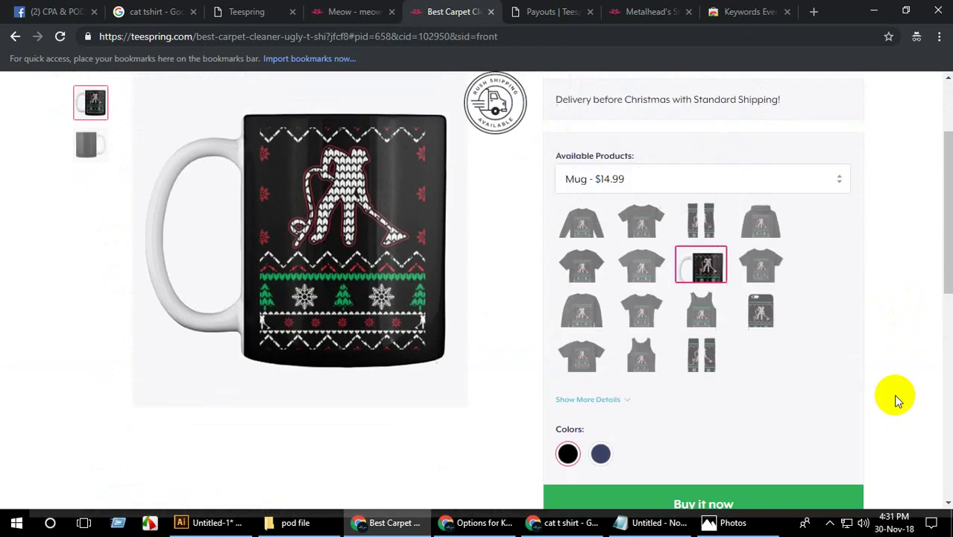
pyautogui.scroll(-3, 896, 401)
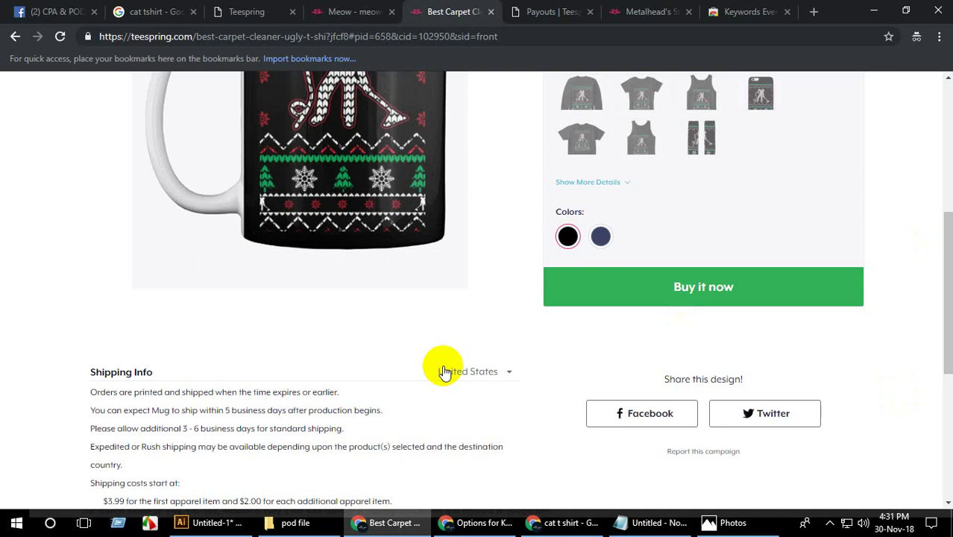
pyautogui.scroll(1, 676, 307)
pyautogui.scroll(4, 488, 328)
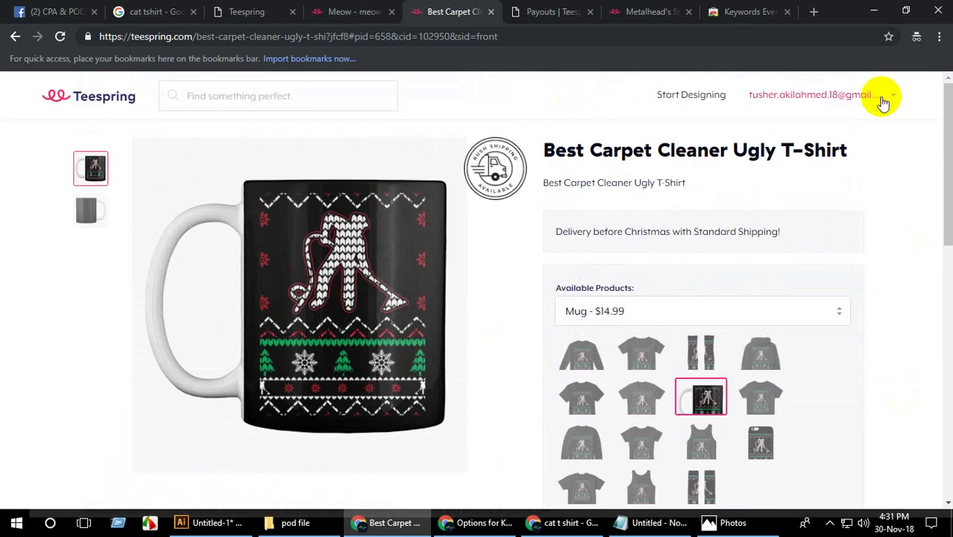
# Inspect the mug's zoomed design preview, then return to the Untitled-1 artwork in Illustrator.
pyautogui.moveTo(436, 263); pyautogui.dragTo(348, 287)
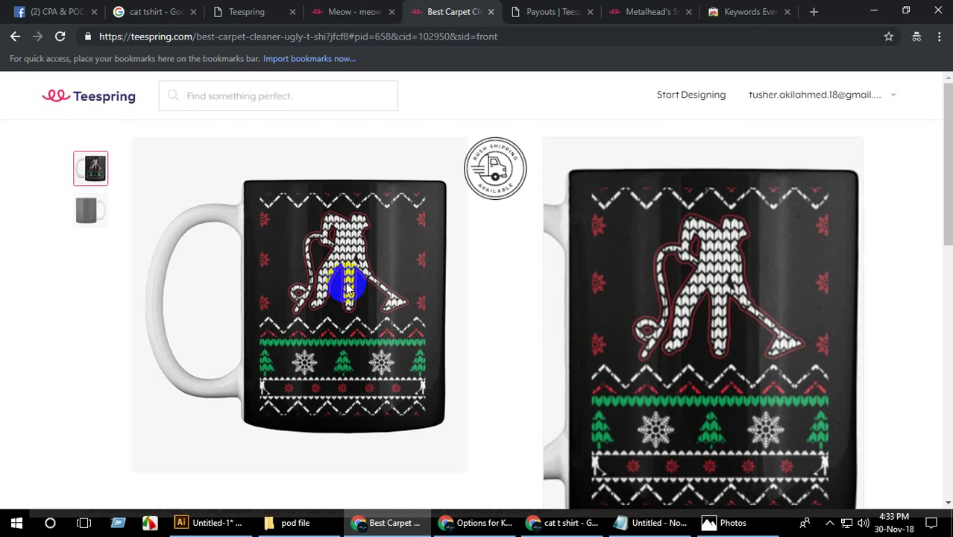
pyautogui.click(211, 521)
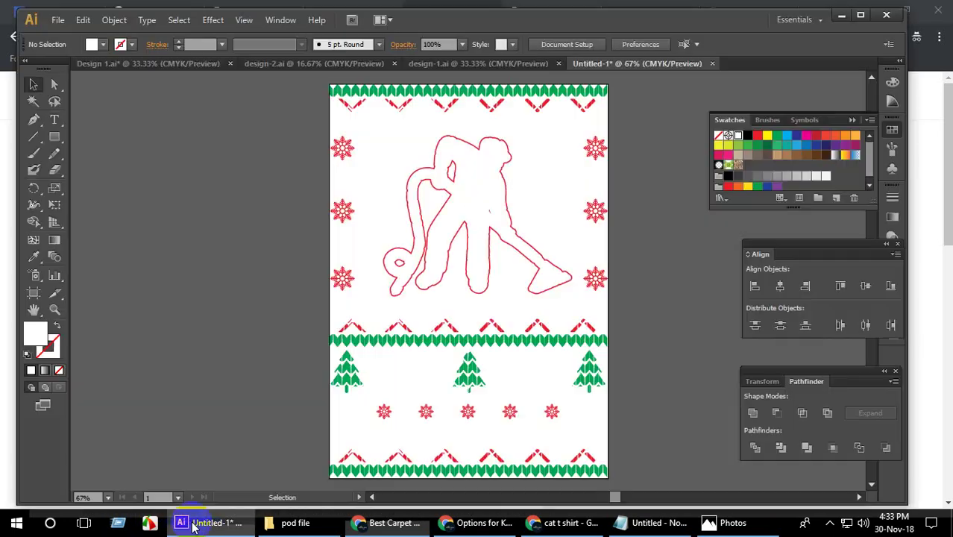
# Marquee-select all the sweater artwork and drag it left, off the artboard.
pyautogui.hotkey('ctrl', '-')
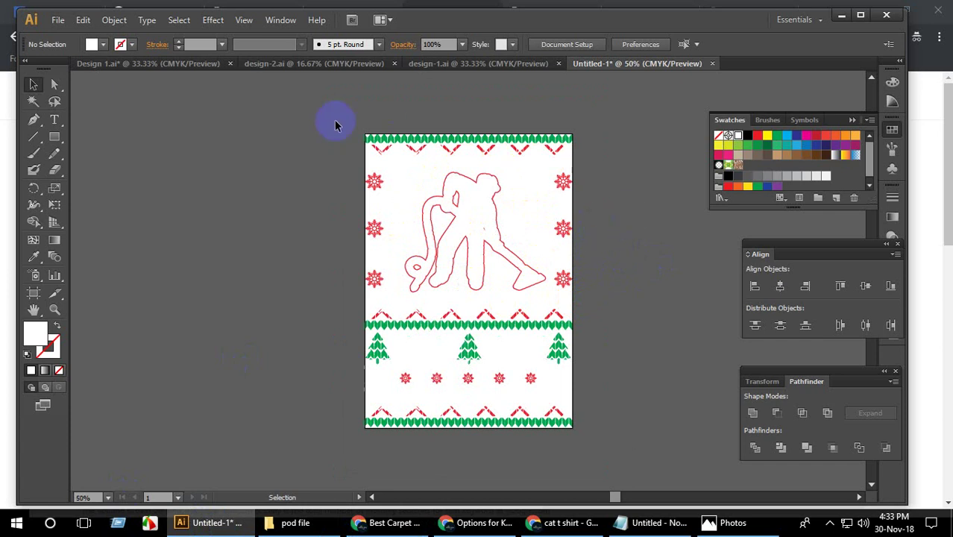
pyautogui.moveTo(301, 112); pyautogui.dragTo(661, 459)
pyautogui.moveTo(454, 213); pyautogui.dragTo(233, 214)
pyautogui.click(648, 298)
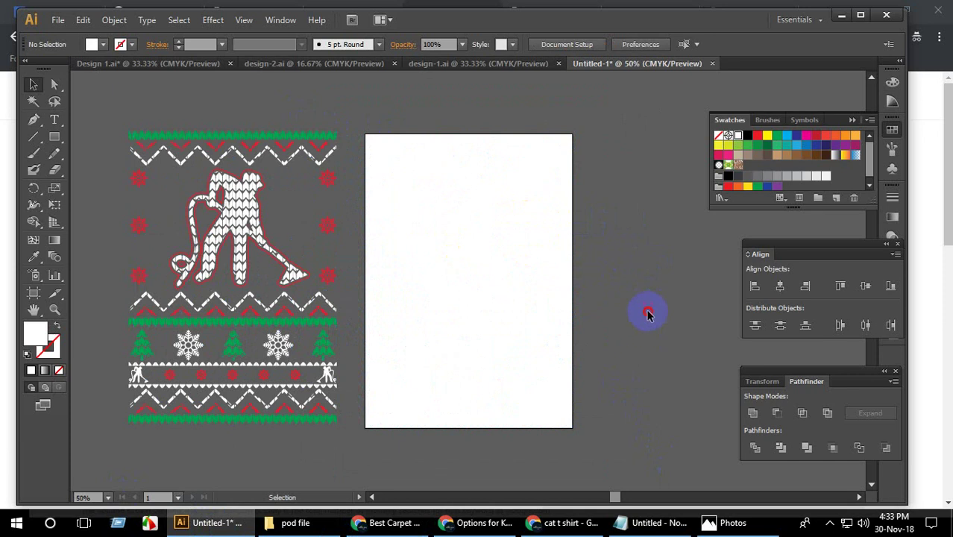
pyautogui.press('space')
pyautogui.moveTo(442, 361); pyautogui.dragTo(484, 353)
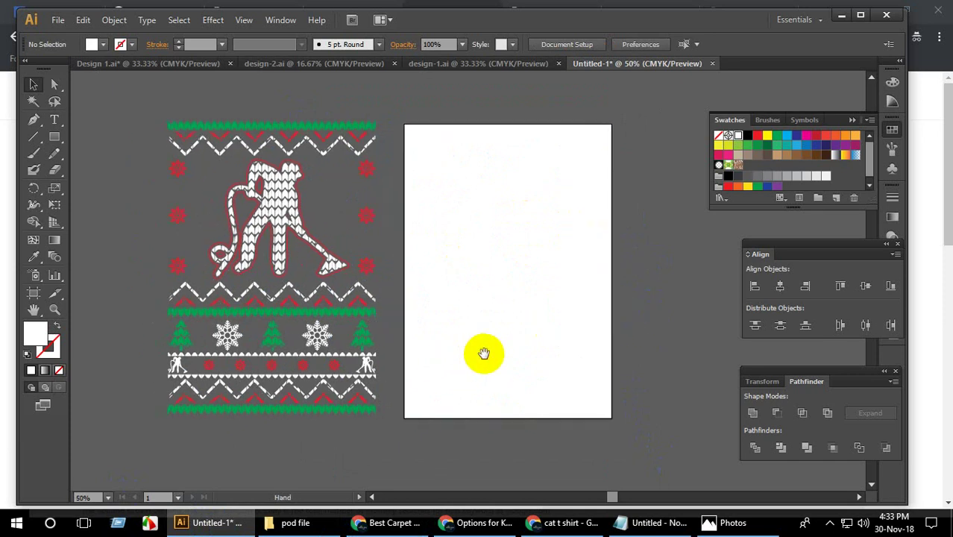
# Reselect the sweater design group and zoom out to 3.13% to check its placement.
pyautogui.click(276, 195)
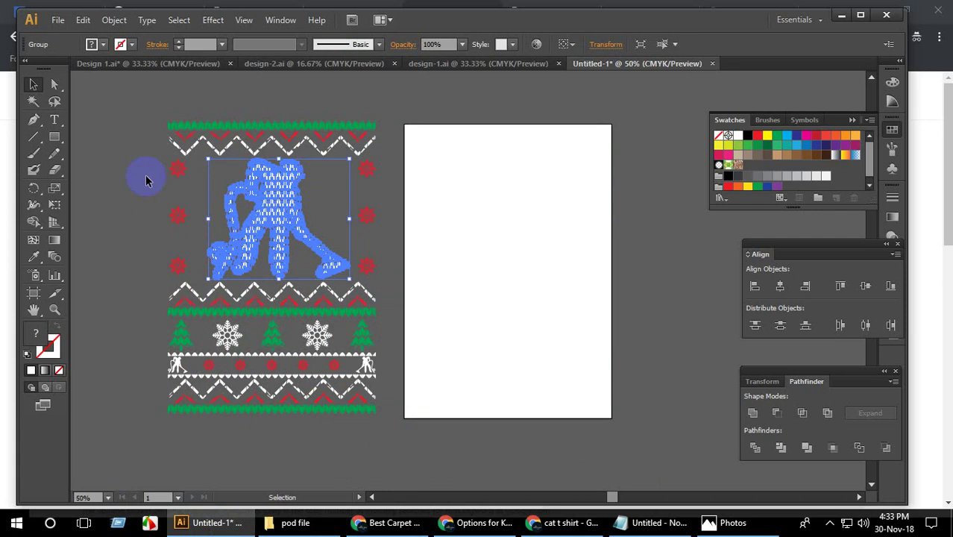
pyautogui.hotkey('ctrl', '-')
pyautogui.hotkey('ctrl', '-')
pyautogui.hotkey('ctrl', '-')
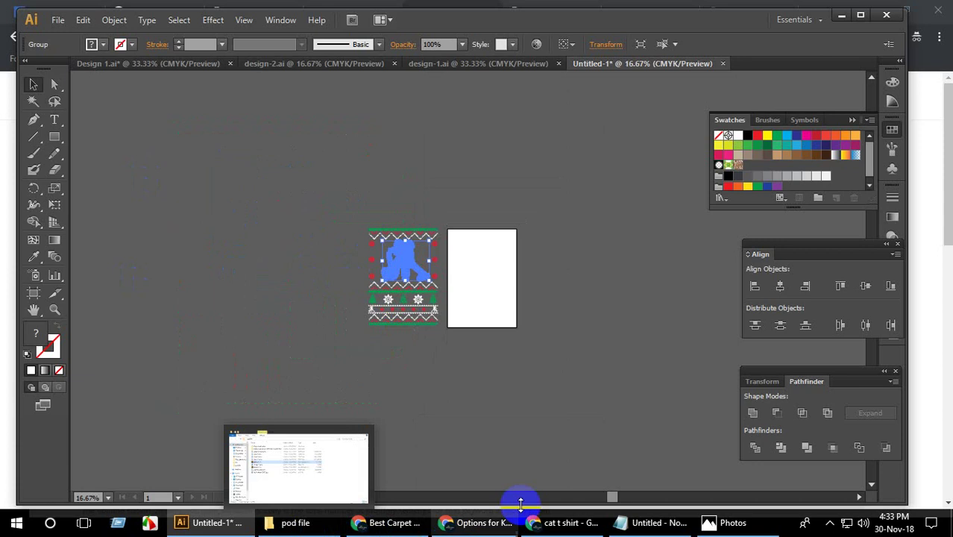
pyautogui.hotkey('ctrl', '-')
pyautogui.hotkey('ctrl', '-')
pyautogui.hotkey('ctrl', '-')
pyautogui.hotkey('ctrl', '-')
pyautogui.hotkey('ctrl', '-')
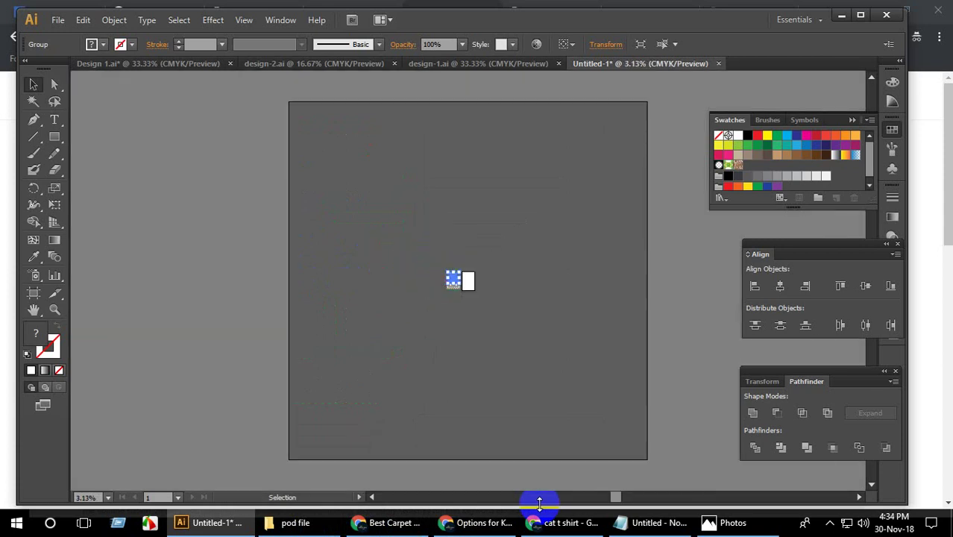
pyautogui.click(551, 375)
pyautogui.moveTo(566, 139); pyautogui.dragTo(688, 244)
pyautogui.moveTo(297, 171); pyautogui.dragTo(680, 447)
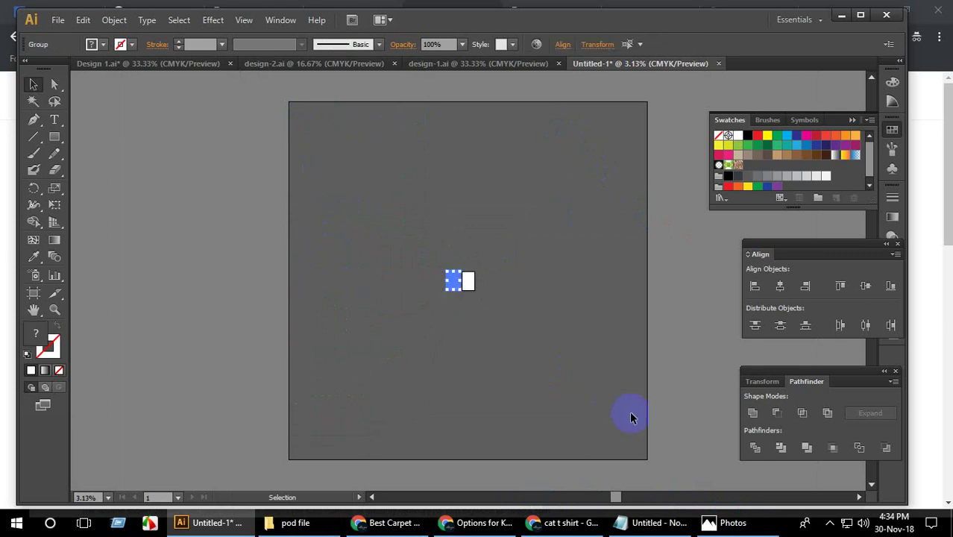
pyautogui.click(602, 407)
# Zoom back in to 50% to see the design beside the empty artboard.
pyautogui.hotkey('ctrl', '=')
pyautogui.hotkey('ctrl', '=')
pyautogui.hotkey('ctrl', '=')
pyautogui.hotkey('ctrl', '=')
pyautogui.hotkey('ctrl', '=')
pyautogui.hotkey('ctrl', '=')
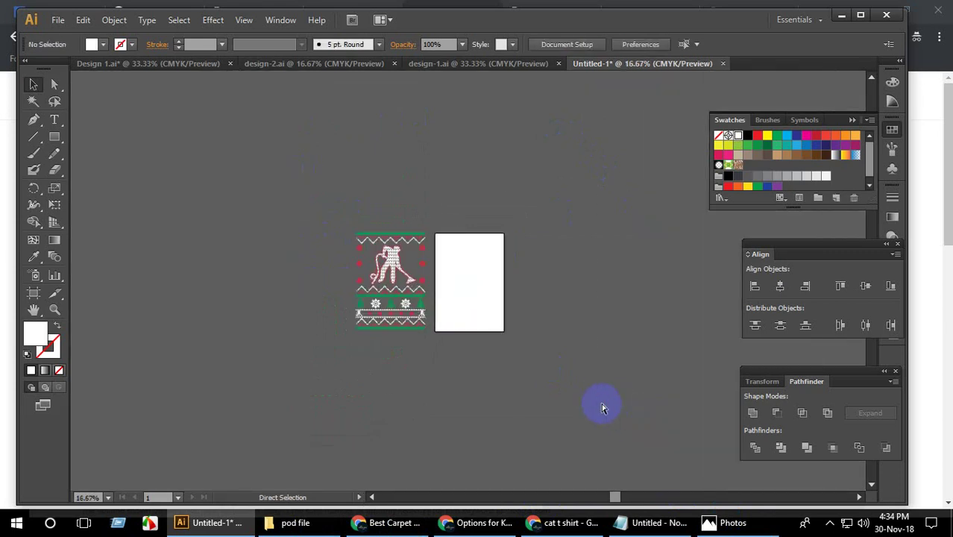
pyautogui.hotkey('ctrl', '=')
pyautogui.hotkey('ctrl', '=')
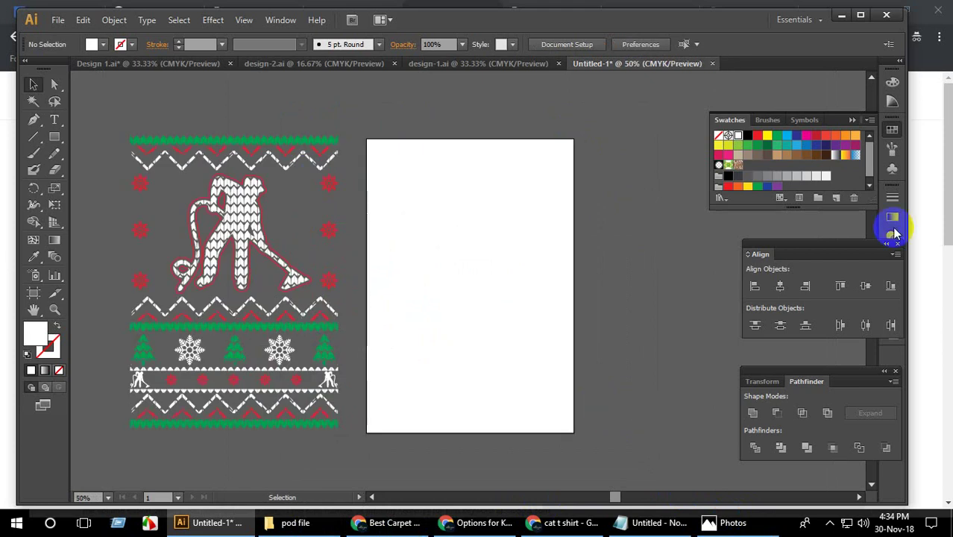
pyautogui.click(57, 21)
pyautogui.click(380, 270)
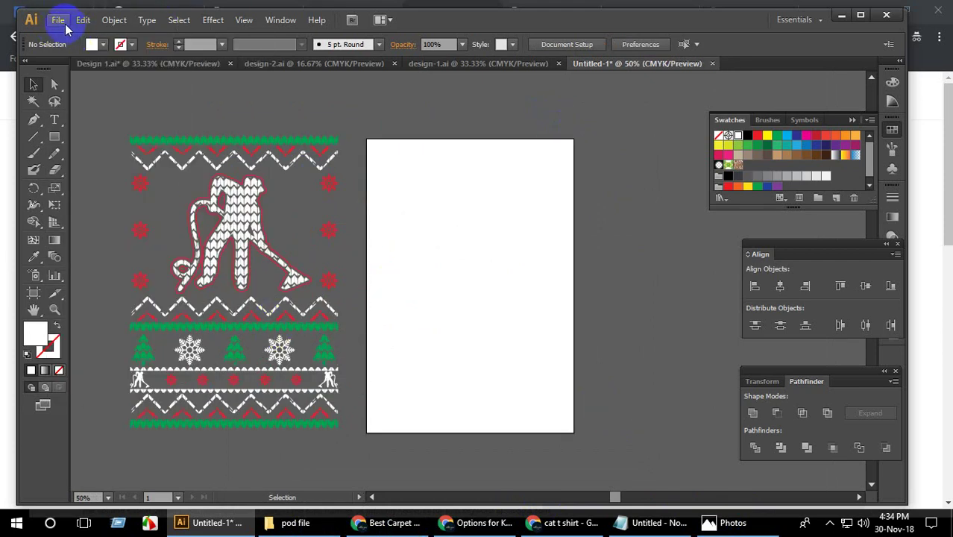
# Export Untitled-1.png to the Desktop at High (300 ppi) with transparent background, replacing the old file.
pyautogui.click(58, 20)
pyautogui.click(120, 282)
pyautogui.click(227, 378)
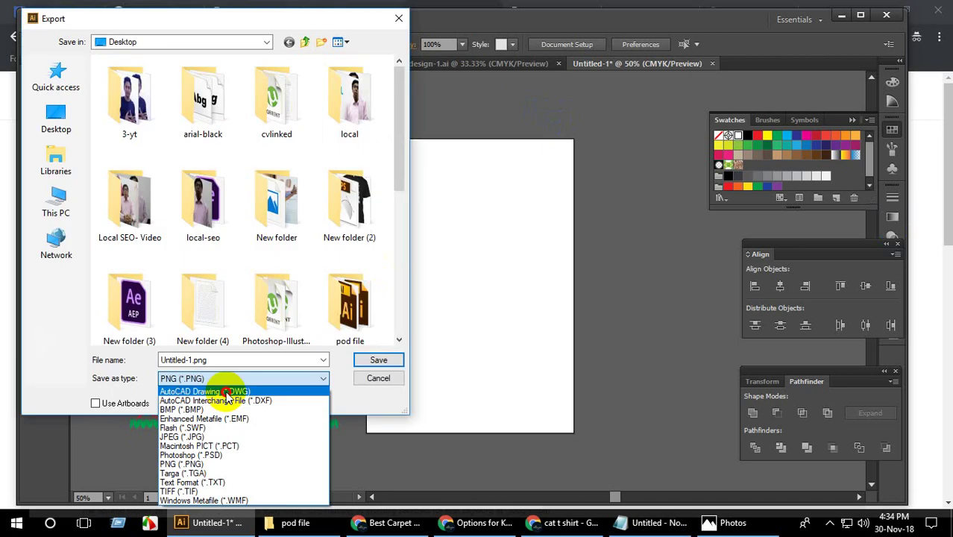
pyautogui.click(59, 117)
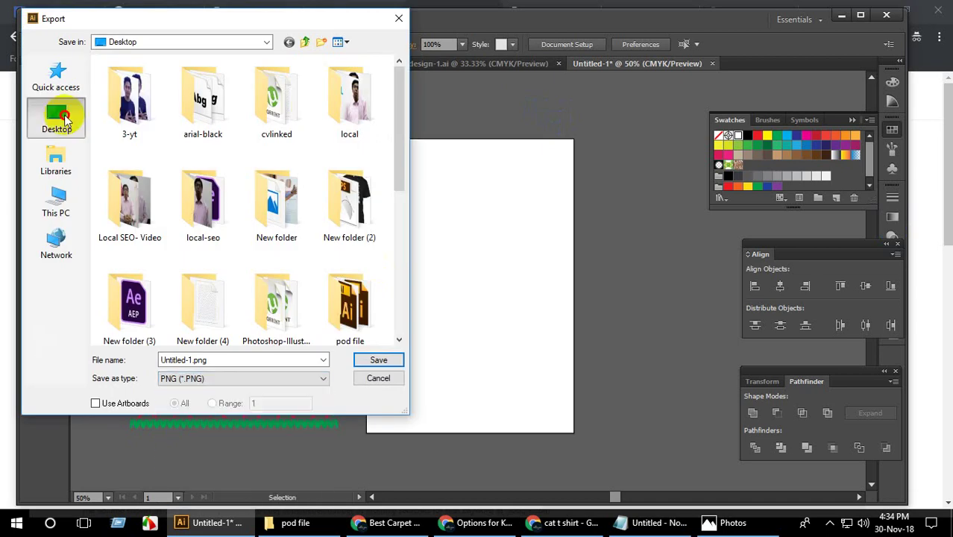
pyautogui.click(378, 359)
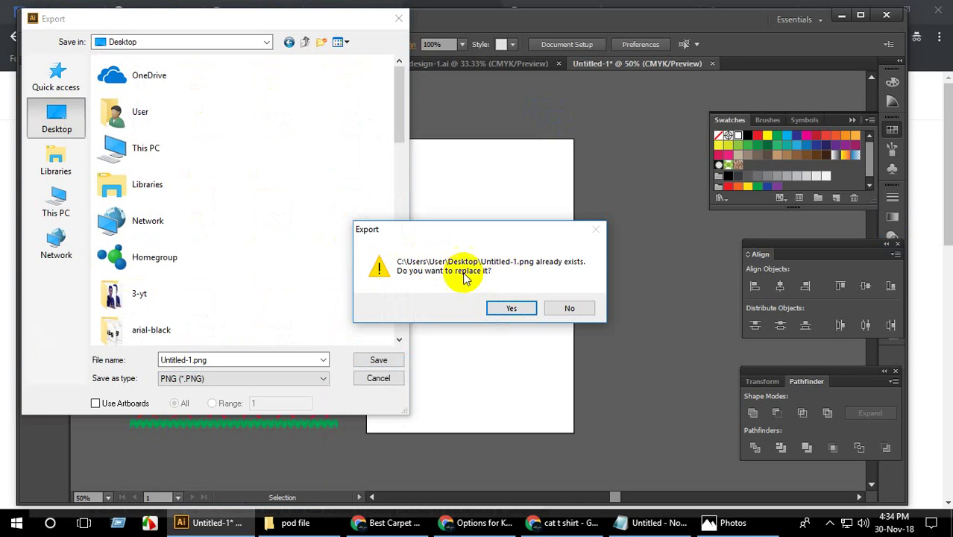
pyautogui.click(511, 308)
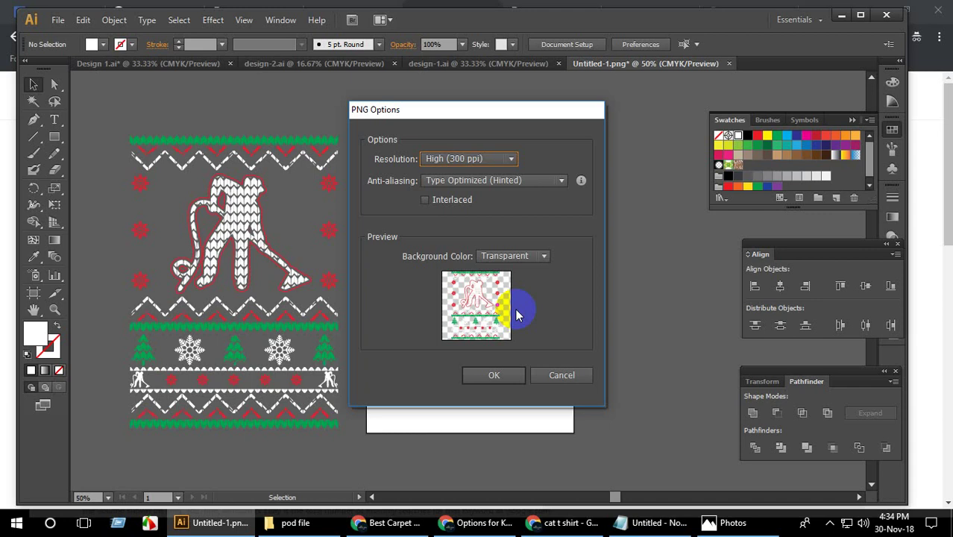
pyautogui.press('Return')
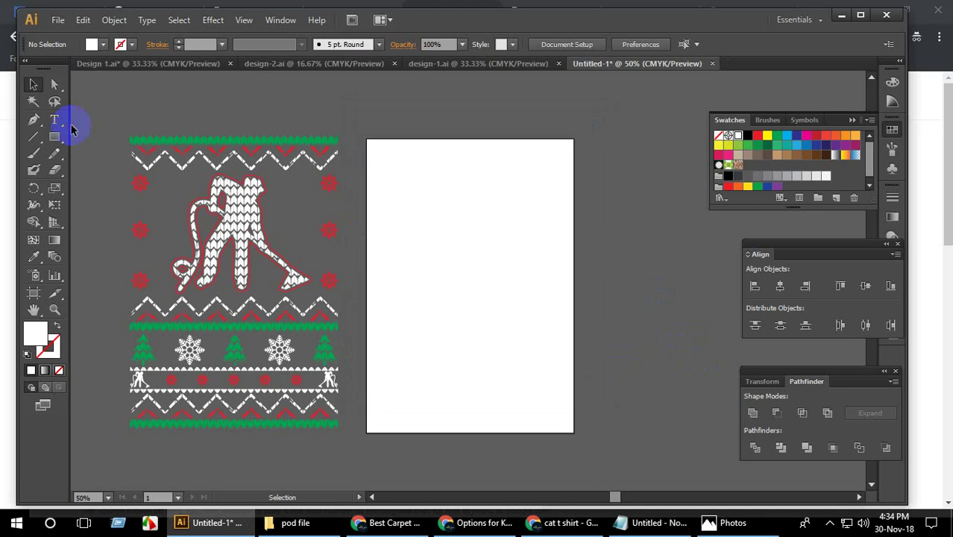
pyautogui.moveTo(222, 229); pyautogui.dragTo(437, 224)
pyautogui.click(632, 234)
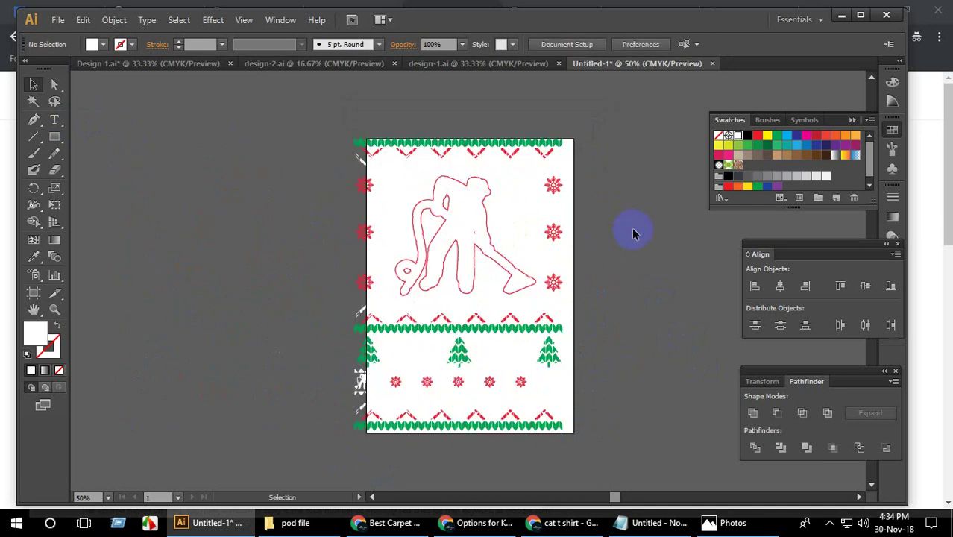
pyautogui.moveTo(514, 145)
pyautogui.mouseDown()
pyautogui.moveTo(252, 135)
pyautogui.moveTo(514, 145)
pyautogui.mouseUp()
pyautogui.click(513, 266)
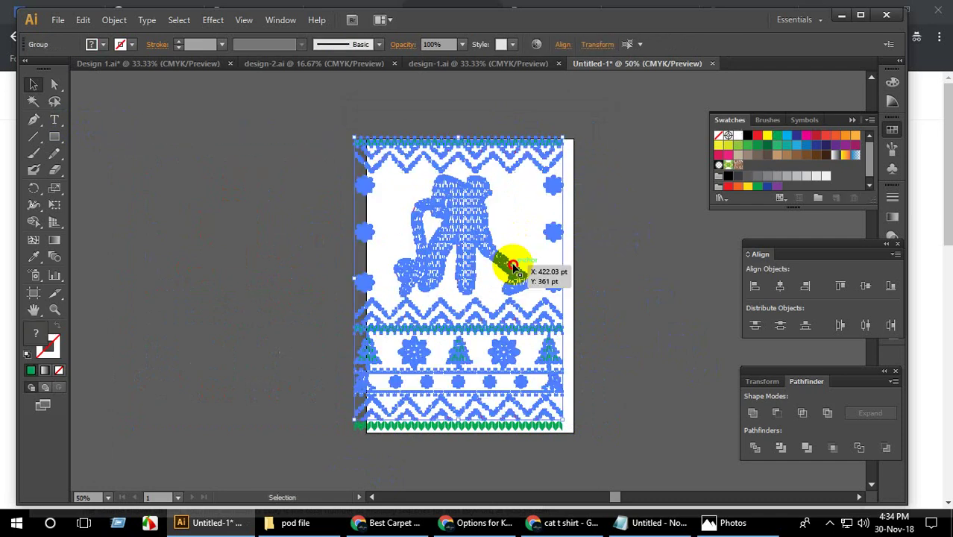
pyautogui.moveTo(290, 121); pyautogui.dragTo(665, 445)
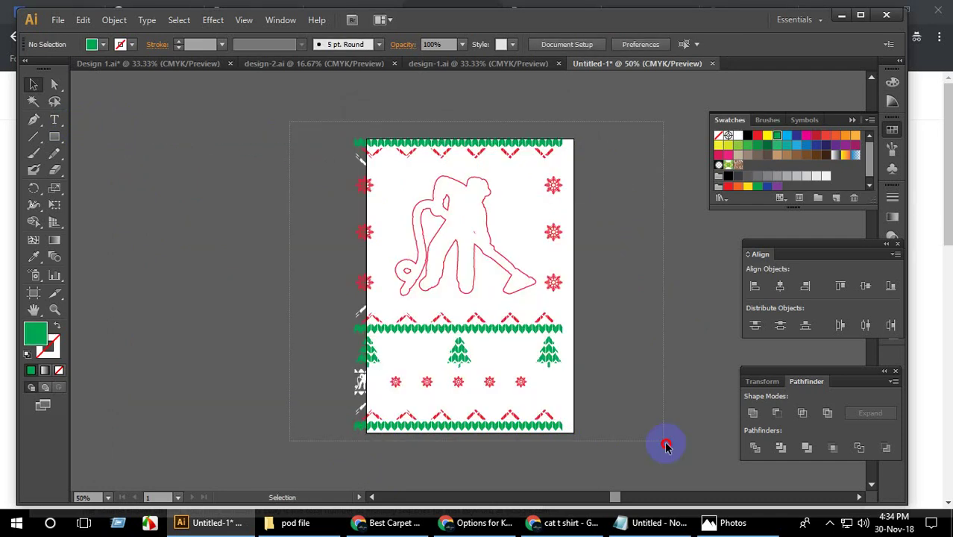
pyautogui.moveTo(477, 214); pyautogui.dragTo(224, 214)
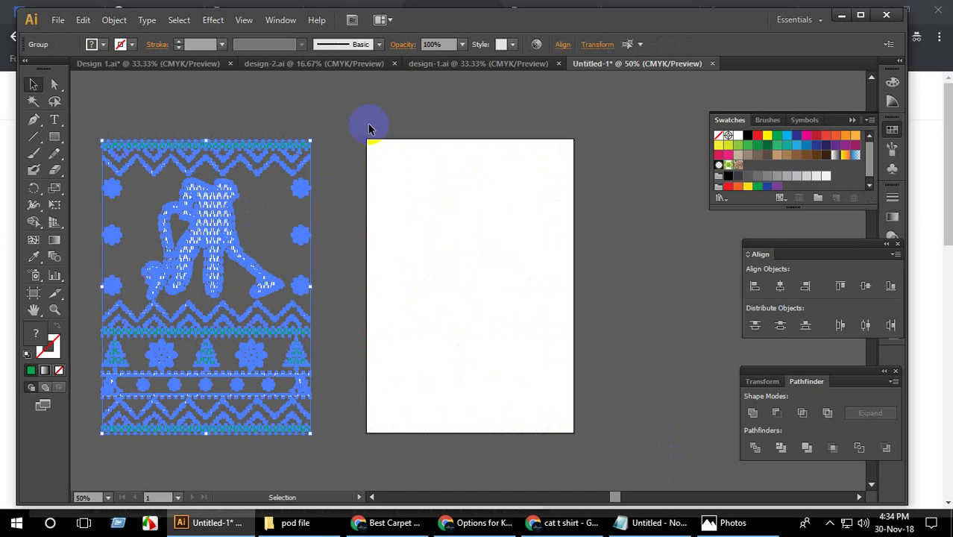
pyautogui.click(343, 138)
pyautogui.click(221, 215)
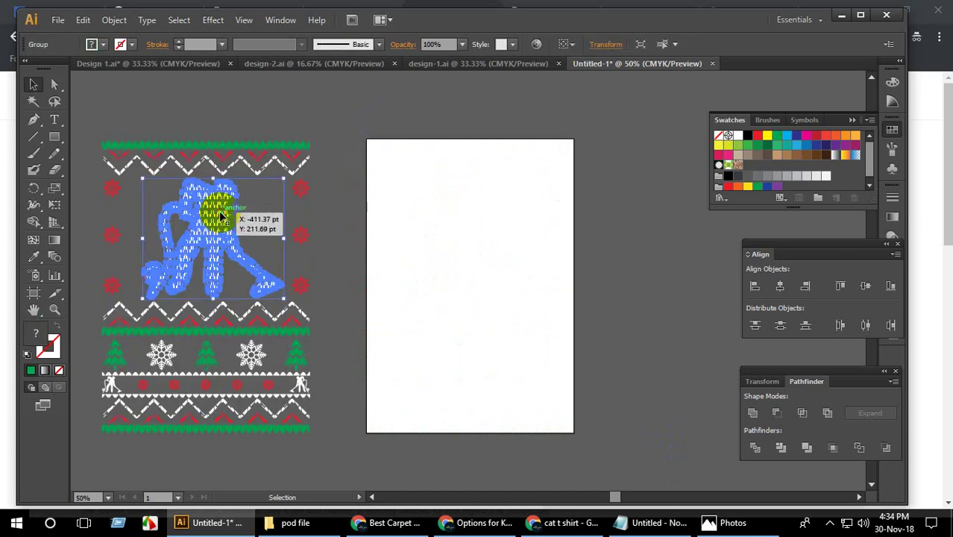
pyautogui.click(259, 149)
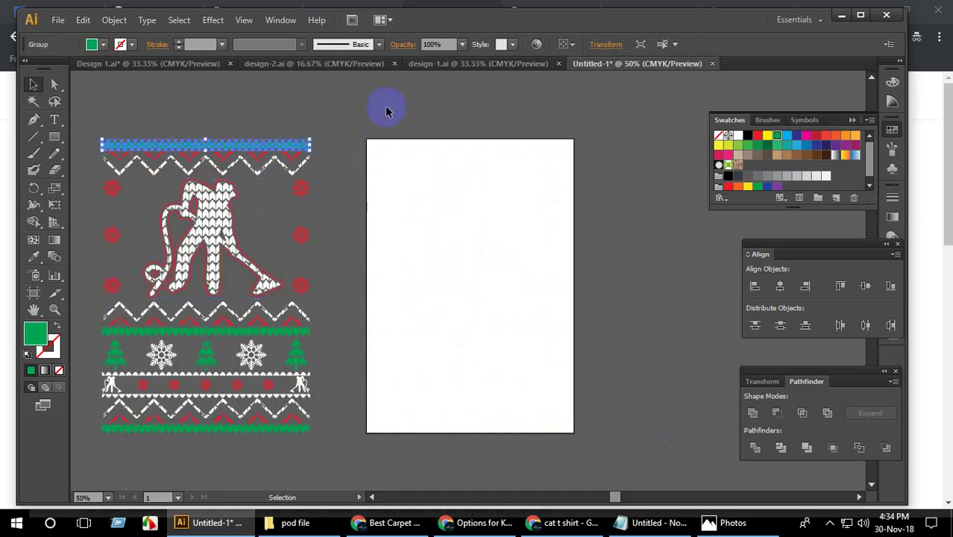
pyautogui.click(384, 108)
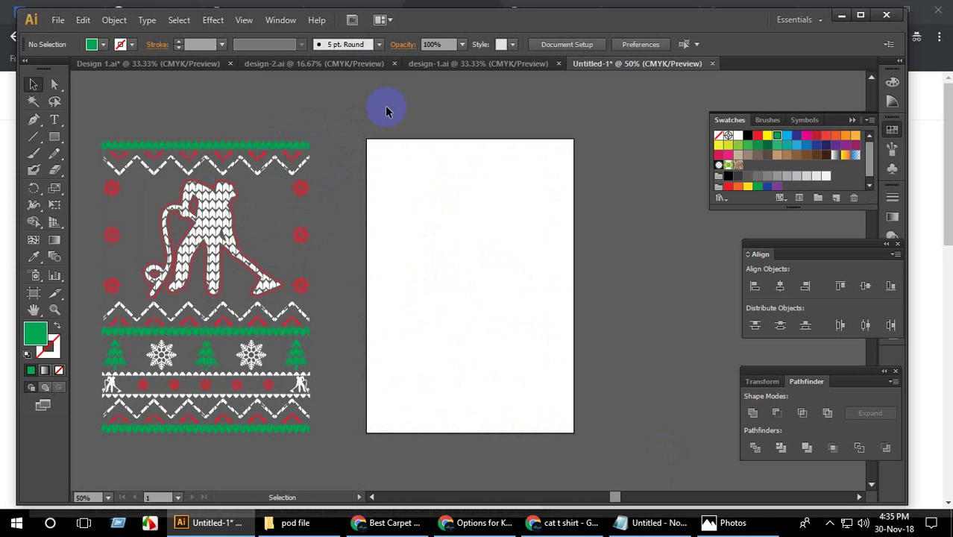
pyautogui.click(522, 203)
# Pick the Ellipse tool and make trial tiny ellipses on empty canvas, undoing them.
pyautogui.click(54, 136)
pyautogui.click(89, 170)
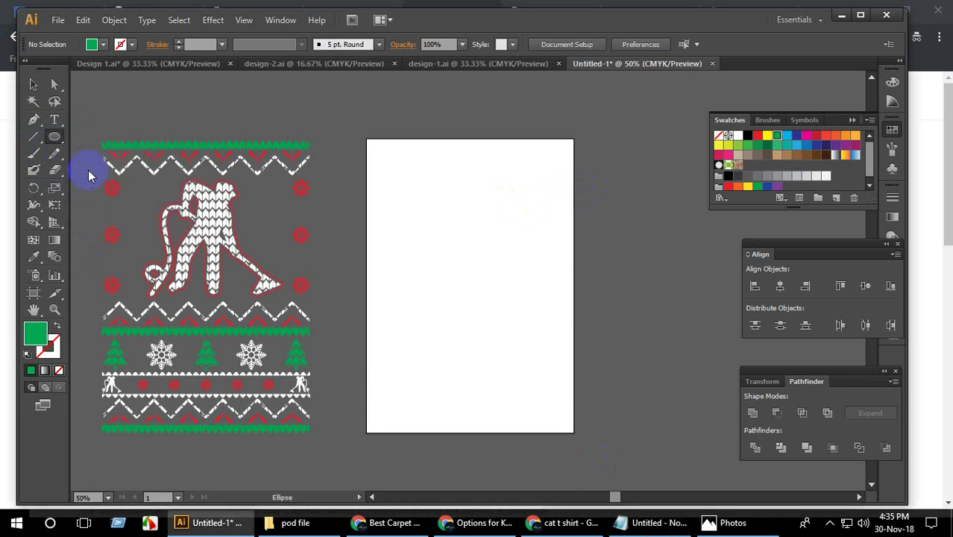
pyautogui.moveTo(617, 241); pyautogui.dragTo(239, 213)
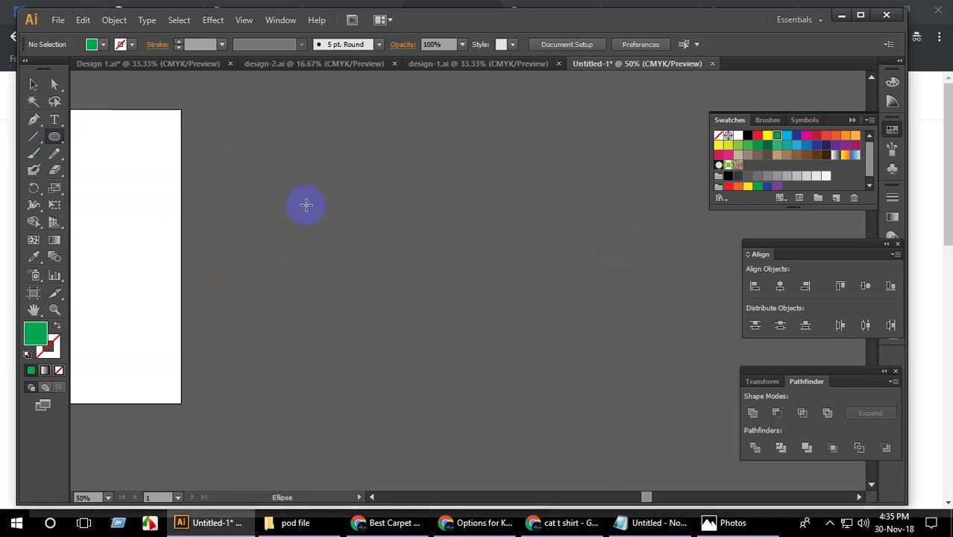
pyautogui.moveTo(306, 202); pyautogui.dragTo(310, 205)
pyautogui.hotkey('ctrl', 'z')
pyautogui.click(330, 207)
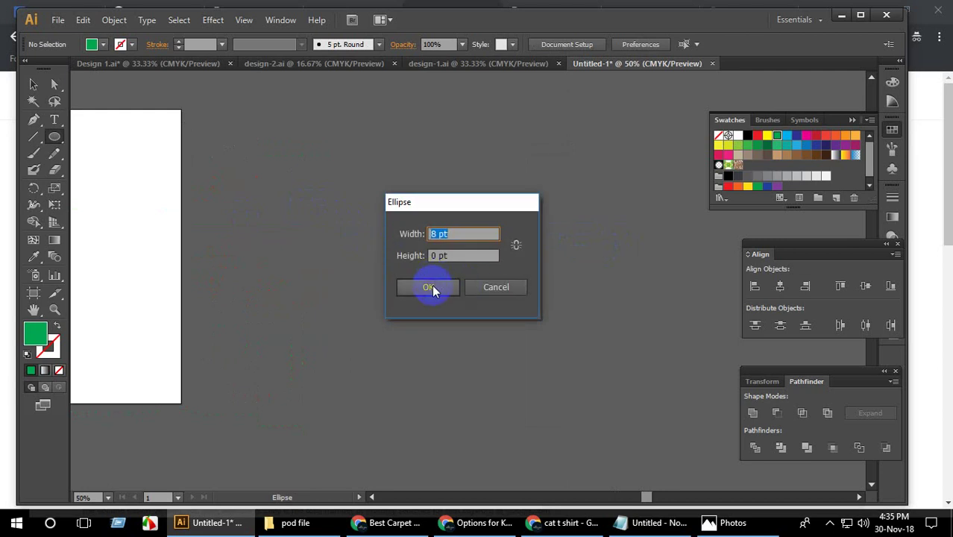
pyautogui.click(431, 287)
pyautogui.hotkey('ctrl', 'z')
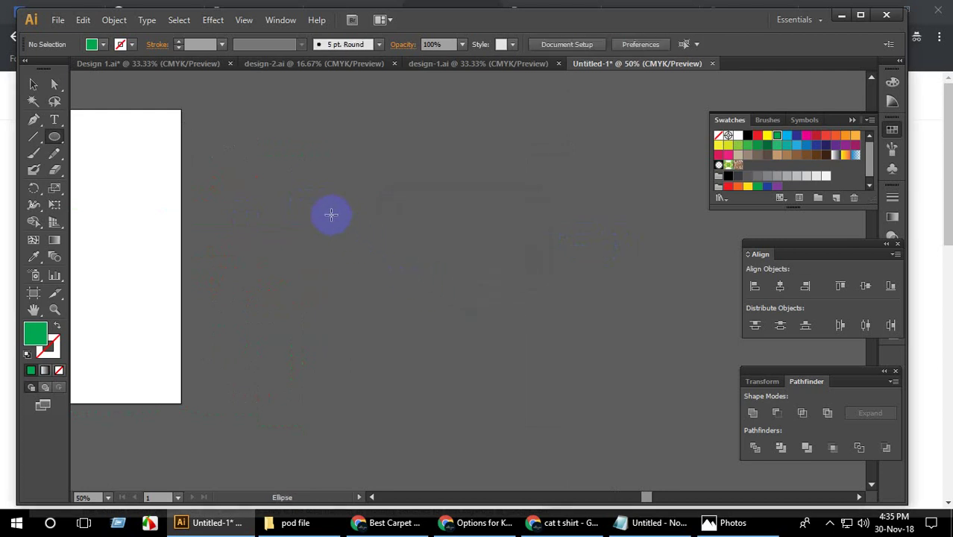
# Create a 7 × 2 pt ellipse using the exact size settings.
pyautogui.hotkey('ctrl', '1')
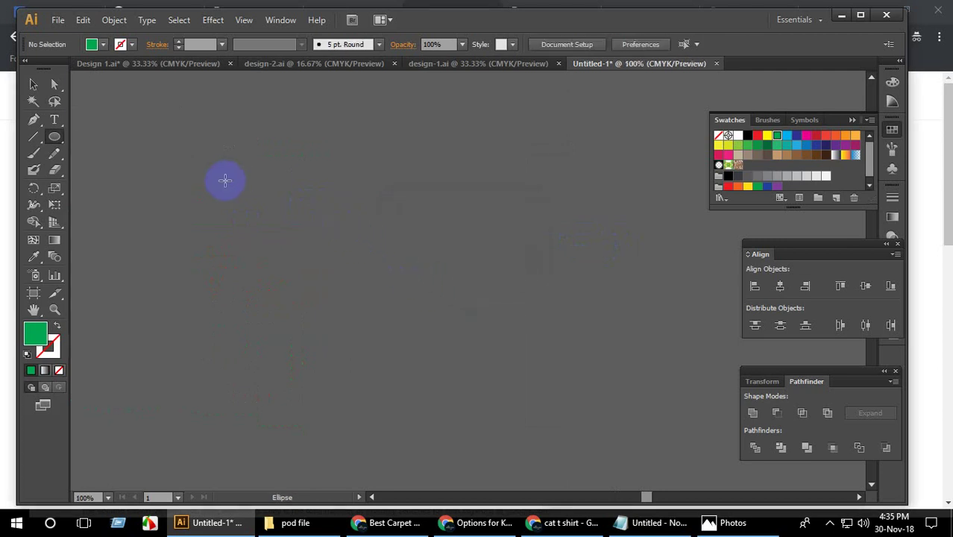
pyautogui.moveTo(224, 180); pyautogui.dragTo(230, 186)
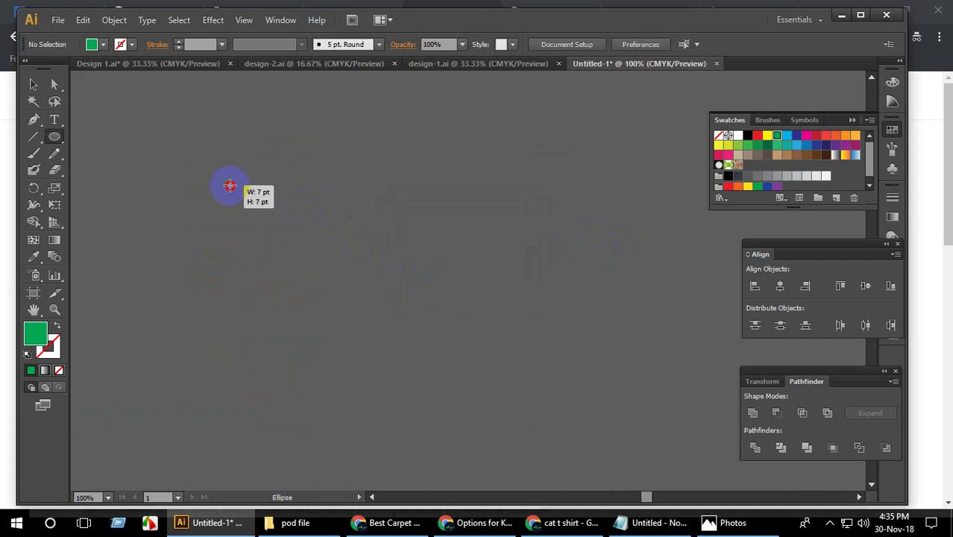
pyautogui.moveTo(230, 186); pyautogui.dragTo(230, 187)
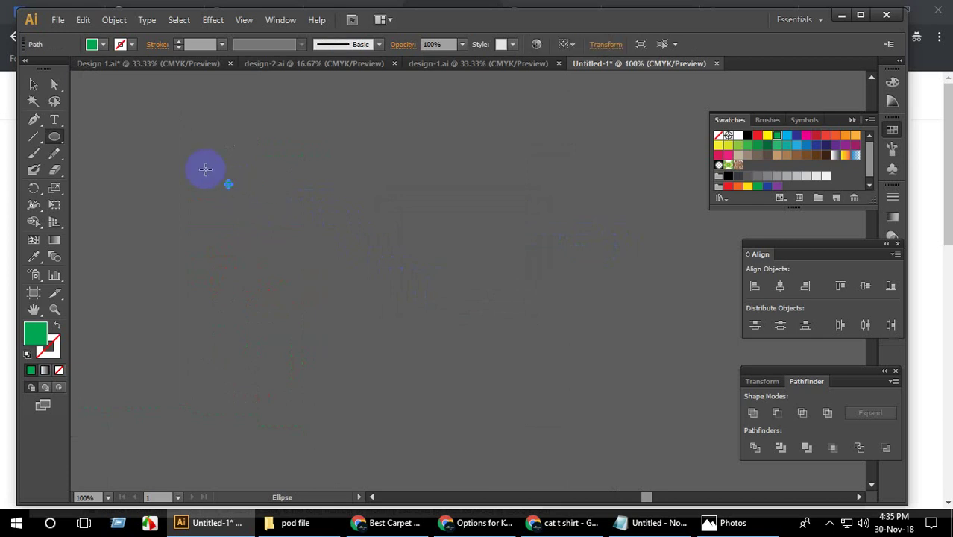
pyautogui.hotkey('ctrl', 'z')
pyautogui.click(291, 227)
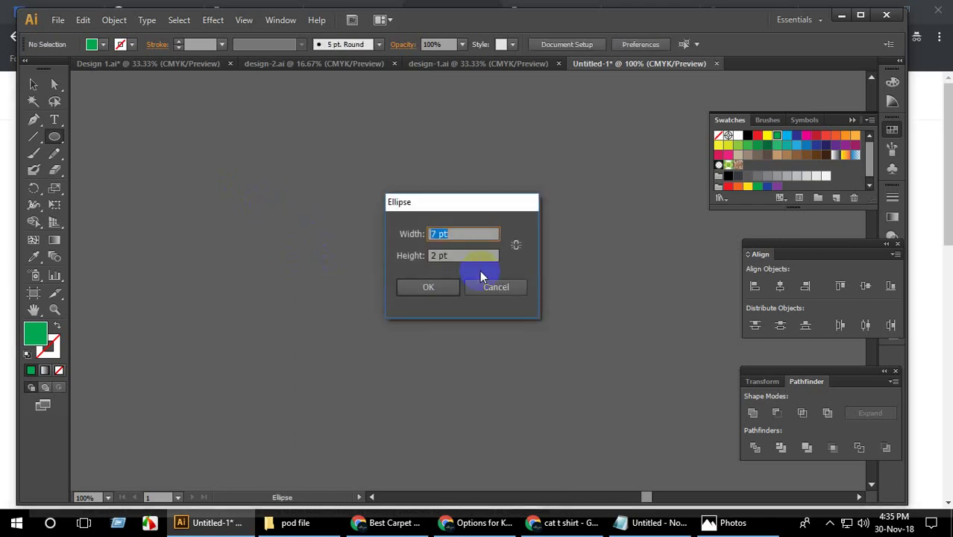
pyautogui.click(432, 291)
# Duplicate the ellipse just to its right and group the two ellipses.
pyautogui.click(52, 137)
pyautogui.click(32, 82)
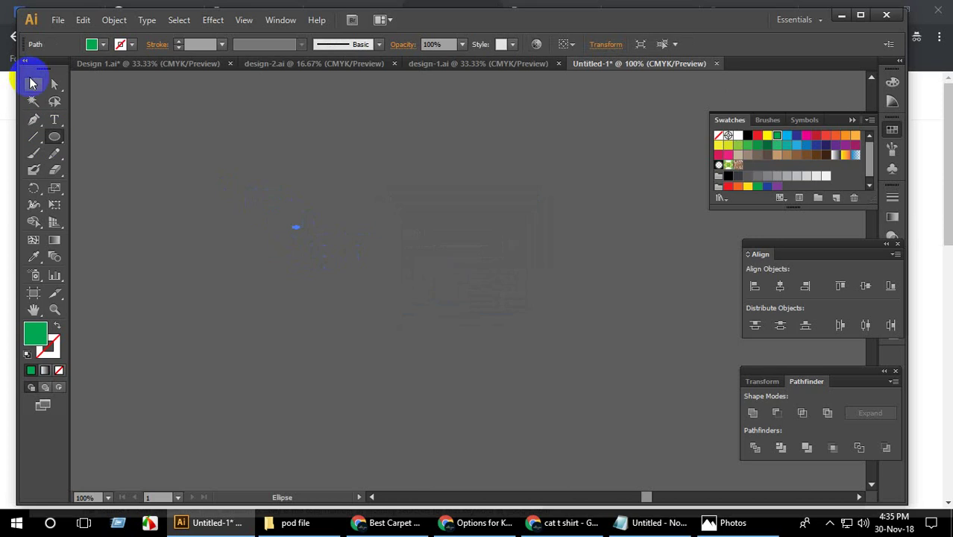
pyautogui.click(426, 230)
pyautogui.moveTo(282, 219); pyautogui.dragTo(316, 252)
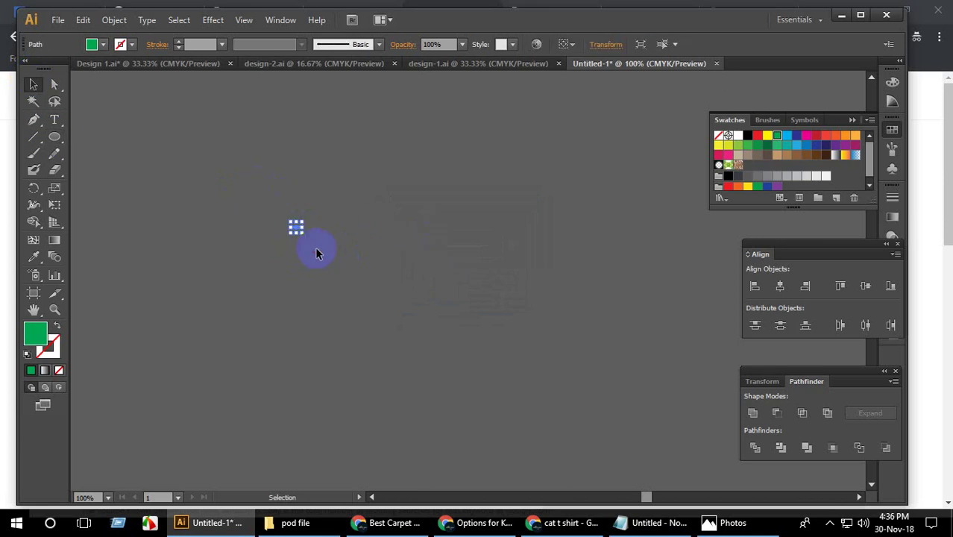
pyautogui.hotkey('ctrl', '+')
pyautogui.hotkey('ctrl', '+')
pyautogui.hotkey('ctrl', '+')
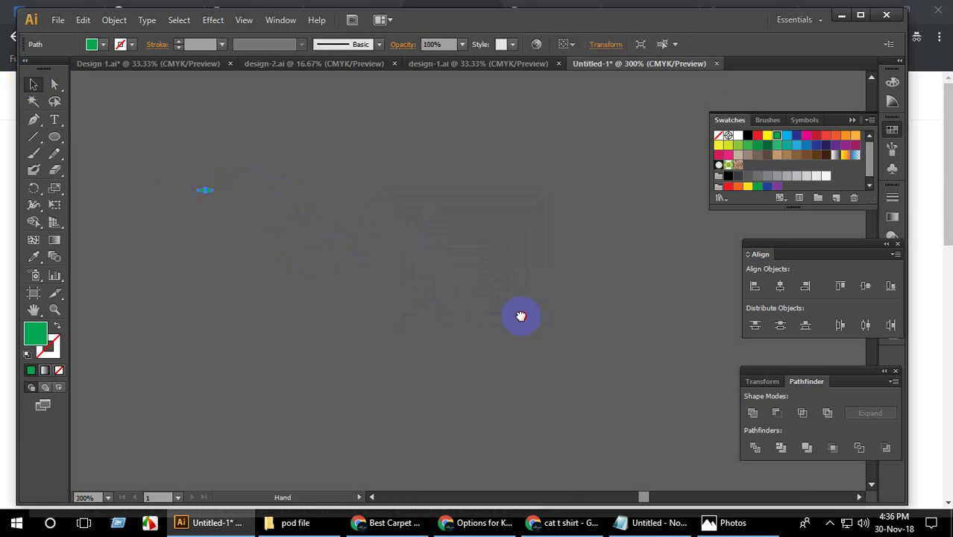
pyautogui.press('ctrl')
pyautogui.moveTo(246, 189); pyautogui.dragTo(269, 206)
pyautogui.click(350, 300)
pyautogui.hotkey('ctrl', 'a')
pyautogui.hotkey('ctrl', 'g')
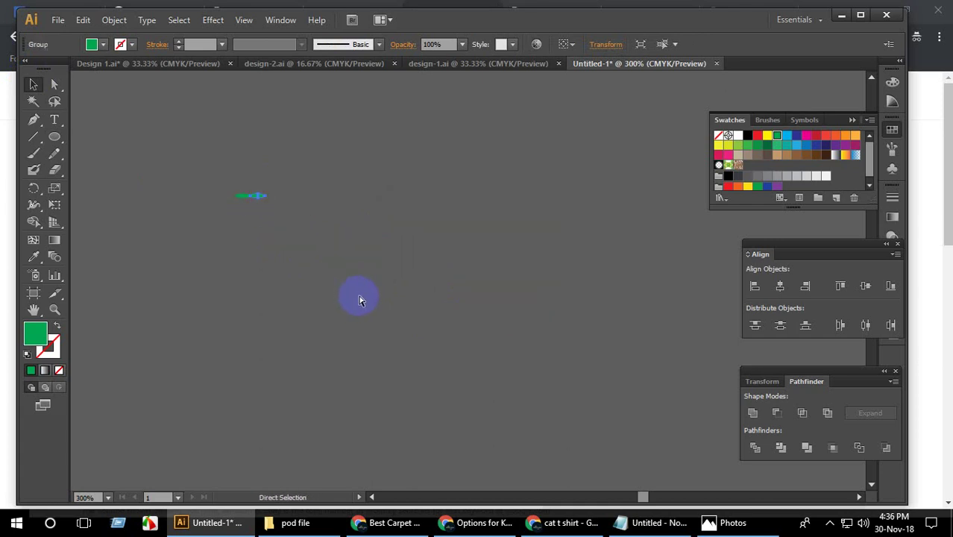
pyautogui.hotkey('ctrl', 'a')
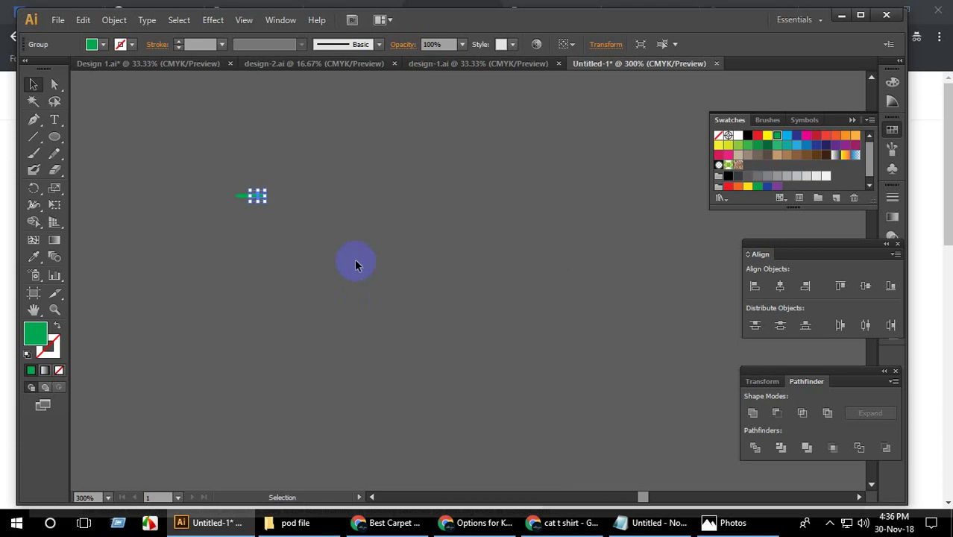
pyautogui.click(354, 265)
# Extend a dashed row by duplicating the ellipse pair and repeating with Ctrl+D.
pyautogui.moveTo(234, 183); pyautogui.dragTo(256, 198)
pyautogui.hotkey('ctrl', 'g')
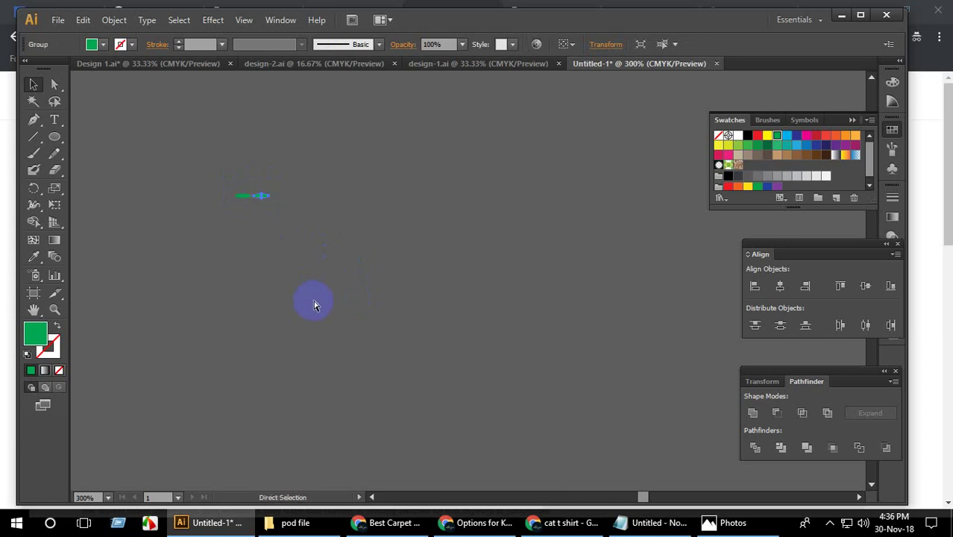
pyautogui.hotkey('ctrl', 'd')
pyautogui.hotkey('ctrl', 'd')
pyautogui.hotkey('ctrl', 'd')
pyautogui.hotkey('ctrl', 'd')
pyautogui.hotkey('ctrl', 'd')
pyautogui.hotkey('ctrl', 'd')
pyautogui.hotkey('ctrl', 'd')
pyautogui.hotkey('ctrl', 'd')
pyautogui.hotkey('ctrl', 'd')
pyautogui.hotkey('ctrl', 'd')
pyautogui.hotkey('ctrl', 'd')
pyautogui.hotkey('ctrl', 'd')
pyautogui.hotkey('ctrl', 'd')
pyautogui.hotkey('ctrl', 'd')
pyautogui.hotkey('ctrl', 'd')
pyautogui.hotkey('ctrl', 'd')
pyautogui.hotkey('ctrl', 'd')
pyautogui.hotkey('ctrl', 'd')
pyautogui.hotkey('ctrl', 'd')
pyautogui.hotkey('ctrl', 'd')
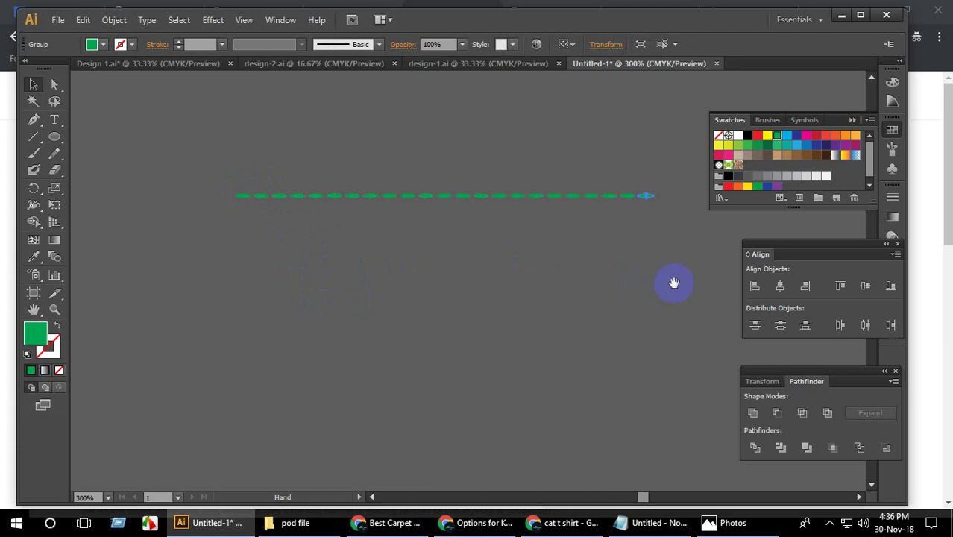
pyautogui.moveTo(671, 283); pyautogui.dragTo(514, 279)
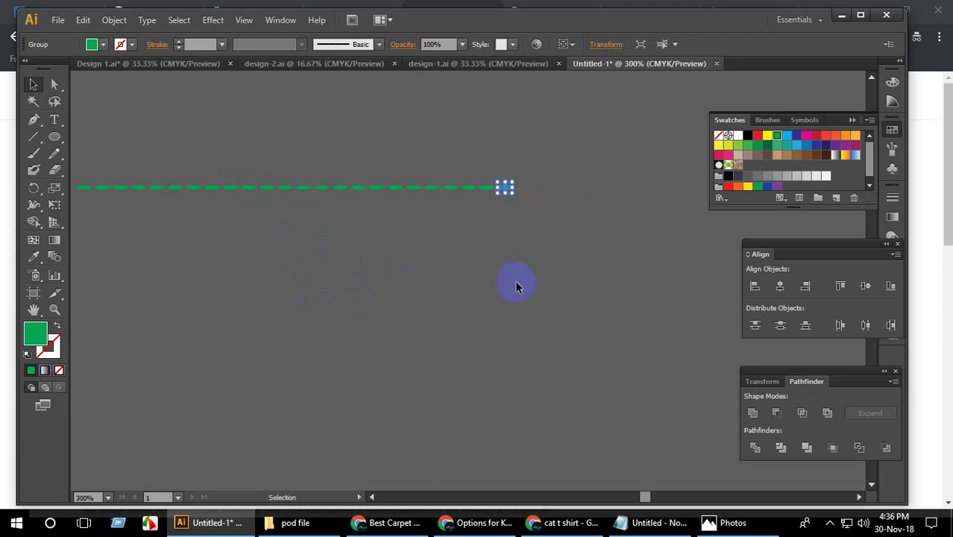
pyautogui.hotkey('ctrl', '-')
pyautogui.hotkey('ctrl', '-')
pyautogui.click(544, 284)
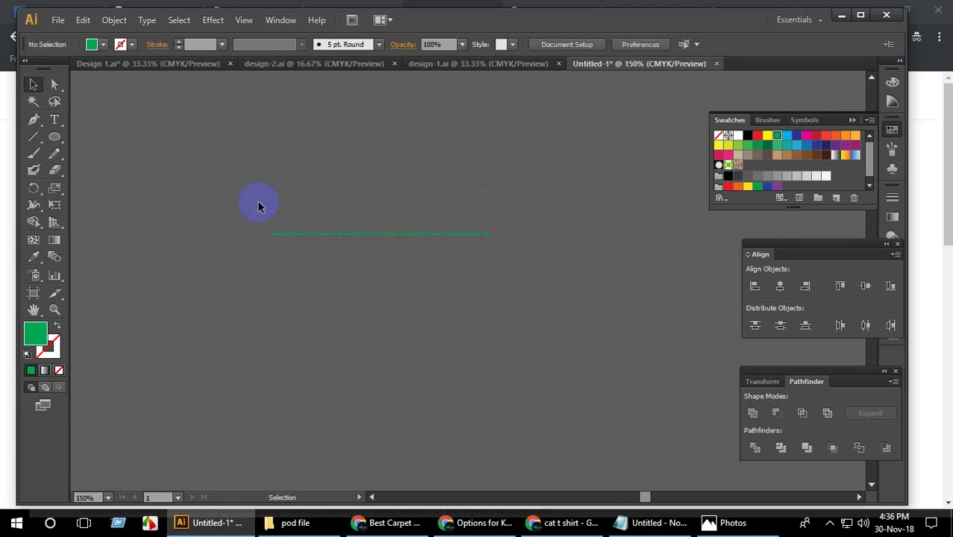
# Copy the row just below and blend the two rows into a tall block.
pyautogui.moveTo(234, 200); pyautogui.dragTo(543, 325)
pyautogui.moveTo(397, 236); pyautogui.dragTo(398, 243)
pyautogui.click(432, 309)
pyautogui.press('a')
pyautogui.hotkey('ctrl', 'a')
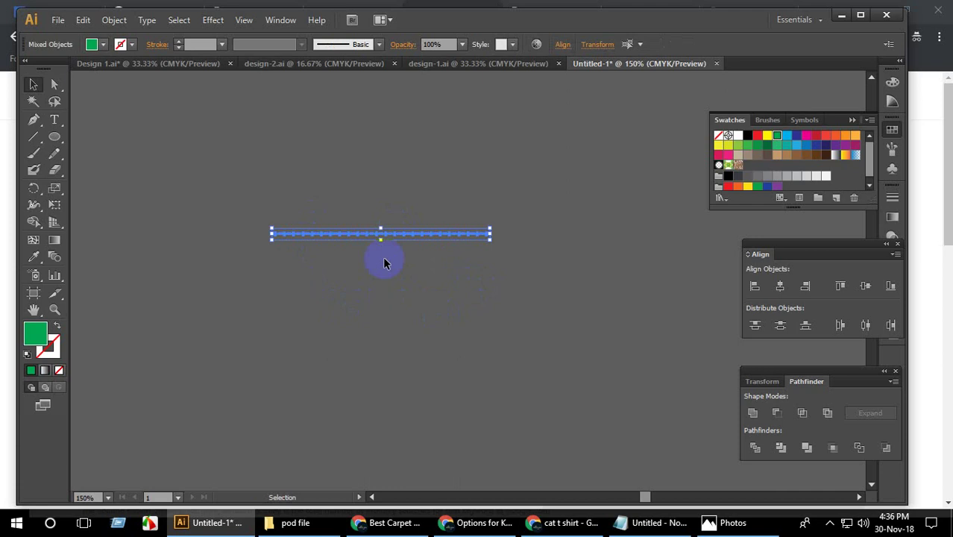
pyautogui.moveTo(397, 237); pyautogui.dragTo(398, 242)
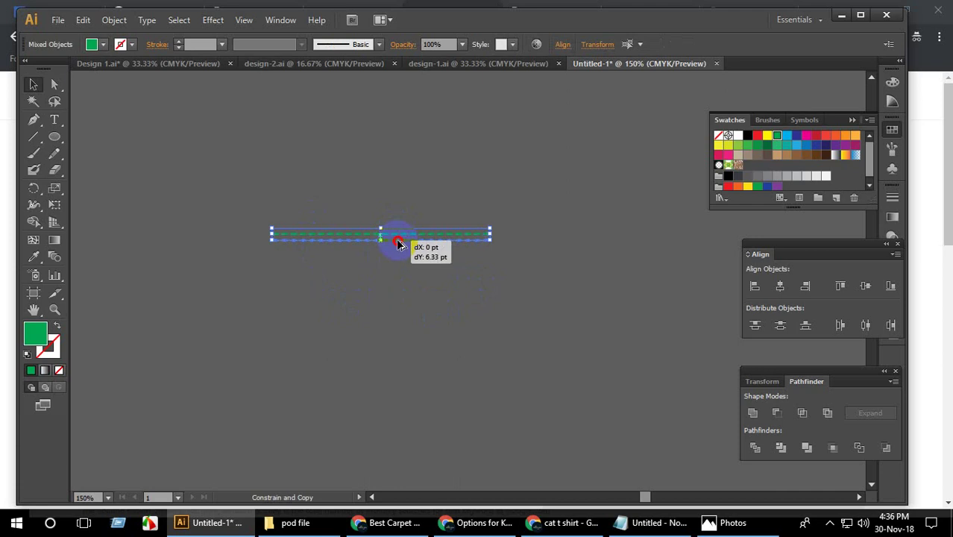
pyautogui.press('a')
pyautogui.hotkey('shift', 'Down')
pyautogui.hotkey('shift', 'Down')
pyautogui.hotkey('shift', 'Down')
pyautogui.hotkey('shift', 'Down')
pyautogui.hotkey('shift', 'Down')
pyautogui.hotkey('shift', 'Down')
pyautogui.hotkey('shift', 'Down')
pyautogui.hotkey('shift', 'Down')
pyautogui.hotkey('shift', 'Down')
pyautogui.hotkey('shift', 'Down')
pyautogui.hotkey('shift', 'Down')
pyautogui.hotkey('shift', 'Down')
pyautogui.hotkey('shift', 'Down')
pyautogui.hotkey('shift', 'Down')
pyautogui.hotkey('shift', 'Down')
pyautogui.hotkey('shift', 'Down')
pyautogui.hotkey('shift', 'Down')
pyautogui.hotkey('shift', 'Down')
pyautogui.hotkey('shift', 'Down')
pyautogui.hotkey('shift', 'Down')
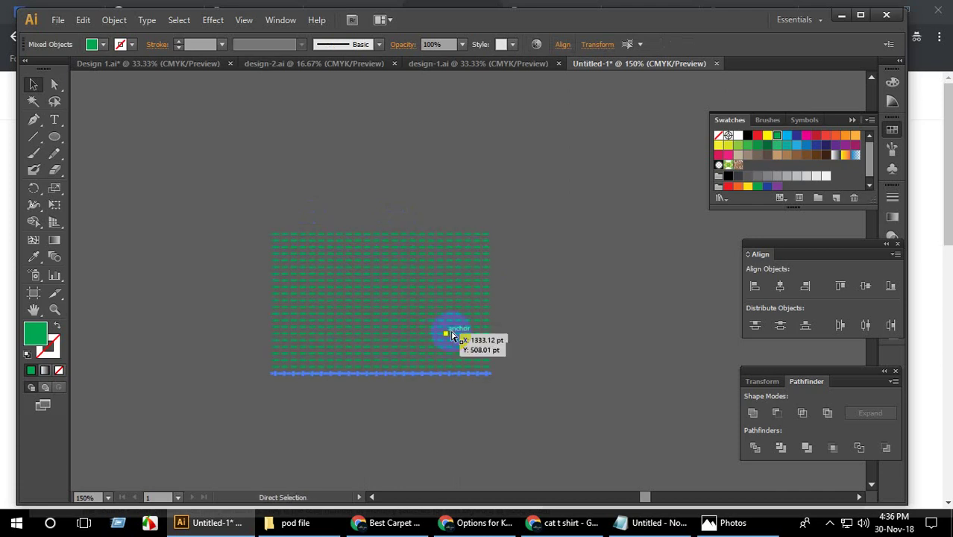
pyautogui.click(315, 196)
# Expand the blend and unite all the dashes into one compound shape.
pyautogui.moveTo(246, 180); pyautogui.dragTo(578, 471)
pyautogui.hotkey('ctrl', 'g')
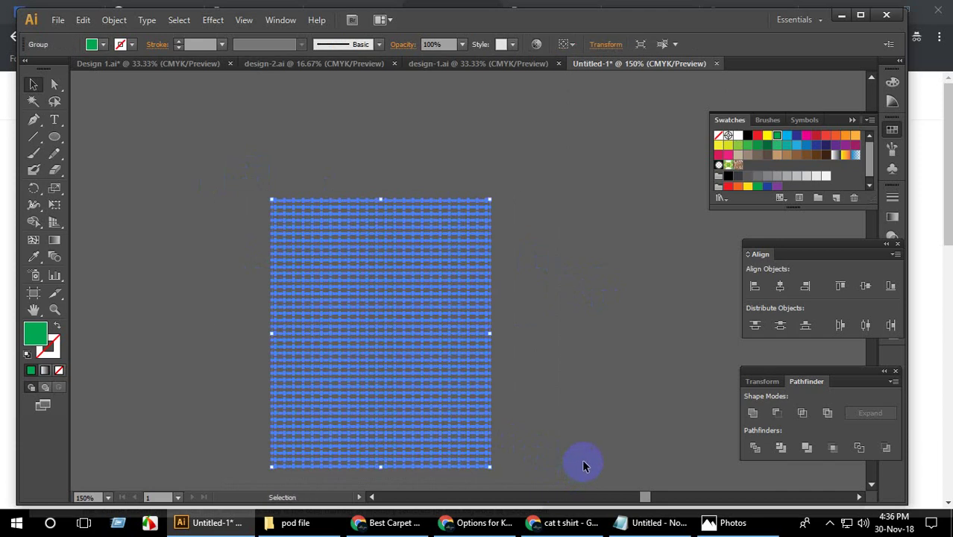
pyautogui.click(753, 415)
pyautogui.click(583, 239)
pyautogui.click(438, 240)
pyautogui.click(605, 194)
pyautogui.hotkey('ctrl', '-')
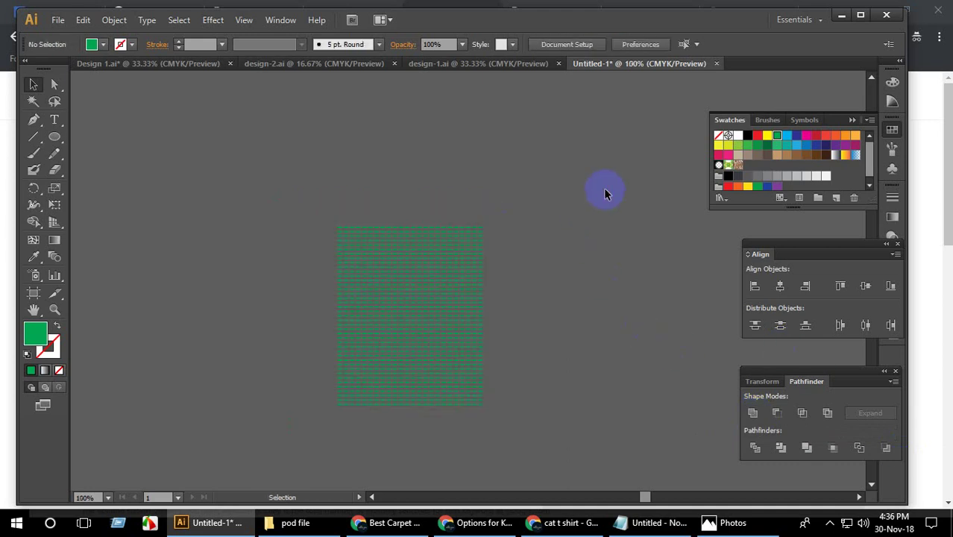
# Pan across the canvas to bring the sweater artwork into view.
pyautogui.moveTo(261, 285); pyautogui.dragTo(75, 257)
pyautogui.moveTo(463, 259); pyautogui.dragTo(108, 298)
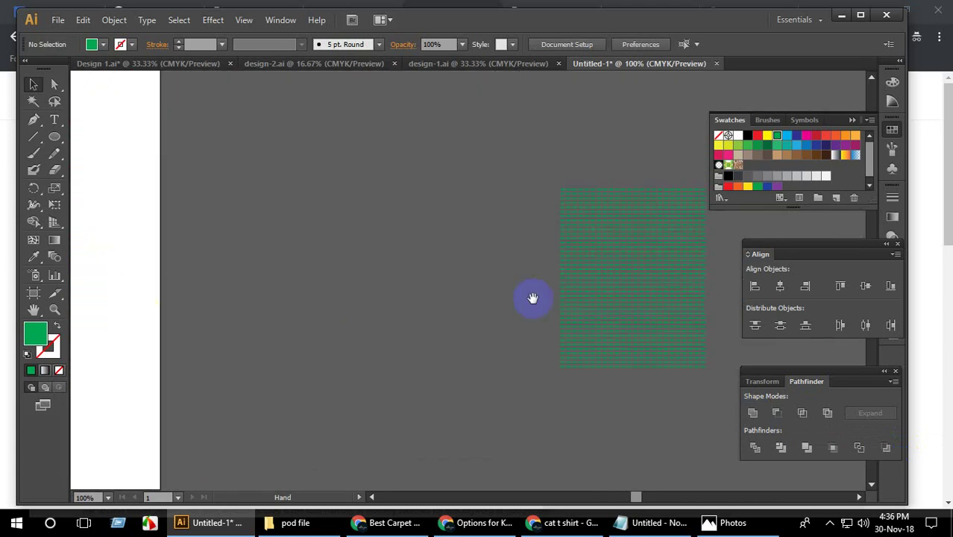
pyautogui.moveTo(453, 287); pyautogui.dragTo(432, 285)
pyautogui.click(54, 120)
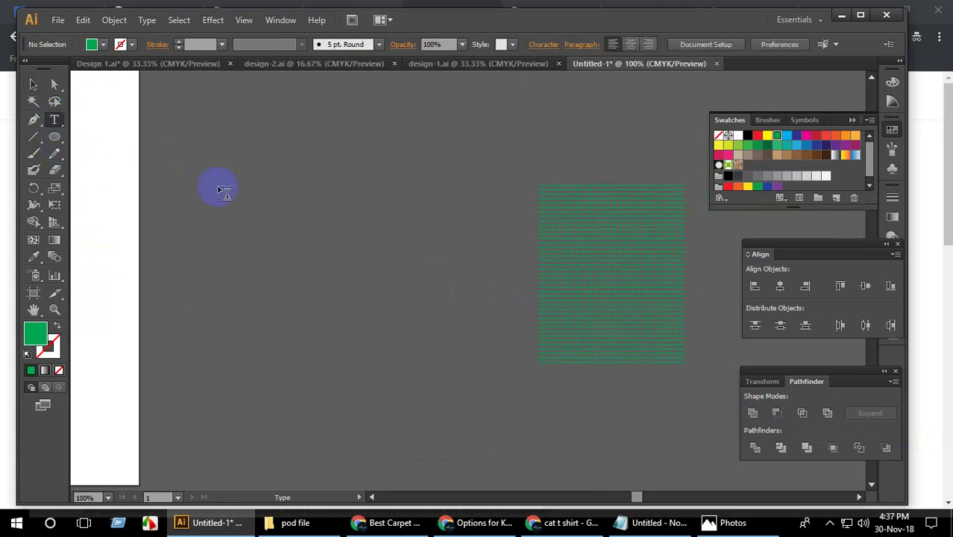
pyautogui.click(250, 200)
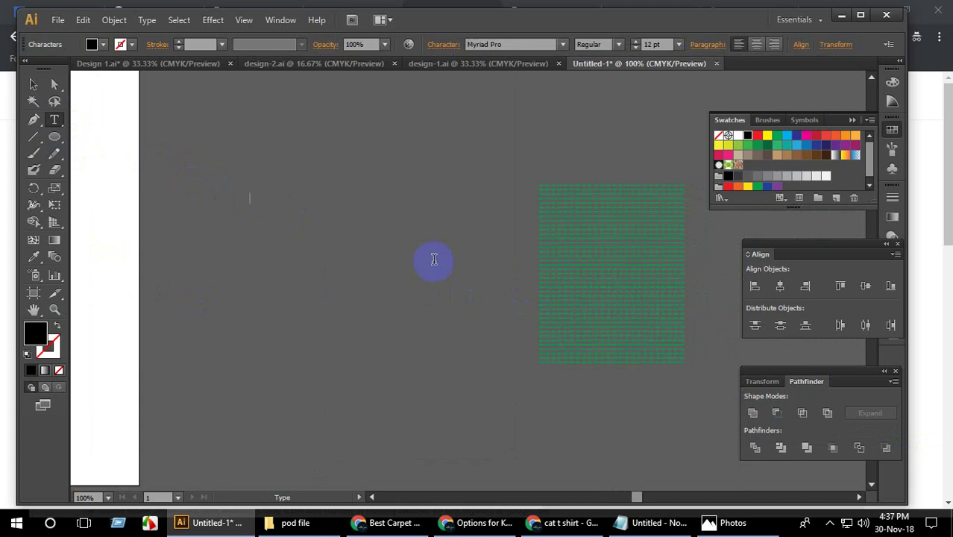
pyautogui.click(34, 84)
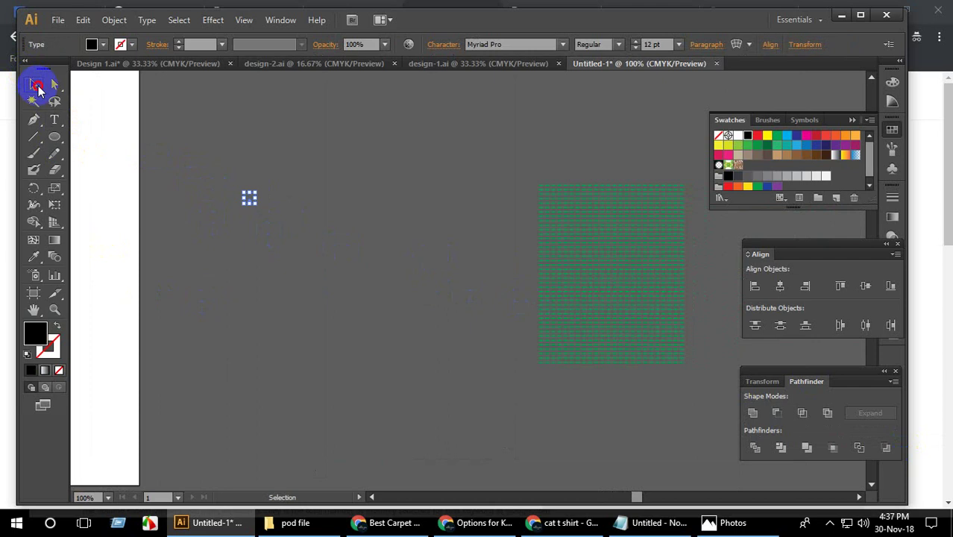
pyautogui.press('space')
pyautogui.moveTo(206, 223); pyautogui.dragTo(629, 240)
pyautogui.moveTo(192, 246); pyautogui.dragTo(504, 247)
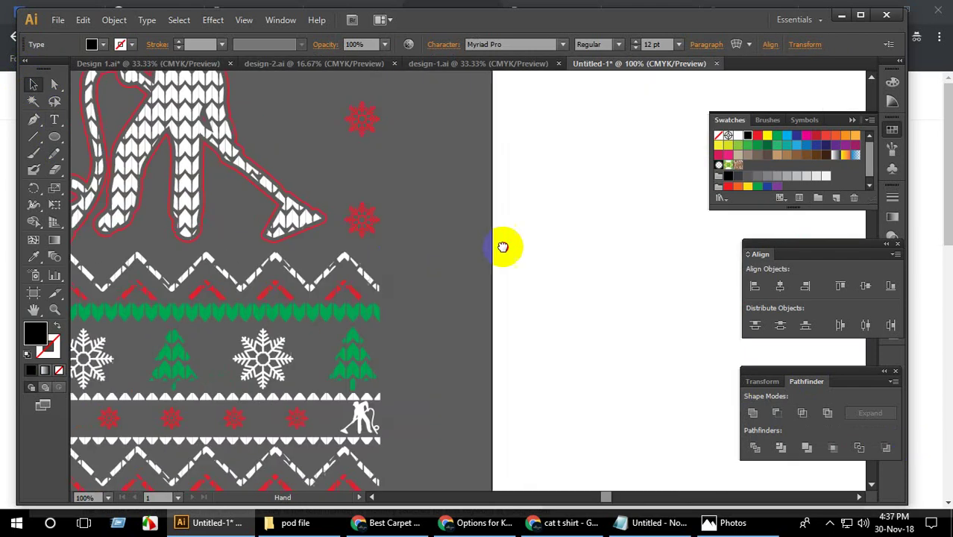
# Duplicate the cleaner figure and place the copy beside the ellipse grid.
pyautogui.moveTo(159, 117); pyautogui.dragTo(534, 207)
pyautogui.moveTo(588, 335); pyautogui.dragTo(663, 408)
pyautogui.hscroll(3, 664, 408)
pyautogui.click(495, 202)
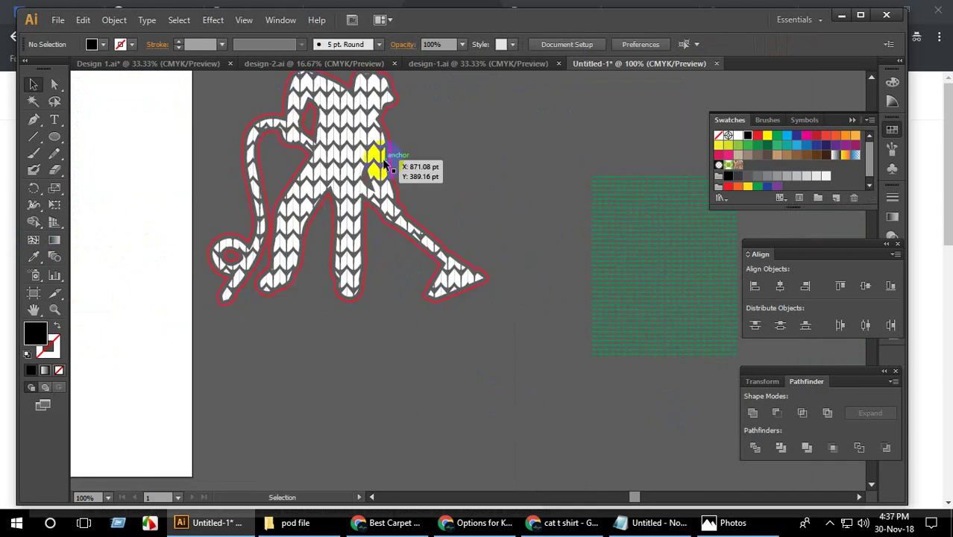
# Ungroup the copied cleaner figure's parts.
pyautogui.click(387, 149)
pyautogui.rightClick(472, 145)
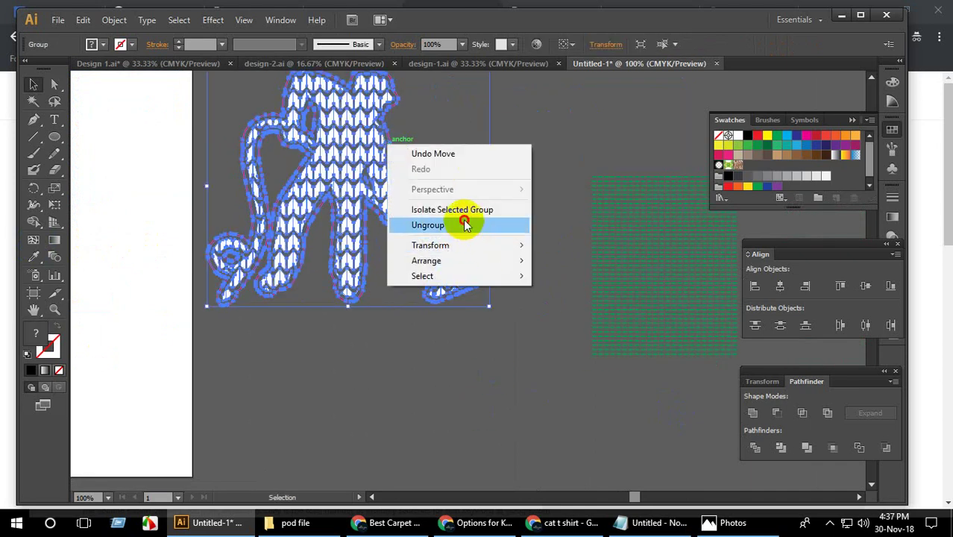
pyautogui.click(461, 222)
pyautogui.doubleClick(505, 181)
pyautogui.click(369, 146)
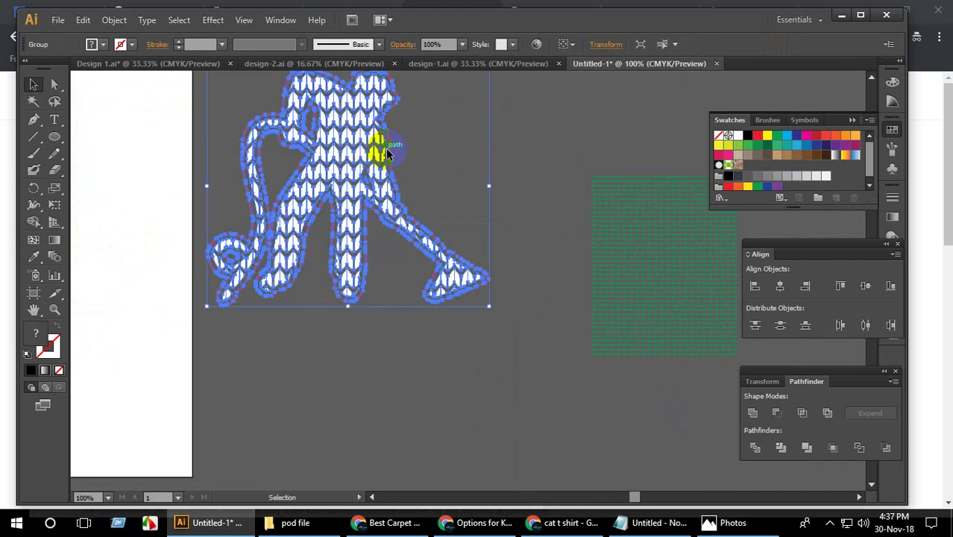
pyautogui.rightClick(389, 163)
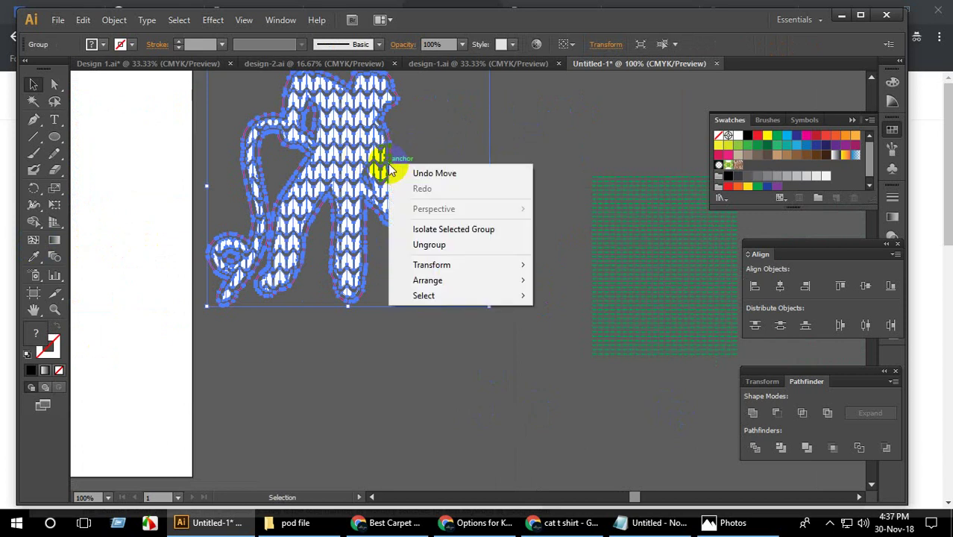
pyautogui.click(429, 244)
# Reselect the figure's knit shapes and combine them into one compound path.
pyautogui.click(549, 170)
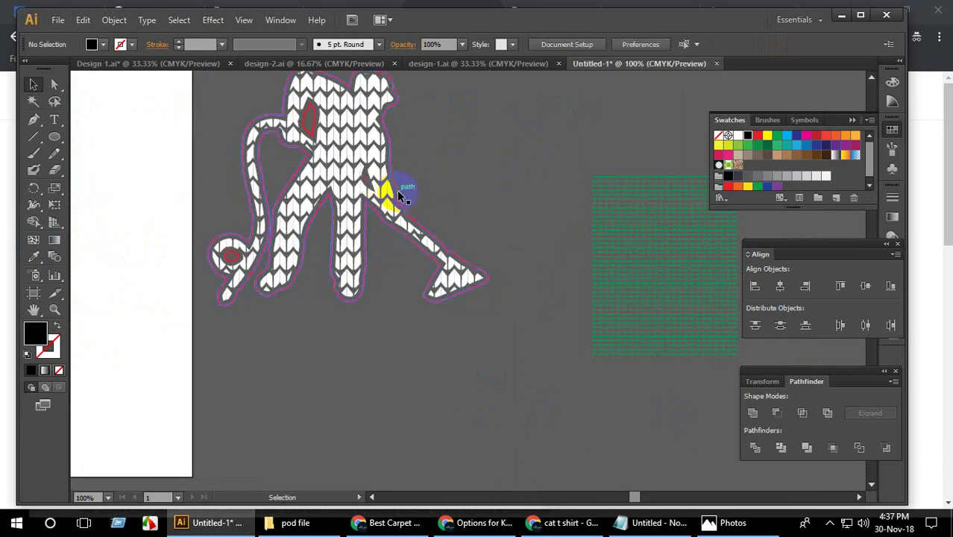
pyautogui.click(389, 192)
pyautogui.click(527, 174)
pyautogui.click(363, 154)
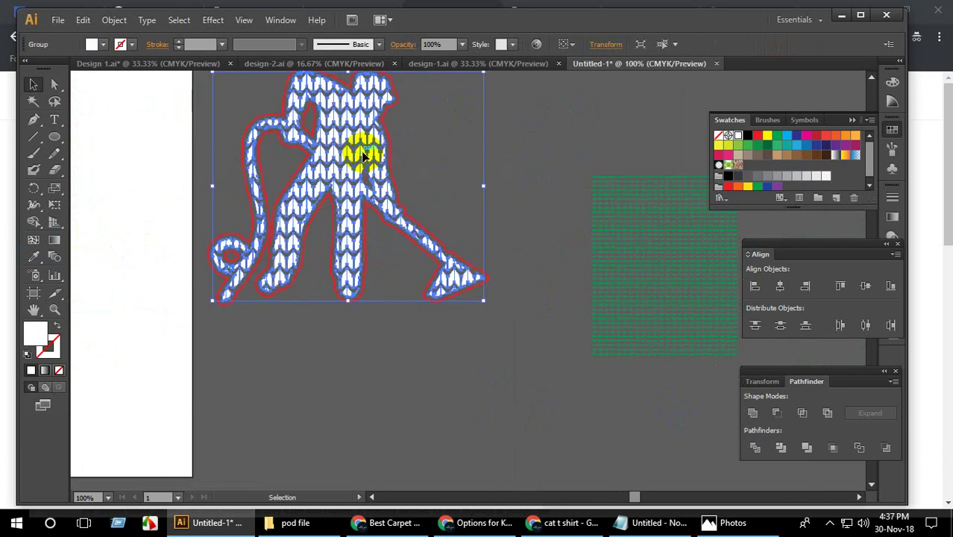
pyautogui.hotkey('ctrl', 'shift', 'g')
# Move the green ellipse grid on top of the cleaner figure.
pyautogui.click(602, 326)
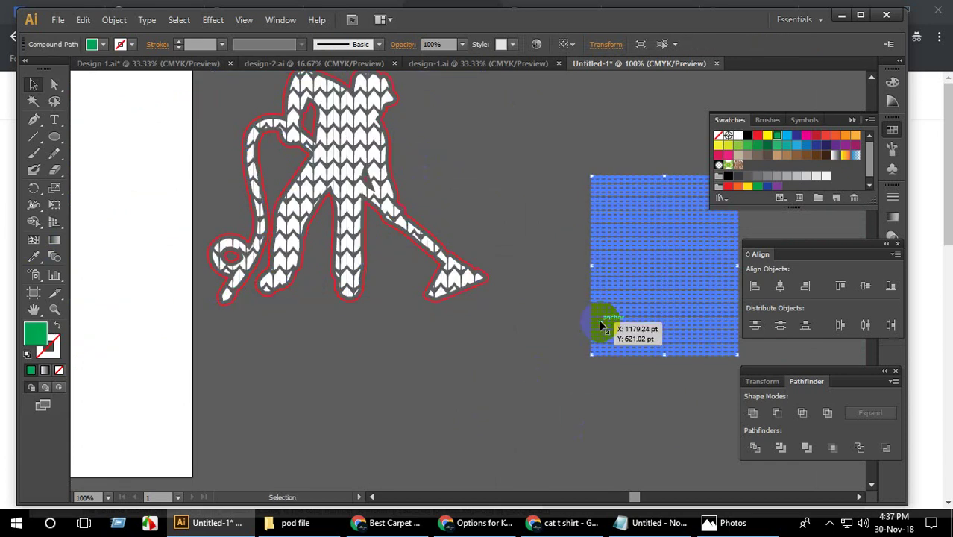
pyautogui.click(461, 355)
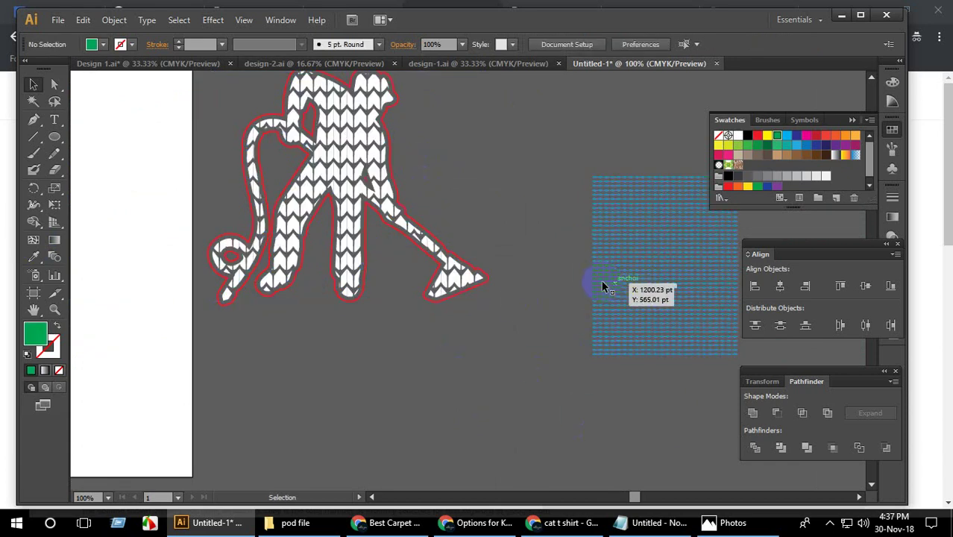
pyautogui.moveTo(675, 299); pyautogui.dragTo(518, 379)
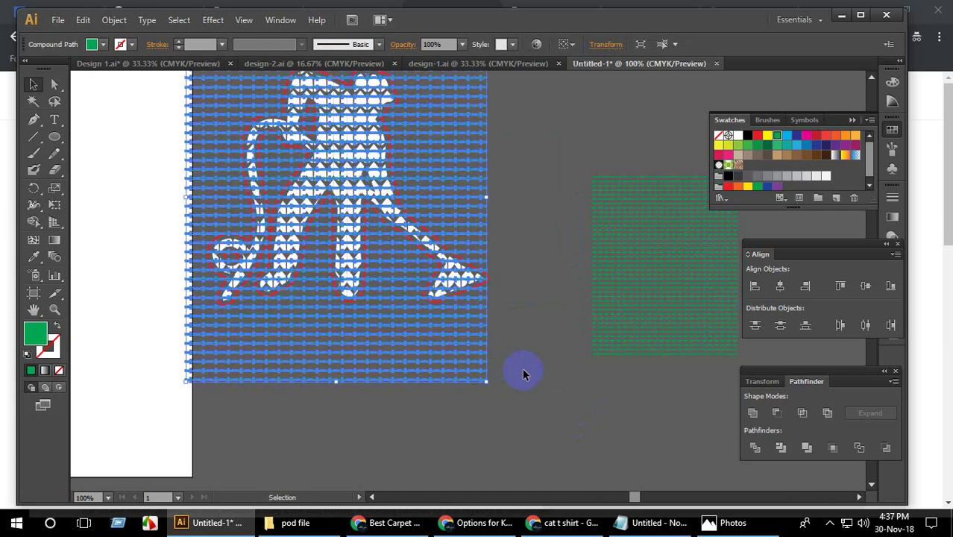
pyautogui.click(522, 374)
pyautogui.scroll(1, 553, 358)
# Select the knit figure with the grid and apply Pathfinder Crop.
pyautogui.click(371, 210)
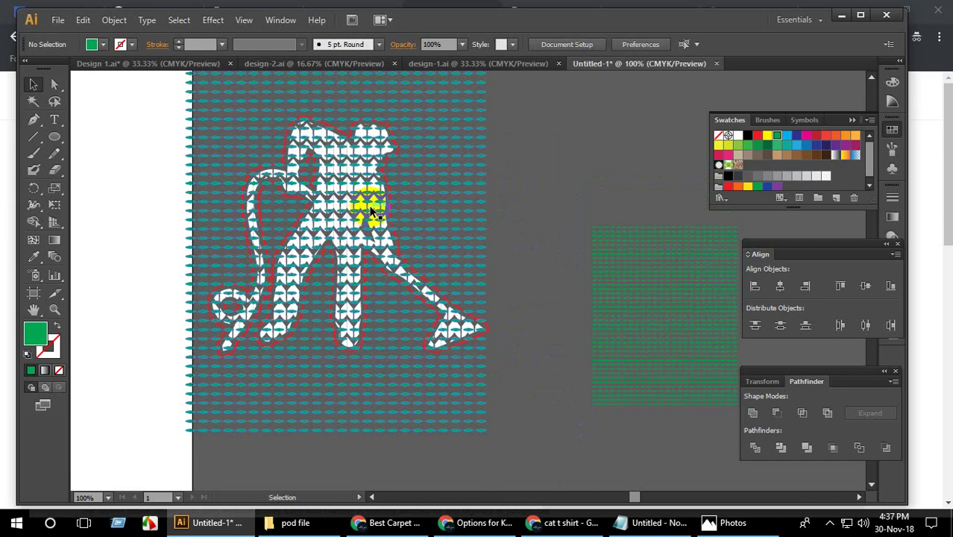
pyautogui.click(514, 181)
pyautogui.click(365, 149)
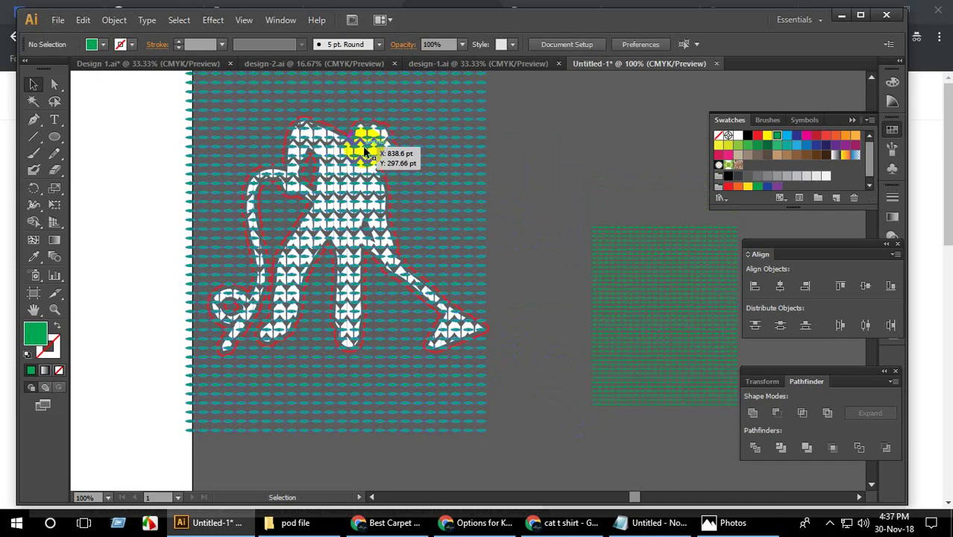
pyautogui.click(378, 137)
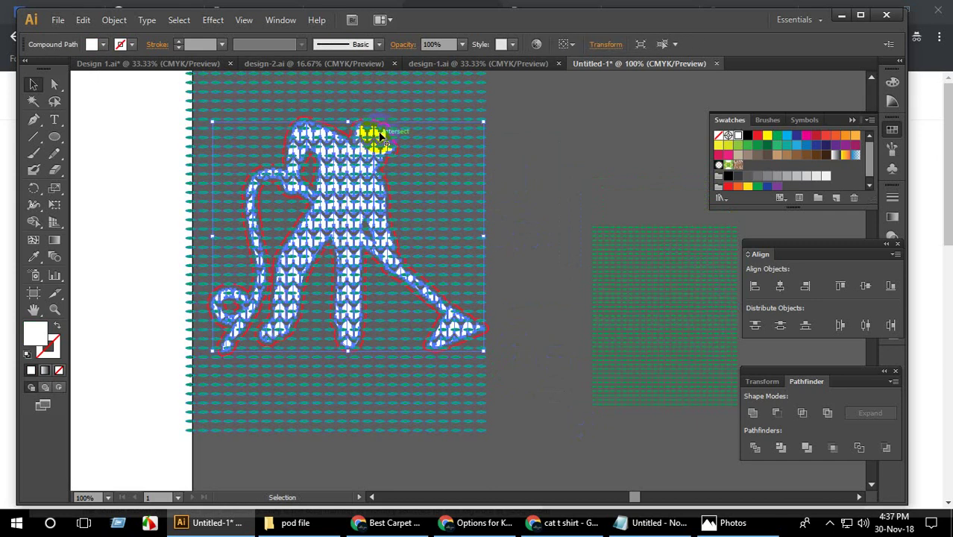
pyautogui.keyDown('shift'); pyautogui.click(429, 395); pyautogui.keyUp('shift')
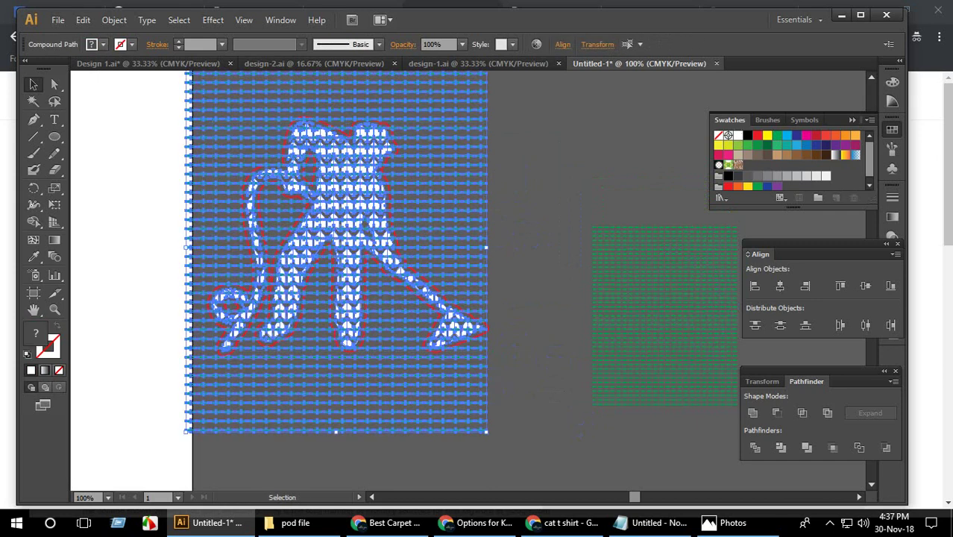
pyautogui.click(834, 450)
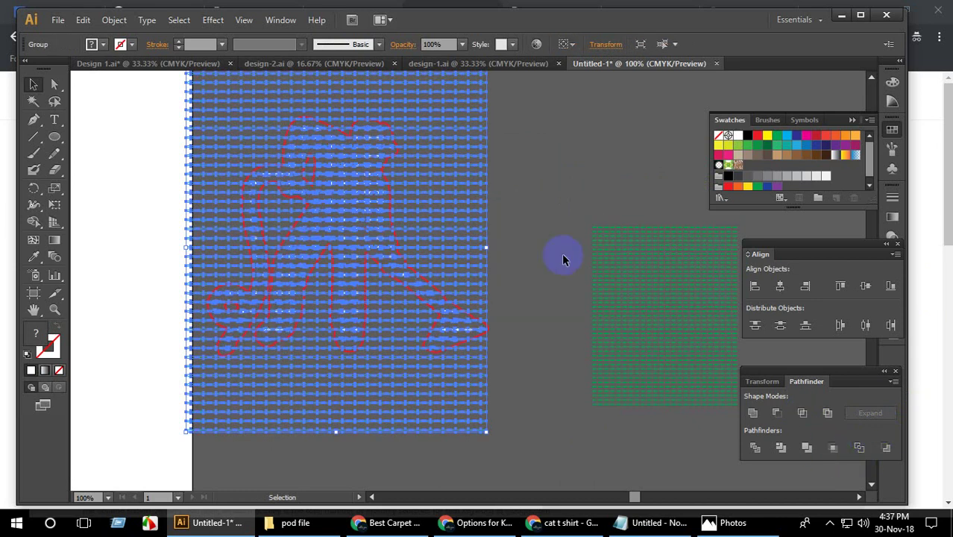
pyautogui.click(557, 179)
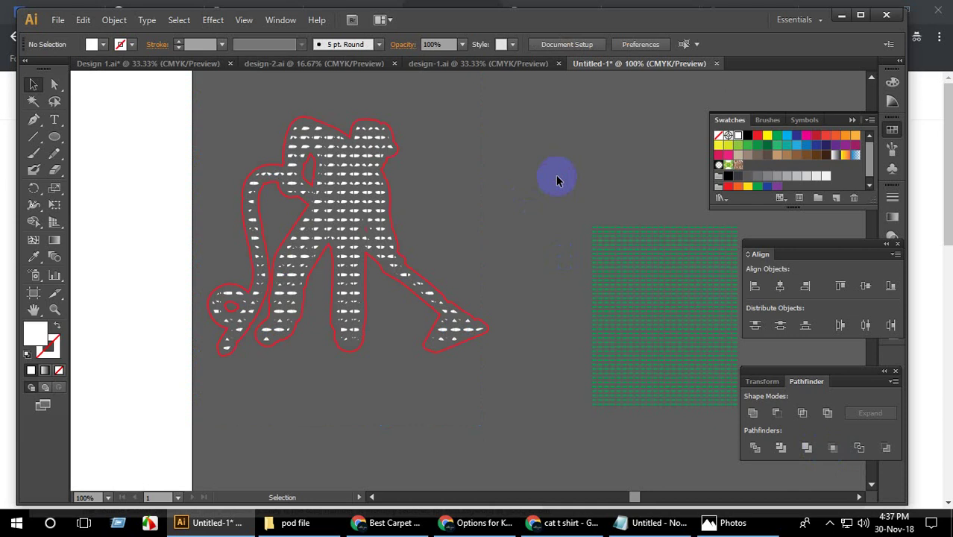
# Compare Minus Front against Crop on the figure, undoing each to inspect.
pyautogui.hotkey('ctrl', 'a')
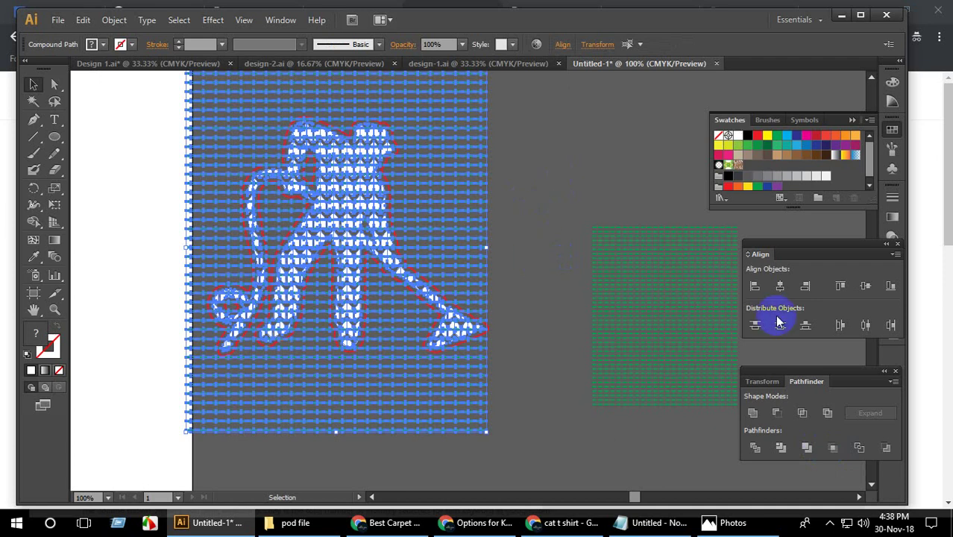
pyautogui.click(777, 412)
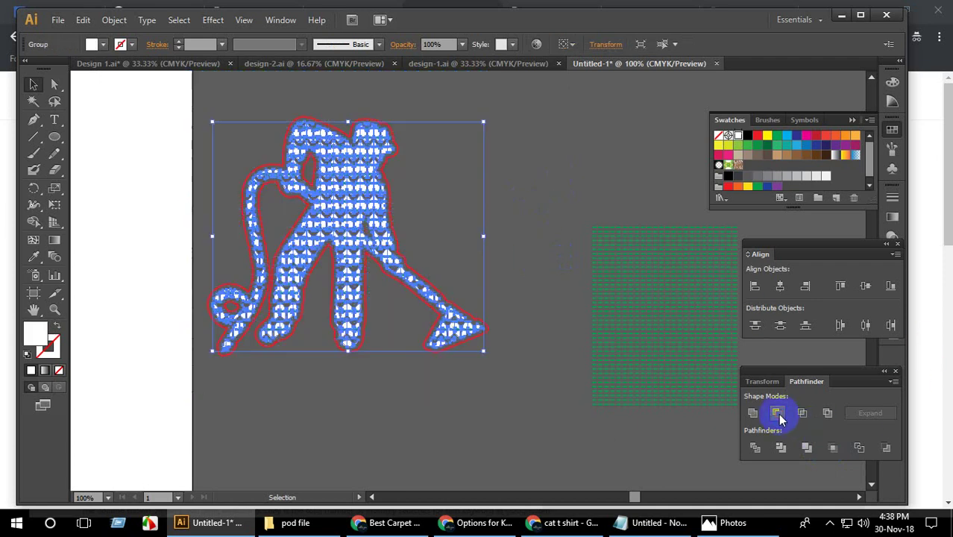
pyautogui.click(575, 156)
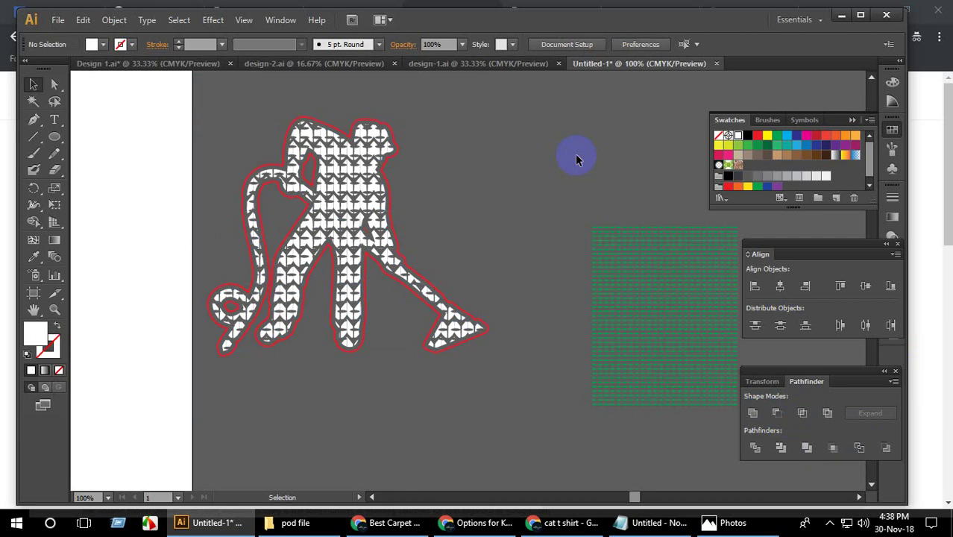
pyautogui.hotkey('ctrl', 'z')
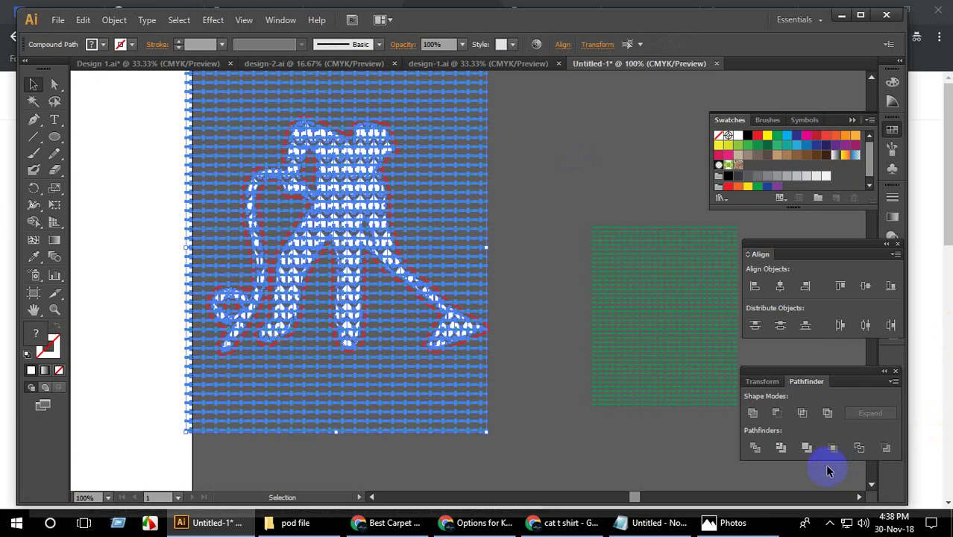
pyautogui.click(833, 448)
pyautogui.click(575, 124)
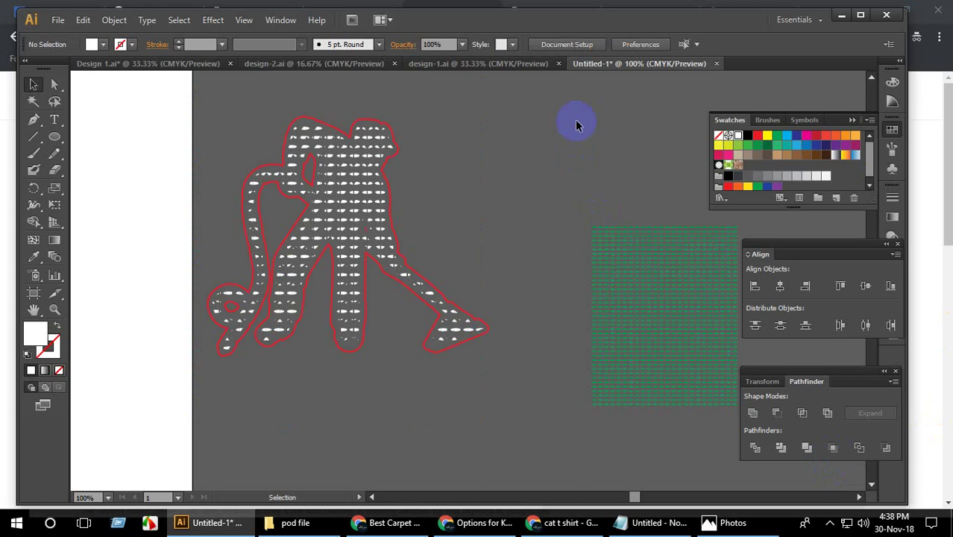
# Undo the crop, apply Minus Front, and zoom in on the foot to check the cuts.
pyautogui.hotkey('ctrl', 'z')
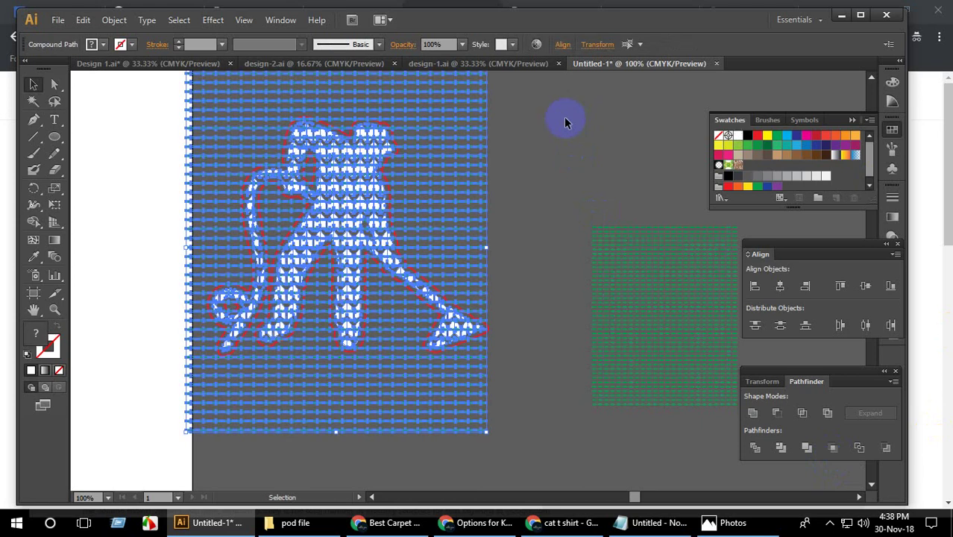
pyautogui.click(776, 413)
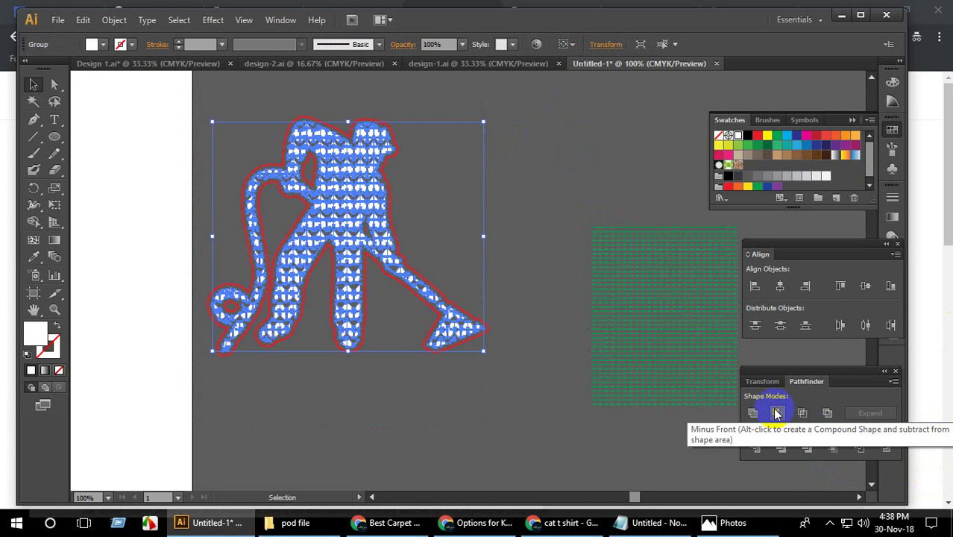
pyautogui.click(561, 154)
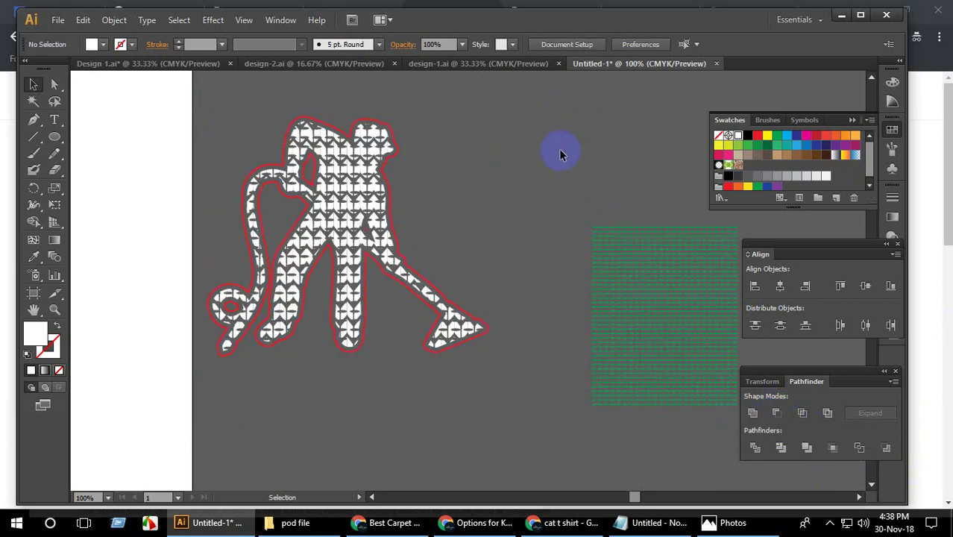
pyautogui.hotkey('ctrl', '=')
pyautogui.hotkey('ctrl', '=')
pyautogui.hotkey('ctrl', '=')
pyautogui.hotkey('ctrl', '=')
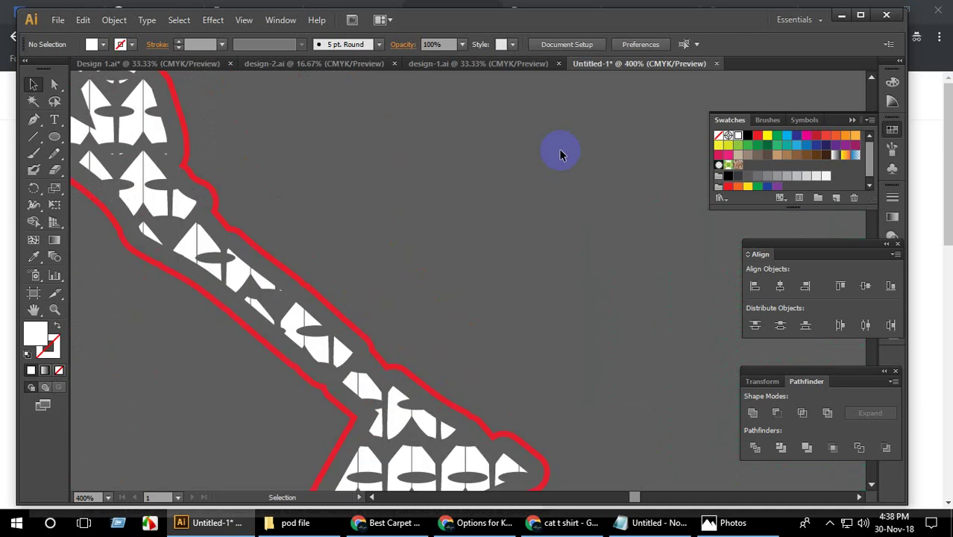
pyautogui.hotkey('ctrl', '-')
pyautogui.hotkey('ctrl', '-')
pyautogui.hotkey('ctrl', '-')
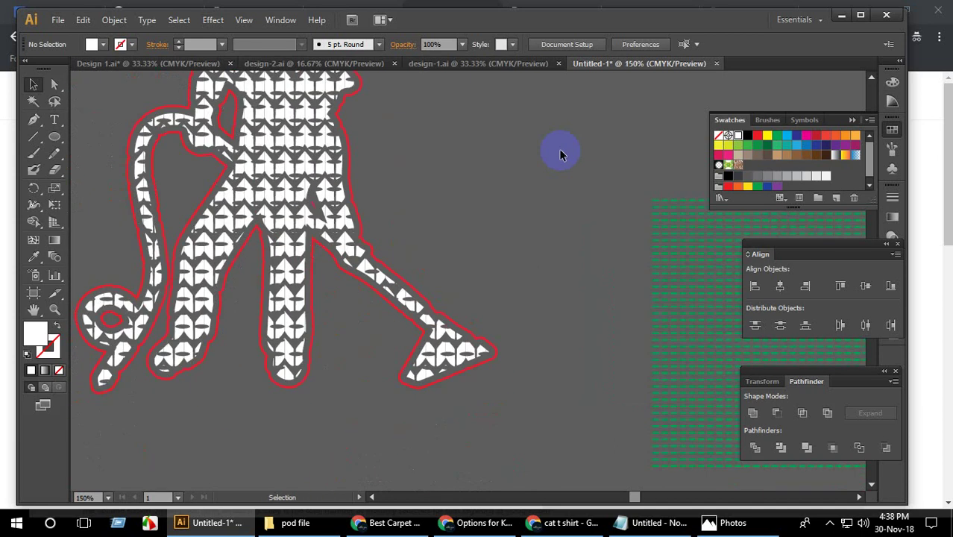